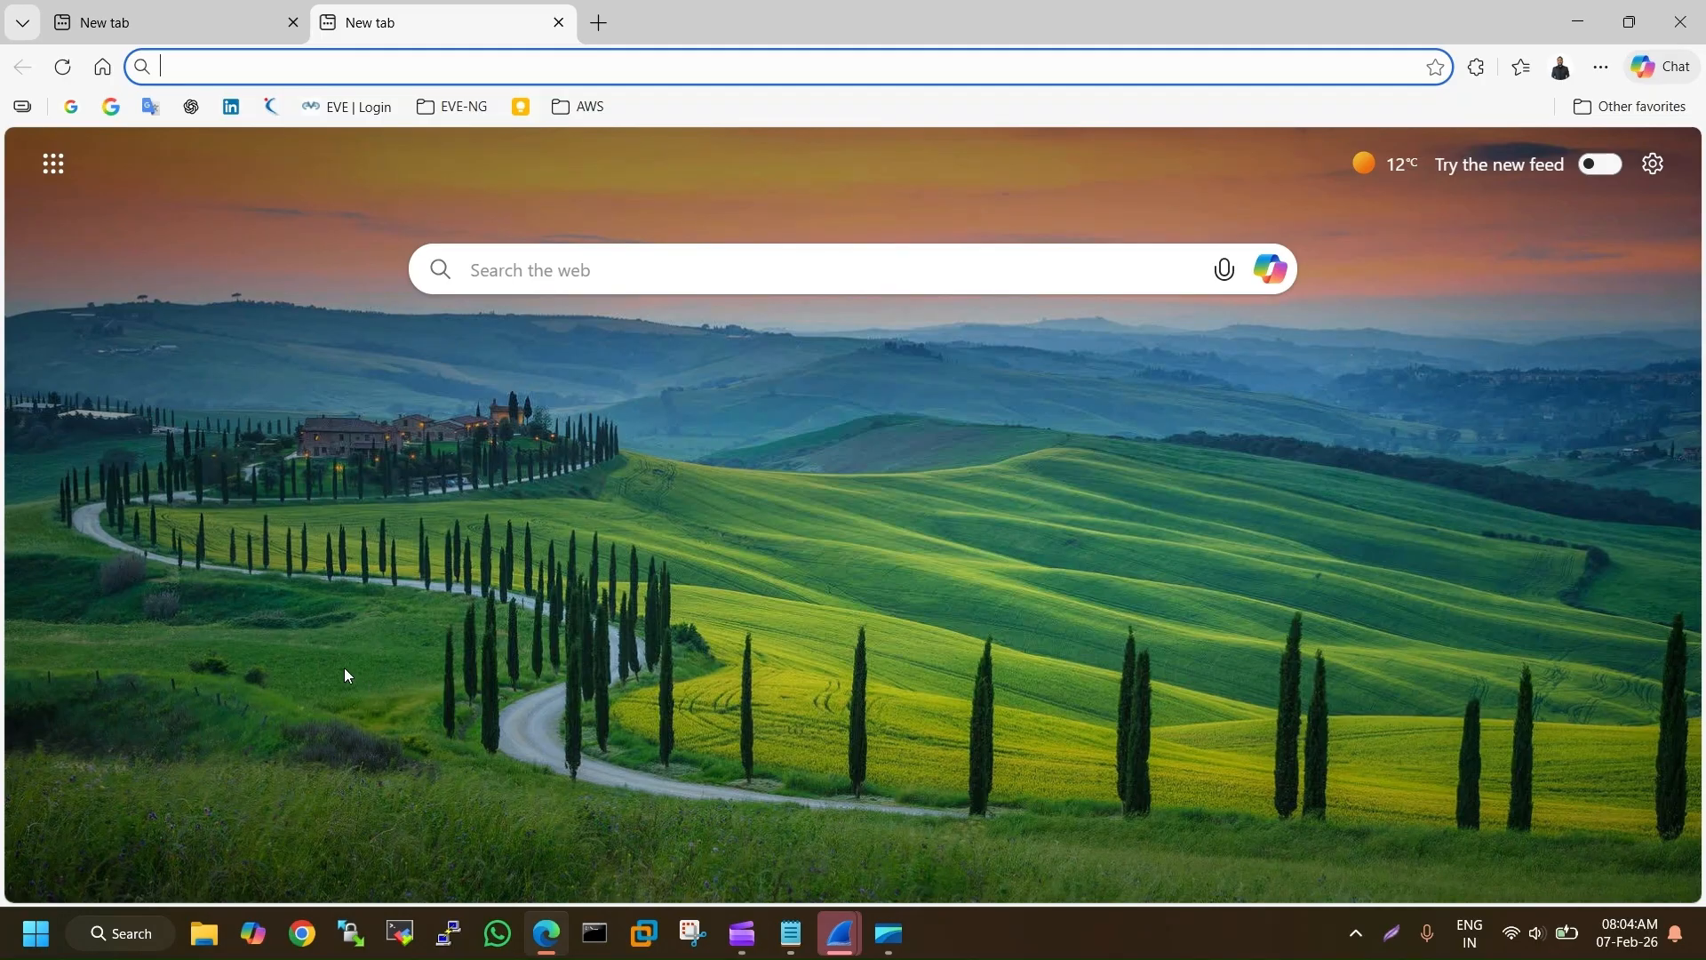
{"action": "left_click", "coordinate": [404, 60]}
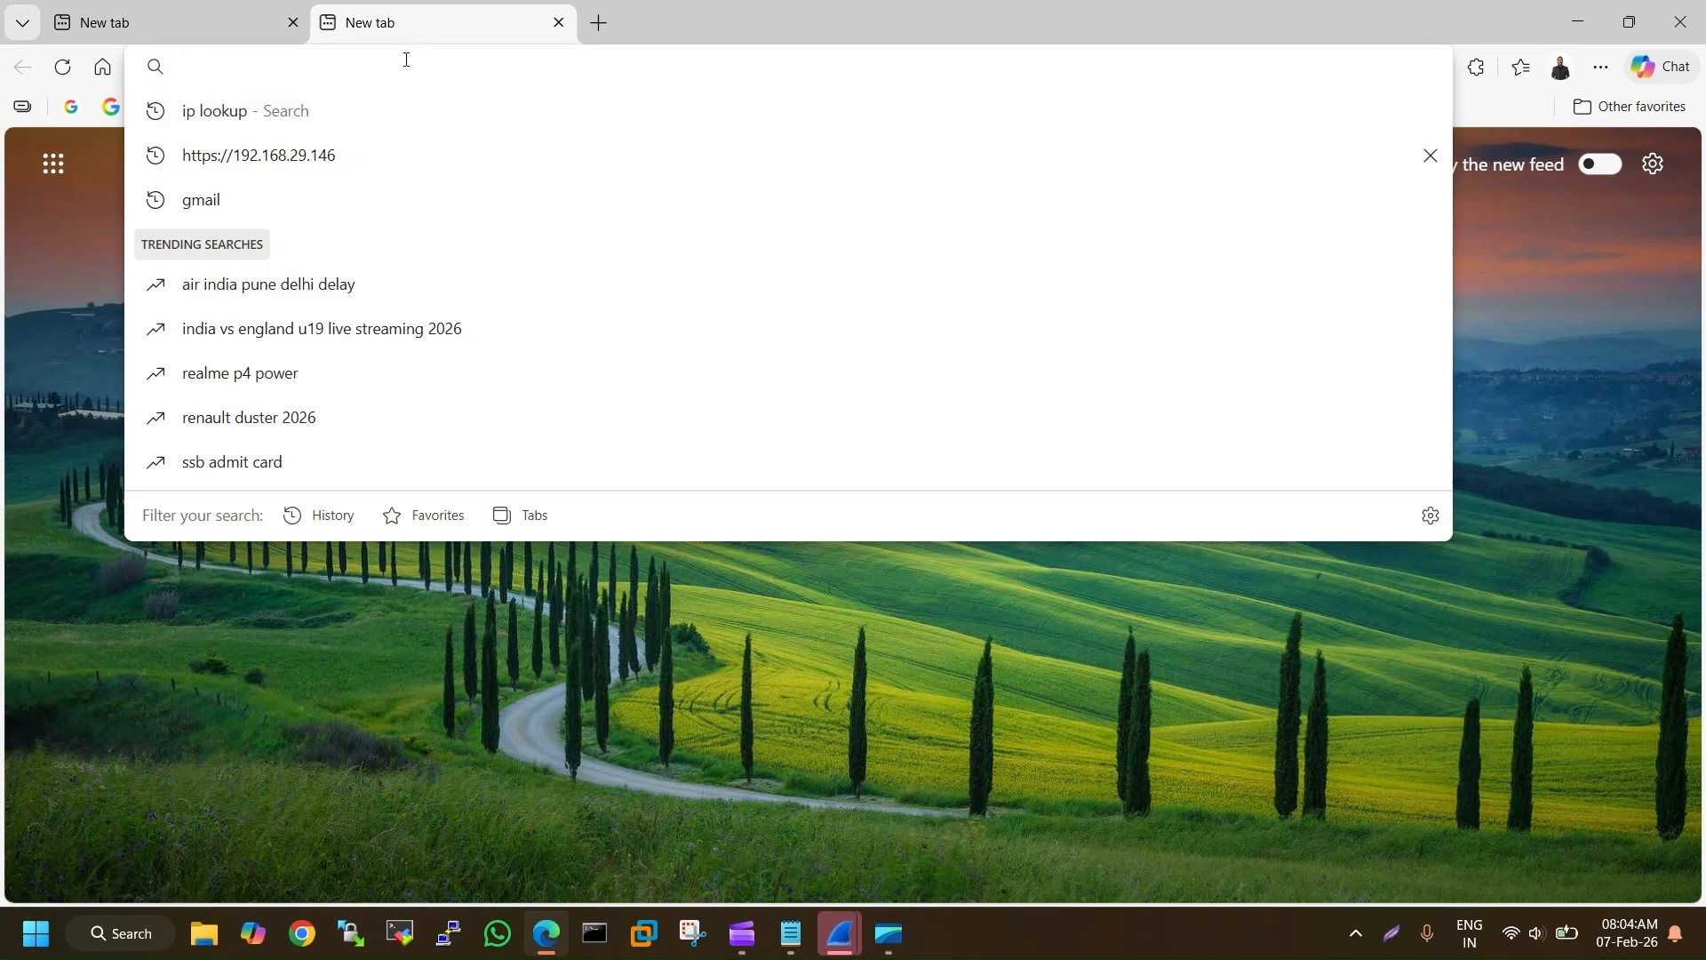
{"action": "type", "text": "www.ba"}
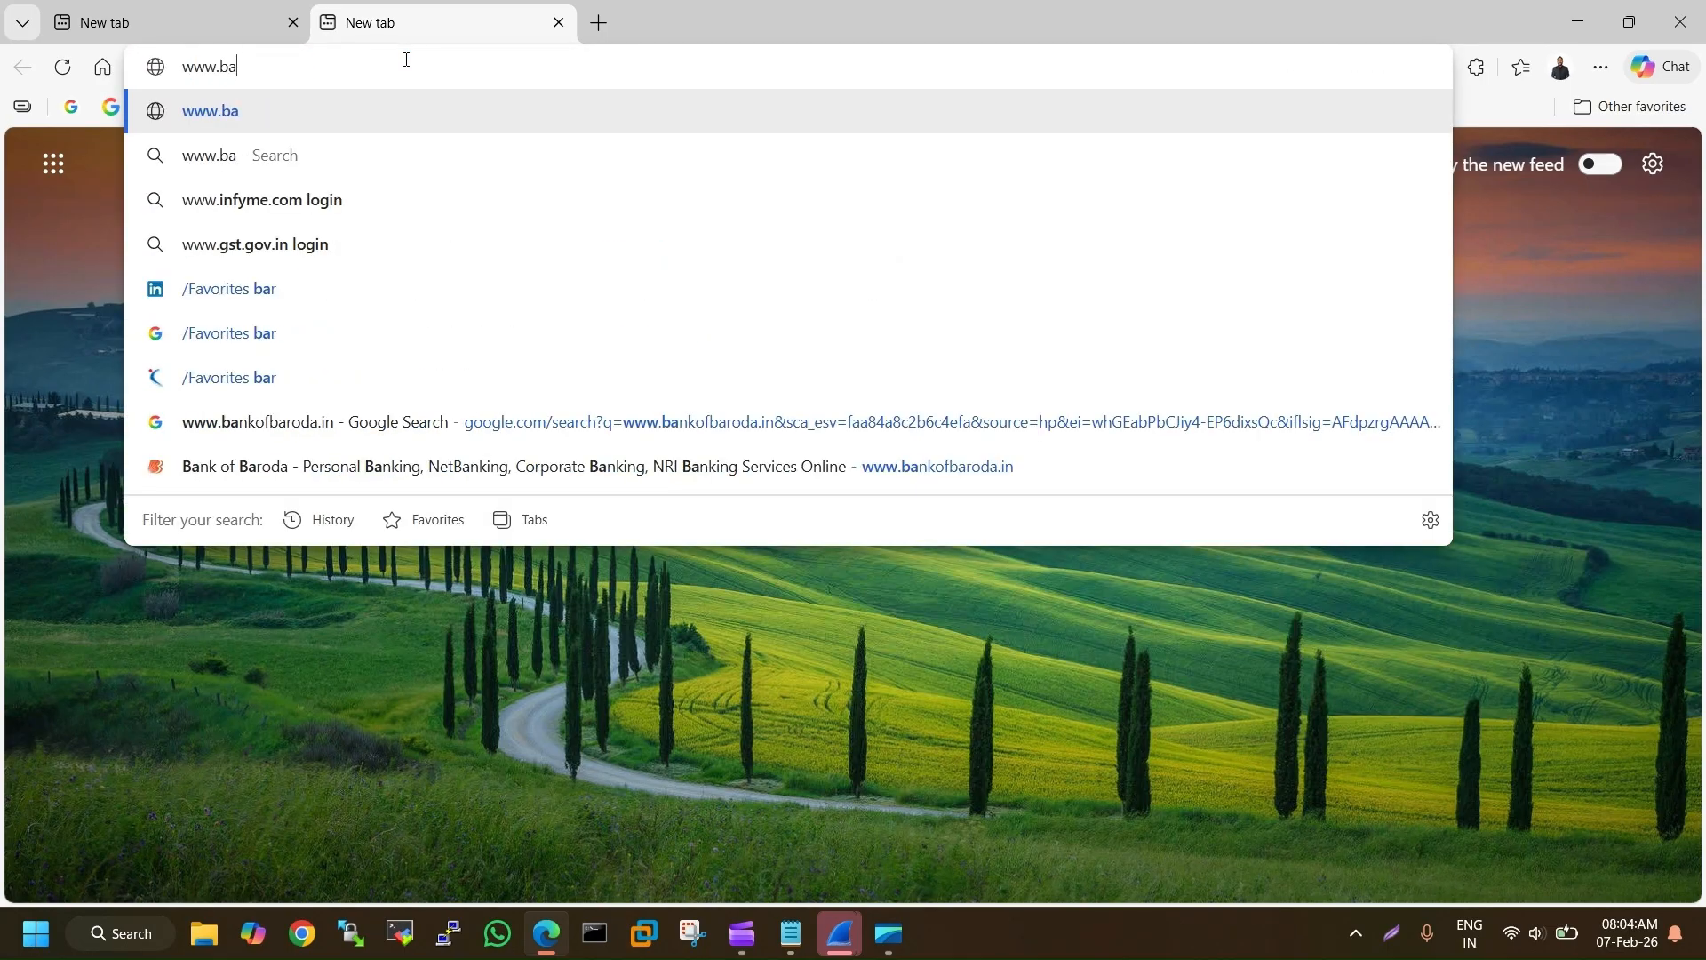
{"action": "type", "text": "n"}
{"action": "key", "text": "Down"}
{"action": "key", "text": "Down"}
{"action": "key", "text": "Down"}
{"action": "key", "text": "Down"}
{"action": "key", "text": "Down"}
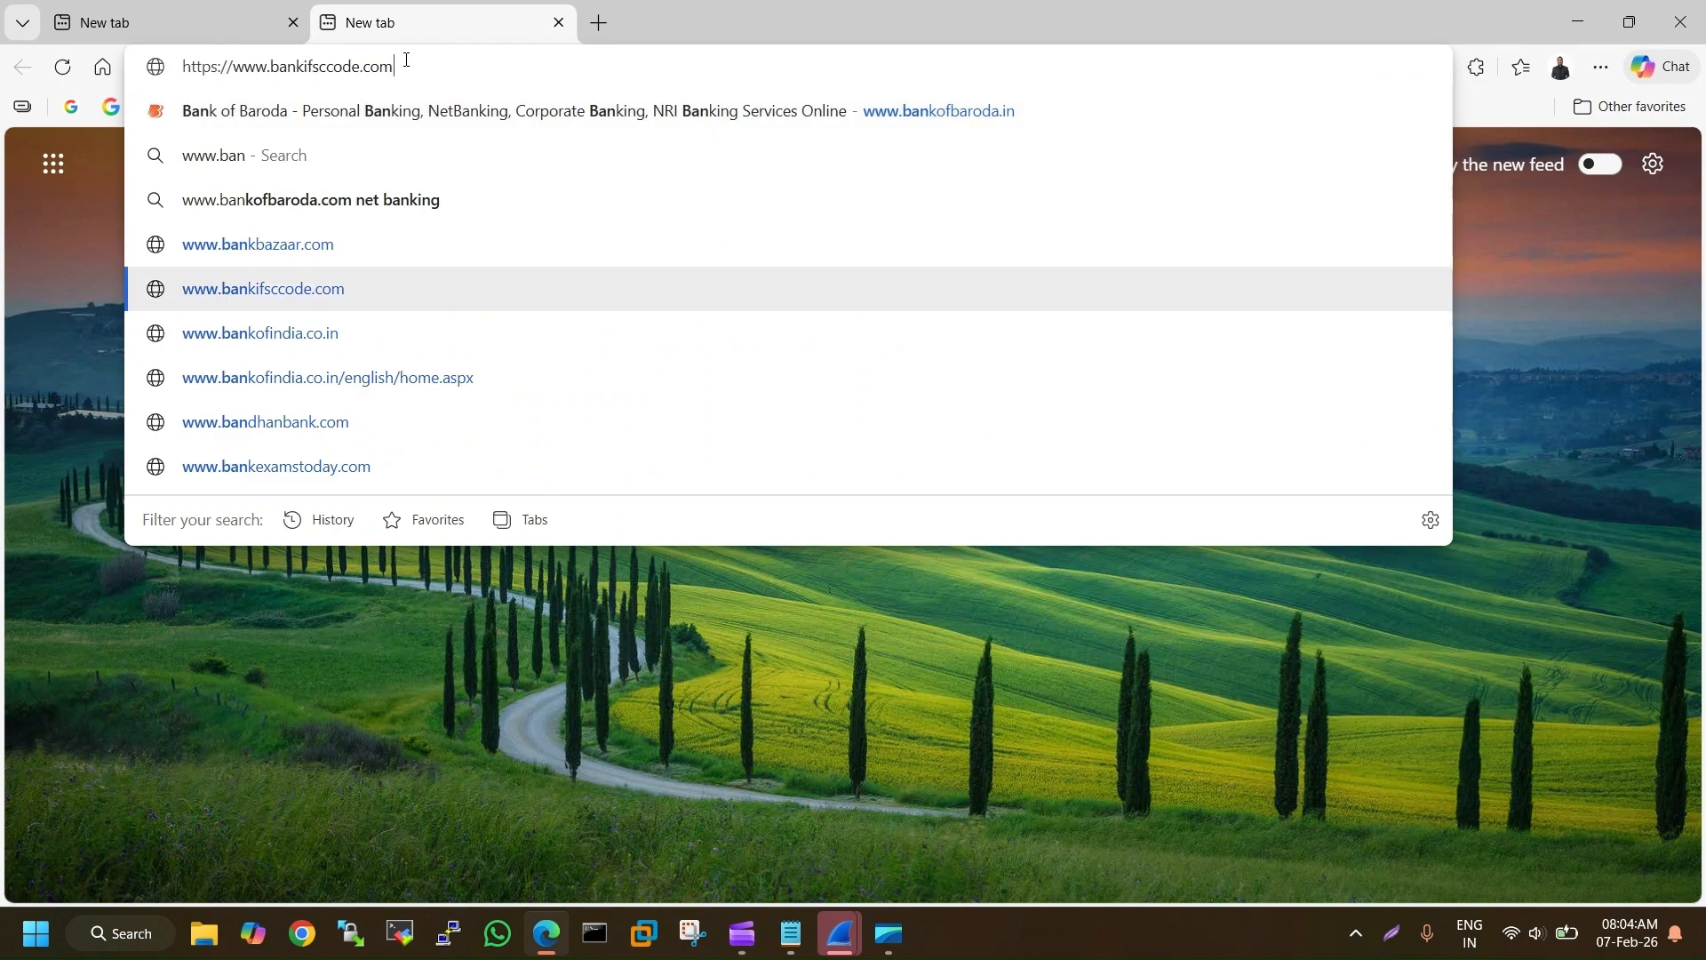
{"action": "key", "text": "Return"}
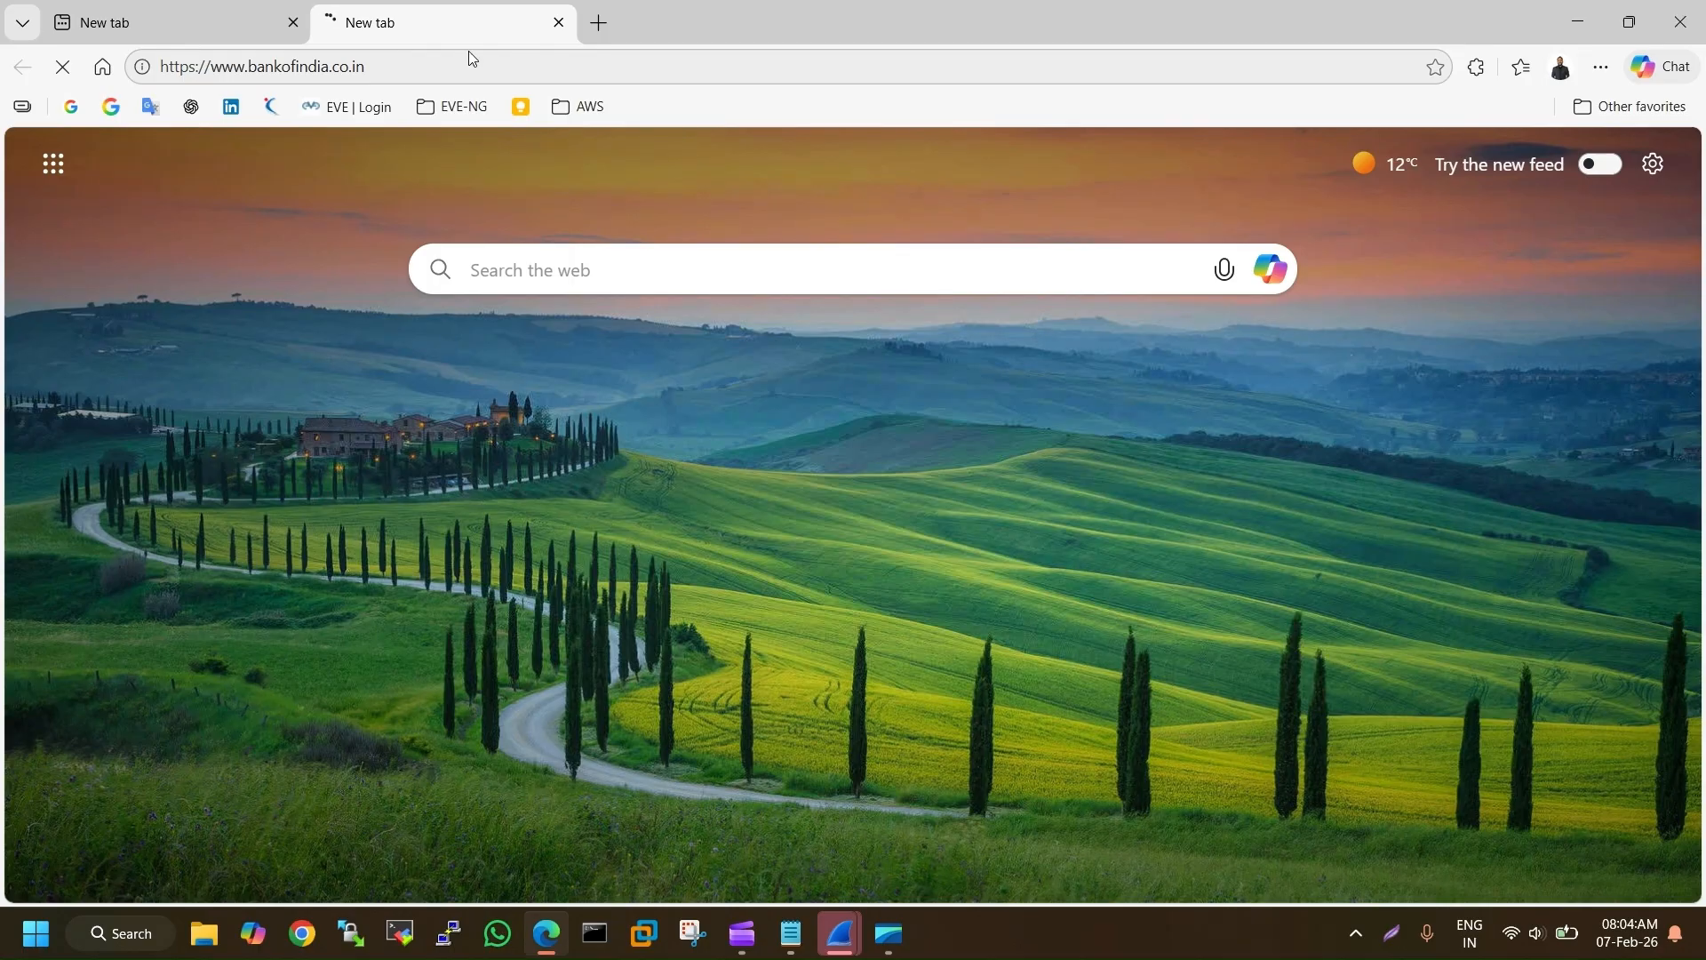
{"action": "left_click", "coordinate": [616, 26]}
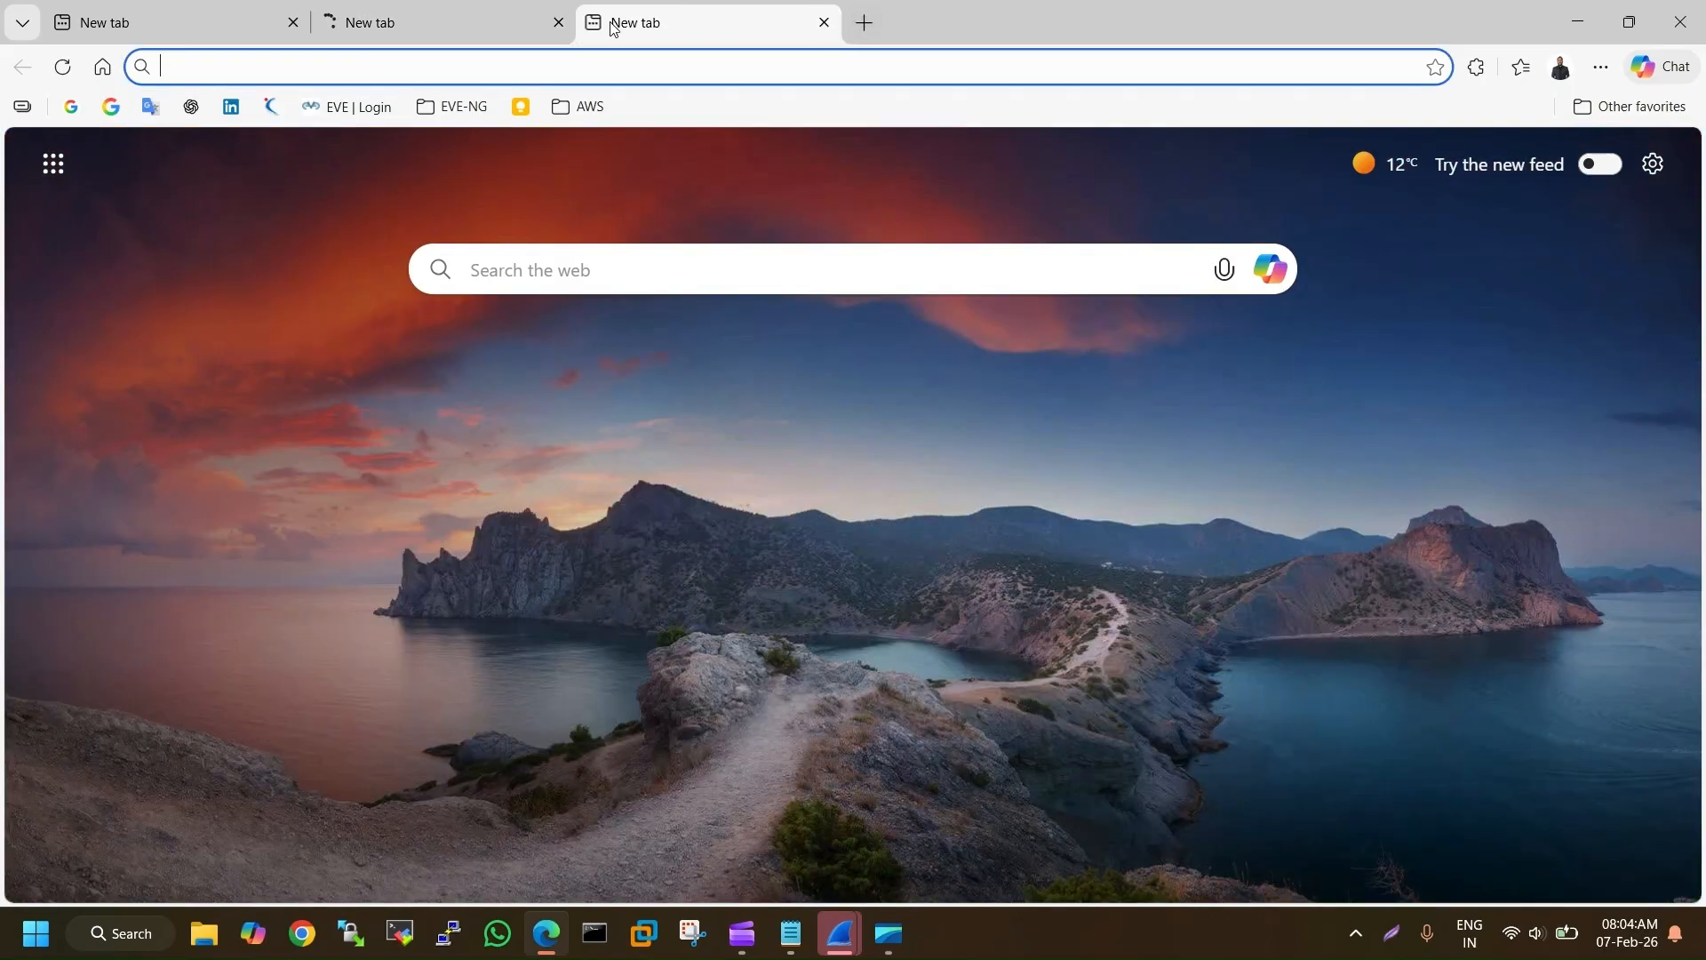
{"action": "type", "text": "www"}
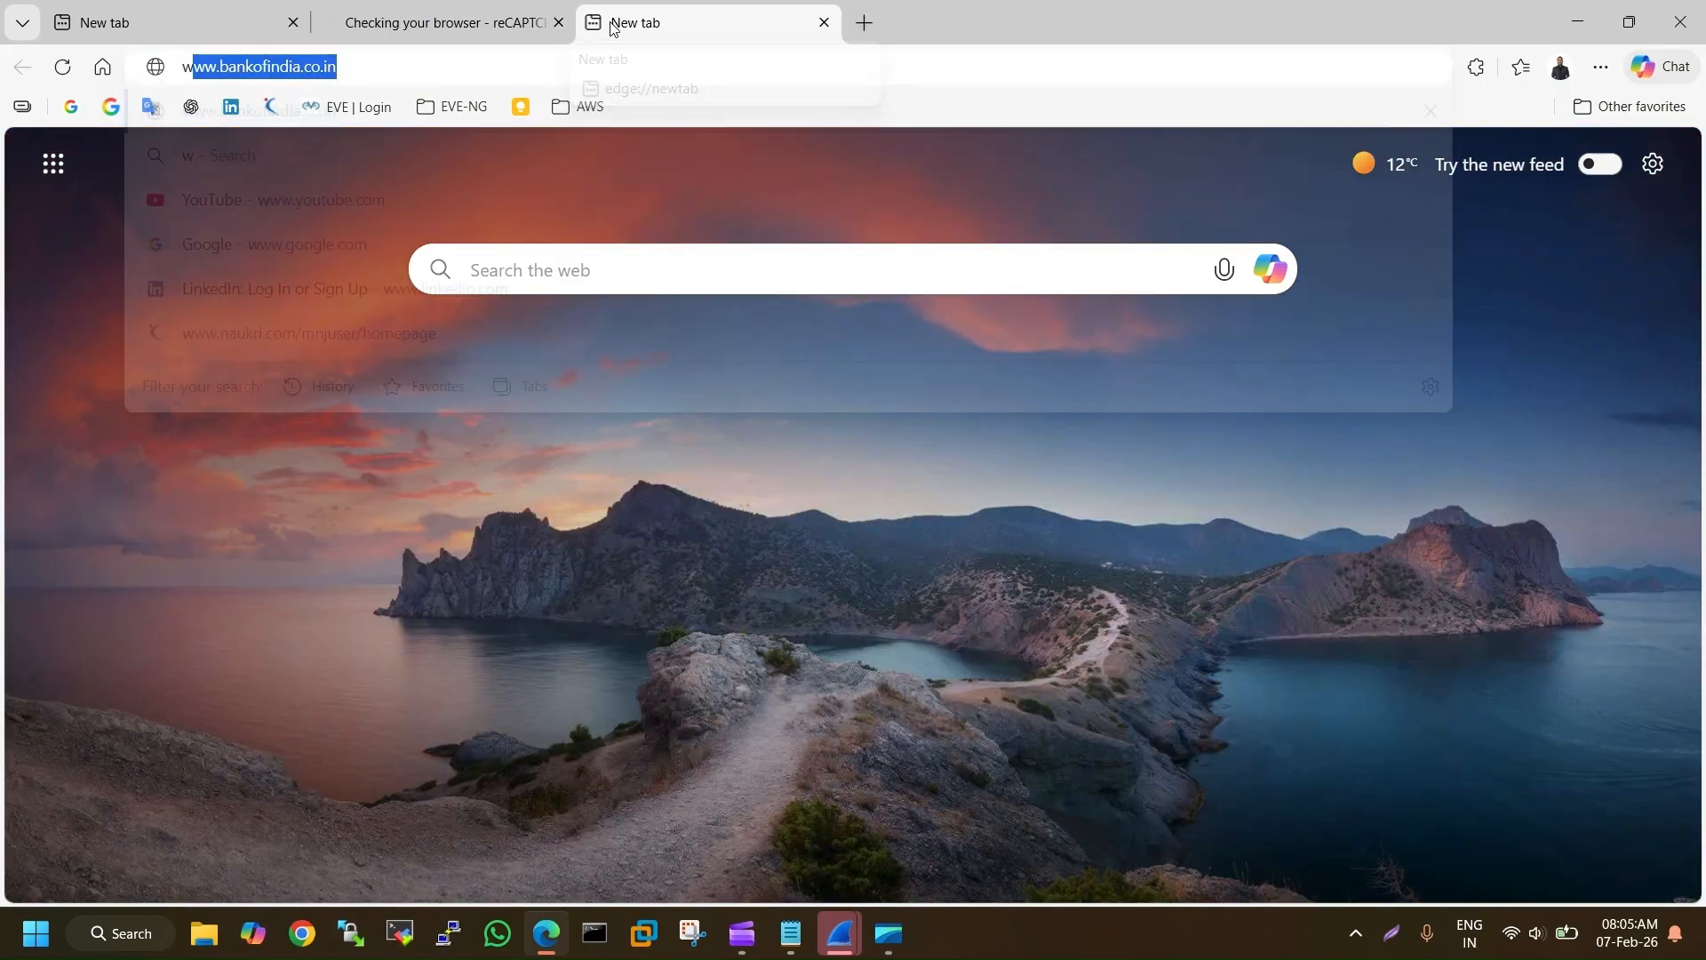
{"action": "type", "text": "."}
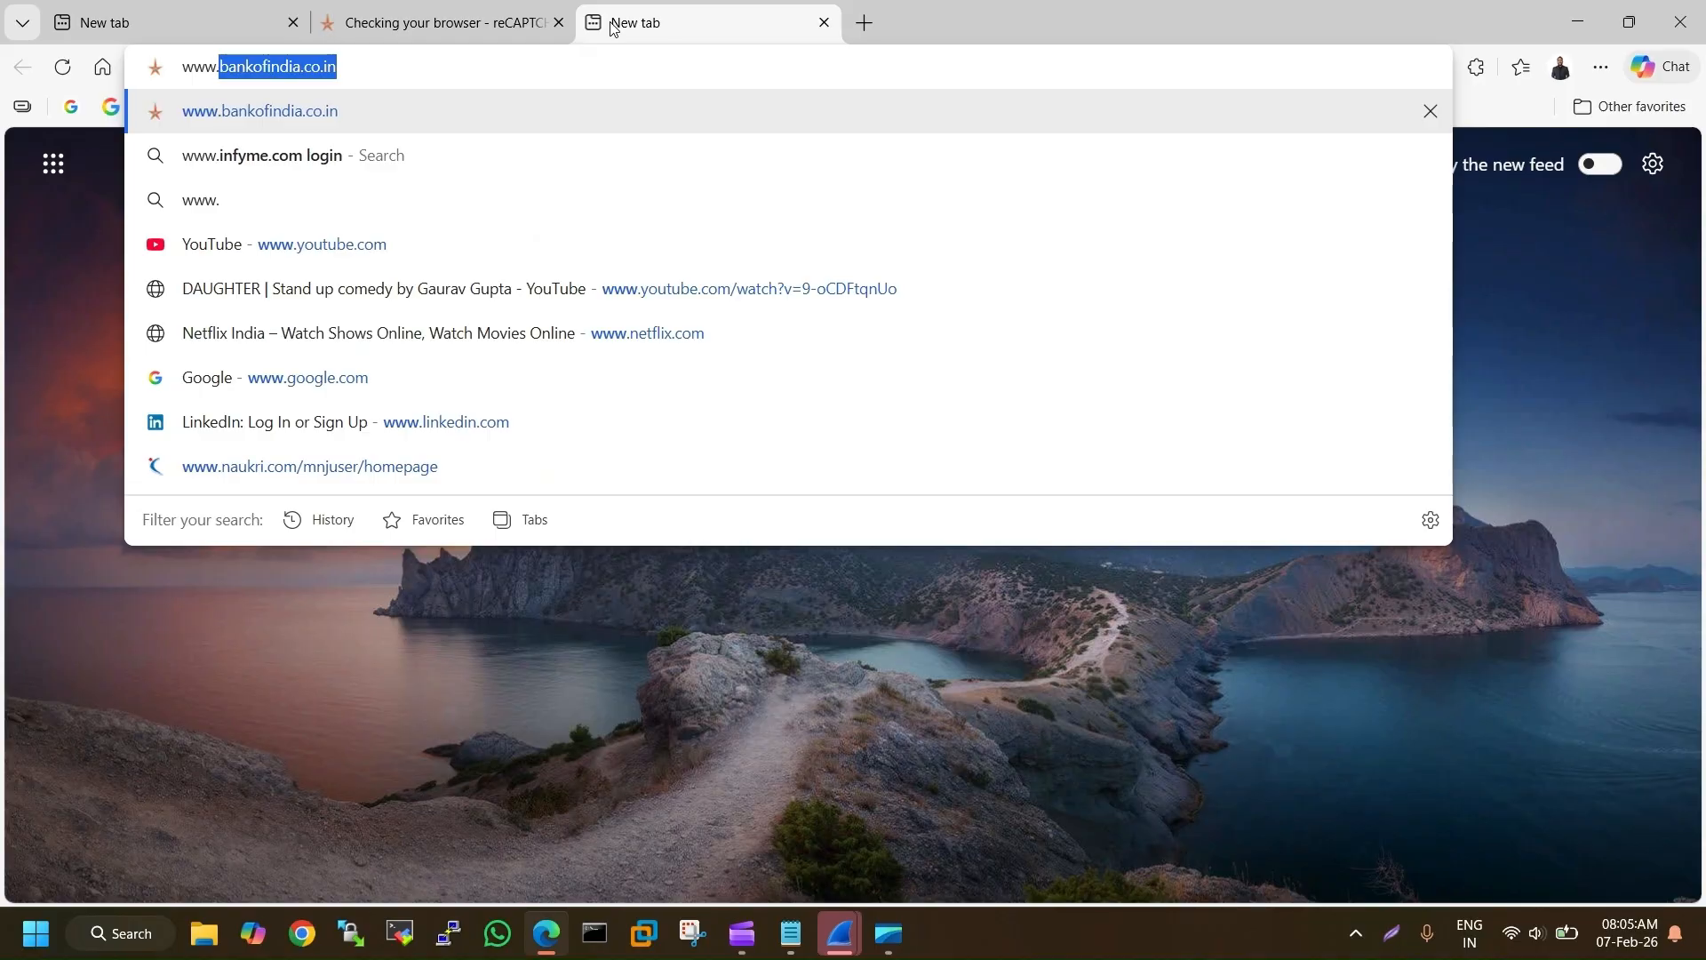
{"action": "type", "text": "ba"}
{"action": "key", "text": "Down"}
{"action": "key", "text": "Down"}
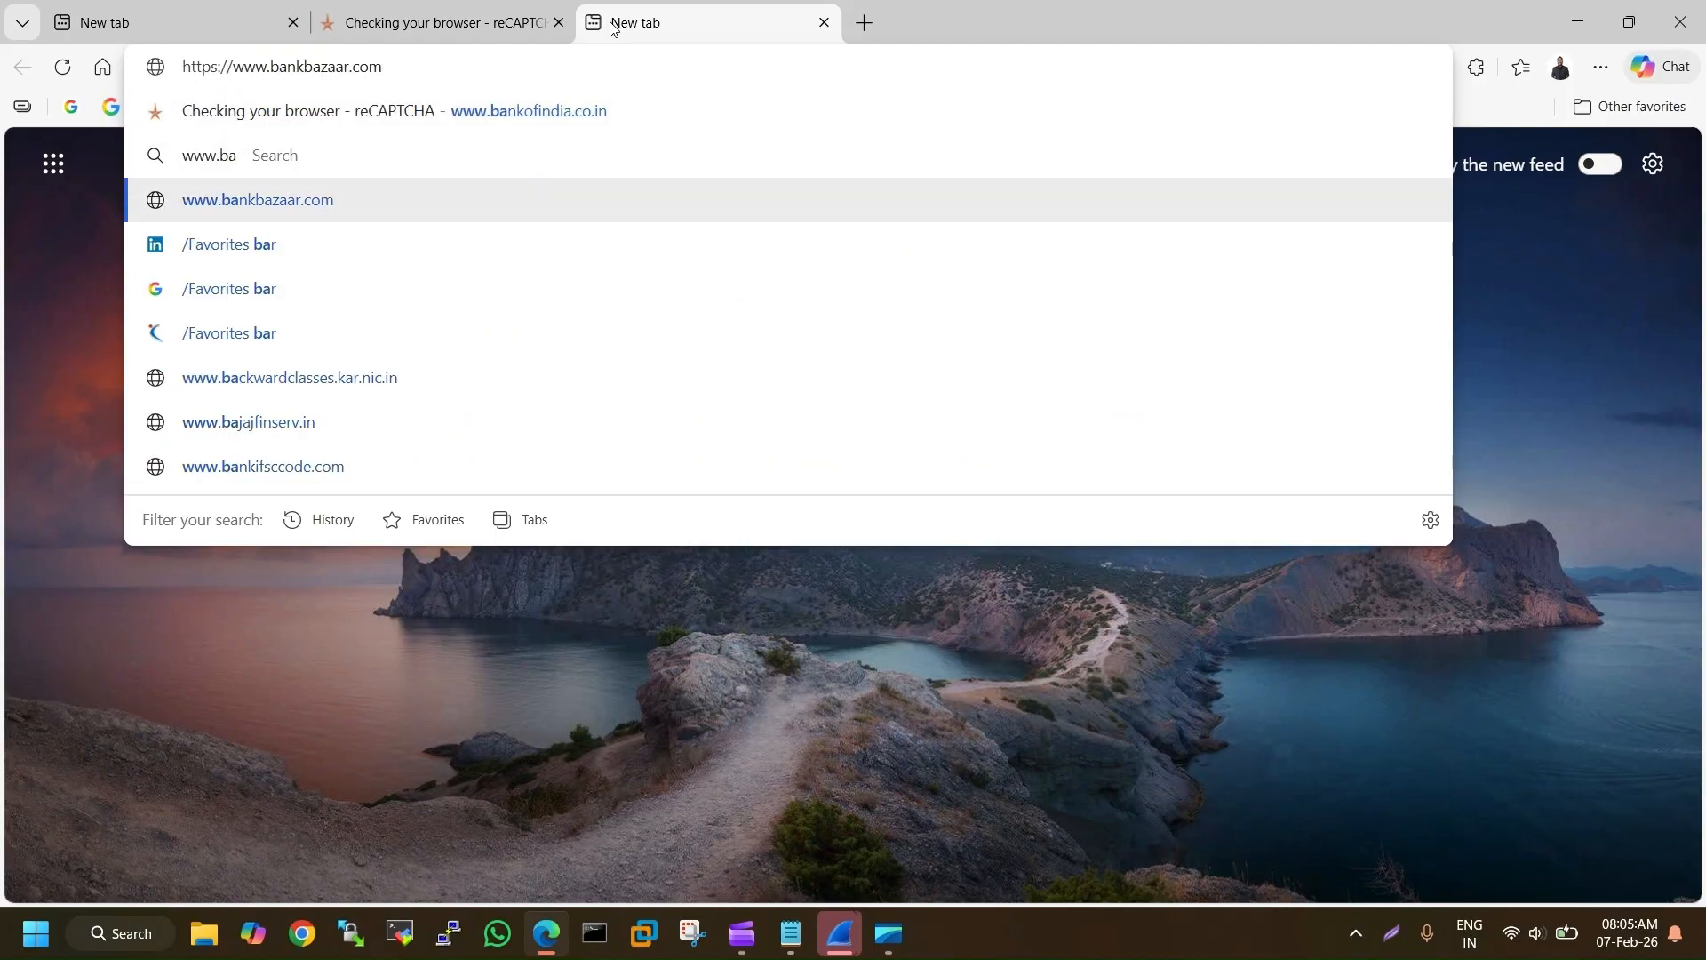
{"action": "key", "text": "Up"}
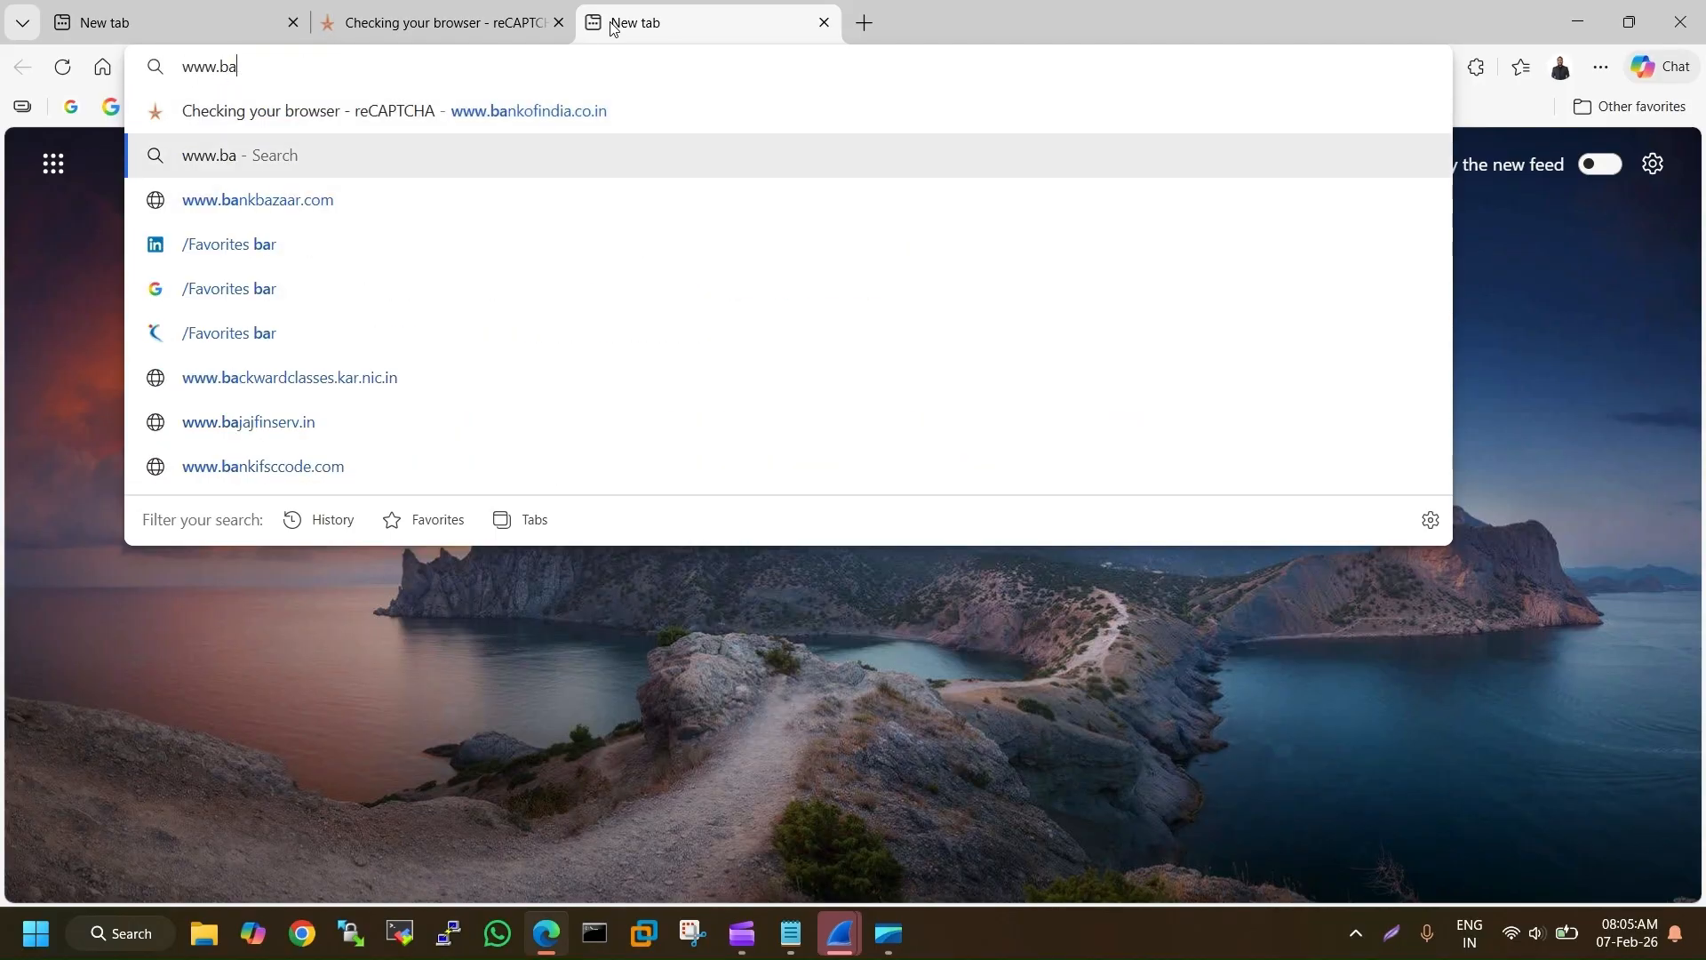
{"action": "type", "text": "nko"}
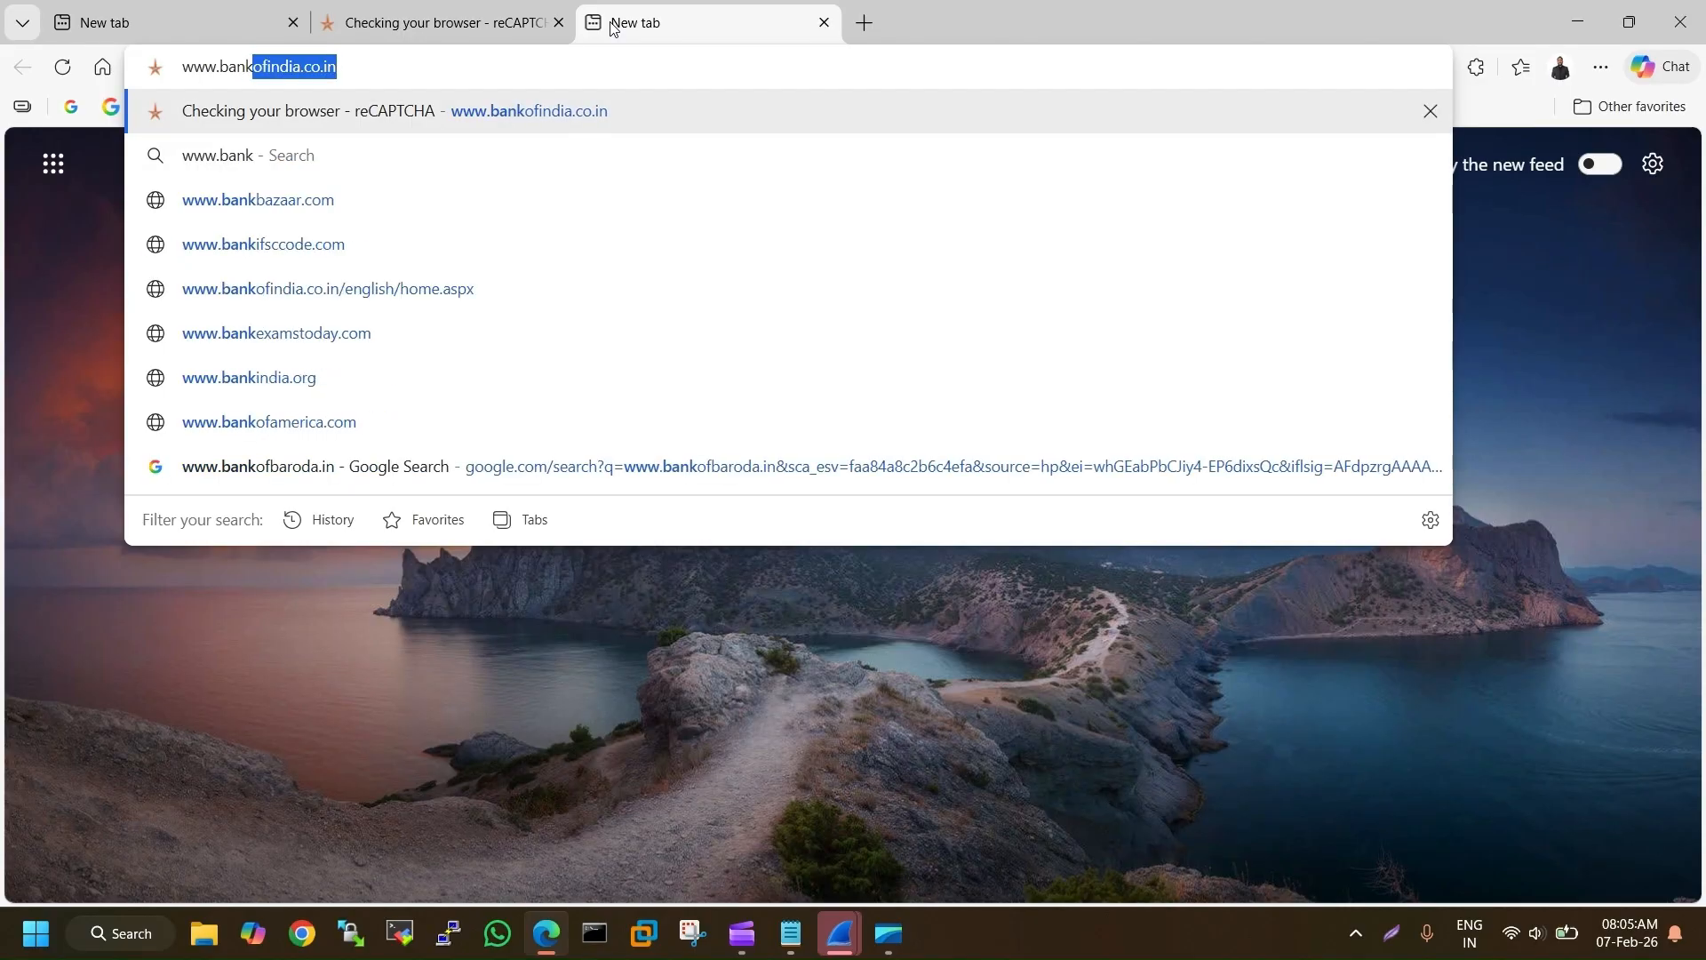
{"action": "type", "text": "fba"}
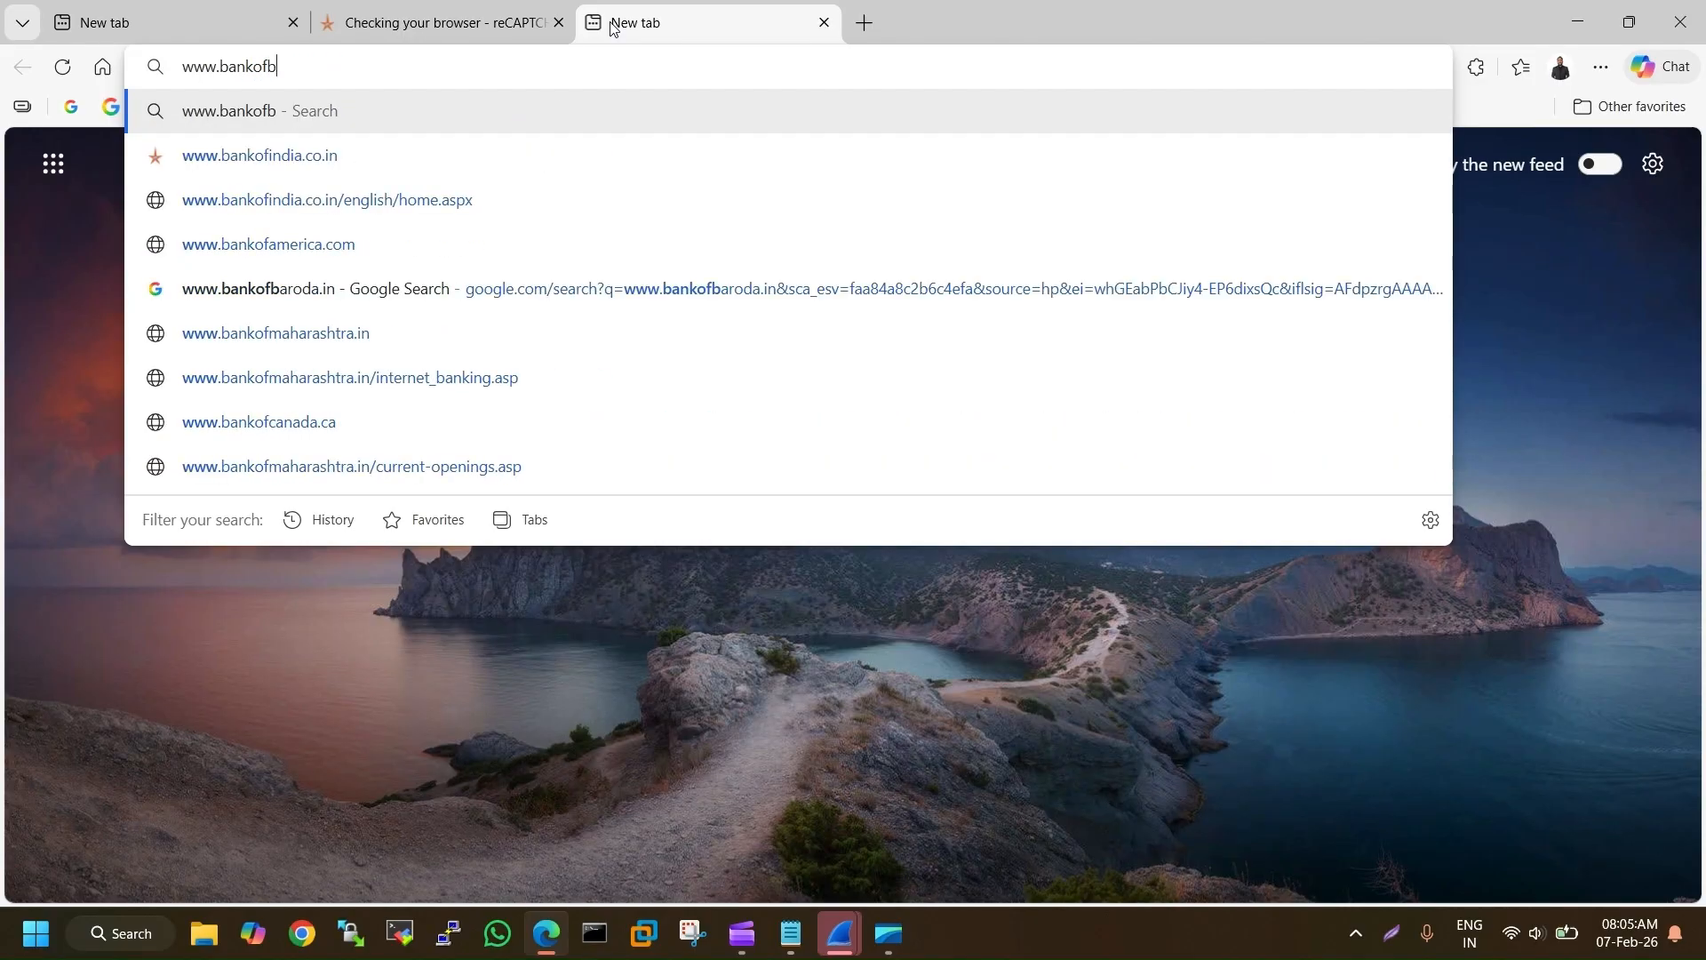
{"action": "key", "text": "Down"}
{"action": "key", "text": "Down"}
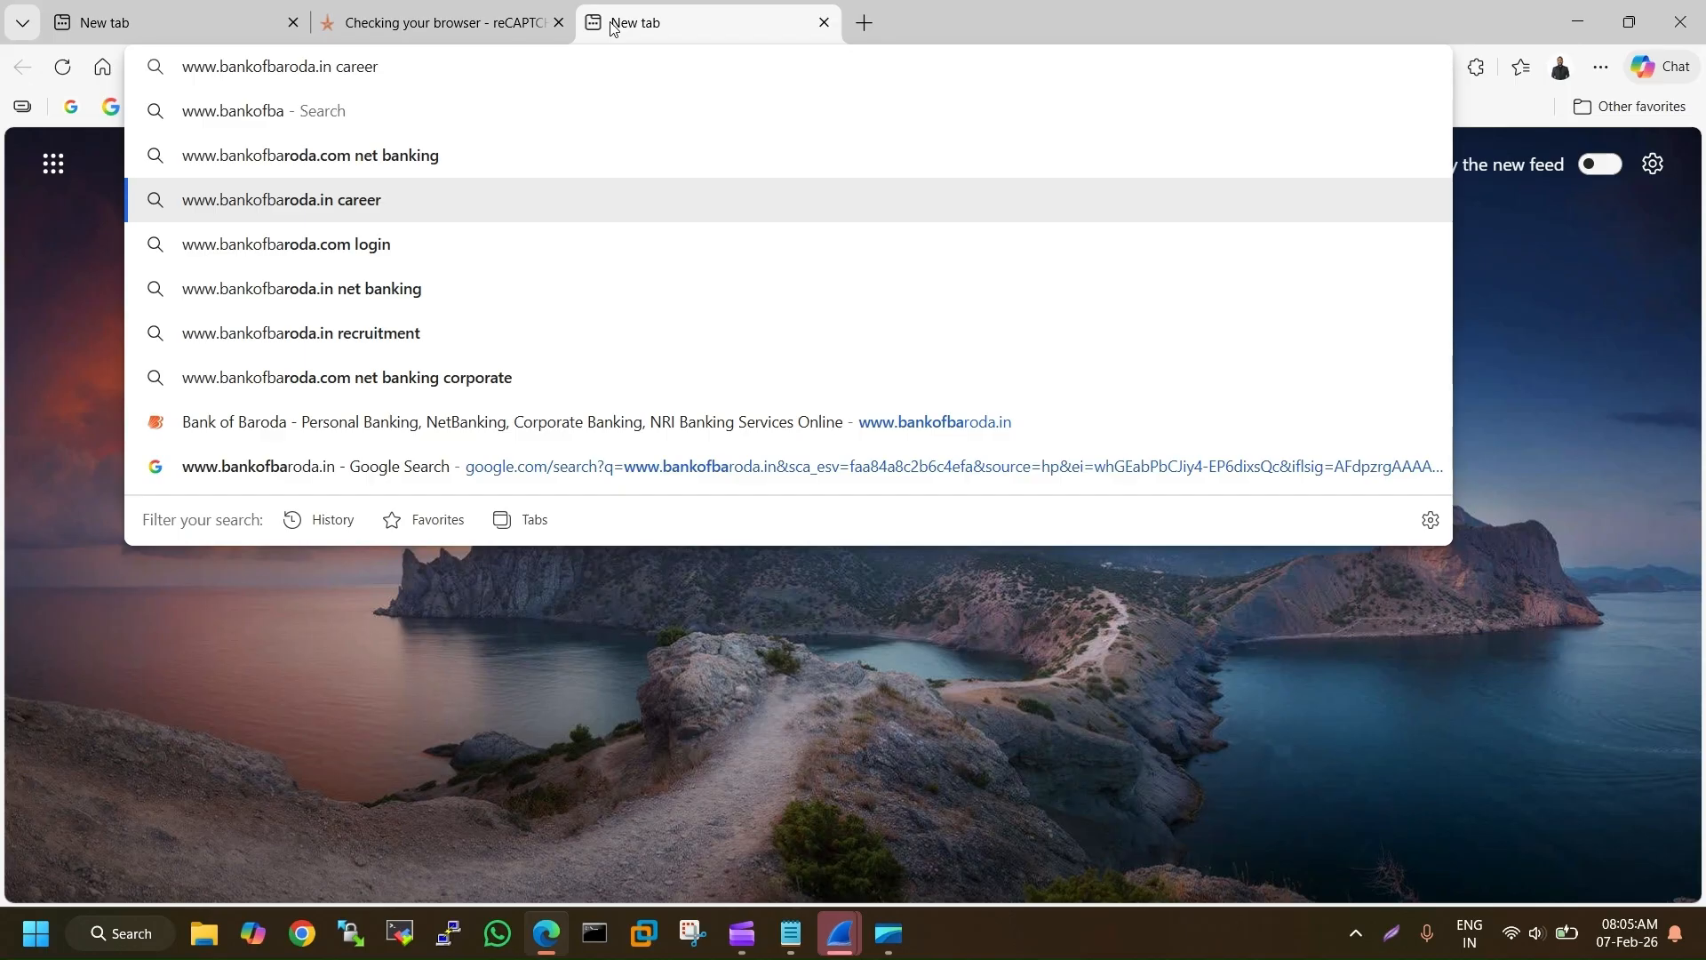
{"action": "key", "text": "BackSpace"}
{"action": "key", "text": "BackSpace"}
{"action": "key", "text": "BackSpace"}
{"action": "key", "text": "BackSpace"}
{"action": "key", "text": "BackSpace"}
{"action": "key", "text": "BackSpace"}
{"action": "key", "text": "BackSpace"}
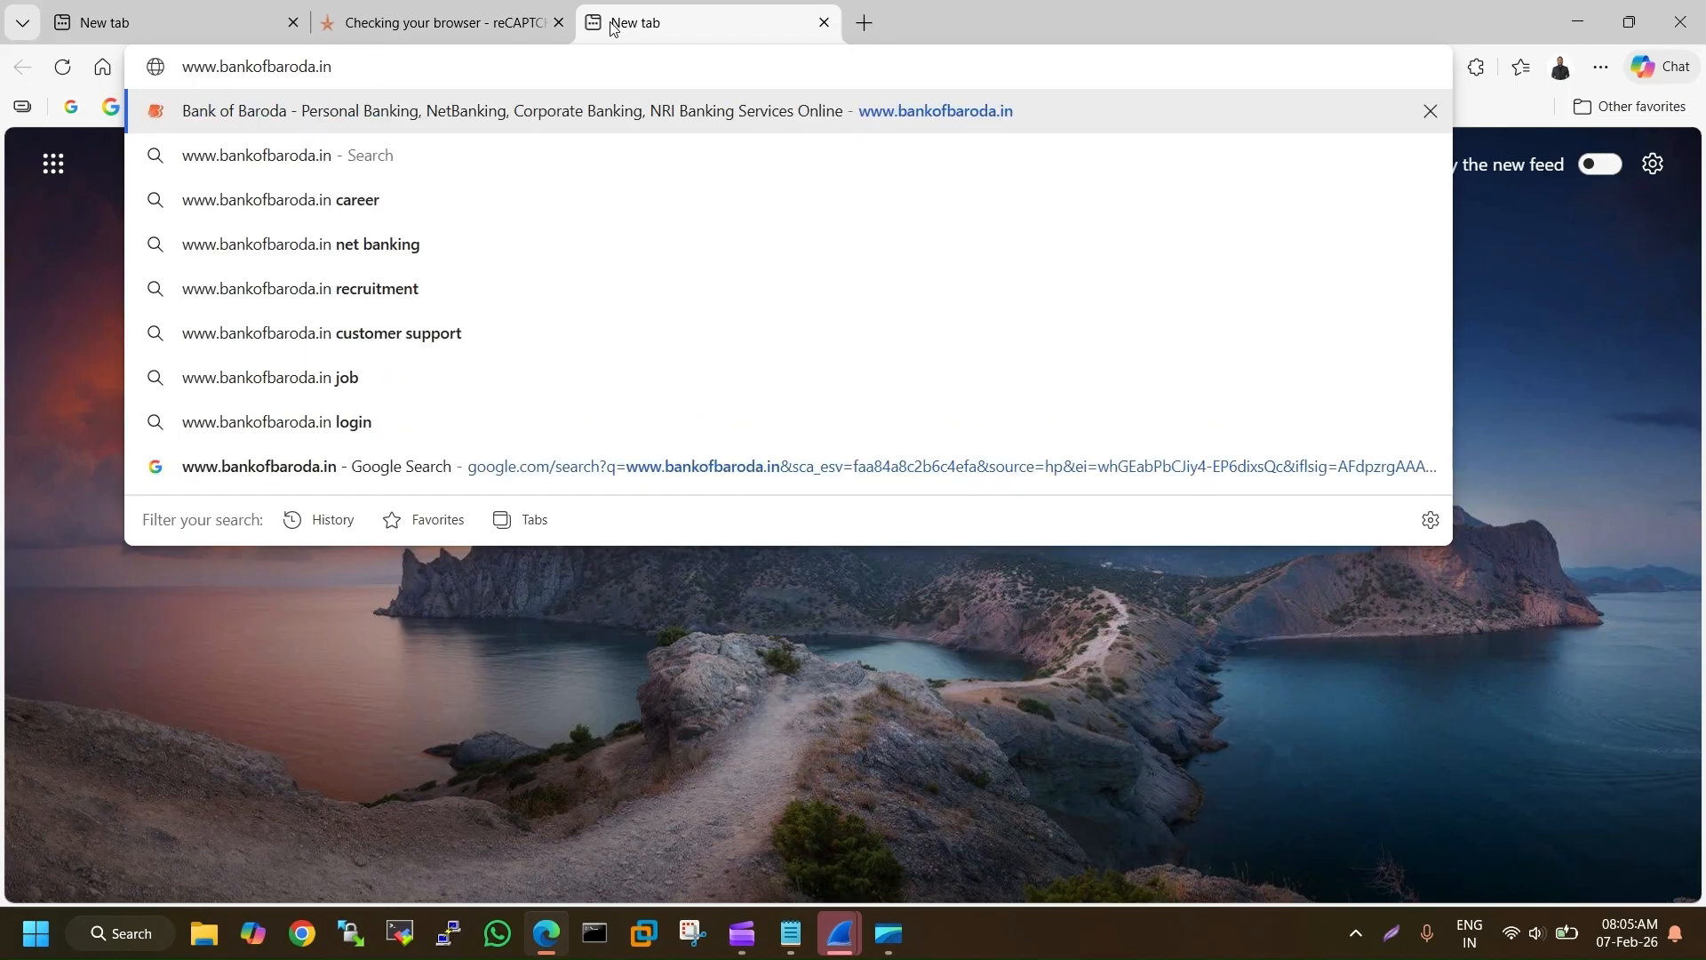
{"action": "key", "text": "Return"}
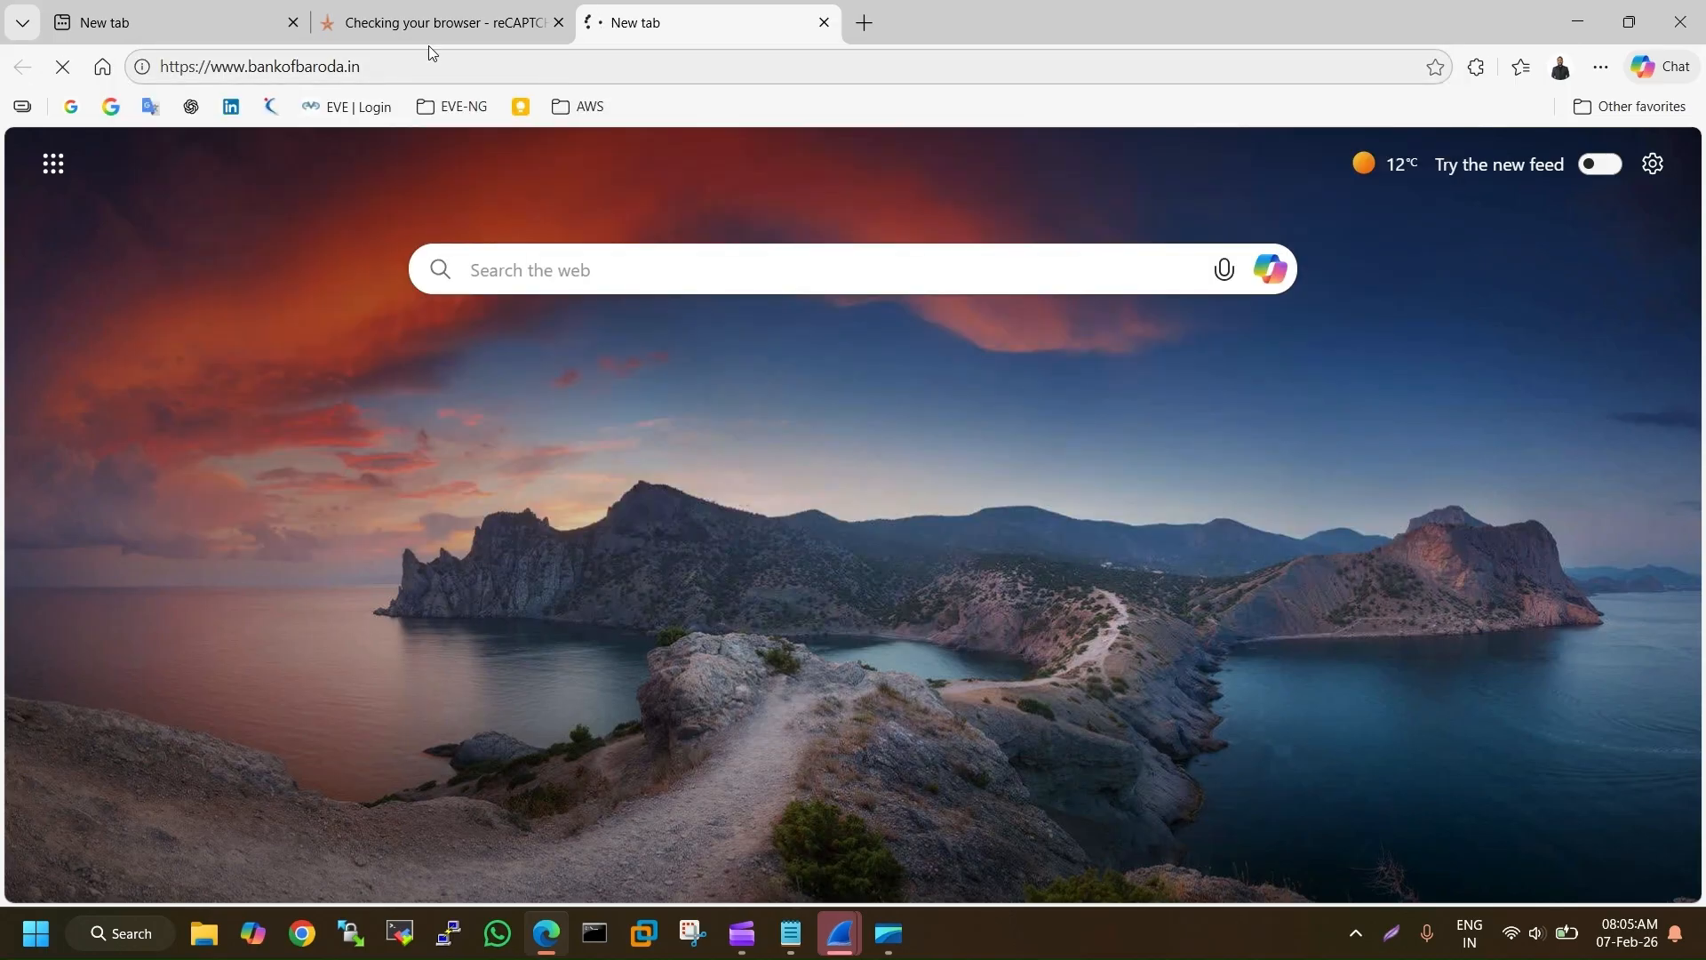
Return to the Bank of India page and submit the bicycle squares in the reCAPTCHA image of one parked bicycle
{"action": "left_click", "coordinate": [411, 19]}
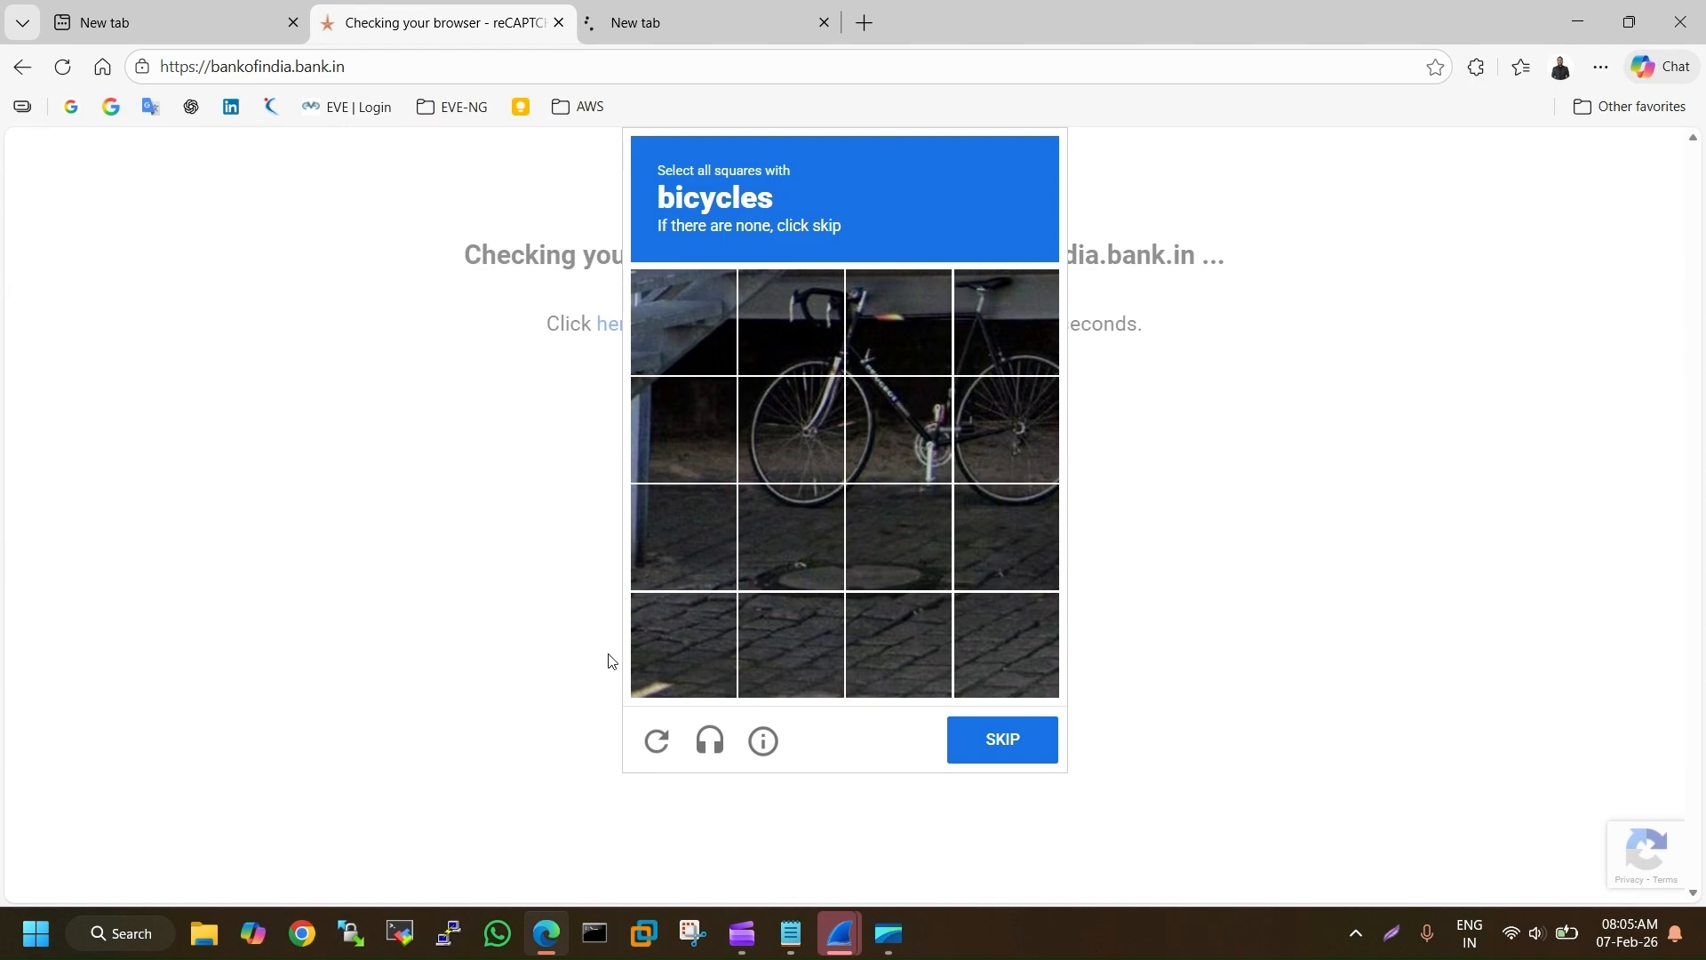
{"action": "left_click", "coordinate": [797, 429]}
{"action": "left_click", "coordinate": [898, 428]}
{"action": "left_click", "coordinate": [1010, 429]}
{"action": "left_click", "coordinate": [1008, 322]}
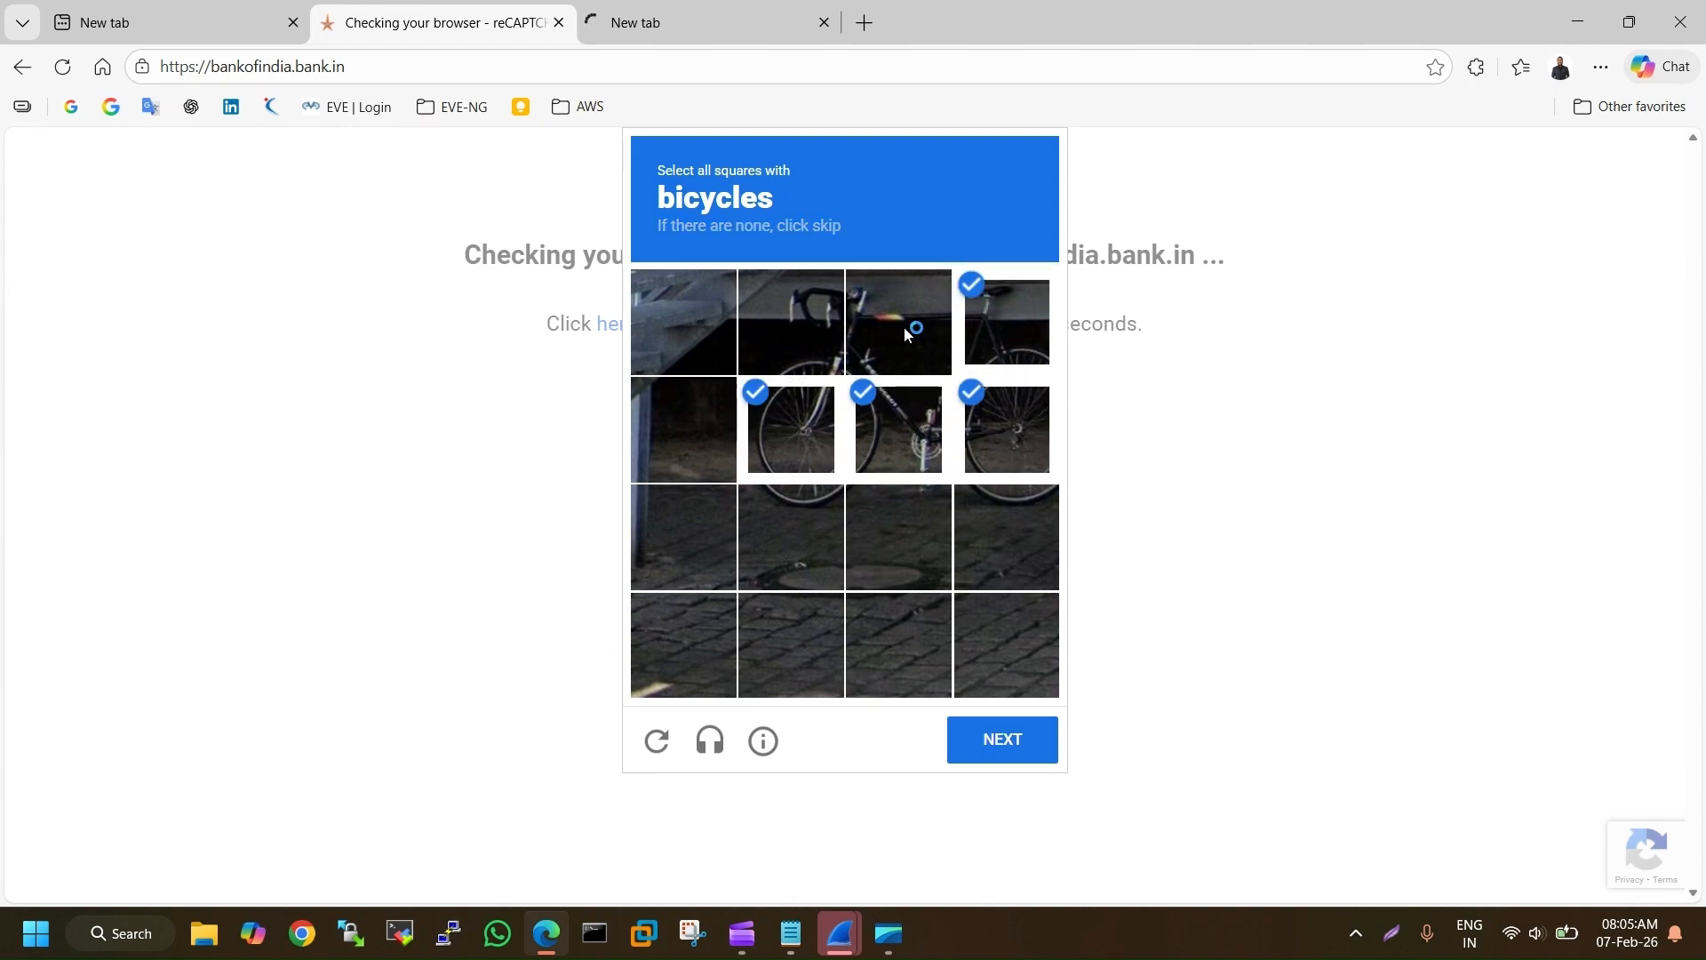
{"action": "left_click", "coordinate": [904, 327]}
{"action": "left_click", "coordinate": [791, 322]}
{"action": "left_click", "coordinate": [967, 736]}
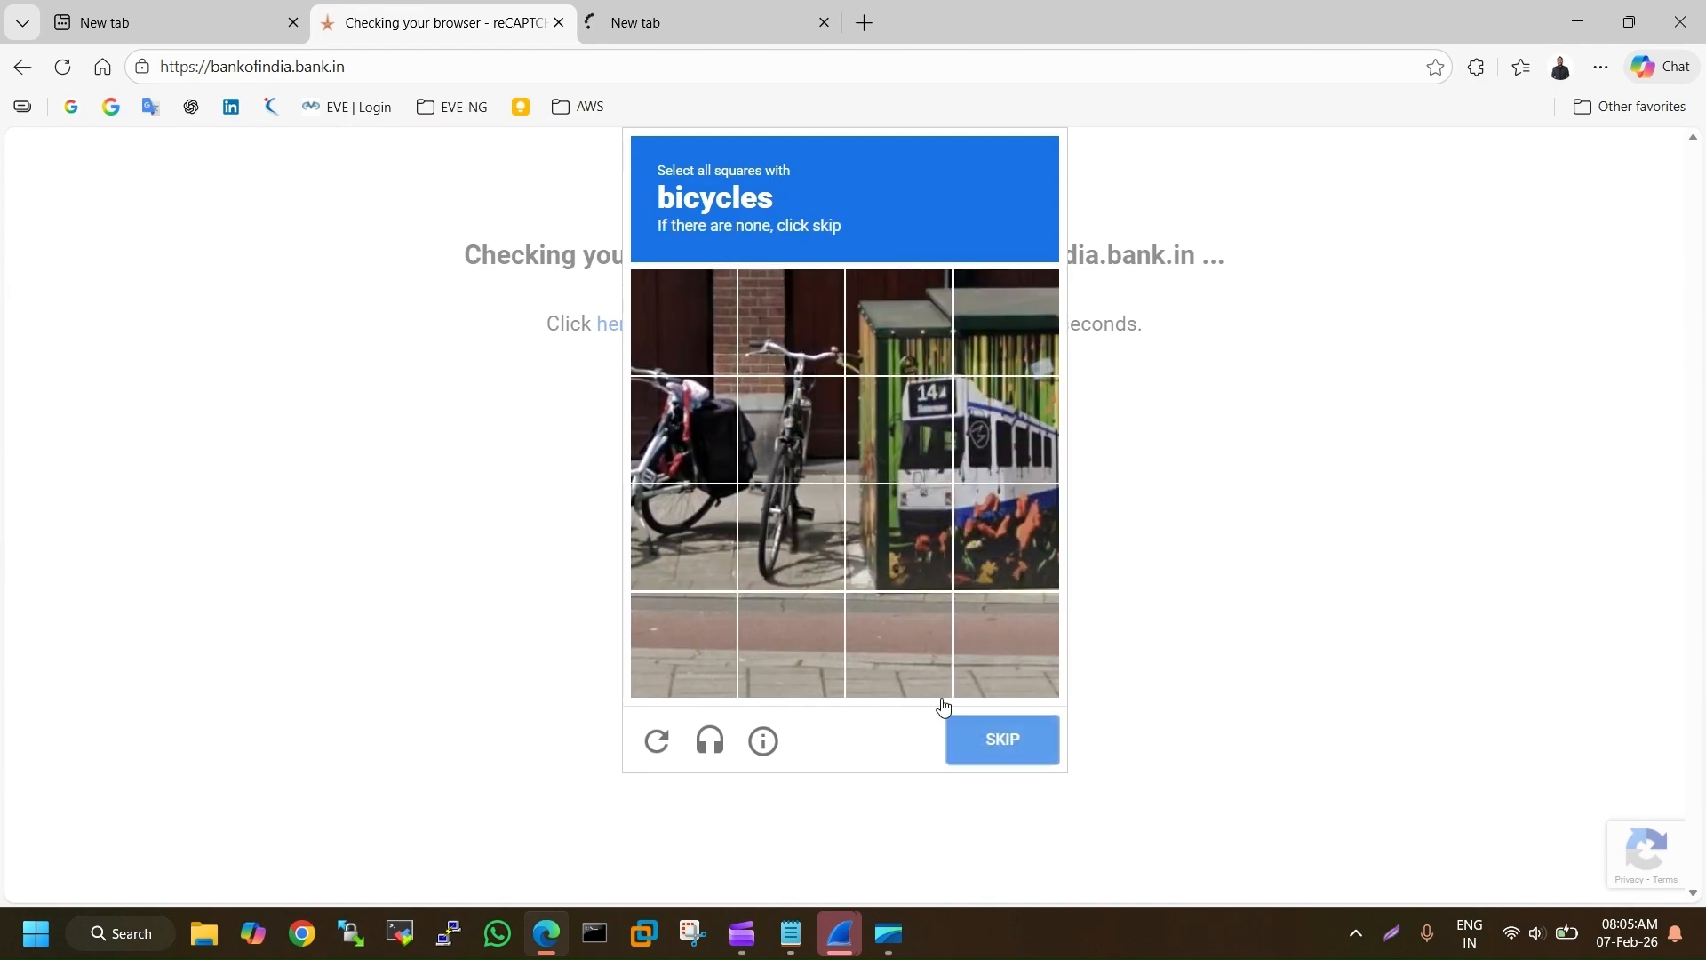
Select and submit the five bicycle squares in the reCAPTCHA image of bicycles beside the painted box
{"action": "left_click", "coordinate": [798, 360]}
{"action": "left_click", "coordinate": [791, 515]}
{"action": "left_click", "coordinate": [786, 431]}
{"action": "left_click", "coordinate": [701, 444]}
{"action": "left_click", "coordinate": [684, 533]}
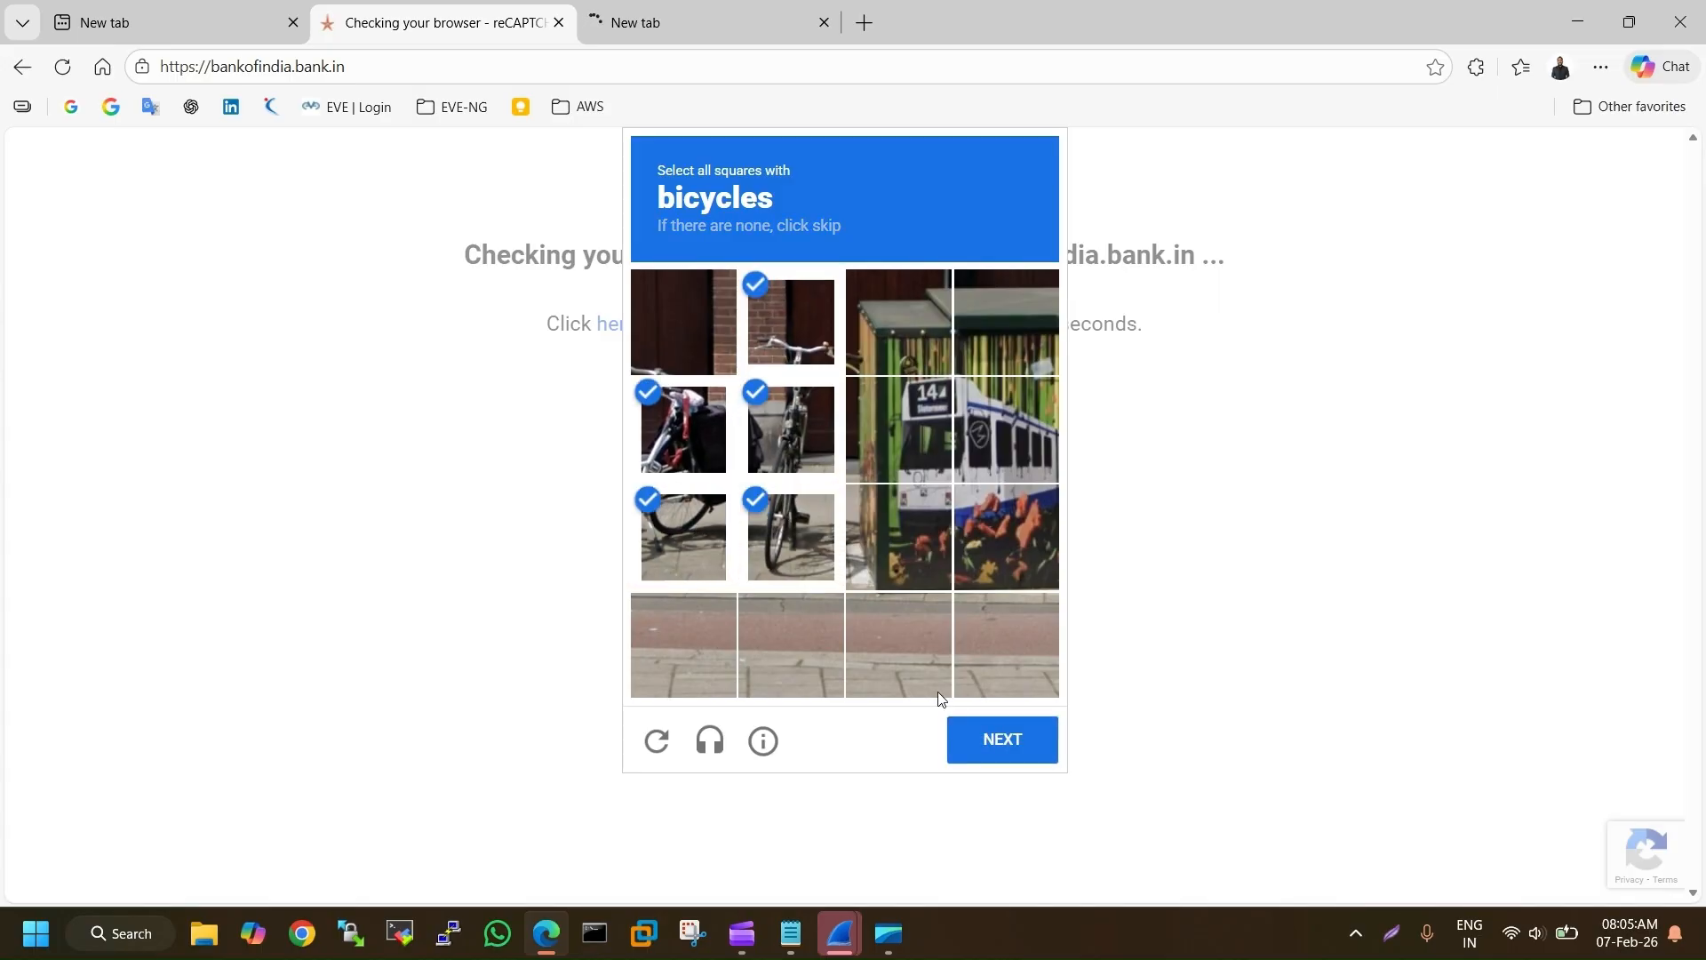
{"action": "left_click", "coordinate": [986, 738]}
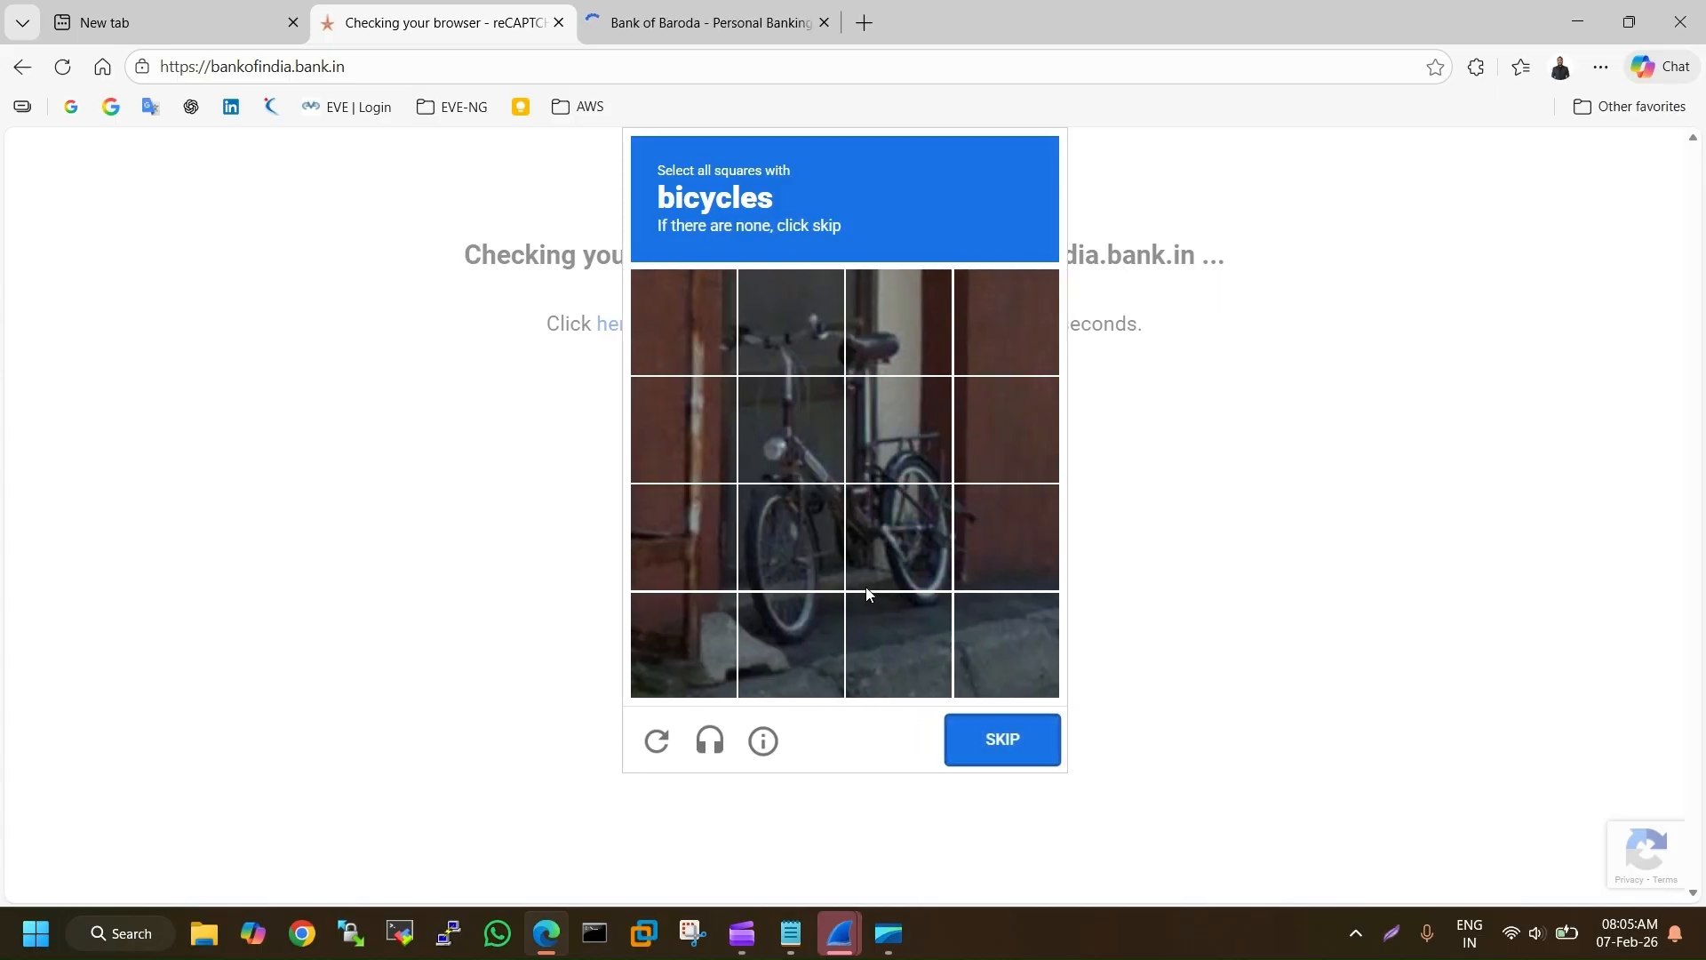
Select and submit the four central bicycle squares in the reCAPTCHA image of the folding bicycle
{"action": "left_click", "coordinate": [804, 547]}
{"action": "left_click", "coordinate": [893, 533]}
{"action": "left_click", "coordinate": [889, 457]}
{"action": "left_click", "coordinate": [796, 410]}
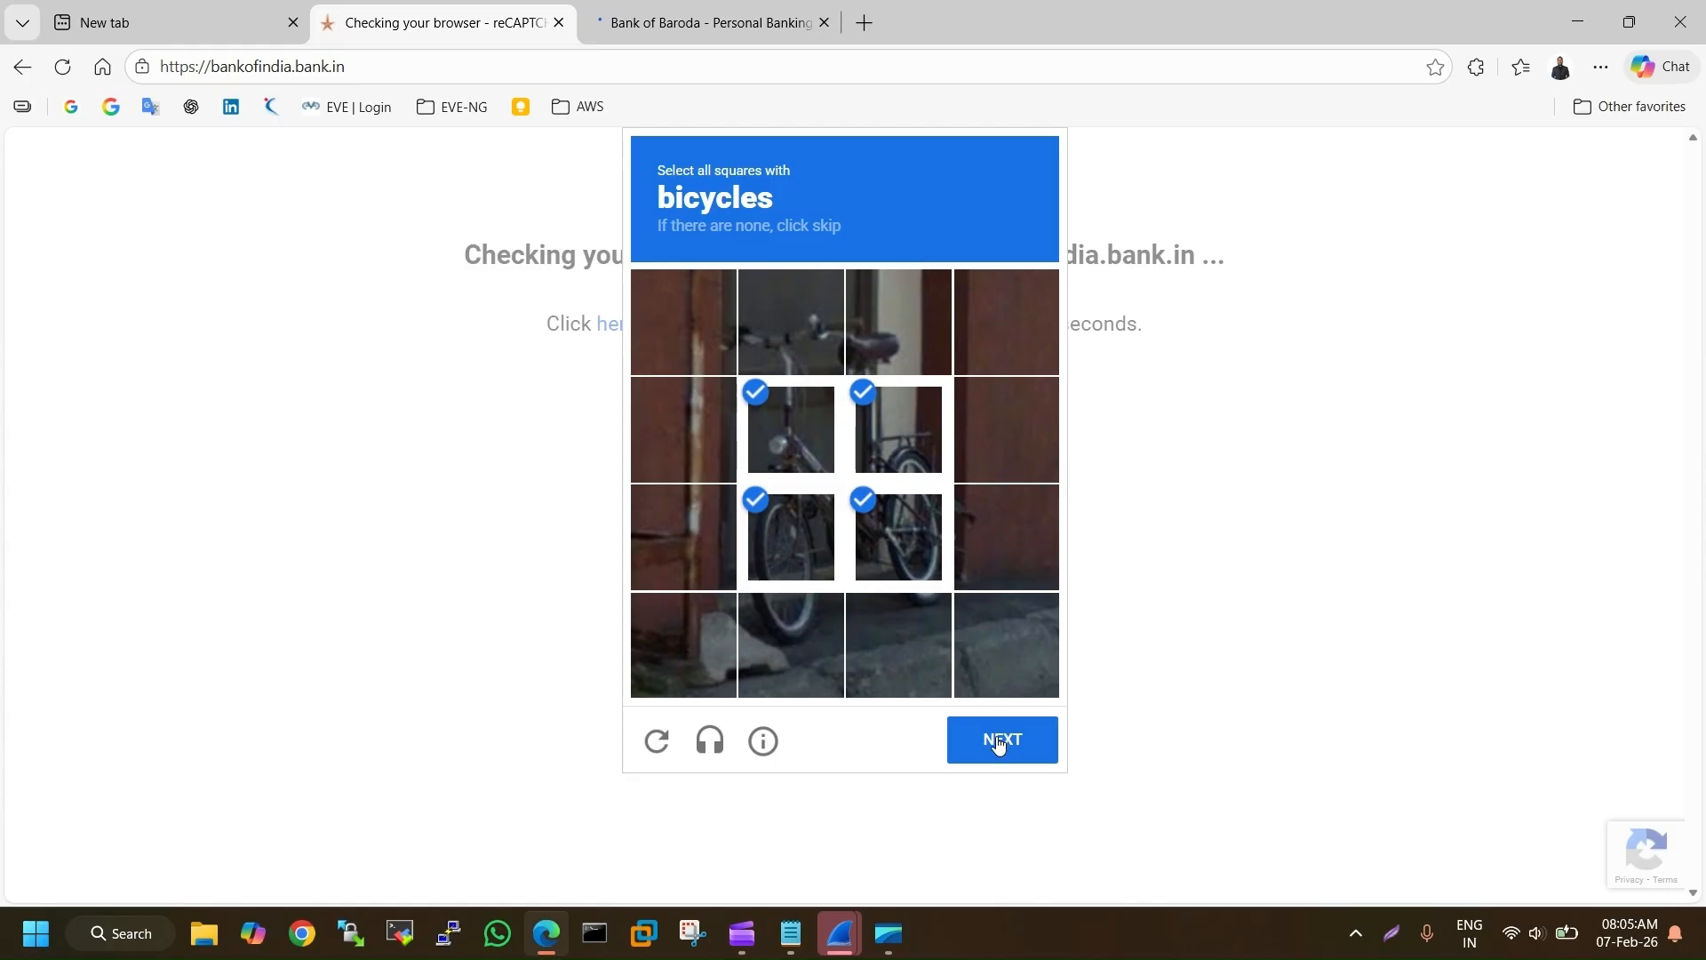
{"action": "left_click", "coordinate": [997, 737]}
Keep only the Bank of Baroda page by closing the Bank of India one, and choose English as the site language
{"action": "left_click", "coordinate": [665, 20]}
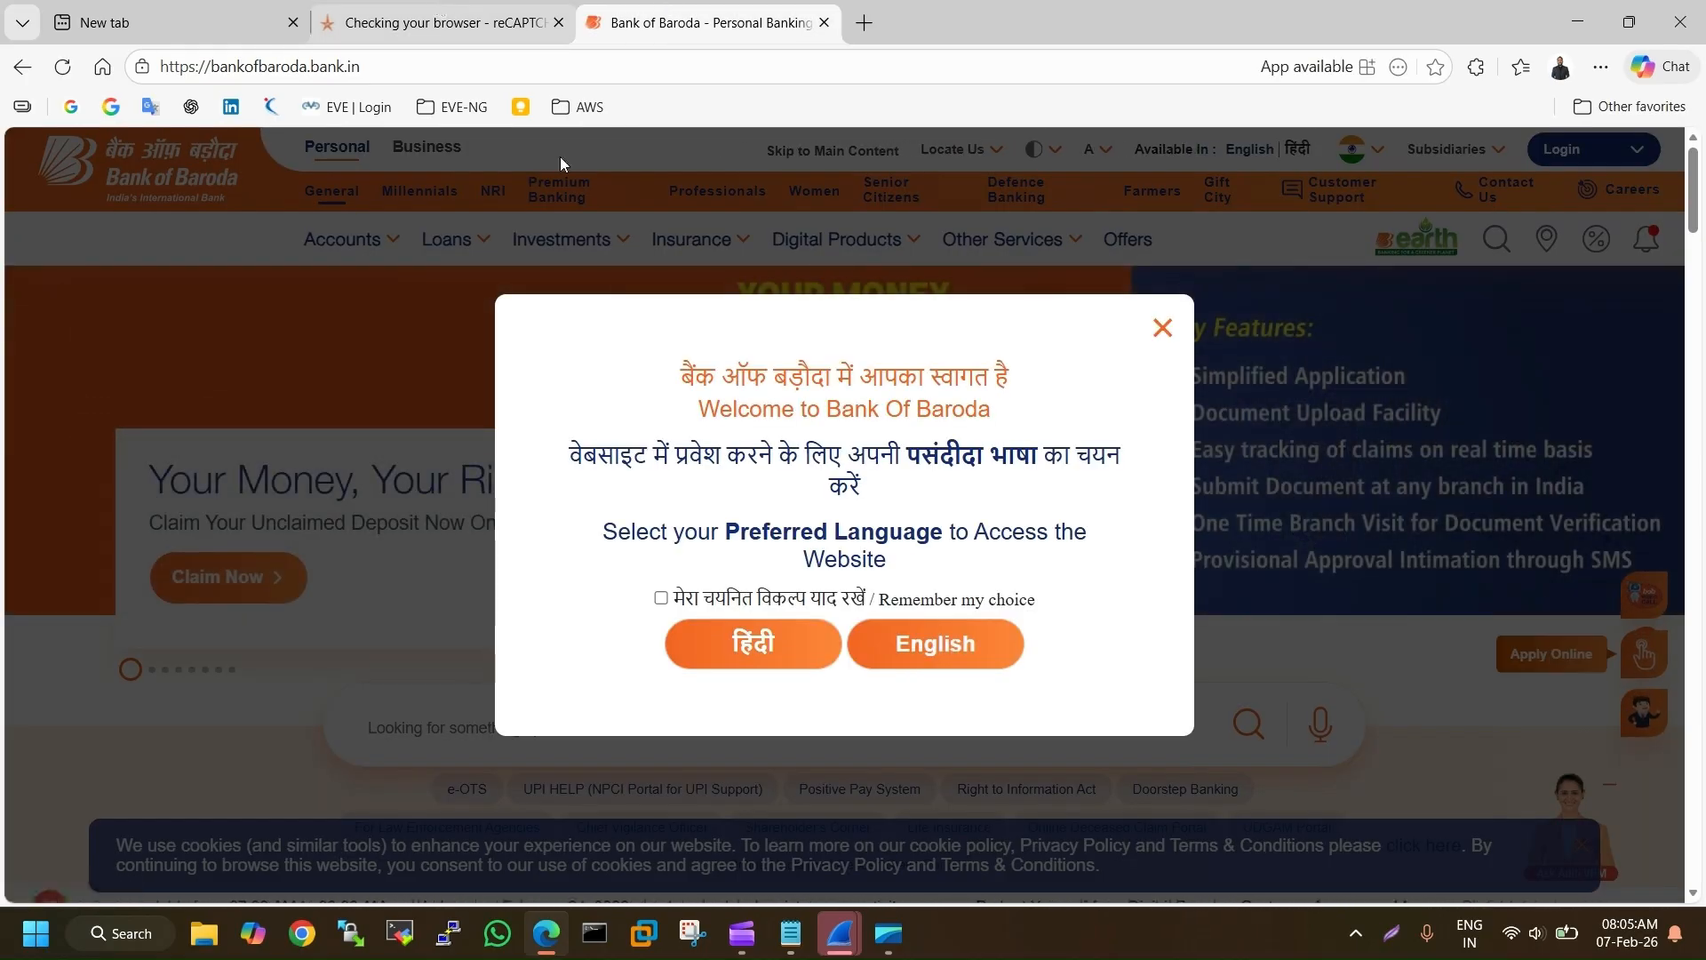
{"action": "left_click", "coordinate": [558, 23]}
{"action": "left_click", "coordinate": [910, 653]}
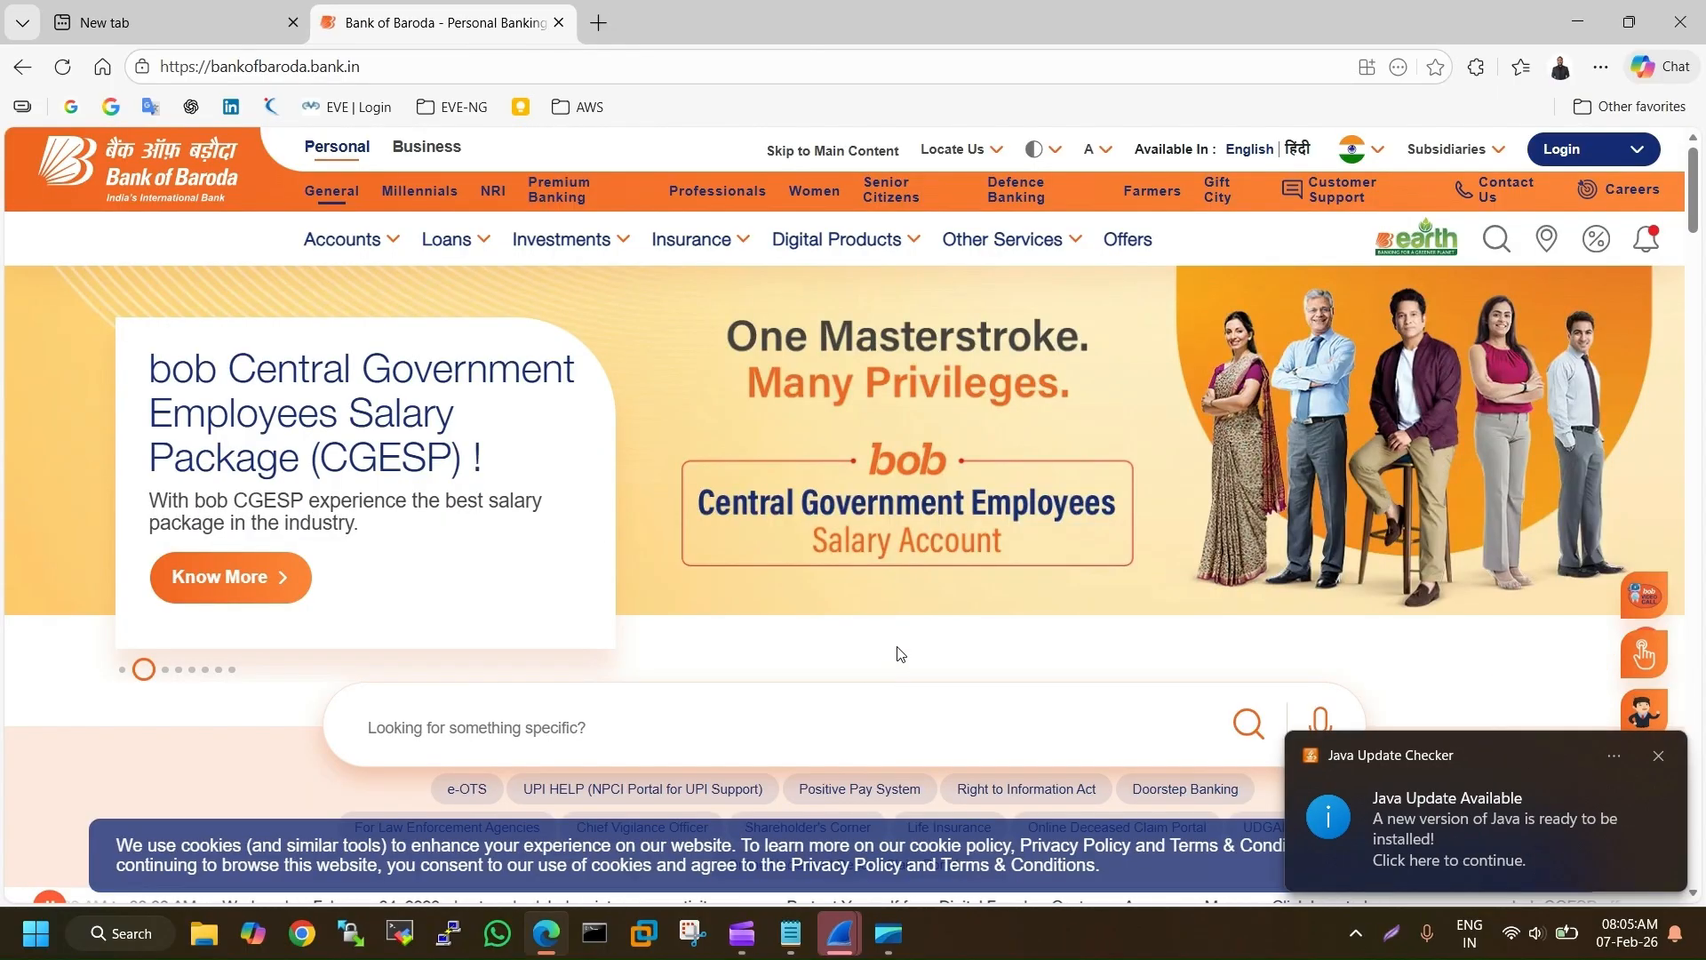
Select the domain bankofbaroda.bank.in in the page address and switch to the Wireshark Wi-Fi capture
{"action": "left_click_drag", "start_coordinate": [361, 66], "coordinate": [210, 66]}
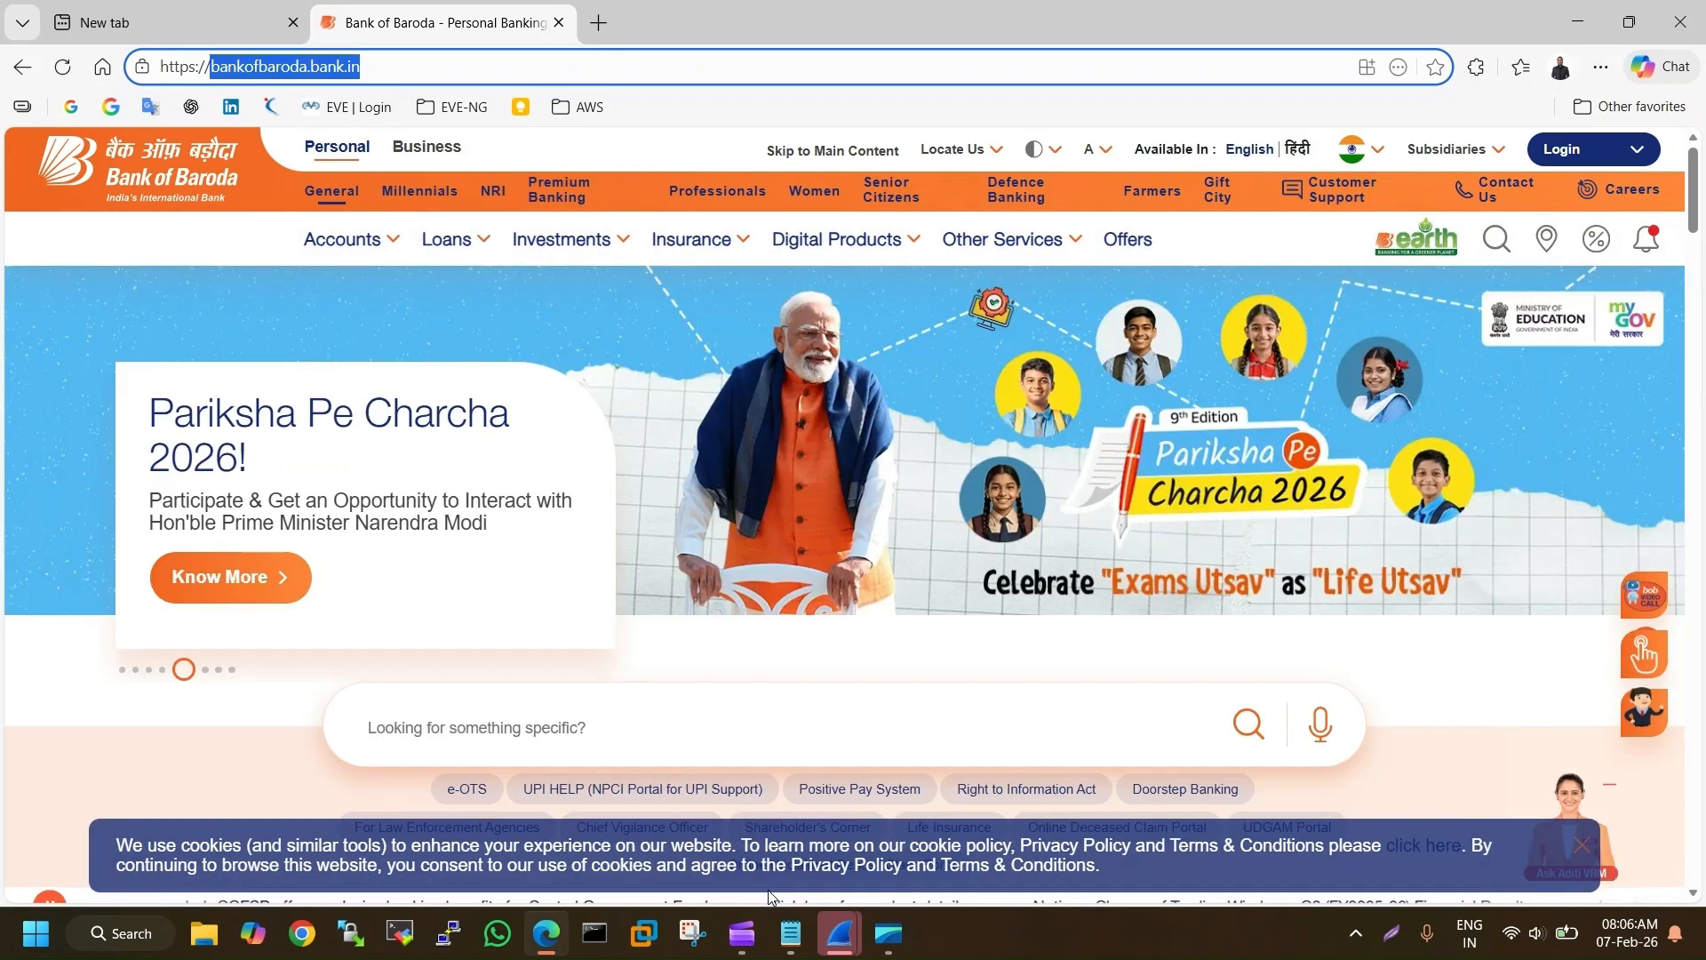
{"action": "left_click", "coordinate": [840, 933]}
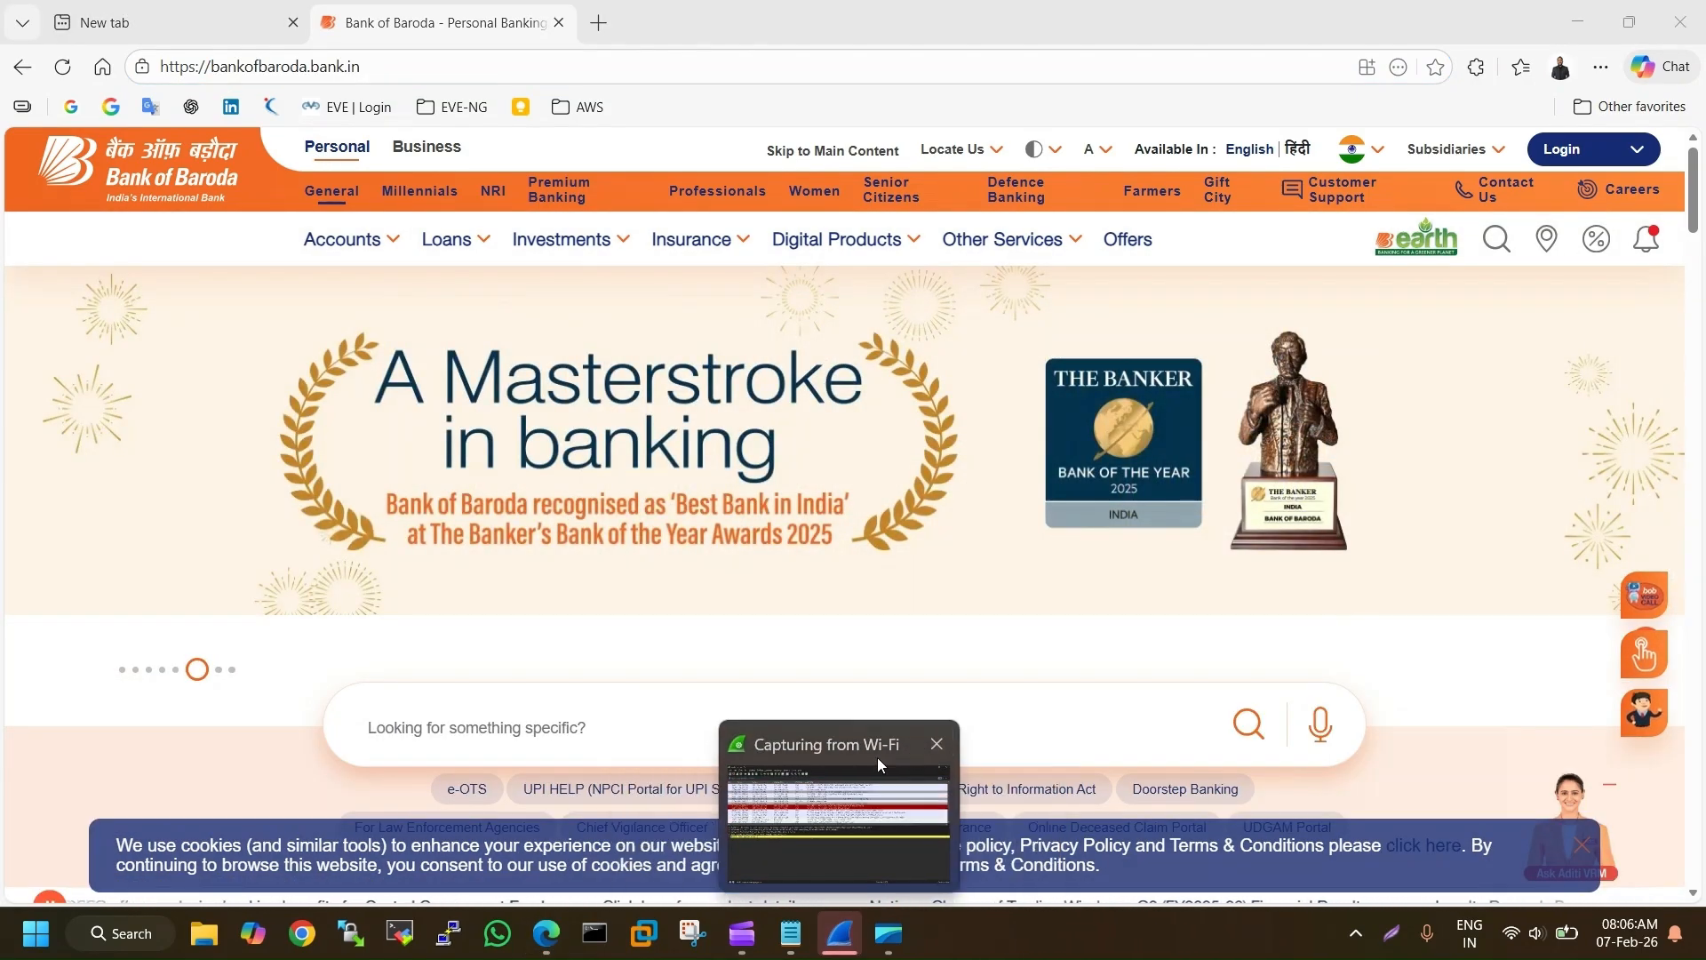
{"action": "left_click", "coordinate": [877, 757]}
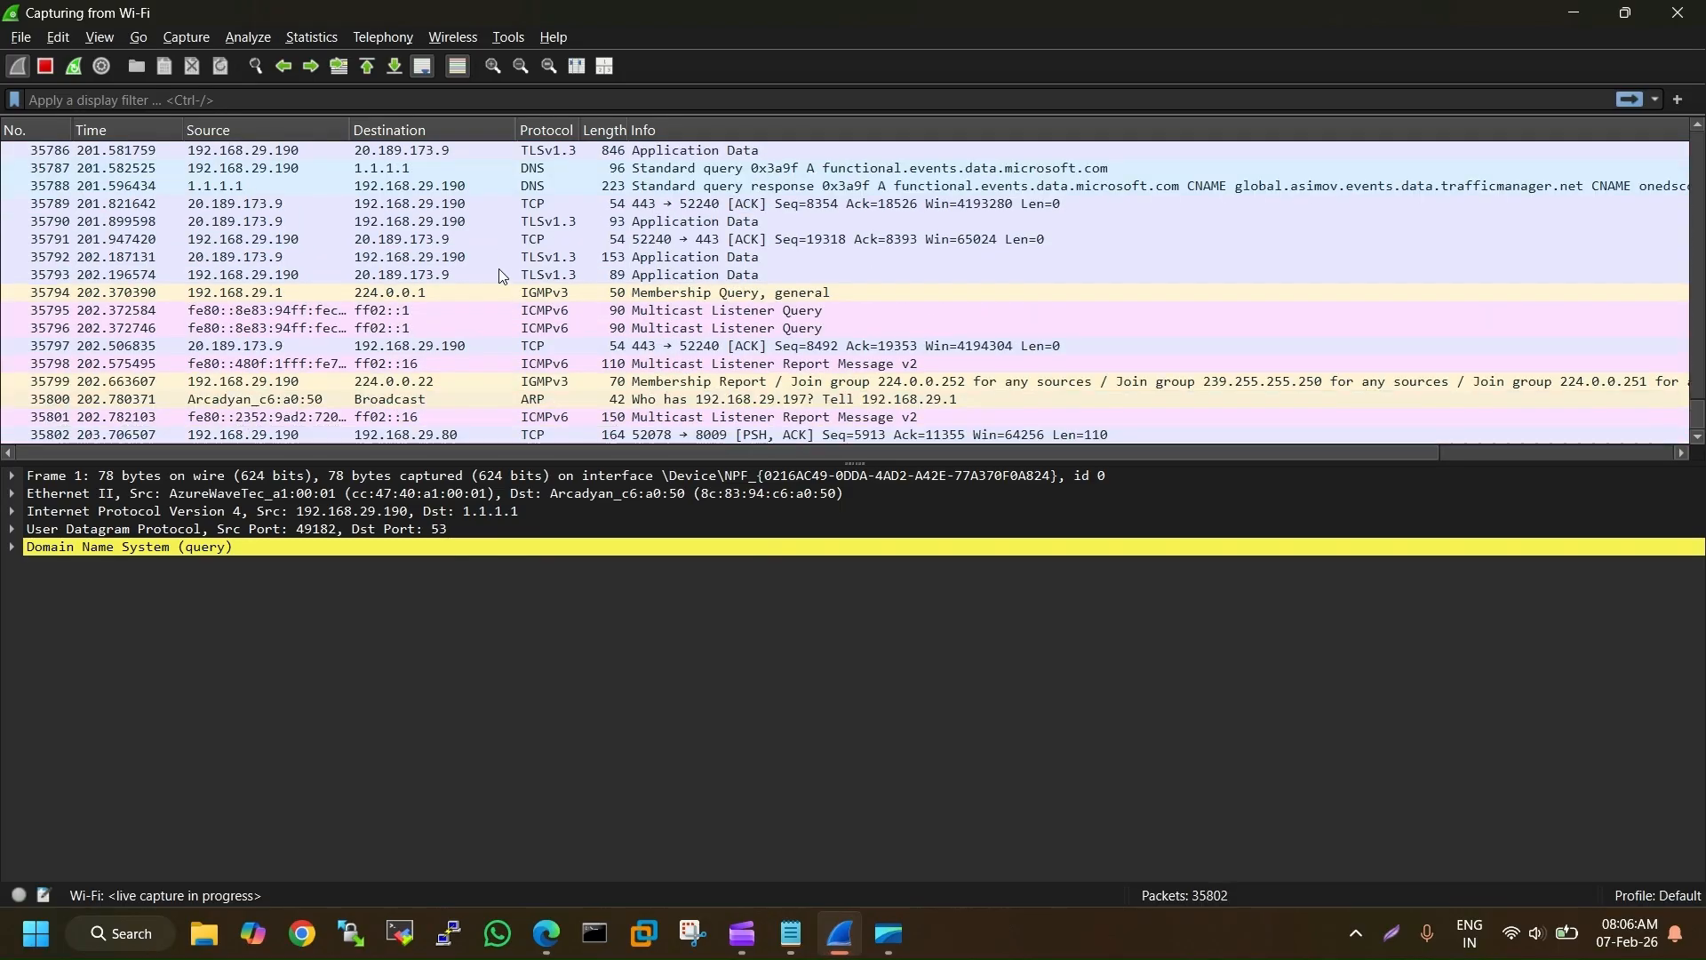
Copy "tls.handshake.extensions_server_name ==" from the Notepad notes and paste it into Wireshark's display filter
{"action": "left_click", "coordinate": [791, 934]}
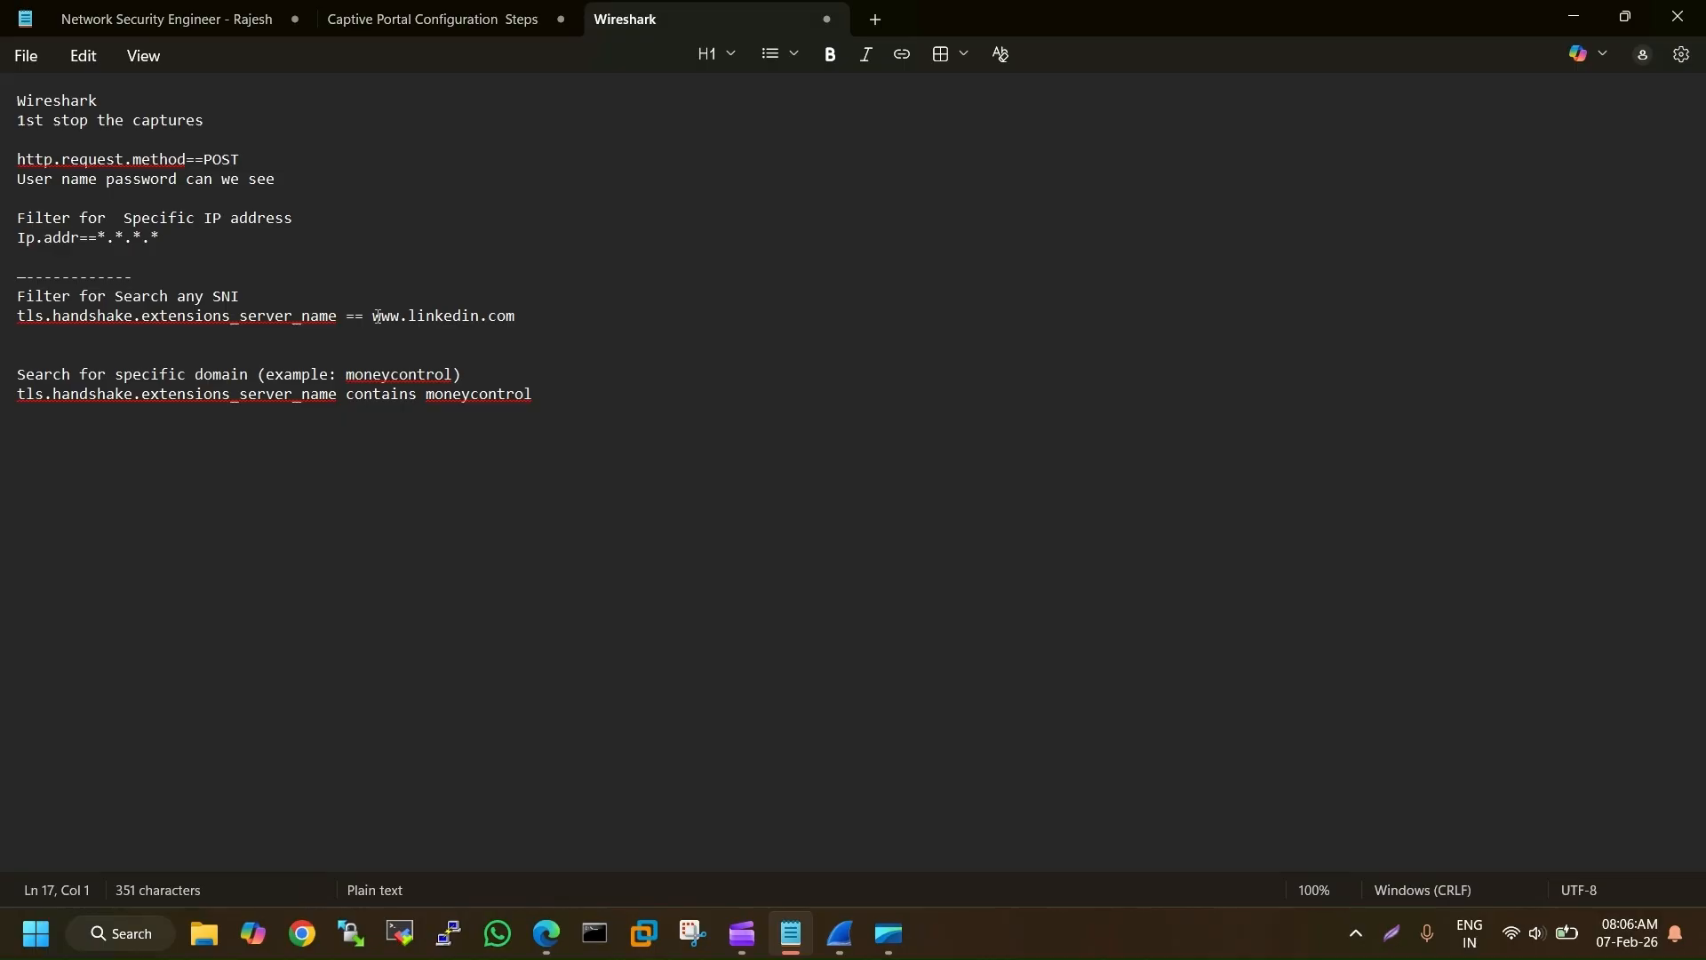
{"action": "left_click_drag", "start_coordinate": [377, 316], "coordinate": [0, 322]}
{"action": "key", "text": "ctrl+c"}
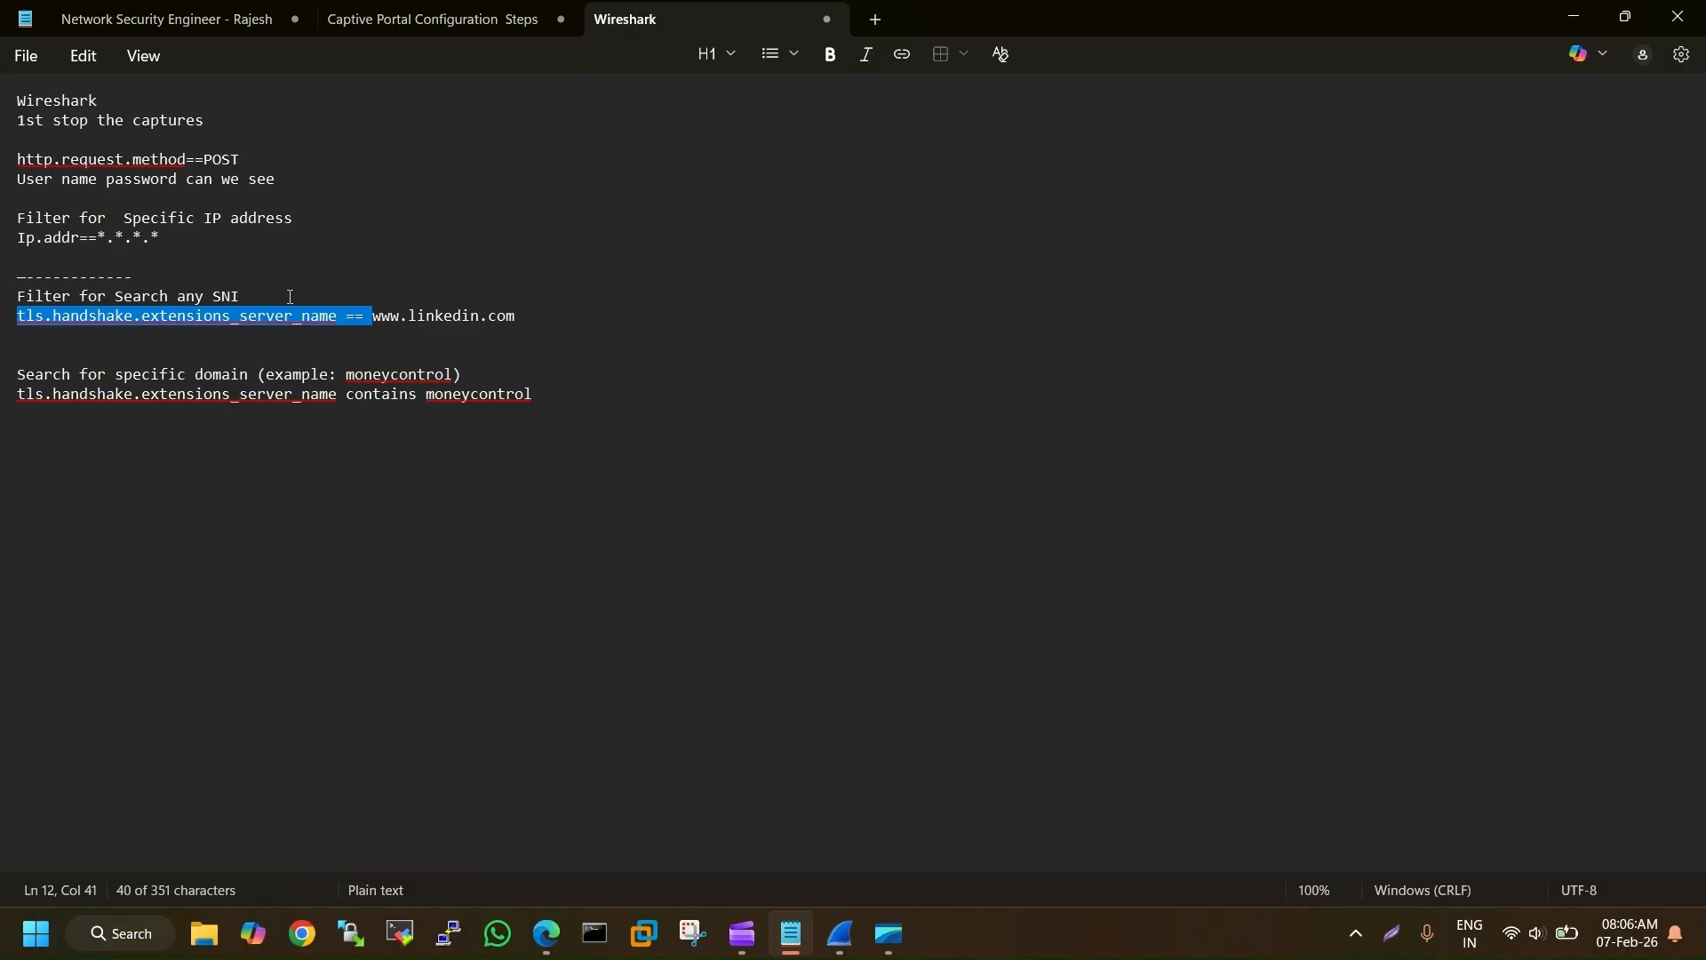
{"action": "key", "text": "alt+Tab"}
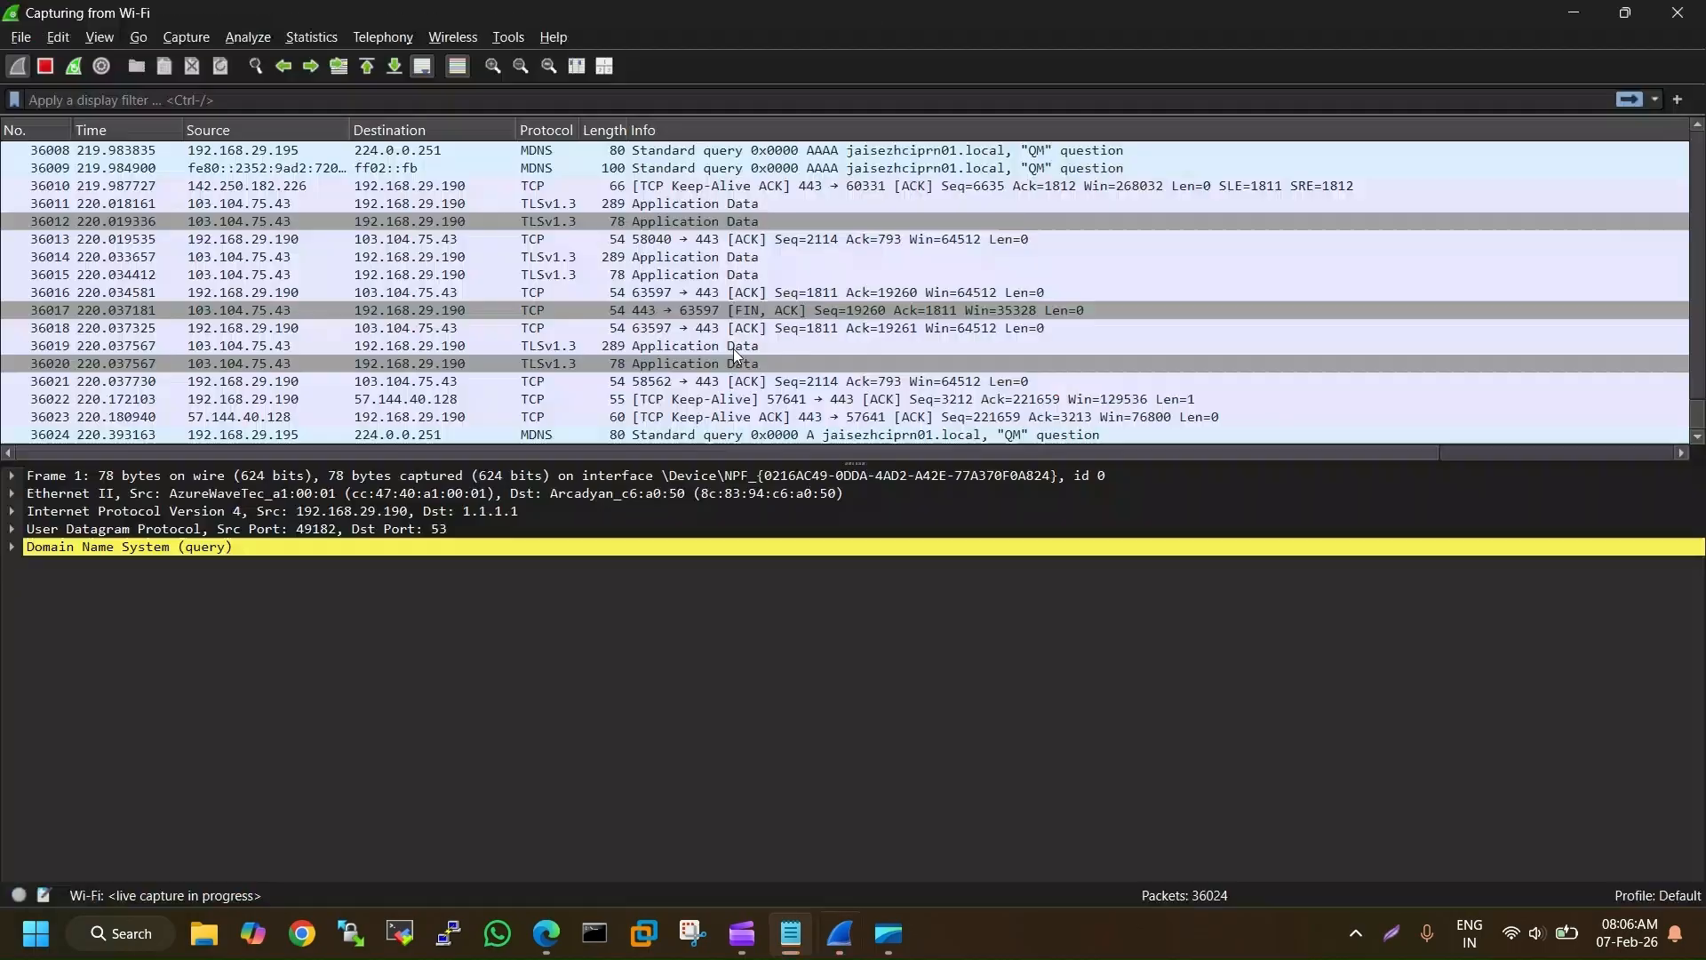
{"action": "left_click", "coordinate": [496, 99]}
{"action": "key", "text": "ctrl+v"}
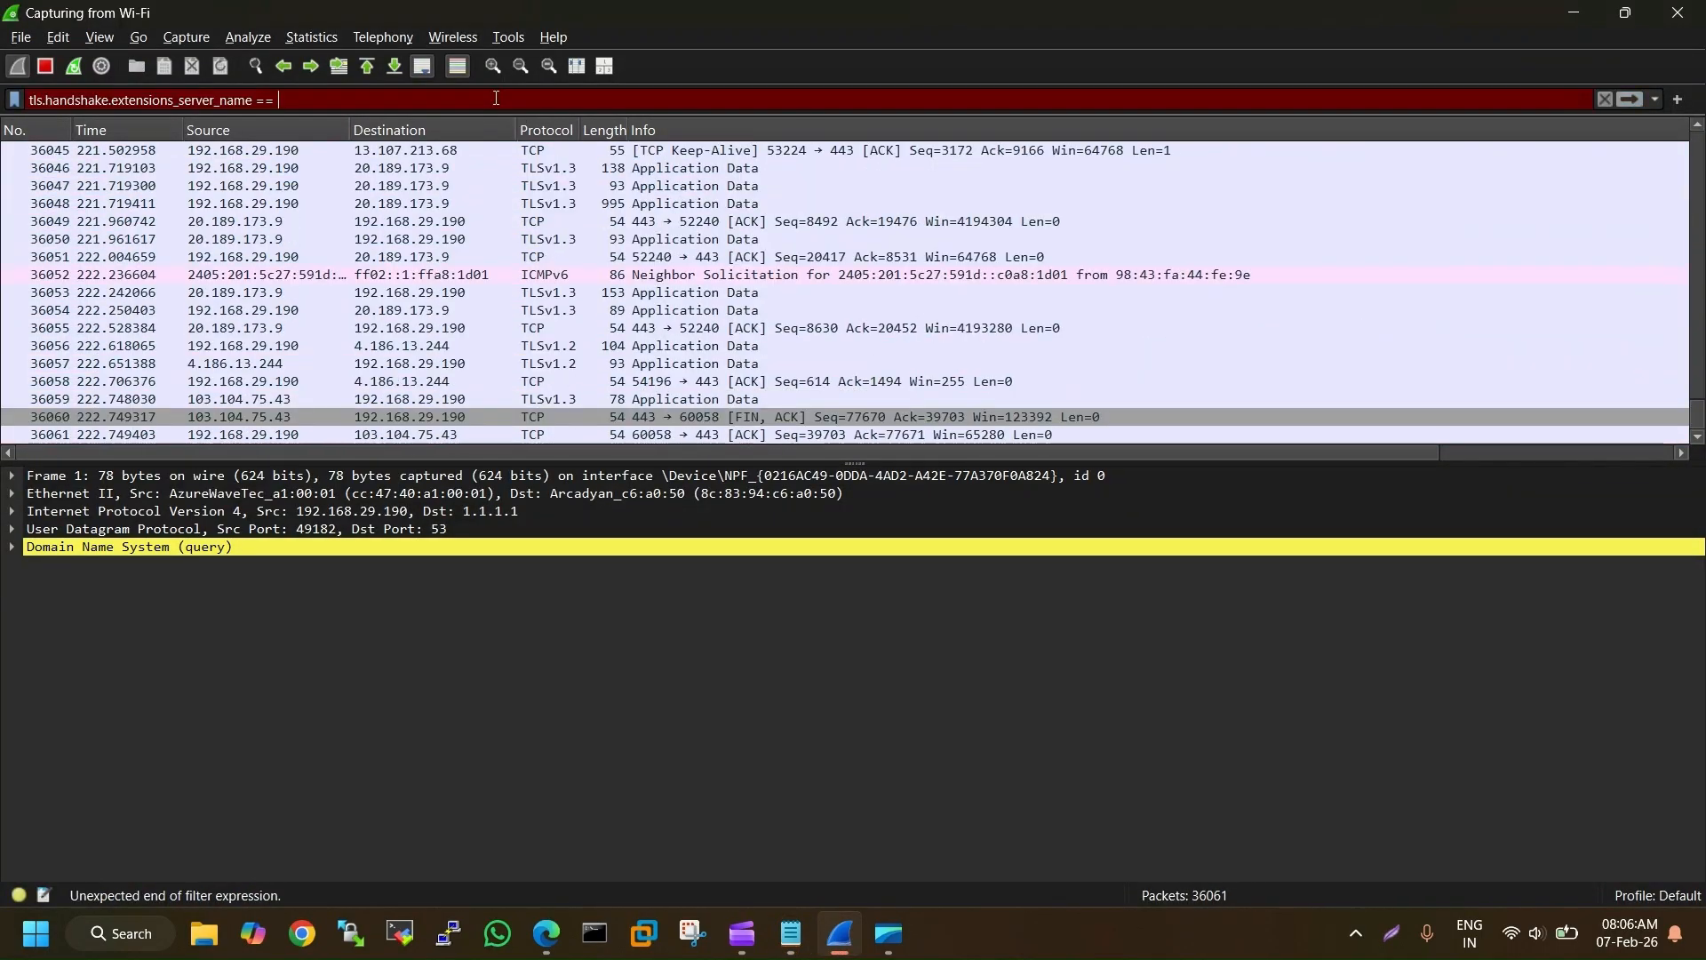
Copy the domain bankofbaroda.bank.in from the browser address, append it to Wireshark's SNI display filter and apply the filter
{"action": "key", "text": "alt+Tab"}
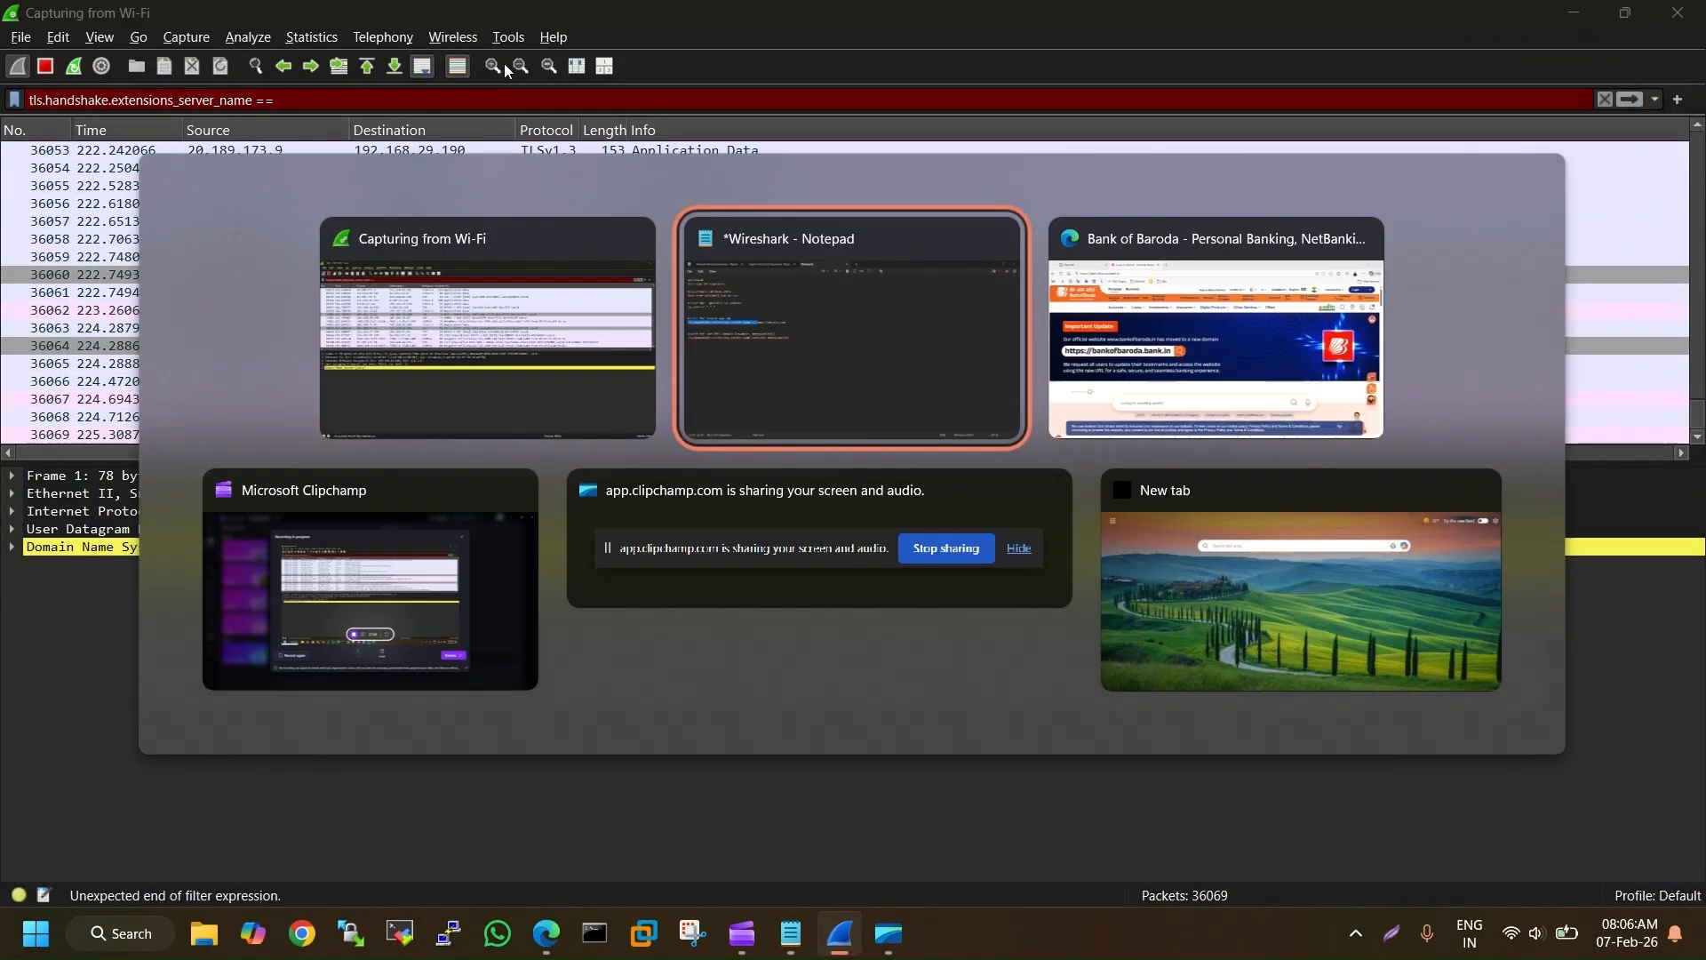
{"action": "key", "text": "alt+Tab"}
{"action": "key", "text": "alt+Tab"}
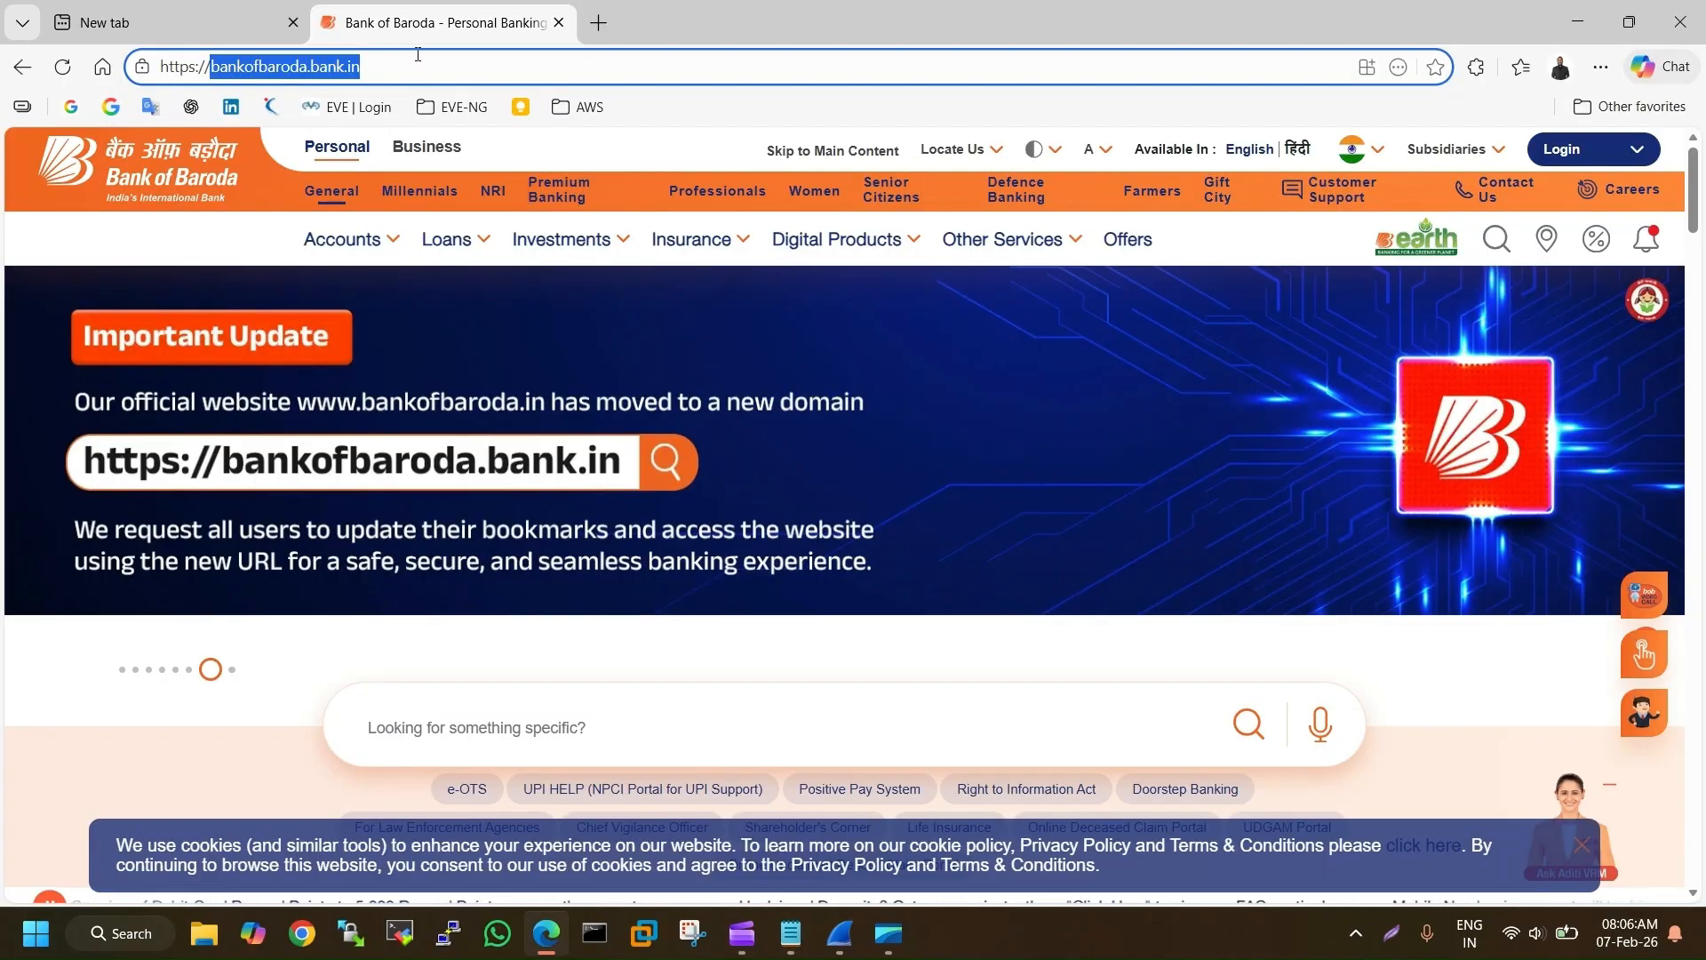
{"action": "key", "text": "alt+Tab"}
{"action": "key", "text": "alt+Tab"}
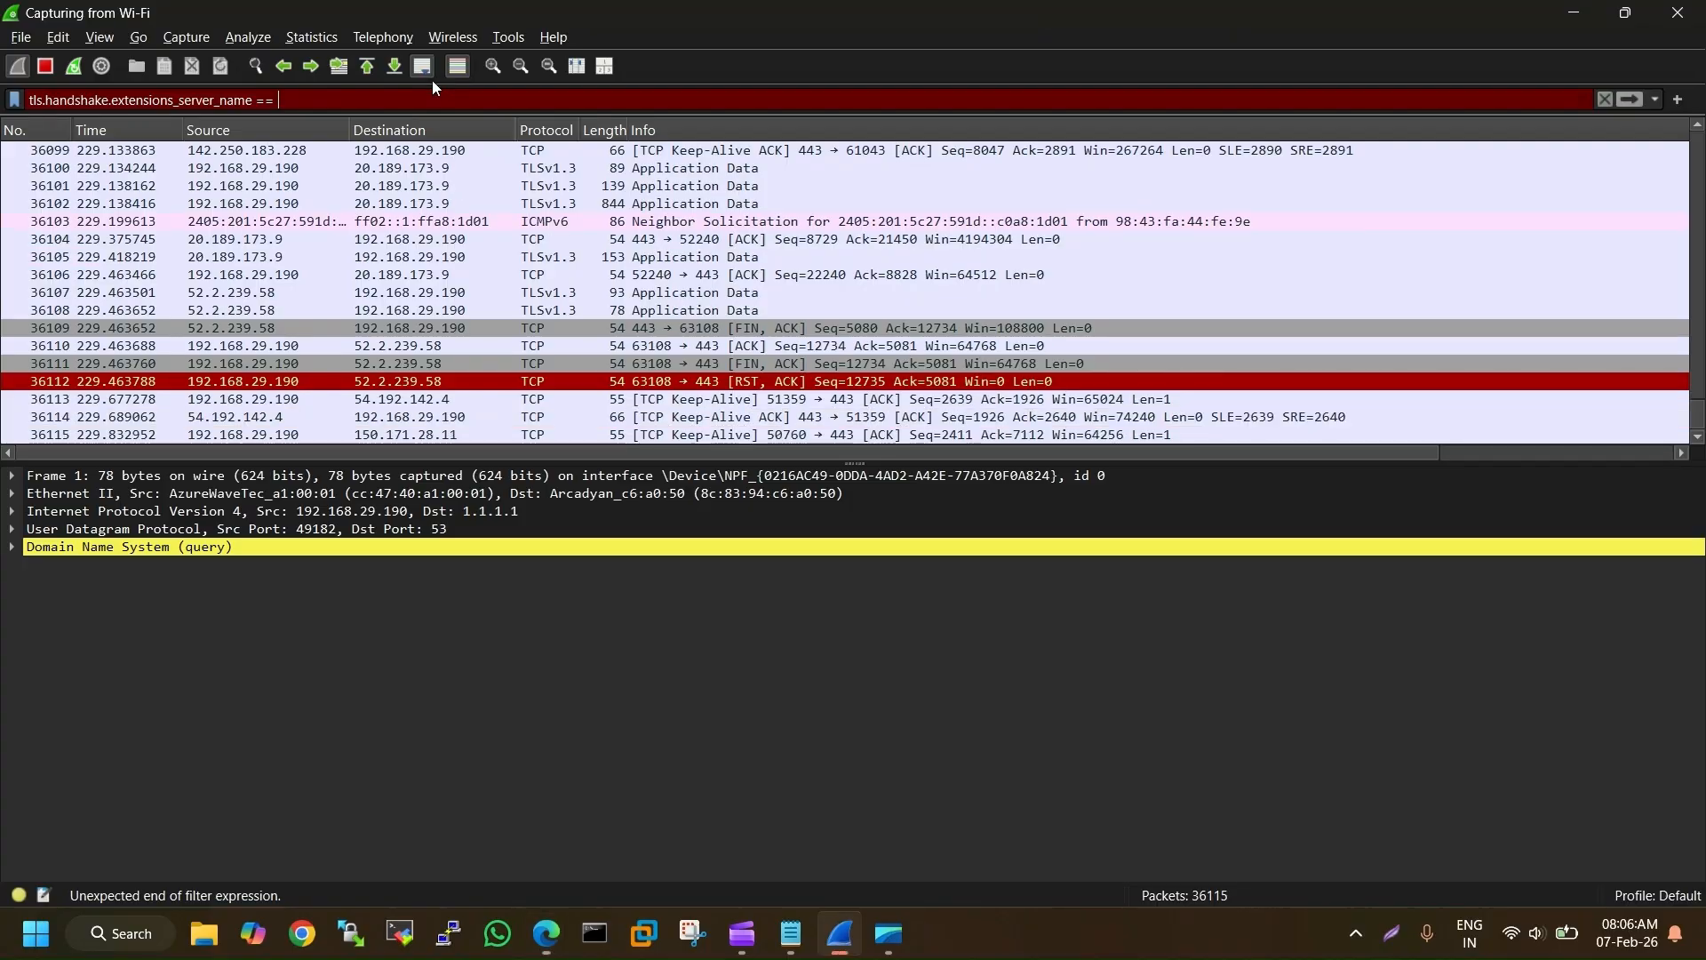
{"action": "type", "text": "bankofbaroda.bank.in"}
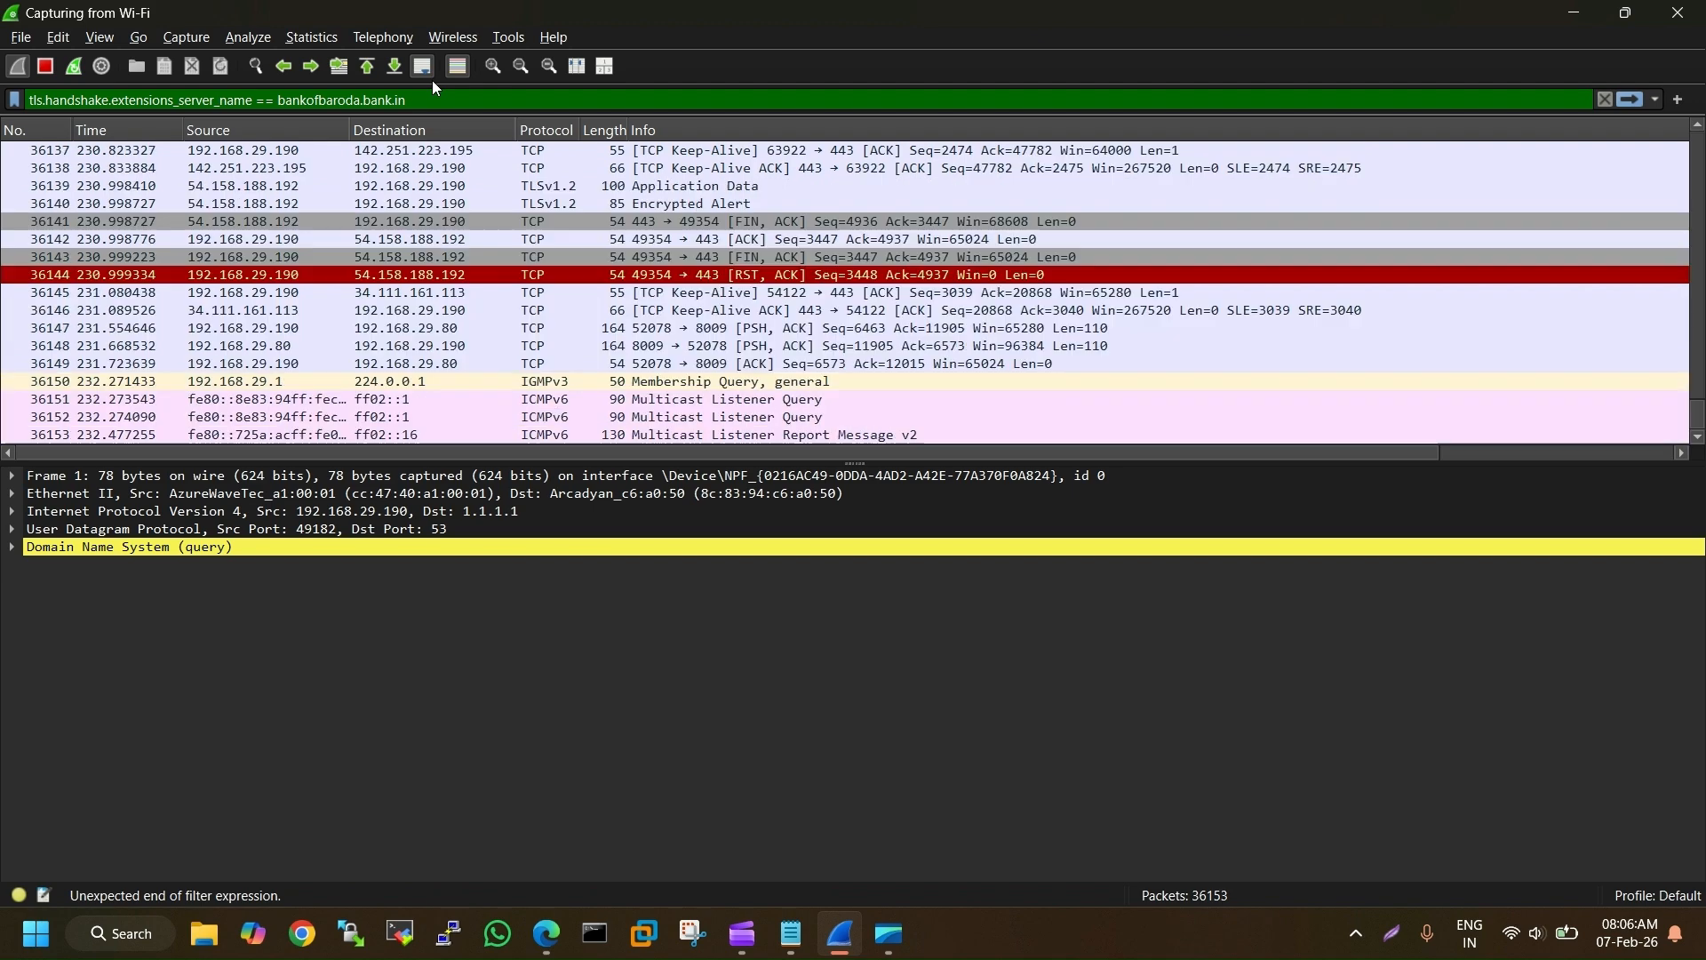
{"action": "key", "text": "Return"}
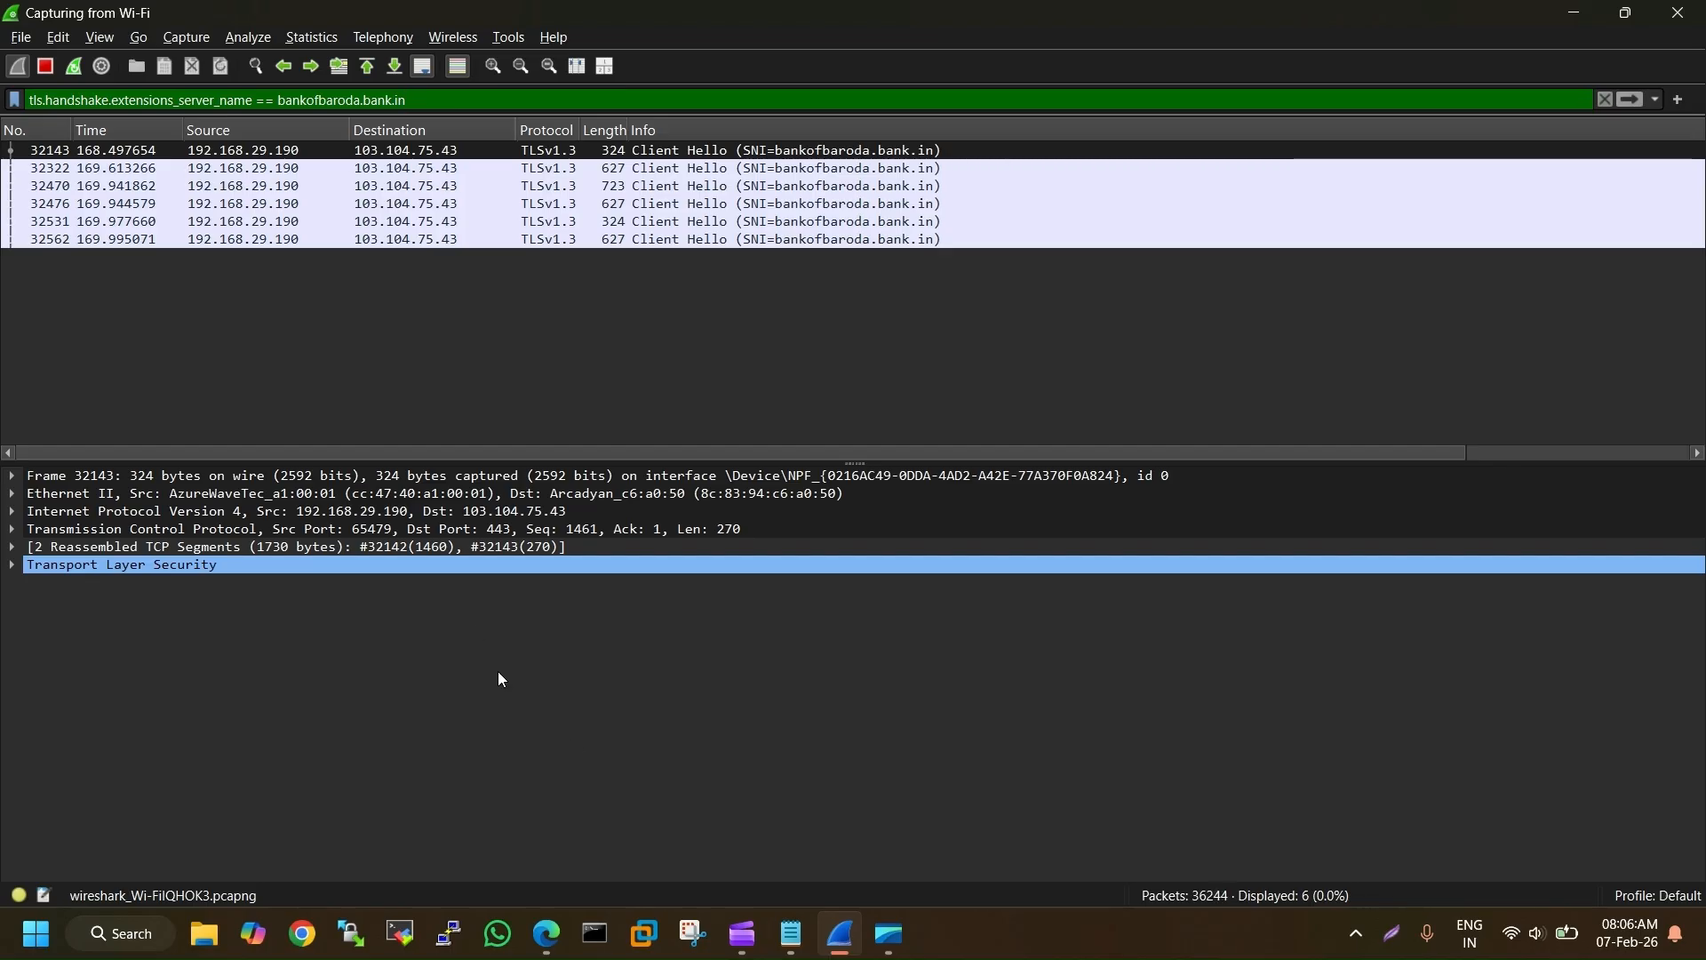
Open Command Prompt and try to run "nslookip bankofbaroda.bank.in"
{"action": "left_click", "coordinate": [595, 948]}
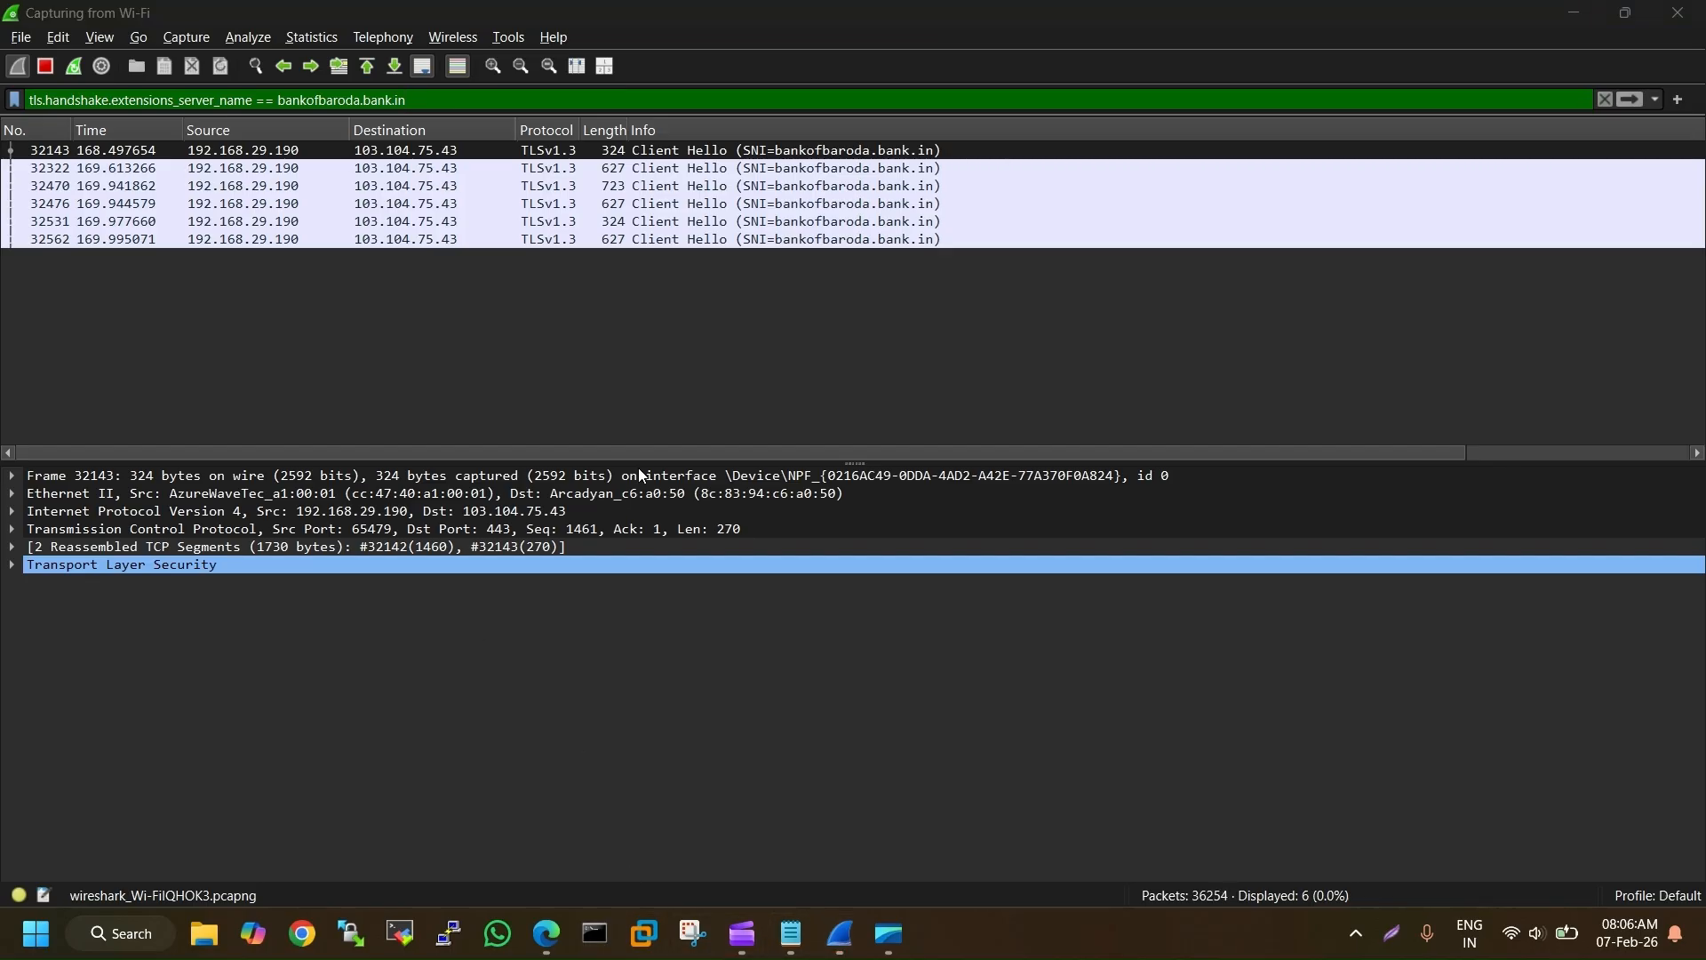
{"action": "type", "text": "cmd"}
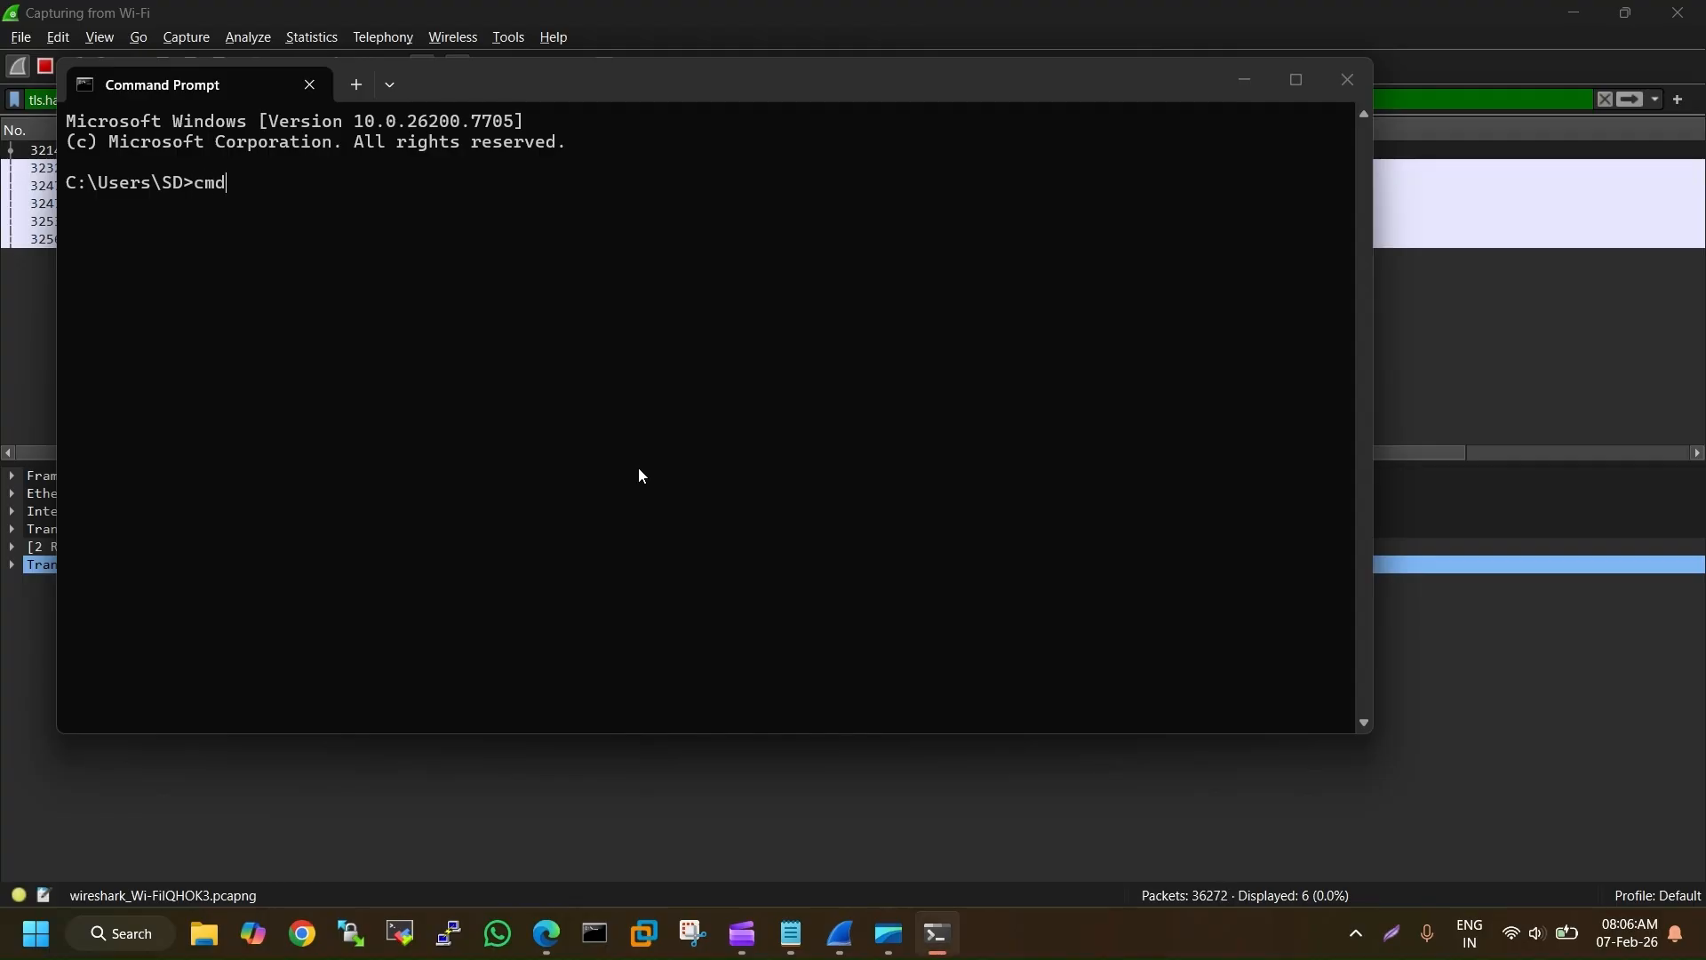
{"action": "key", "text": "BackSpace"}
{"action": "key", "text": "BackSpace"}
{"action": "key", "text": "BackSpace"}
{"action": "type", "text": "nslookip bankofbaroda.bank.in"}
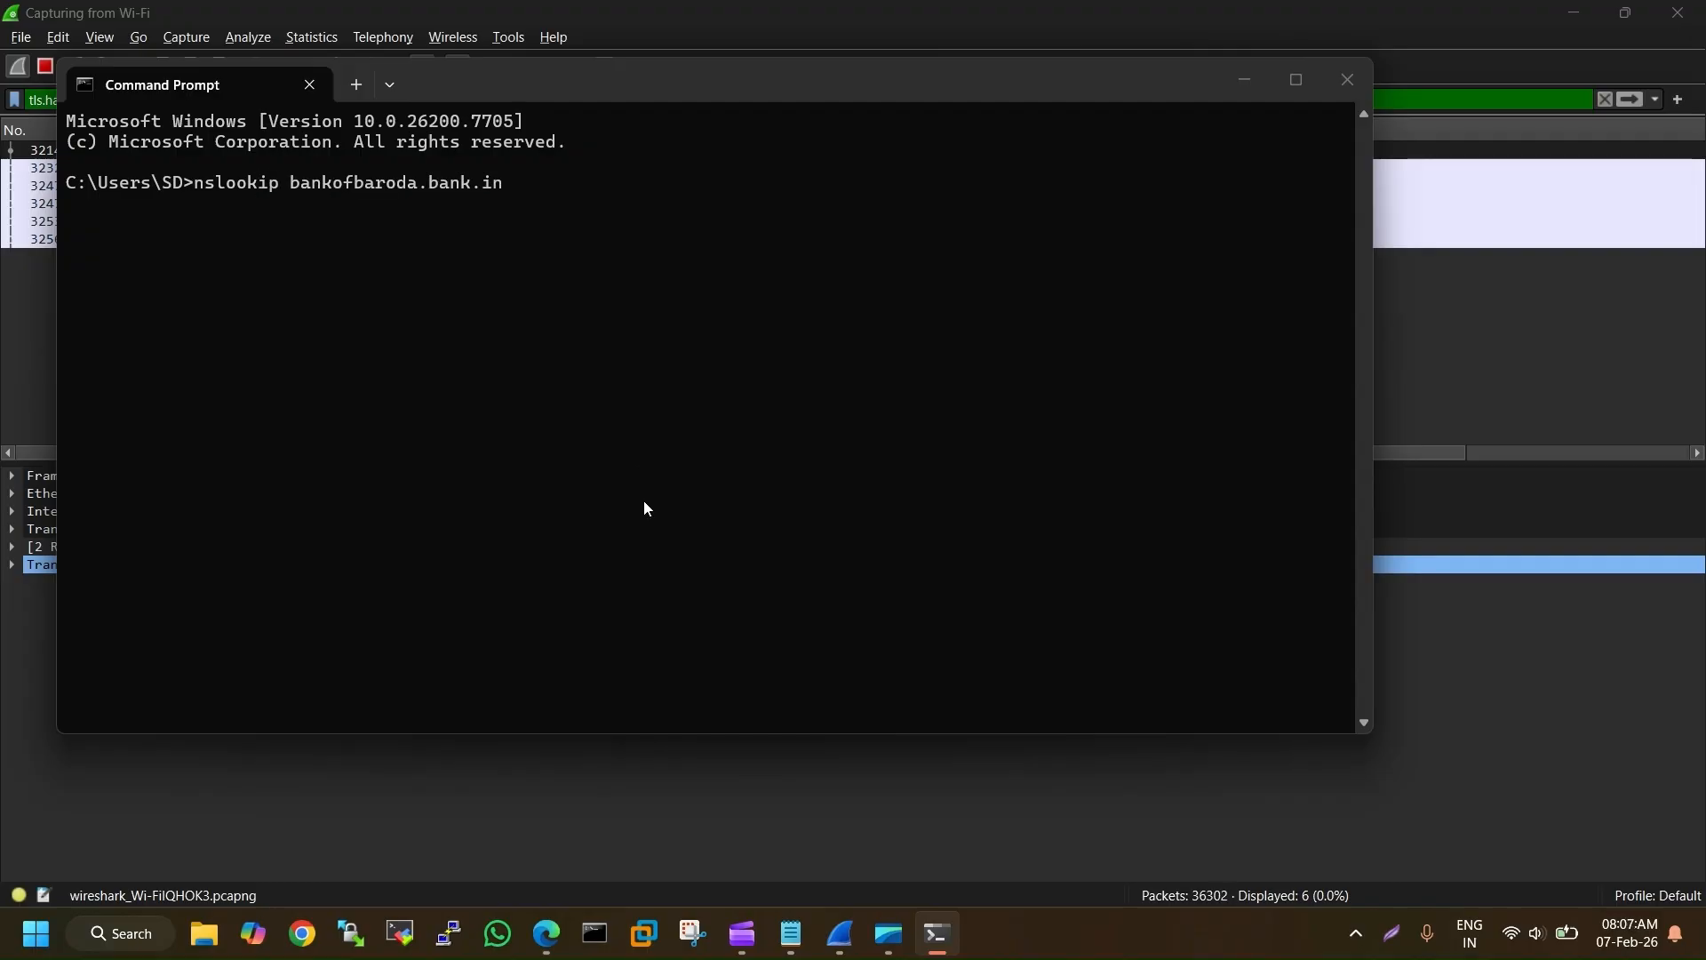
{"action": "key", "text": "Return"}
Recall the last command, correct it to "nslookup bankofbaroda.bank.in" and run it
{"action": "key", "text": "Up"}
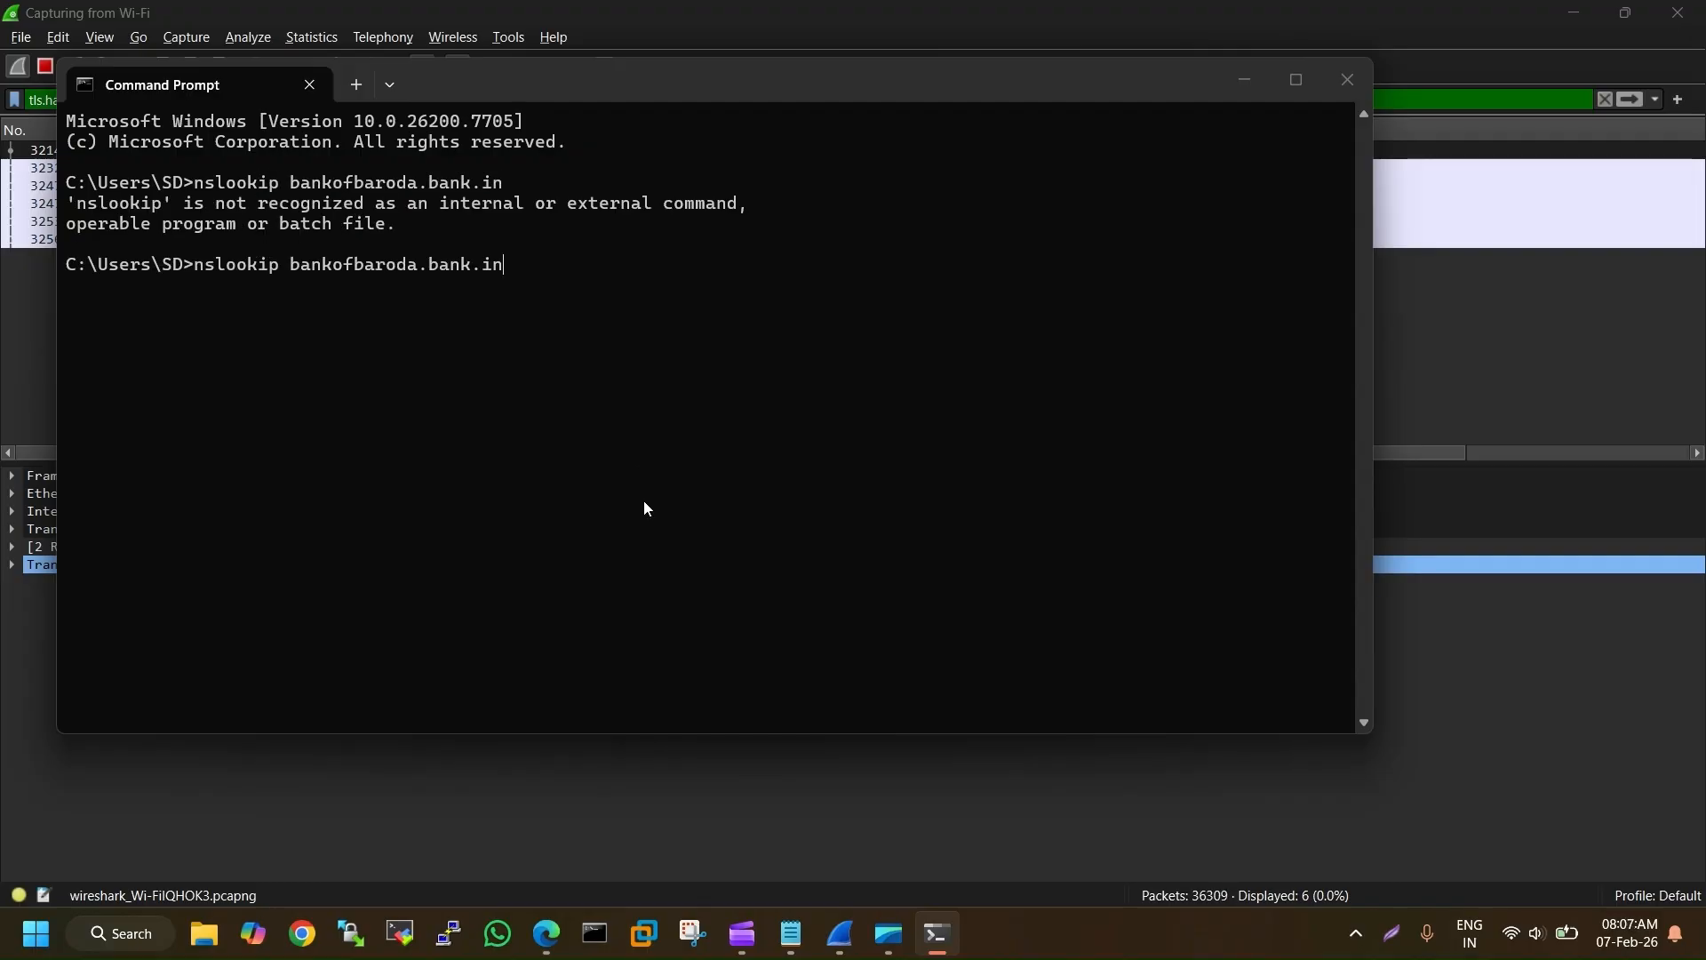
{"action": "key", "text": "Left"}
{"action": "key", "text": "Left"}
{"action": "key", "text": "Left"}
{"action": "key", "text": "Left"}
{"action": "key", "text": "Left"}
{"action": "key", "text": "Left"}
{"action": "key", "text": "Left"}
{"action": "key", "text": "BackSpace"}
{"action": "type", "text": "u"}
{"action": "key", "text": "Return"}
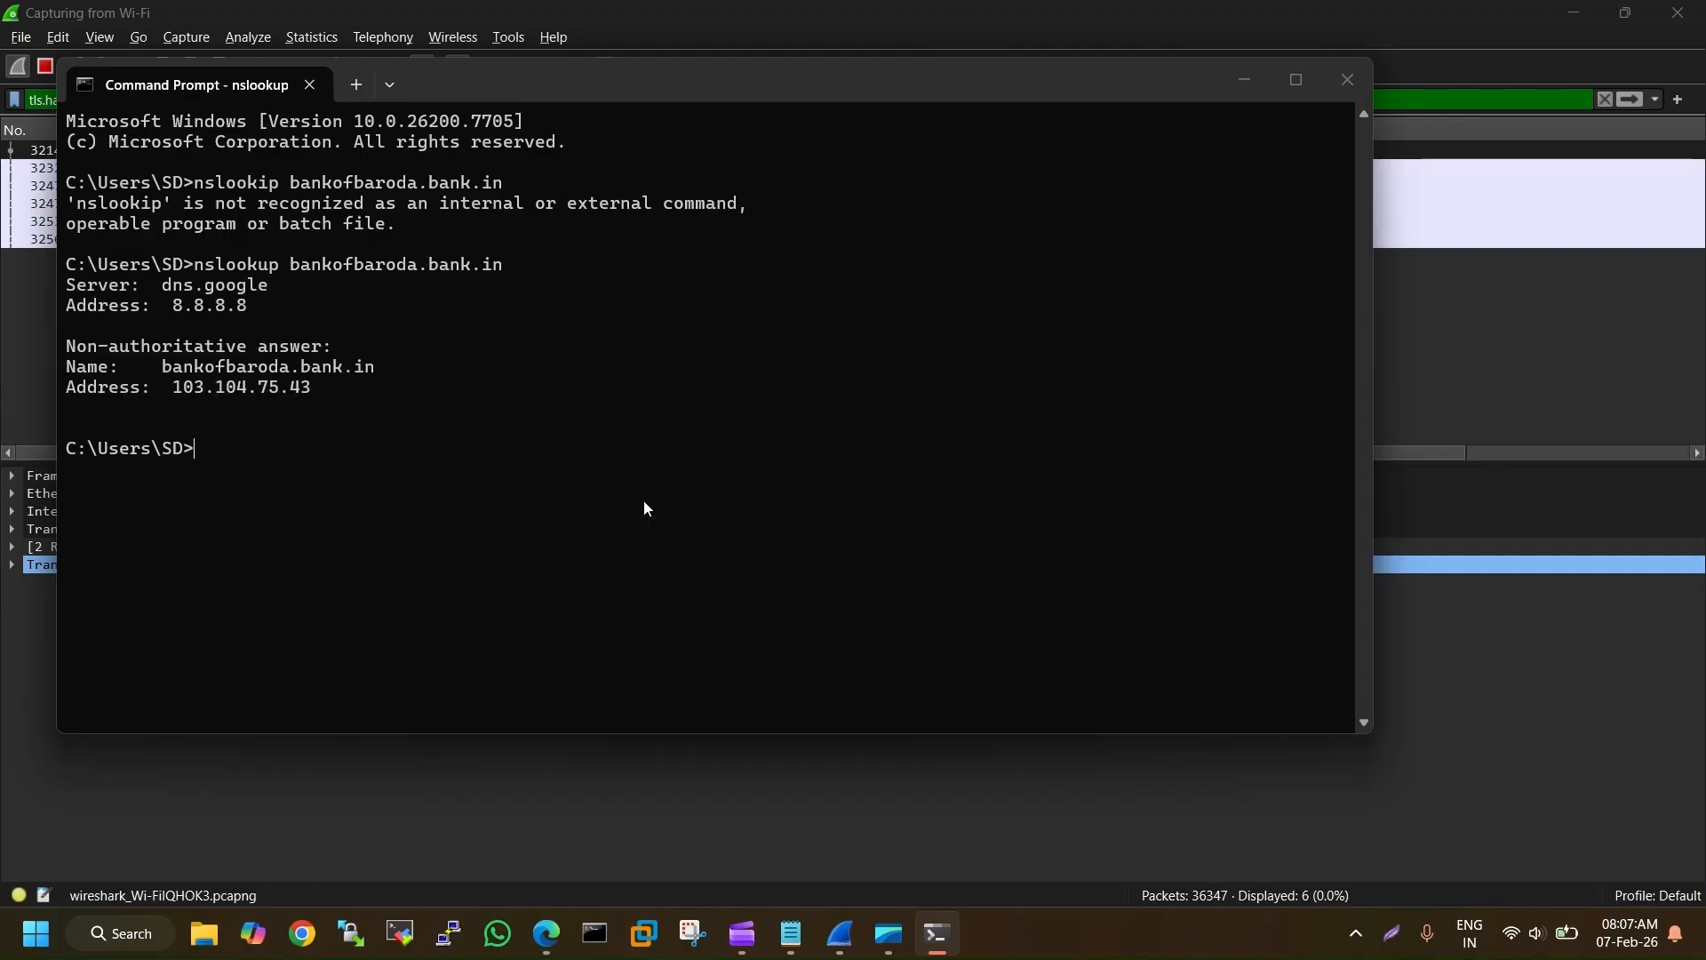
Compare the resolved name and address with the filtered packets' destination in Wireshark, then minimise Command Prompt
{"action": "left_click_drag", "start_coordinate": [484, 81], "coordinate": [947, 44]}
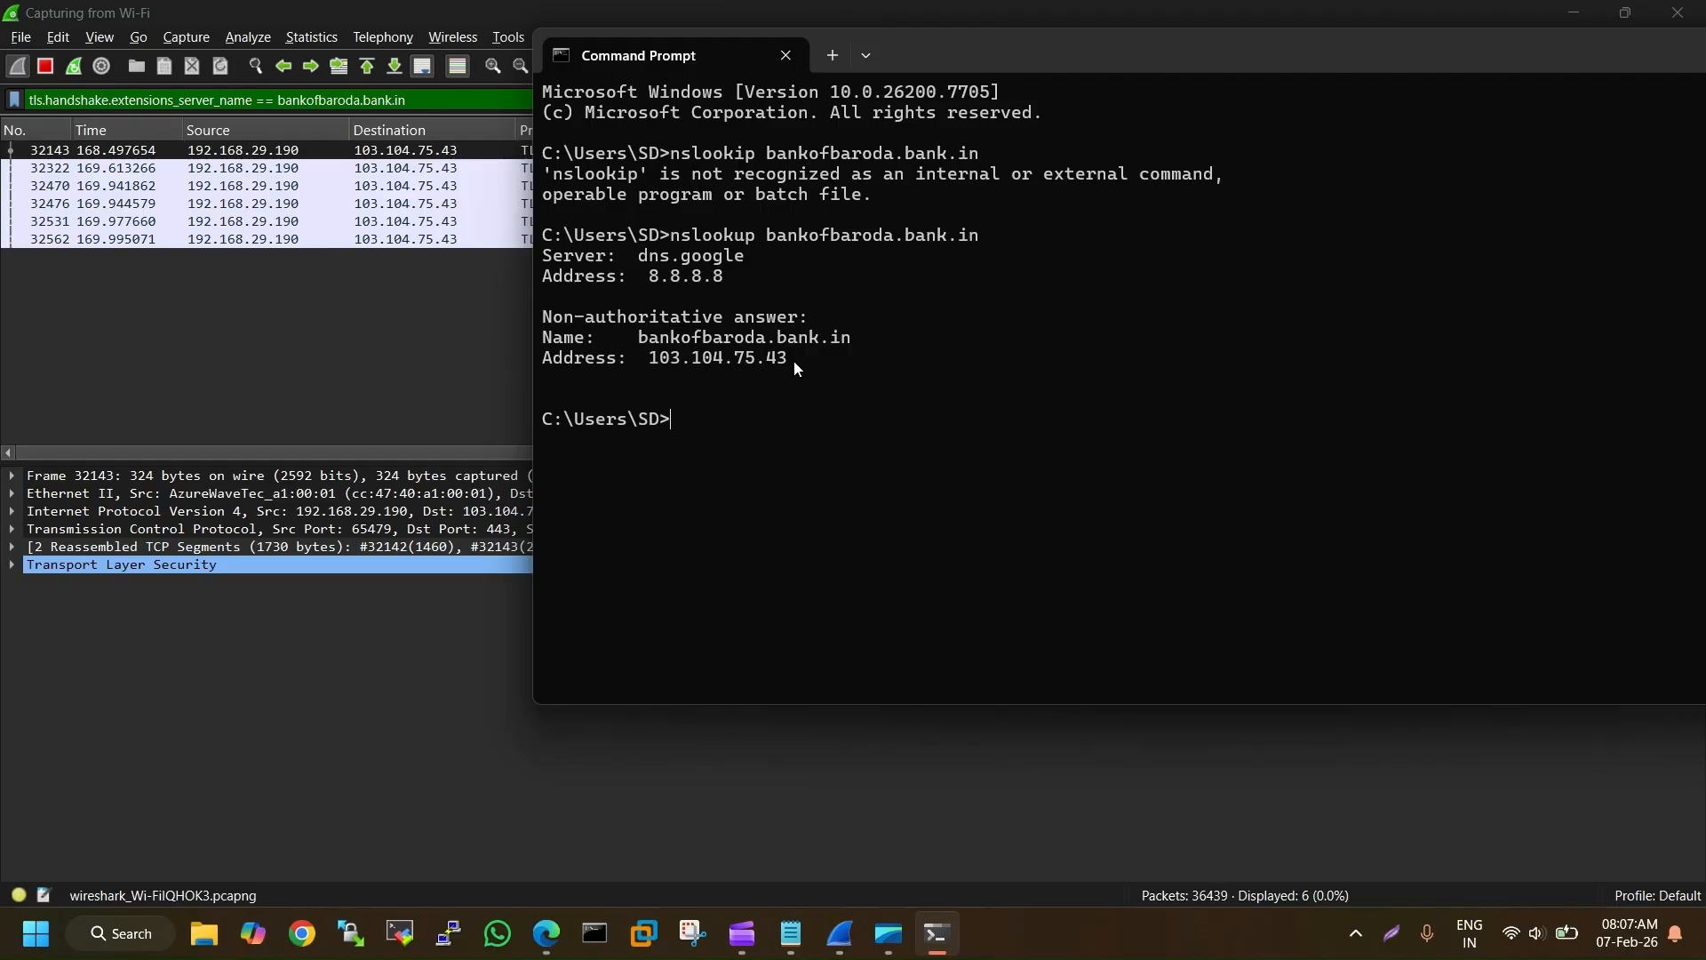
{"action": "left_click_drag", "start_coordinate": [640, 338], "coordinate": [851, 338]}
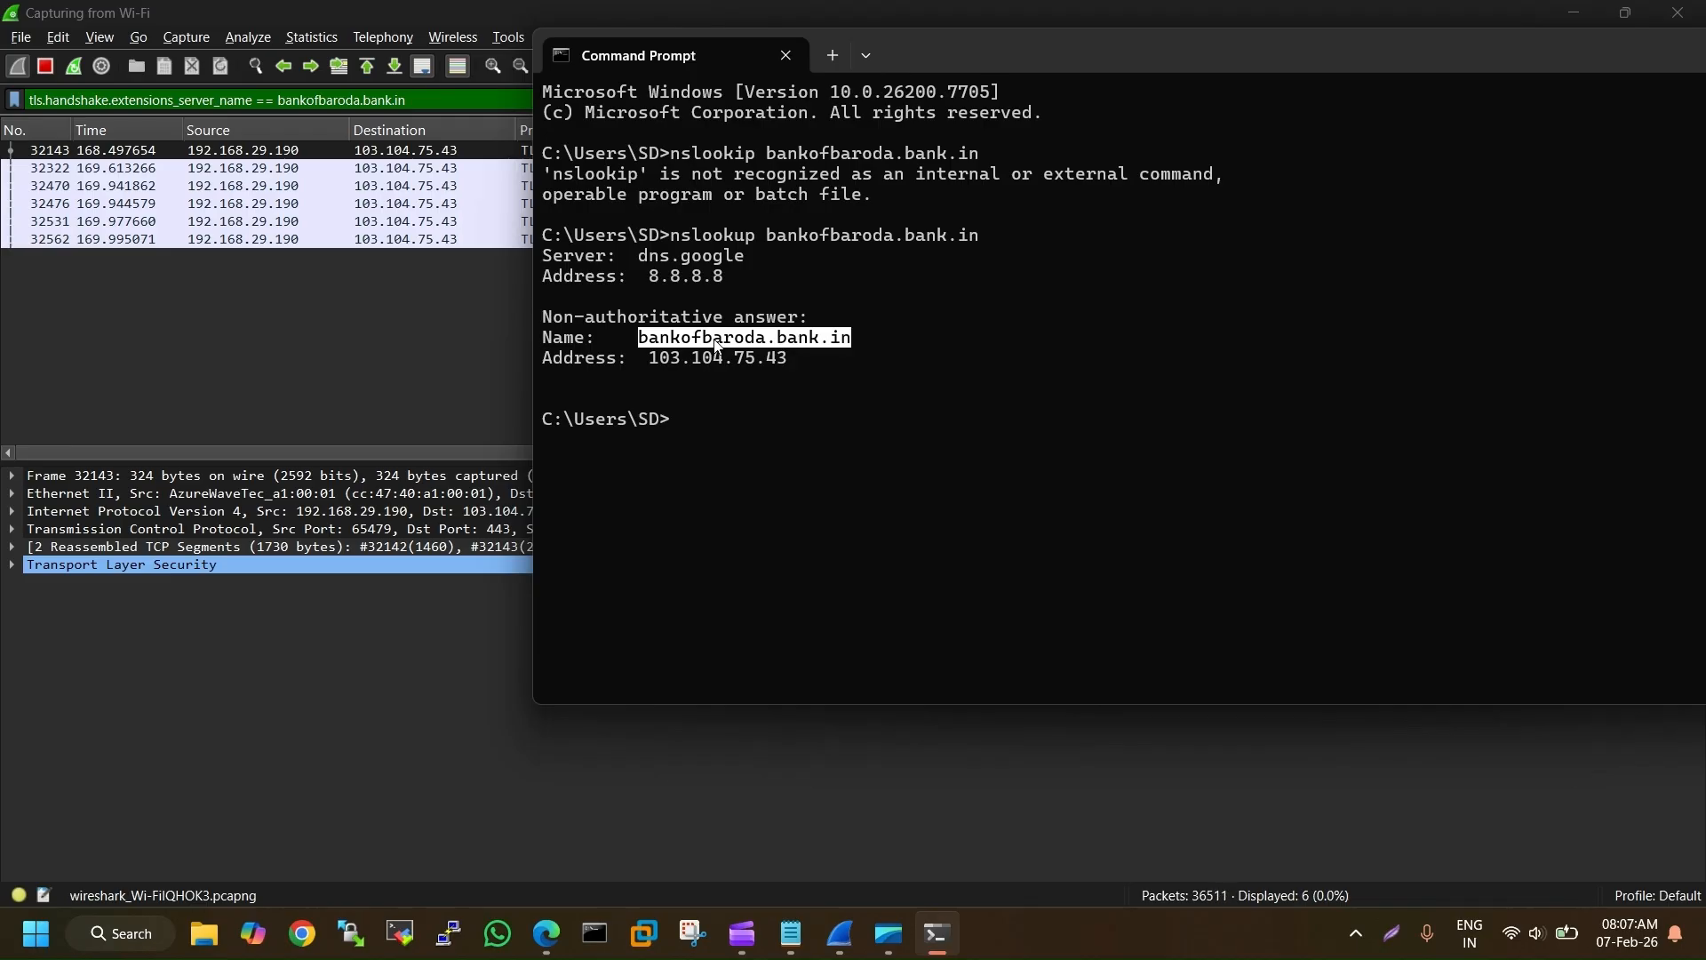
{"action": "left_click_drag", "start_coordinate": [932, 40], "coordinate": [576, 302]}
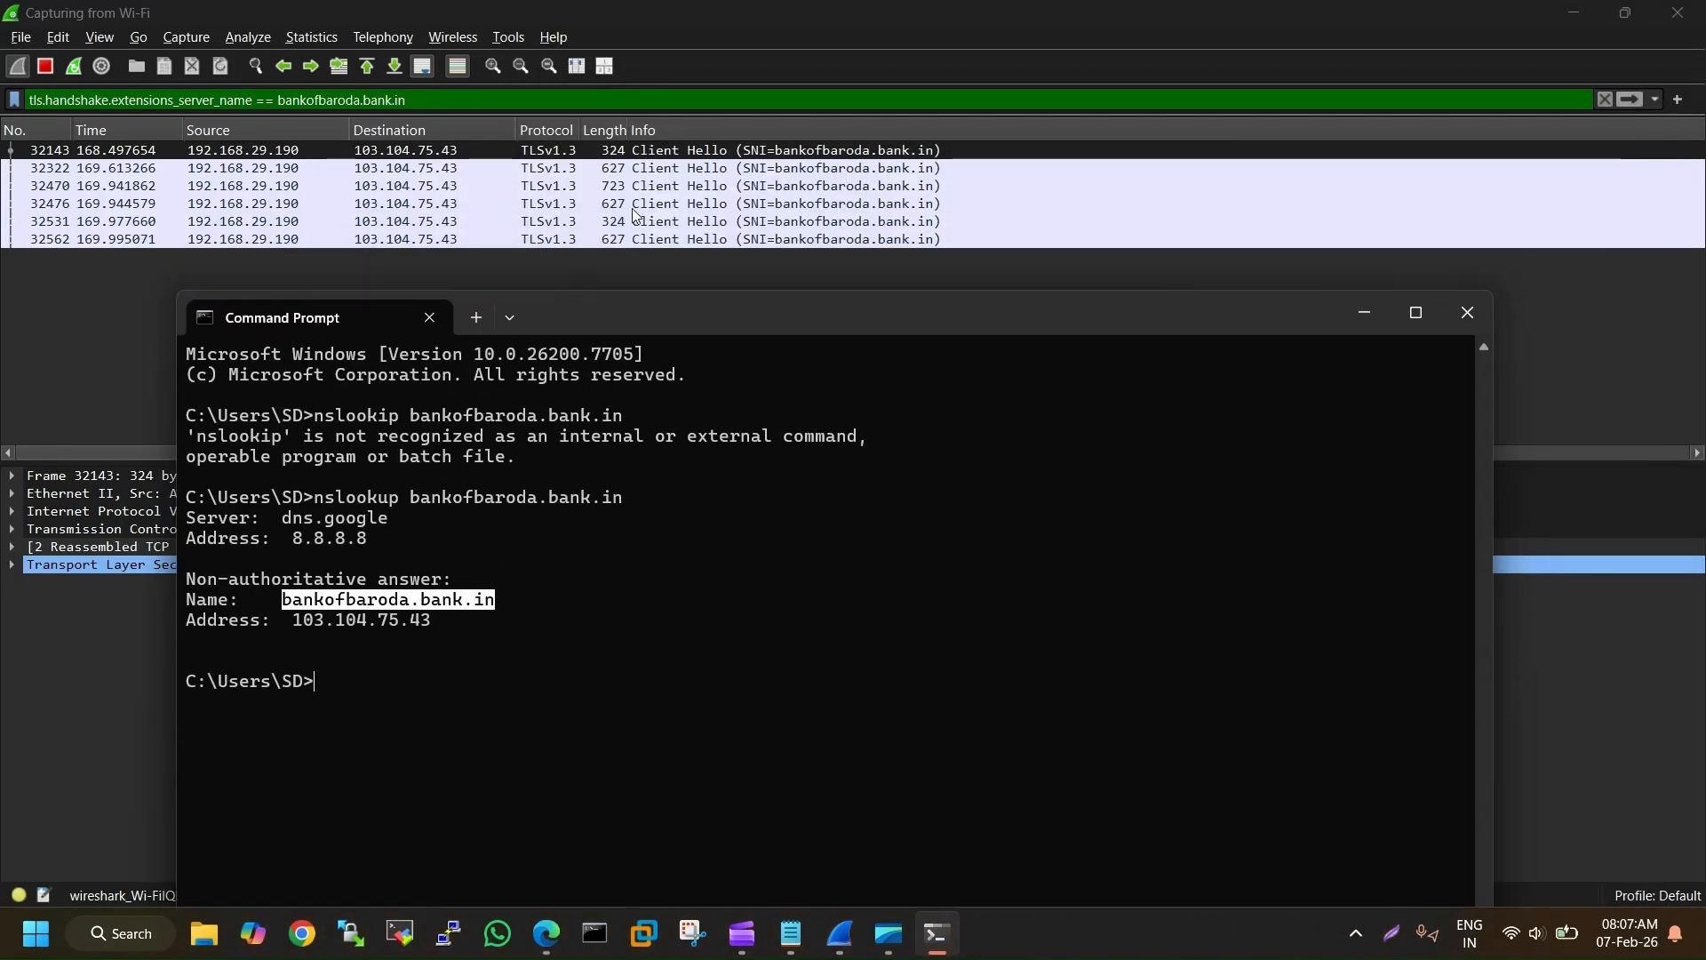
{"action": "left_click", "coordinate": [1360, 313]}
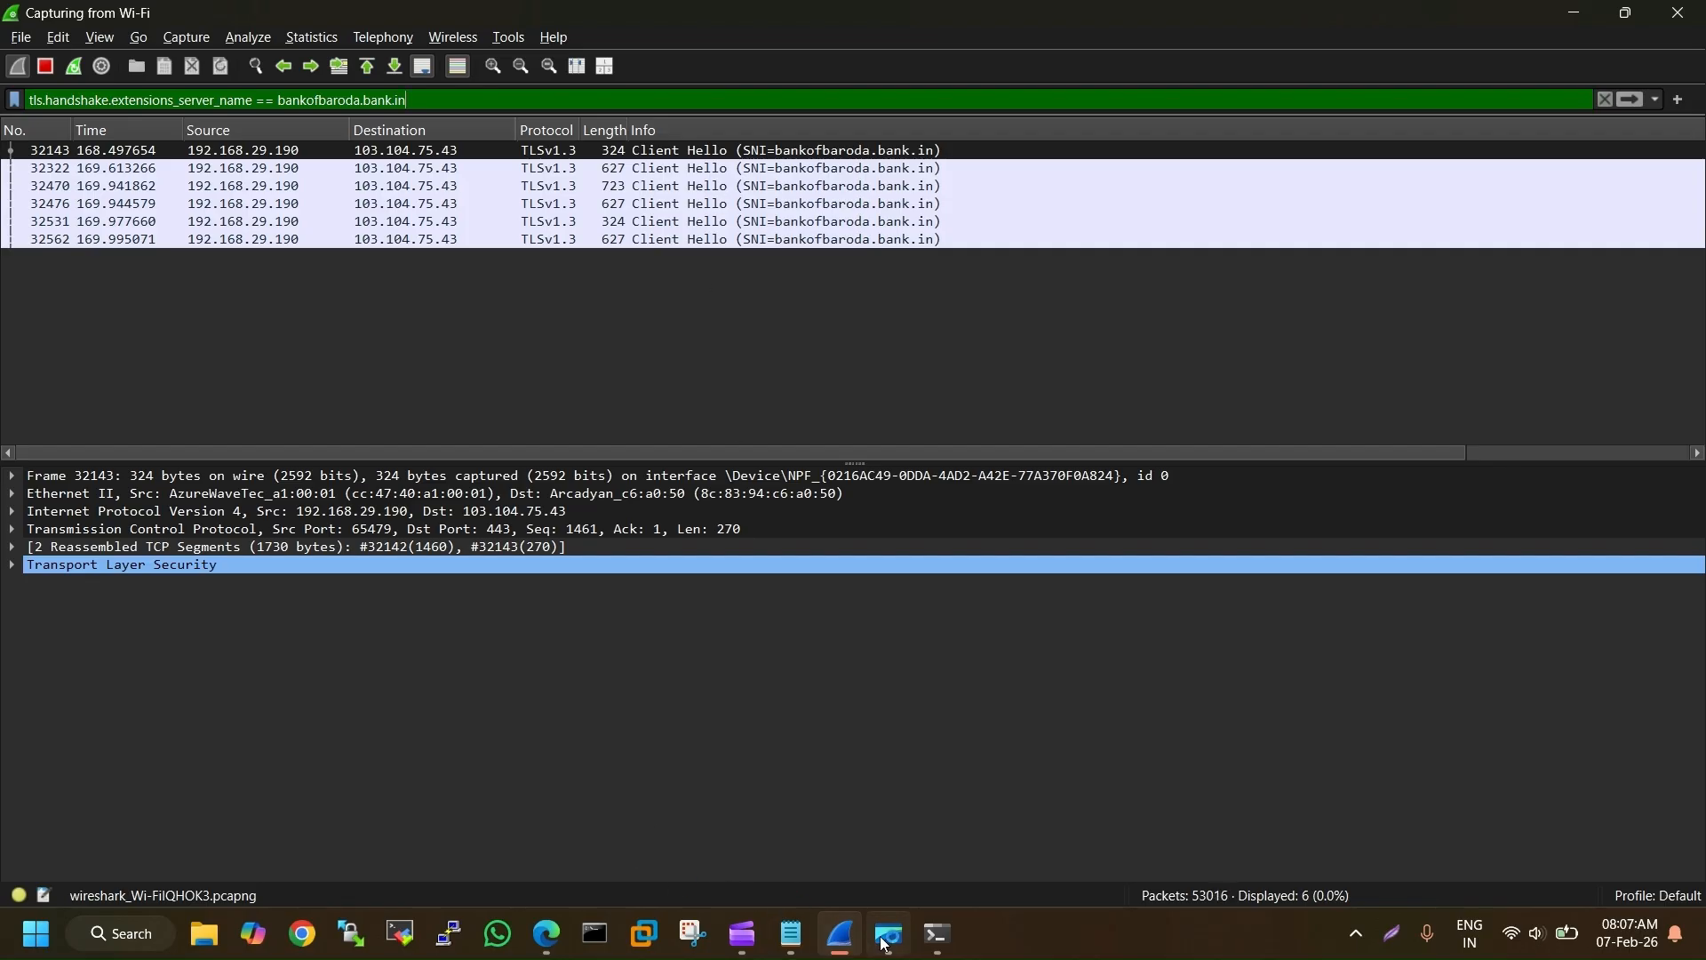
Switch to the Bank of Baroda page in Edge, view its site certificate's general details and close the certificate viewer
{"action": "mouse_move", "coordinate": [840, 947]}
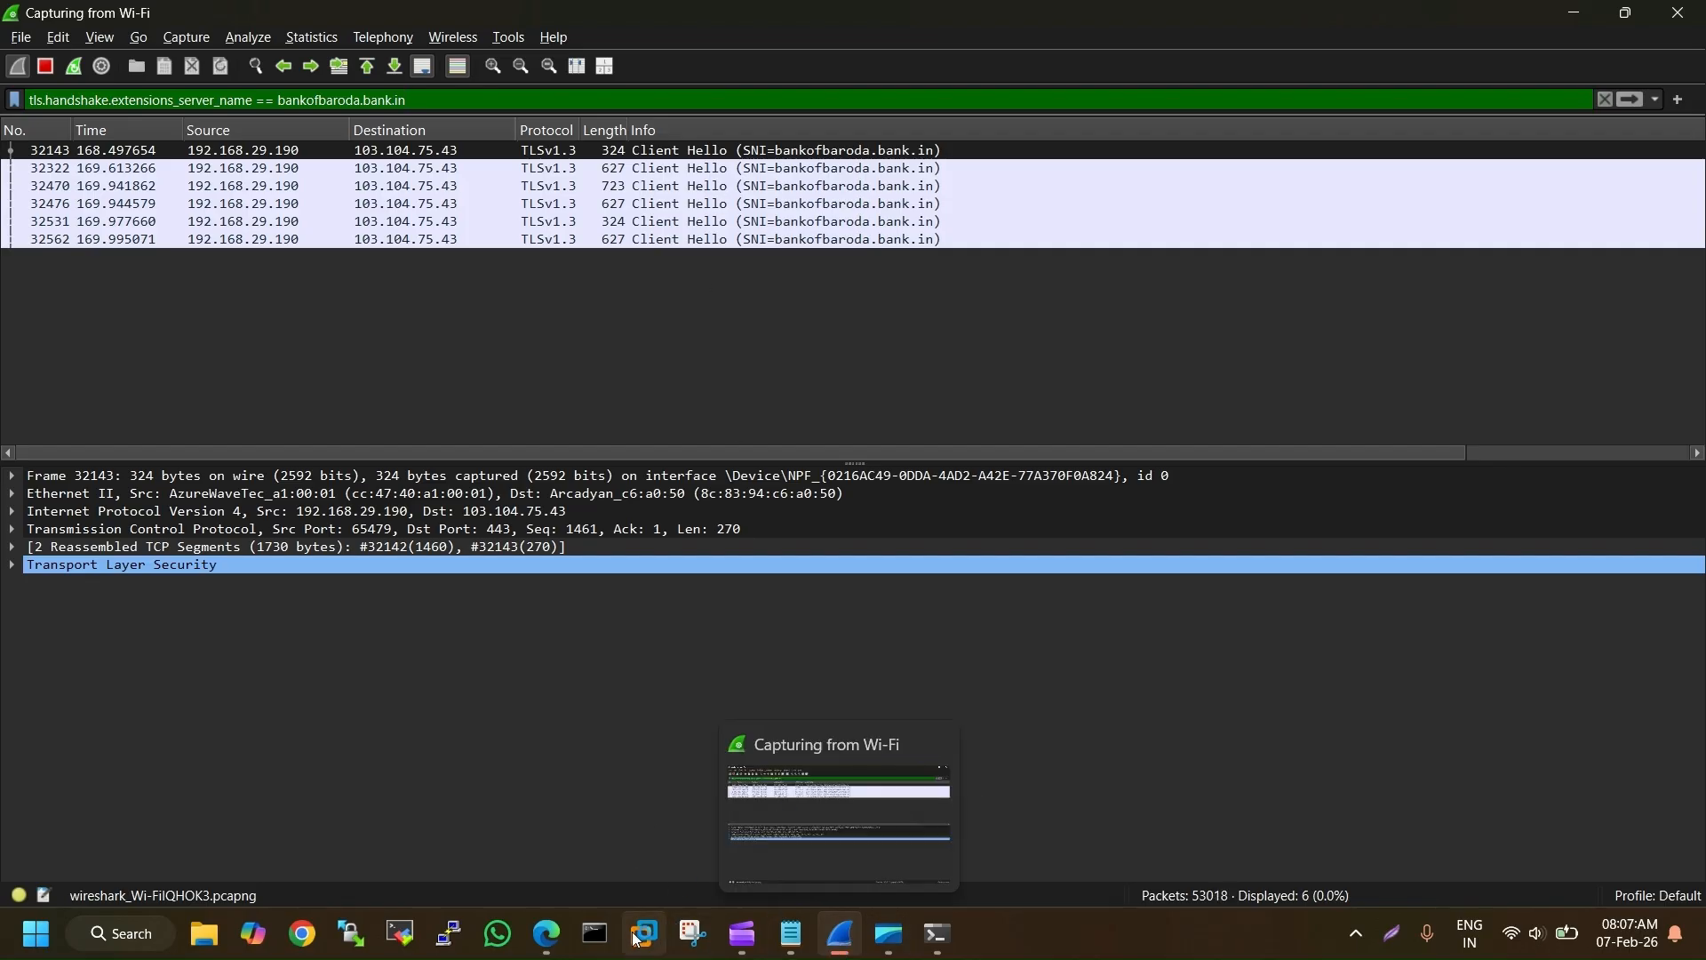
{"action": "left_click", "coordinate": [547, 933]}
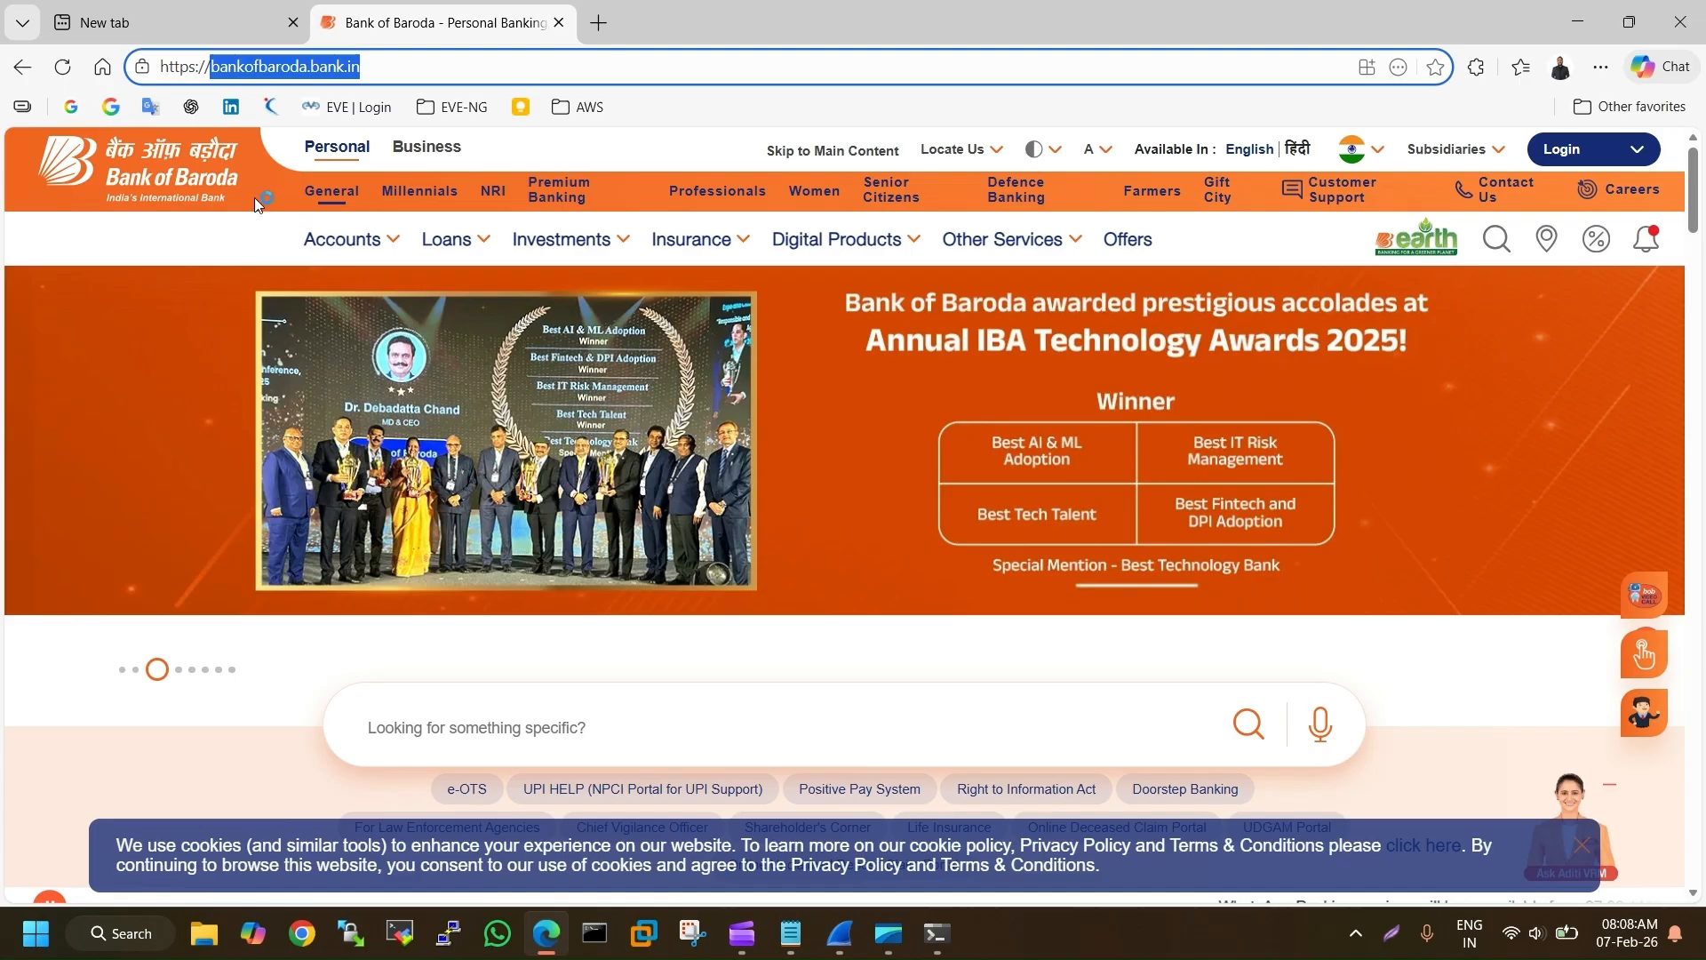
{"action": "left_click", "coordinate": [144, 67]}
{"action": "left_click", "coordinate": [392, 150]}
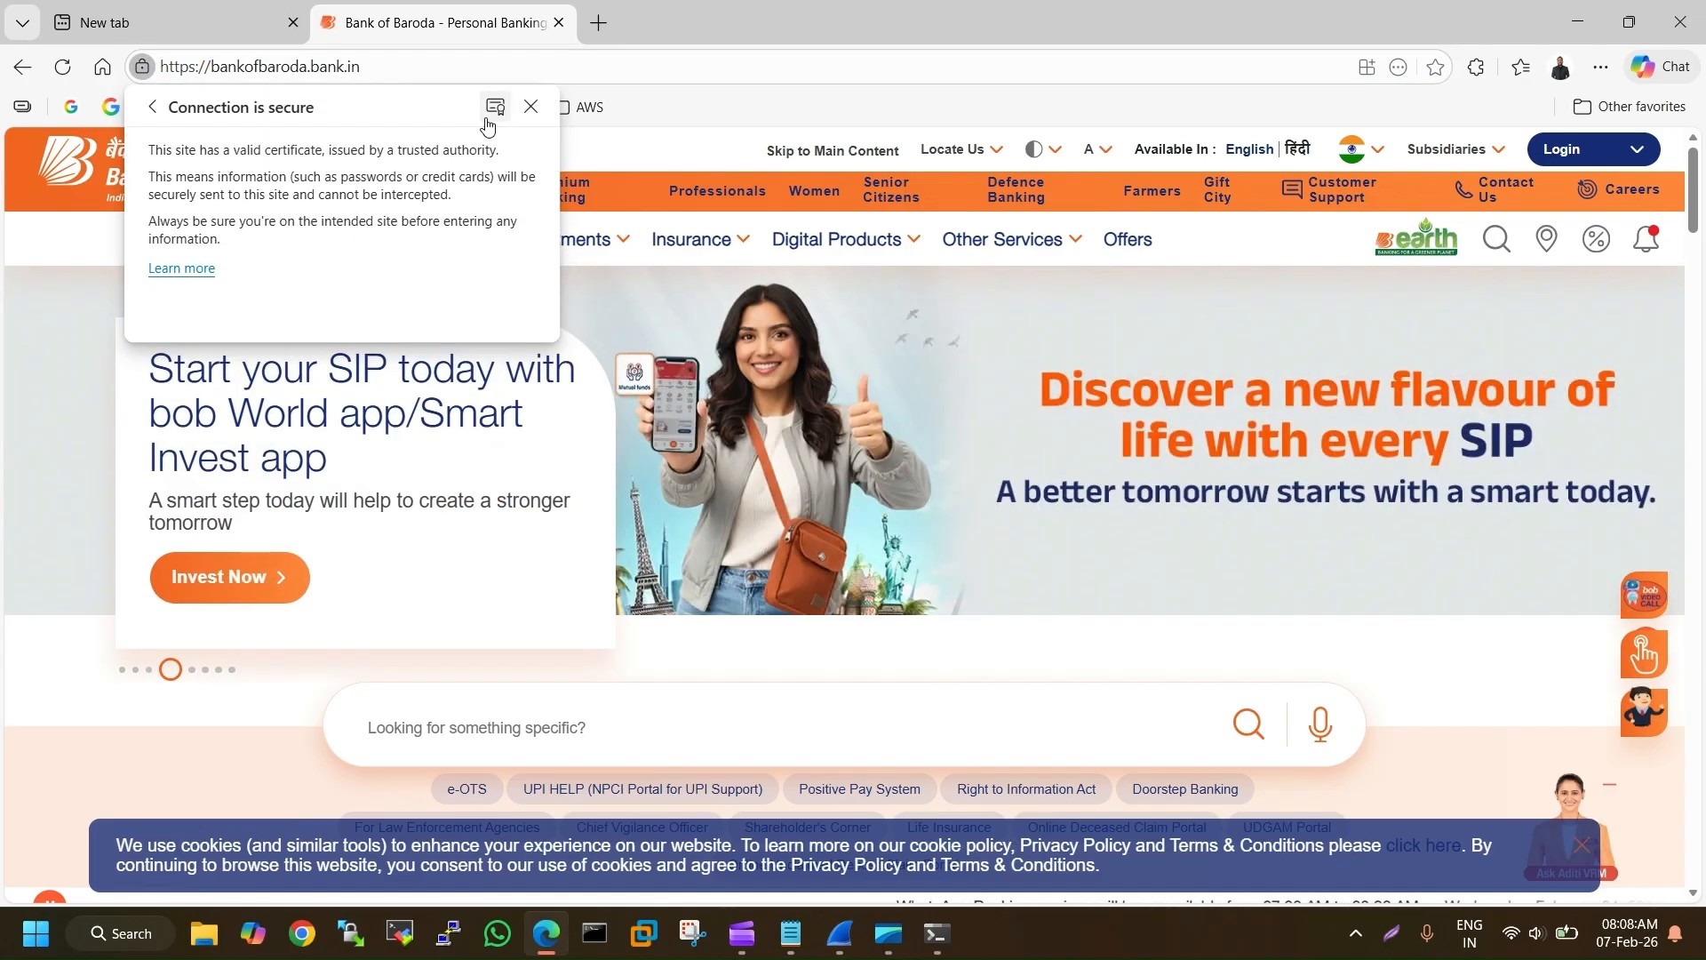
{"action": "left_click", "coordinate": [495, 107]}
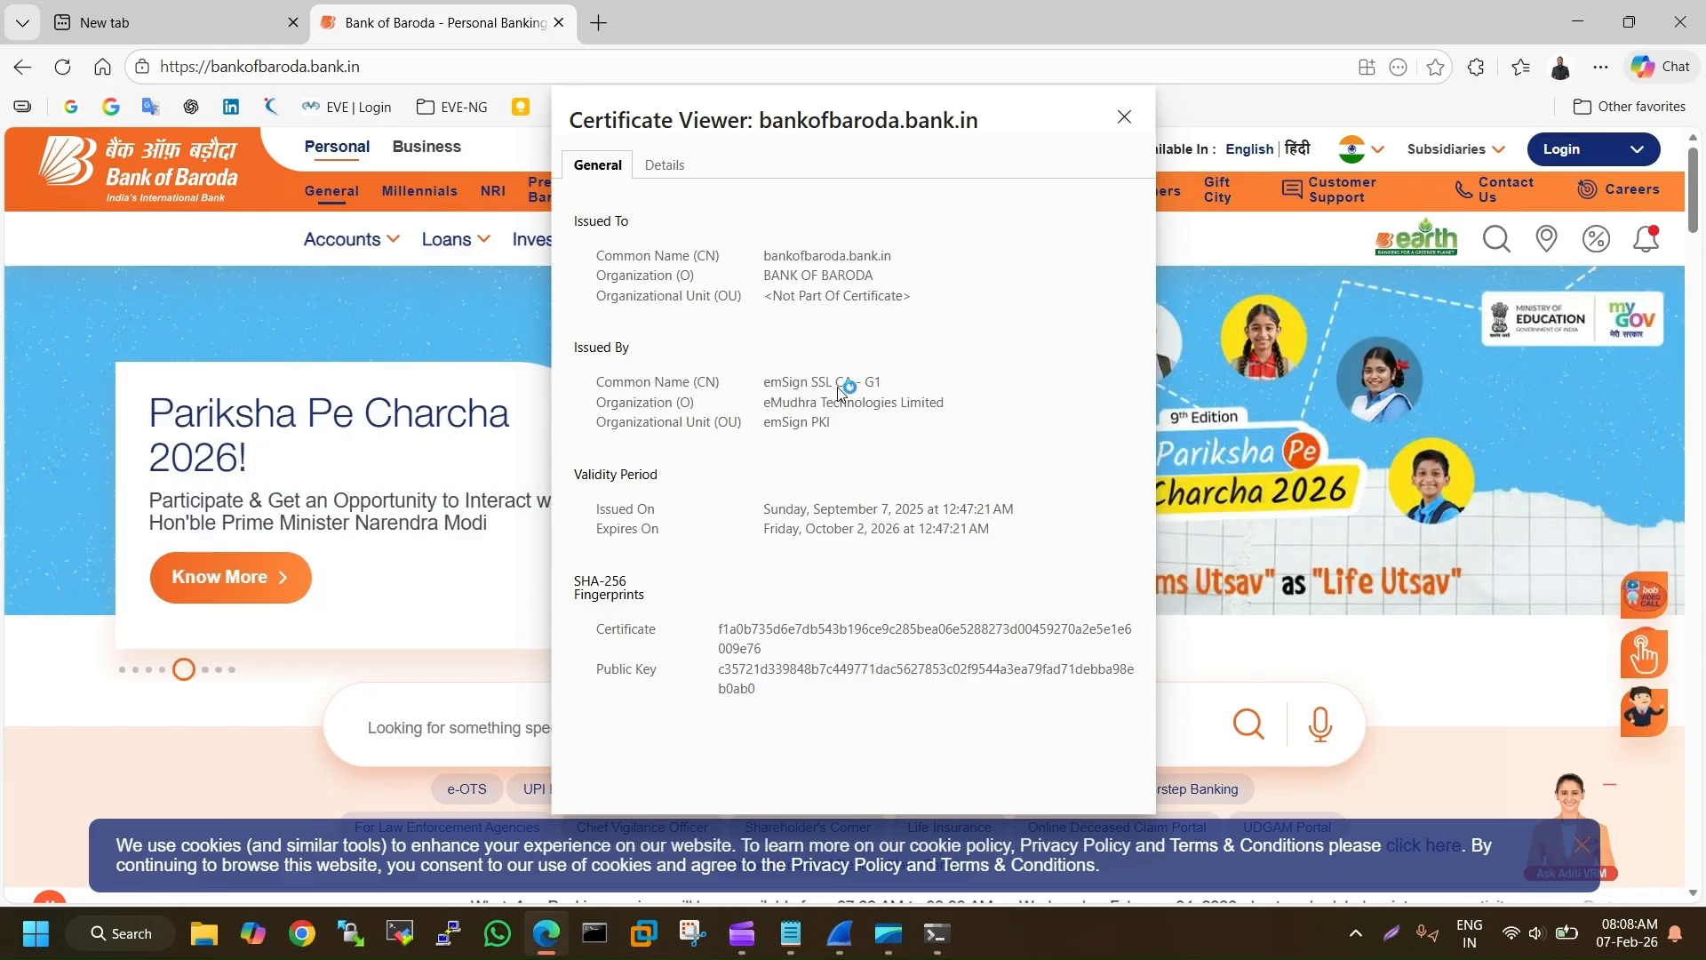
{"action": "left_click", "coordinate": [1122, 118]}
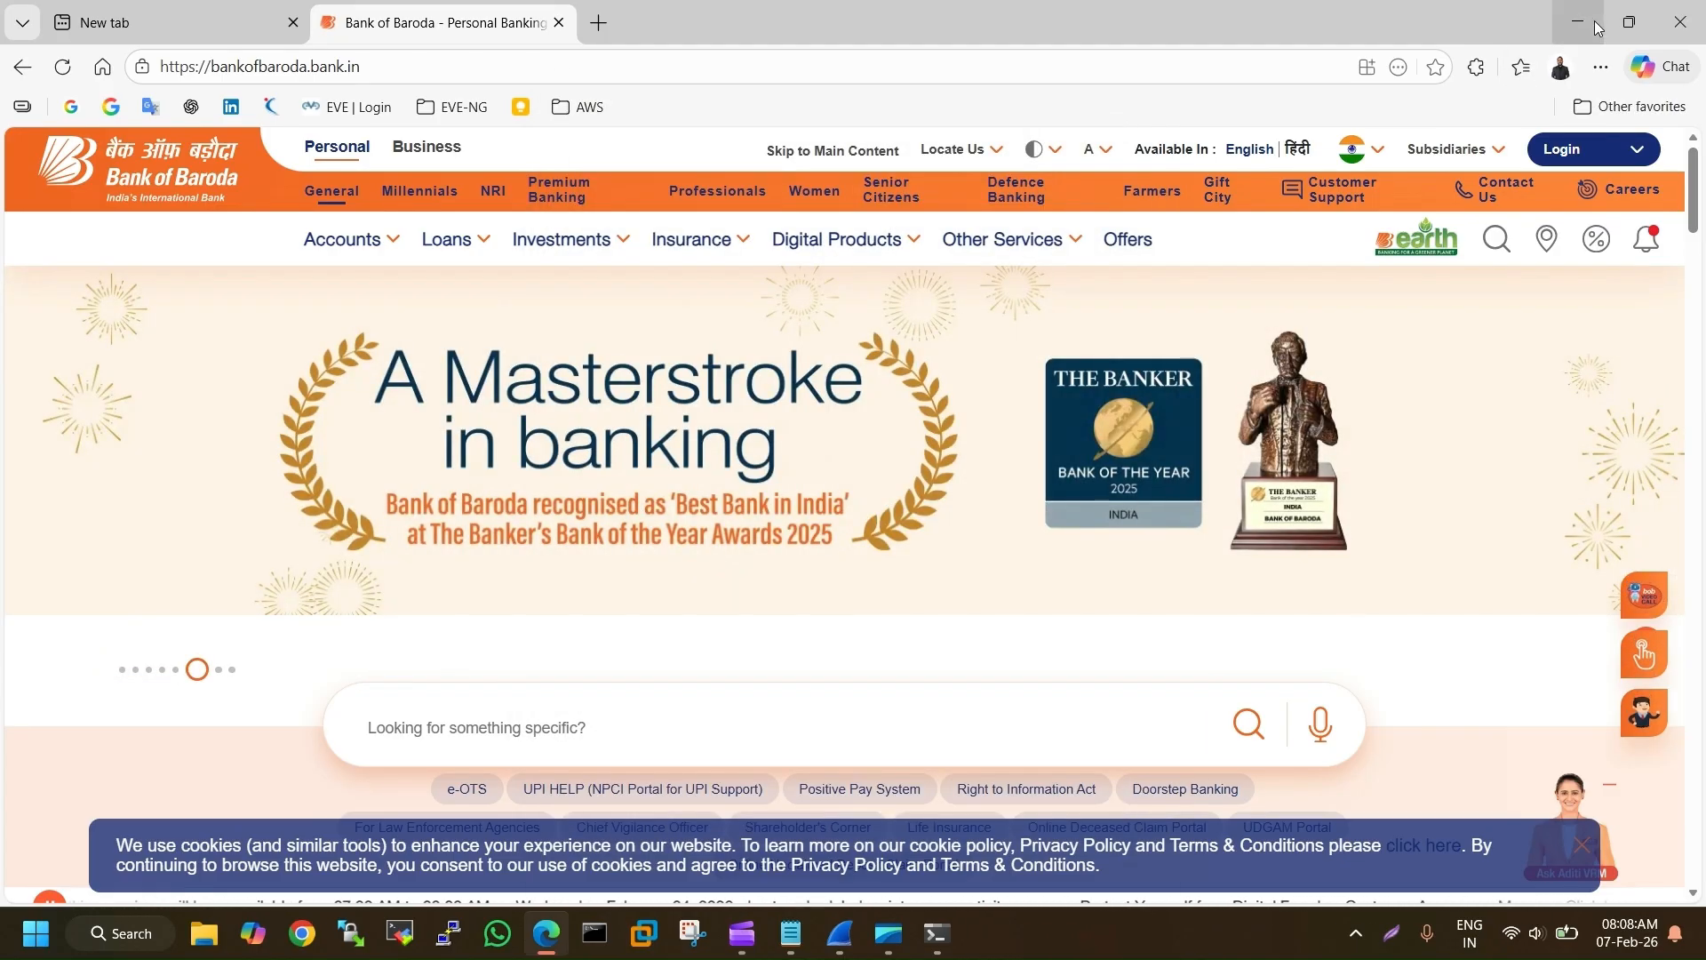
Return to Wireshark, follow the TCP stream of the first Client Hello packet and close the stream window
{"action": "key", "text": "alt+Tab"}
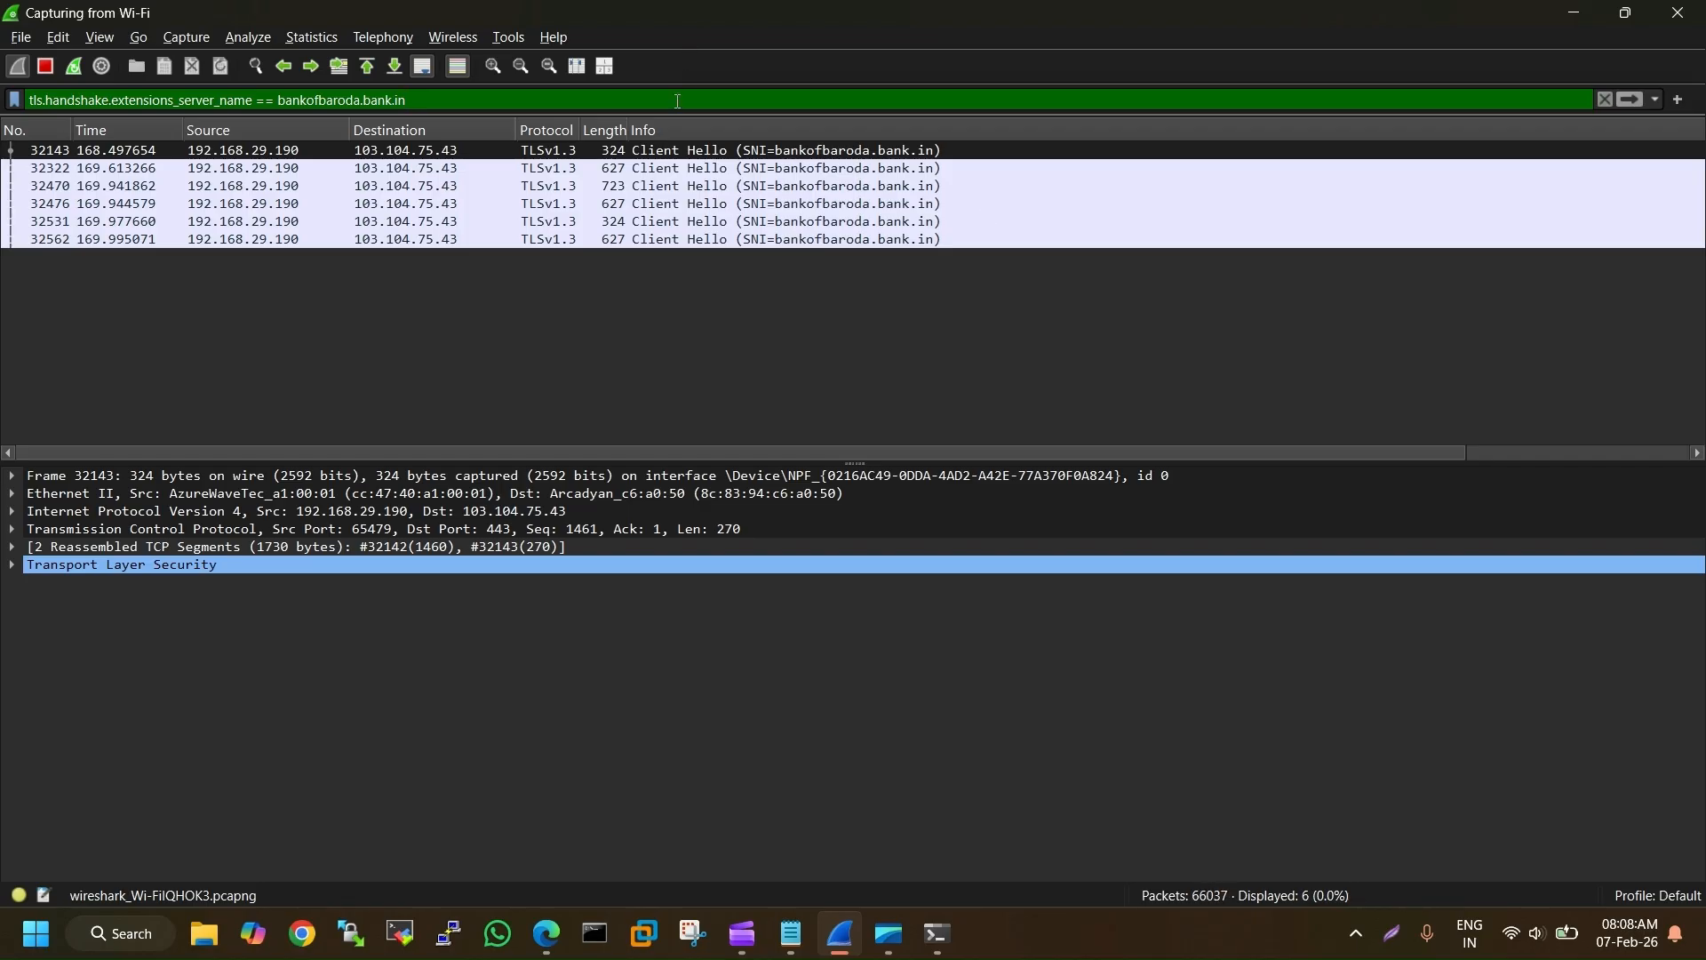
{"action": "right_click", "coordinate": [377, 154]}
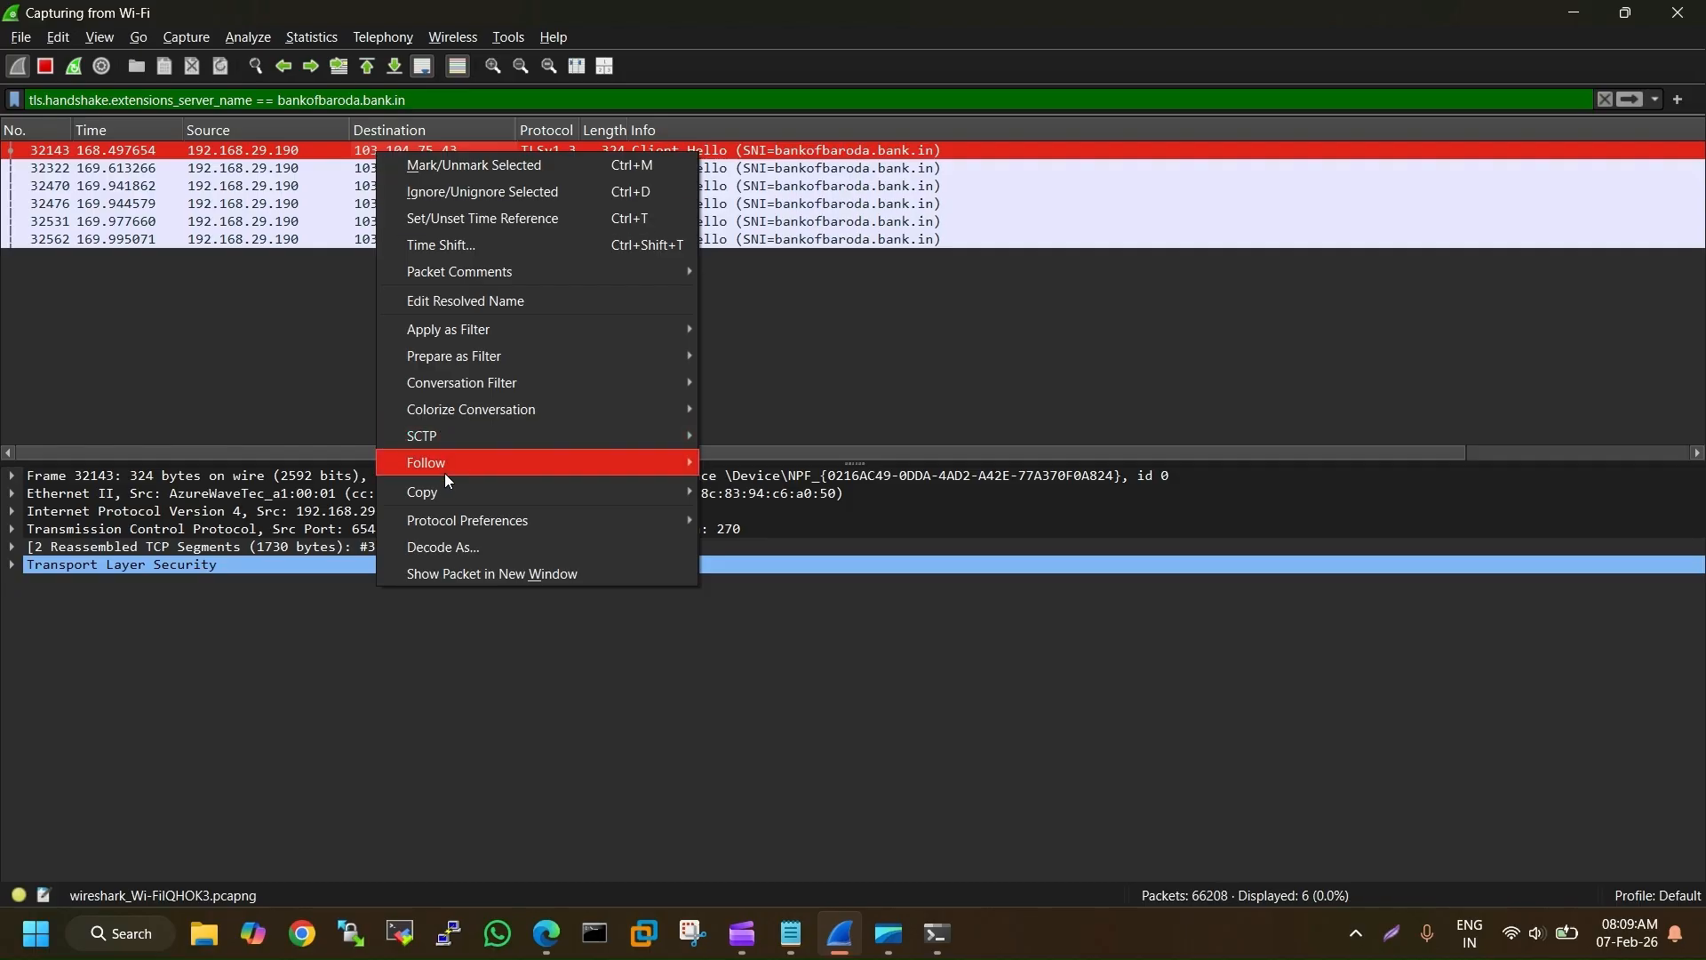
{"action": "mouse_move", "coordinate": [445, 467]}
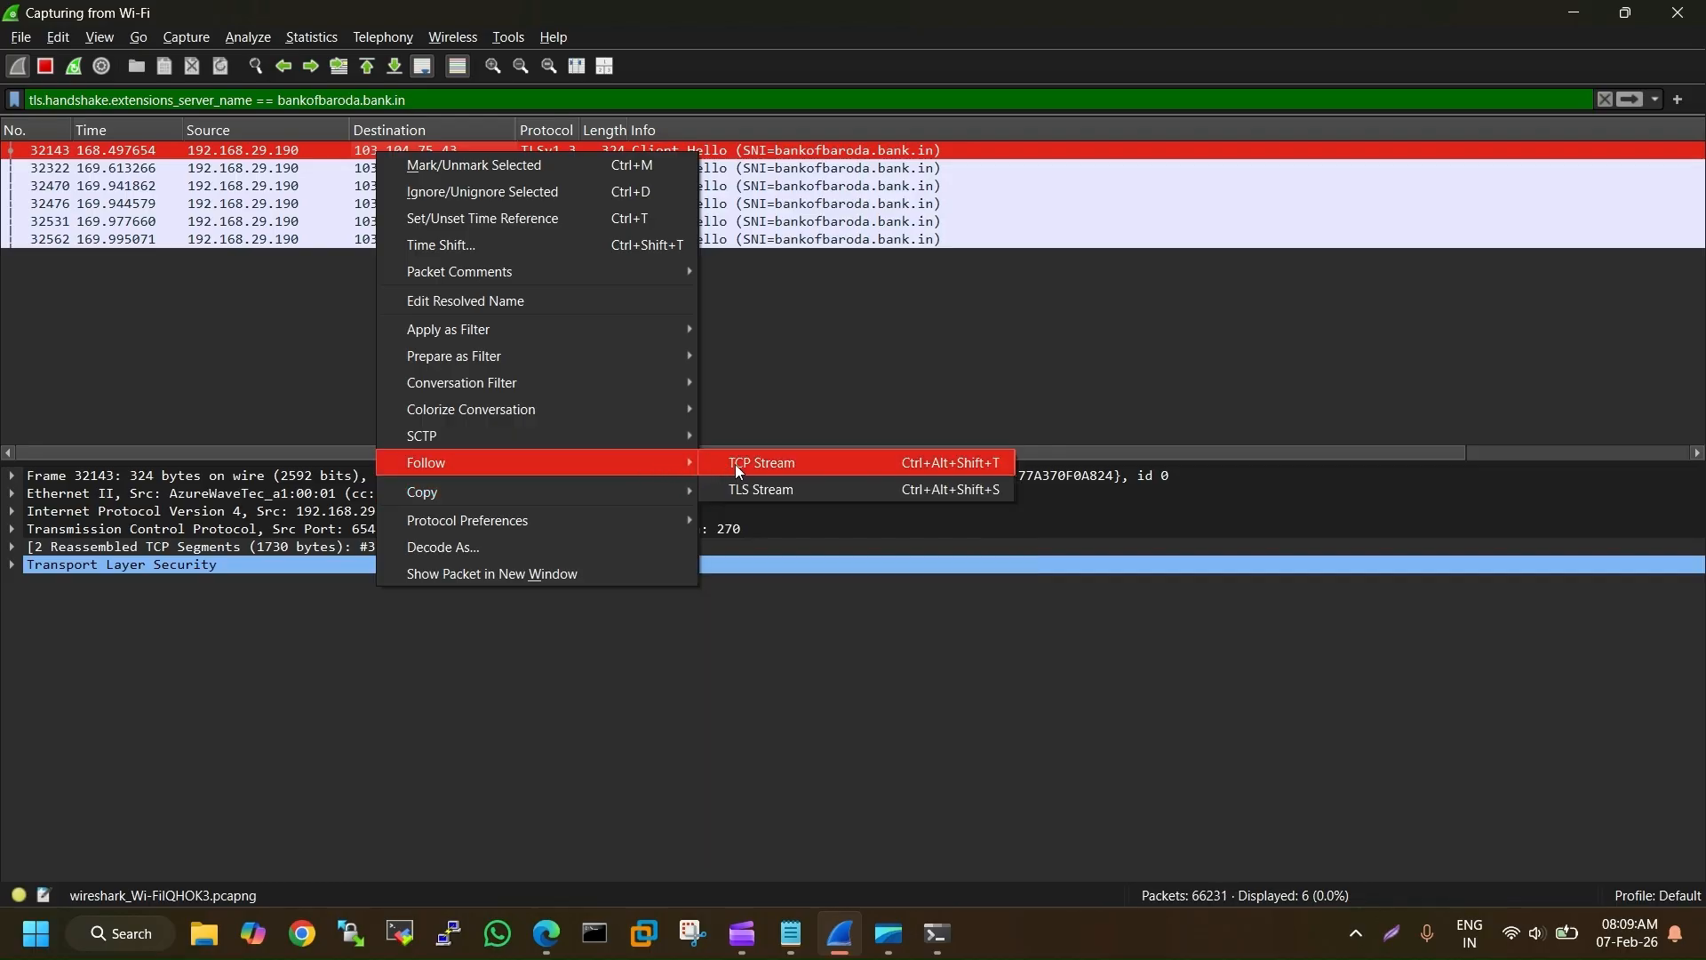
{"action": "left_click", "coordinate": [748, 464]}
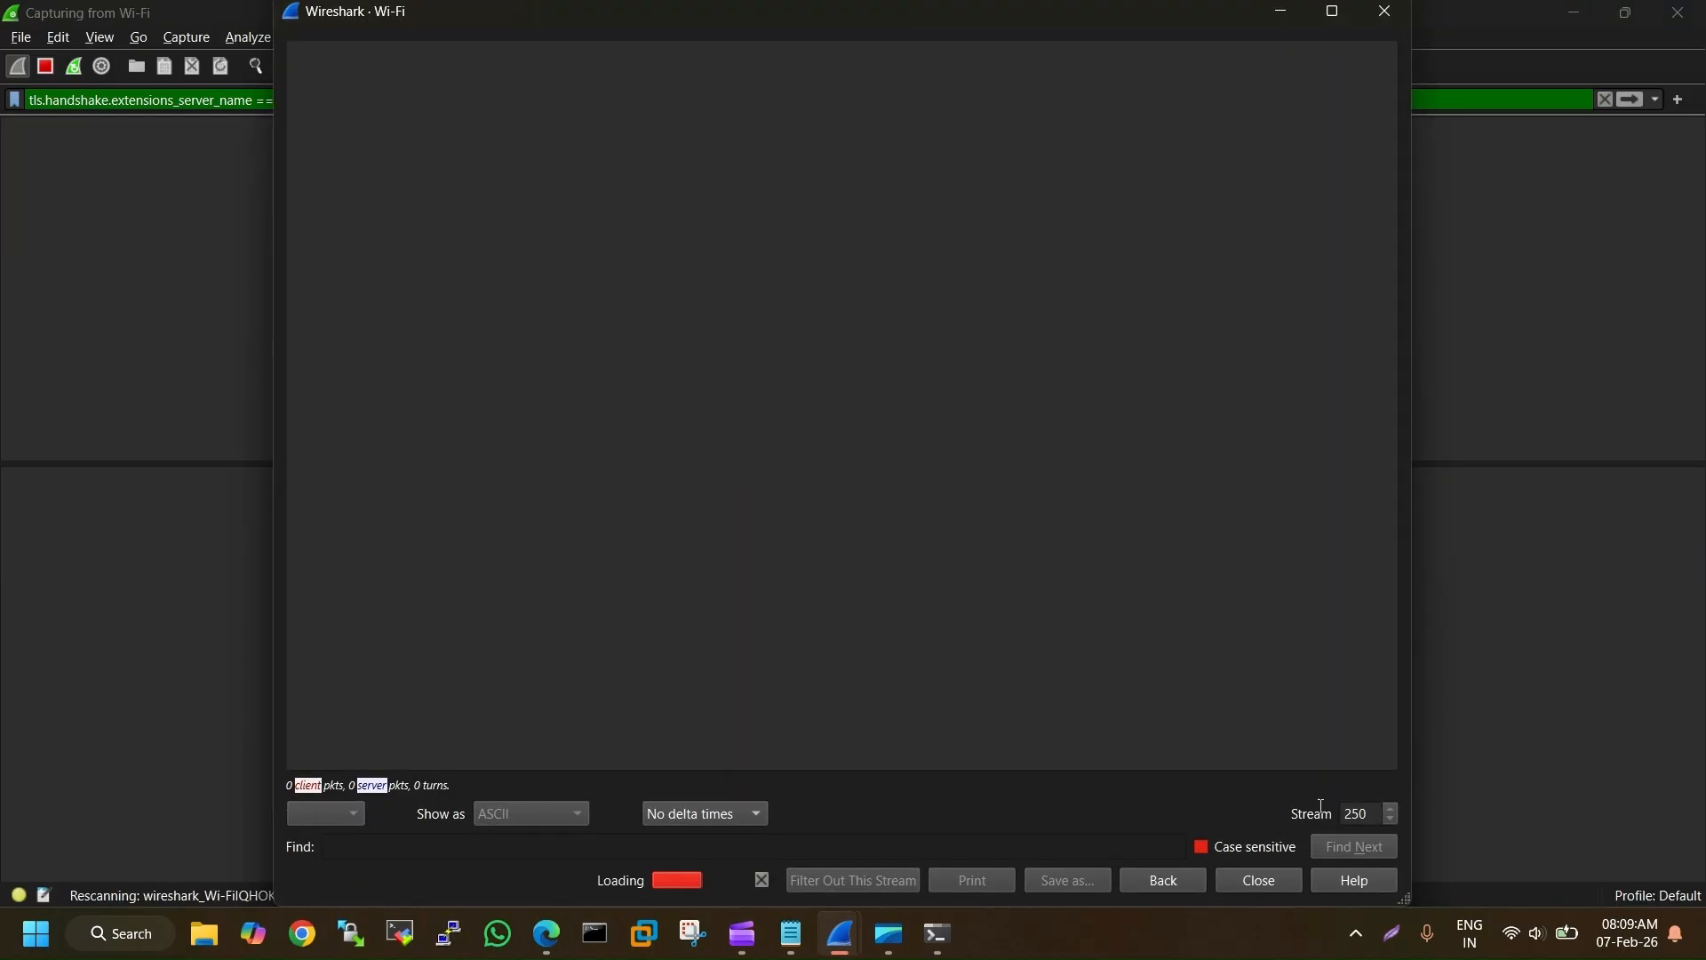
{"action": "left_click", "coordinate": [1271, 877]}
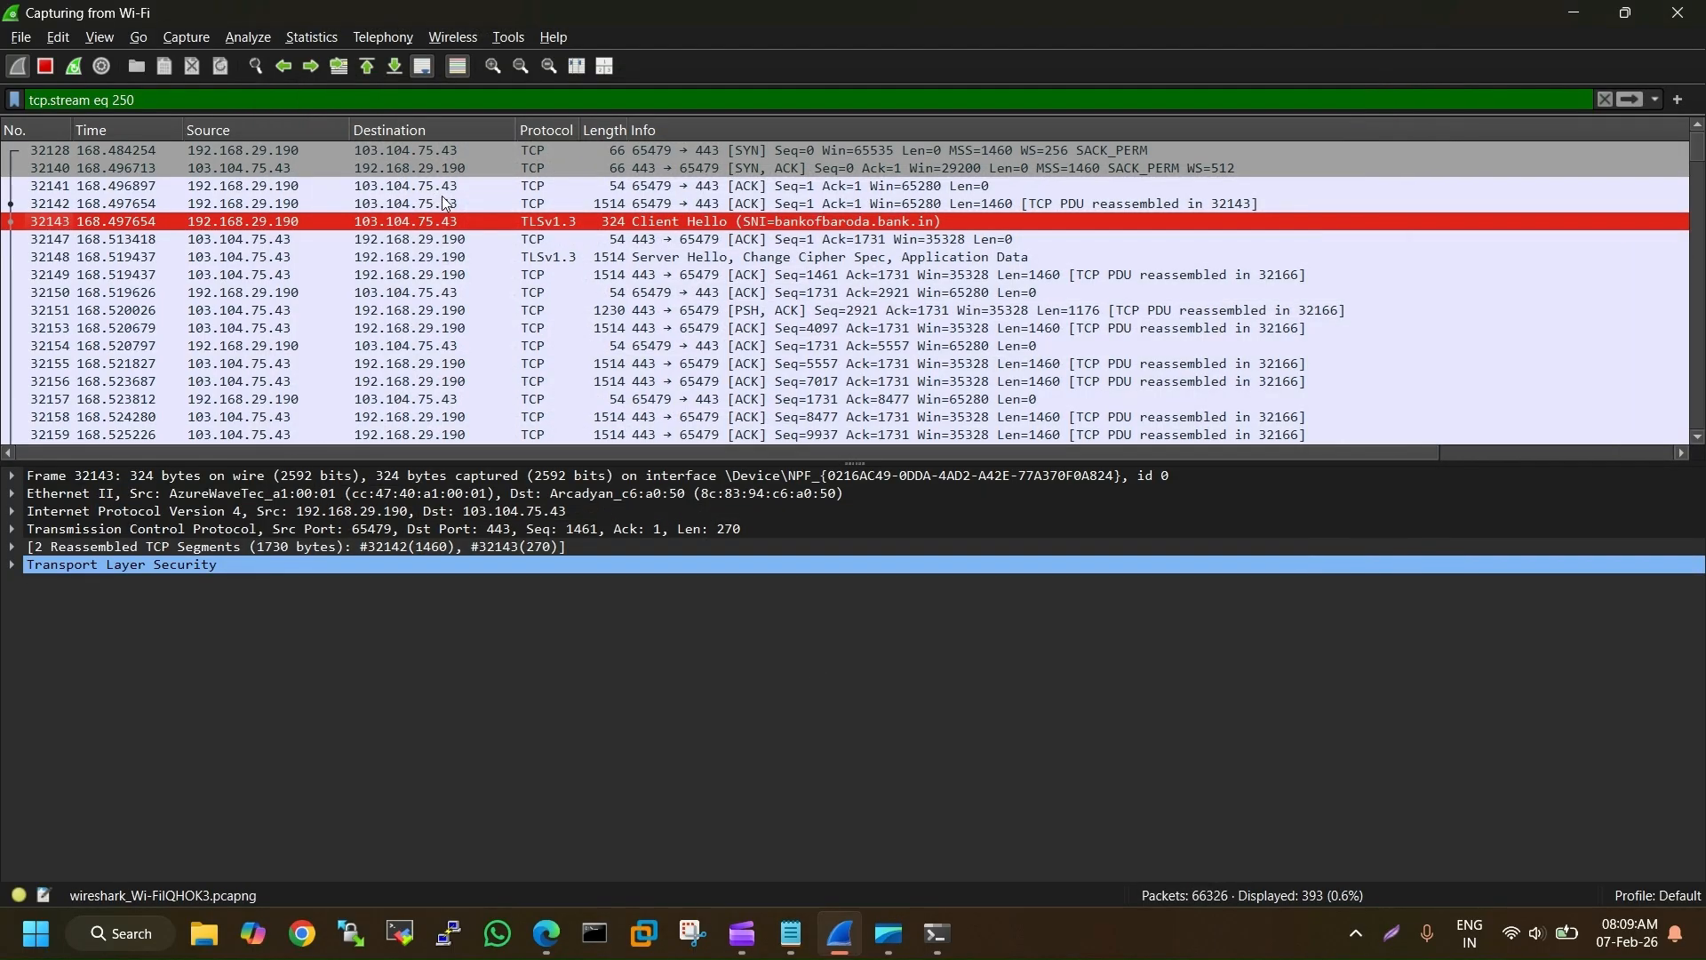
Look through the stream's packets, select the first SYN packet and expand its Transmission Control Protocol details
{"action": "scroll", "coordinate": [482, 281], "scroll_direction": "down", "scroll_amount": 8}
{"action": "scroll", "coordinate": [482, 296], "scroll_direction": "up", "scroll_amount": 8}
{"action": "left_click", "coordinate": [632, 151]}
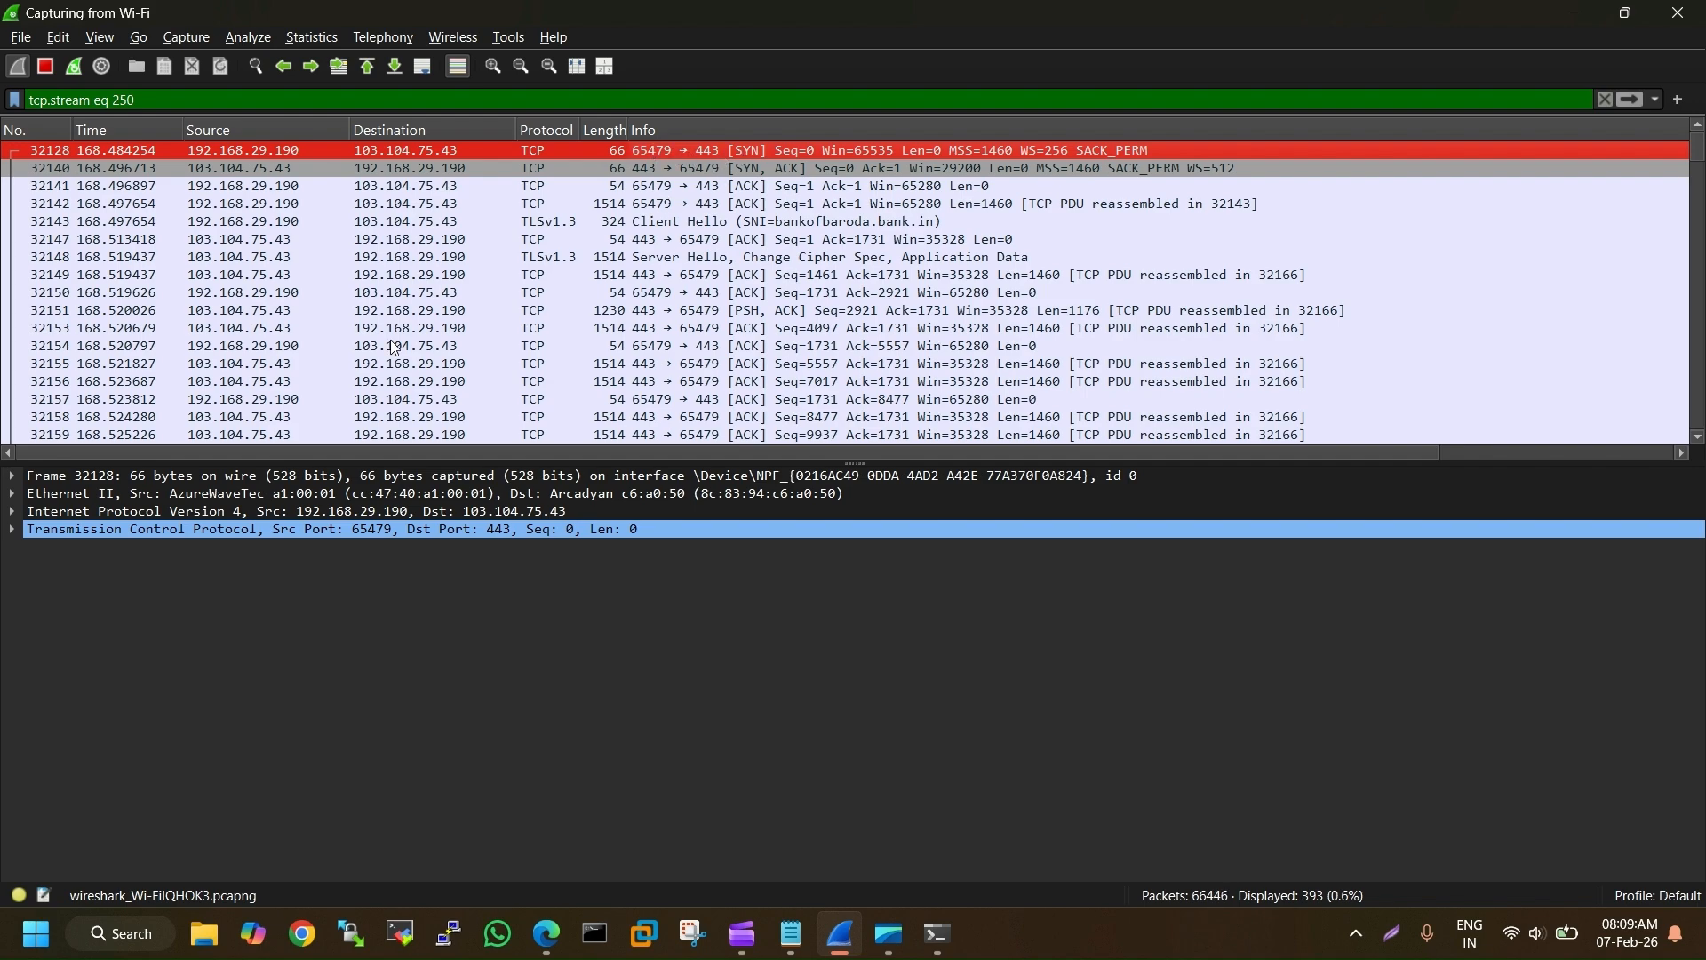
{"action": "left_click", "coordinate": [12, 529]}
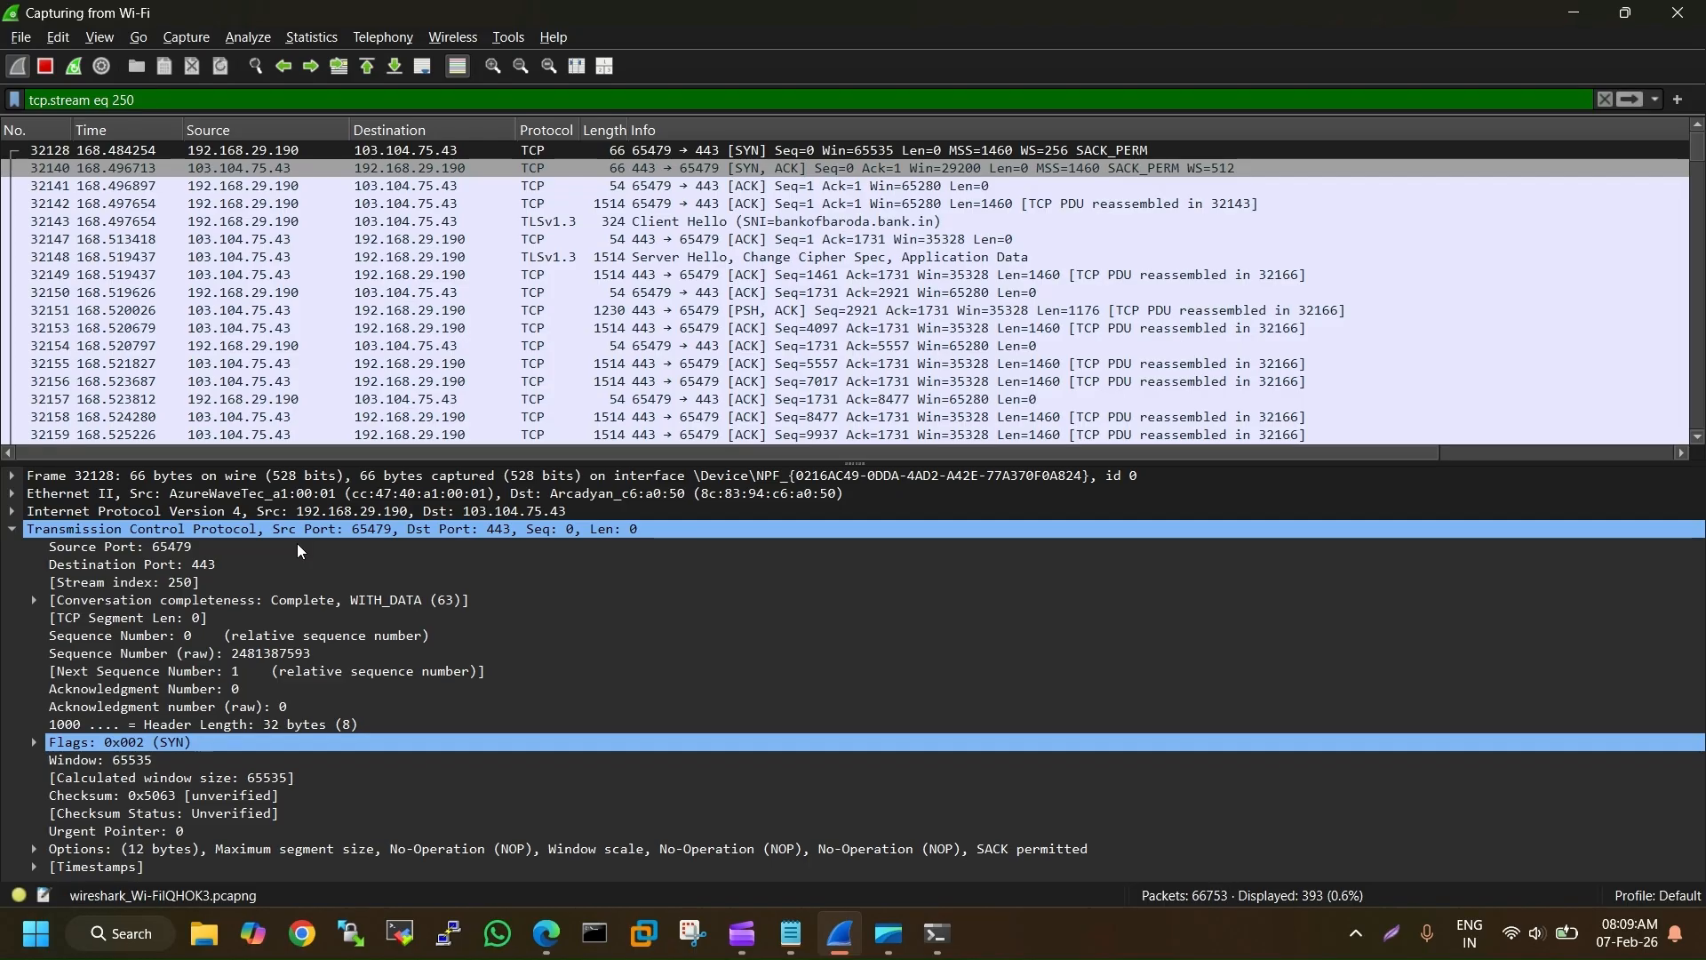
Expand the SYN packet's Internet Protocol Version 4 header and examine its fields alongside the TCP details
{"action": "left_click", "coordinate": [11, 511]}
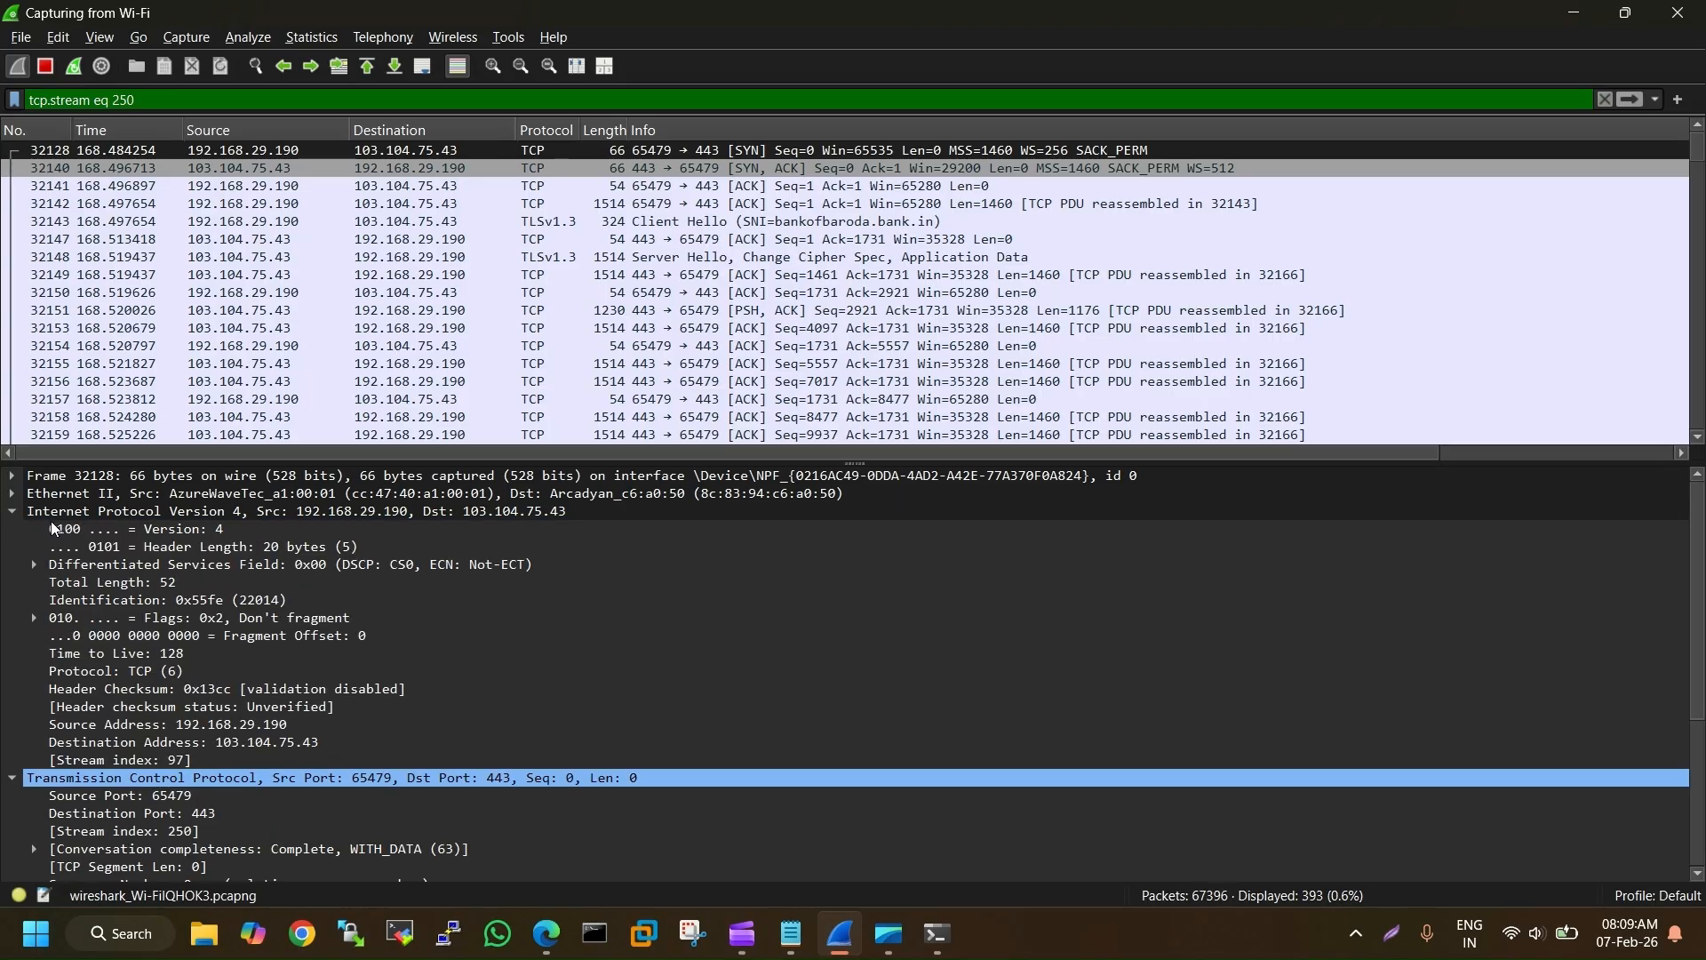
{"action": "left_click", "coordinate": [11, 512]}
{"action": "left_click", "coordinate": [11, 512]}
{"action": "left_click", "coordinate": [327, 511]}
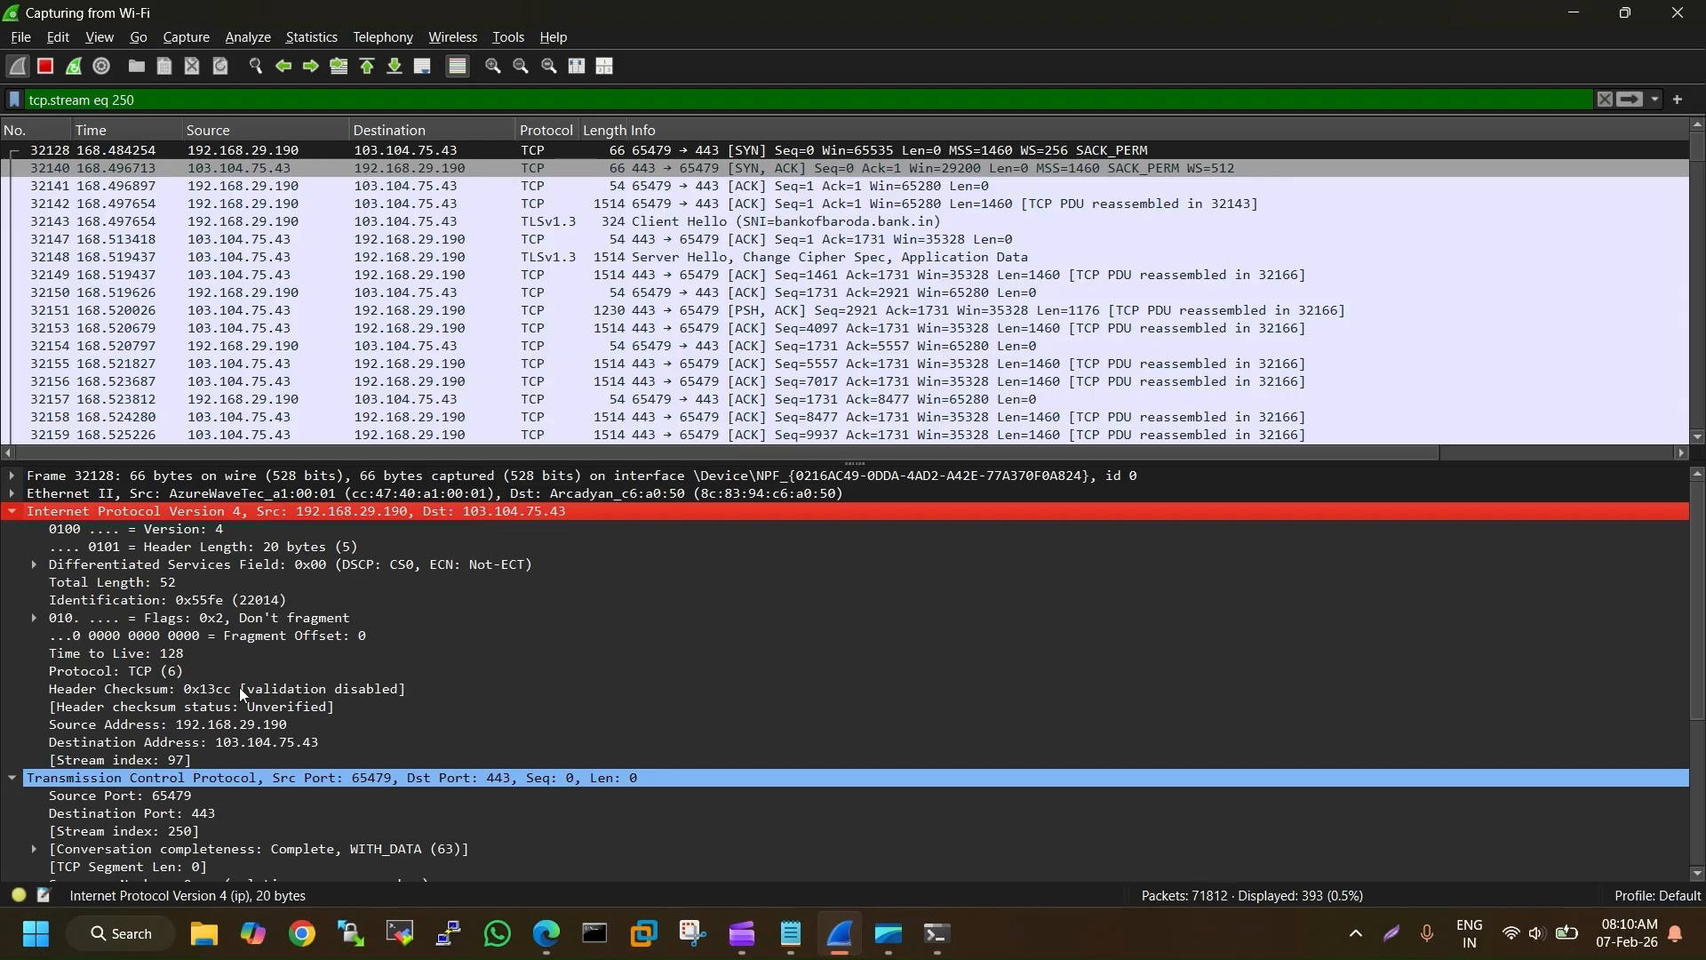
{"action": "scroll", "coordinate": [238, 694], "scroll_direction": "down", "scroll_amount": 5}
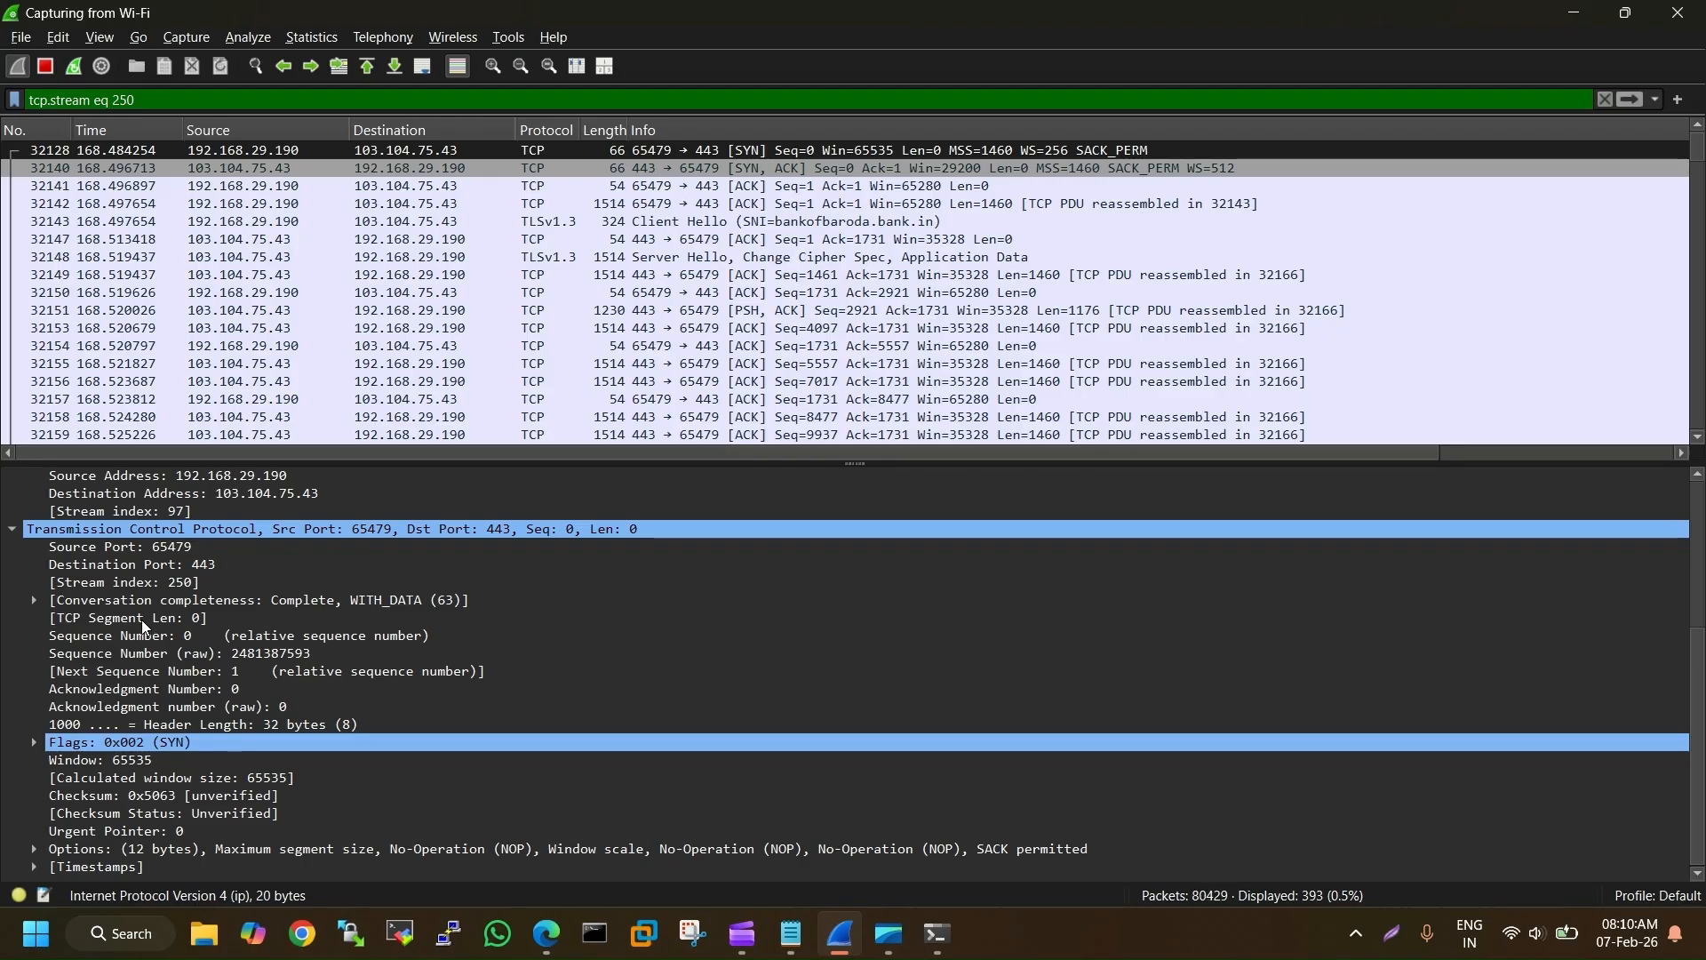
{"action": "scroll", "coordinate": [158, 557], "scroll_direction": "up", "scroll_amount": 5}
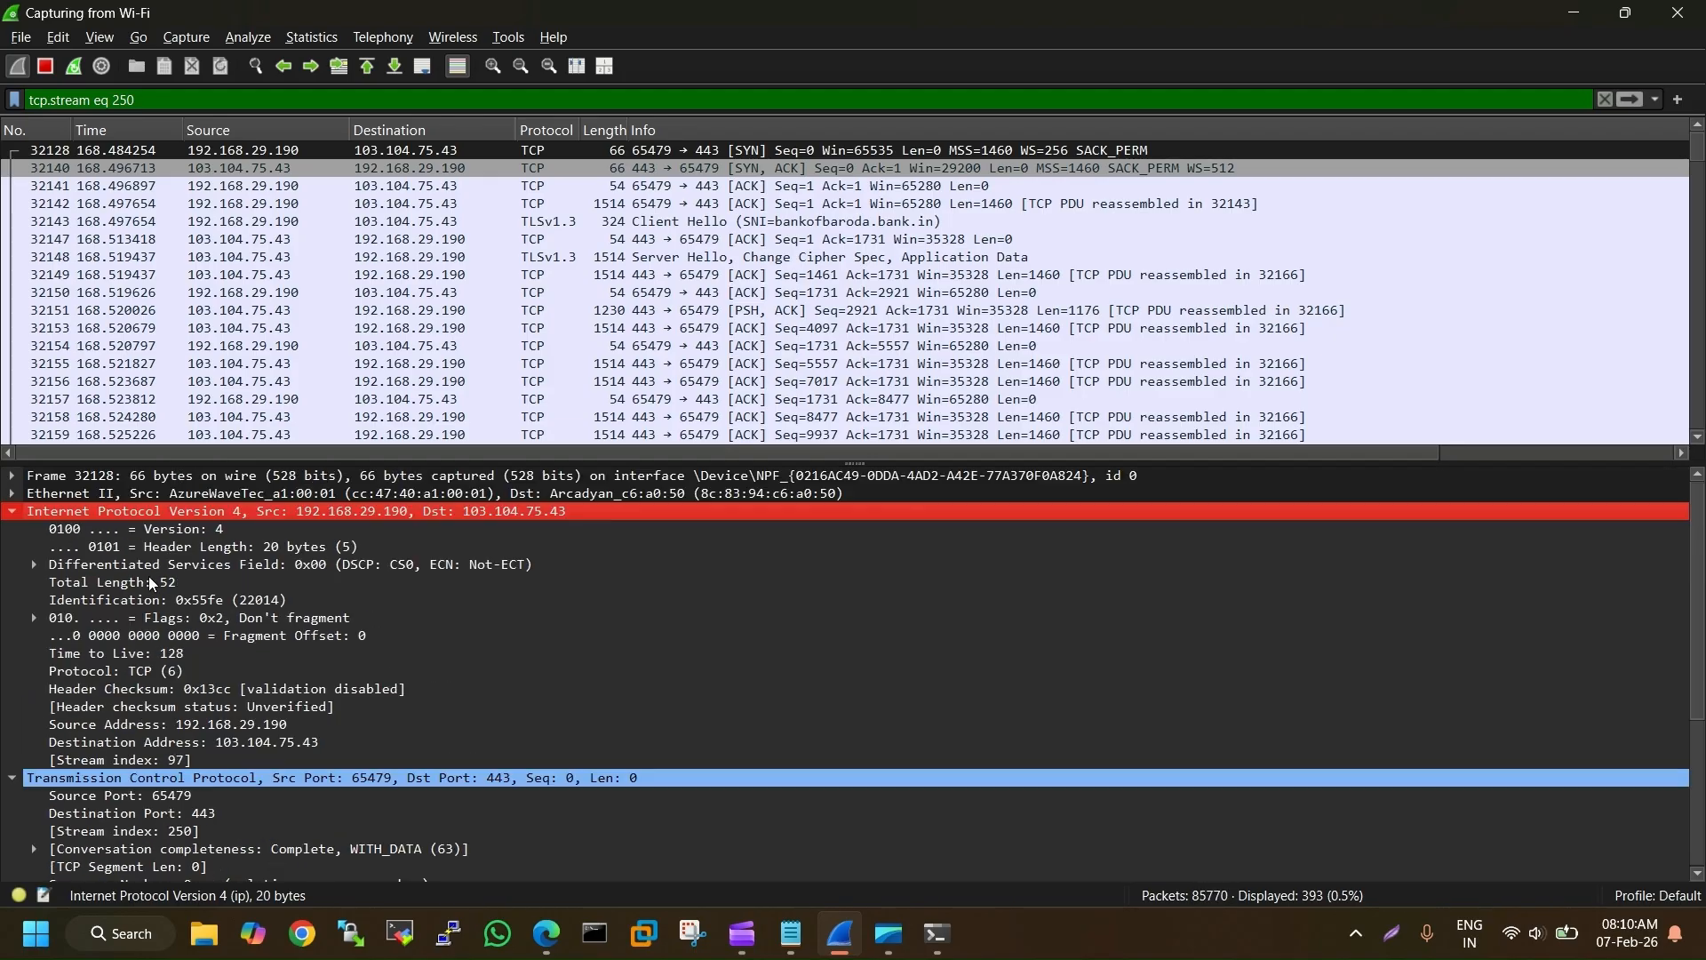
Expand the IPv4 flags and Differentiated Services Field, and examine the Don't fragment and Reserved bits
{"action": "left_click", "coordinate": [34, 616]}
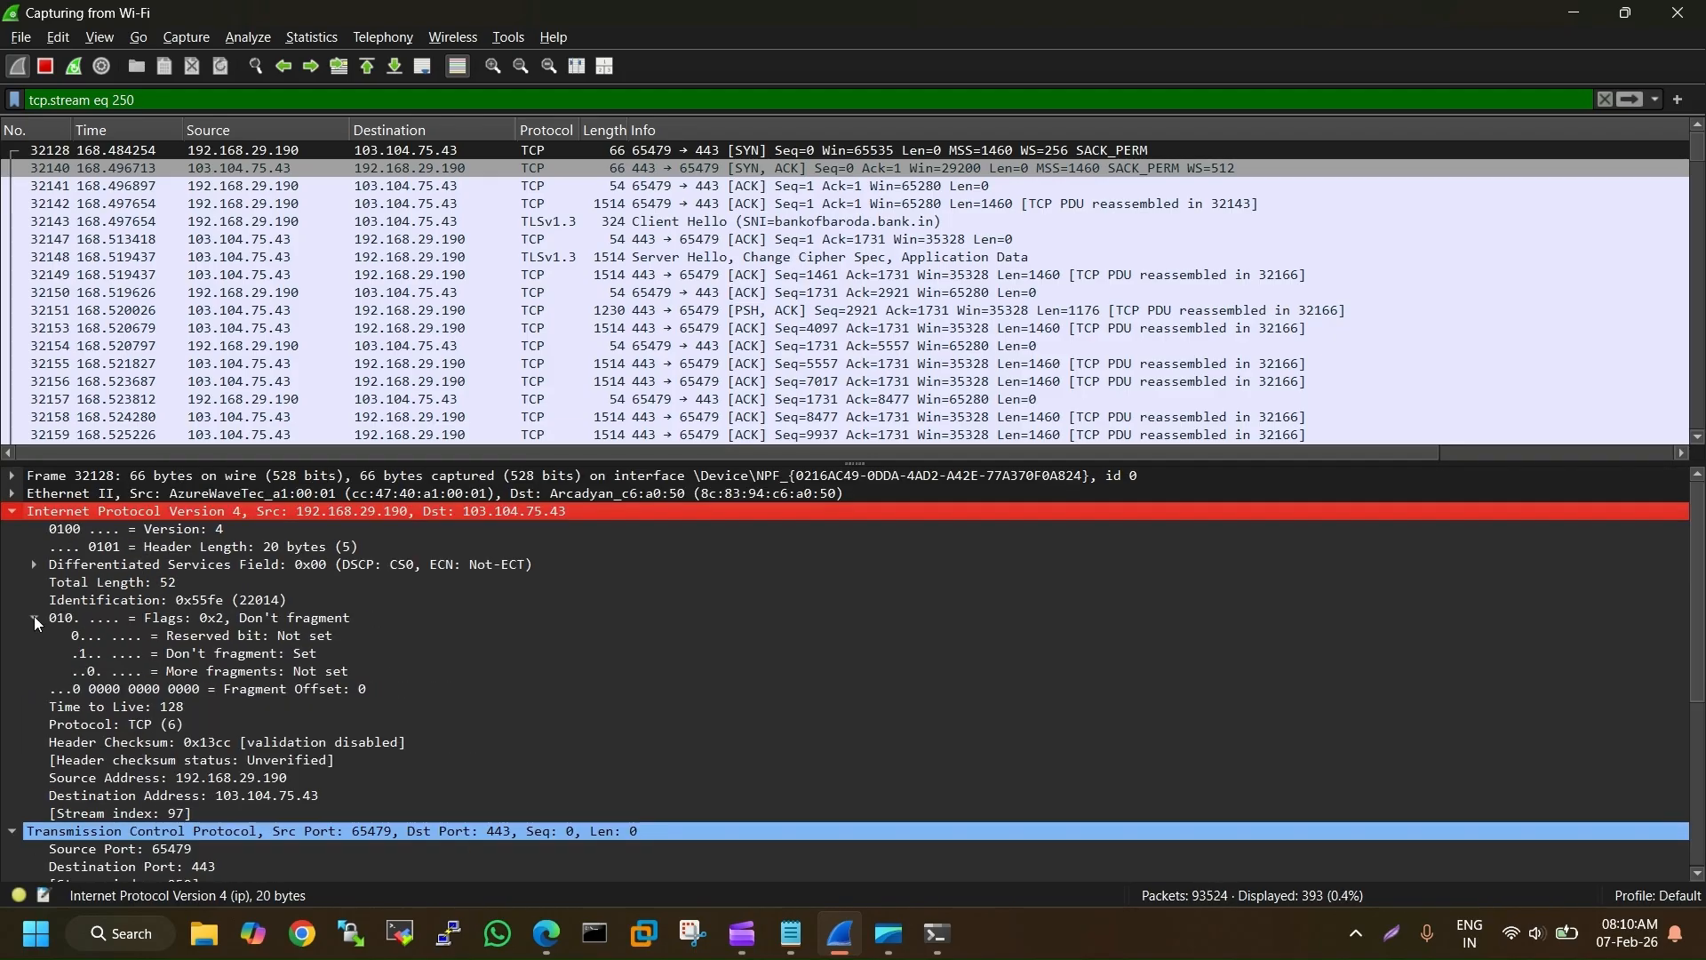
{"action": "left_click", "coordinate": [186, 658]}
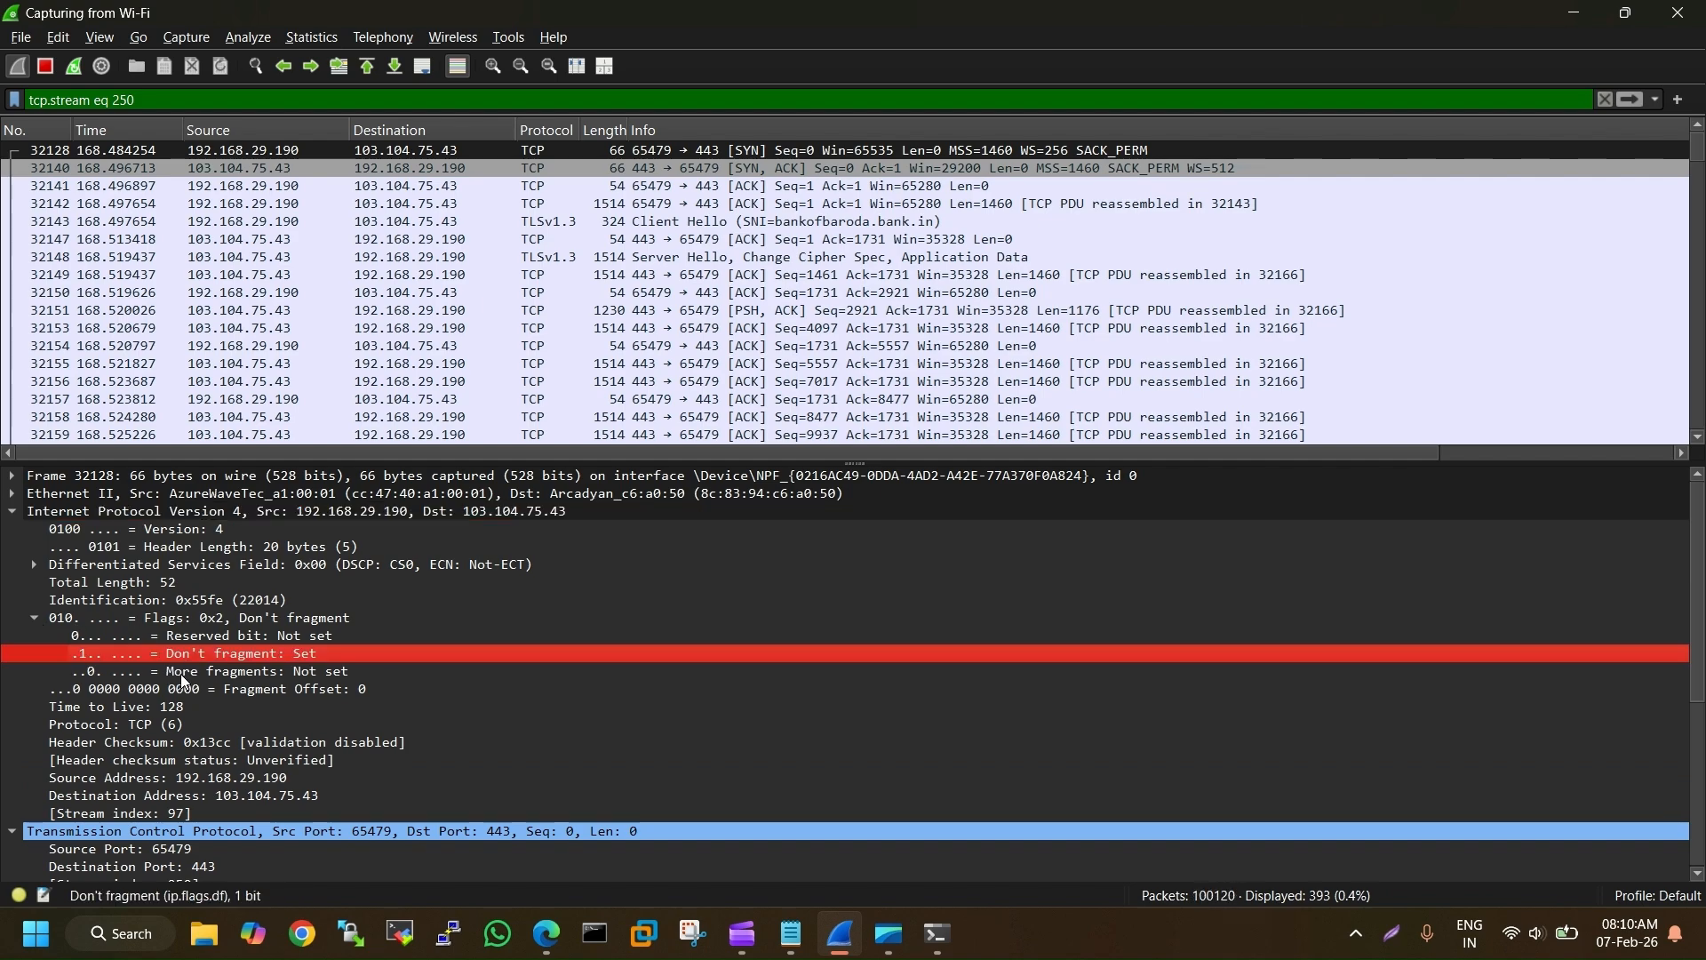
{"action": "left_click", "coordinate": [158, 637]}
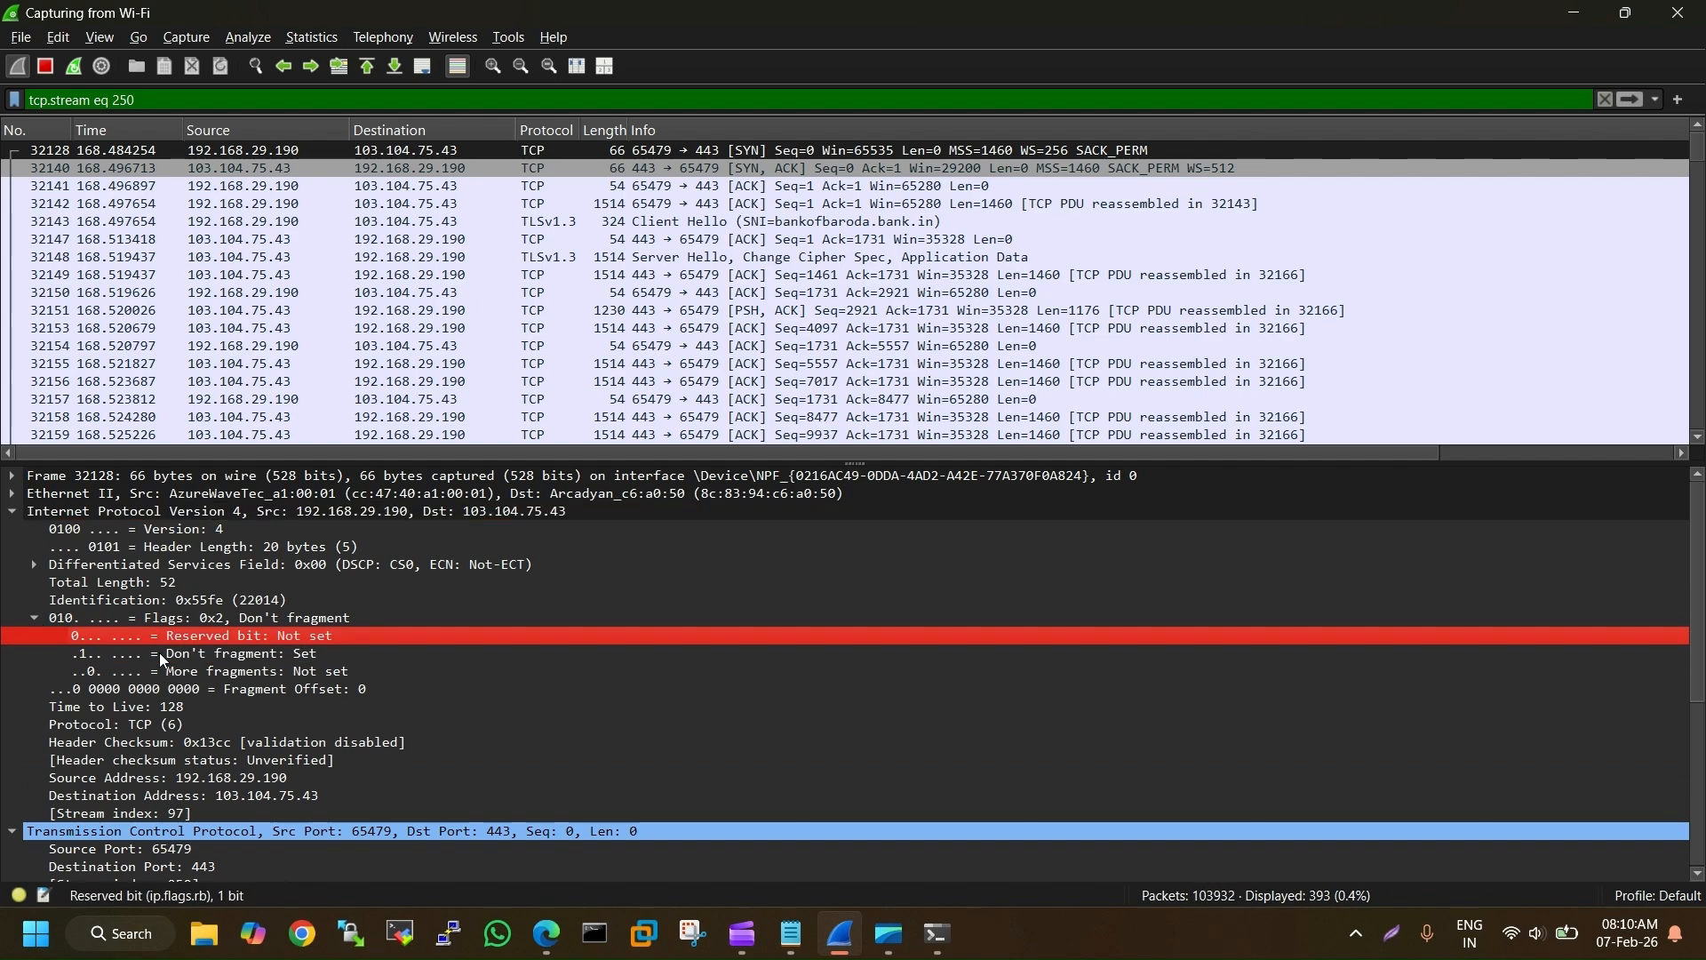
{"action": "left_click", "coordinate": [33, 564]}
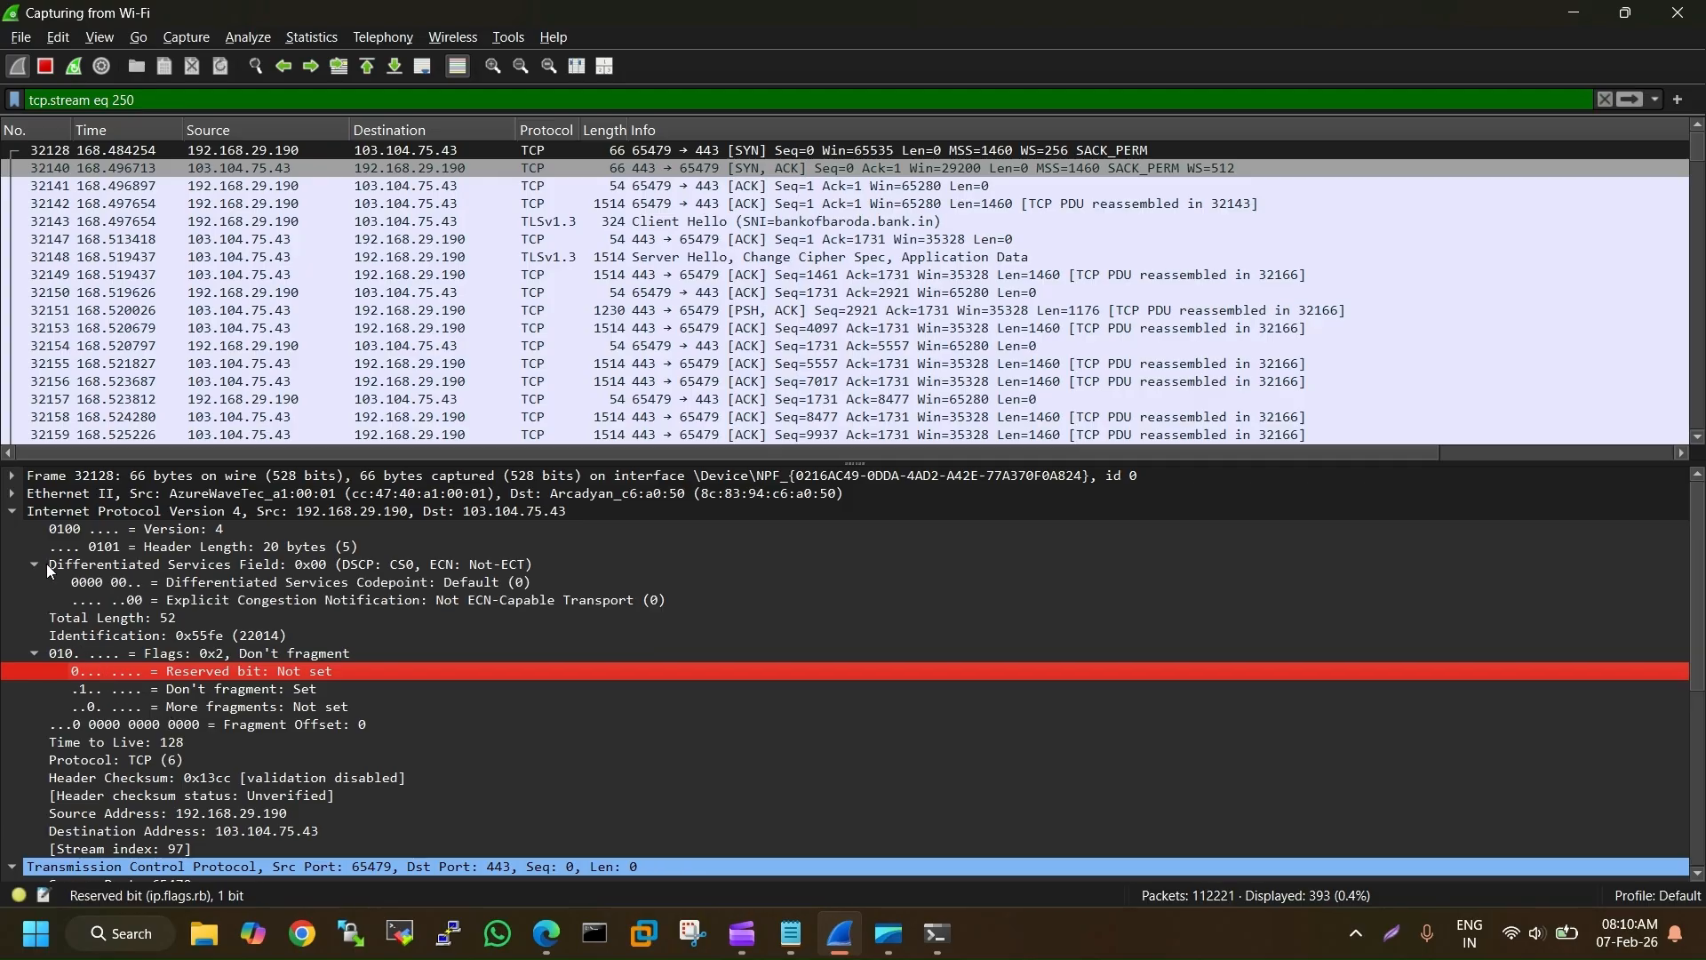
{"action": "scroll", "coordinate": [220, 706], "scroll_direction": "down", "scroll_amount": 5}
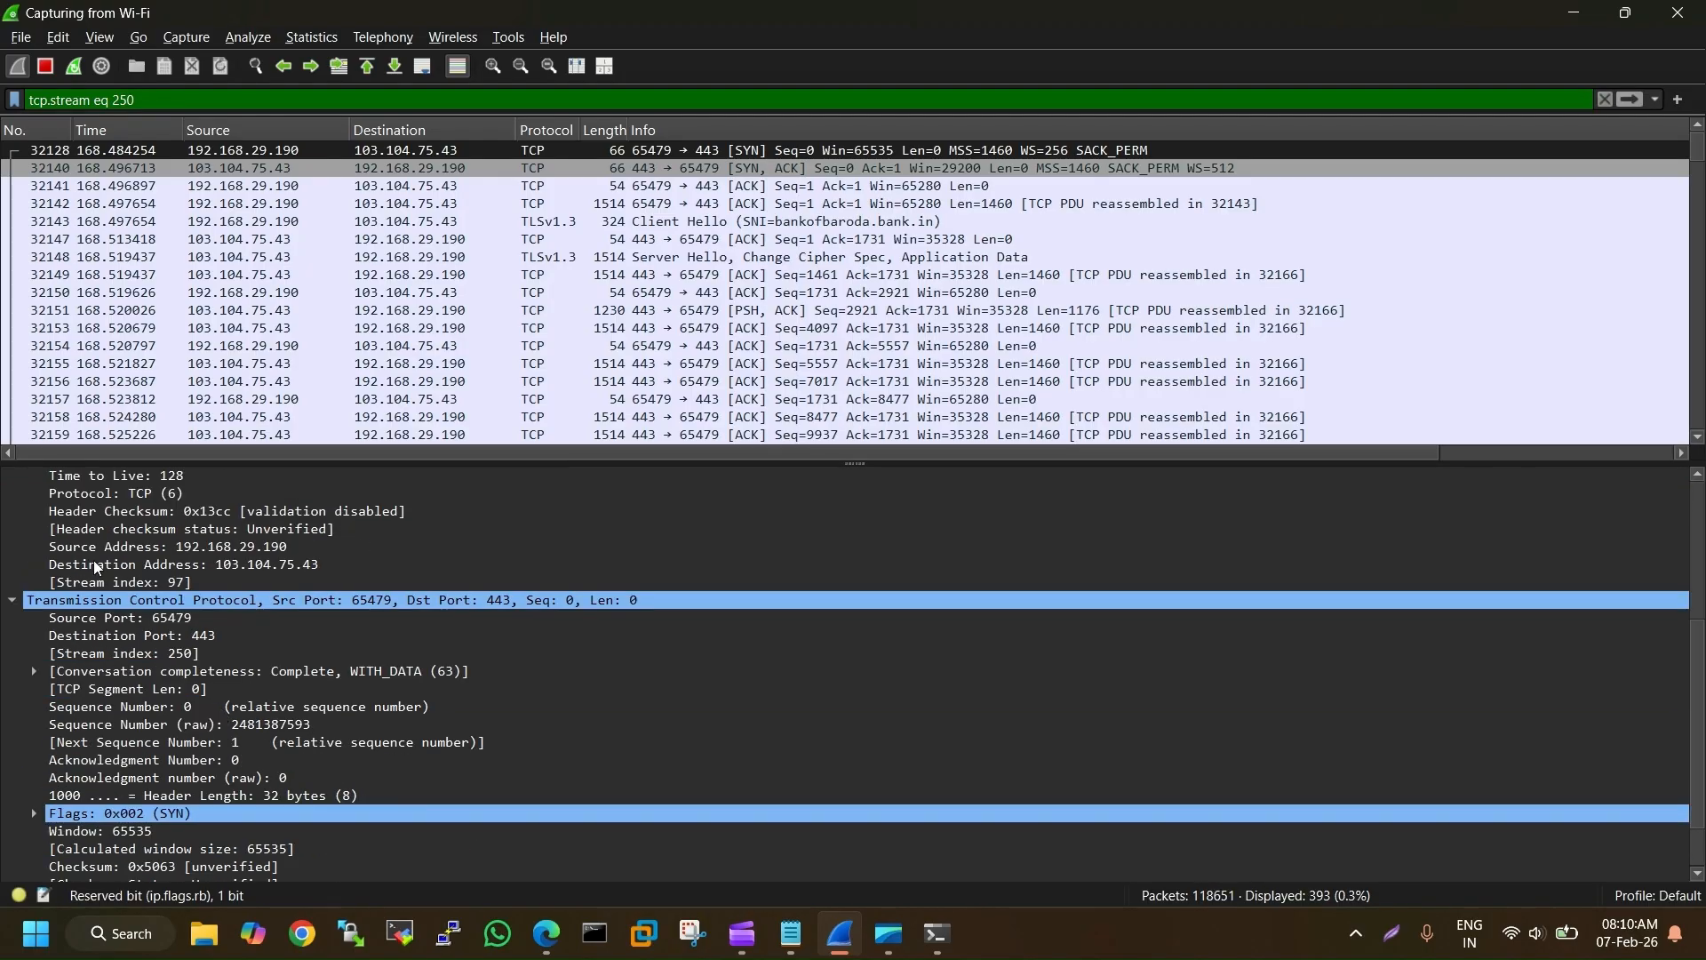
{"action": "scroll", "coordinate": [57, 613], "scroll_direction": "up", "scroll_amount": 3}
{"action": "scroll", "coordinate": [9, 563], "scroll_direction": "up", "scroll_amount": 2}
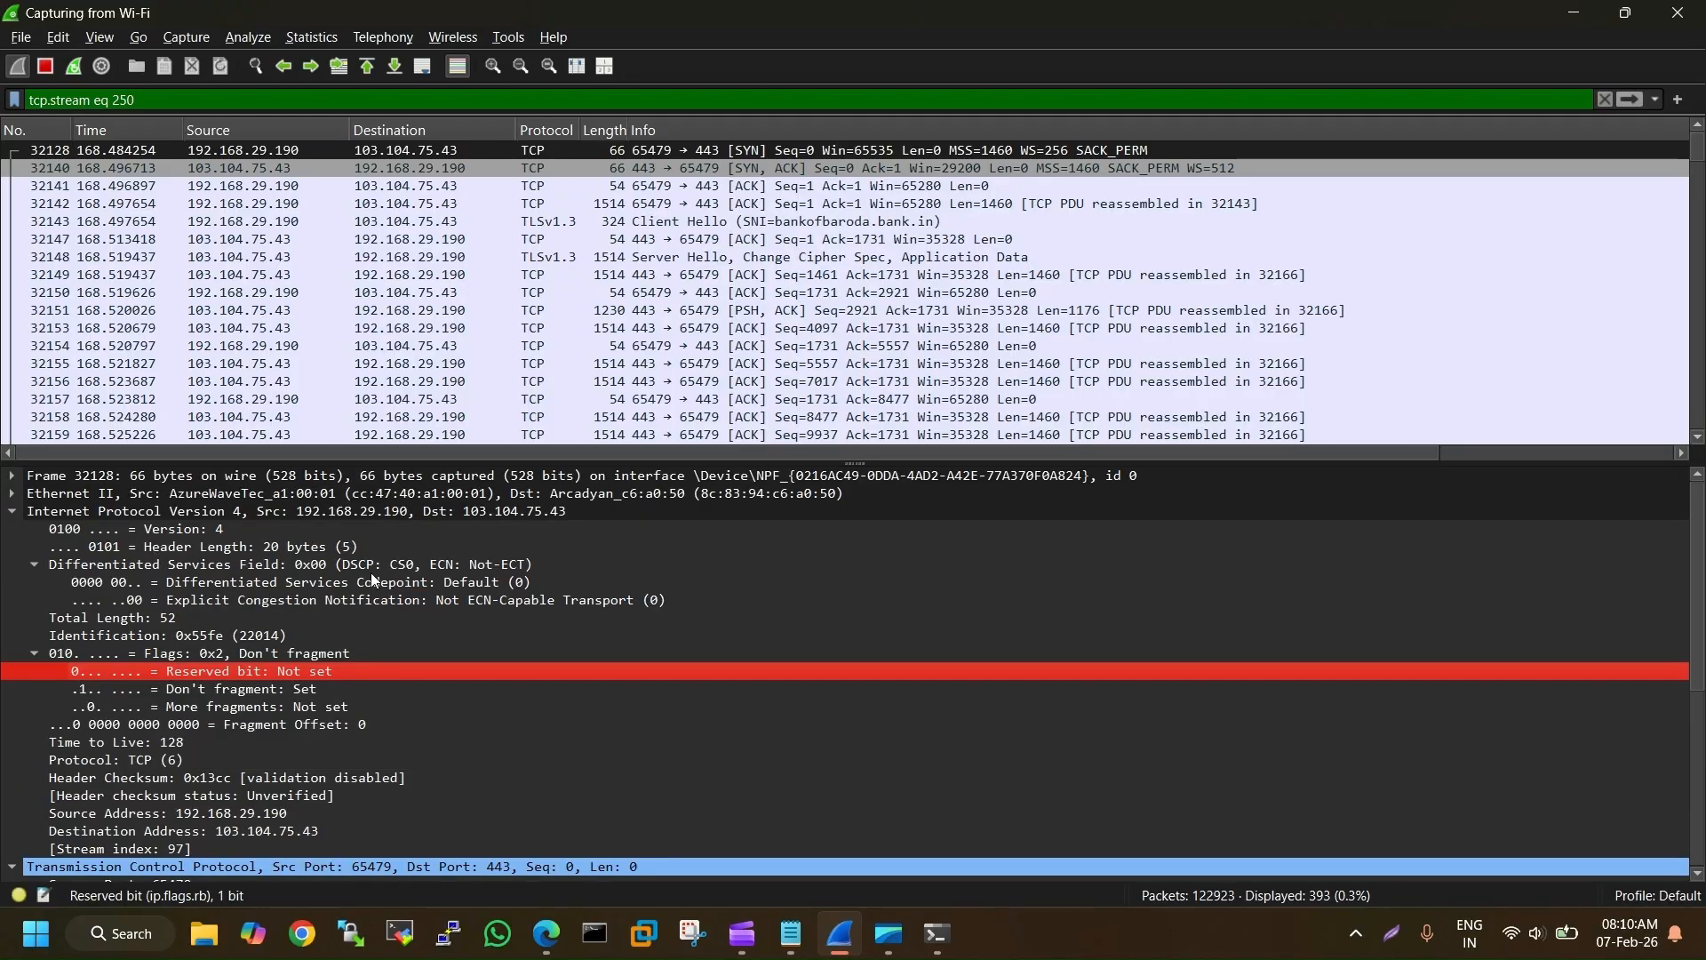
Collapse the IPv4 header, then expand the TCP conversation completeness and Flags fields of the SYN packet
{"action": "left_click", "coordinate": [11, 512]}
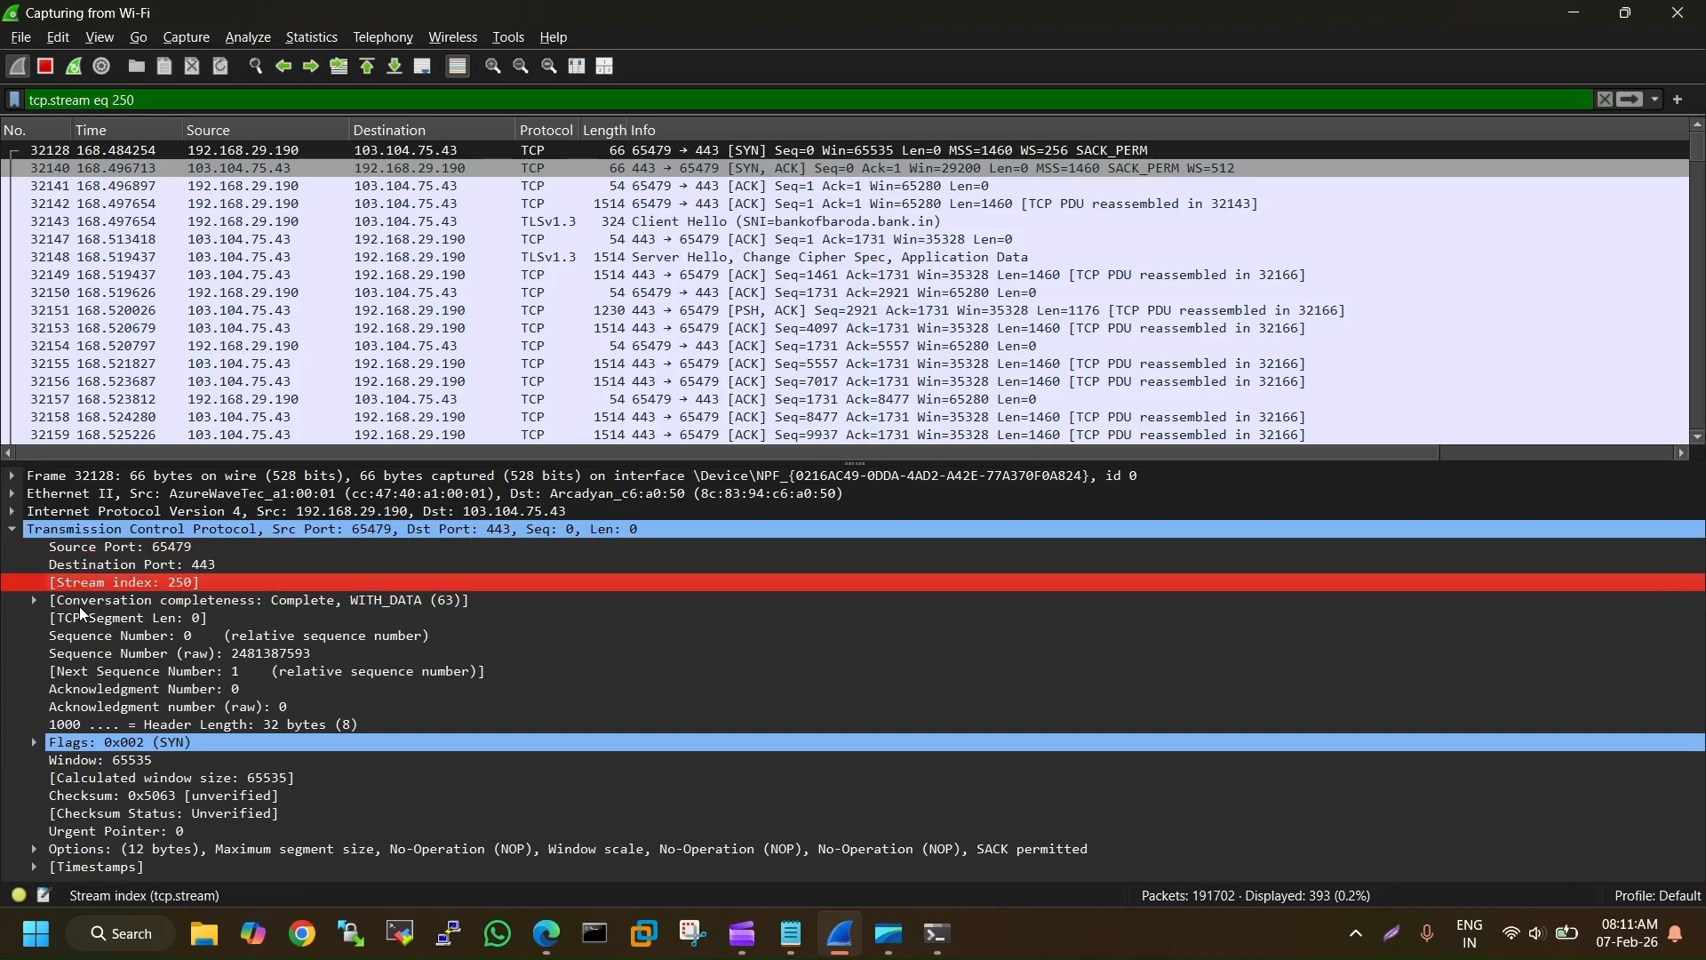
{"action": "left_click", "coordinate": [30, 604]}
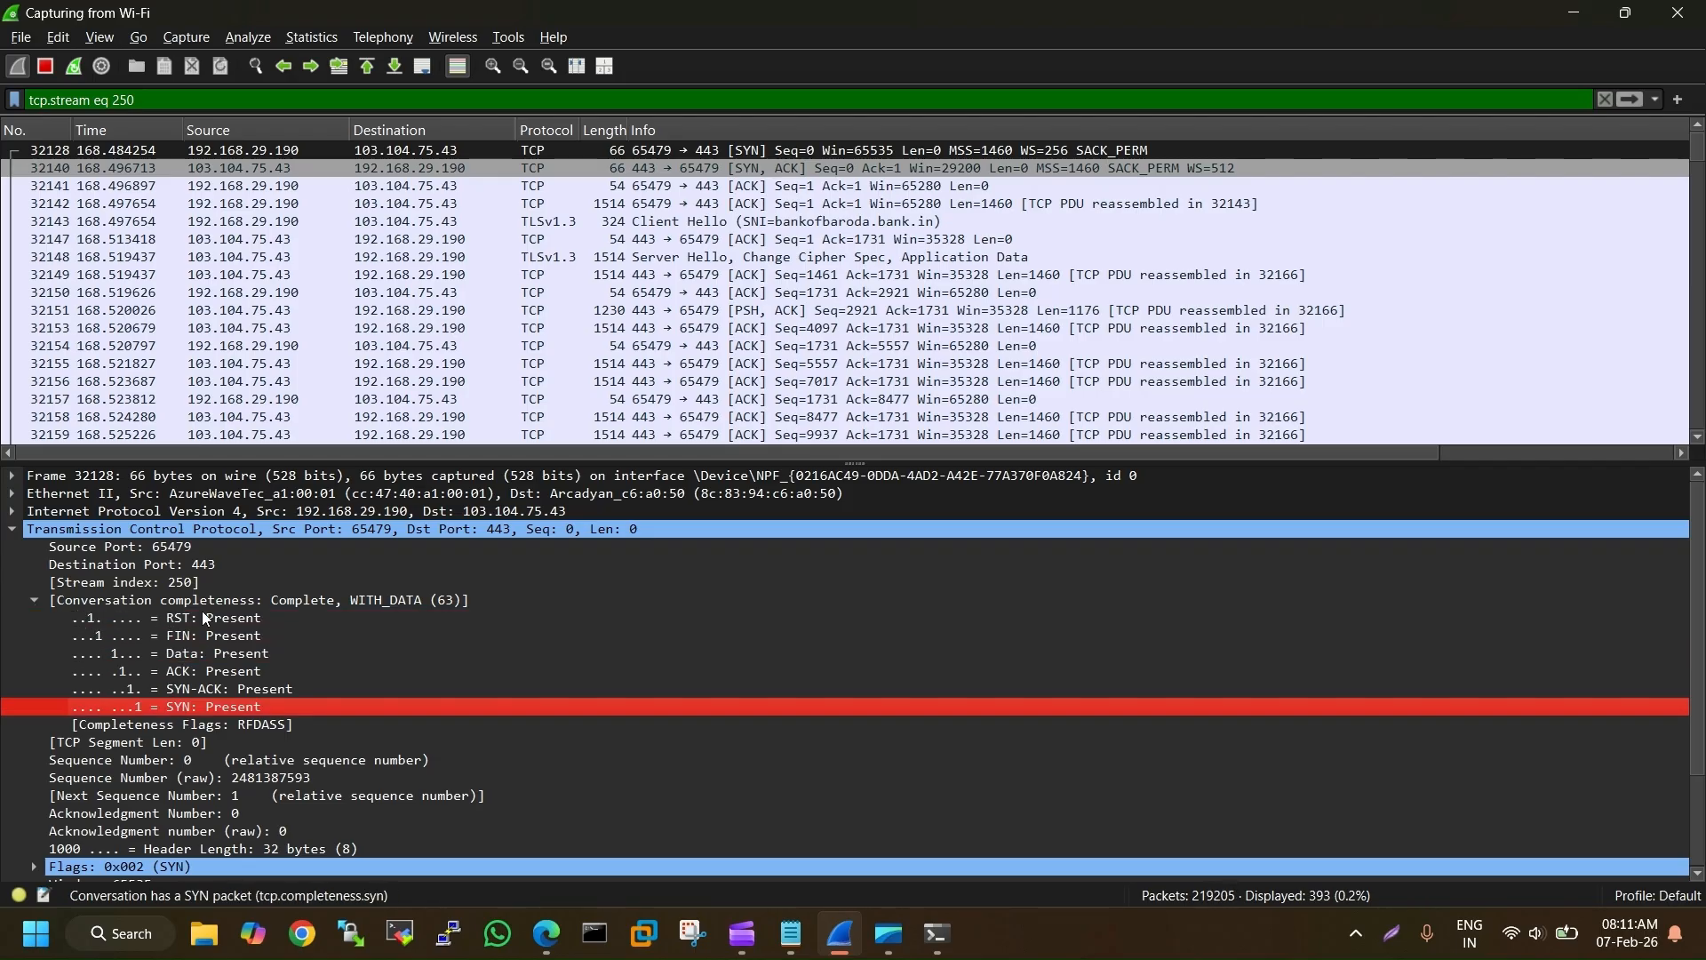
{"action": "scroll", "coordinate": [204, 622], "scroll_direction": "down", "scroll_amount": 2}
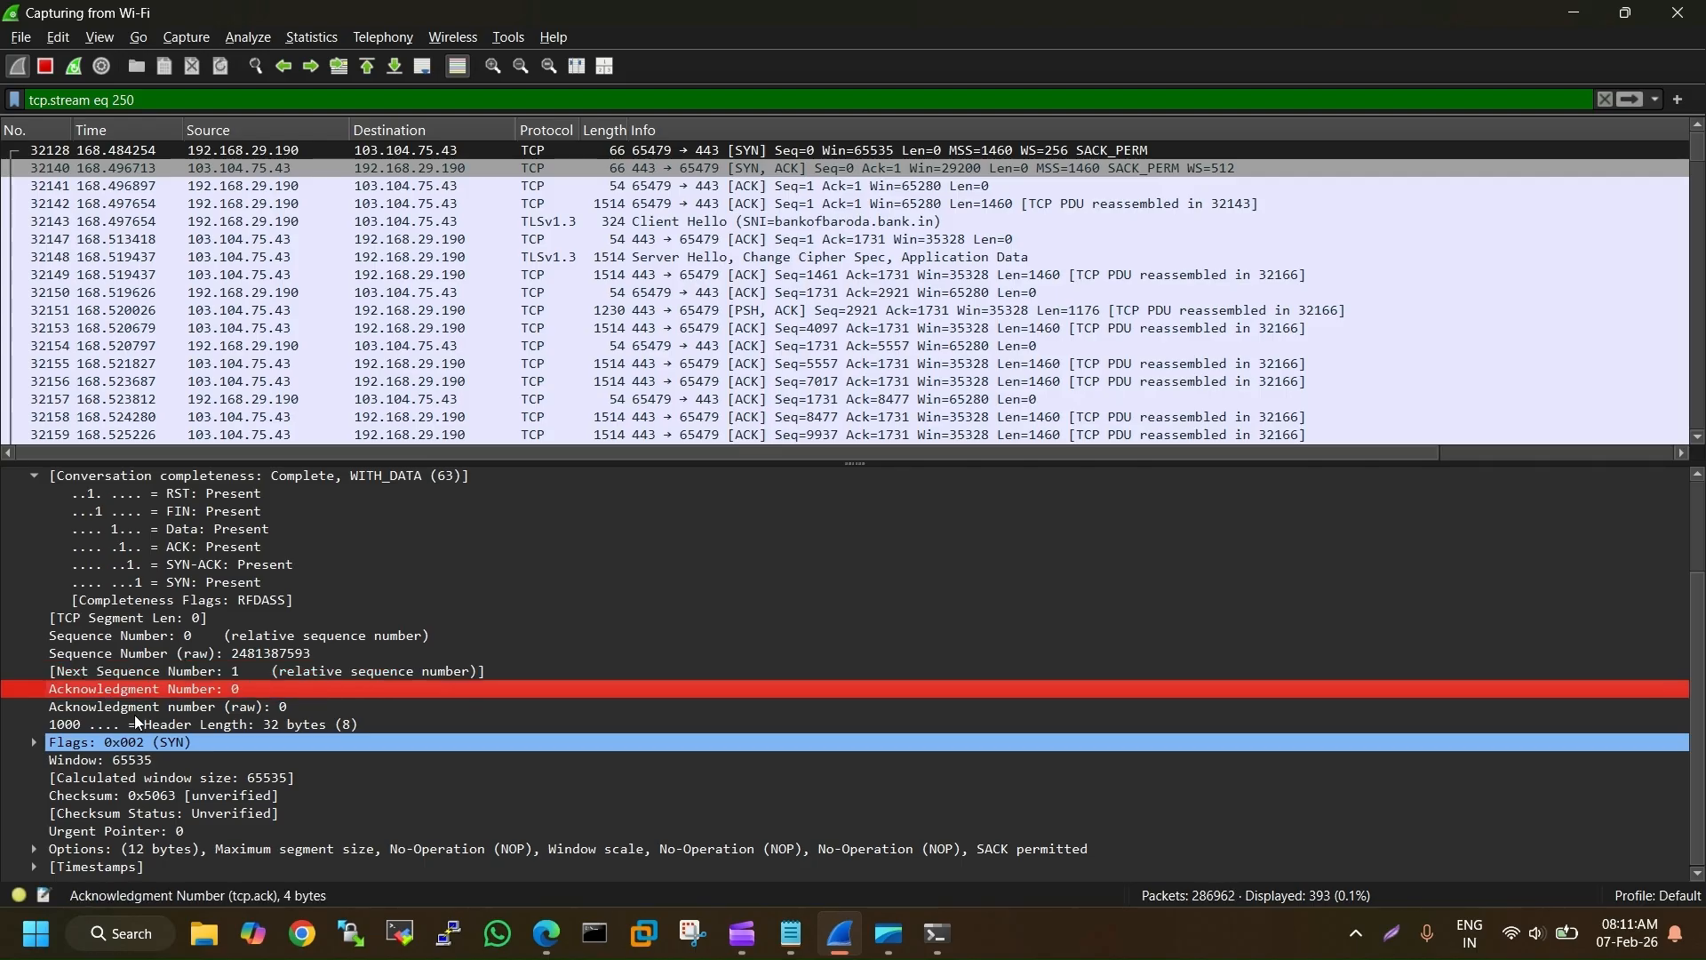
{"action": "left_click", "coordinate": [36, 741]}
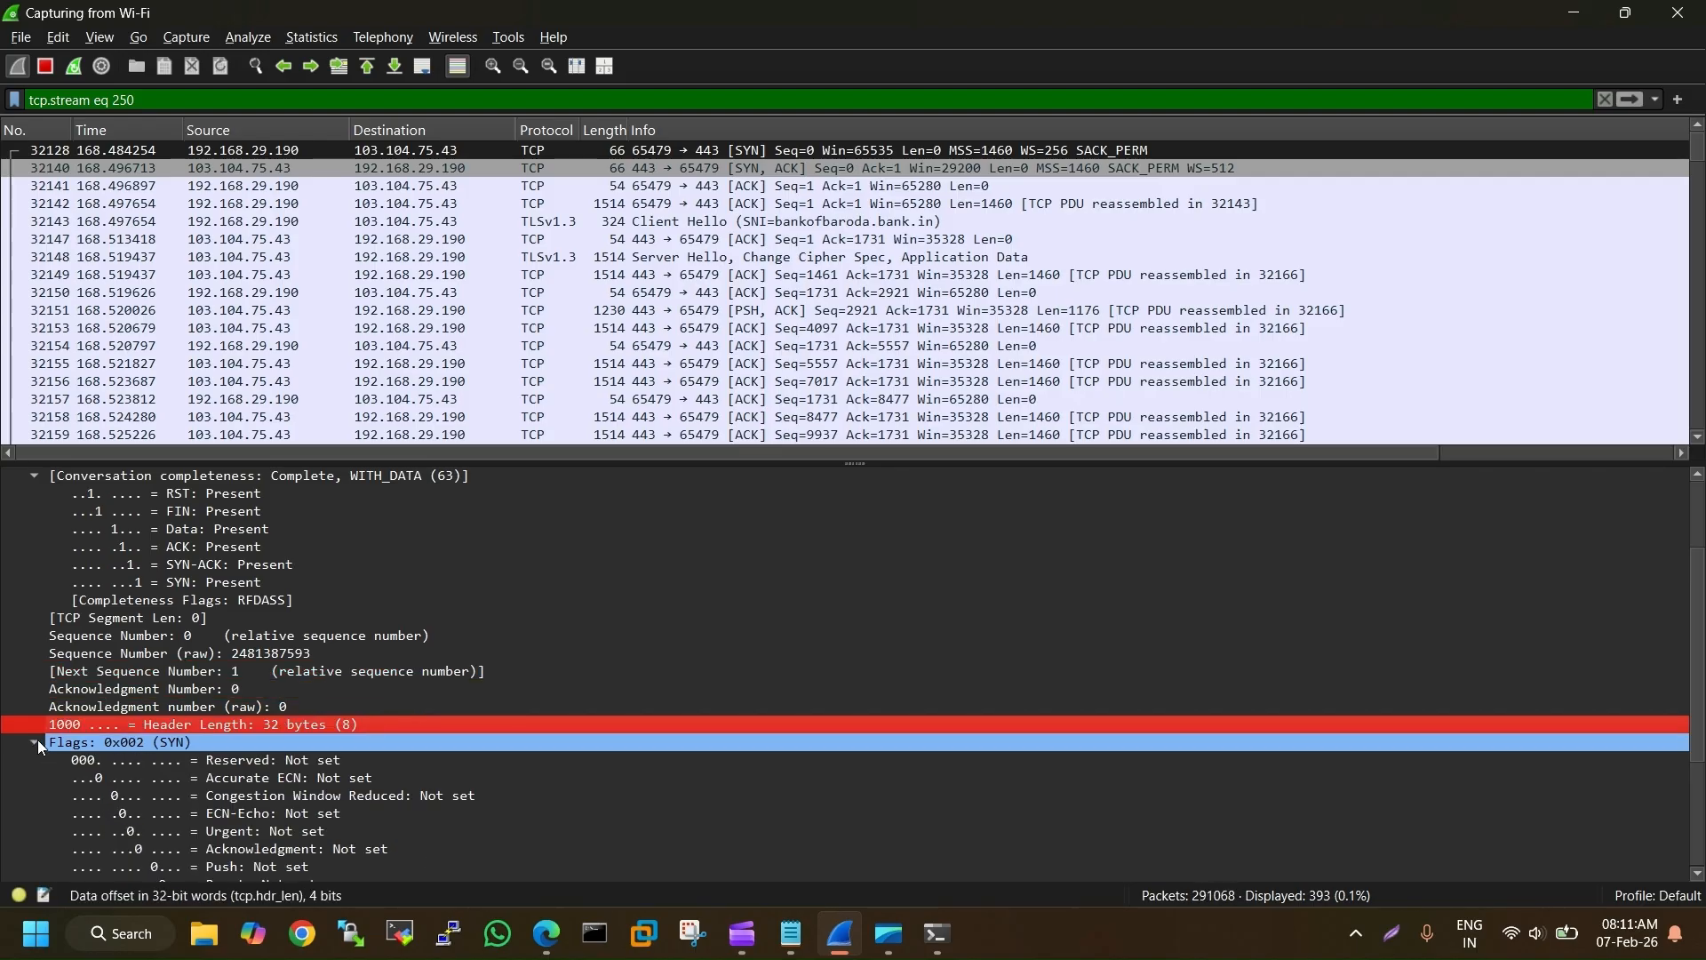
Examine the flag bits of the SYN packet's TCP header, including the Syn and Acknowledgment bits
{"action": "scroll", "coordinate": [116, 723], "scroll_direction": "down", "scroll_amount": 2}
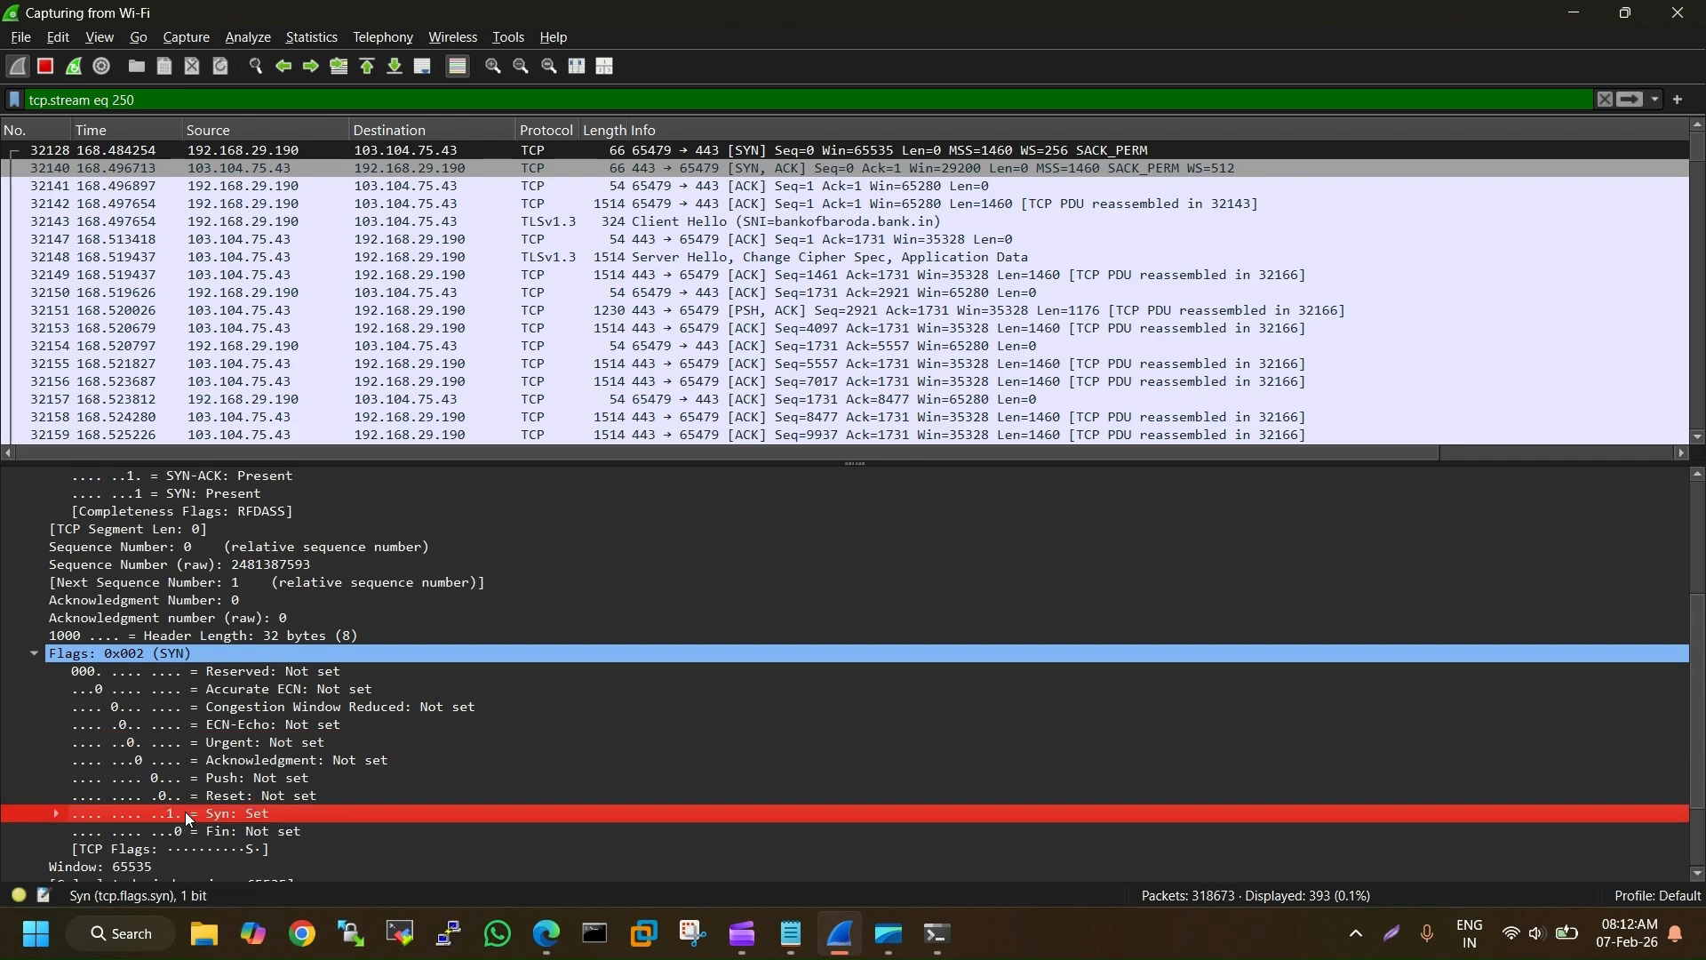
{"action": "scroll", "coordinate": [279, 713], "scroll_direction": "down", "scroll_amount": 2}
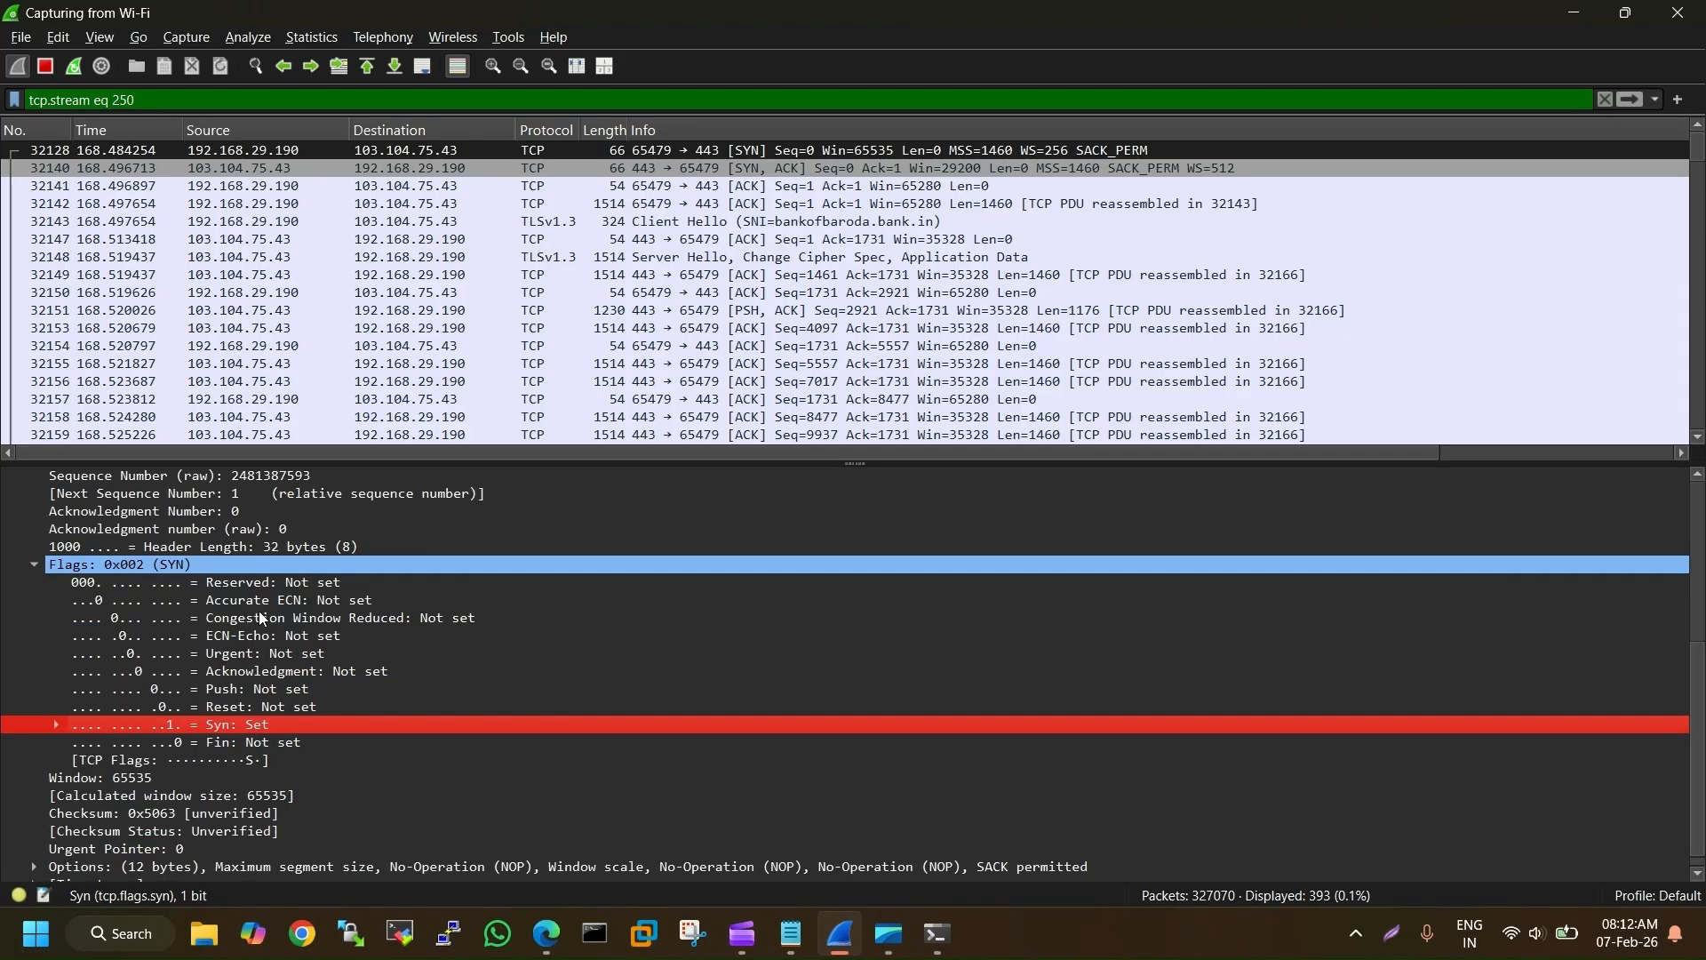
{"action": "left_click", "coordinate": [238, 676]}
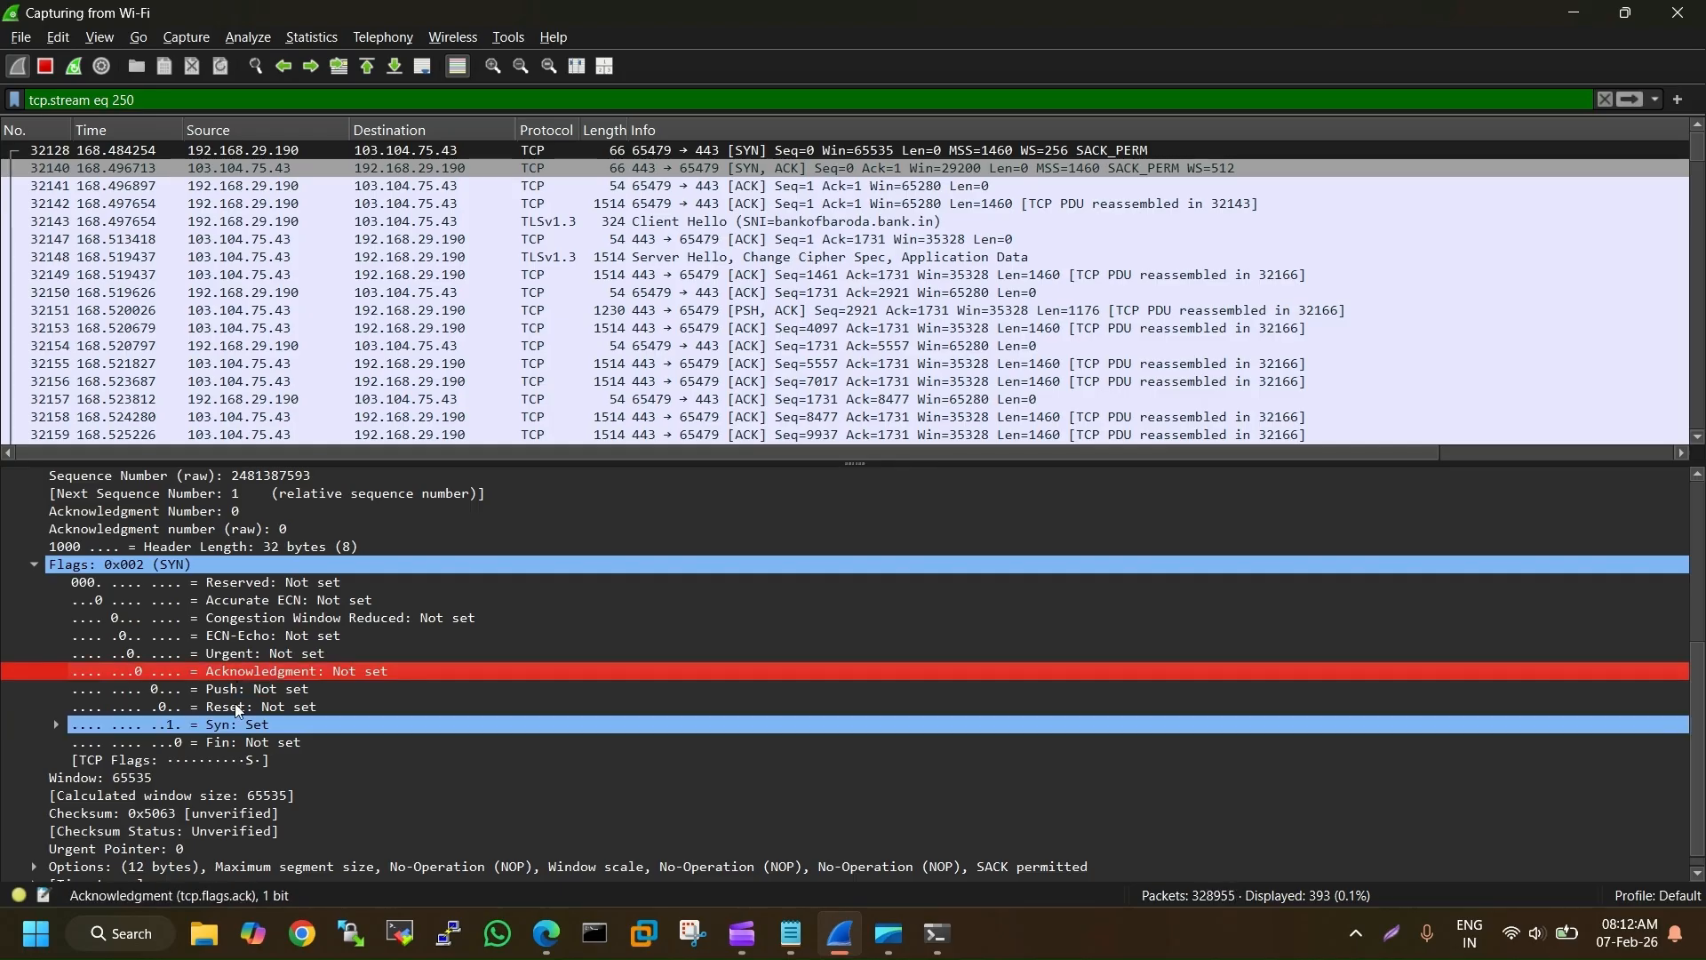
{"action": "scroll", "coordinate": [238, 722], "scroll_direction": "down", "scroll_amount": 1}
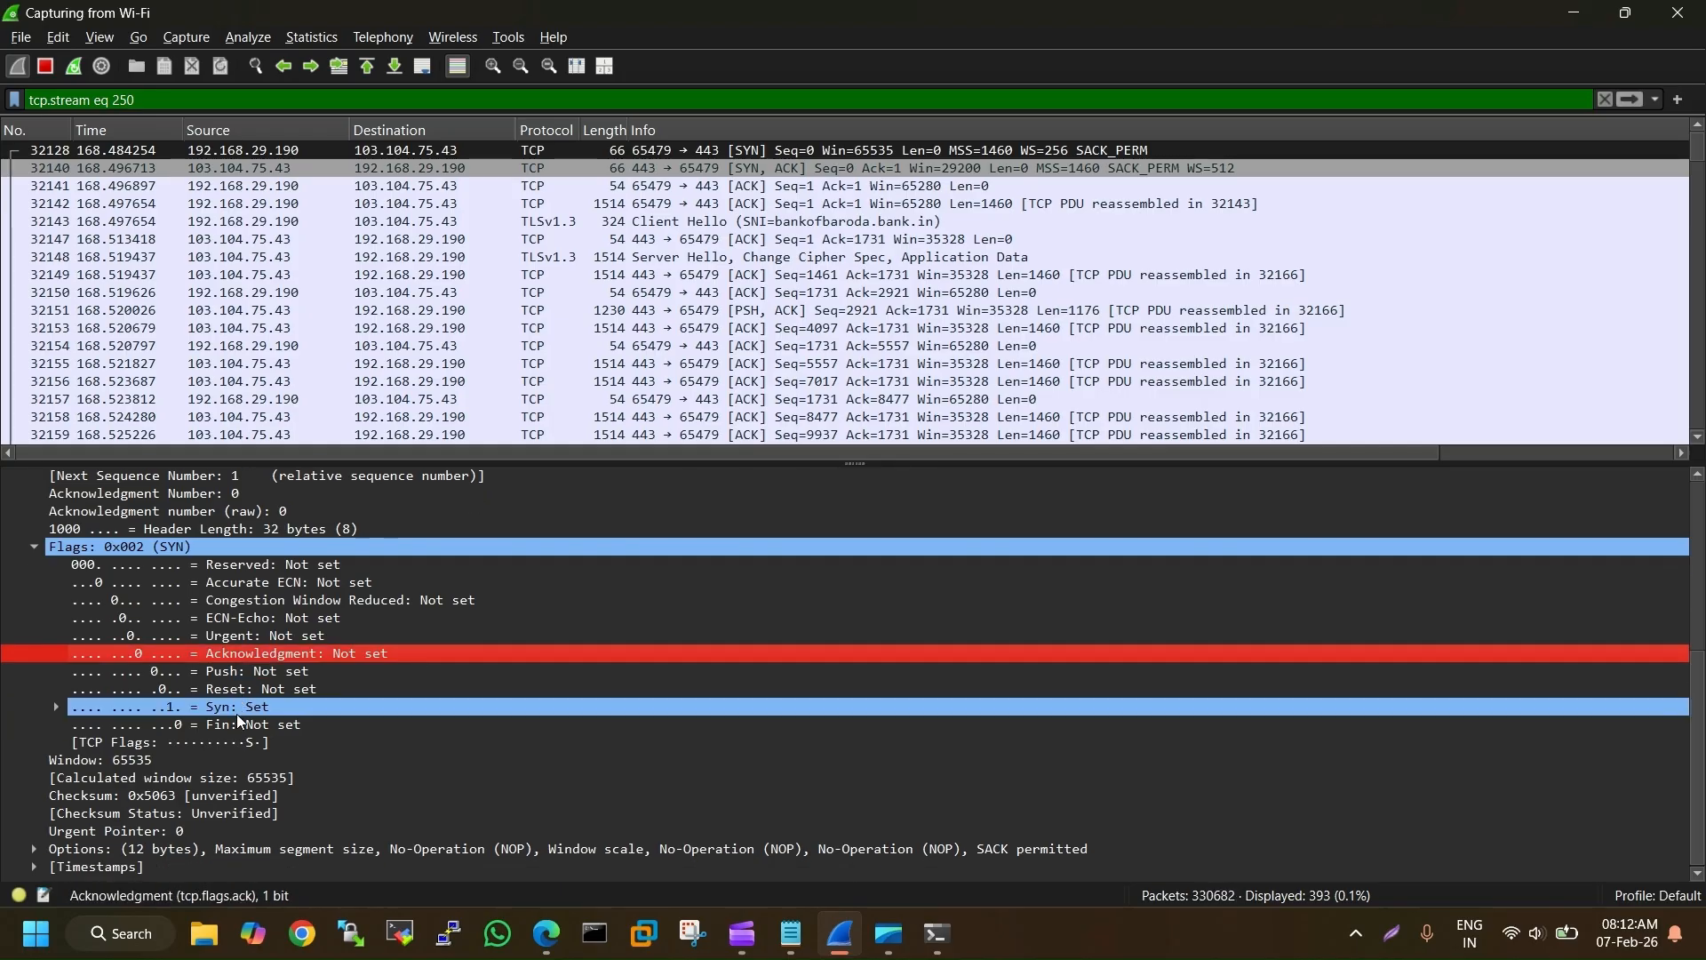
Examine the SYN packet's window, calculated window size, checksum, checksum status and urgent pointer fields
{"action": "left_click", "coordinate": [82, 763]}
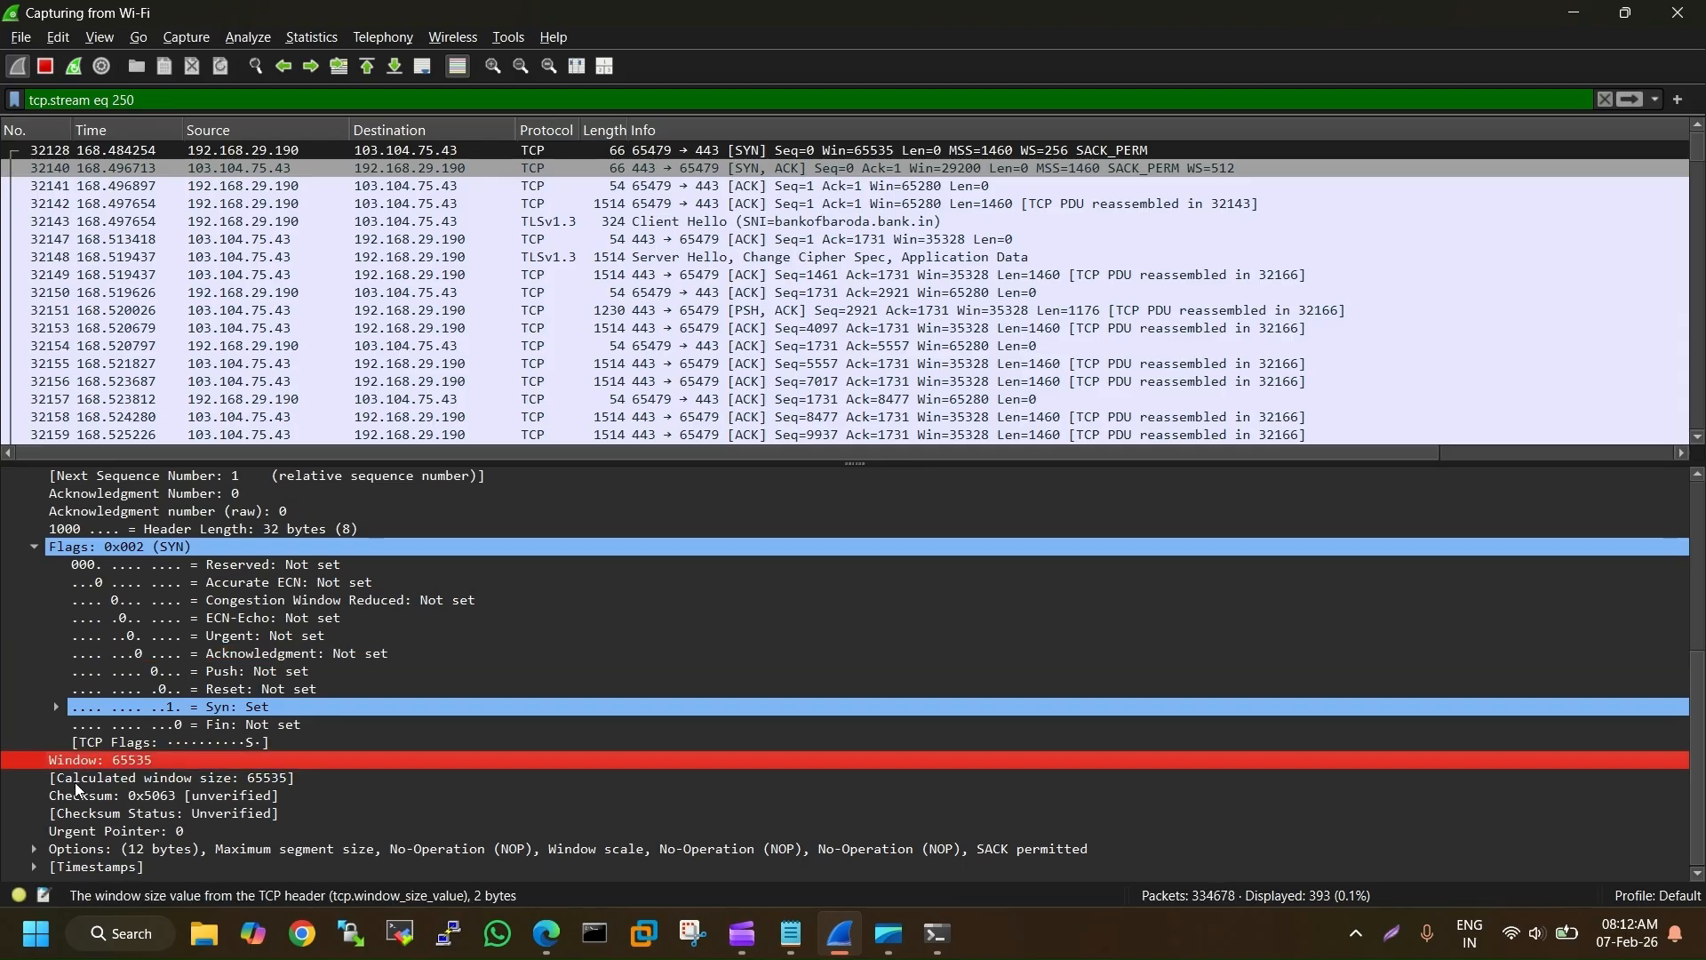
{"action": "left_click", "coordinate": [76, 783]}
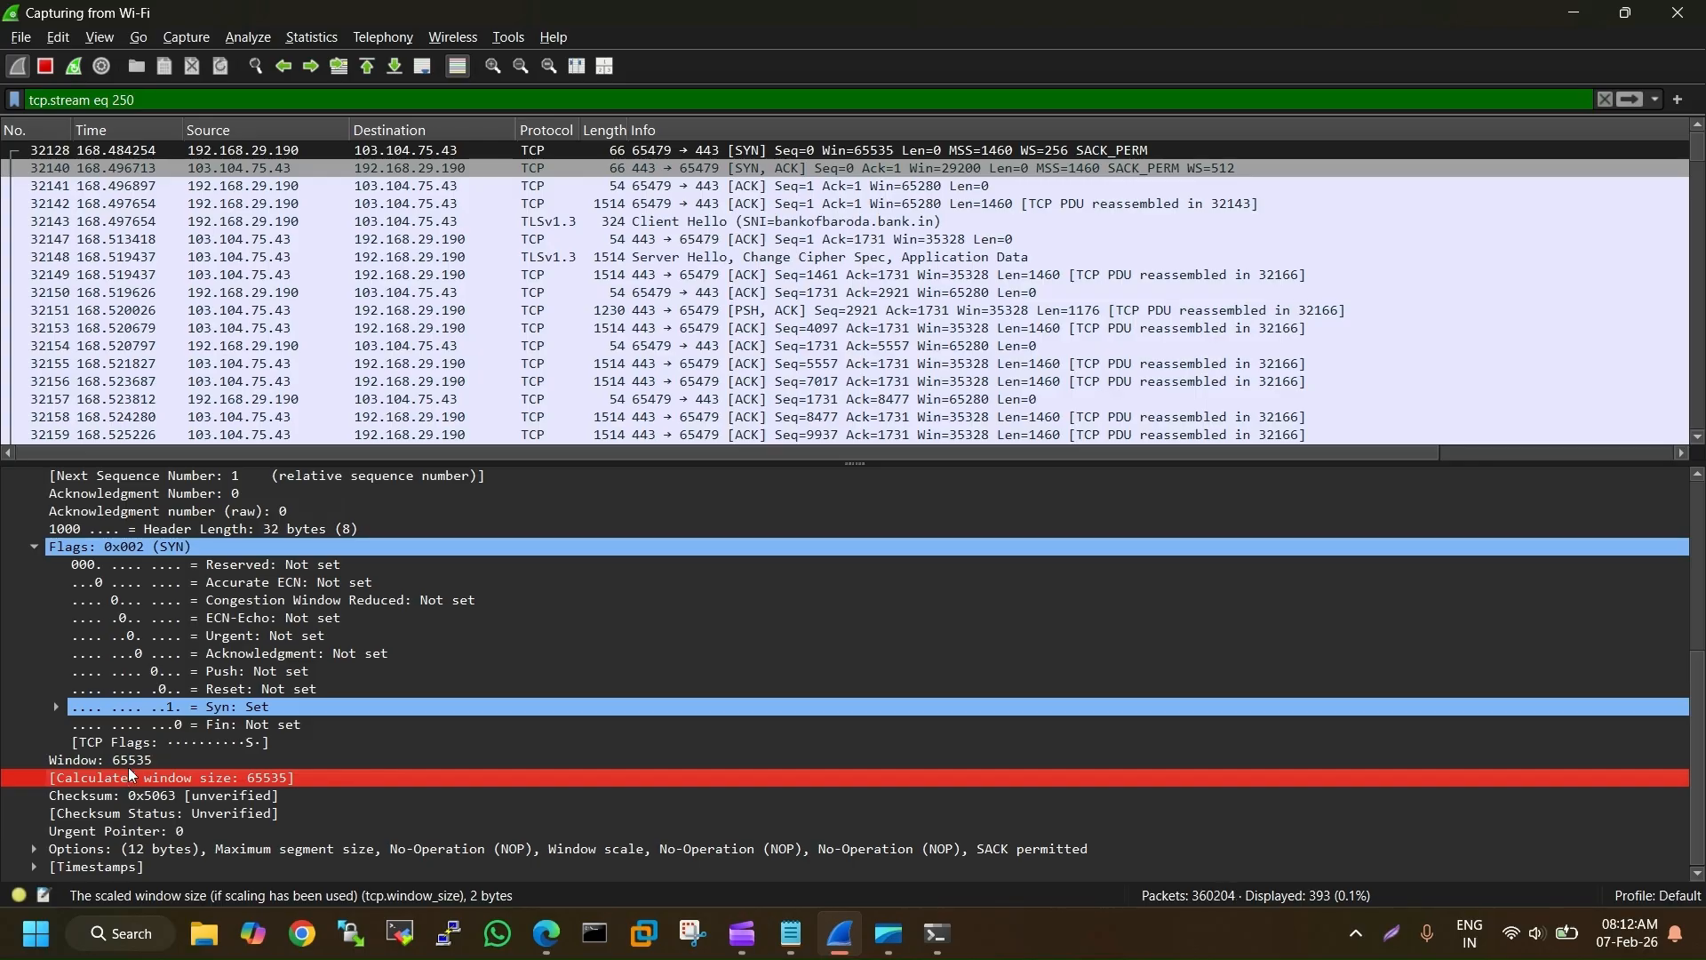
{"action": "key", "text": "Up"}
{"action": "left_click", "coordinate": [132, 782]}
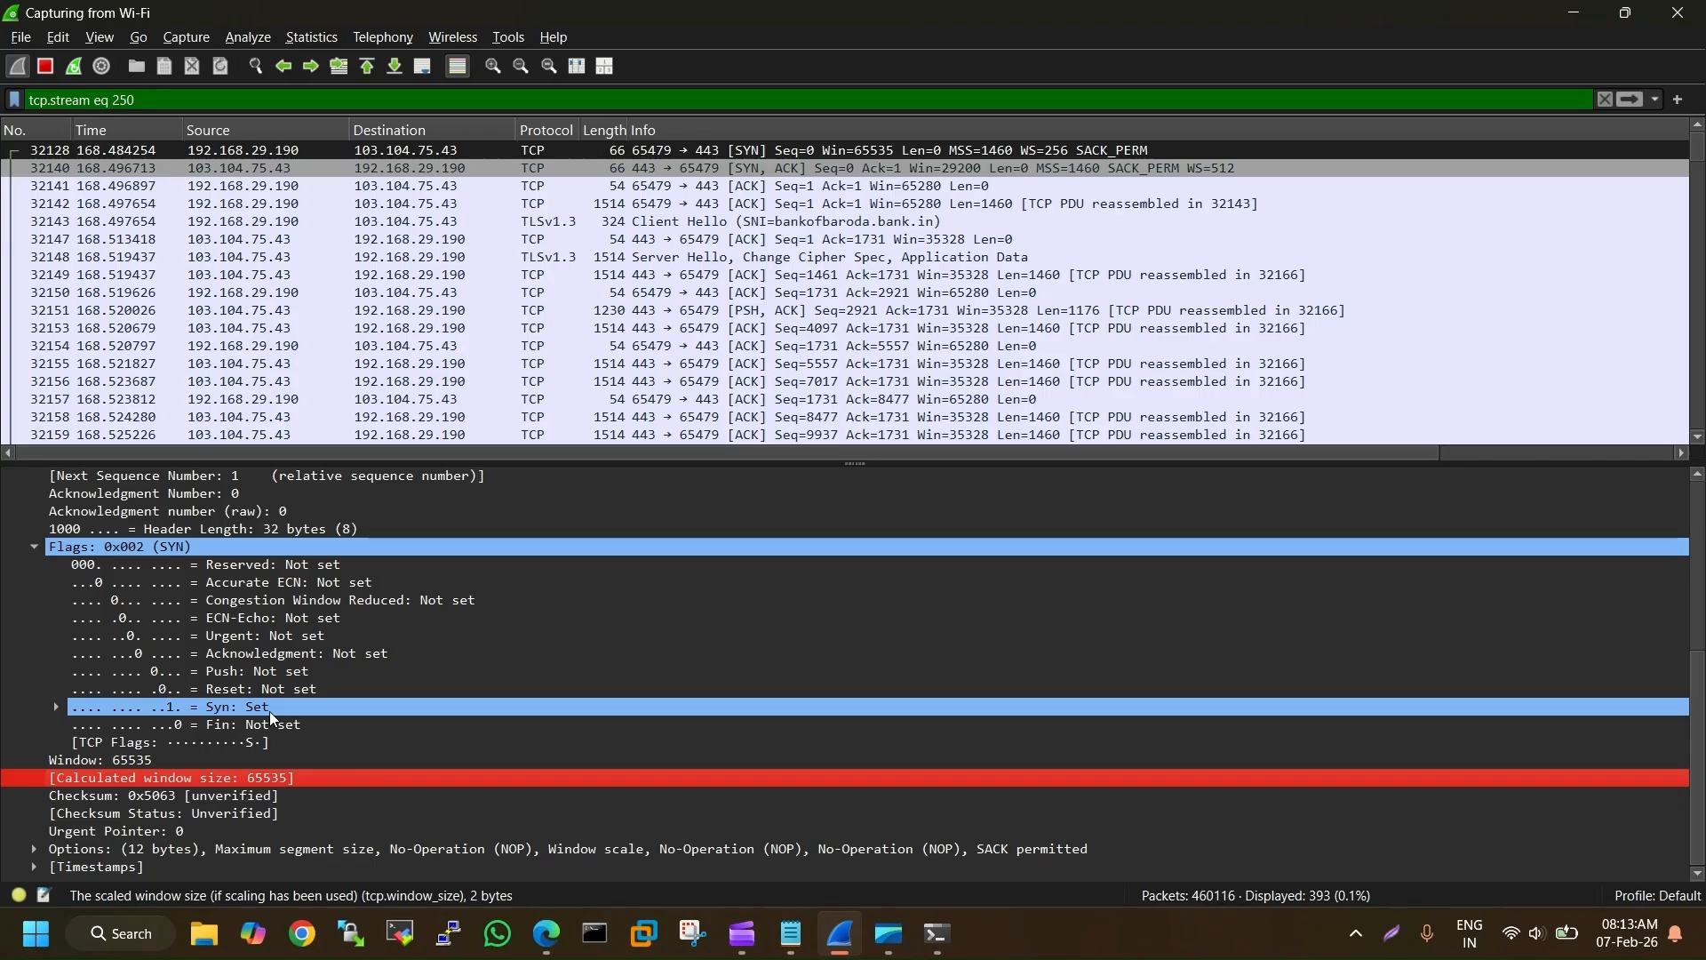
{"action": "left_click", "coordinate": [120, 797]}
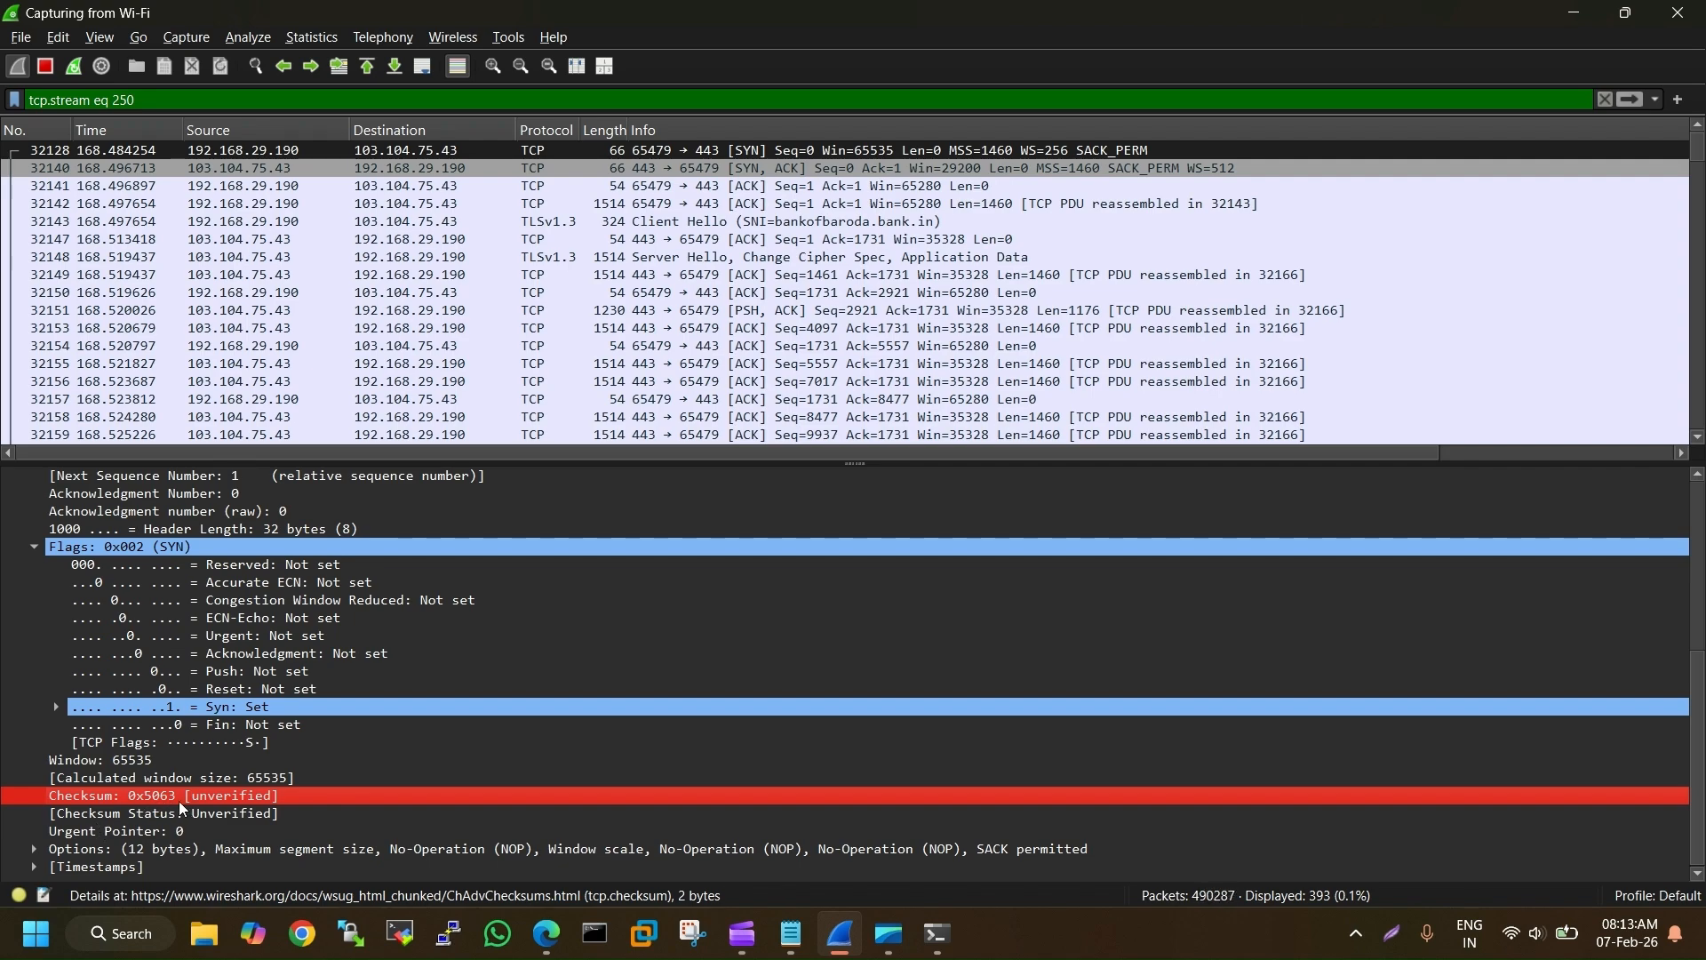
{"action": "left_click", "coordinate": [149, 817]}
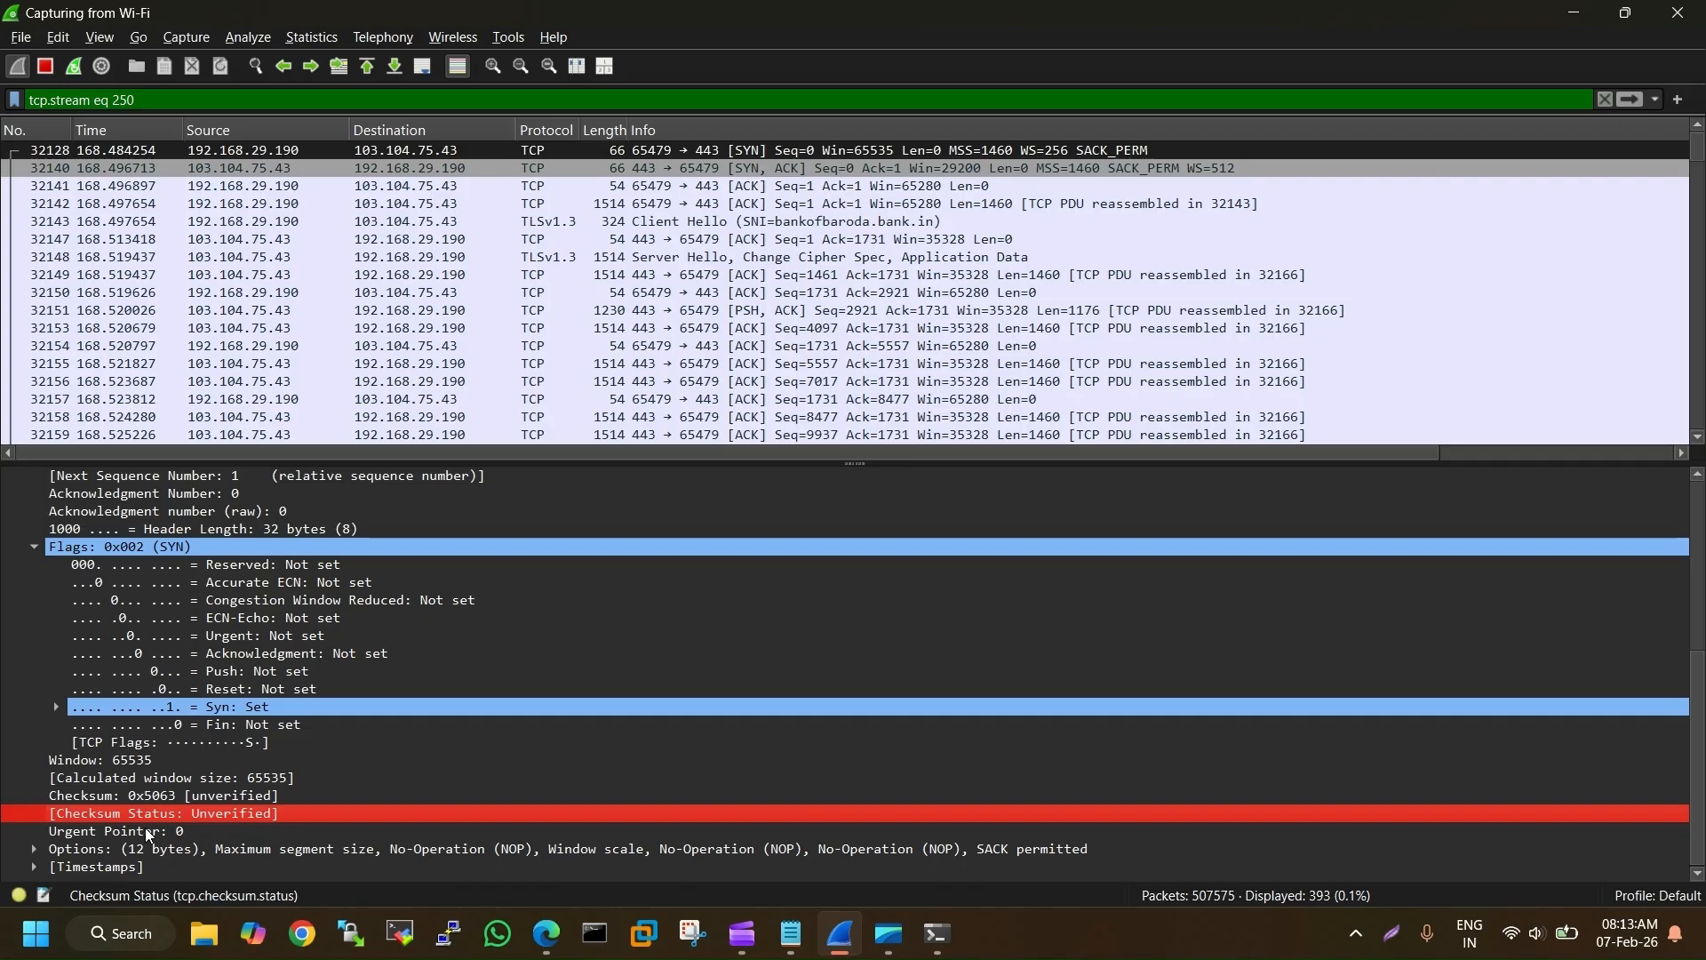
{"action": "left_click", "coordinate": [157, 798]}
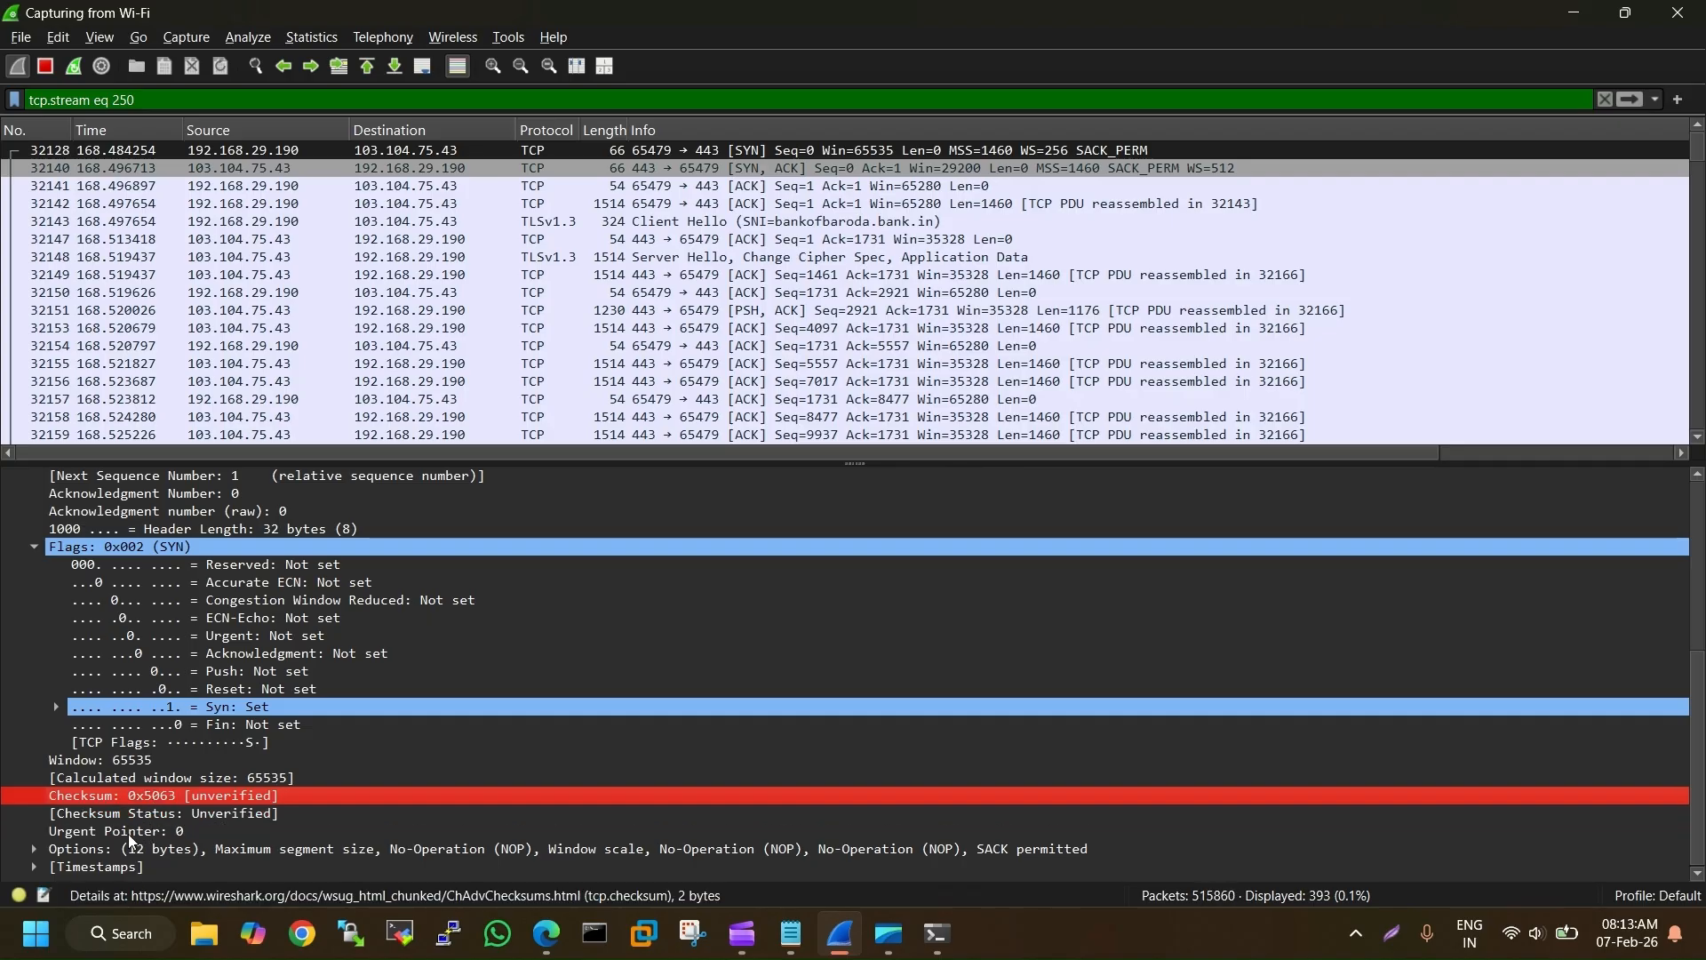
{"action": "left_click", "coordinate": [130, 833]}
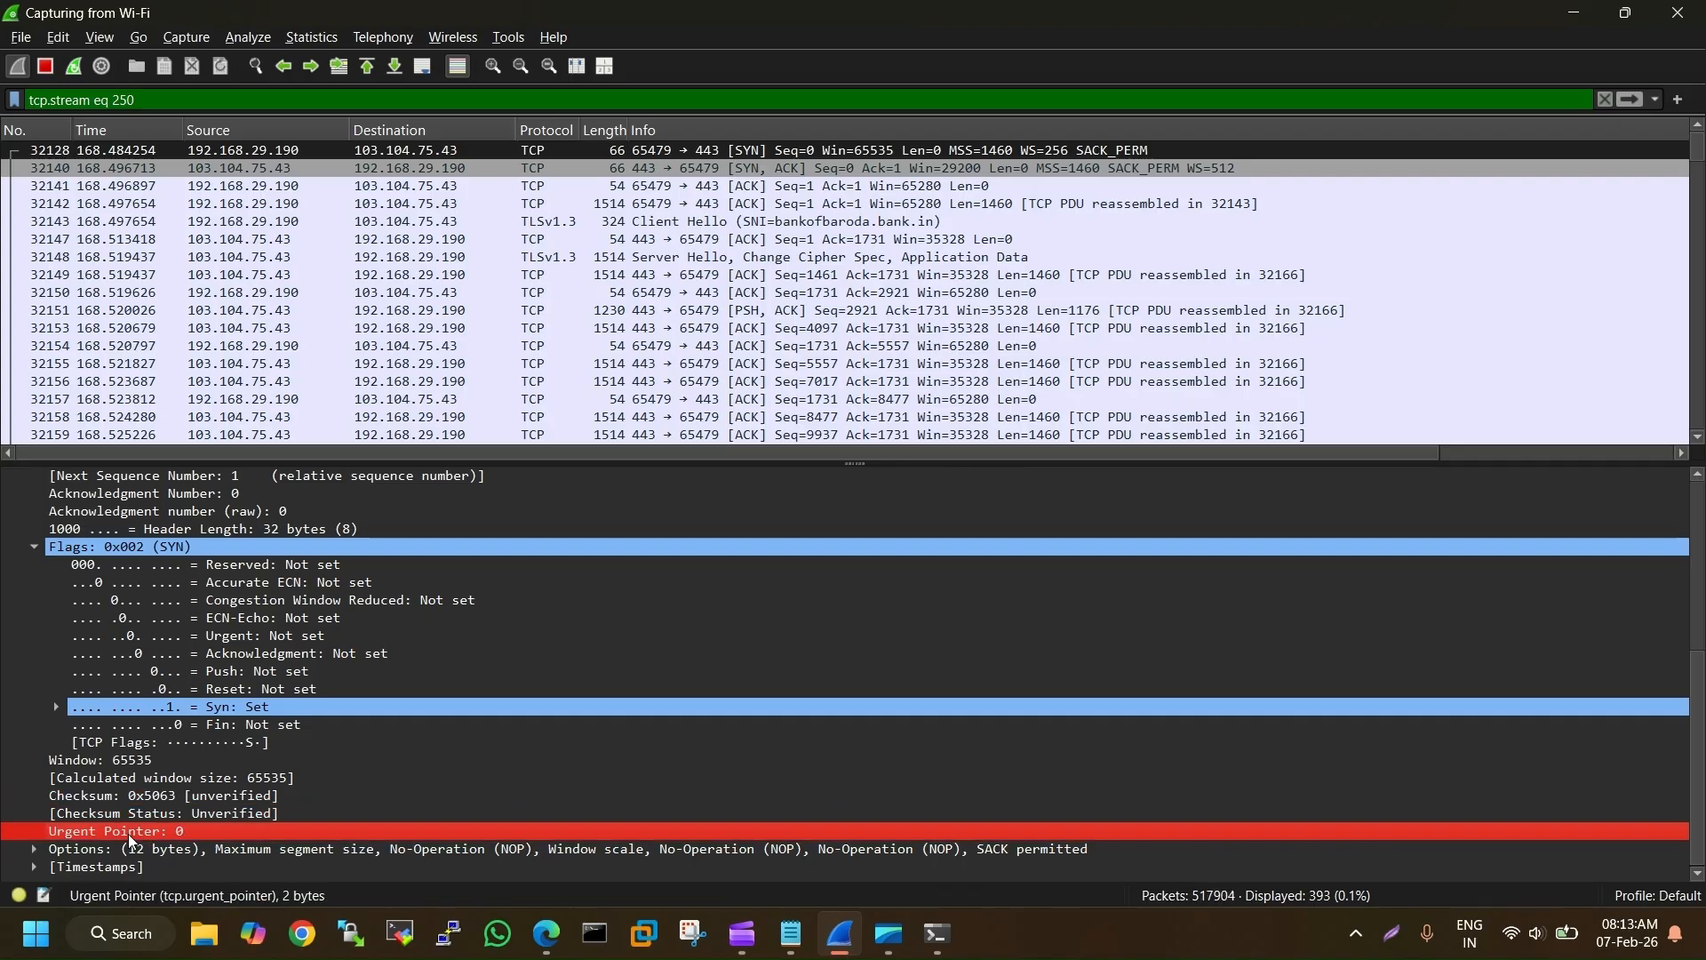
Expand the SYN packet's TCP Options and review the listed options alongside the flags
{"action": "left_click", "coordinate": [34, 849]}
{"action": "scroll", "coordinate": [49, 845], "scroll_direction": "down", "scroll_amount": 2}
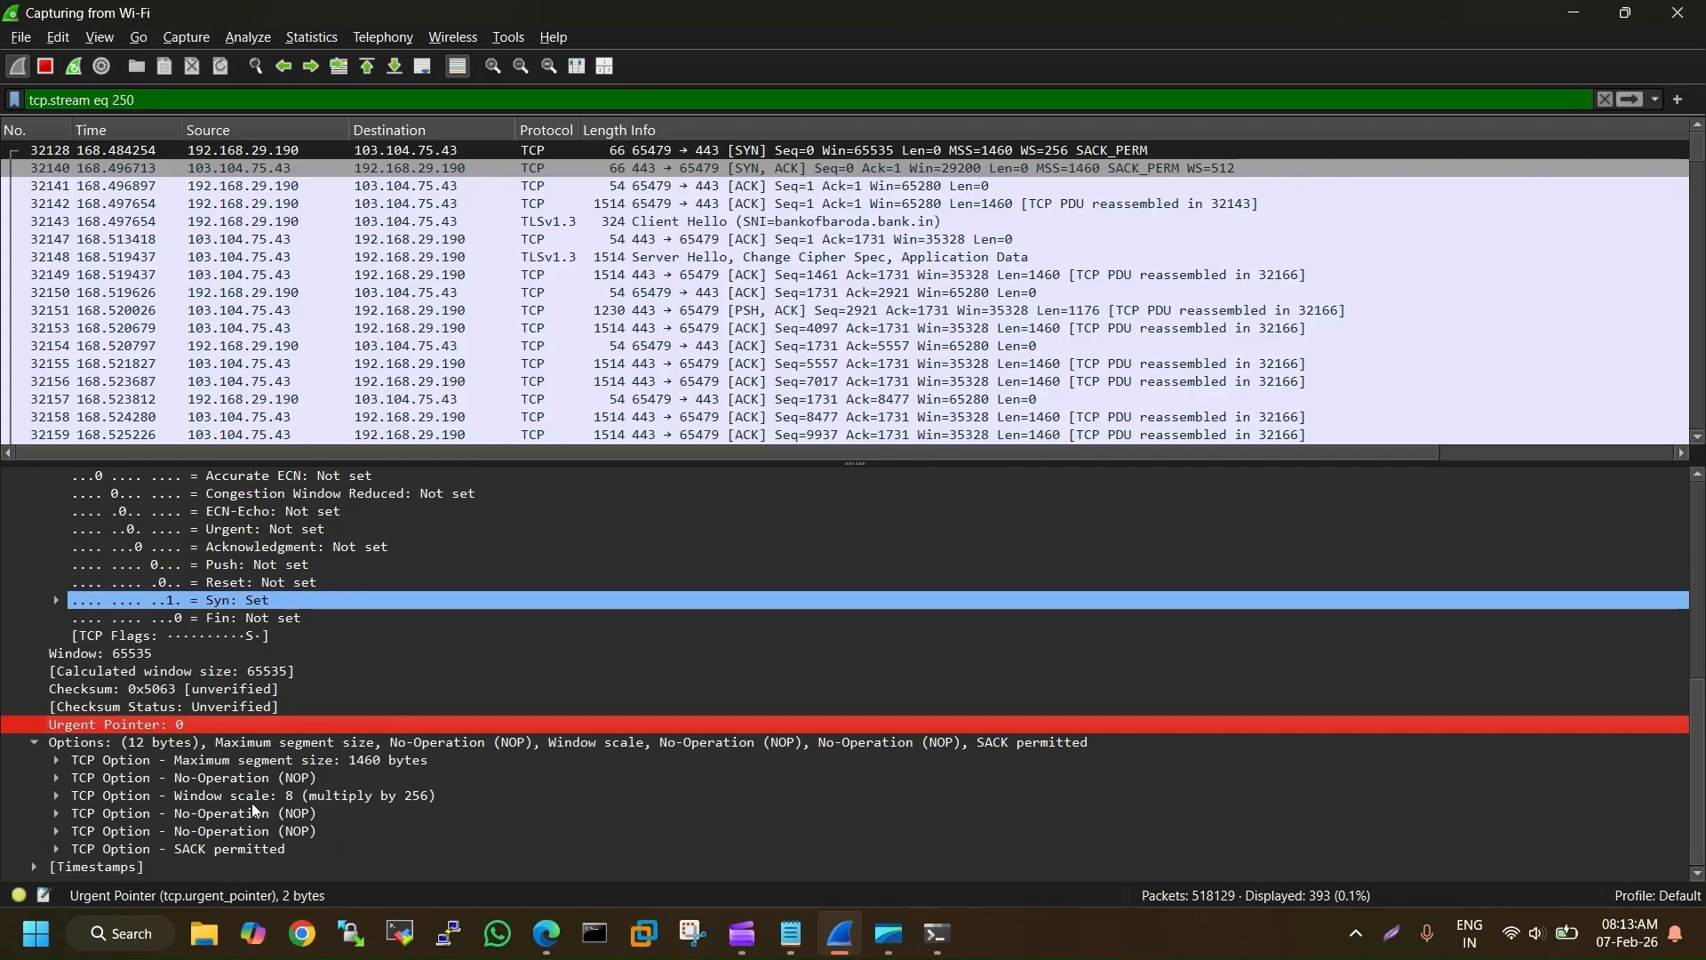
{"action": "scroll", "coordinate": [147, 839], "scroll_direction": "up", "scroll_amount": 2}
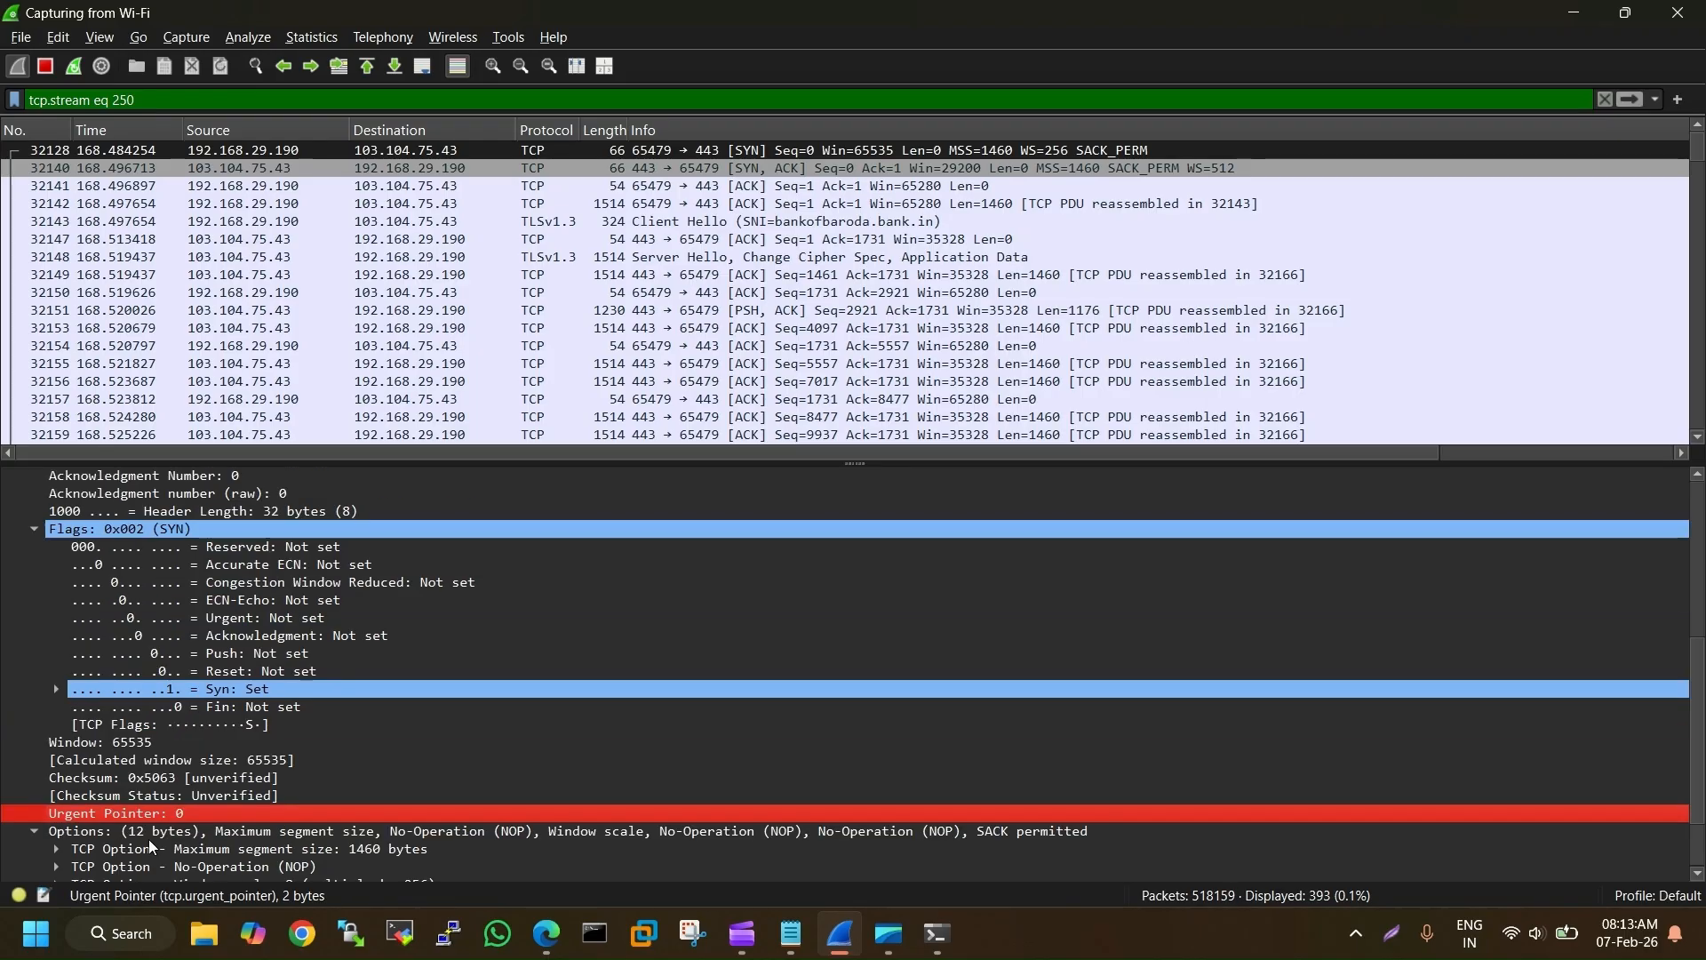
{"action": "scroll", "coordinate": [147, 839], "scroll_direction": "up", "scroll_amount": 5}
{"action": "scroll", "coordinate": [148, 839], "scroll_direction": "down", "scroll_amount": 7}
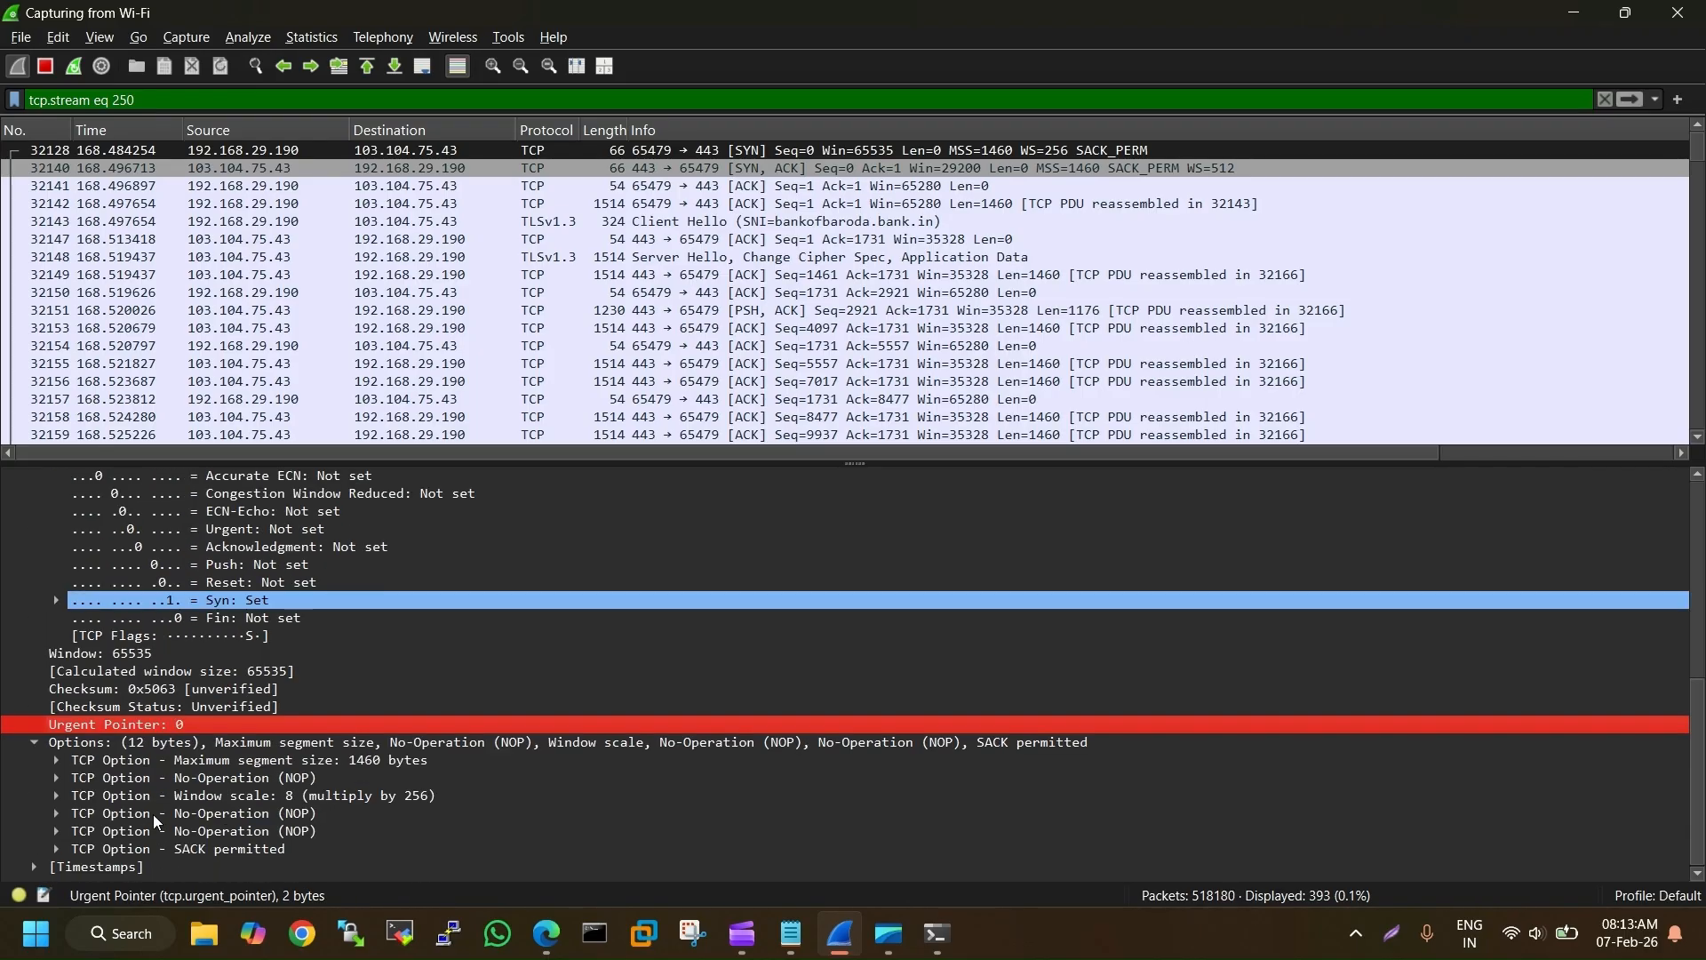
{"action": "scroll", "coordinate": [169, 800], "scroll_direction": "up", "scroll_amount": 2}
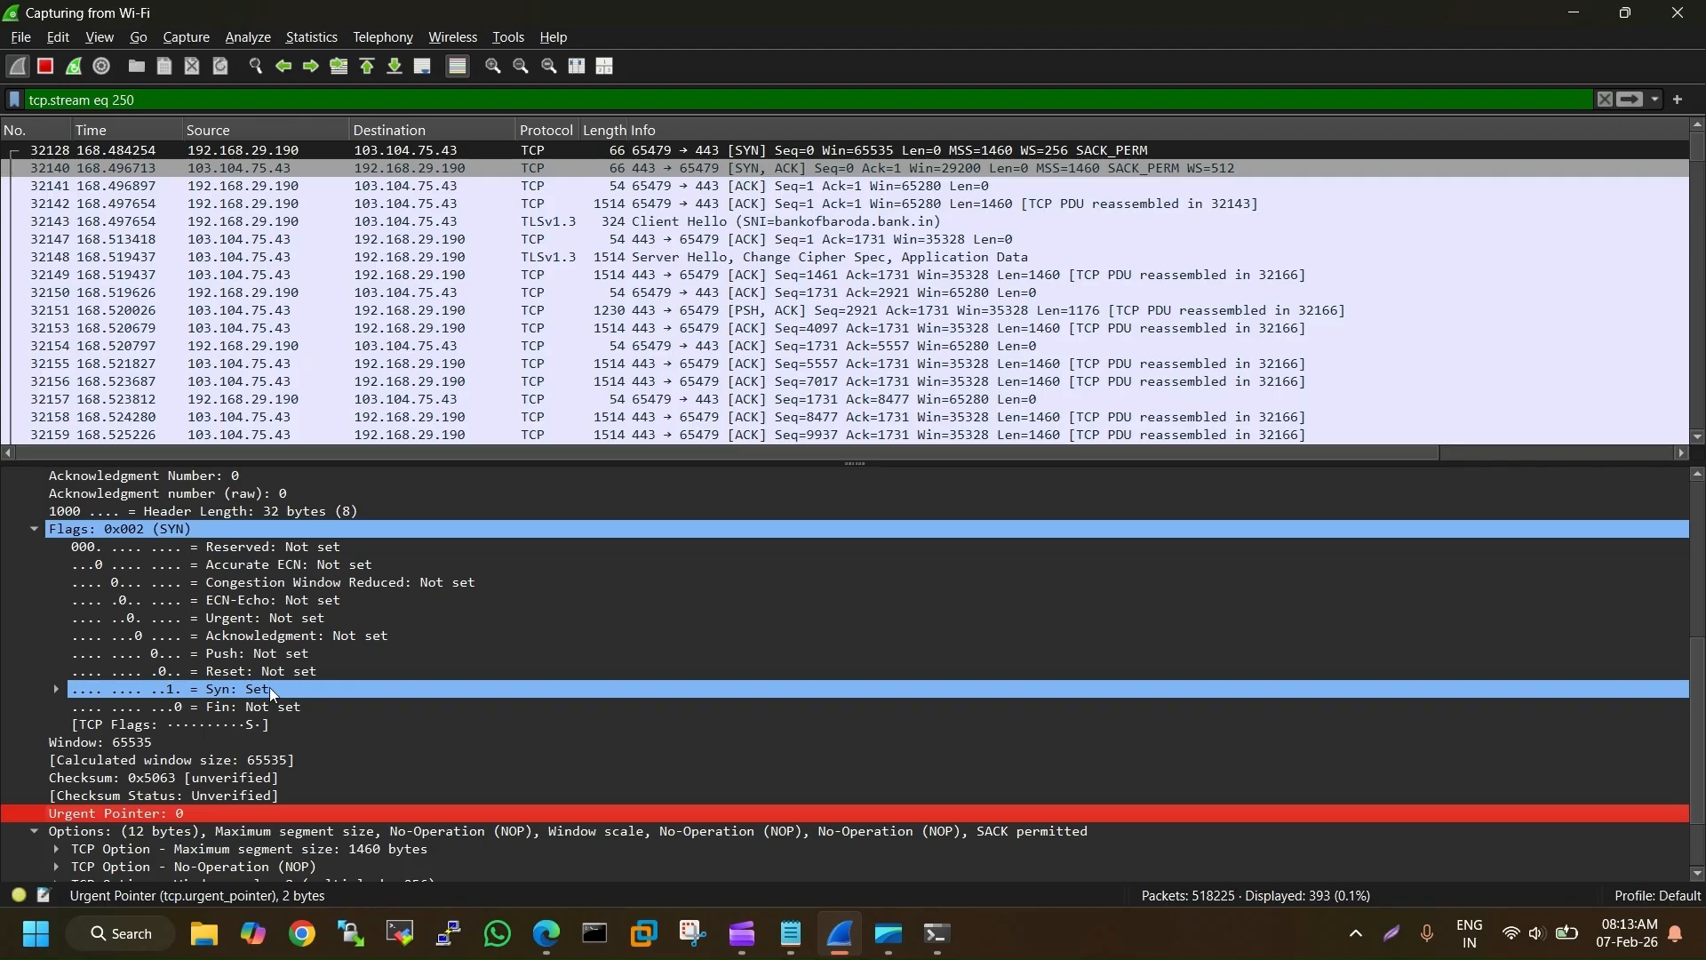
Return to the sequence fields of the SYN packet and highlight its raw sequence number
{"action": "scroll", "coordinate": [271, 693], "scroll_direction": "up", "scroll_amount": 3}
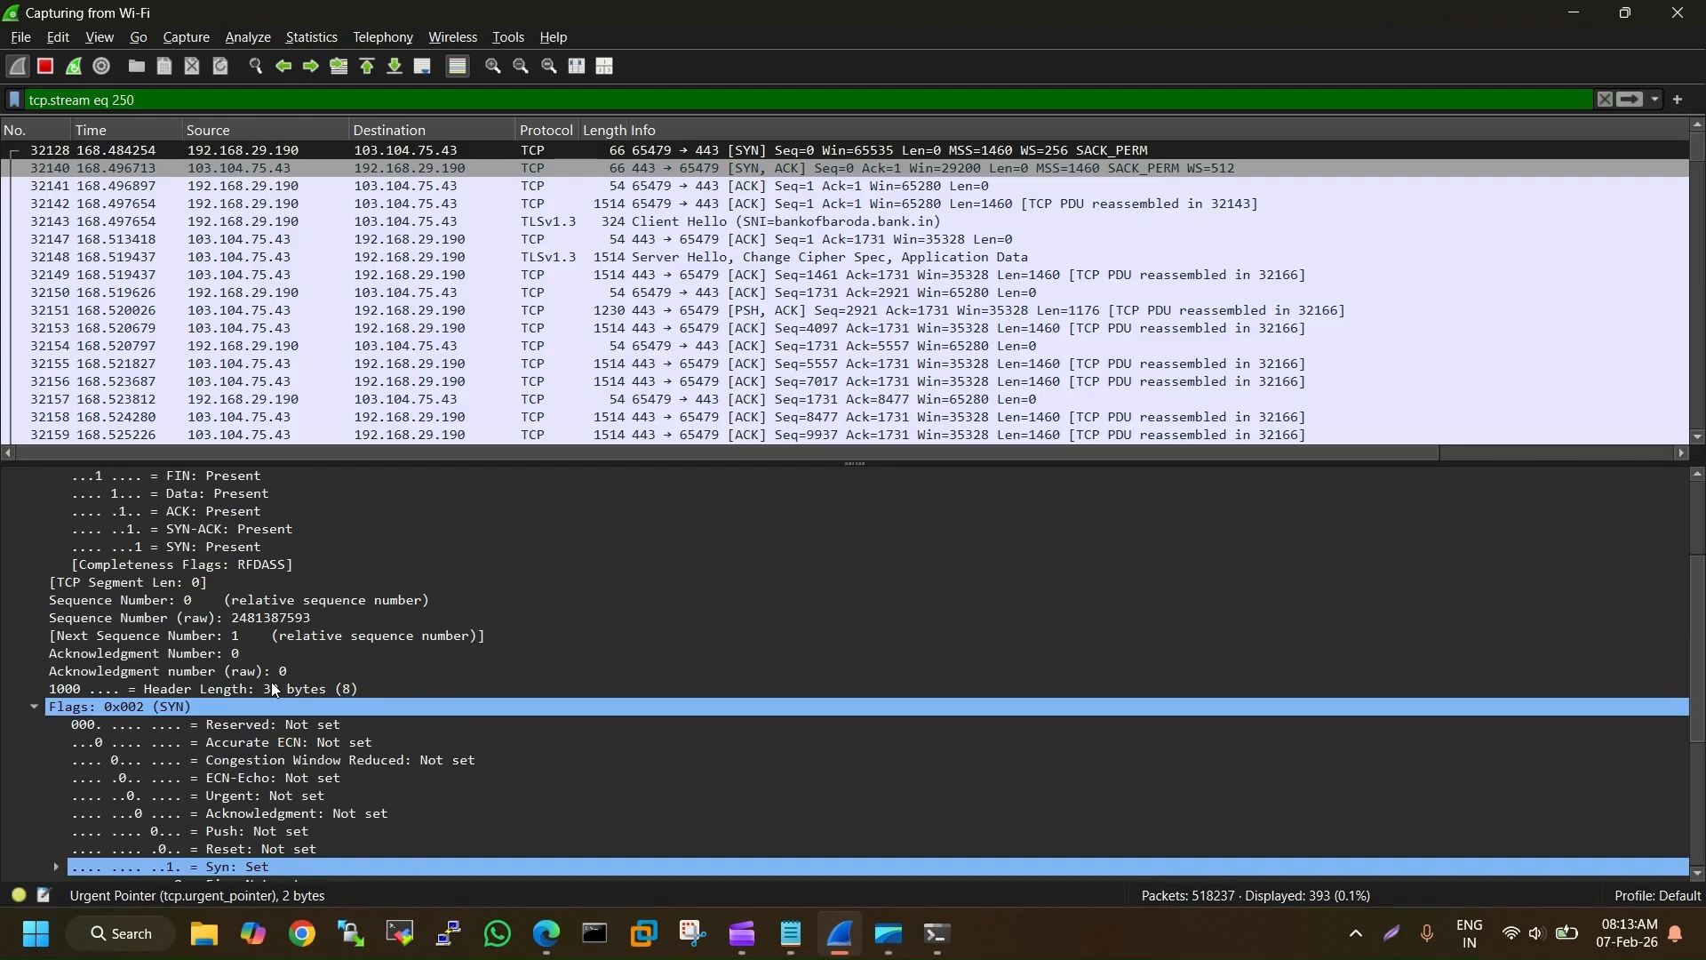
{"action": "scroll", "coordinate": [300, 675], "scroll_direction": "up", "scroll_amount": 3}
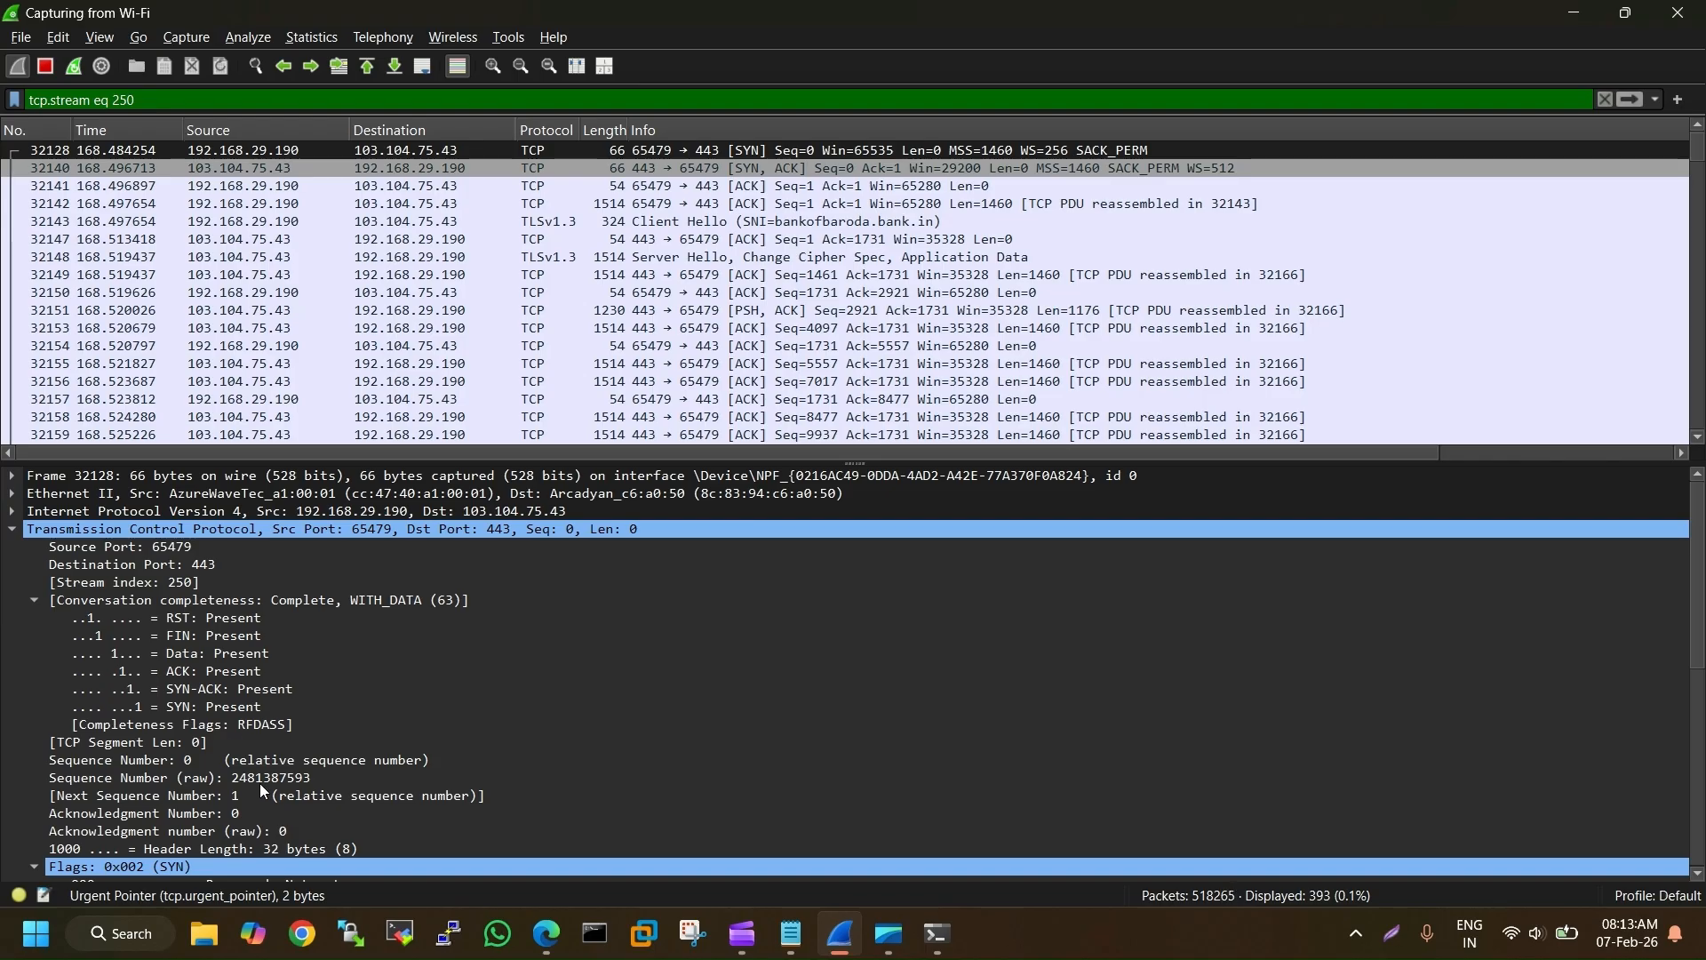
{"action": "left_click", "coordinate": [260, 782]}
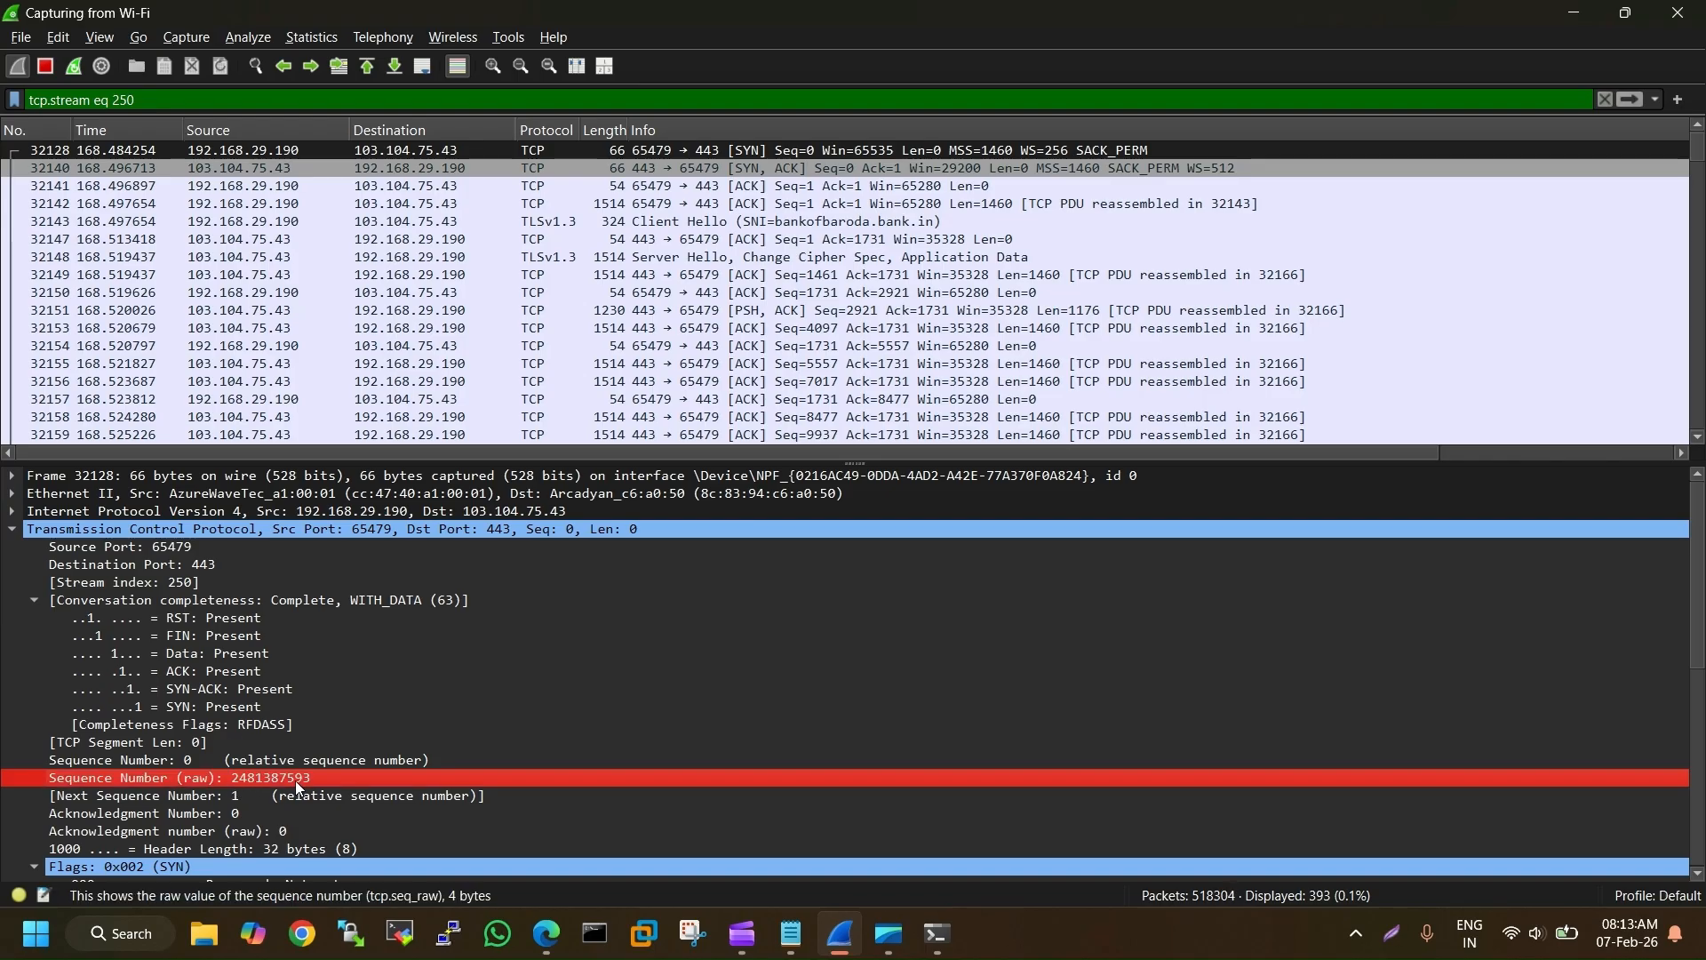
Select the SYN, ACK packet and go through its conversation completeness entries from RST to SYN
{"action": "left_click", "coordinate": [668, 169]}
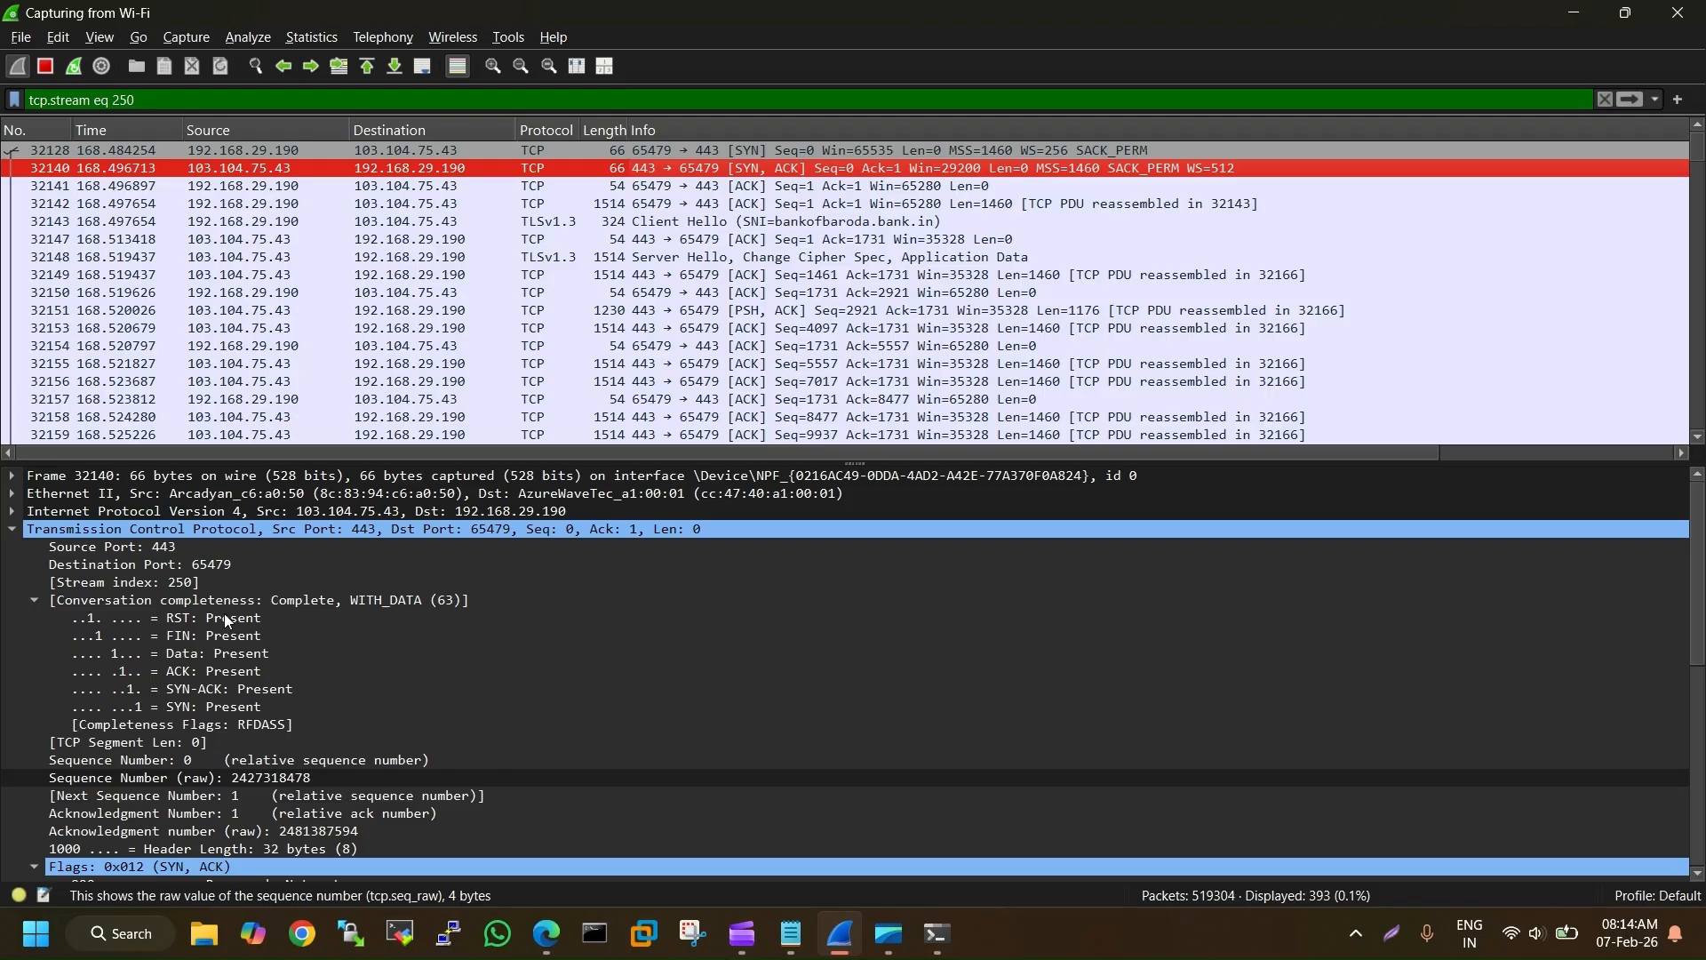
{"action": "left_click", "coordinate": [170, 623]}
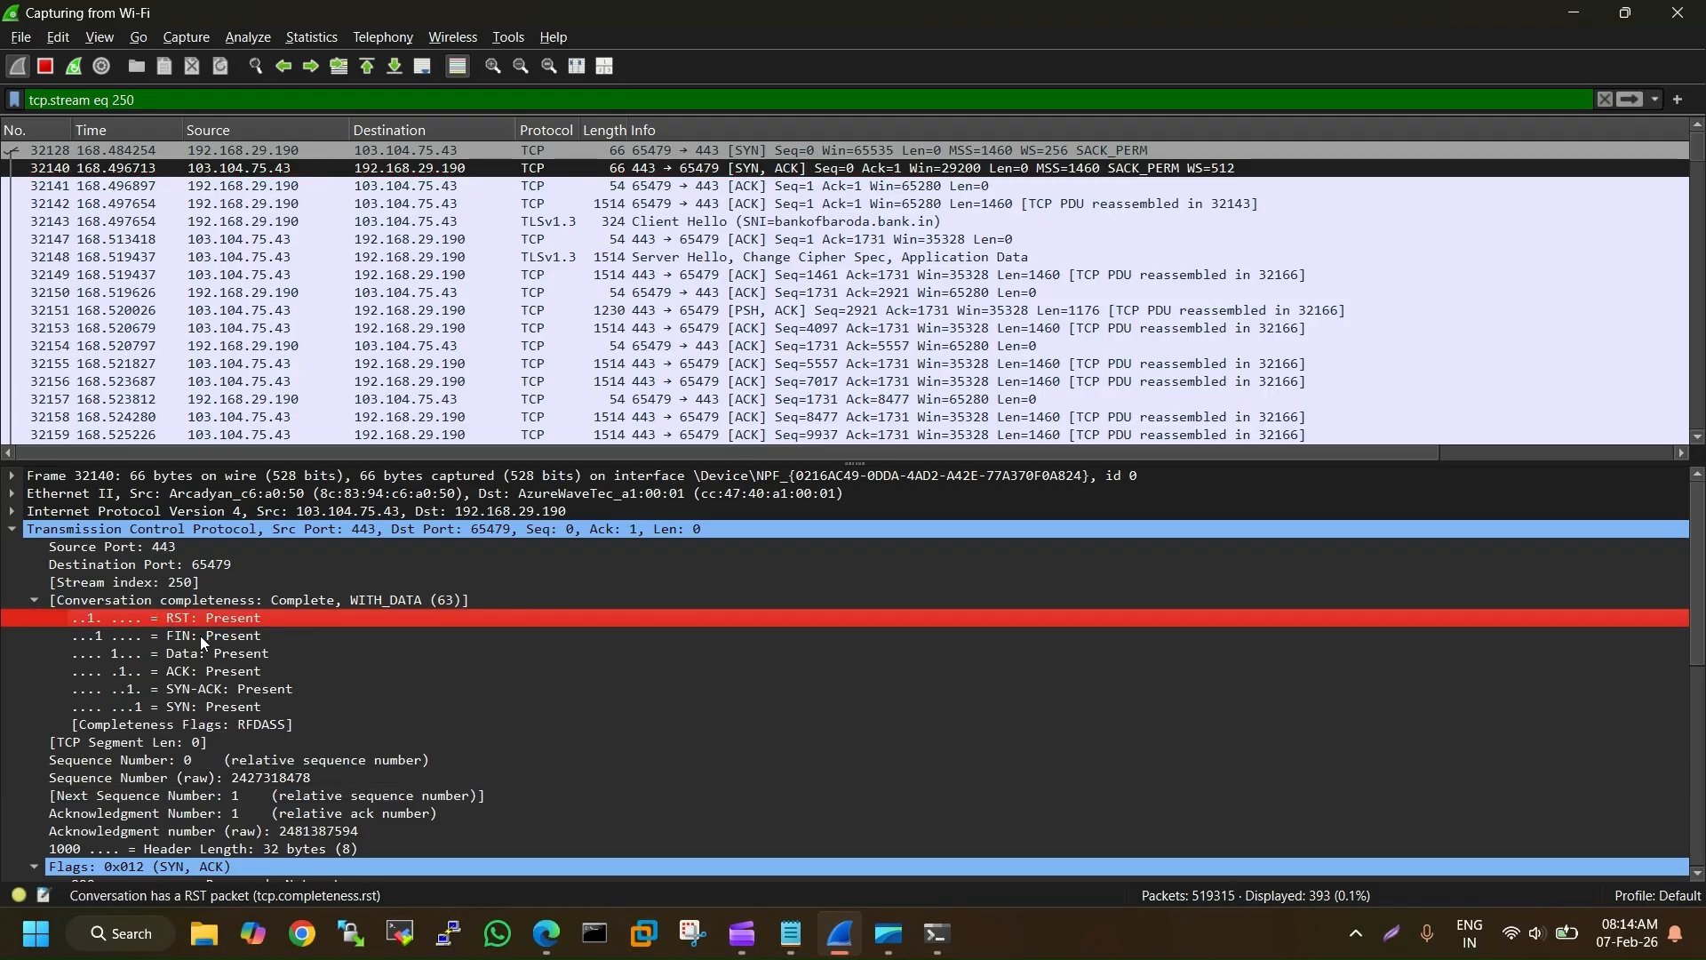
{"action": "left_click", "coordinate": [173, 637]}
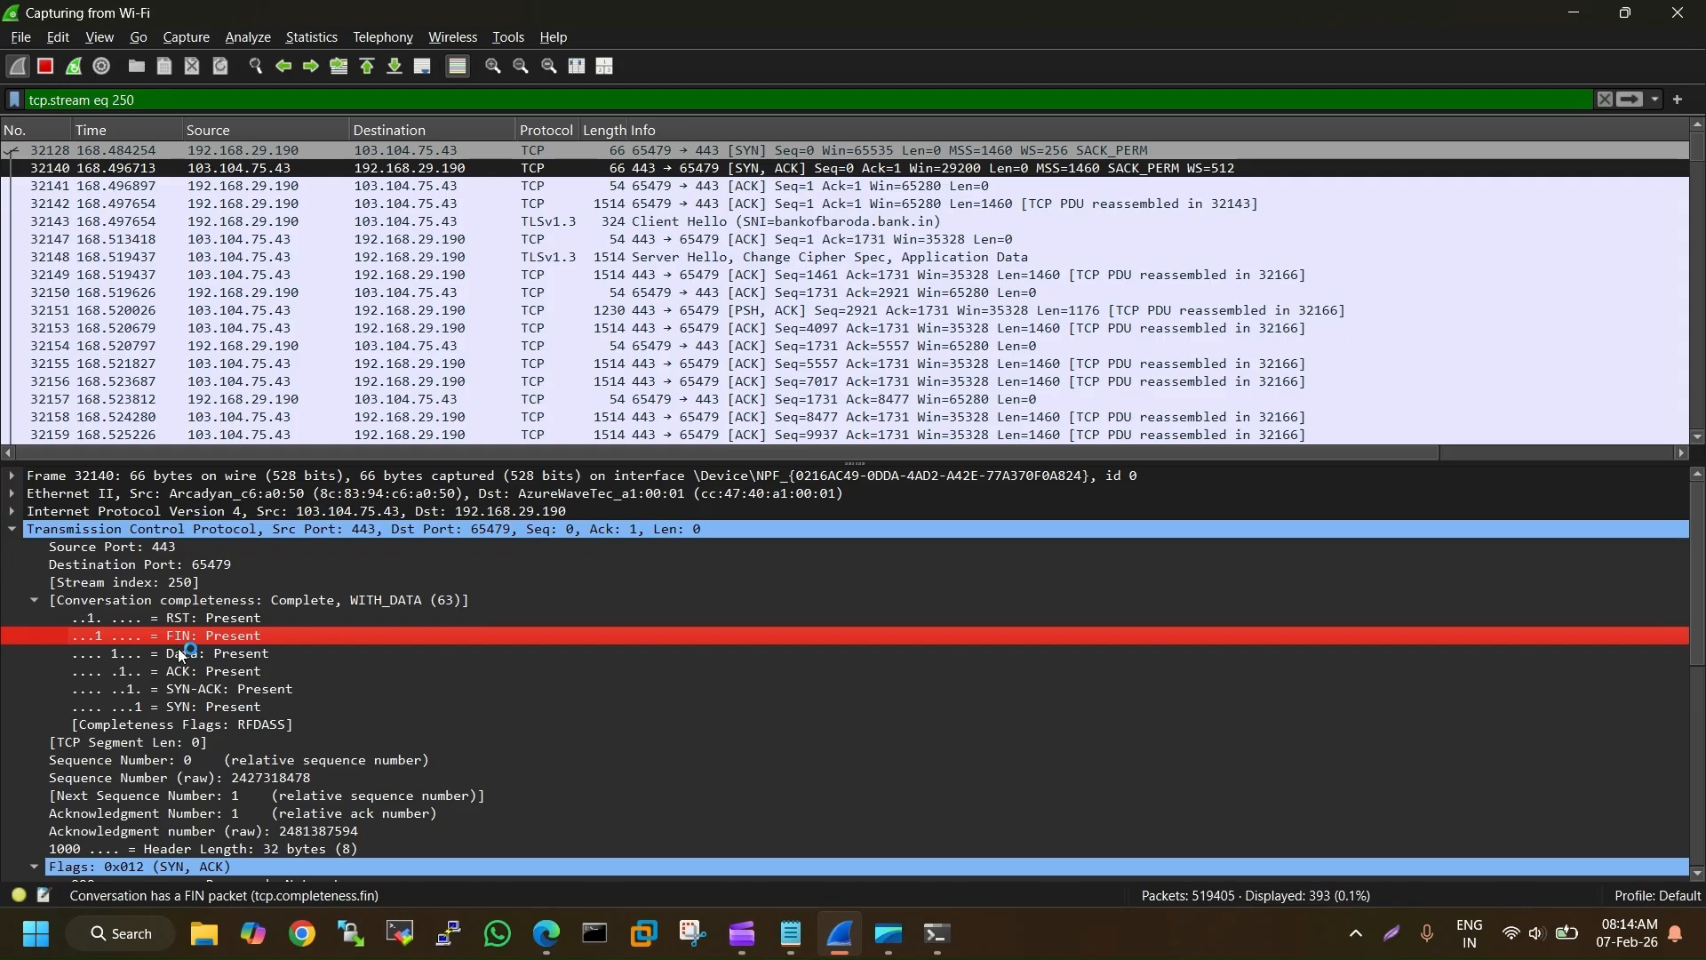
{"action": "left_click", "coordinate": [174, 654]}
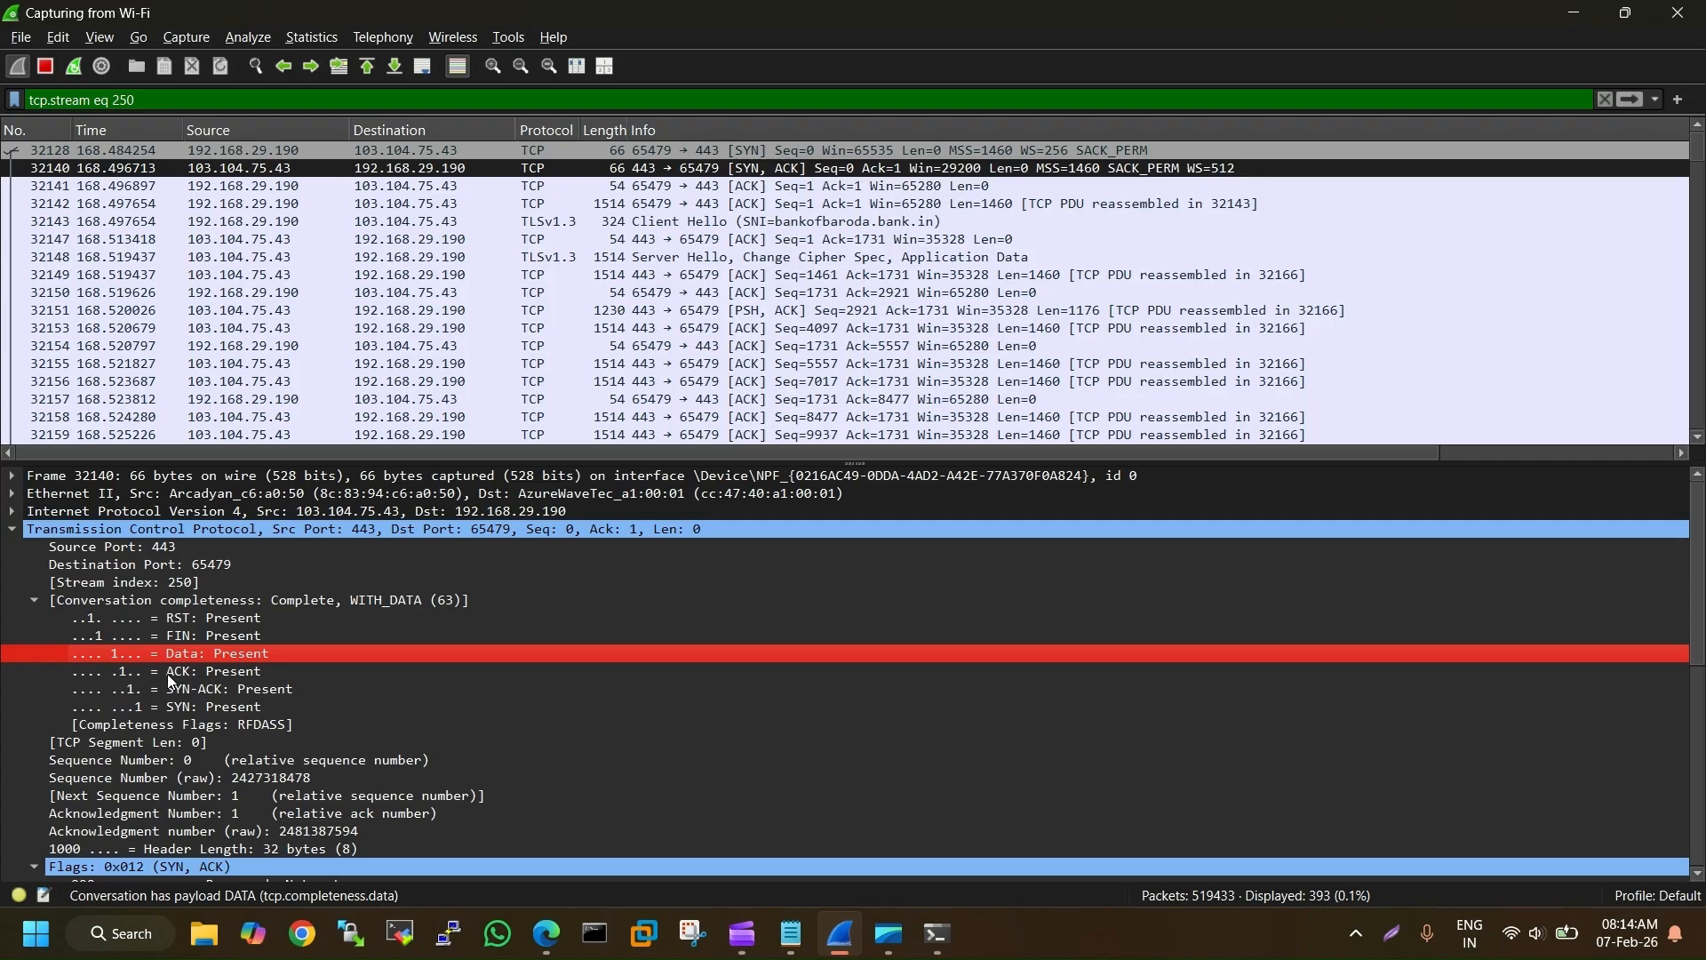
{"action": "left_click", "coordinate": [173, 673]}
{"action": "left_click", "coordinate": [177, 690]}
{"action": "left_click", "coordinate": [177, 707]}
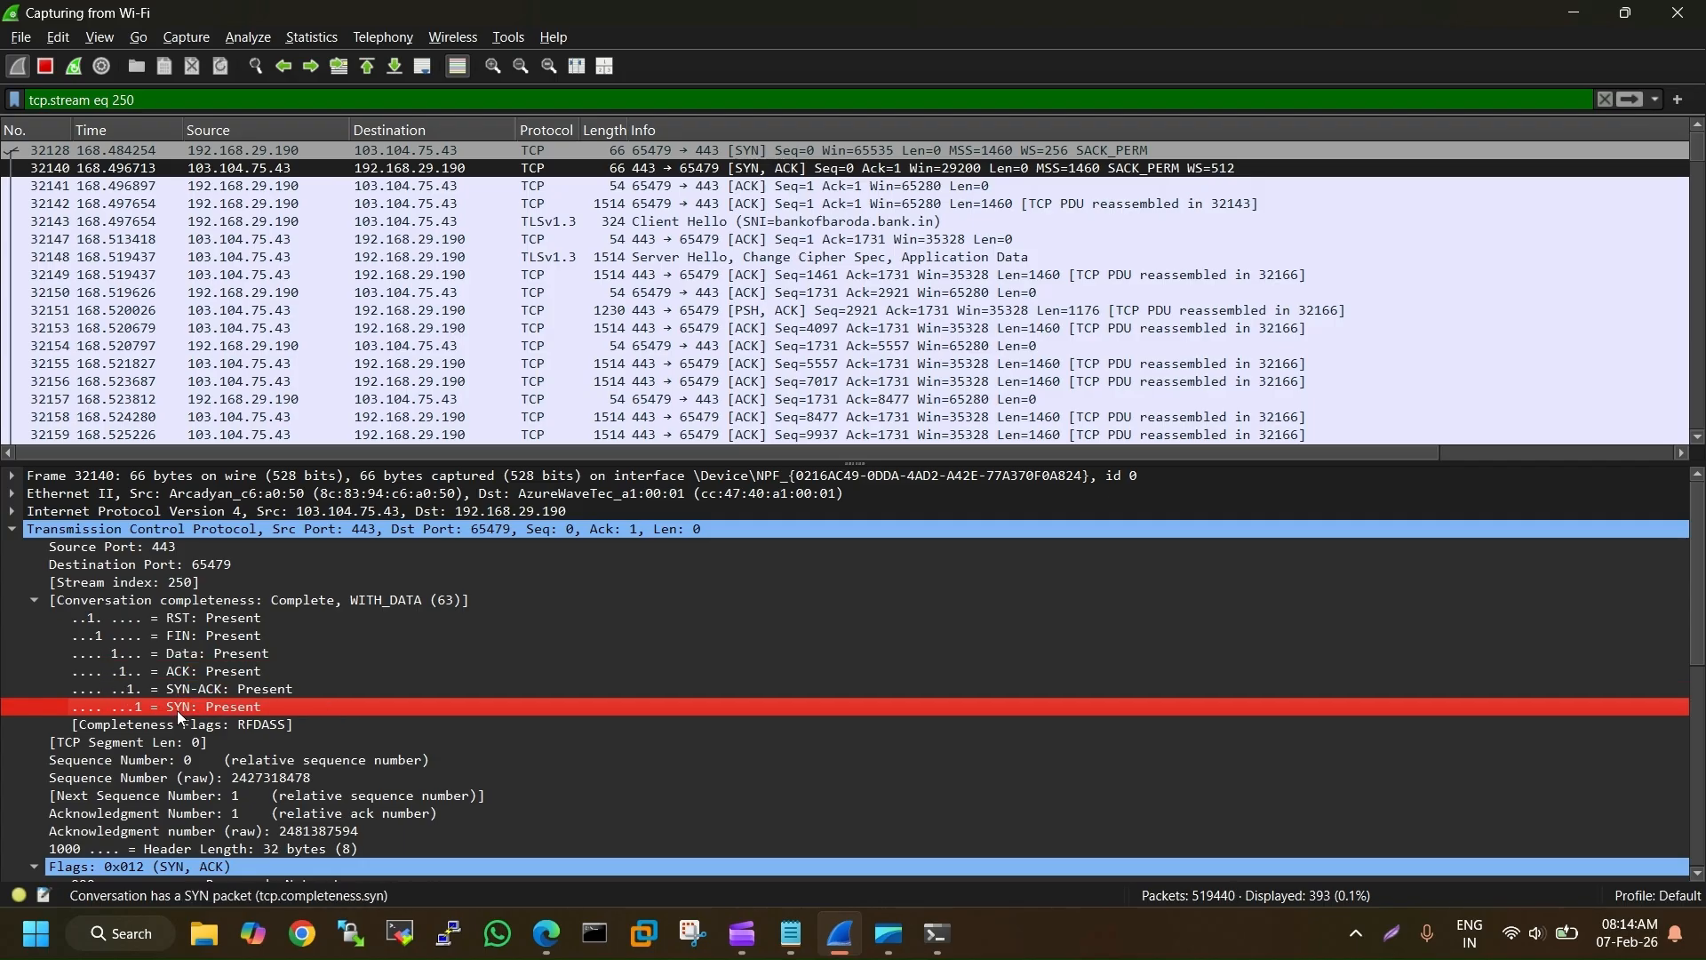
Revisit the FIN, SYN-ACK and SYN entries in the SYN, ACK packet's conversation completeness field
{"action": "left_click", "coordinate": [181, 691]}
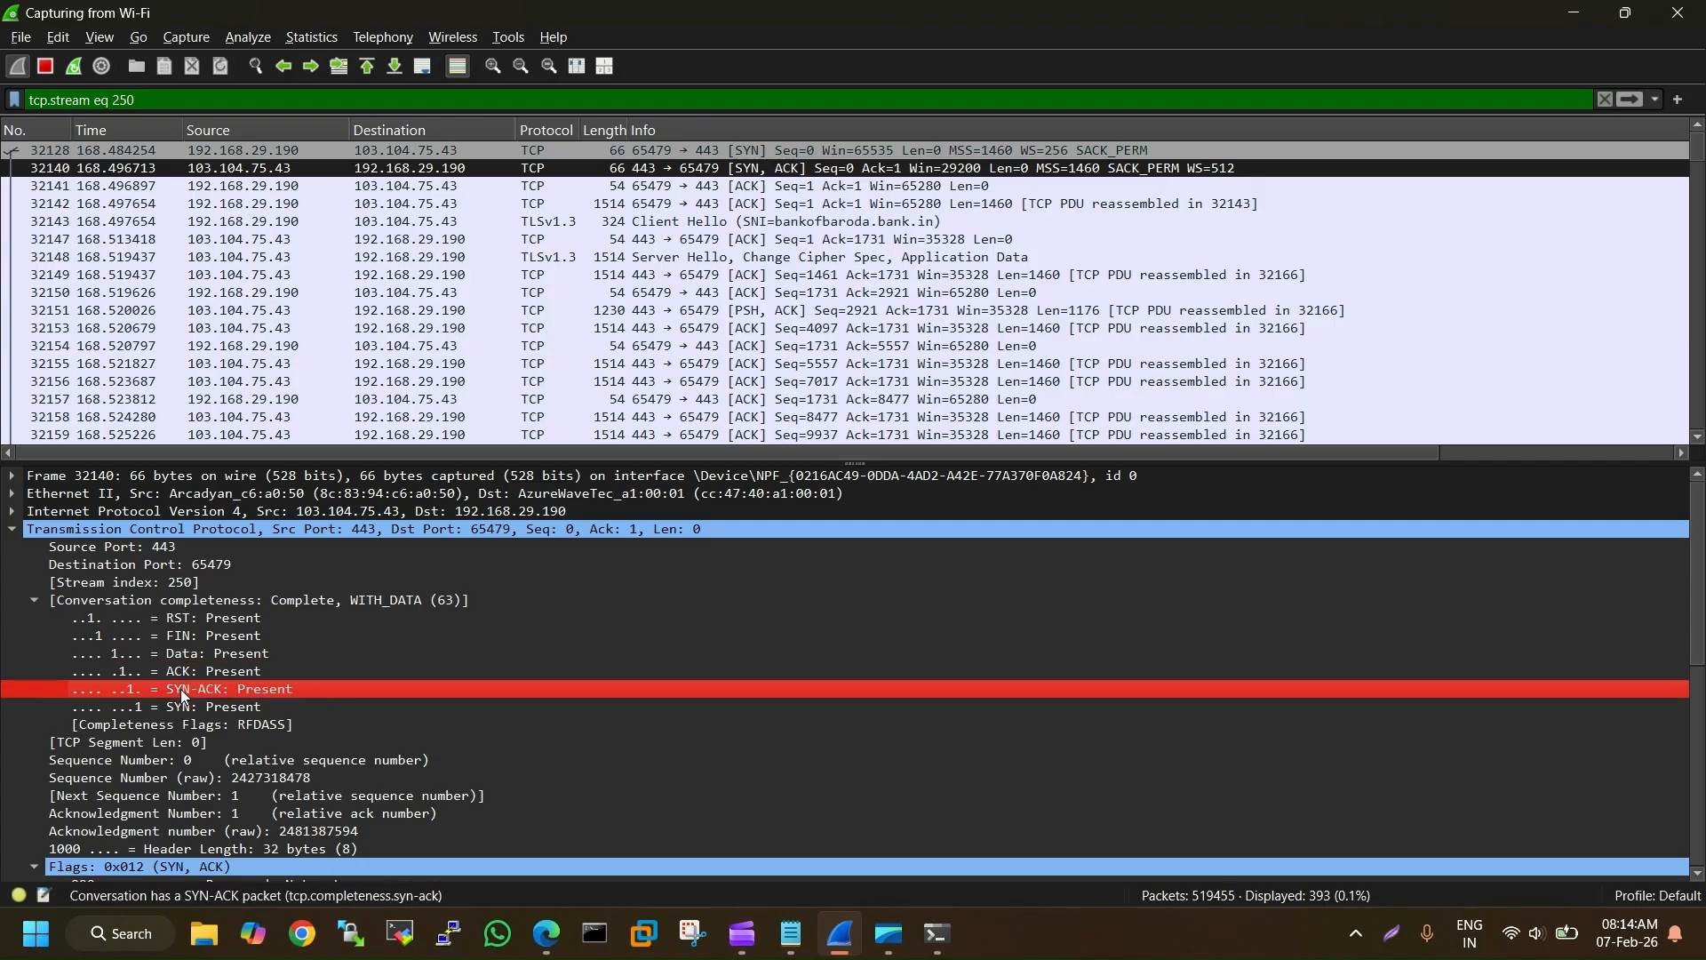
{"action": "left_click", "coordinate": [189, 710]}
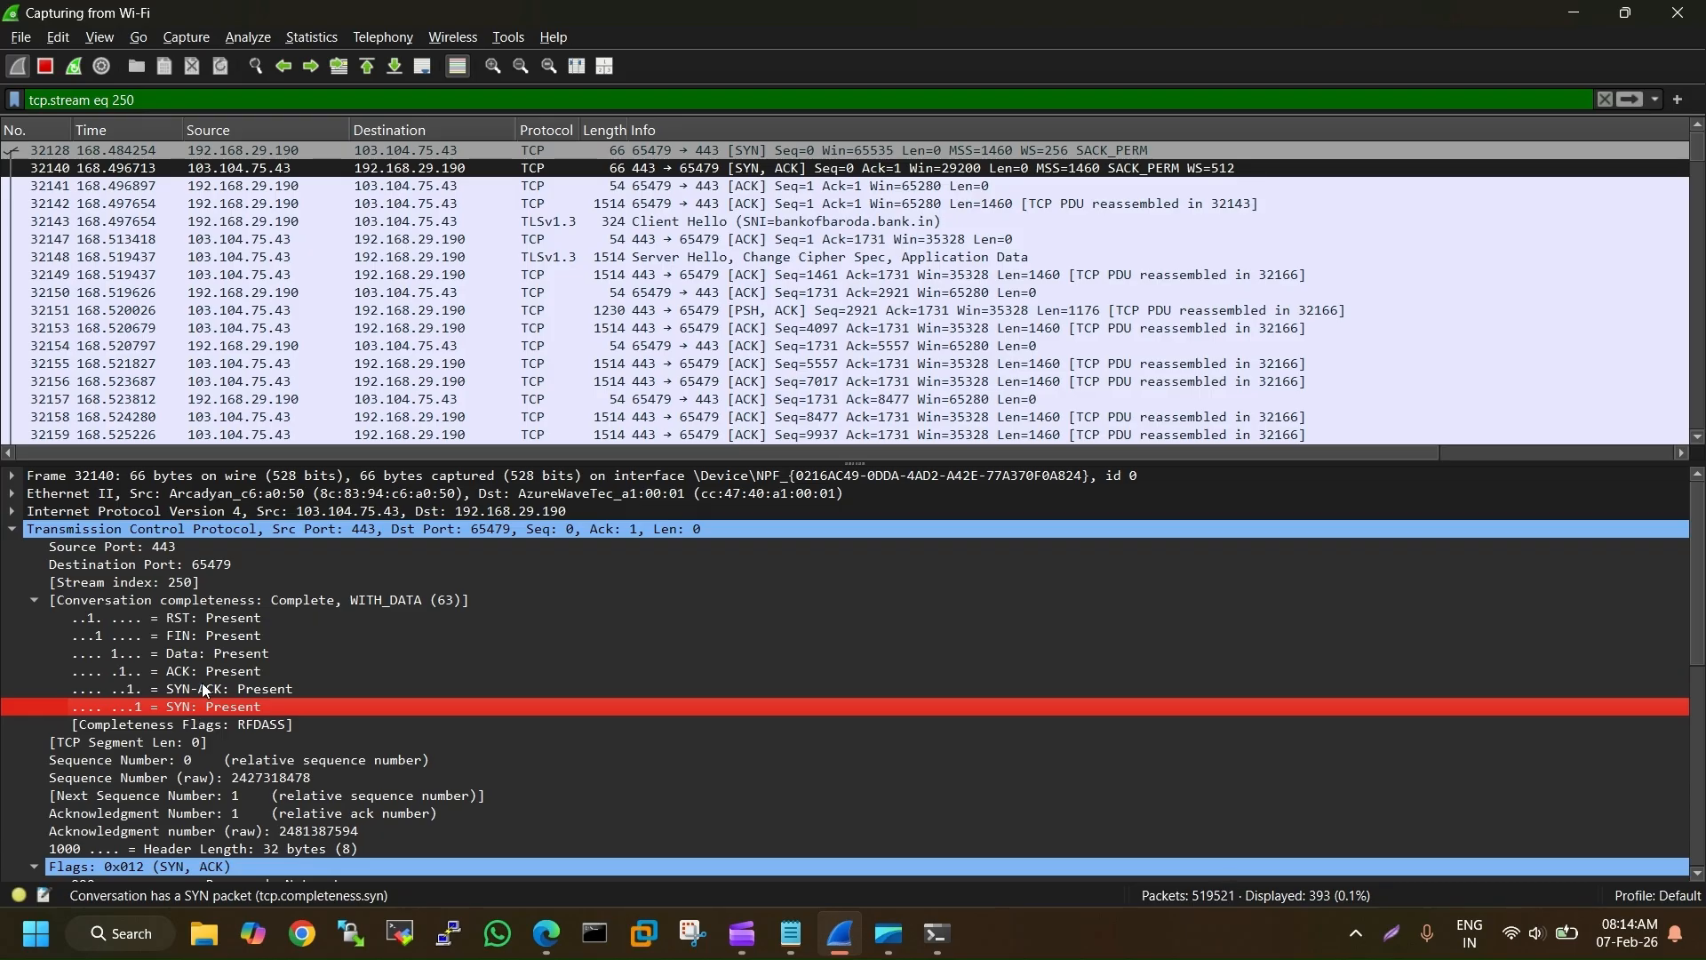
{"action": "left_click", "coordinate": [182, 640]}
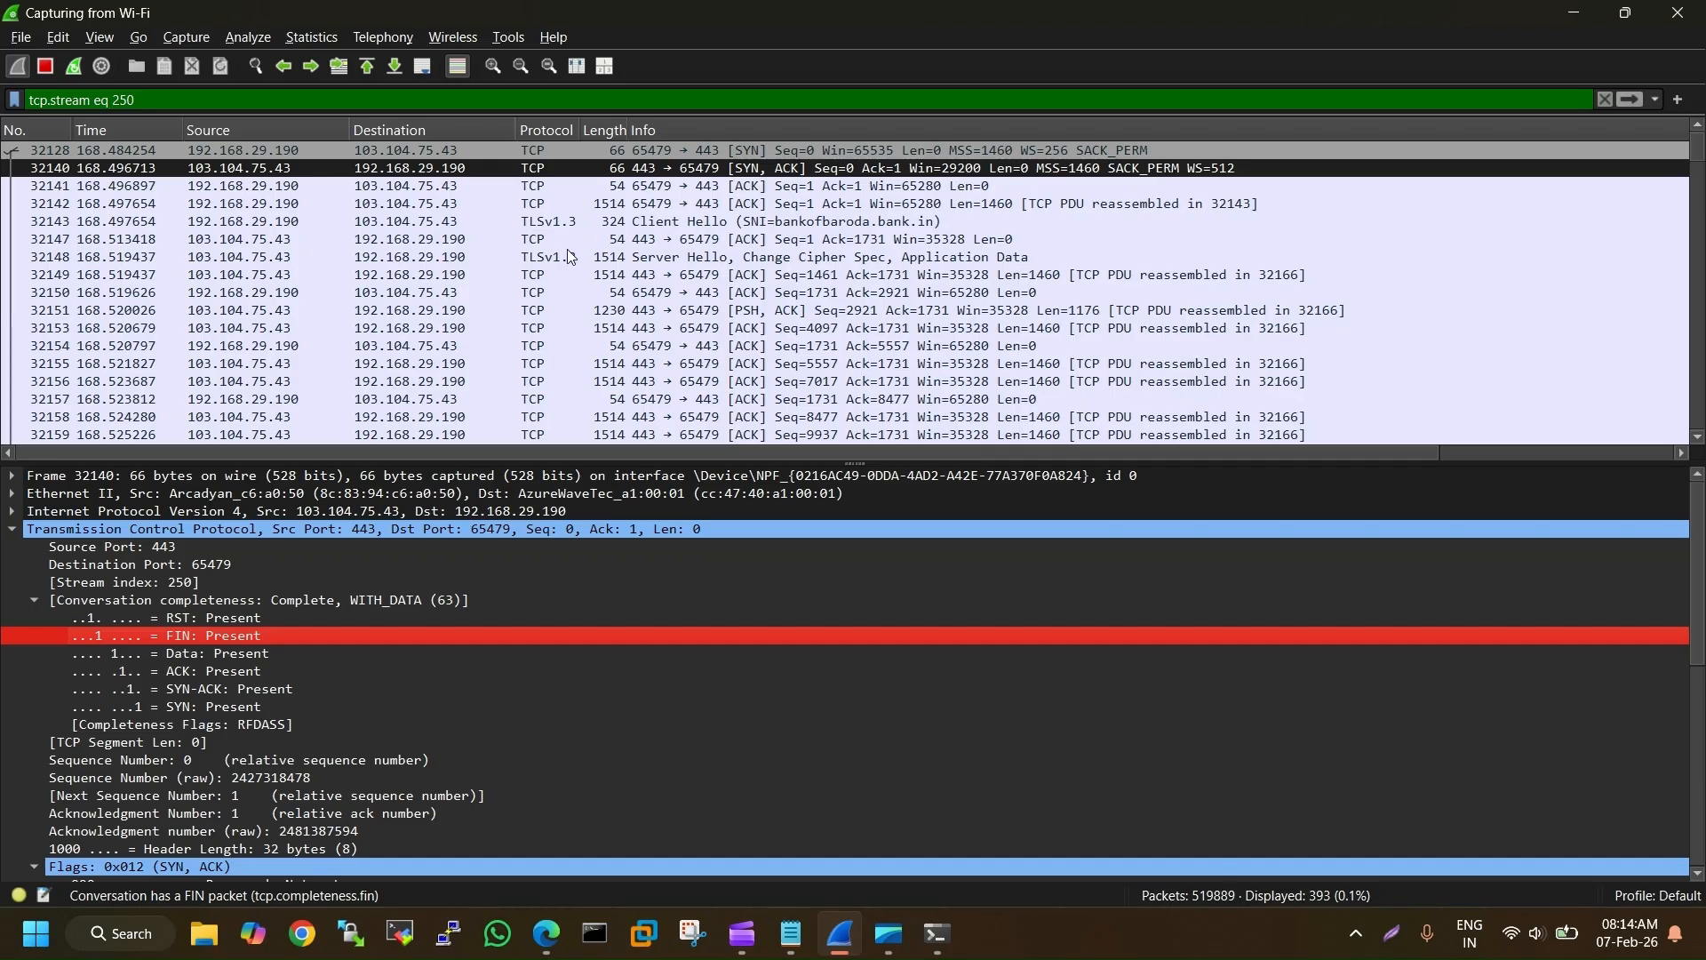
{"action": "left_click", "coordinate": [156, 708]}
{"action": "left_click", "coordinate": [162, 691]}
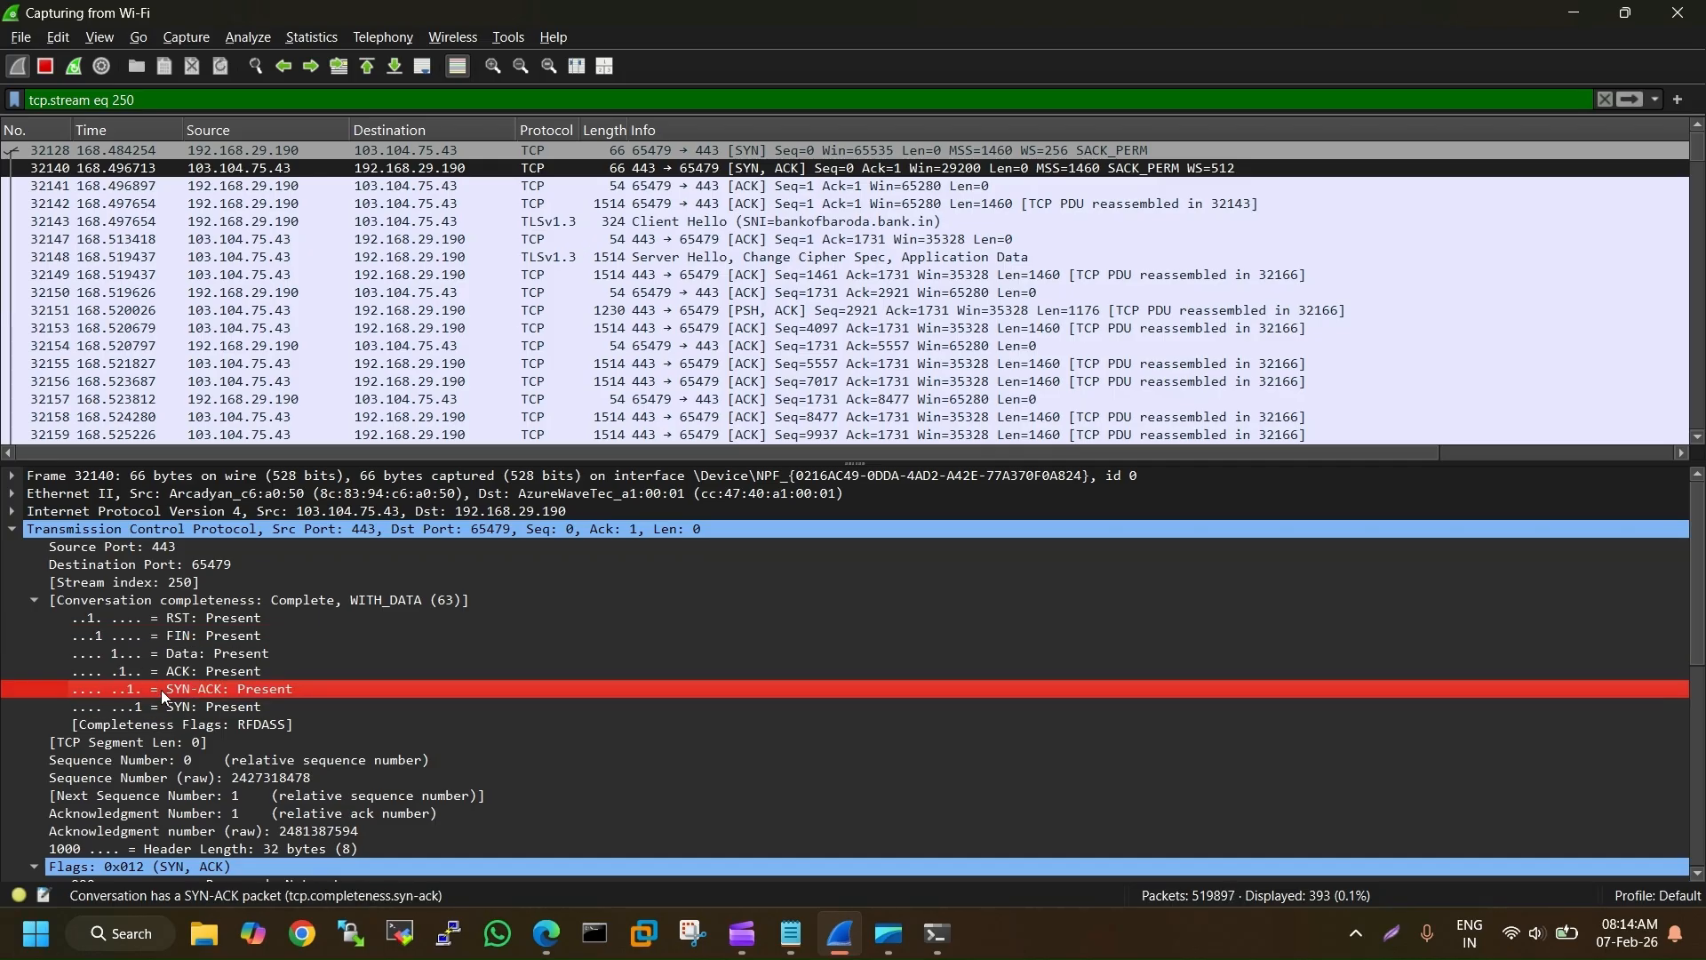
{"action": "left_click", "coordinate": [165, 706]}
{"action": "left_click", "coordinate": [170, 689]}
{"action": "left_click", "coordinate": [181, 710]}
{"action": "left_click", "coordinate": [183, 689]}
Highlight the SYN, ACK packet's raw sequence number, compare it with the SYN packet's, and reselect the SYN, ACK packet
{"action": "scroll", "coordinate": [192, 702], "scroll_direction": "down", "scroll_amount": 3}
{"action": "left_click", "coordinate": [272, 601]}
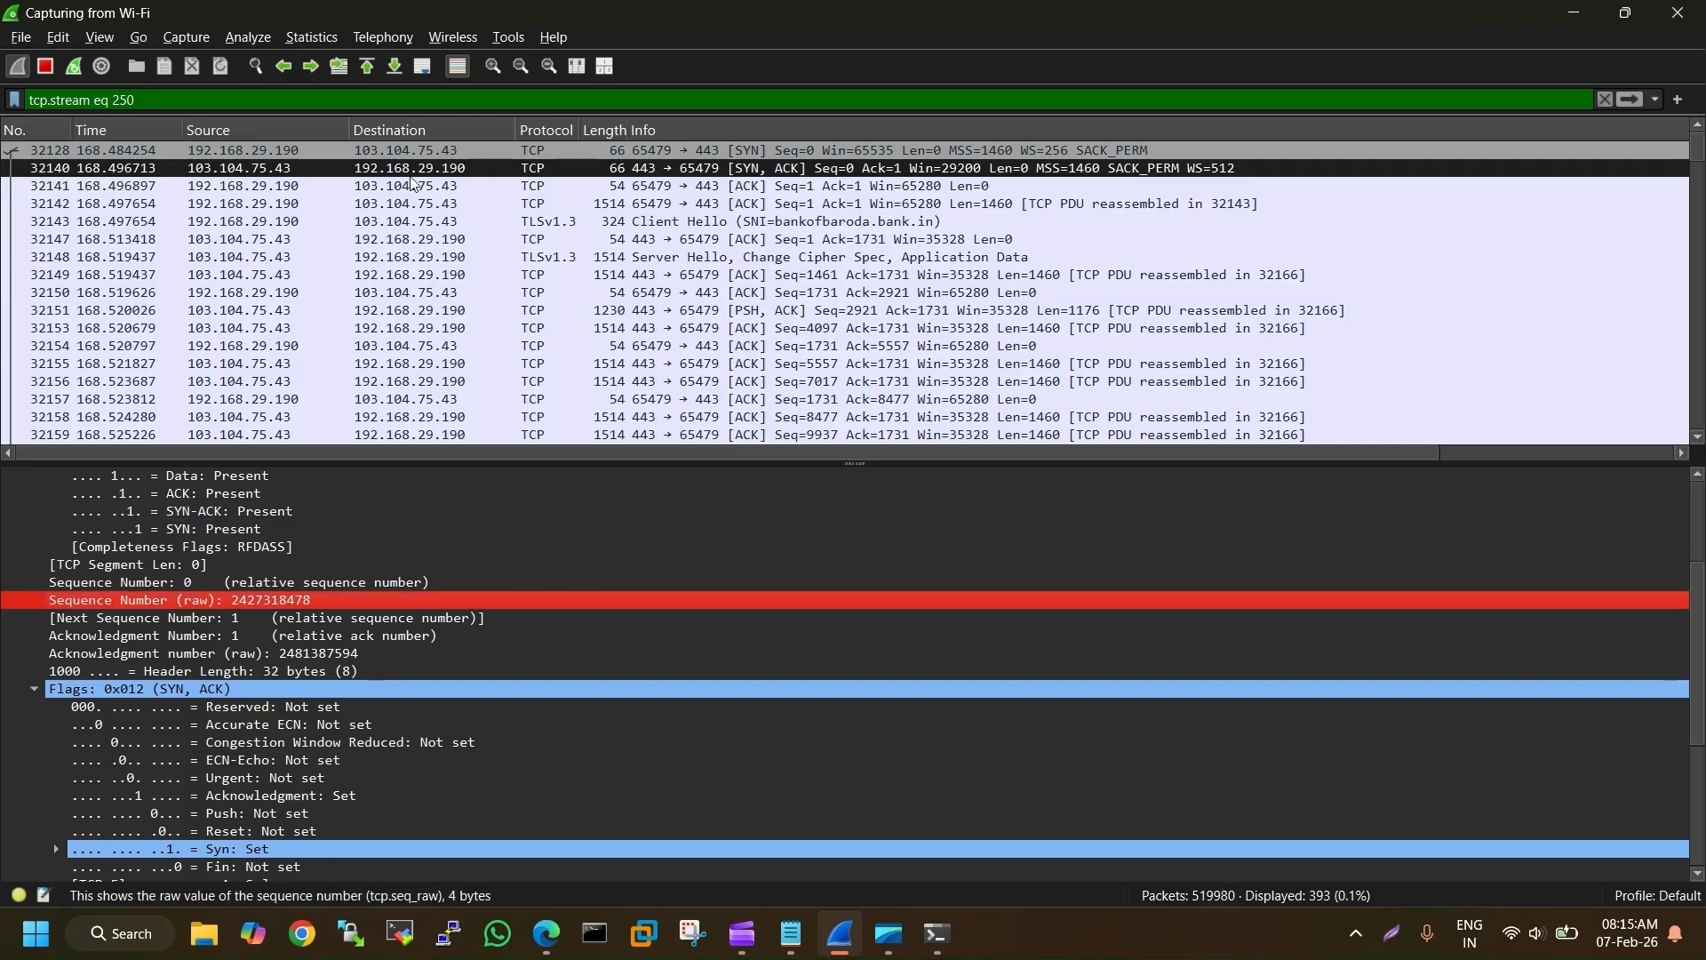
{"action": "key", "text": "ctrl+Up"}
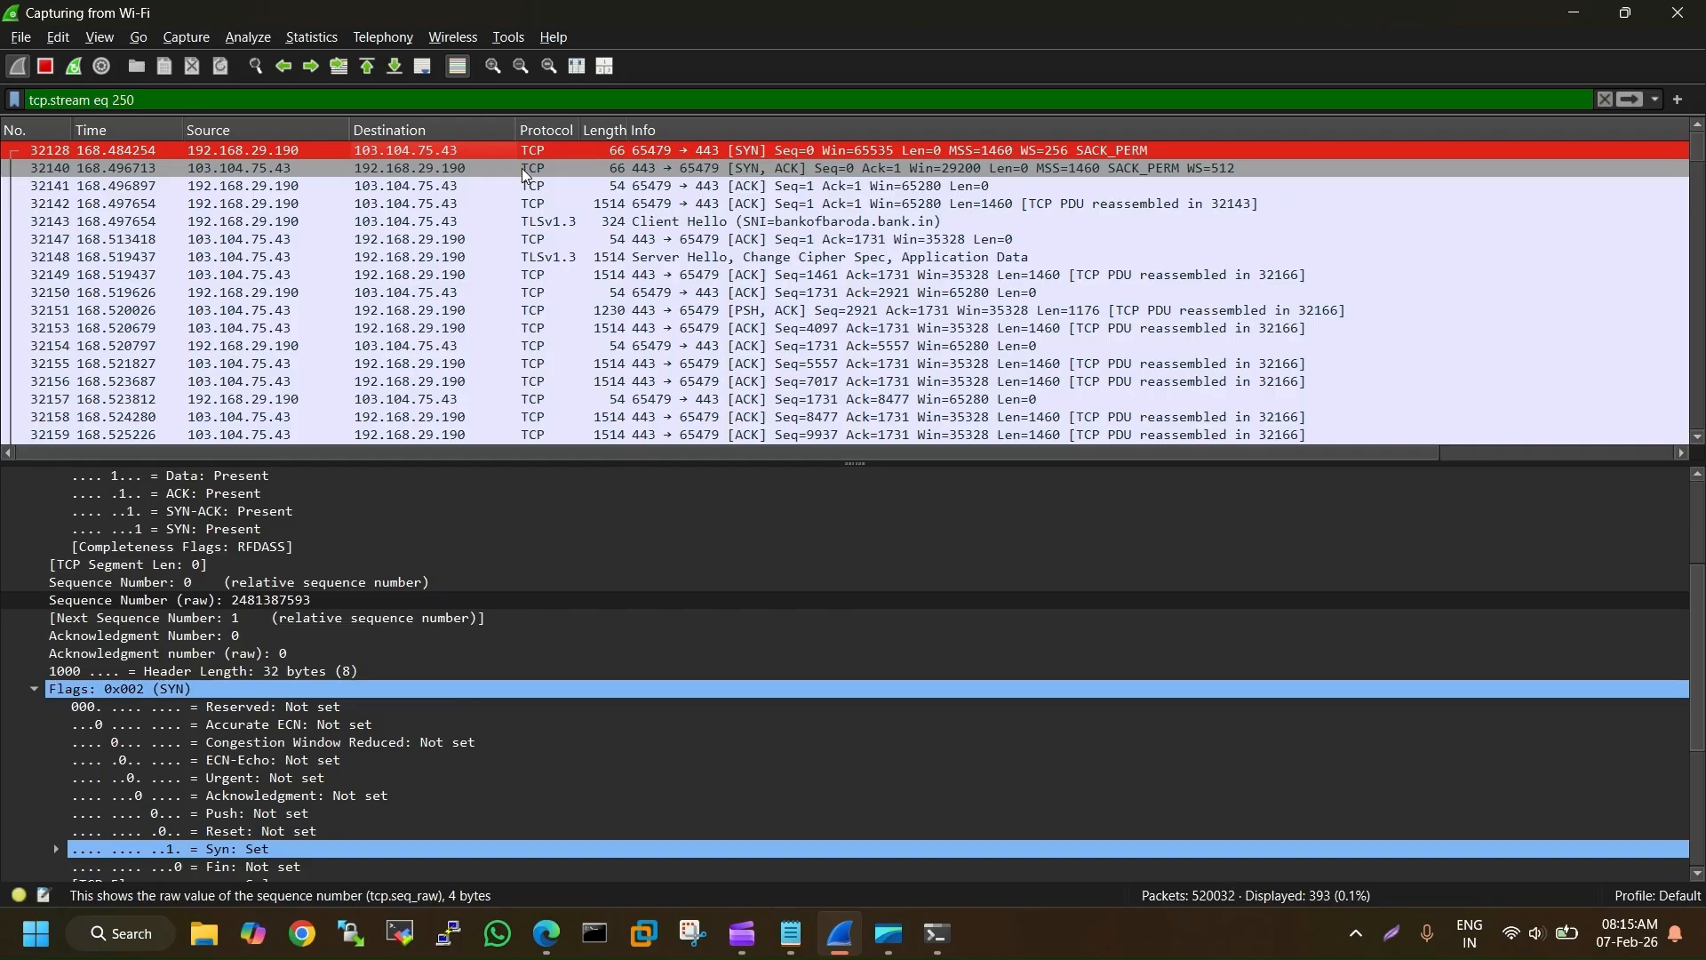
{"action": "left_click", "coordinate": [525, 170]}
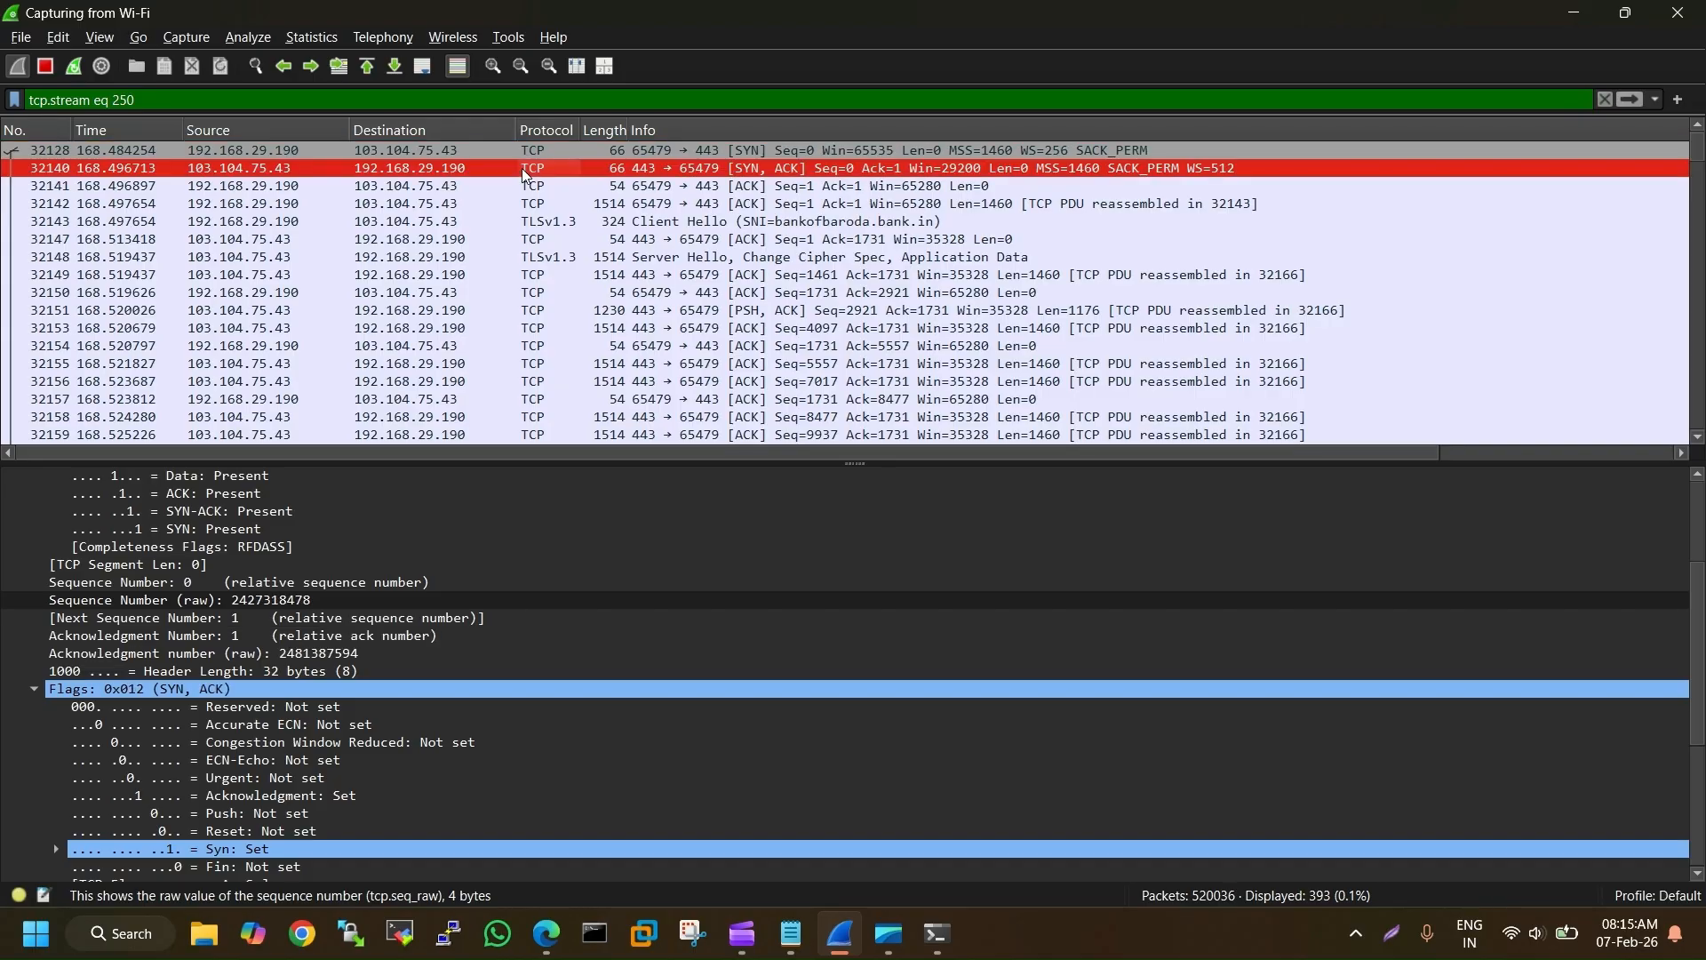
Examine the SYN, ACK packet's completeness, sequence and acknowledgment numbers, flag bits and window size
{"action": "scroll", "coordinate": [329, 666], "scroll_direction": "up", "scroll_amount": 3}
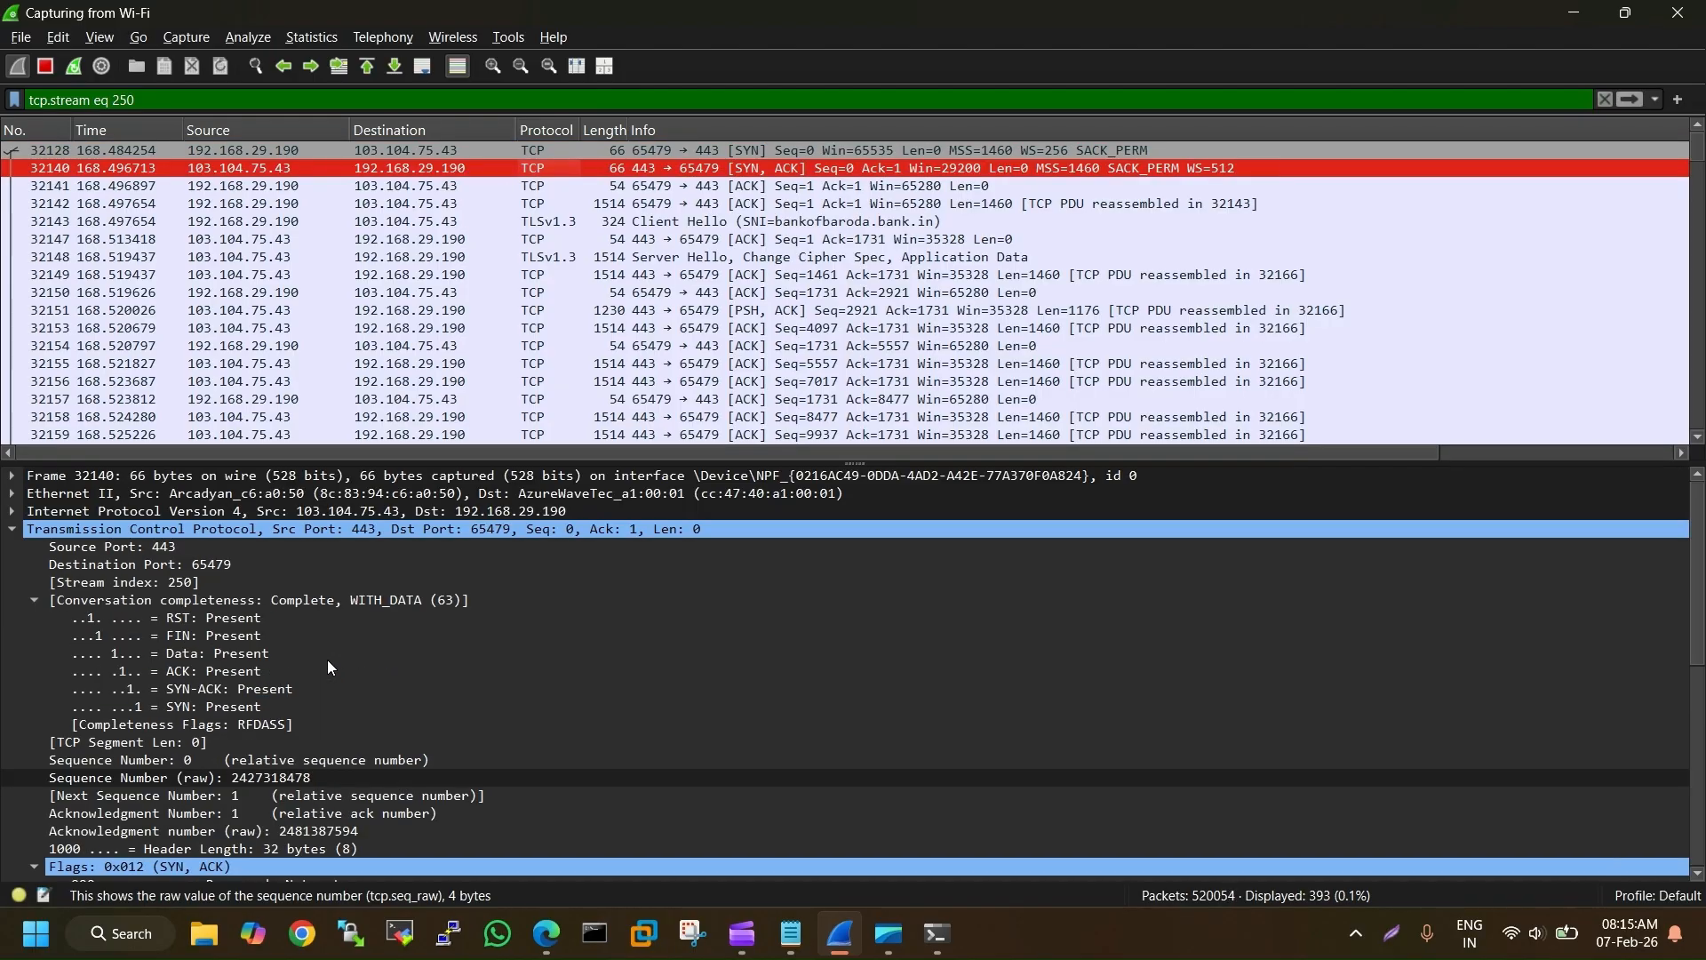
{"action": "scroll", "coordinate": [327, 661], "scroll_direction": "down", "scroll_amount": 2}
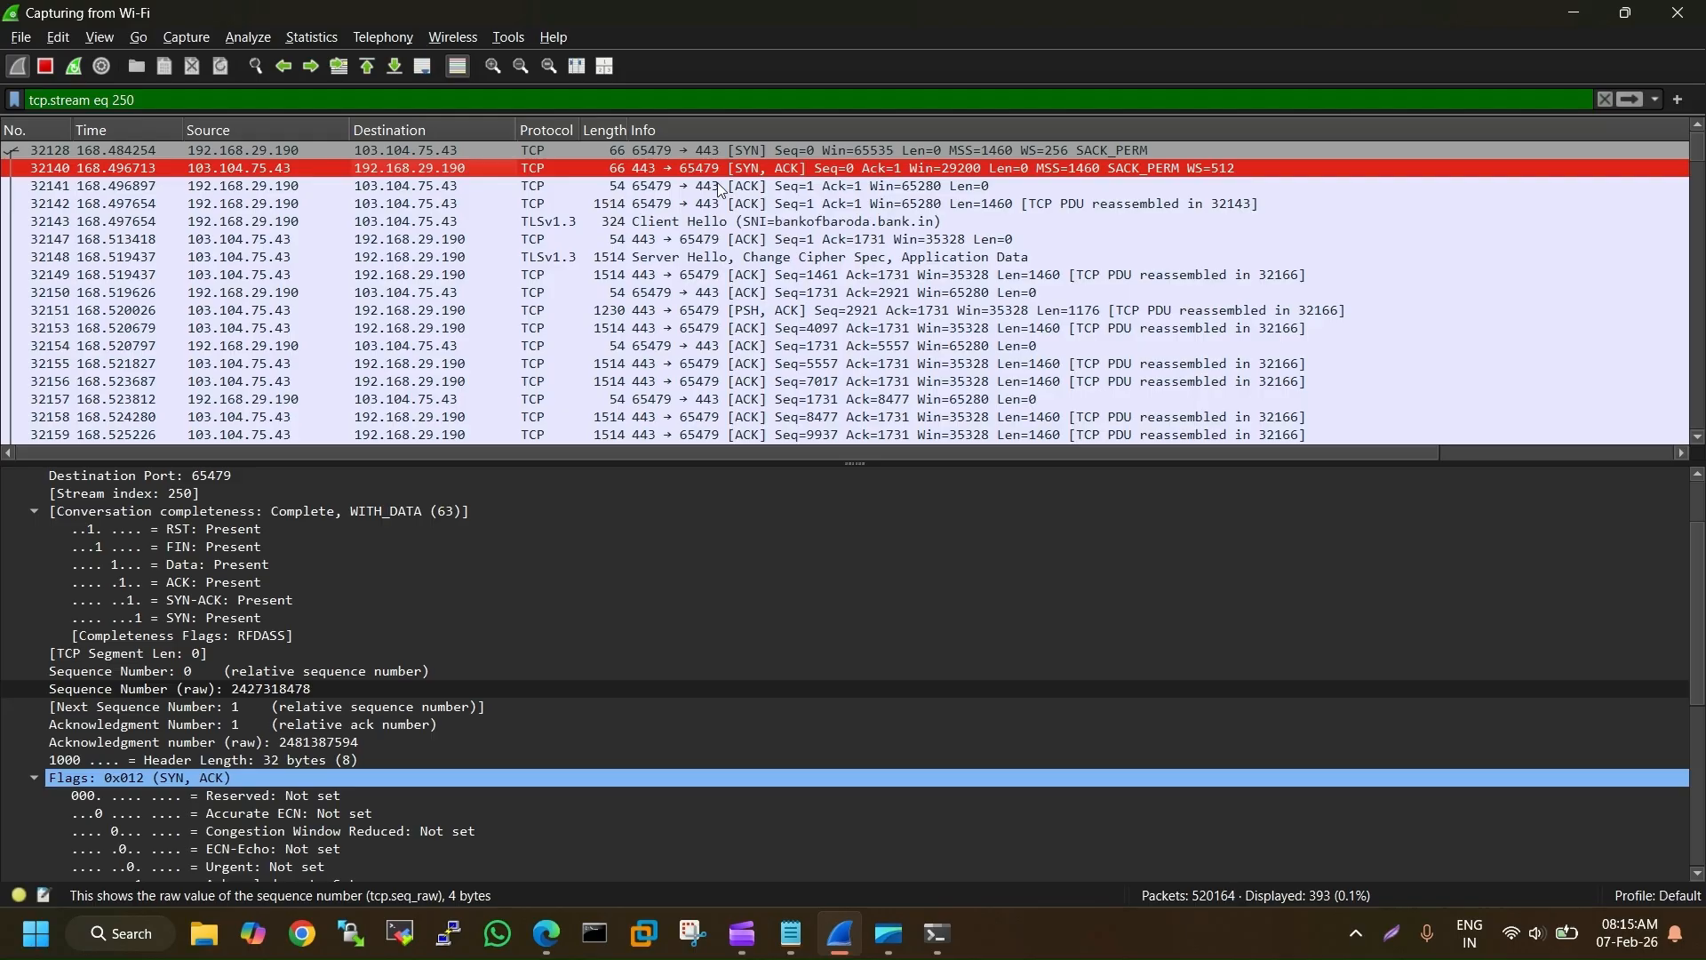
{"action": "scroll", "coordinate": [289, 724], "scroll_direction": "down", "scroll_amount": 3}
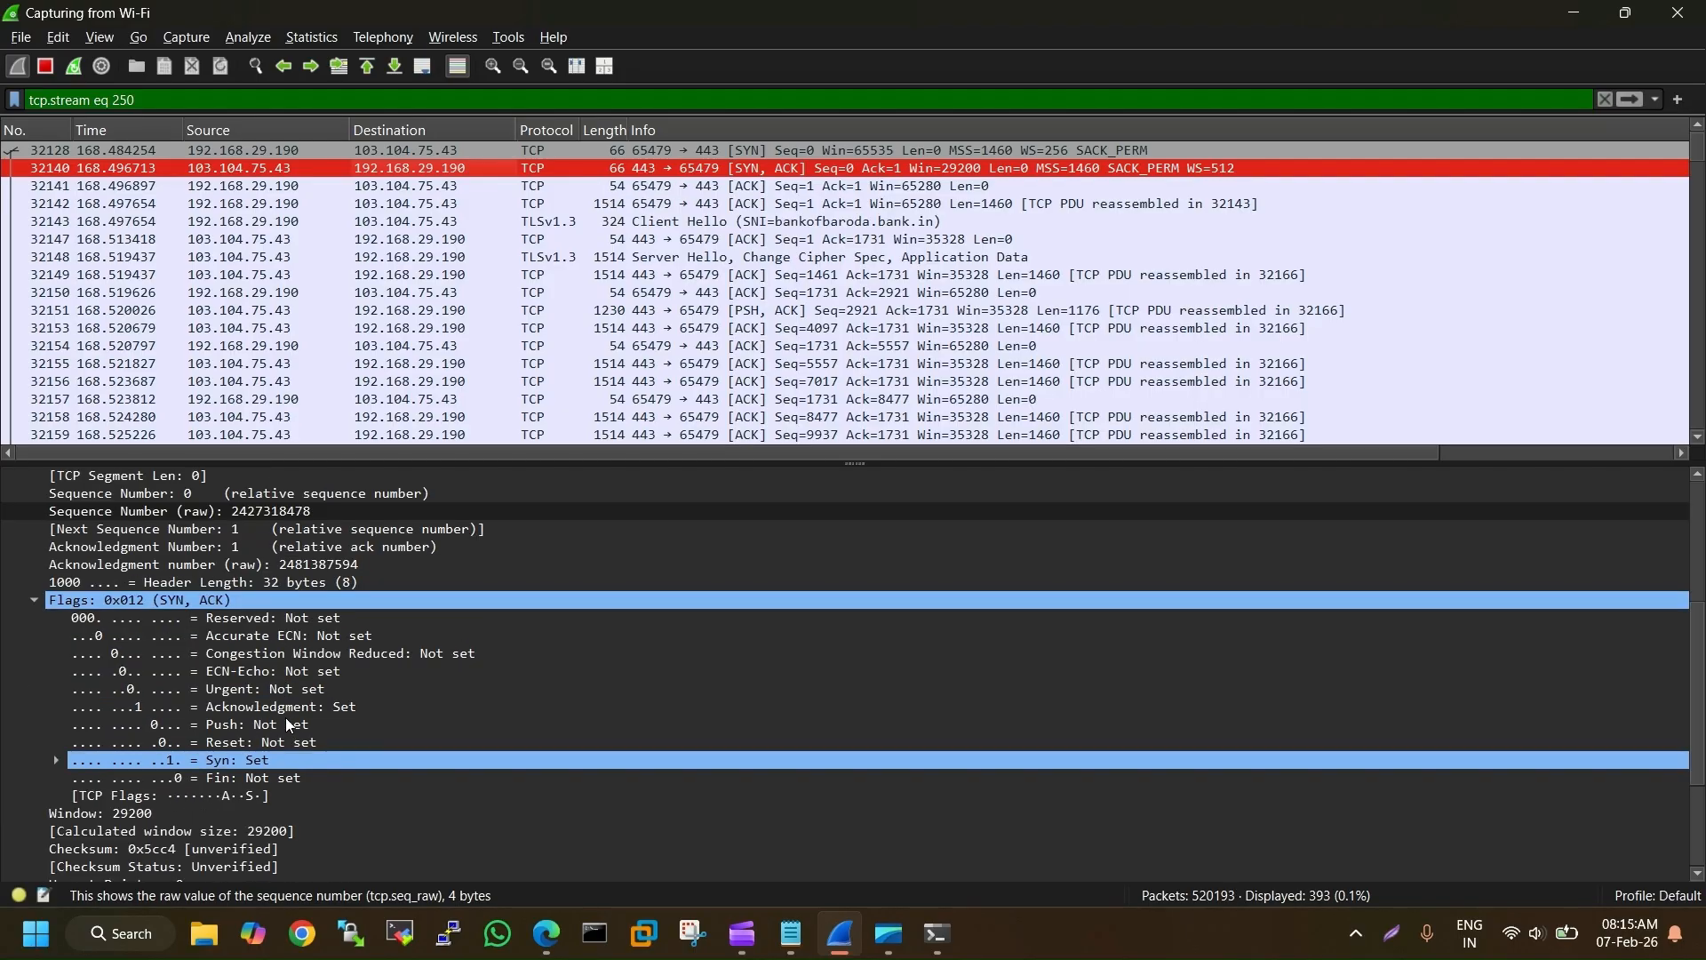
{"action": "scroll", "coordinate": [289, 724], "scroll_direction": "down", "scroll_amount": 2}
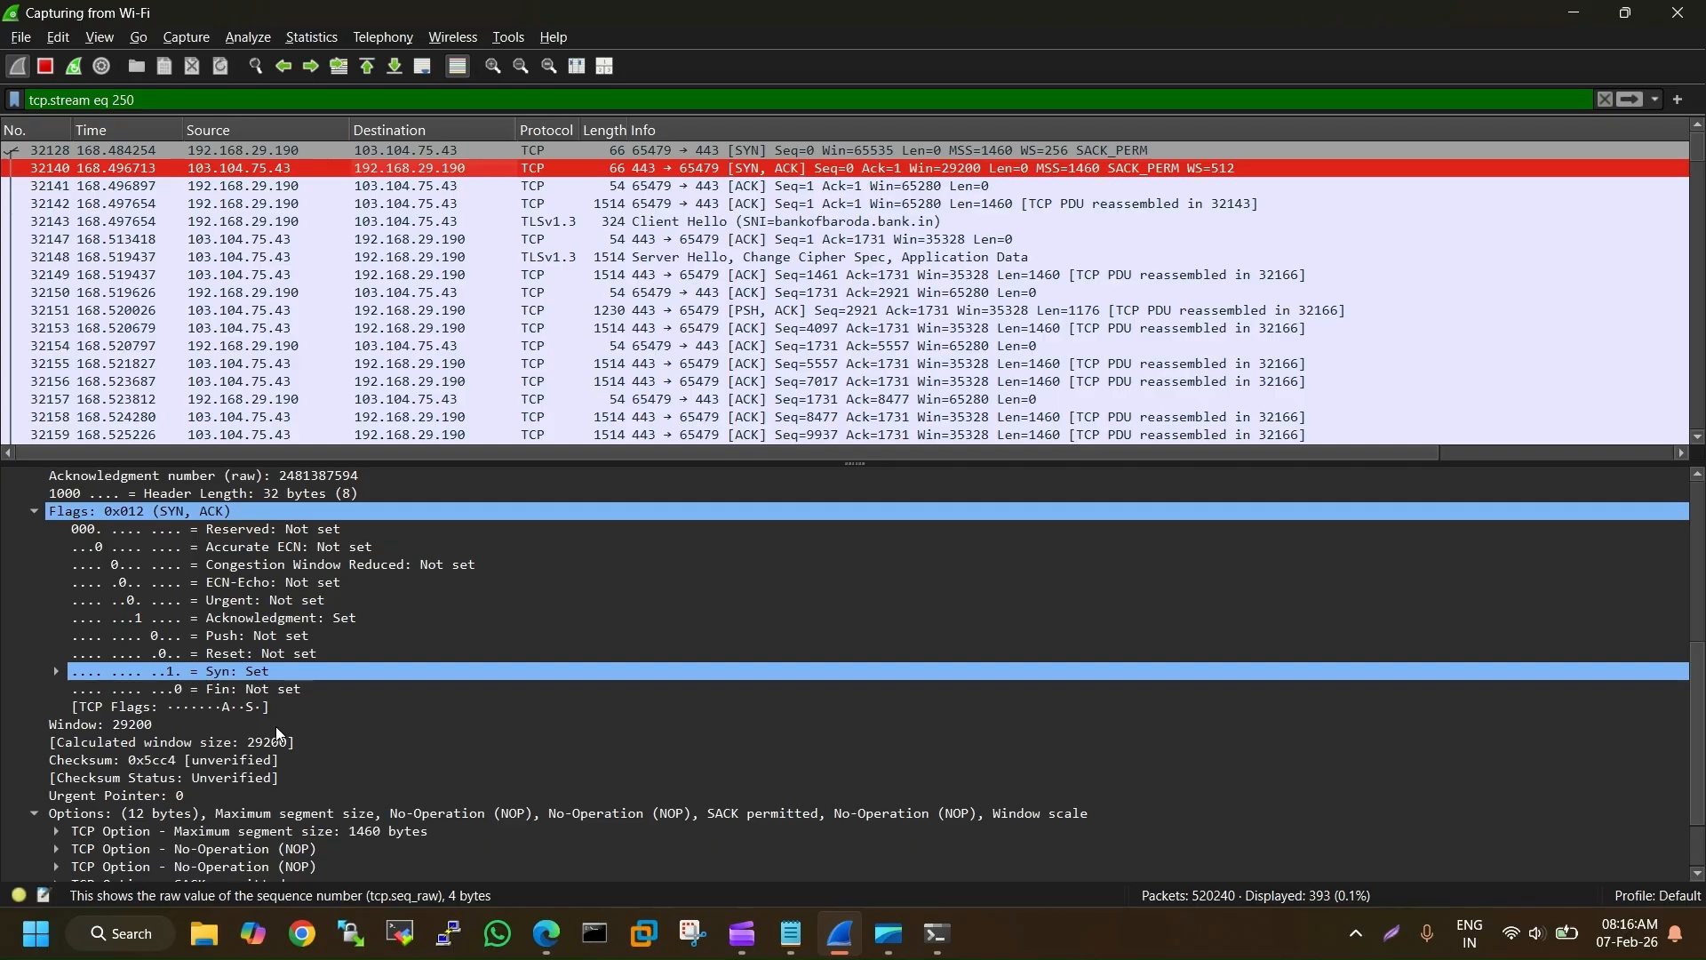
{"action": "scroll", "coordinate": [277, 734], "scroll_direction": "up", "scroll_amount": 3}
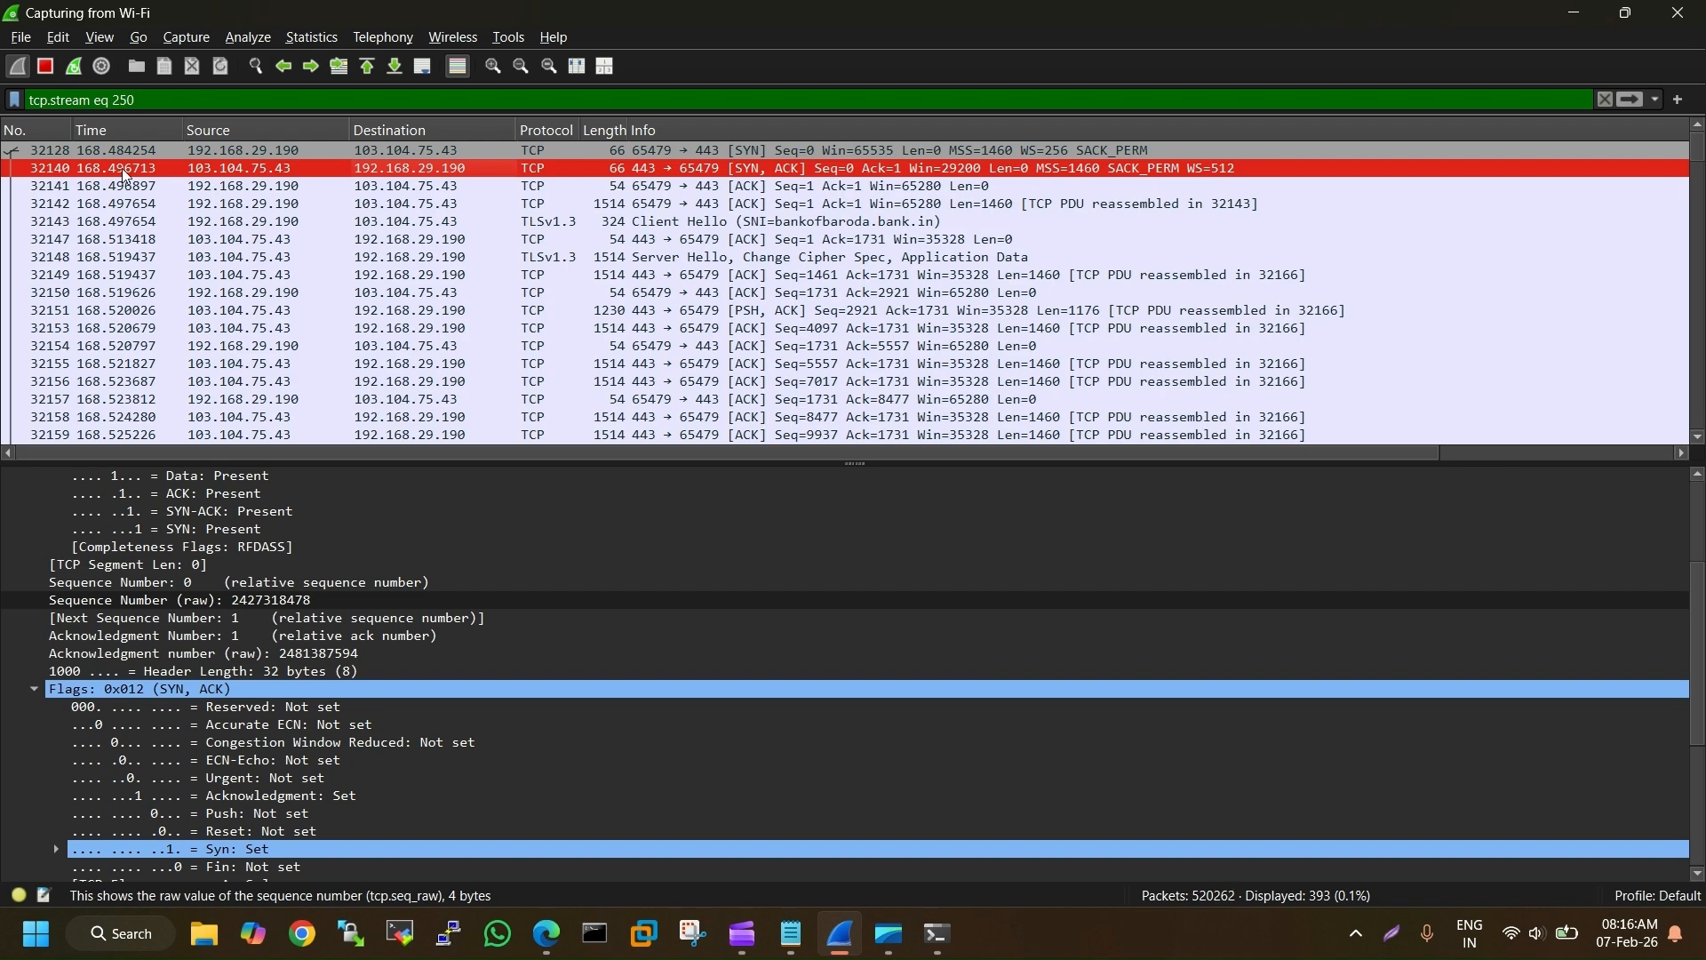
Examine the SYN, ACK packet's flag bits, window size, checksum and TCP options
{"action": "scroll", "coordinate": [346, 619], "scroll_direction": "down", "scroll_amount": 3}
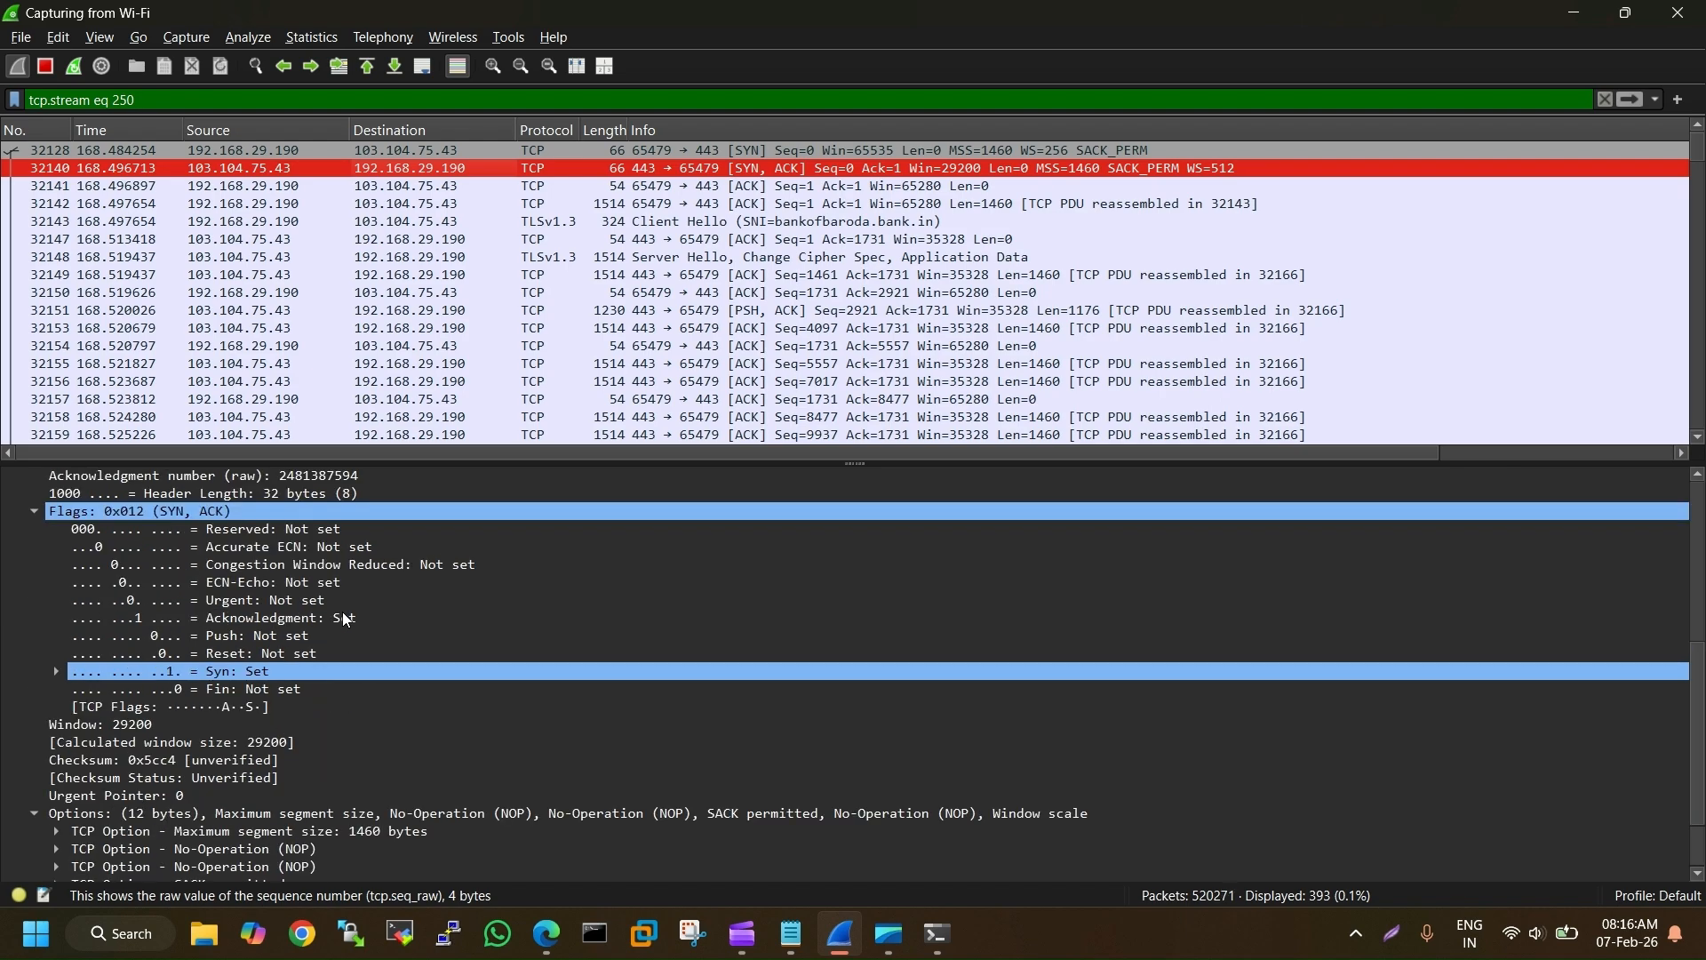
{"action": "scroll", "coordinate": [347, 619], "scroll_direction": "down", "scroll_amount": 2}
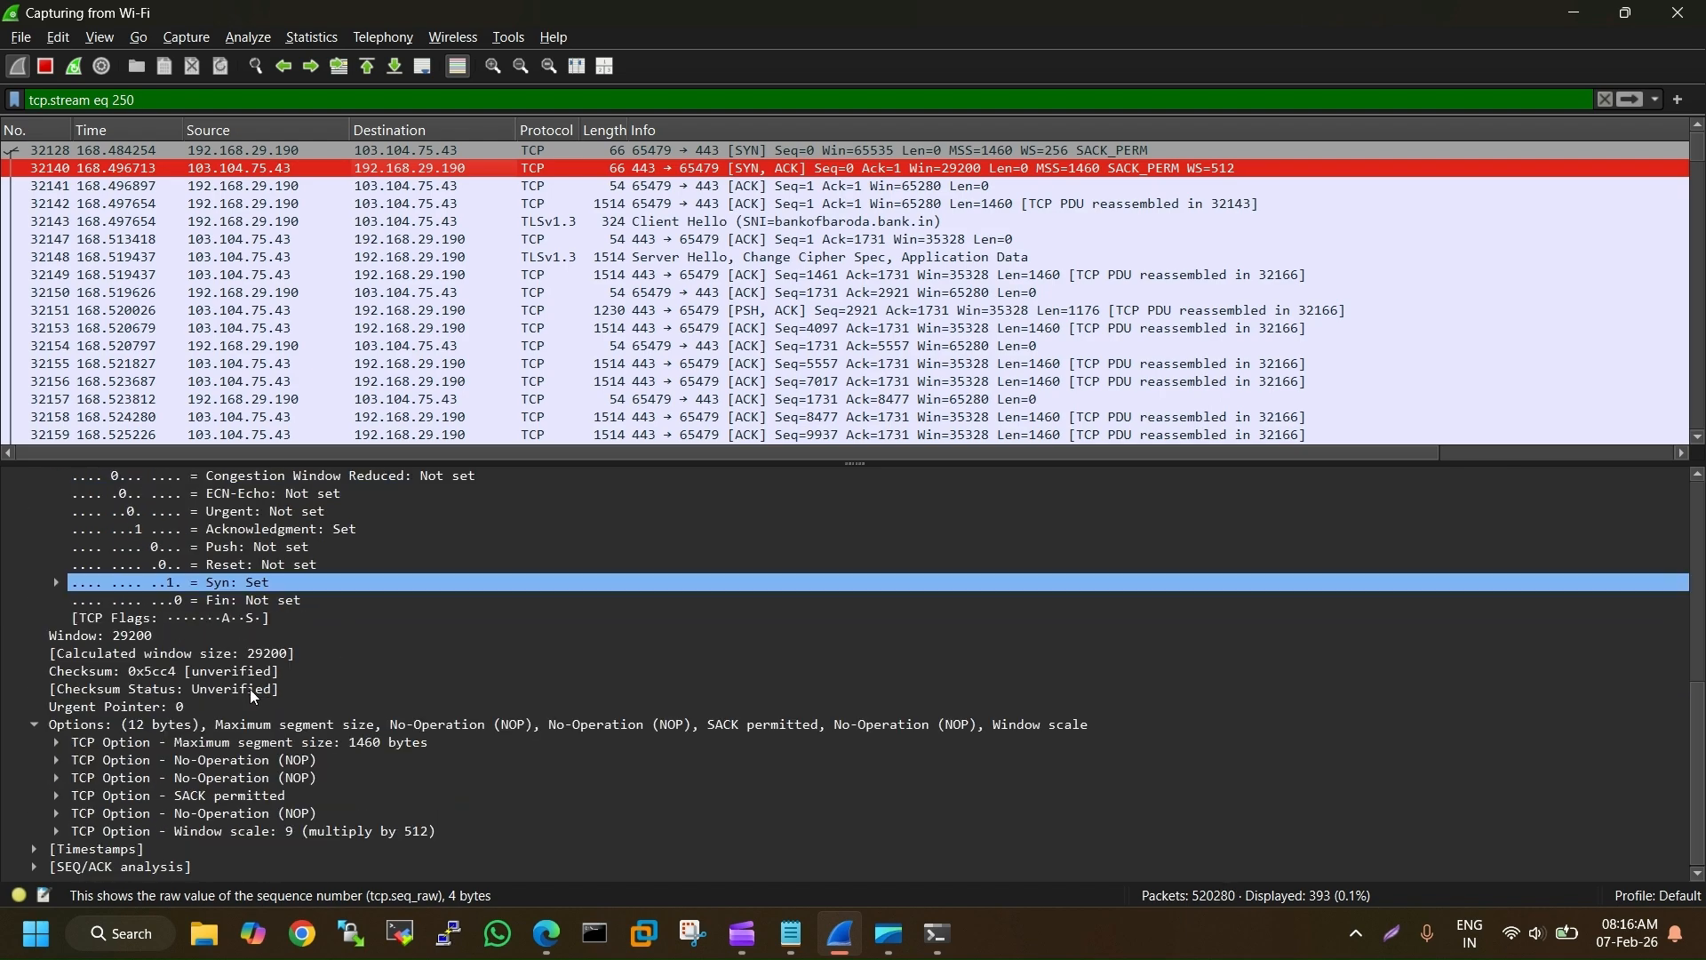
{"action": "scroll", "coordinate": [296, 675], "scroll_direction": "up", "scroll_amount": 3}
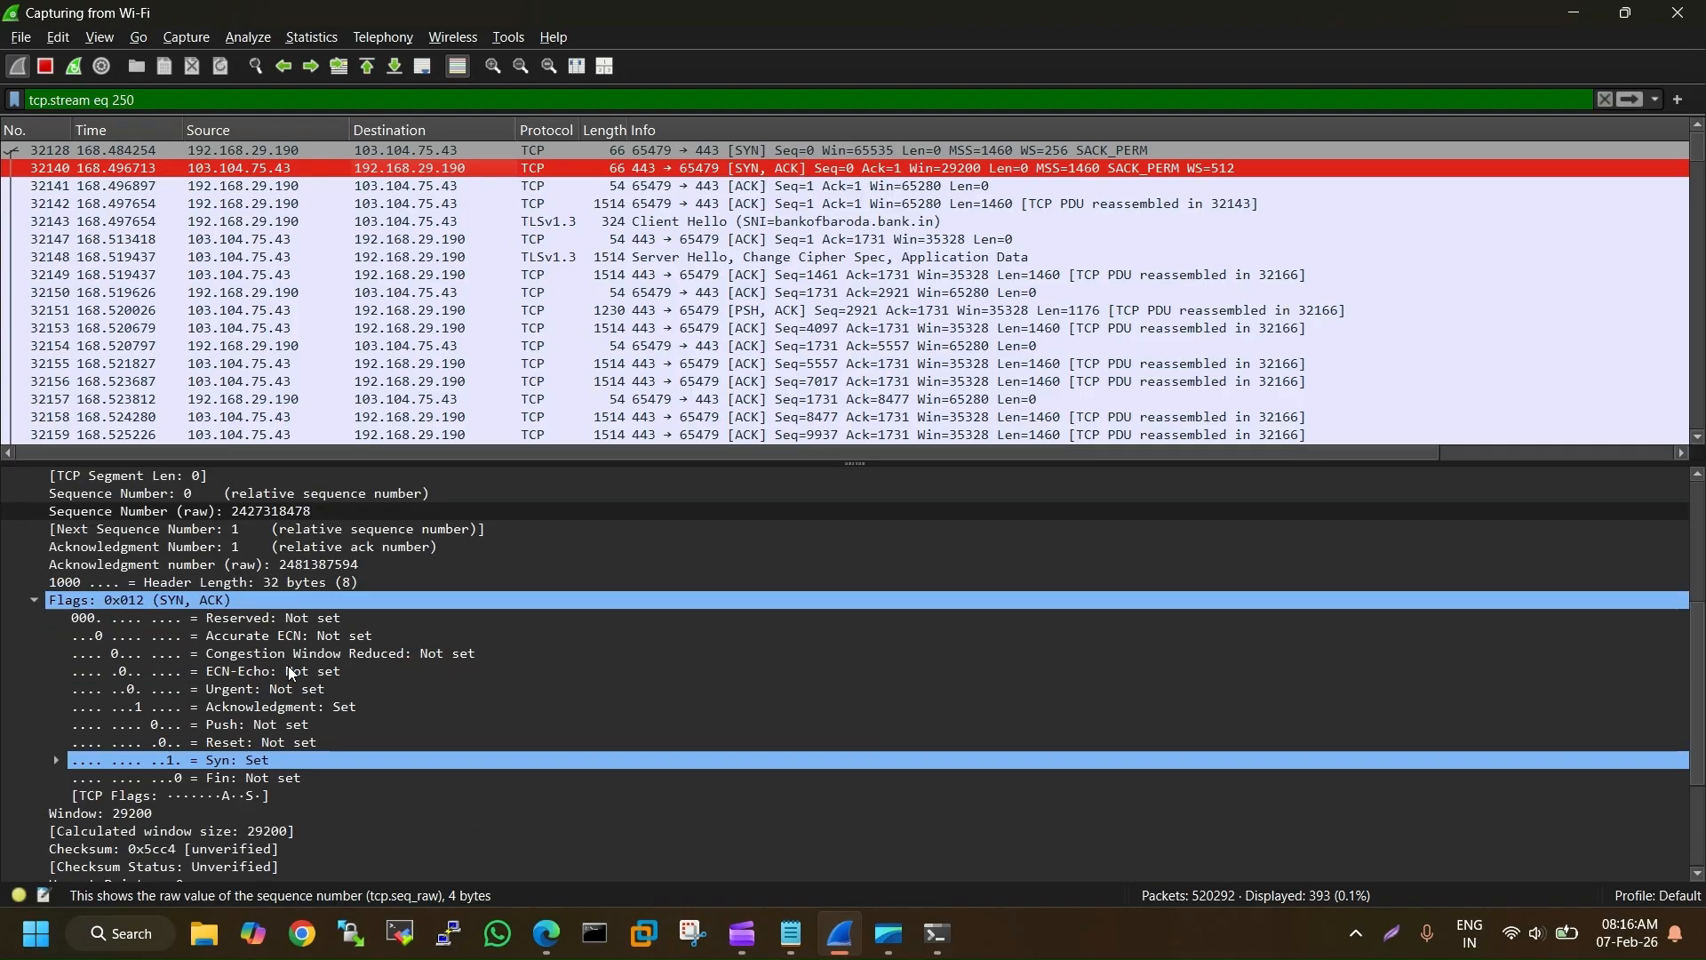
{"action": "scroll", "coordinate": [231, 623], "scroll_direction": "up", "scroll_amount": 3}
Highlight the SYN, ACK packet's raw sequence number, check the SYN packet's value against it, and return to the SYN, ACK packet's flags
{"action": "left_click", "coordinate": [233, 690]}
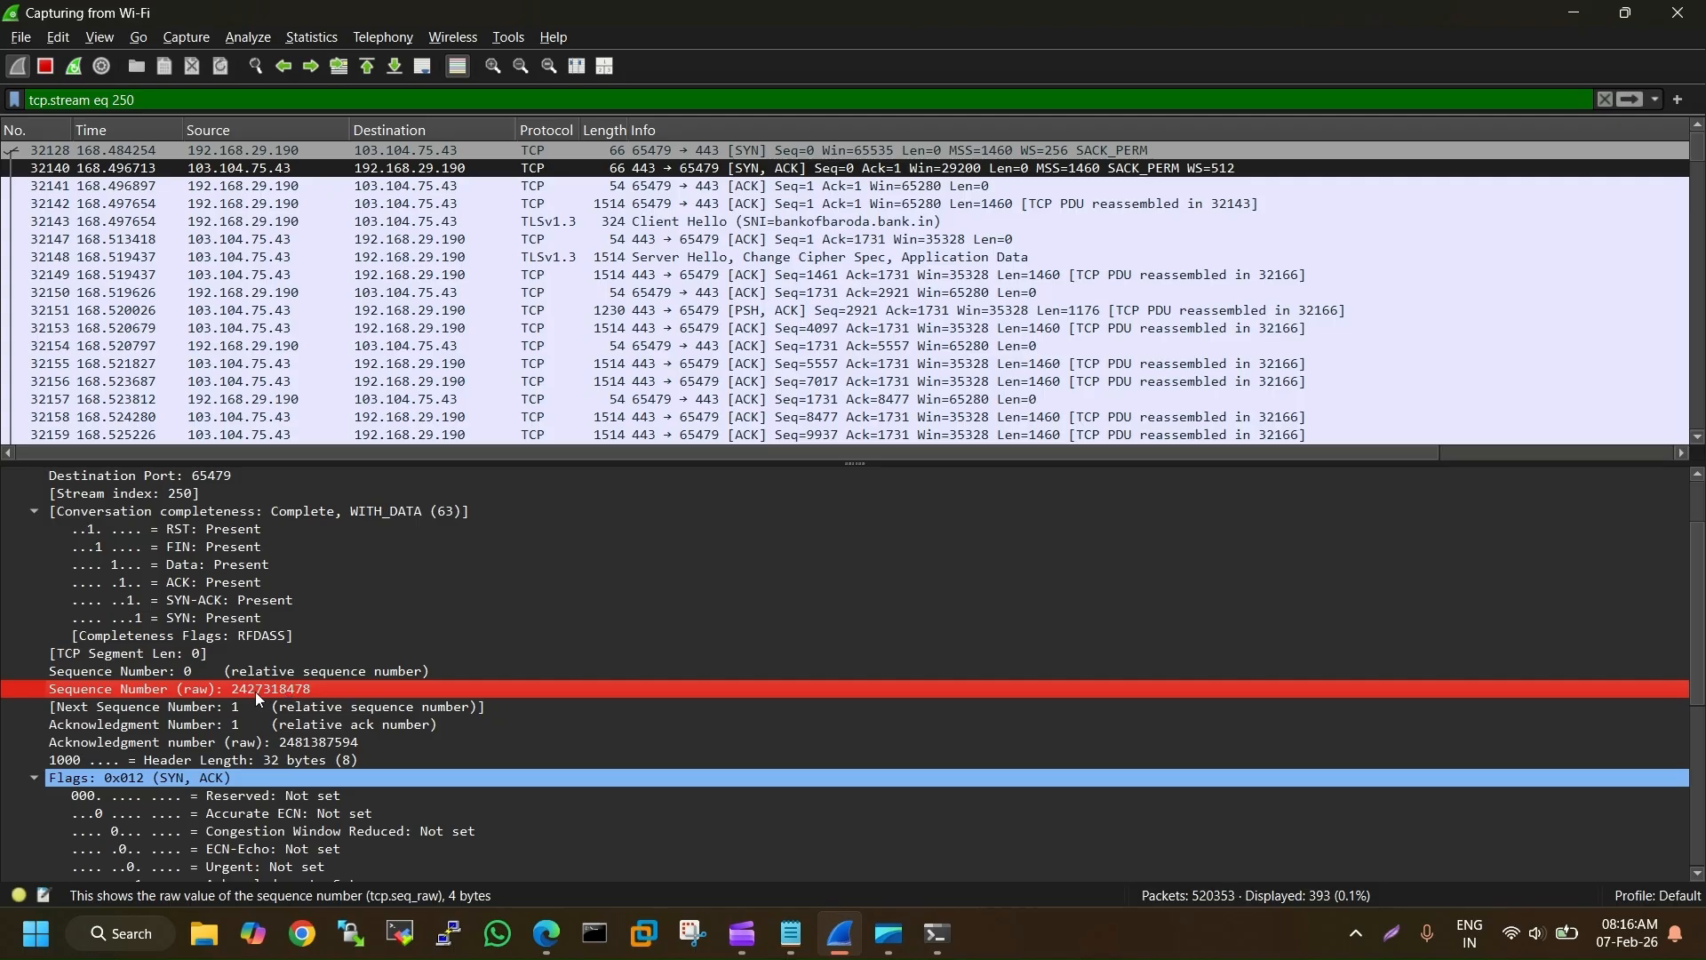
{"action": "left_click", "coordinate": [398, 150]}
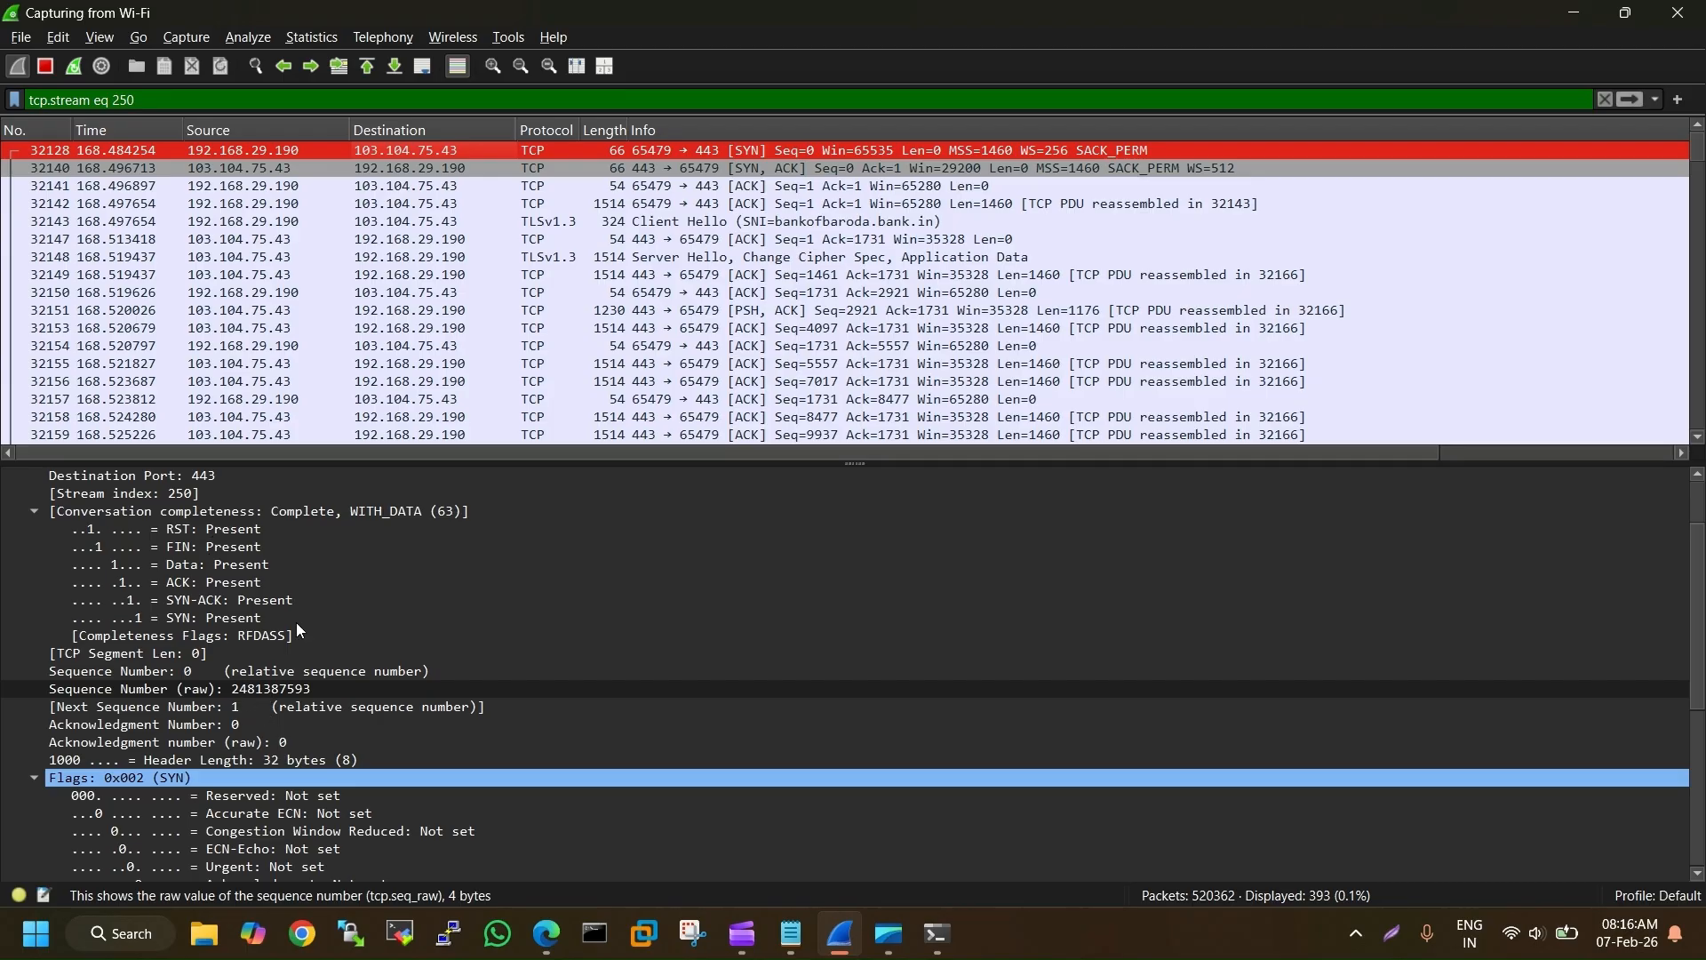
{"action": "left_click", "coordinate": [370, 168]}
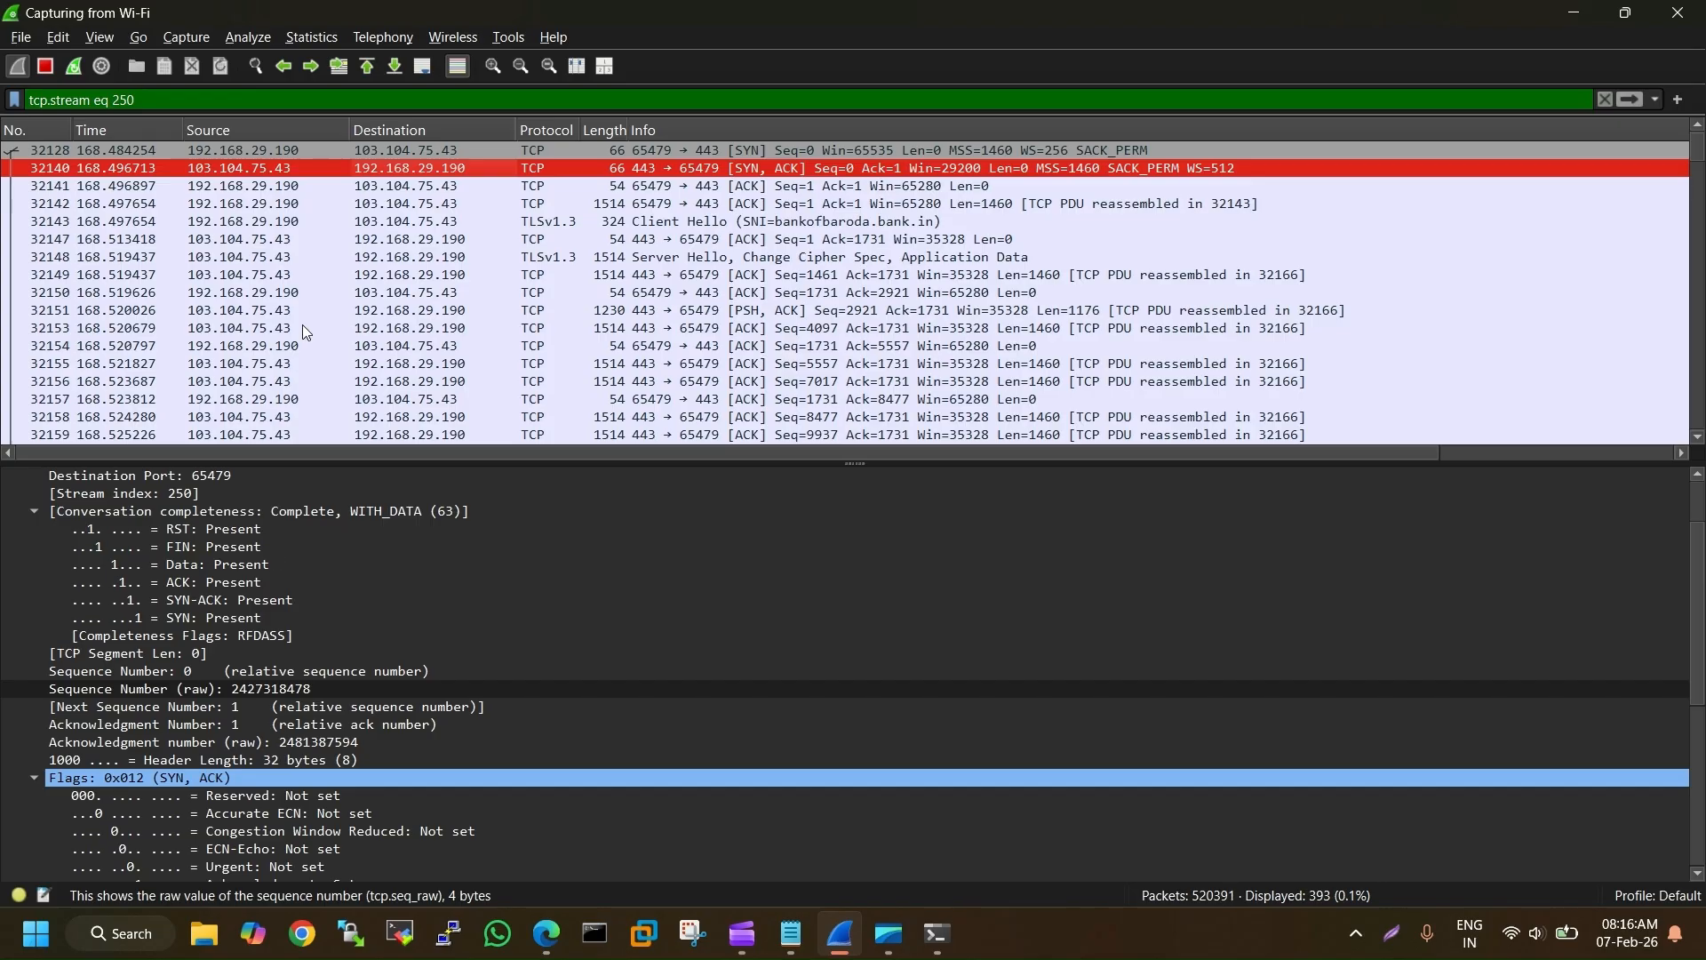
{"action": "scroll", "coordinate": [334, 662], "scroll_direction": "down", "scroll_amount": 5}
{"action": "scroll", "coordinate": [335, 674], "scroll_direction": "up", "scroll_amount": 4}
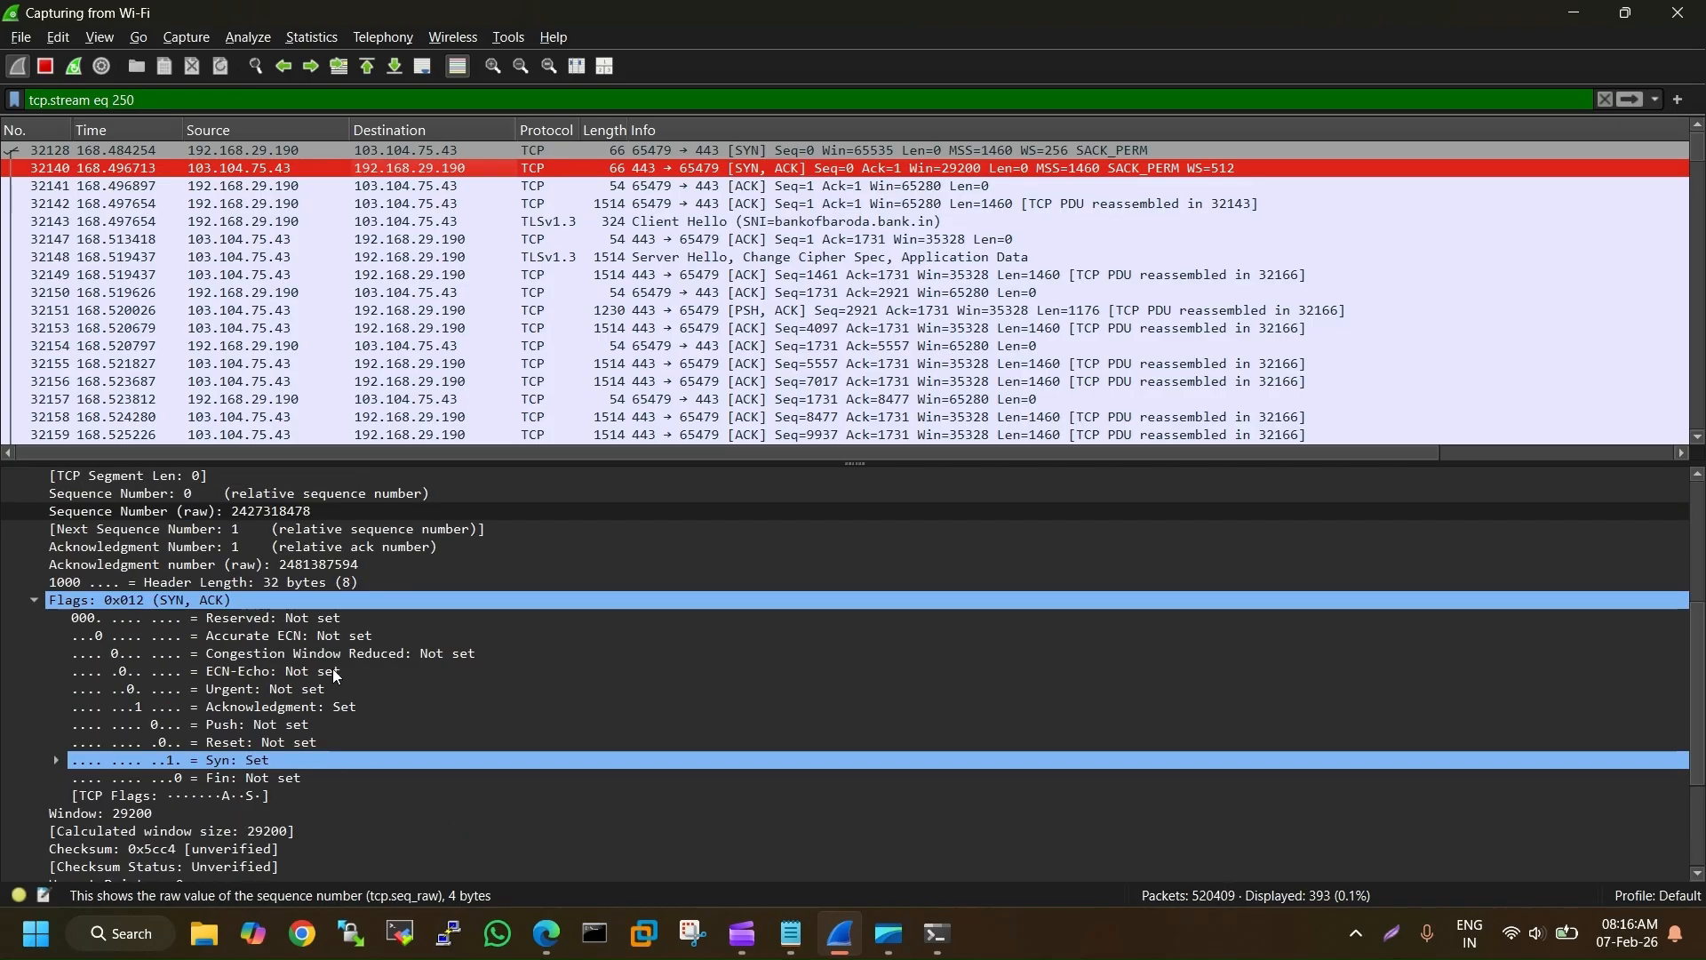
{"action": "scroll", "coordinate": [335, 676], "scroll_direction": "down", "scroll_amount": 2}
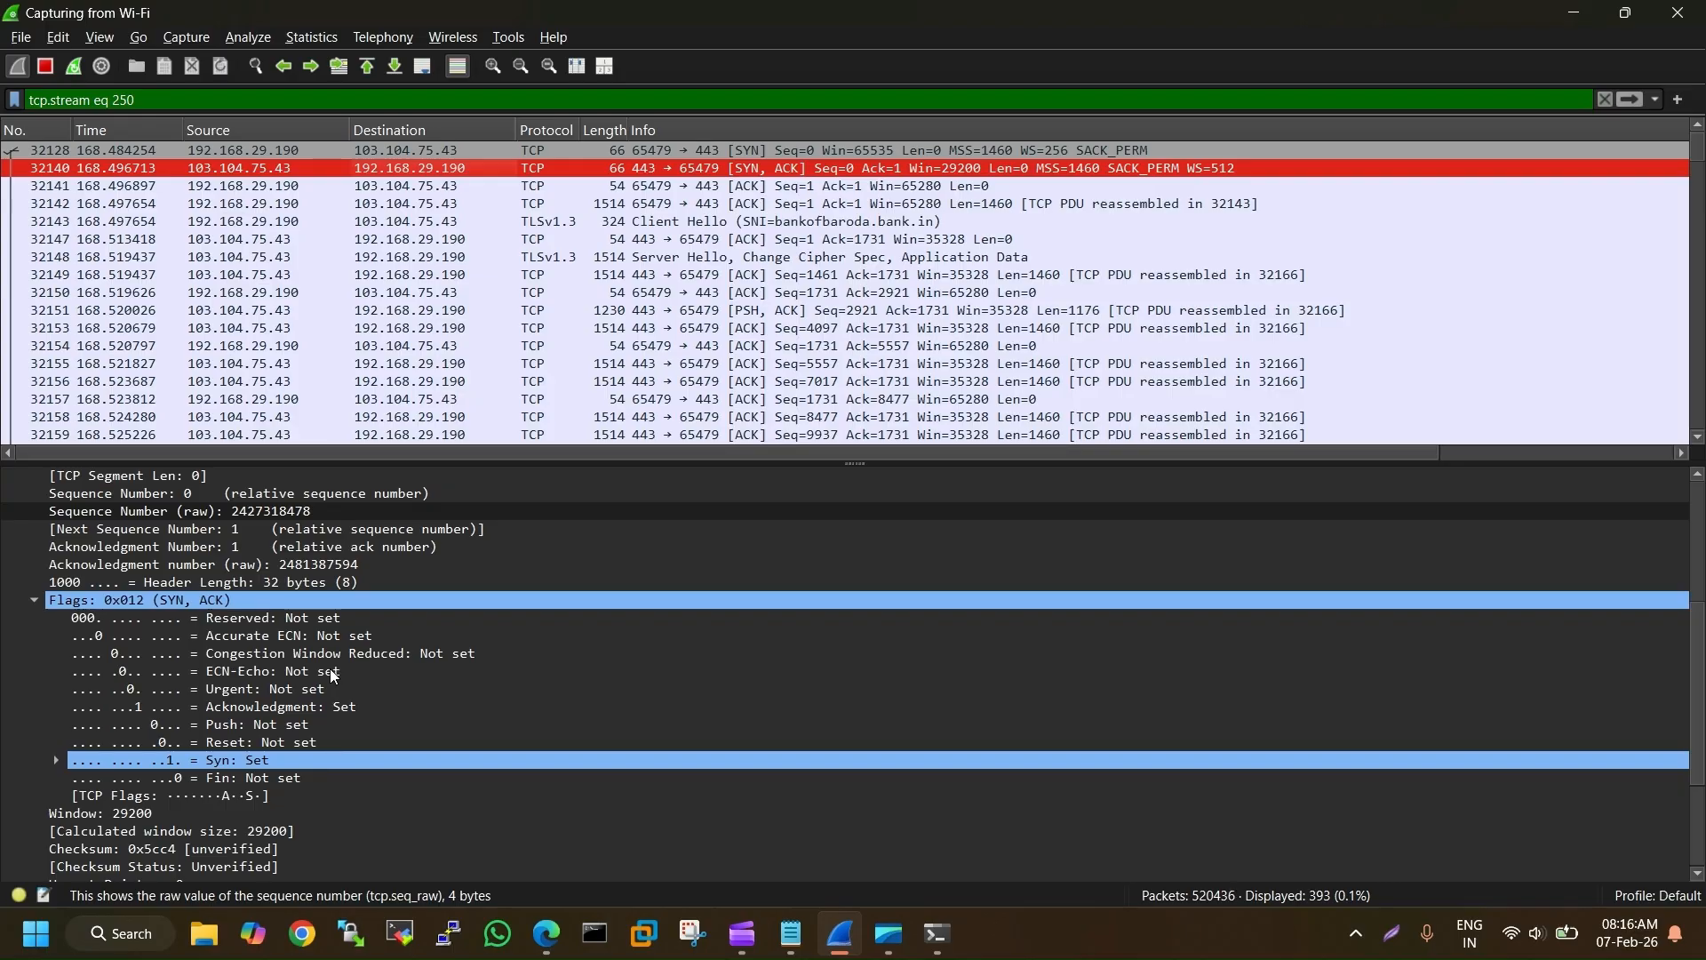
Replace the TCP stream display filter with the suggested expression ip.addr == 192.0.2.1
{"action": "left_click_drag", "start_coordinate": [153, 99], "coordinate": [5, 105]}
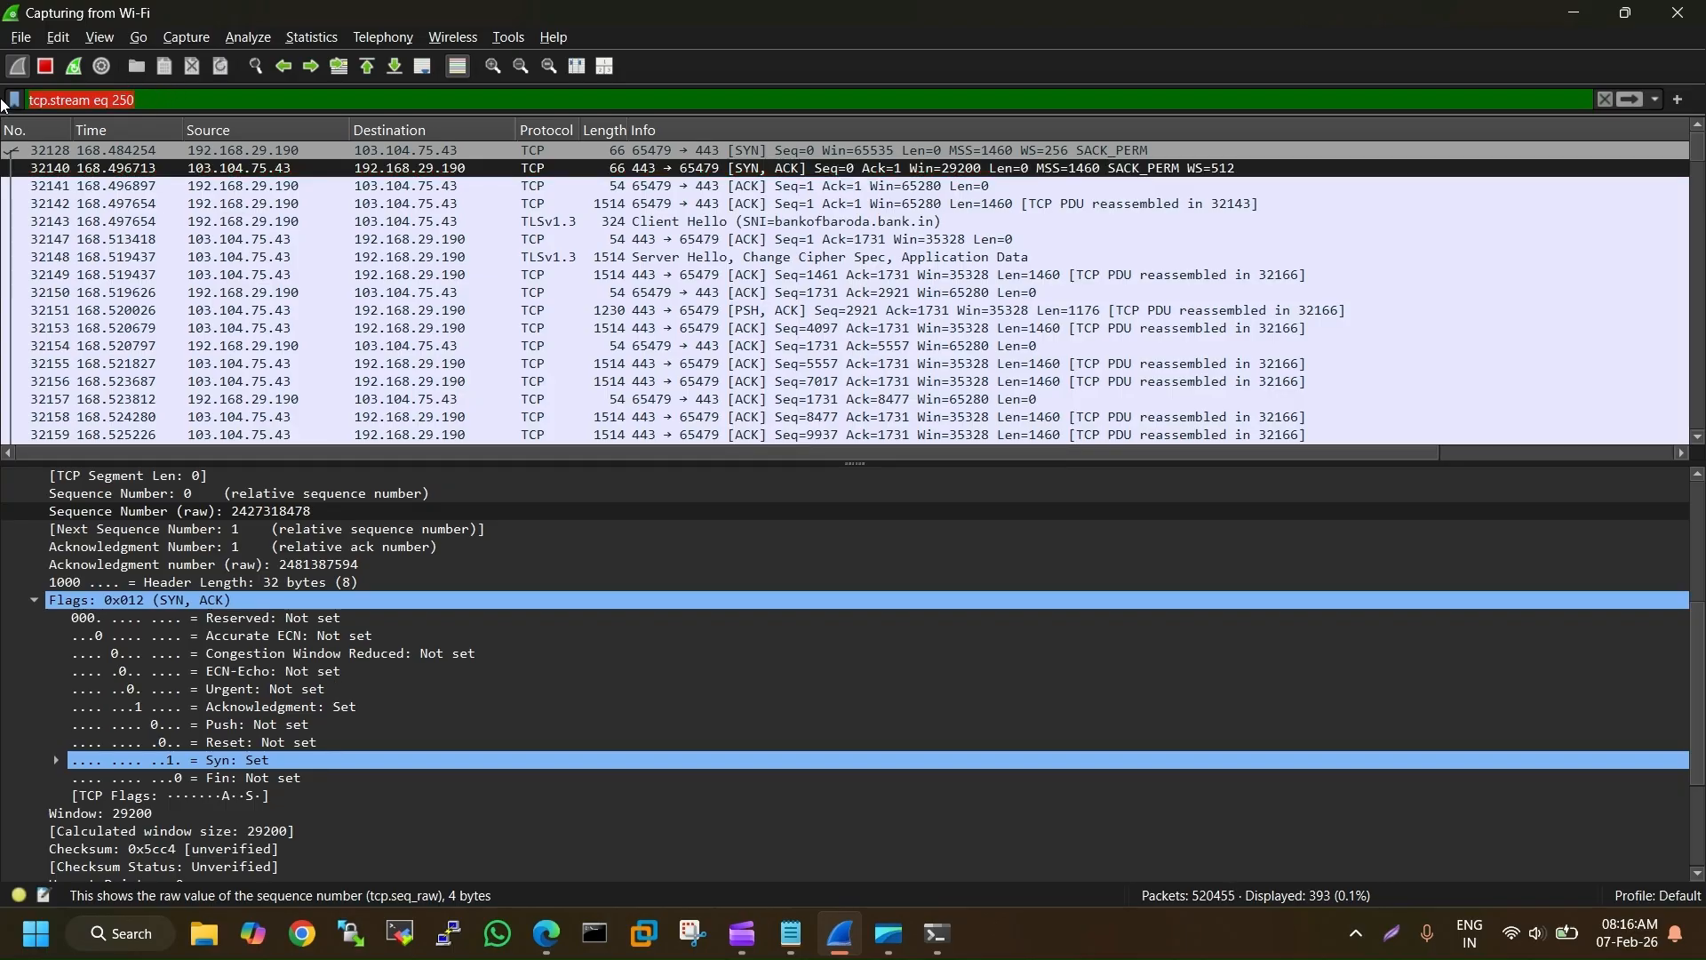
{"action": "key", "text": "BackSpace"}
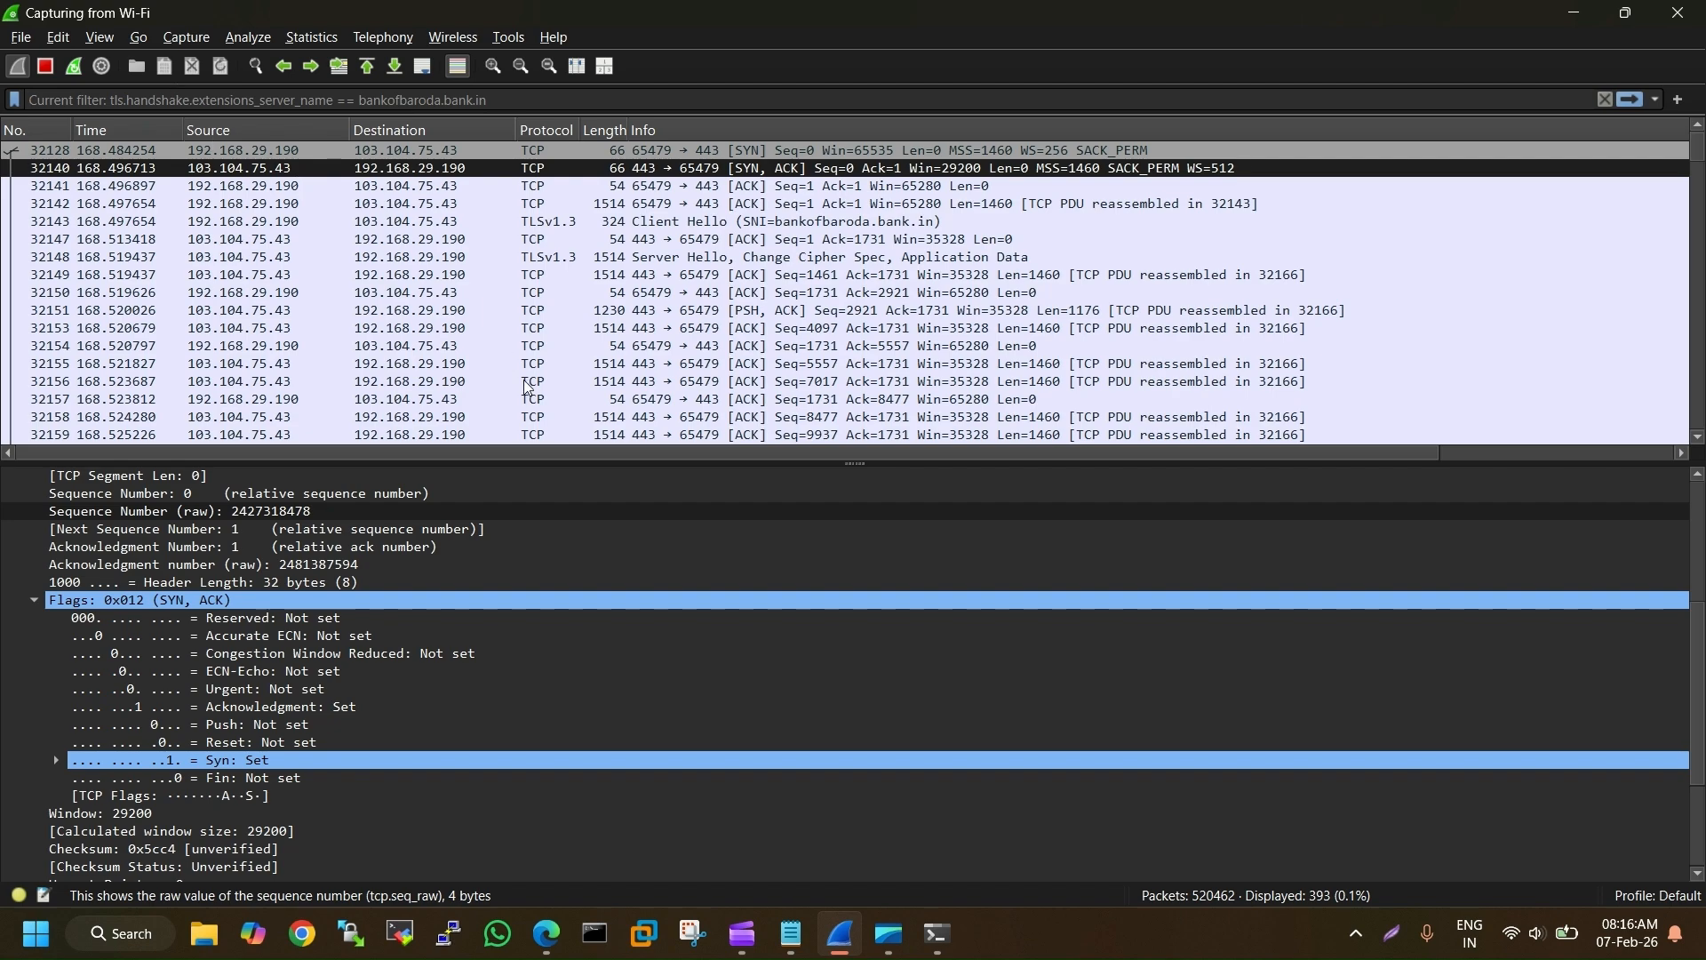
{"action": "type", "text": "ip"}
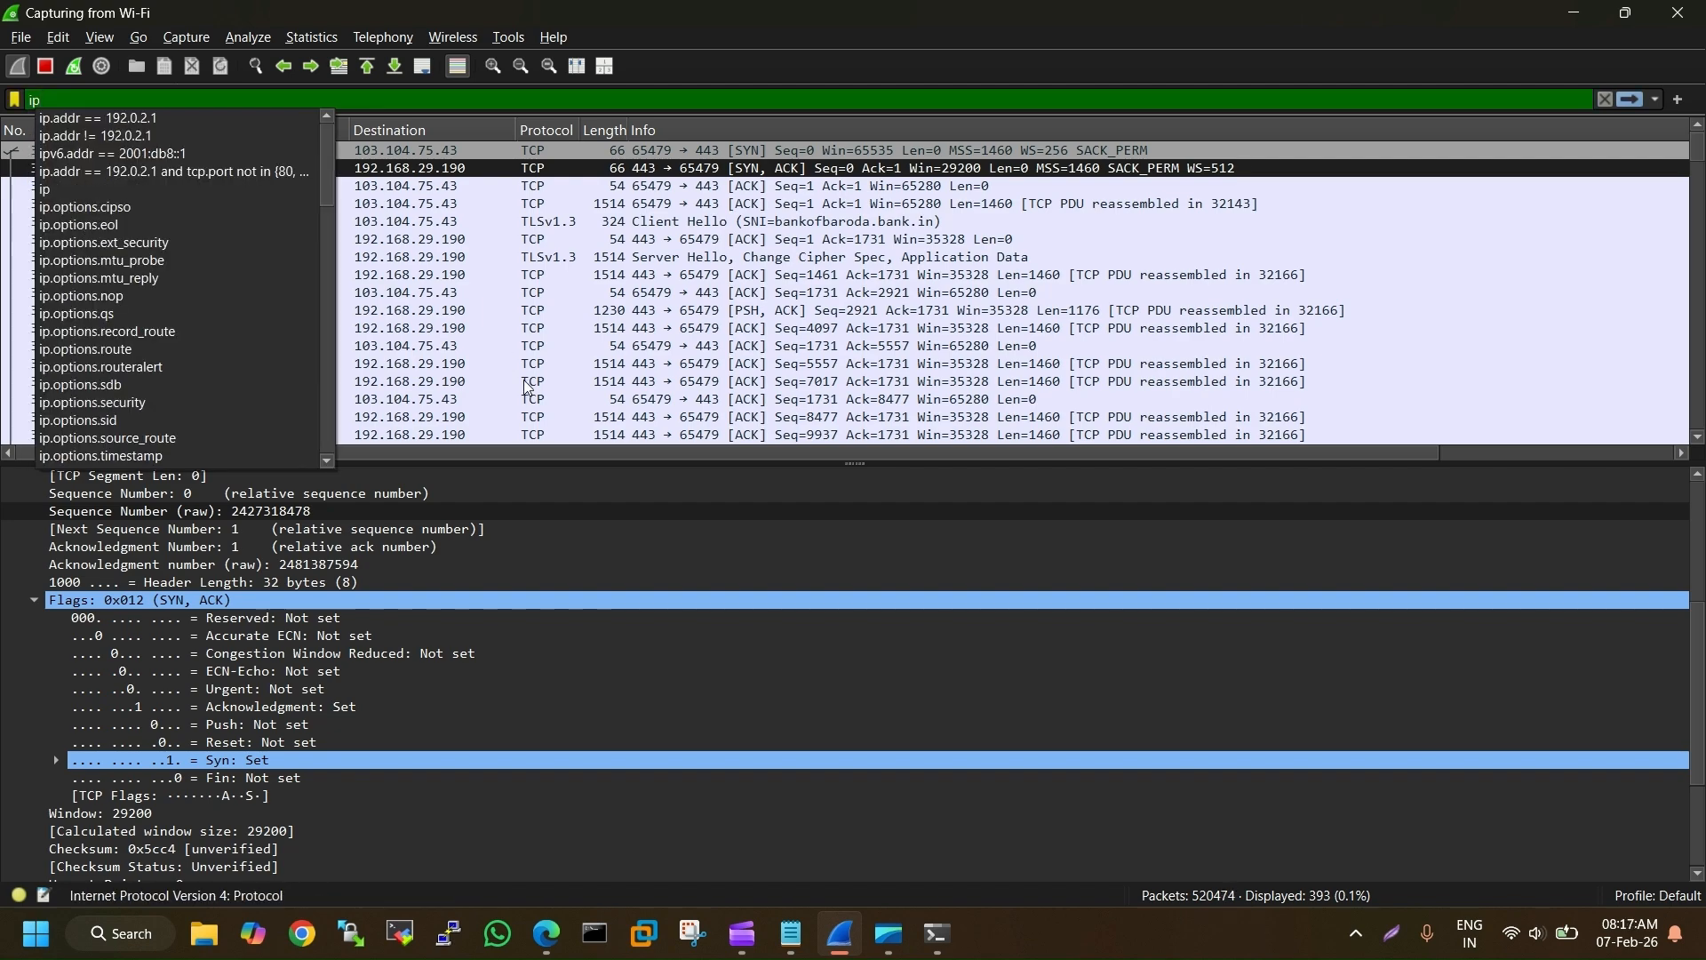
{"action": "left_click", "coordinate": [140, 119]}
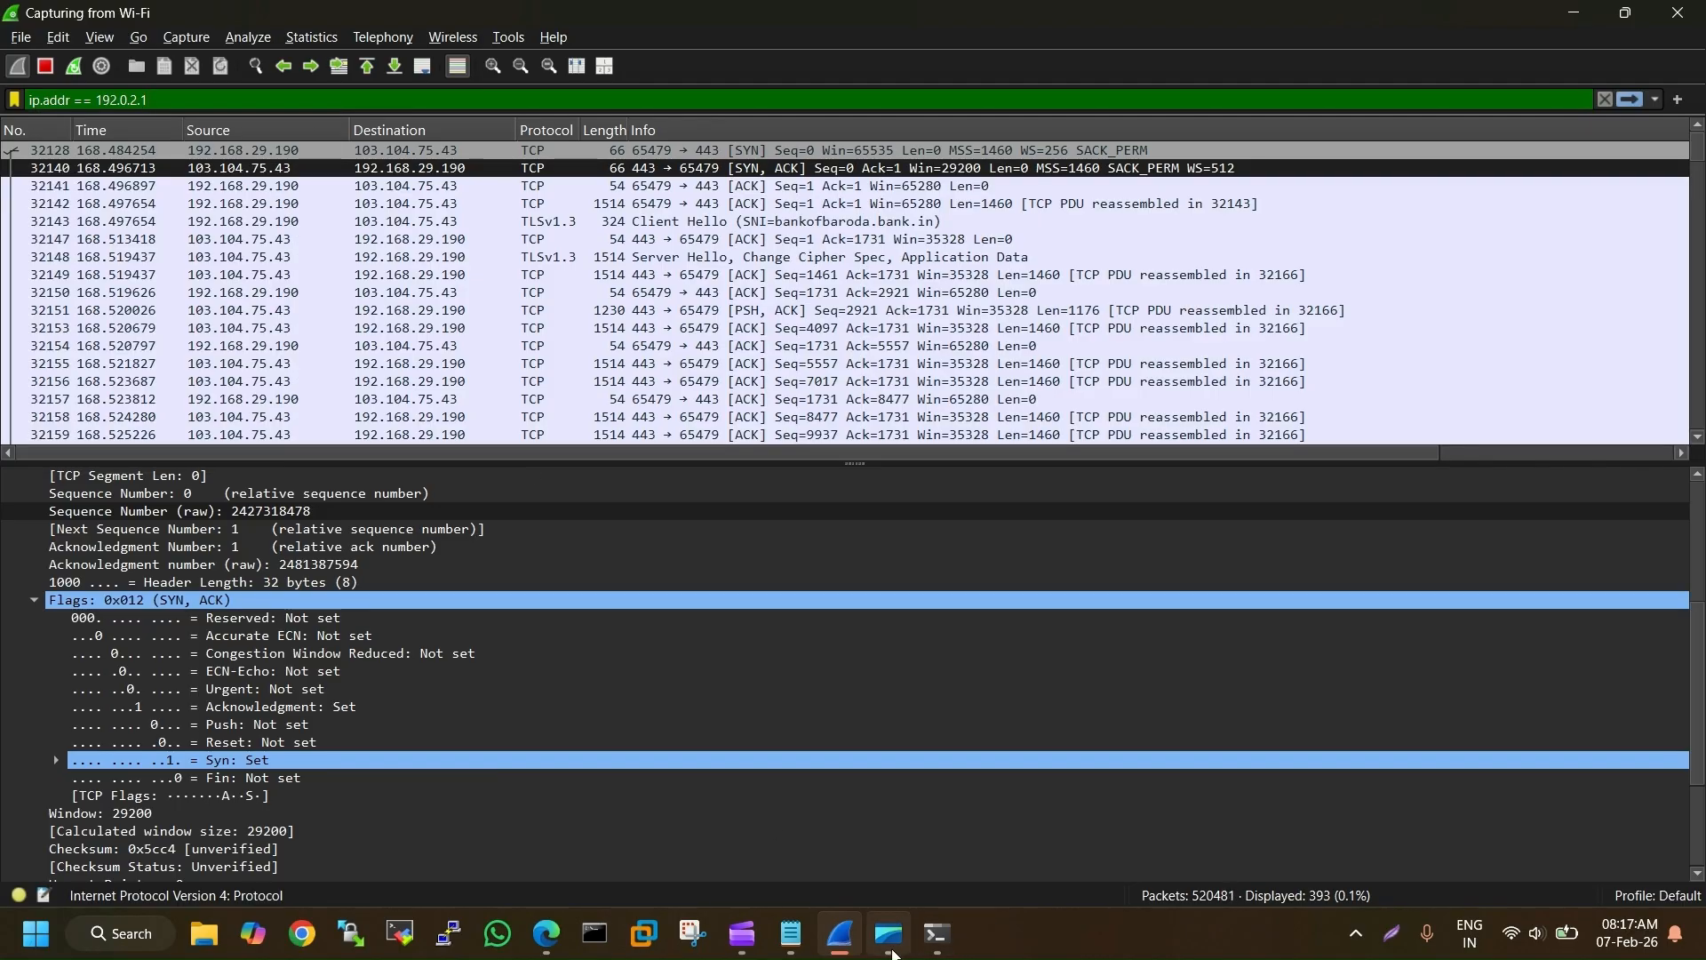
Switch to Command Prompt and copy the address 103.104.75.43 from the nslookup answer for bankofbaroda.bank.in
{"action": "left_click", "coordinate": [929, 953]}
{"action": "left_click", "coordinate": [373, 651]}
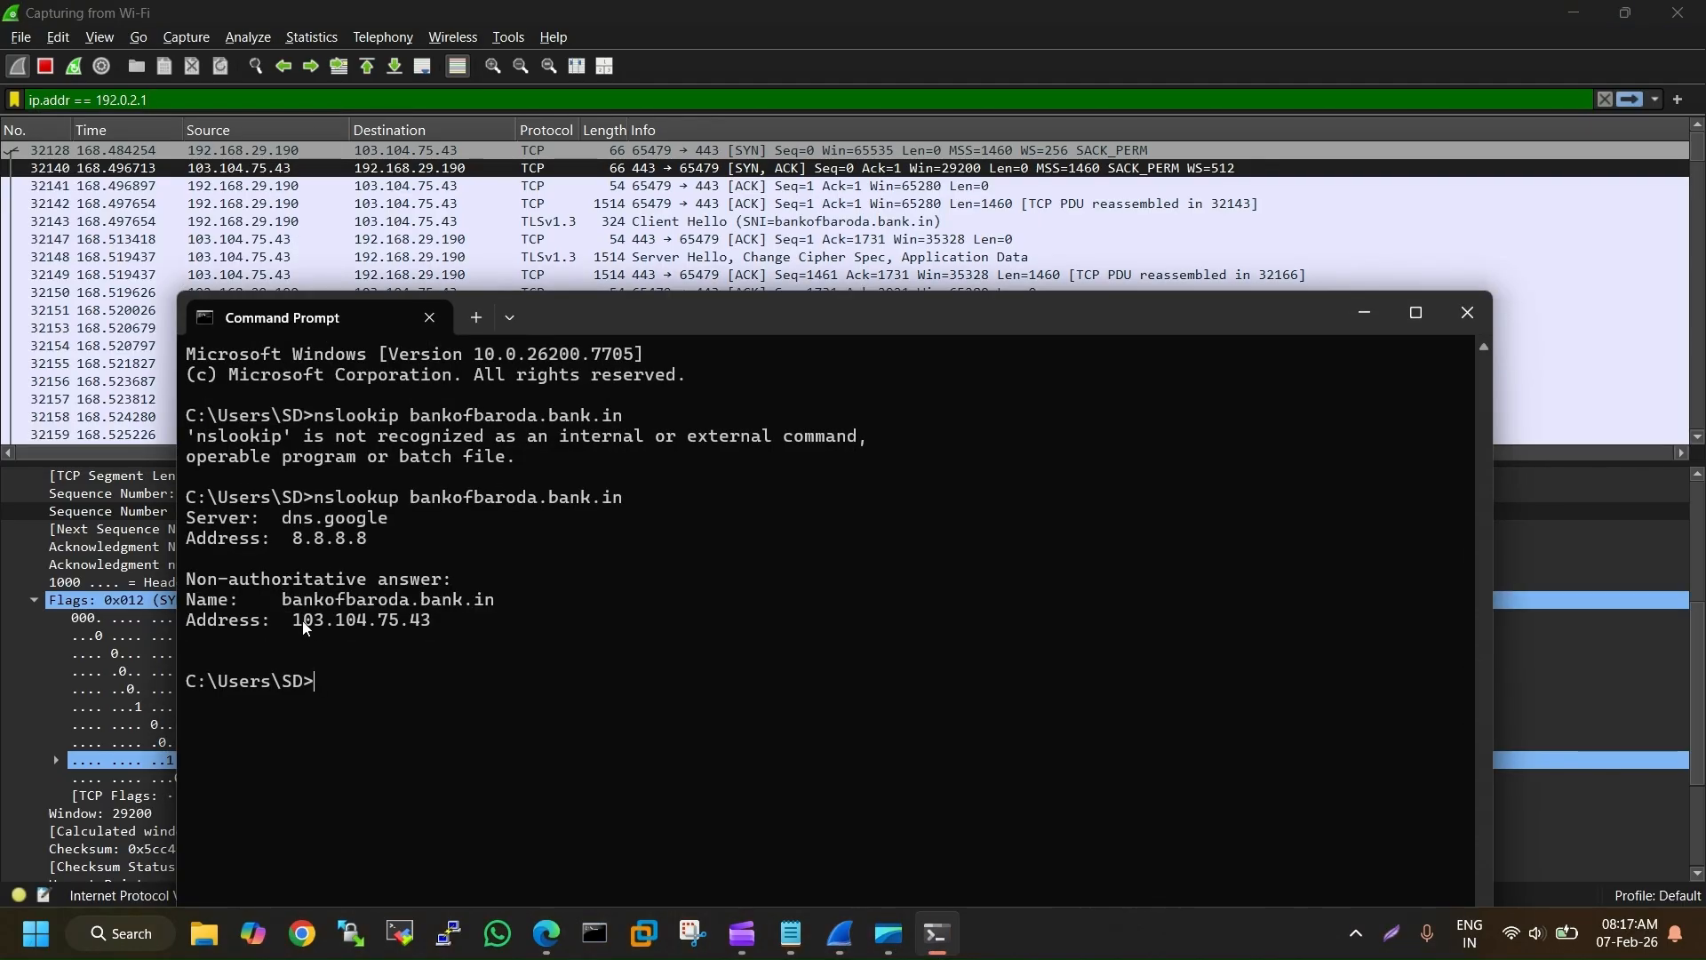
{"action": "left_click_drag", "start_coordinate": [296, 621], "coordinate": [435, 626]}
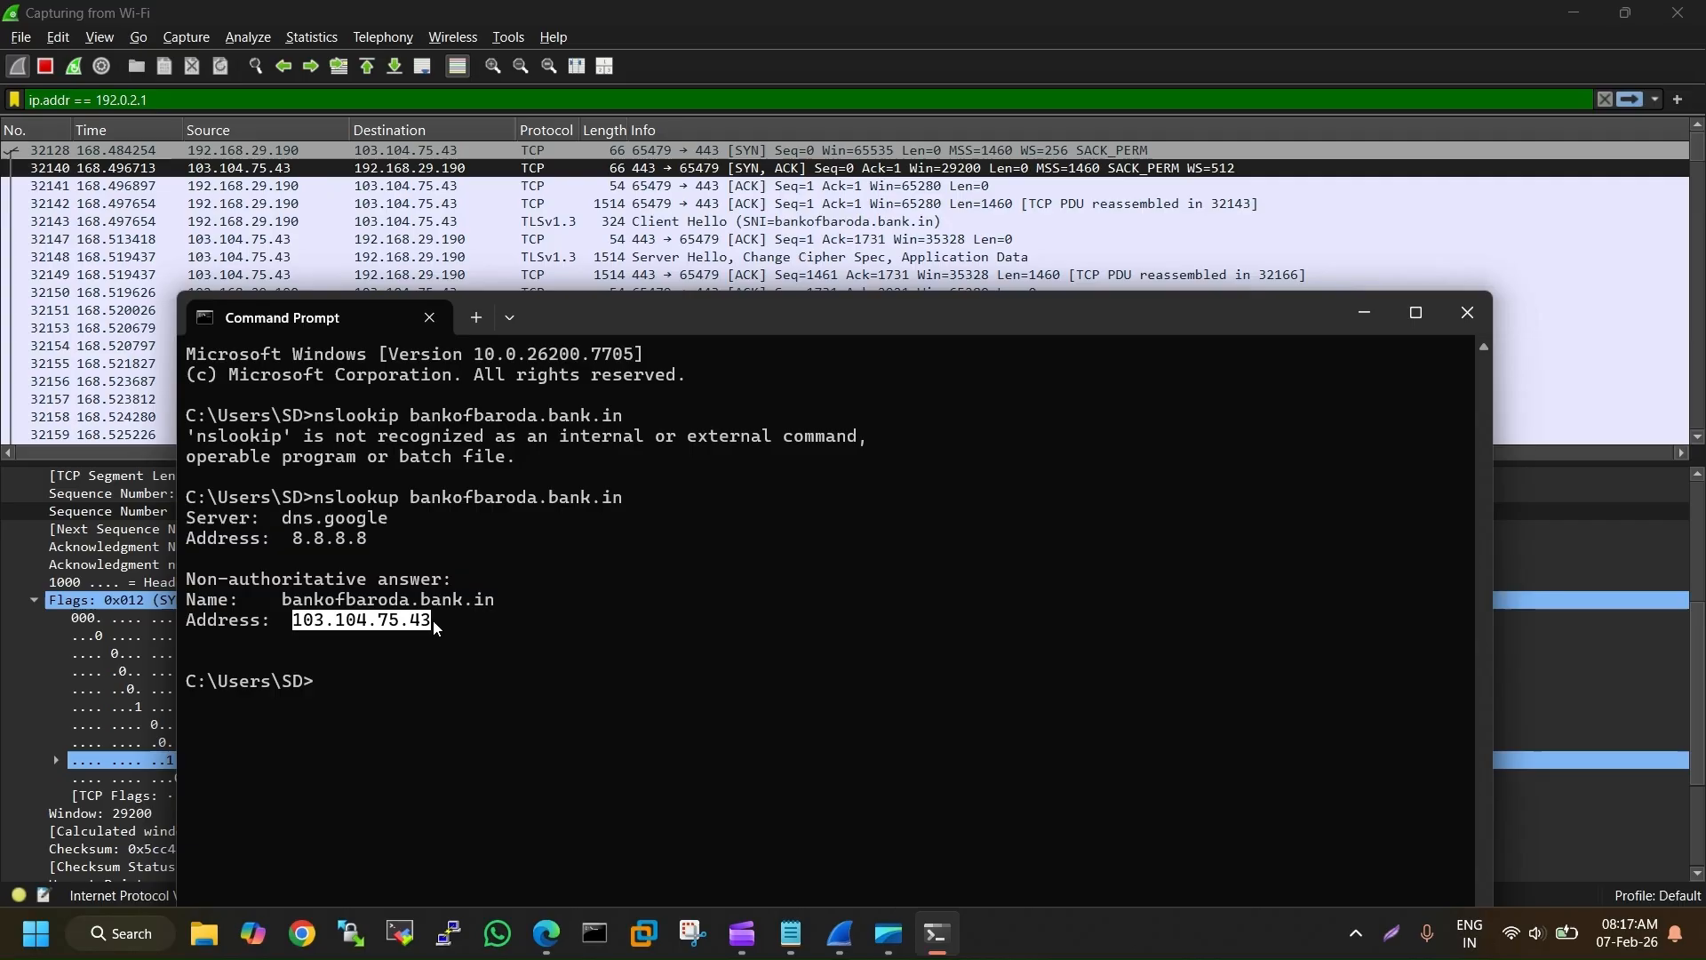
{"action": "key", "text": "ctrl+c"}
Return to Wireshark, replace the filter's sample address with 103.104.75.43, and apply ip.addr == 103.104.75.43
{"action": "left_click", "coordinate": [185, 99]}
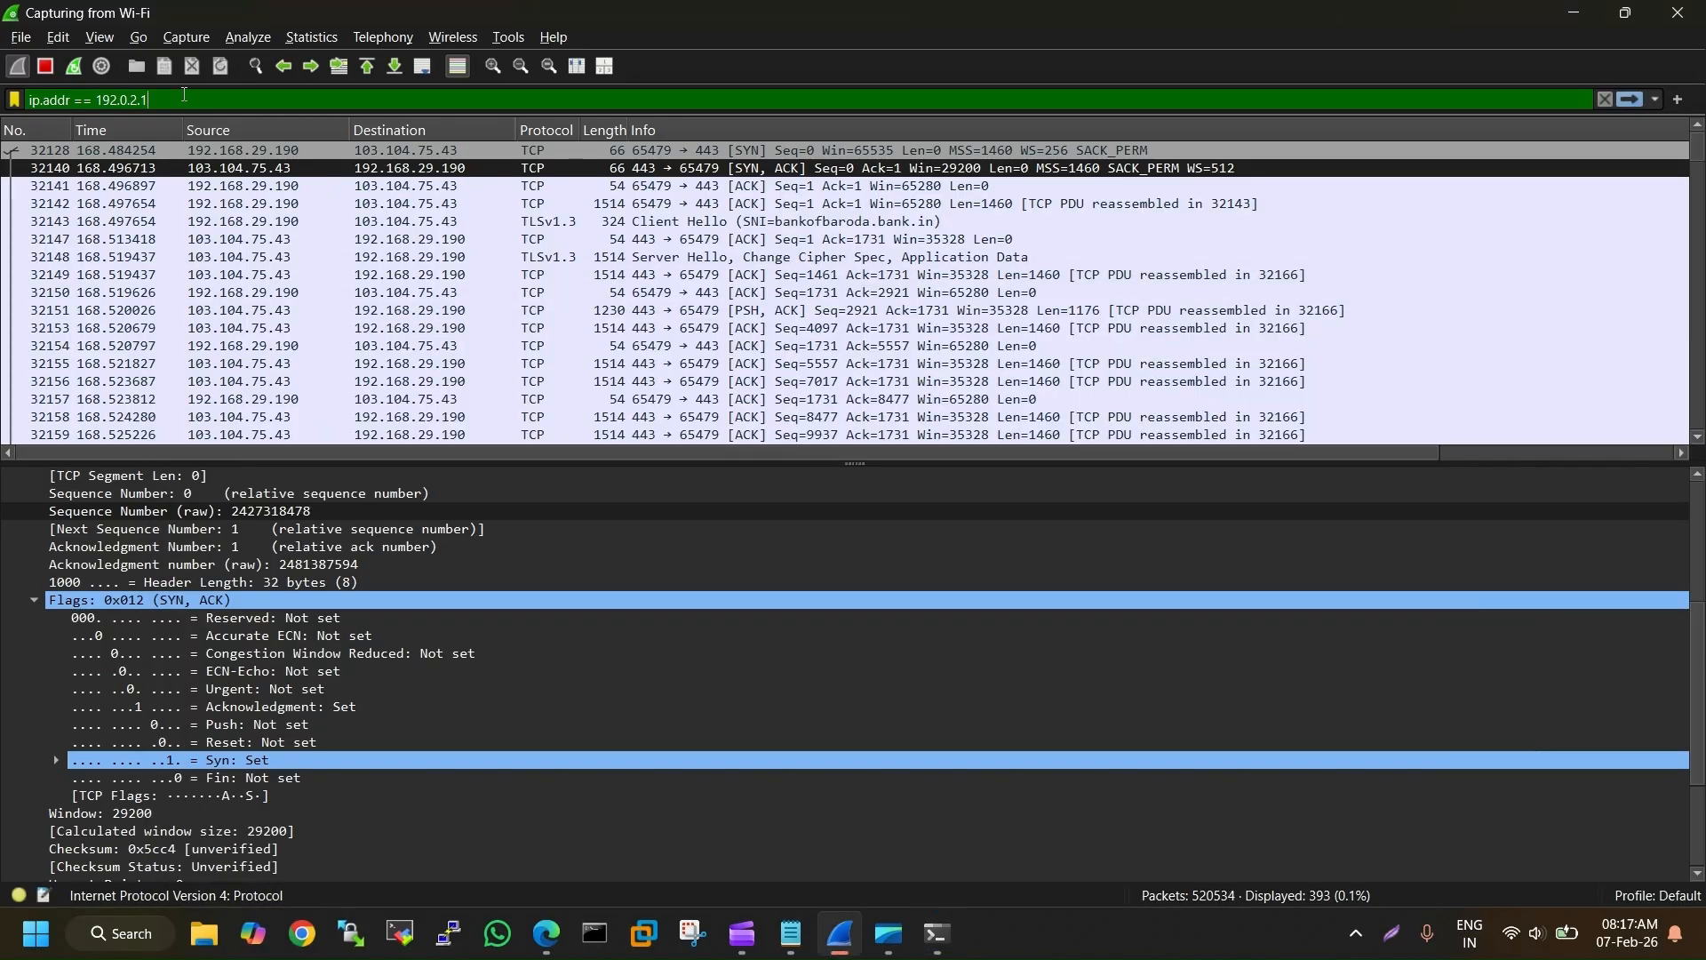
{"action": "left_click_drag", "start_coordinate": [114, 114], "coordinate": [94, 101]}
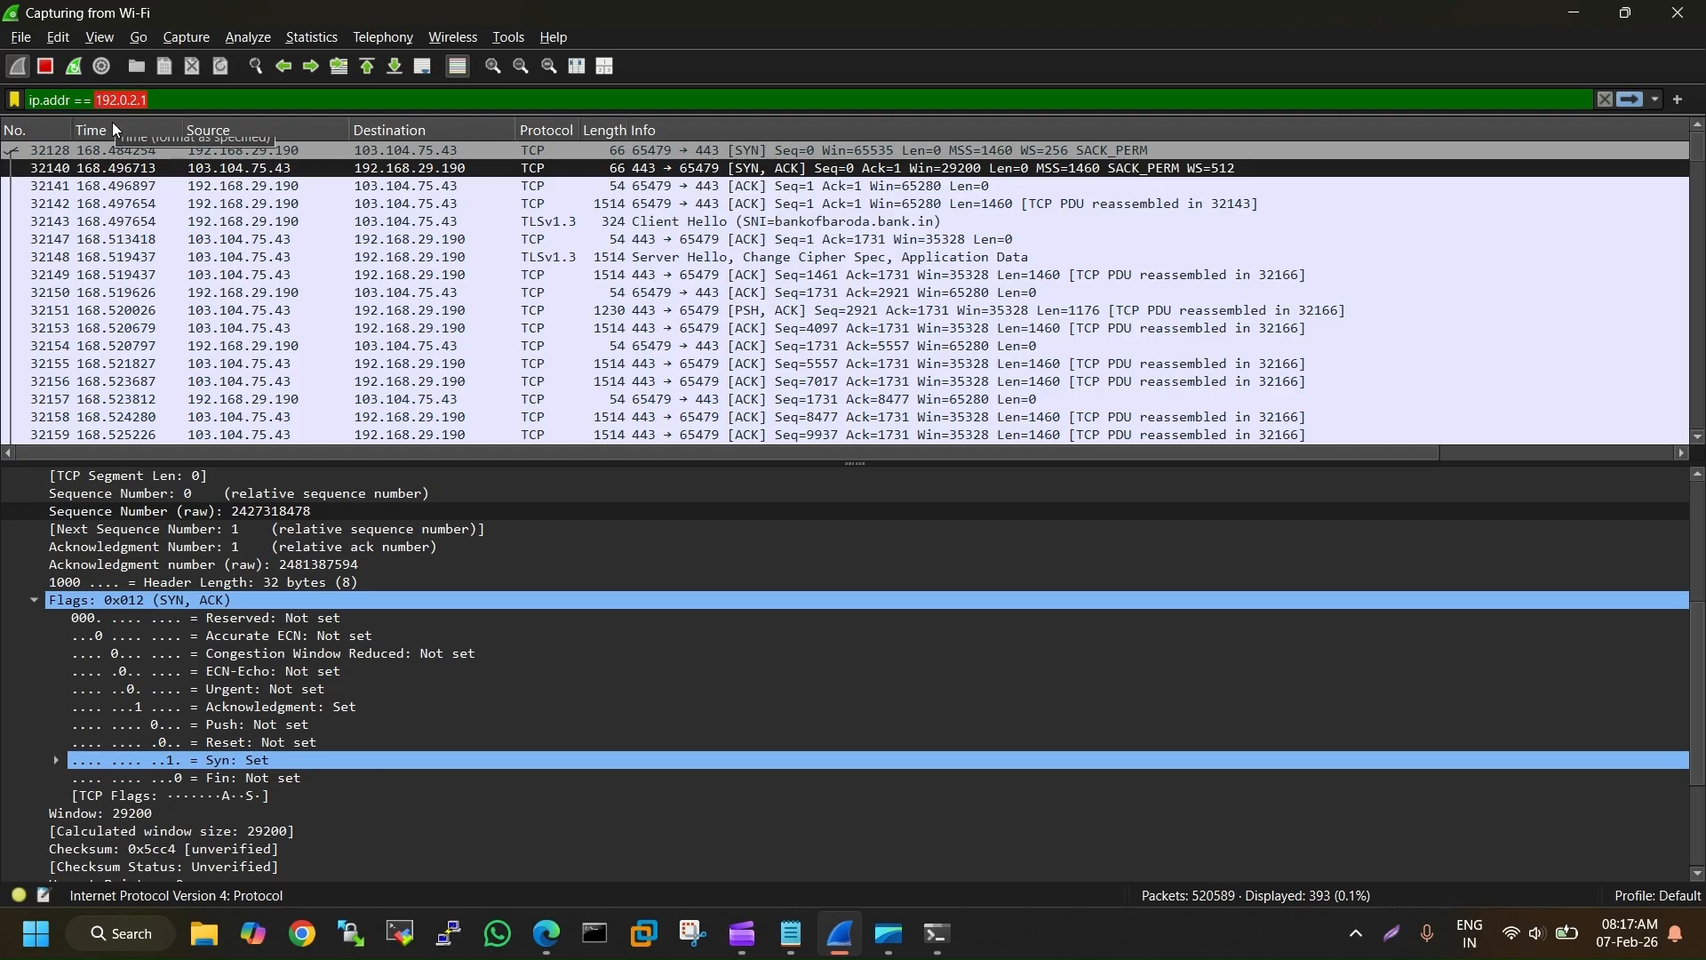
{"action": "key", "text": "ctrl+v"}
{"action": "key", "text": "Return"}
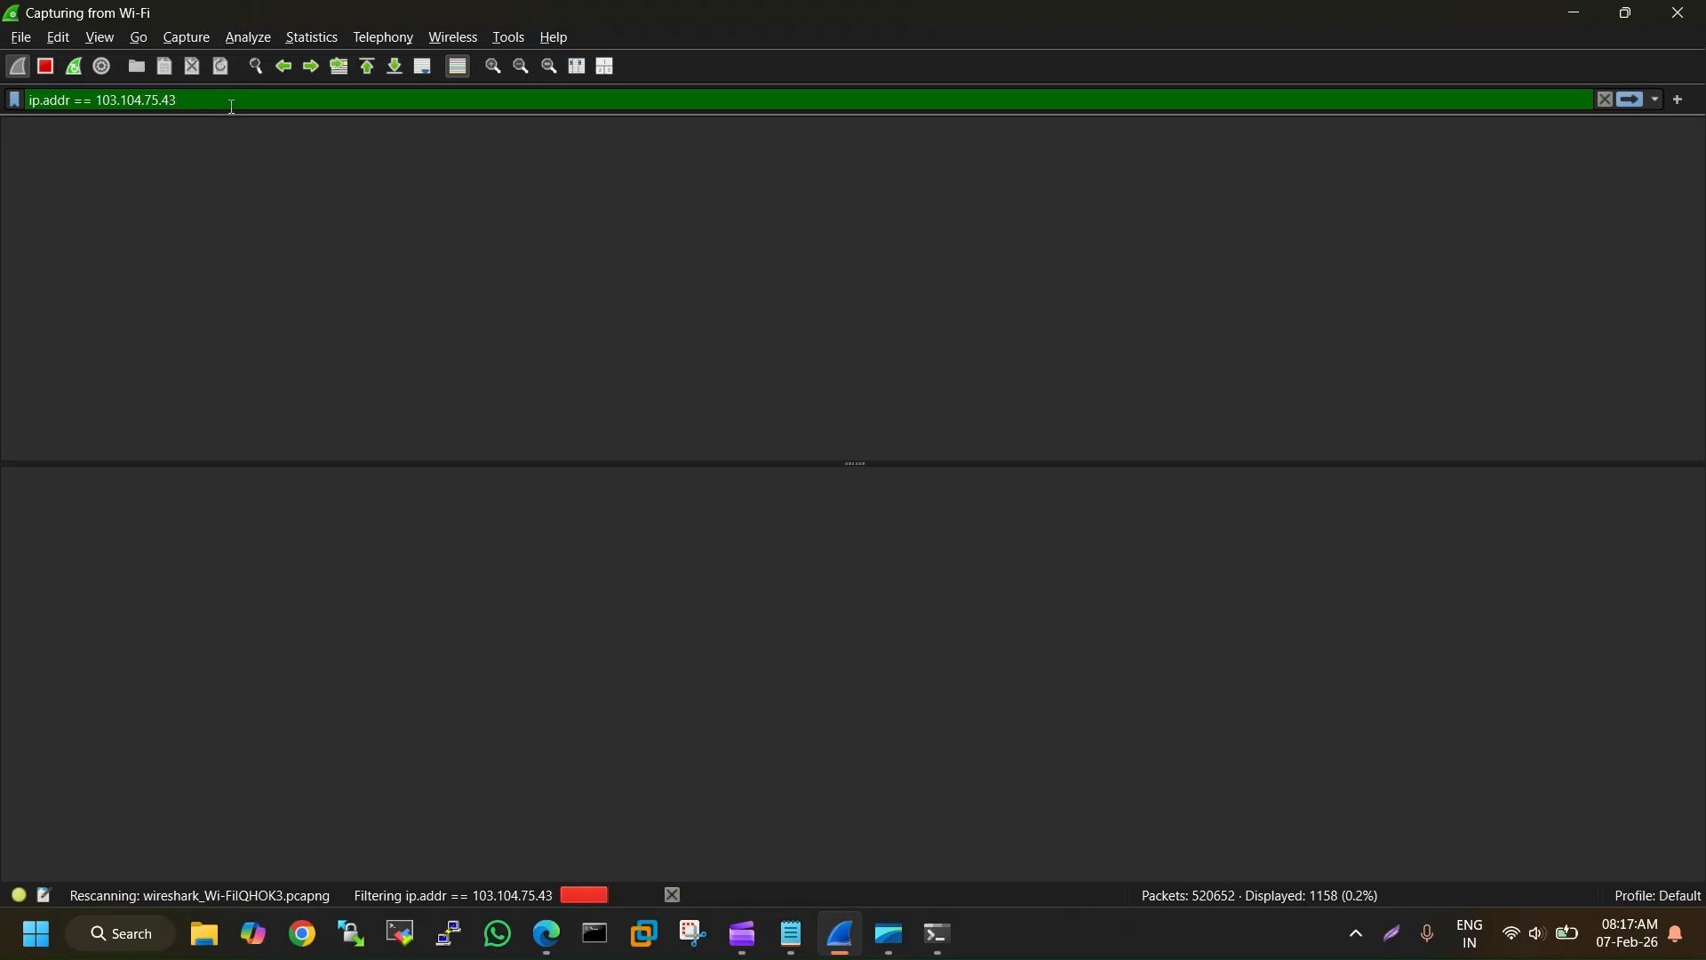
Clear the applied display filter and put ip.addr == 103.104.75.43 back in the filter field without applying it
{"action": "left_click", "coordinate": [1607, 101]}
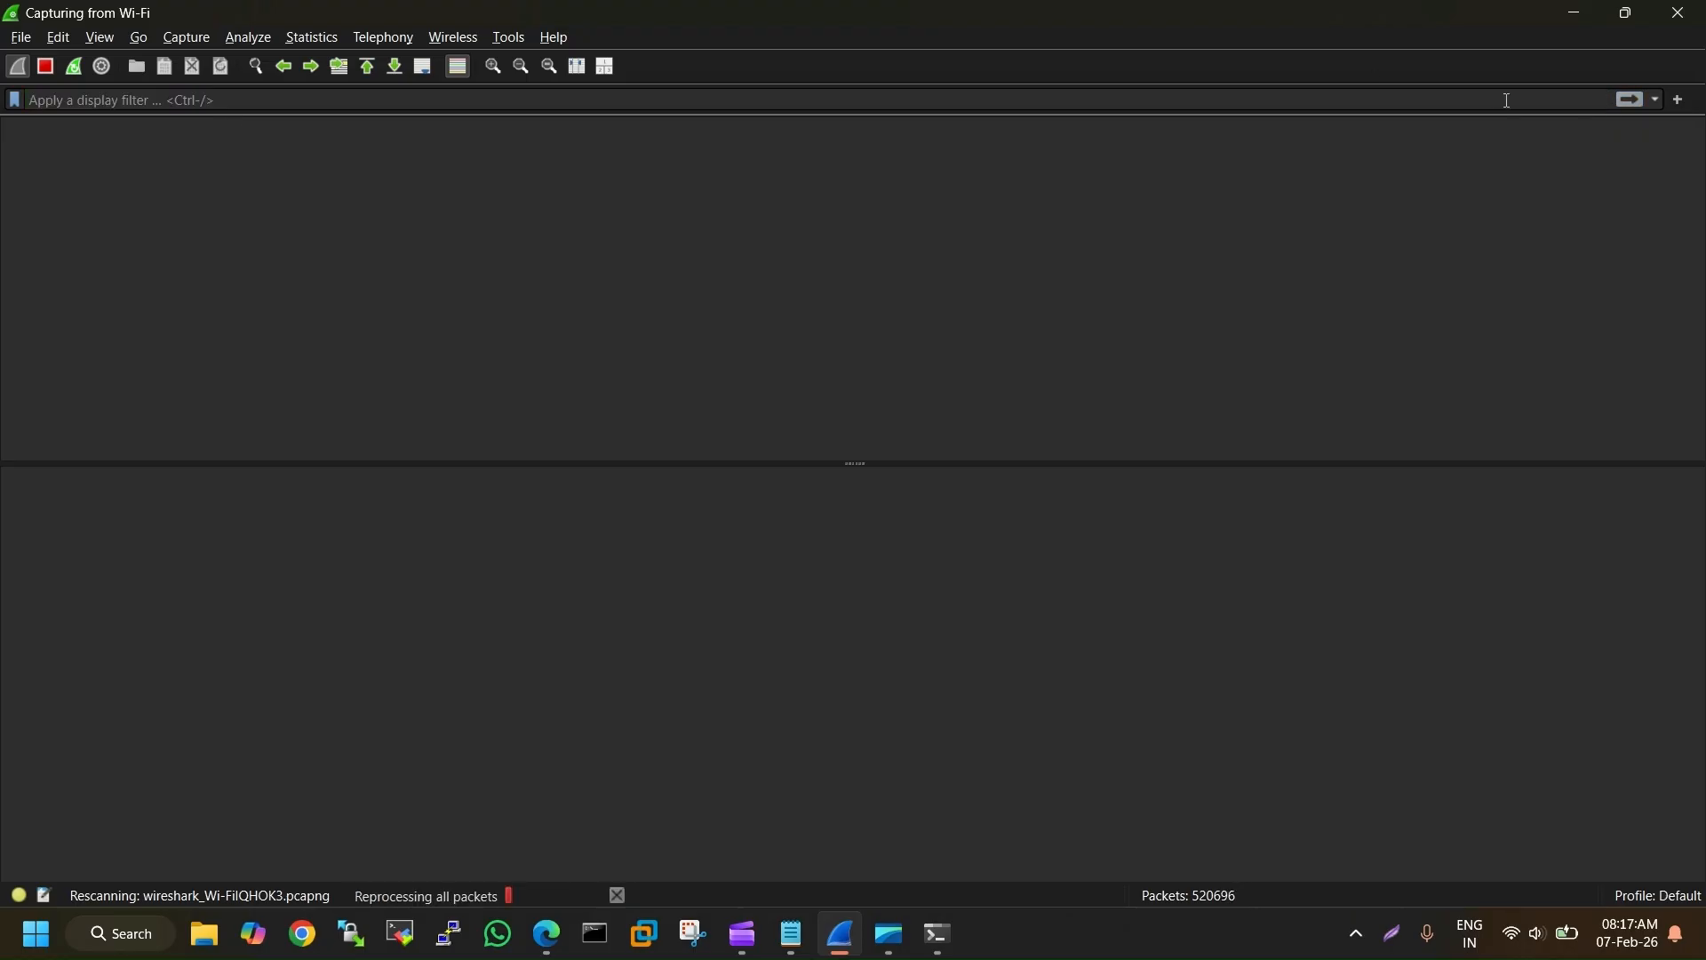
{"action": "left_click", "coordinate": [322, 103]}
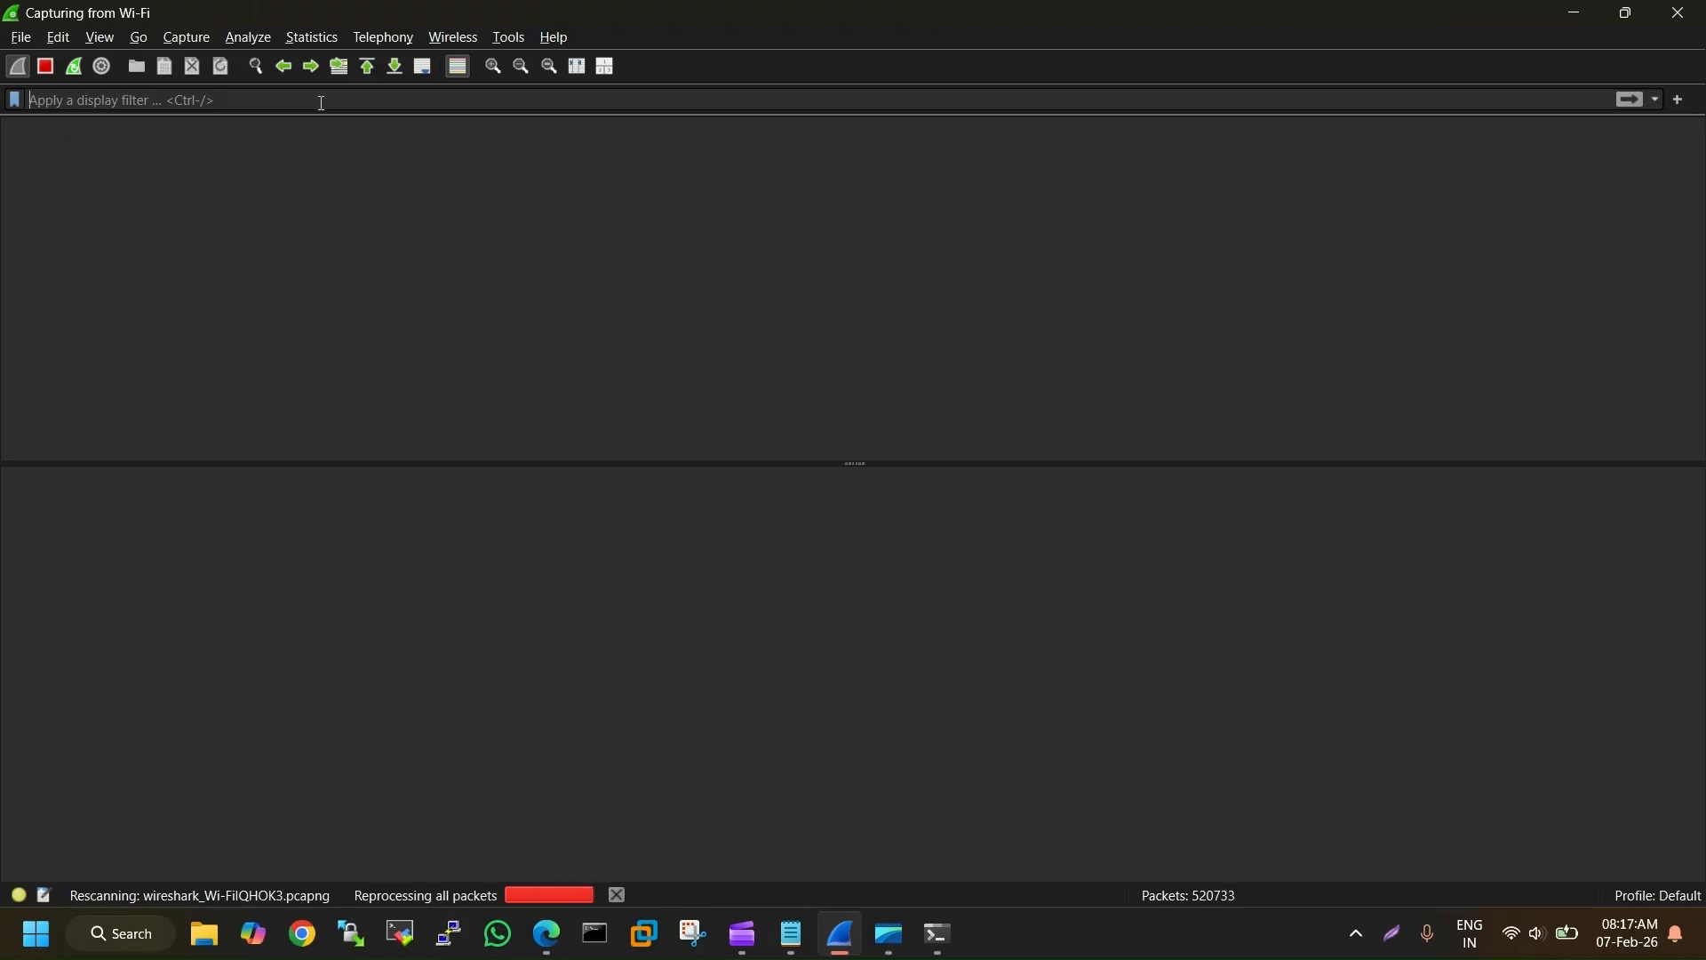
{"action": "key", "text": "ctrl+v"}
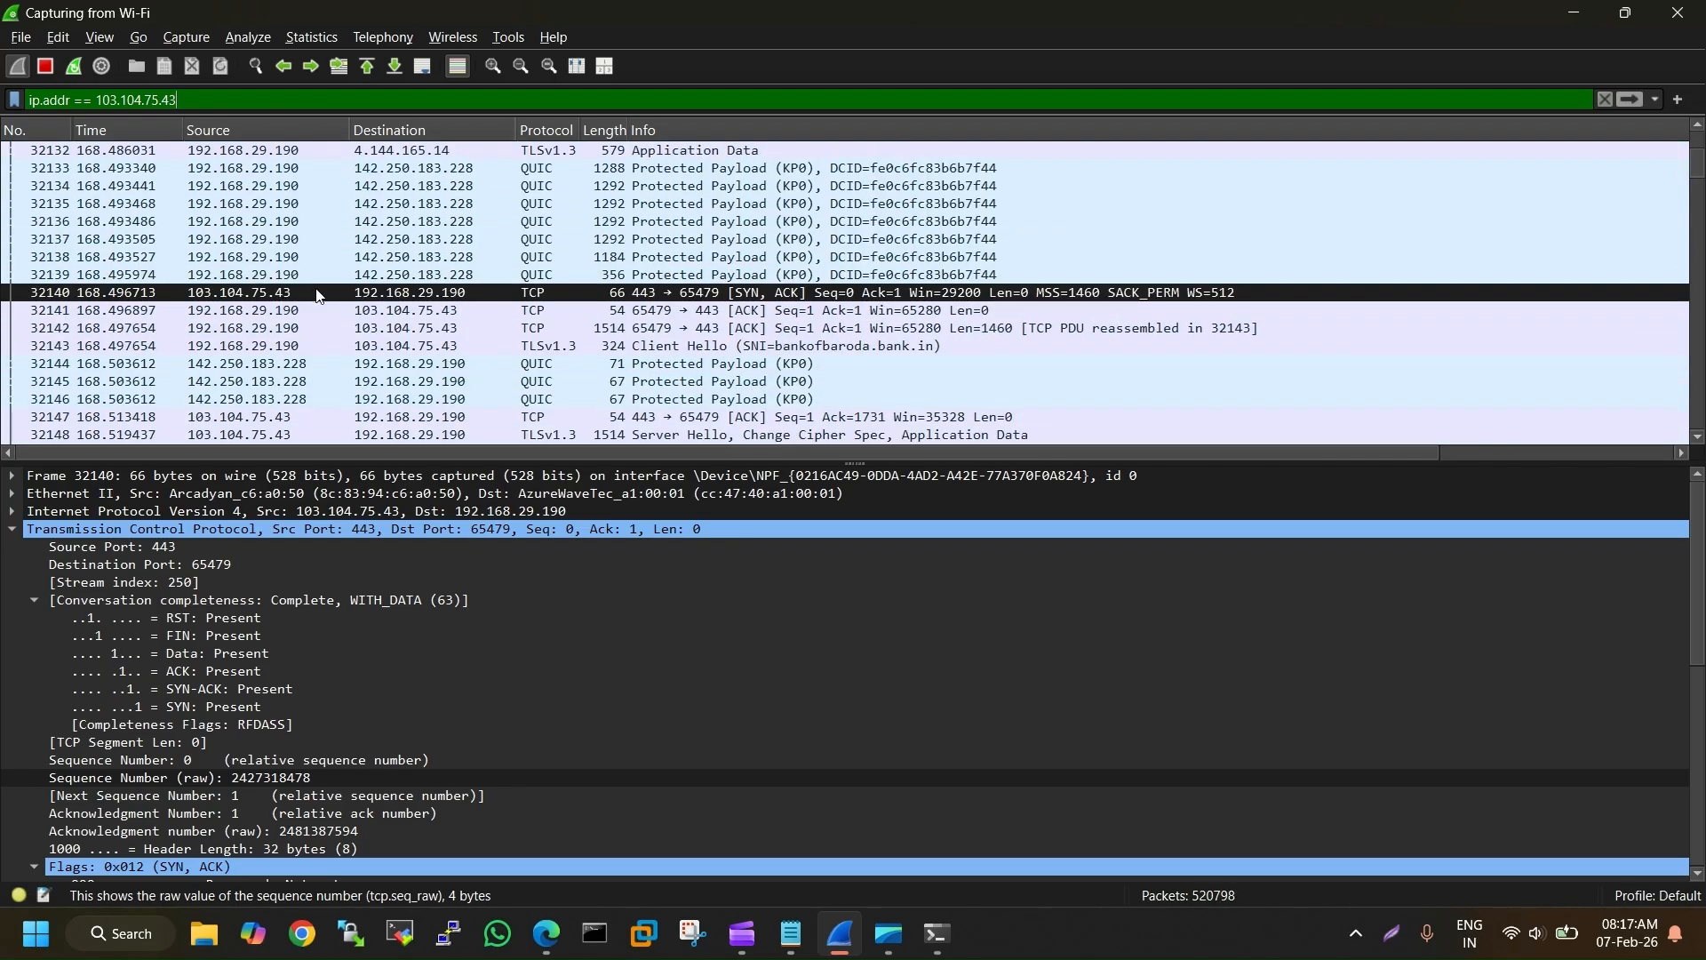
Follow the TCP stream of SYN, ACK packet 32140 to filter the packet list to its conversation, and close the stream window
{"action": "scroll", "coordinate": [316, 290], "scroll_direction": "up", "scroll_amount": 2}
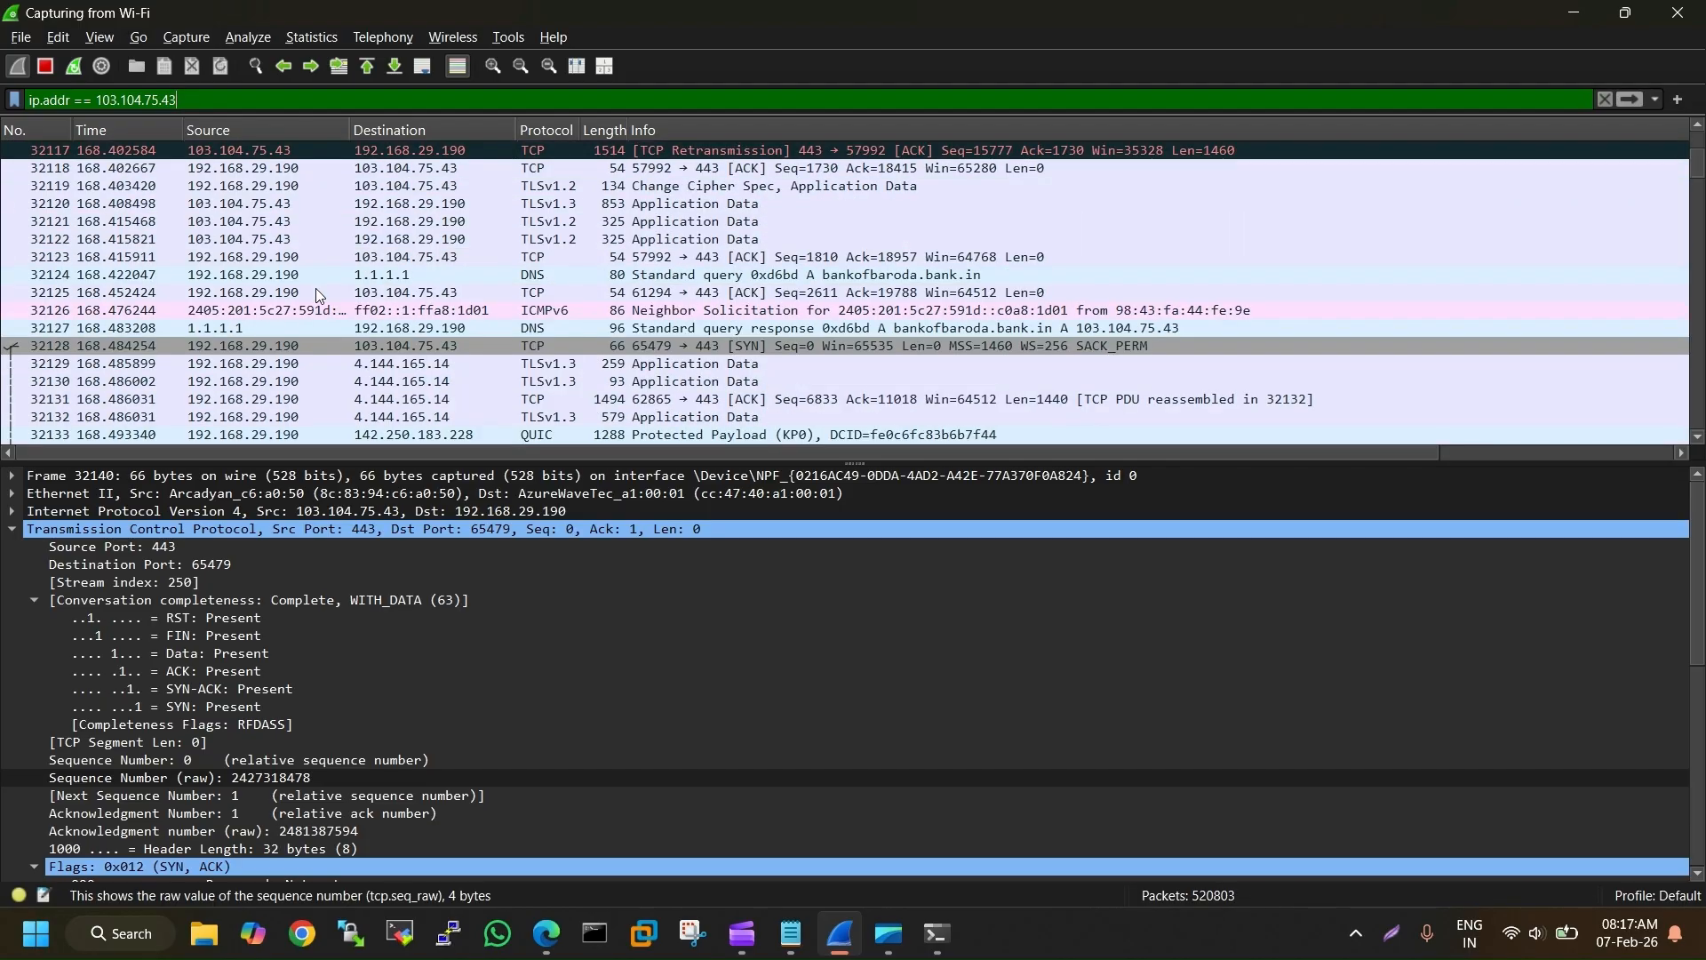
{"action": "scroll", "coordinate": [316, 289], "scroll_direction": "down", "scroll_amount": 2}
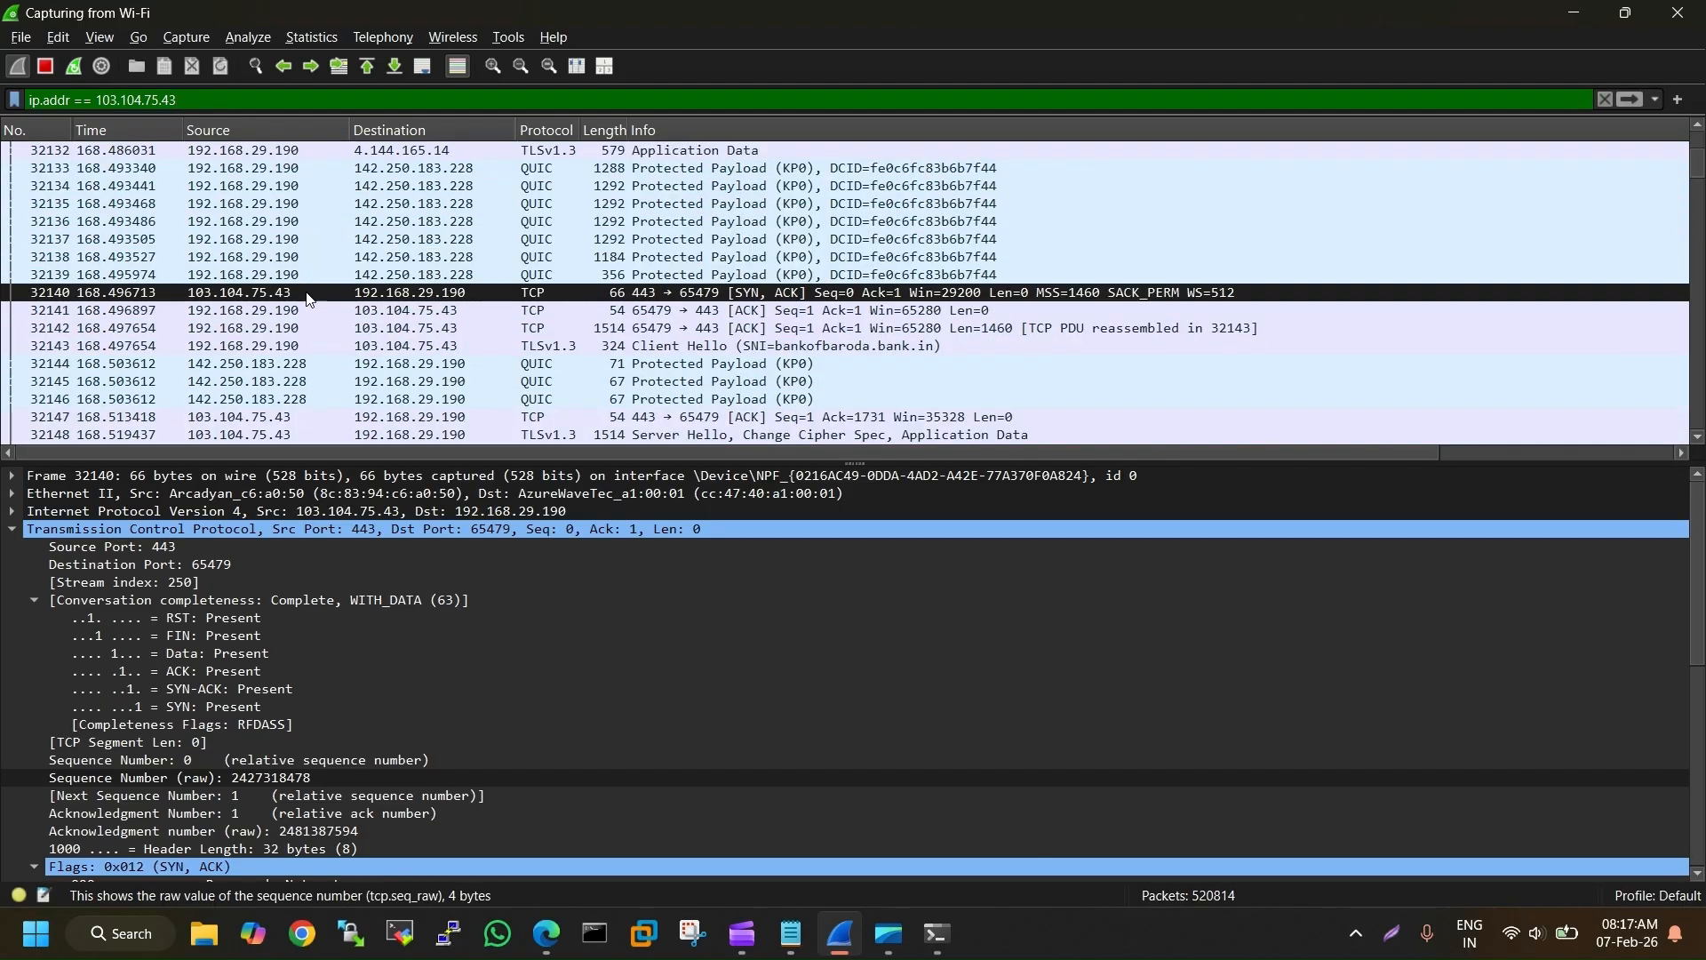
{"action": "right_click", "coordinate": [309, 293]}
{"action": "mouse_move", "coordinate": [433, 605]}
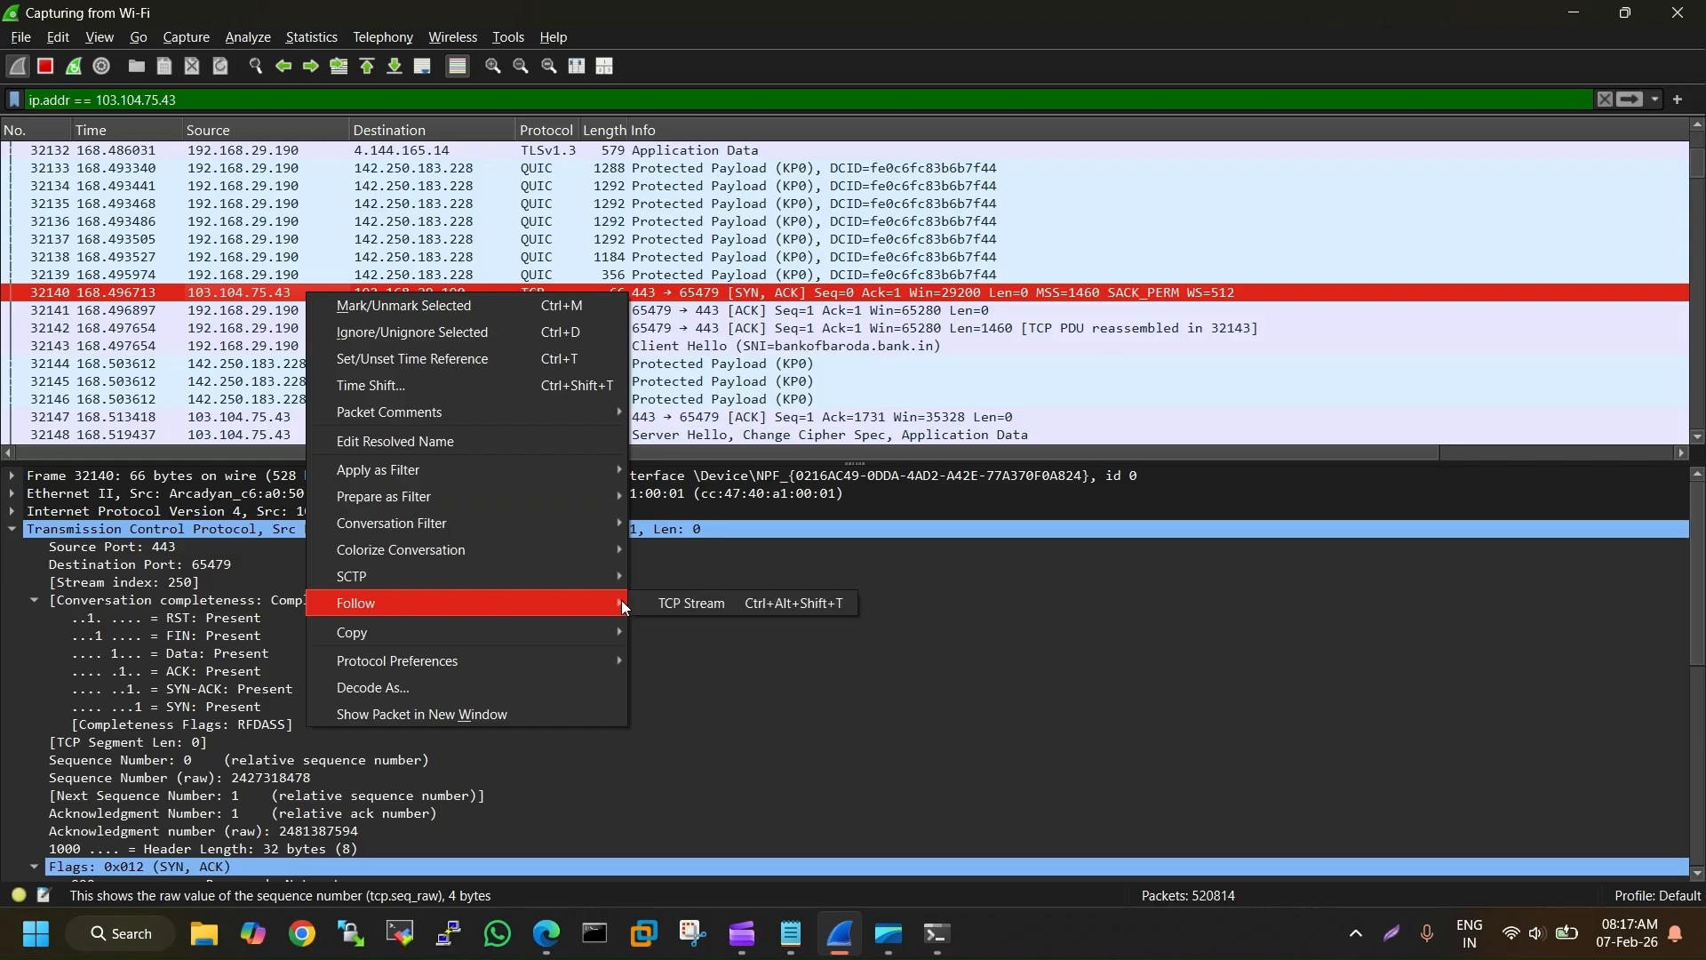
{"action": "left_click", "coordinate": [658, 603]}
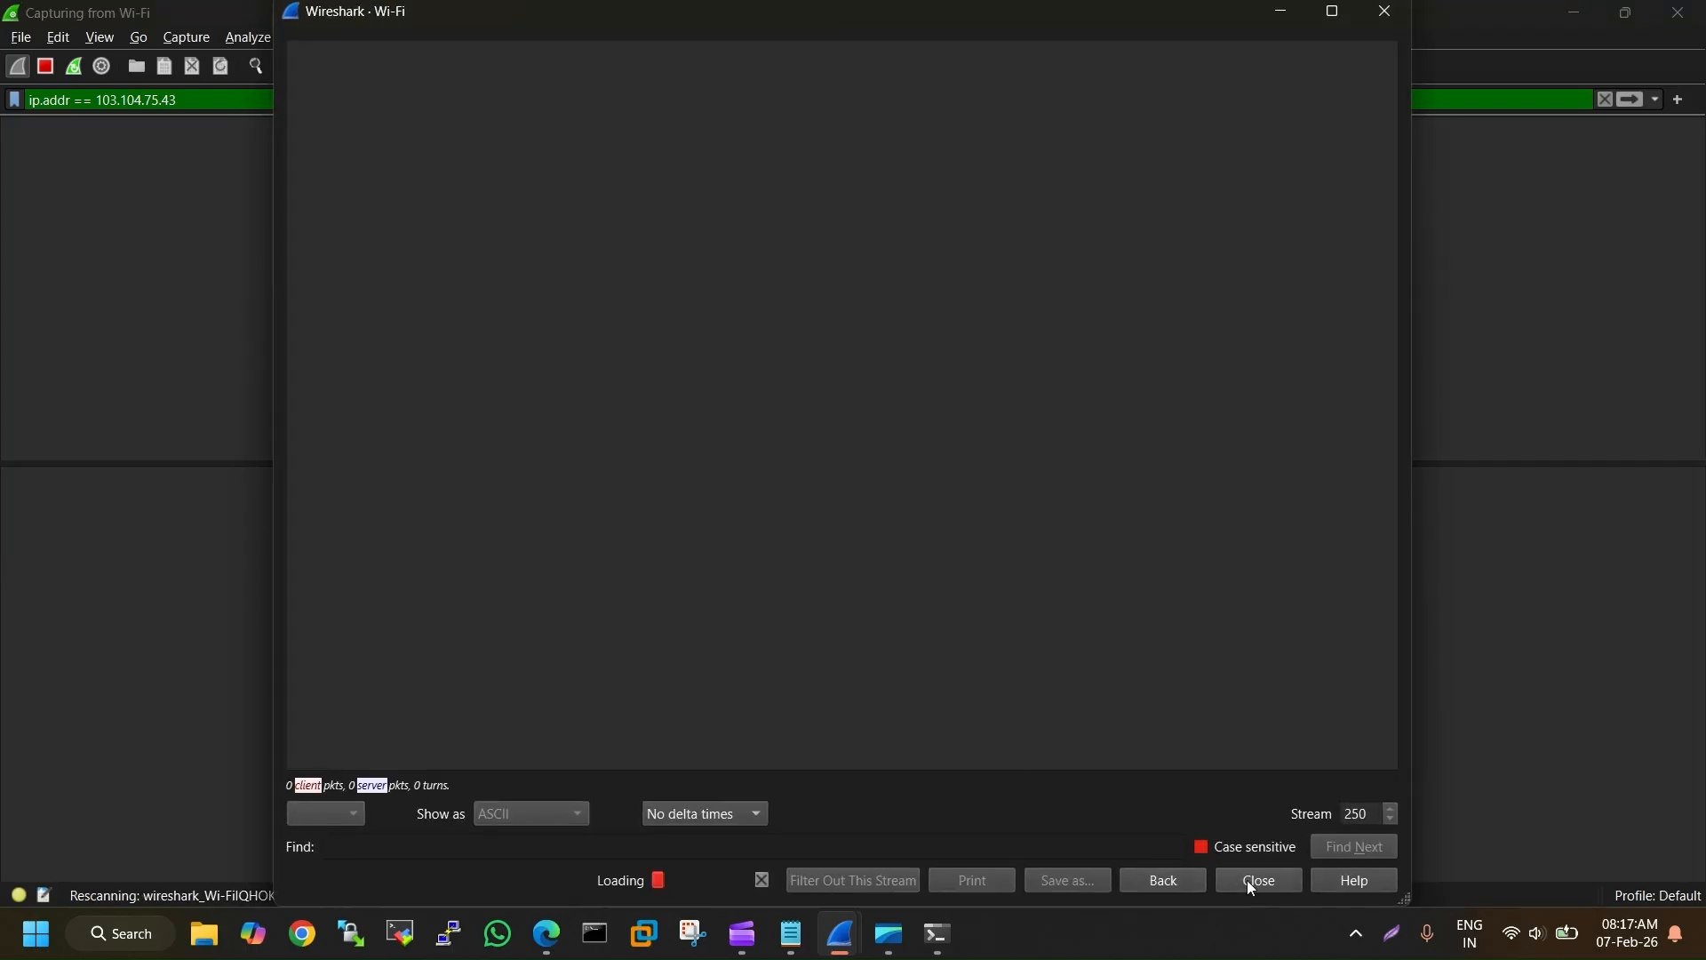
{"action": "left_click", "coordinate": [1248, 882]}
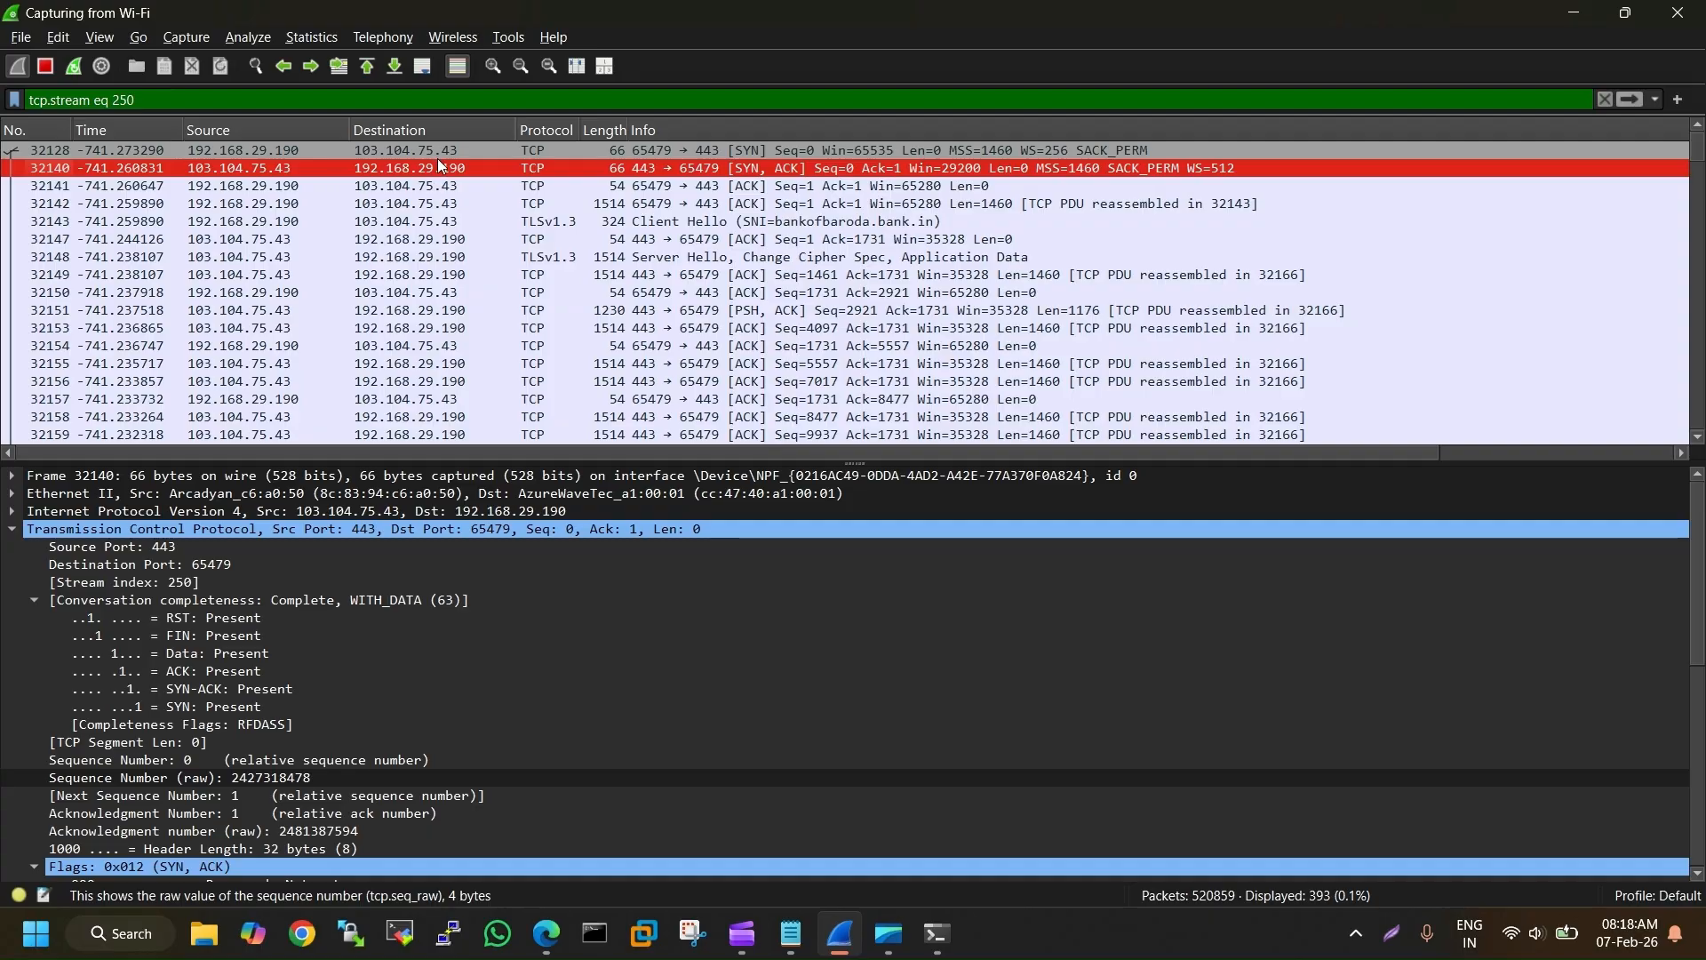
Alternate between the SYN and SYN, ACK packets to compare their raw sequence and acknowledgment numbers, ending on the SYN, ACK packet
{"action": "left_click", "coordinate": [437, 154]}
{"action": "left_click", "coordinate": [433, 168]}
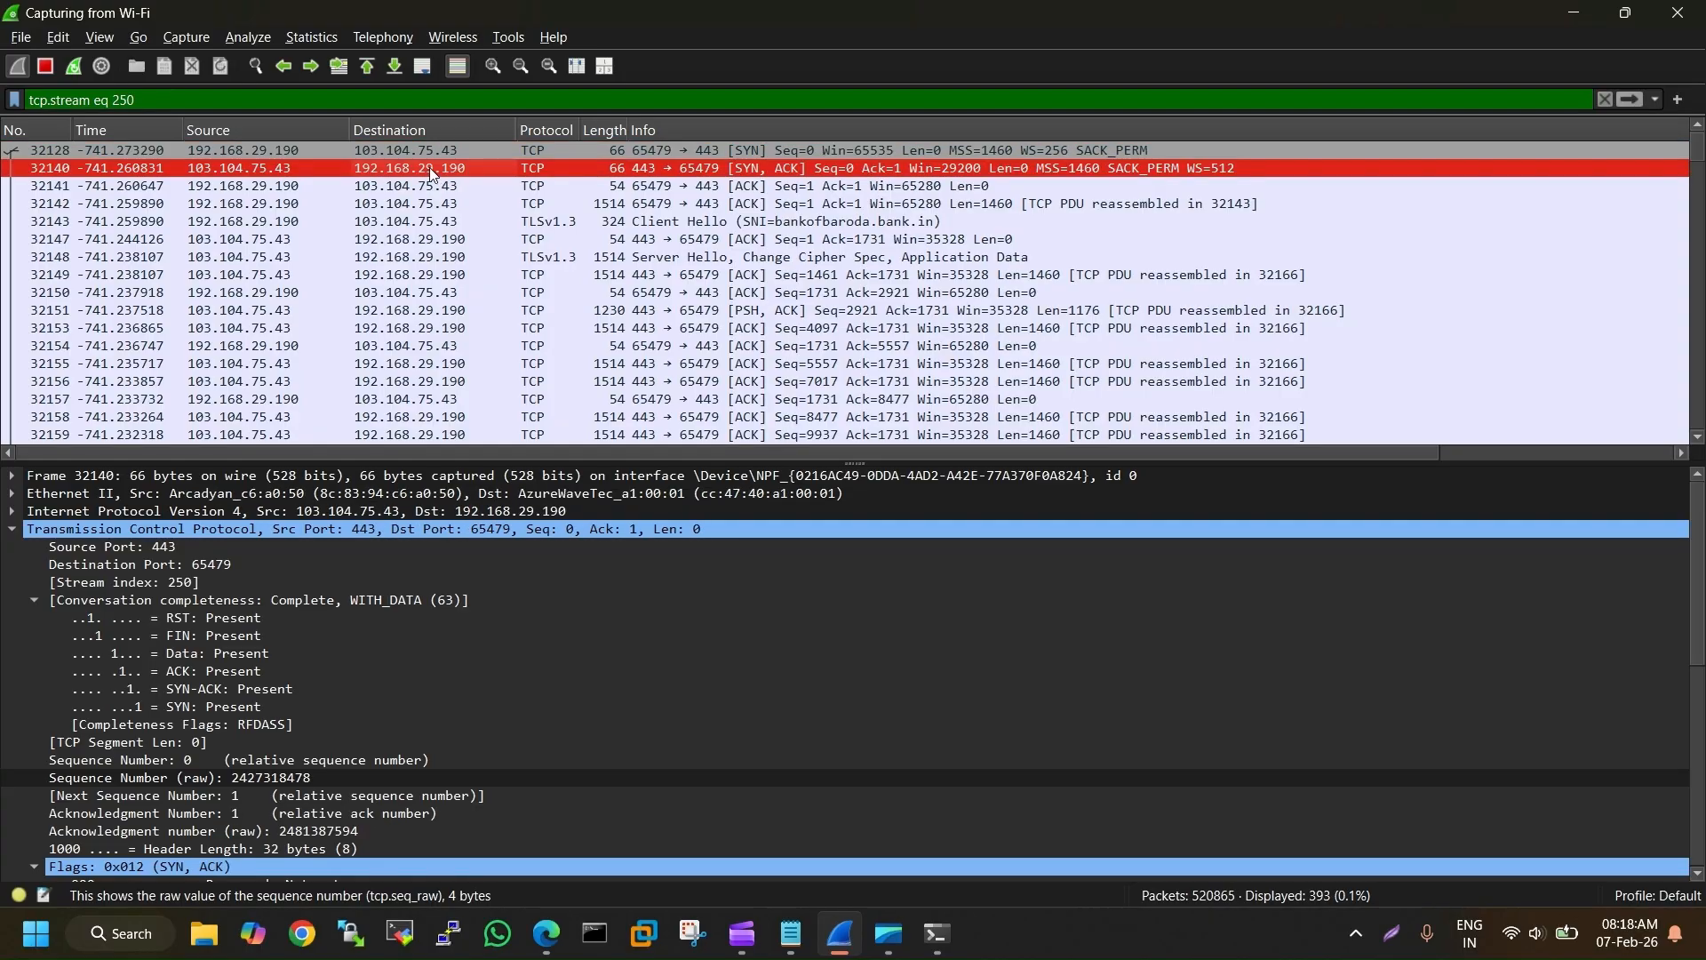
{"action": "left_click", "coordinate": [430, 157]}
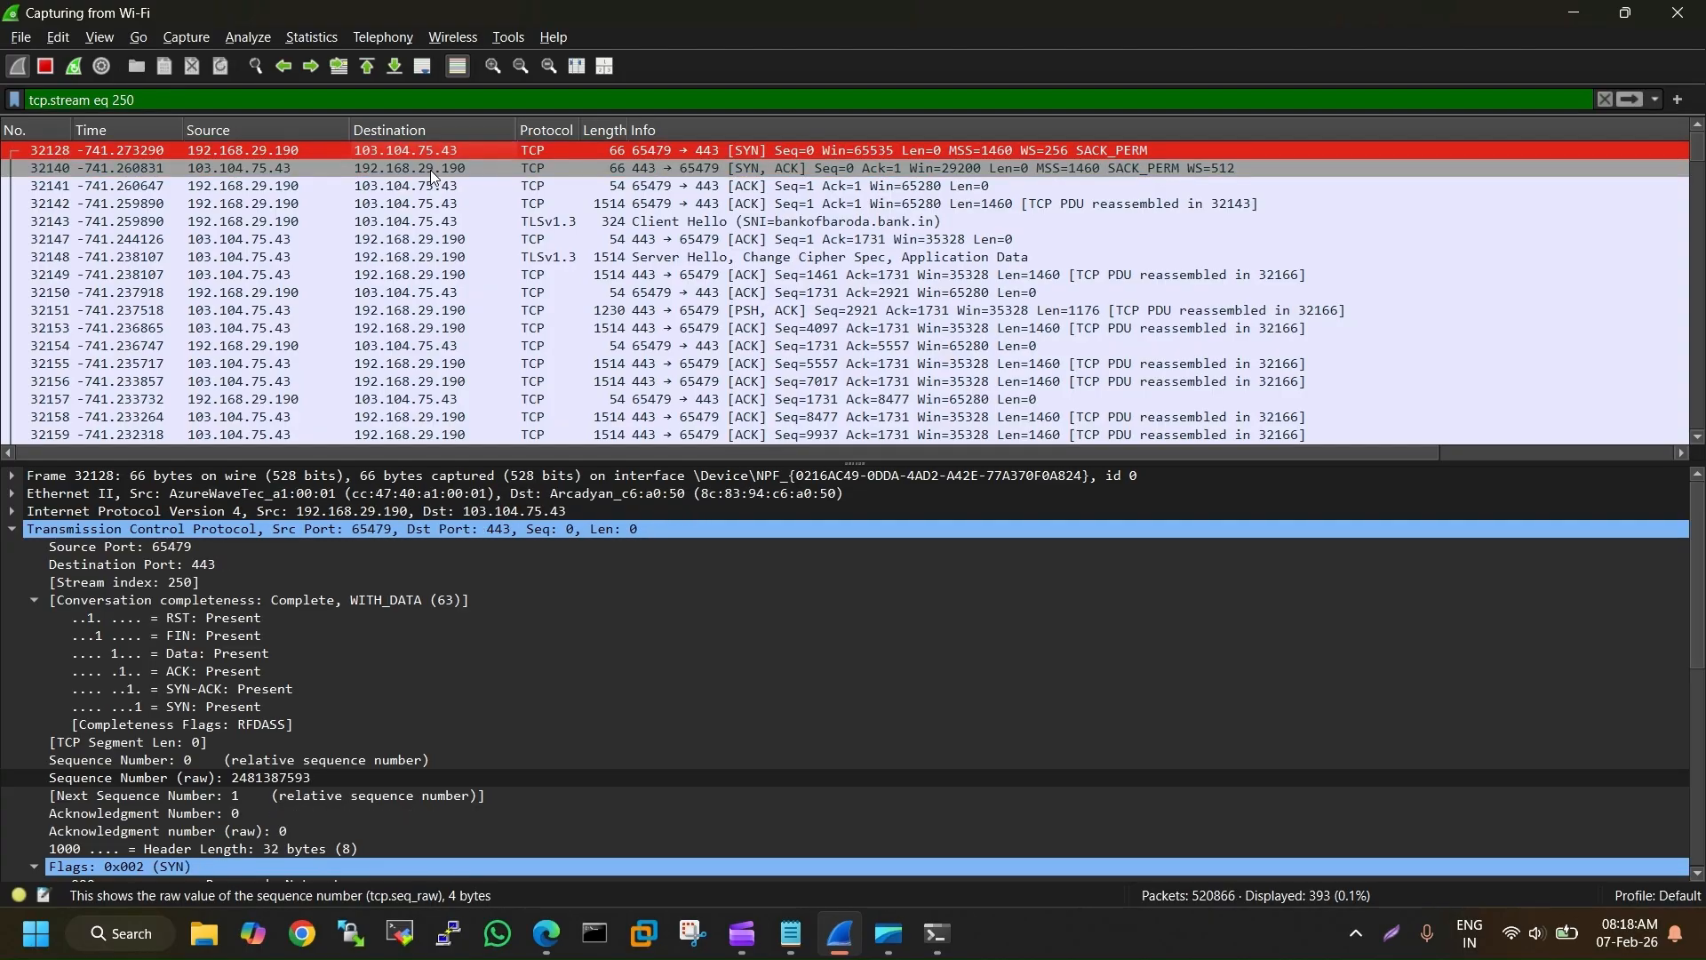
{"action": "left_click", "coordinate": [430, 171]}
{"action": "left_click", "coordinate": [426, 151]}
{"action": "left_click", "coordinate": [432, 169]}
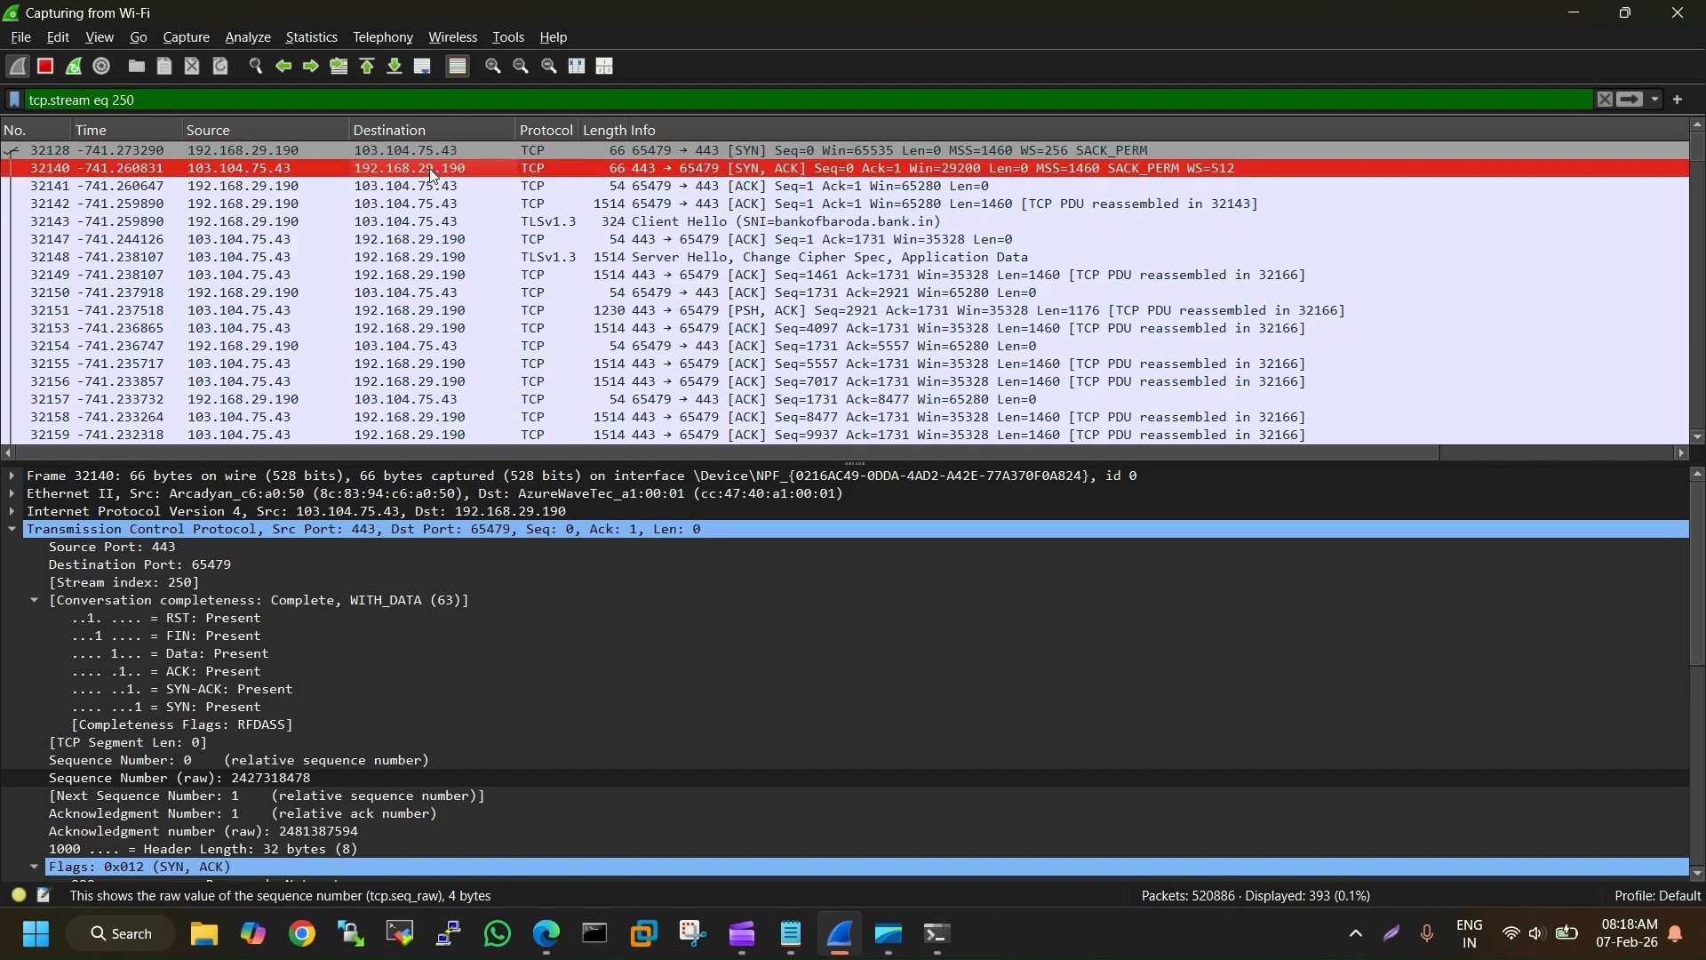
{"action": "left_click", "coordinate": [430, 157]}
{"action": "left_click", "coordinate": [431, 166]}
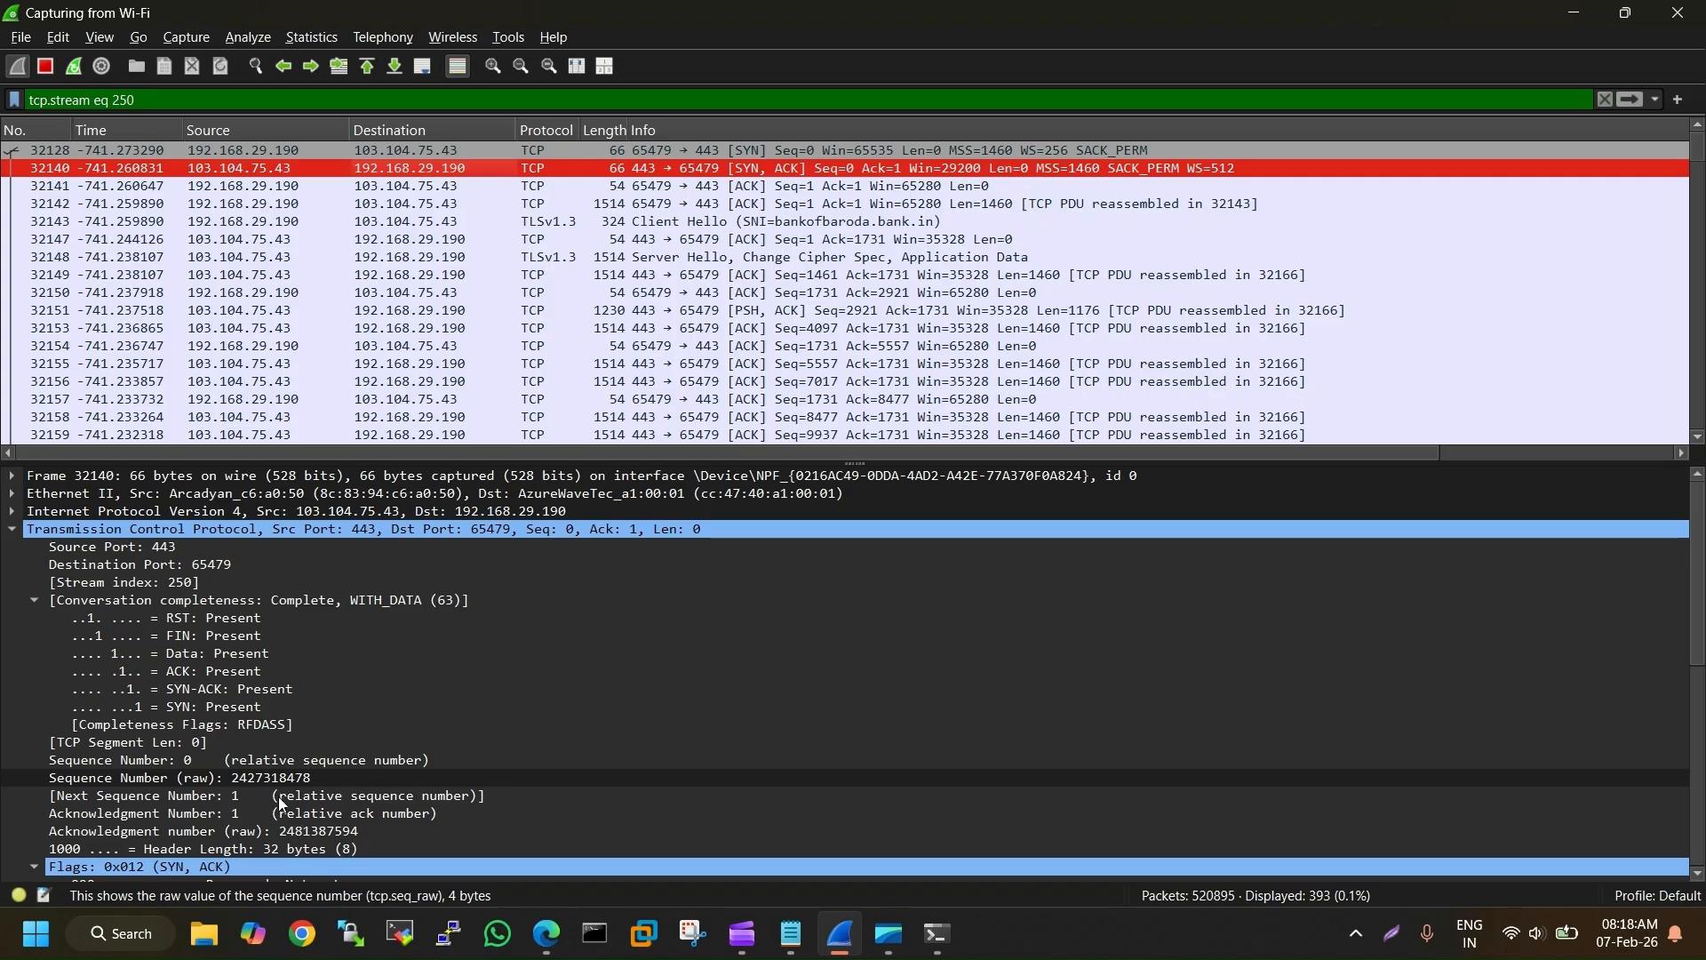
{"action": "left_click", "coordinate": [377, 152]}
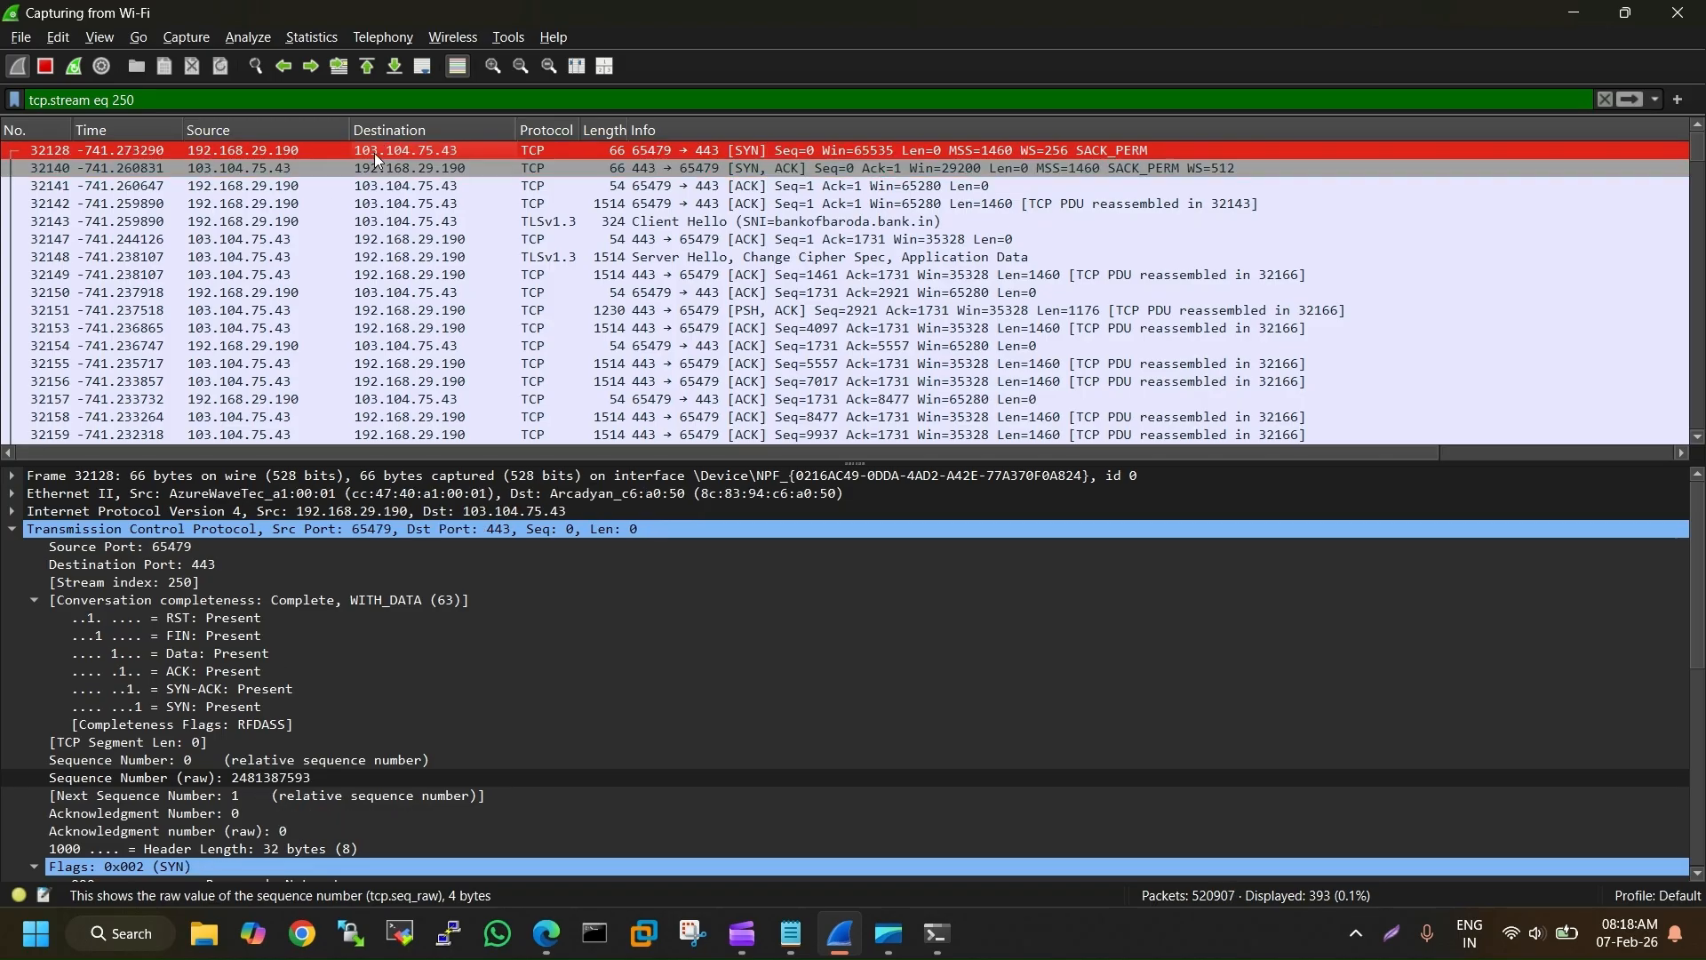
{"action": "left_click", "coordinate": [392, 169]}
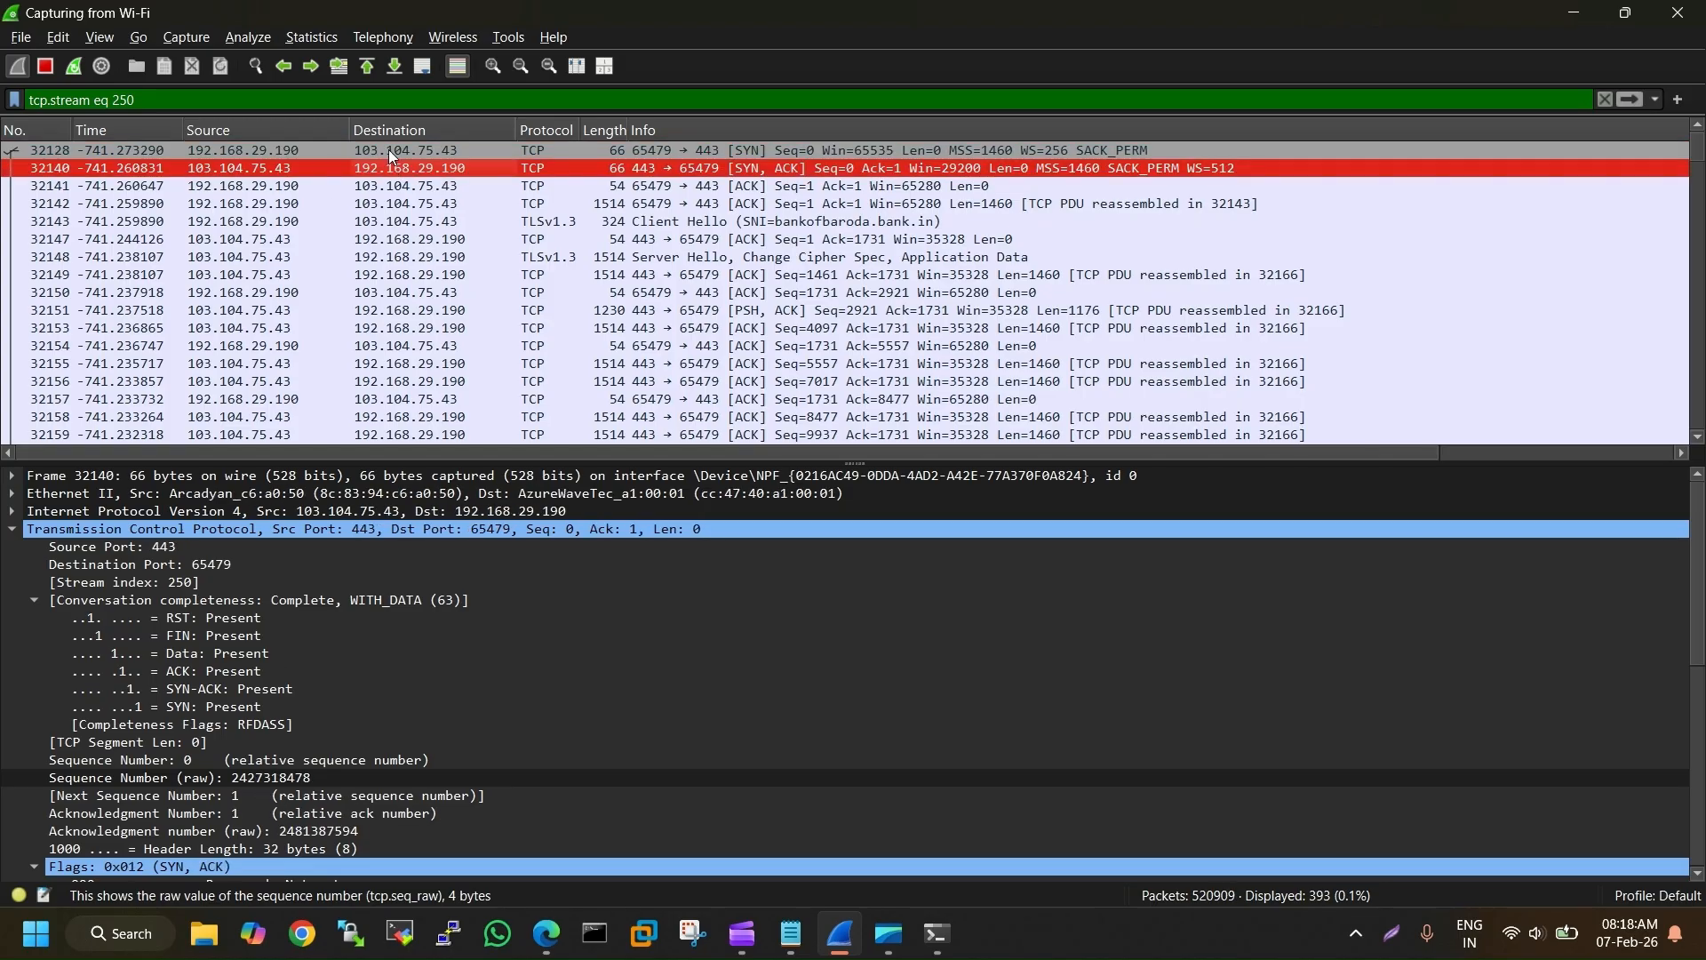
{"action": "left_click", "coordinate": [389, 151]}
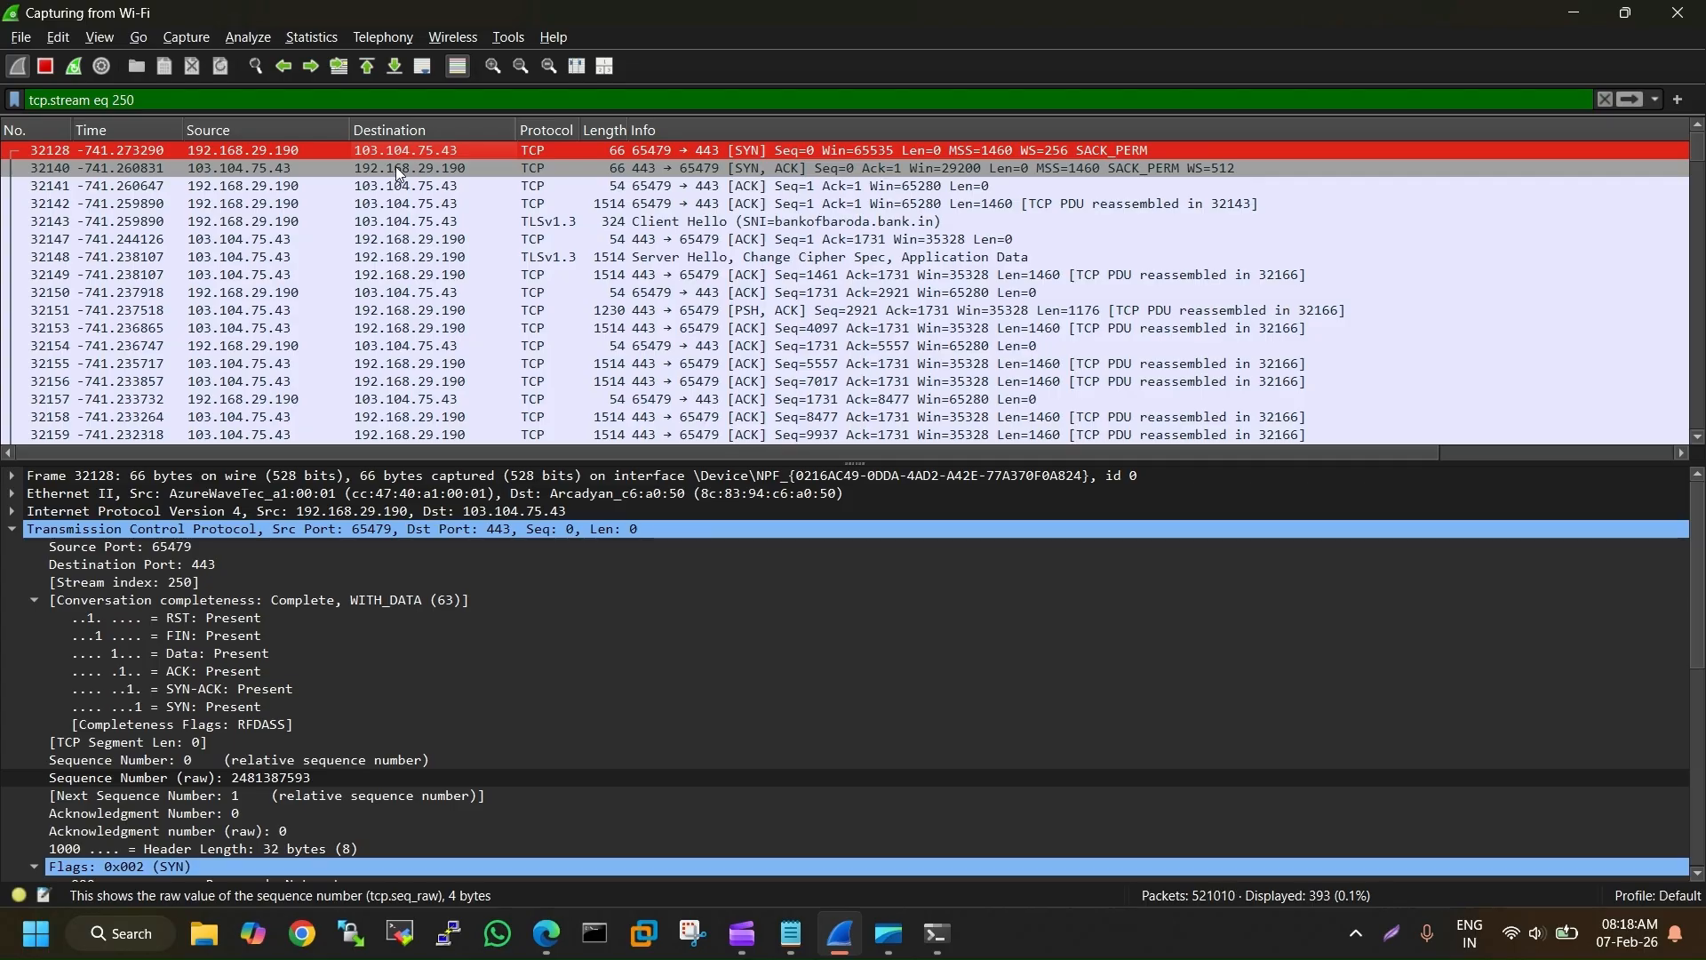
{"action": "left_click", "coordinate": [397, 167]}
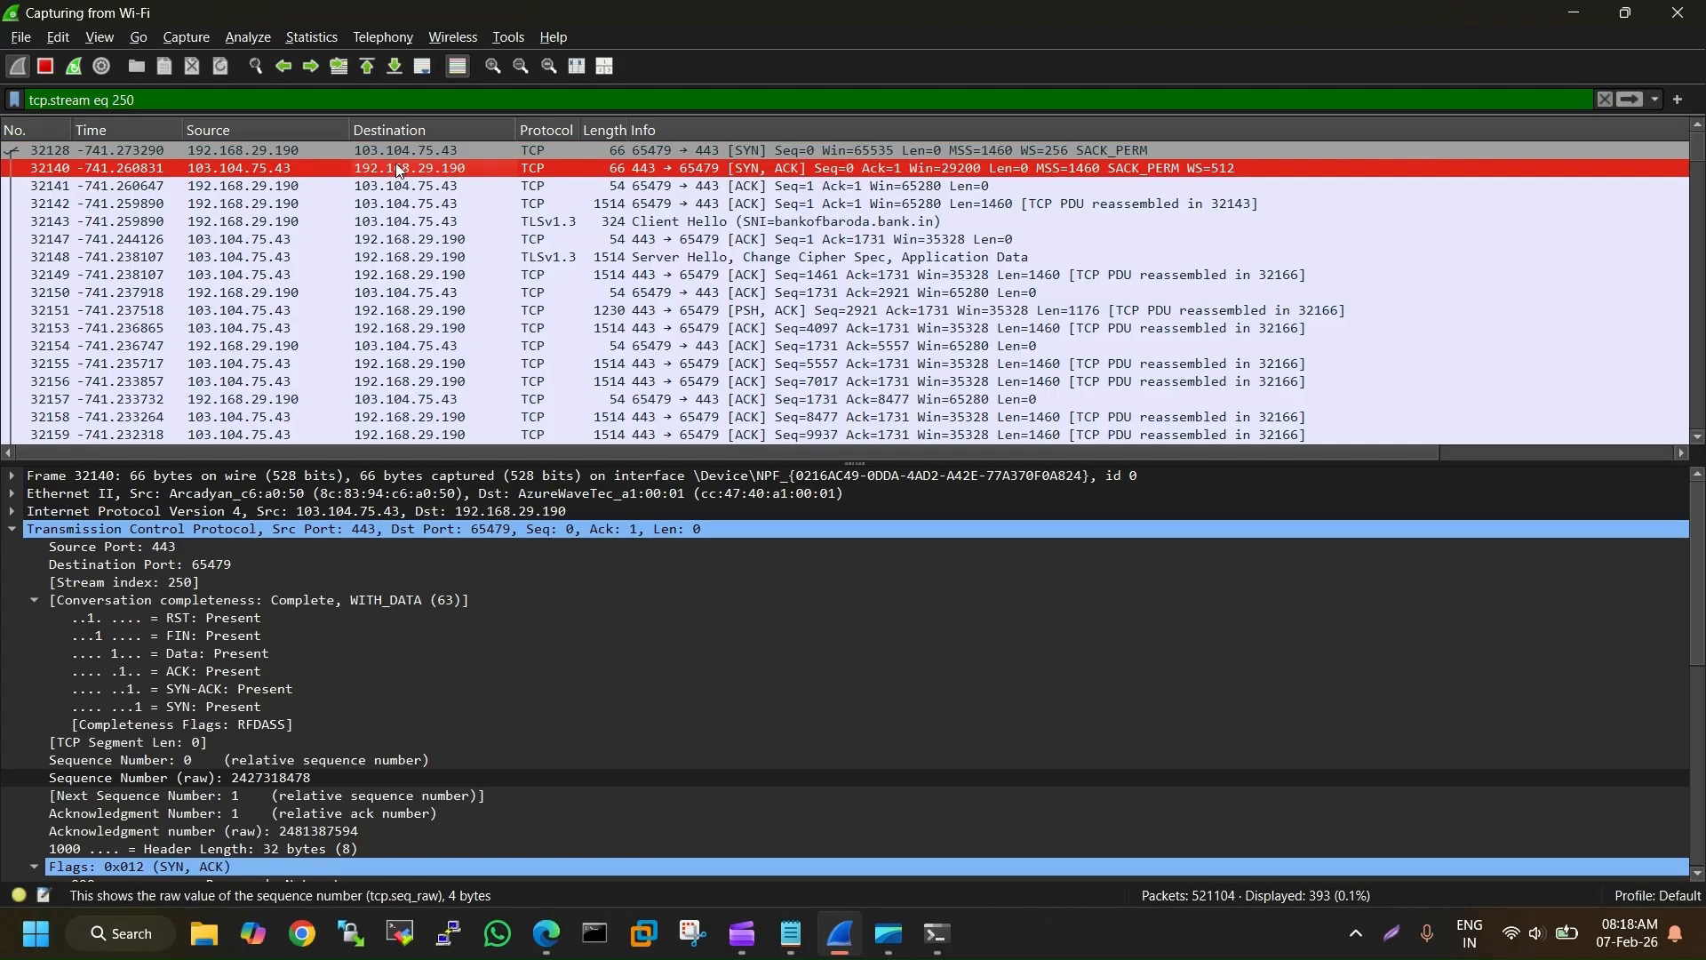
{"action": "left_click", "coordinate": [393, 152]}
{"action": "left_click", "coordinate": [397, 165]}
{"action": "left_click", "coordinate": [389, 149]}
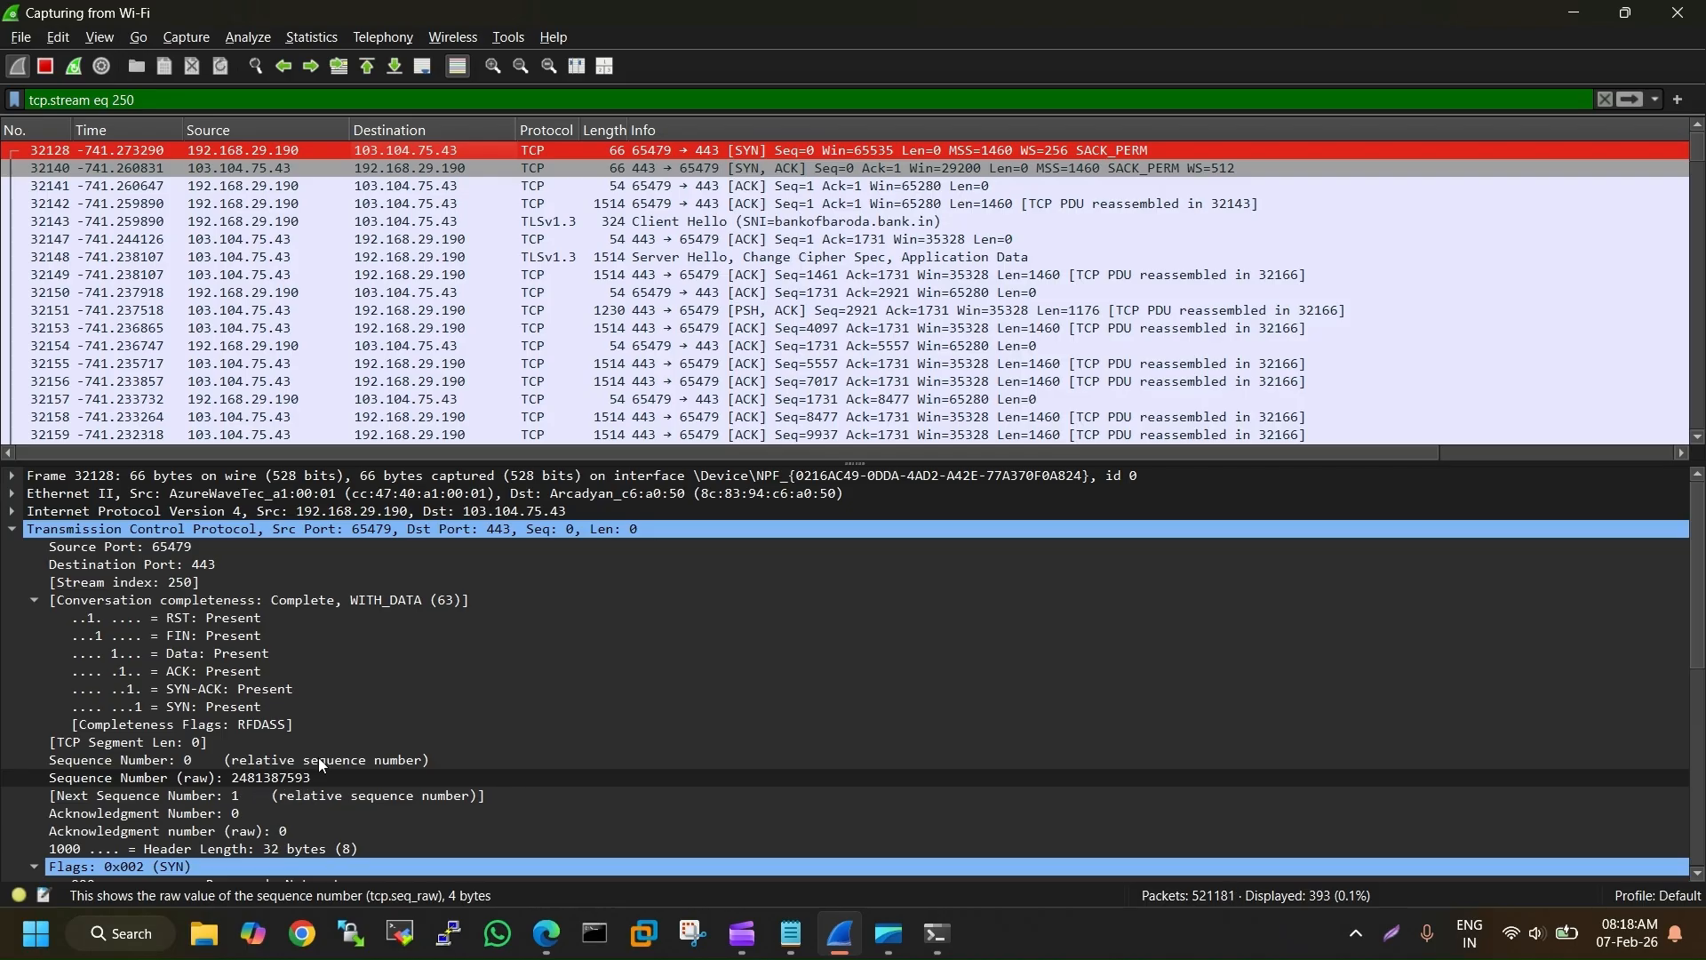
{"action": "left_click", "coordinate": [383, 171]}
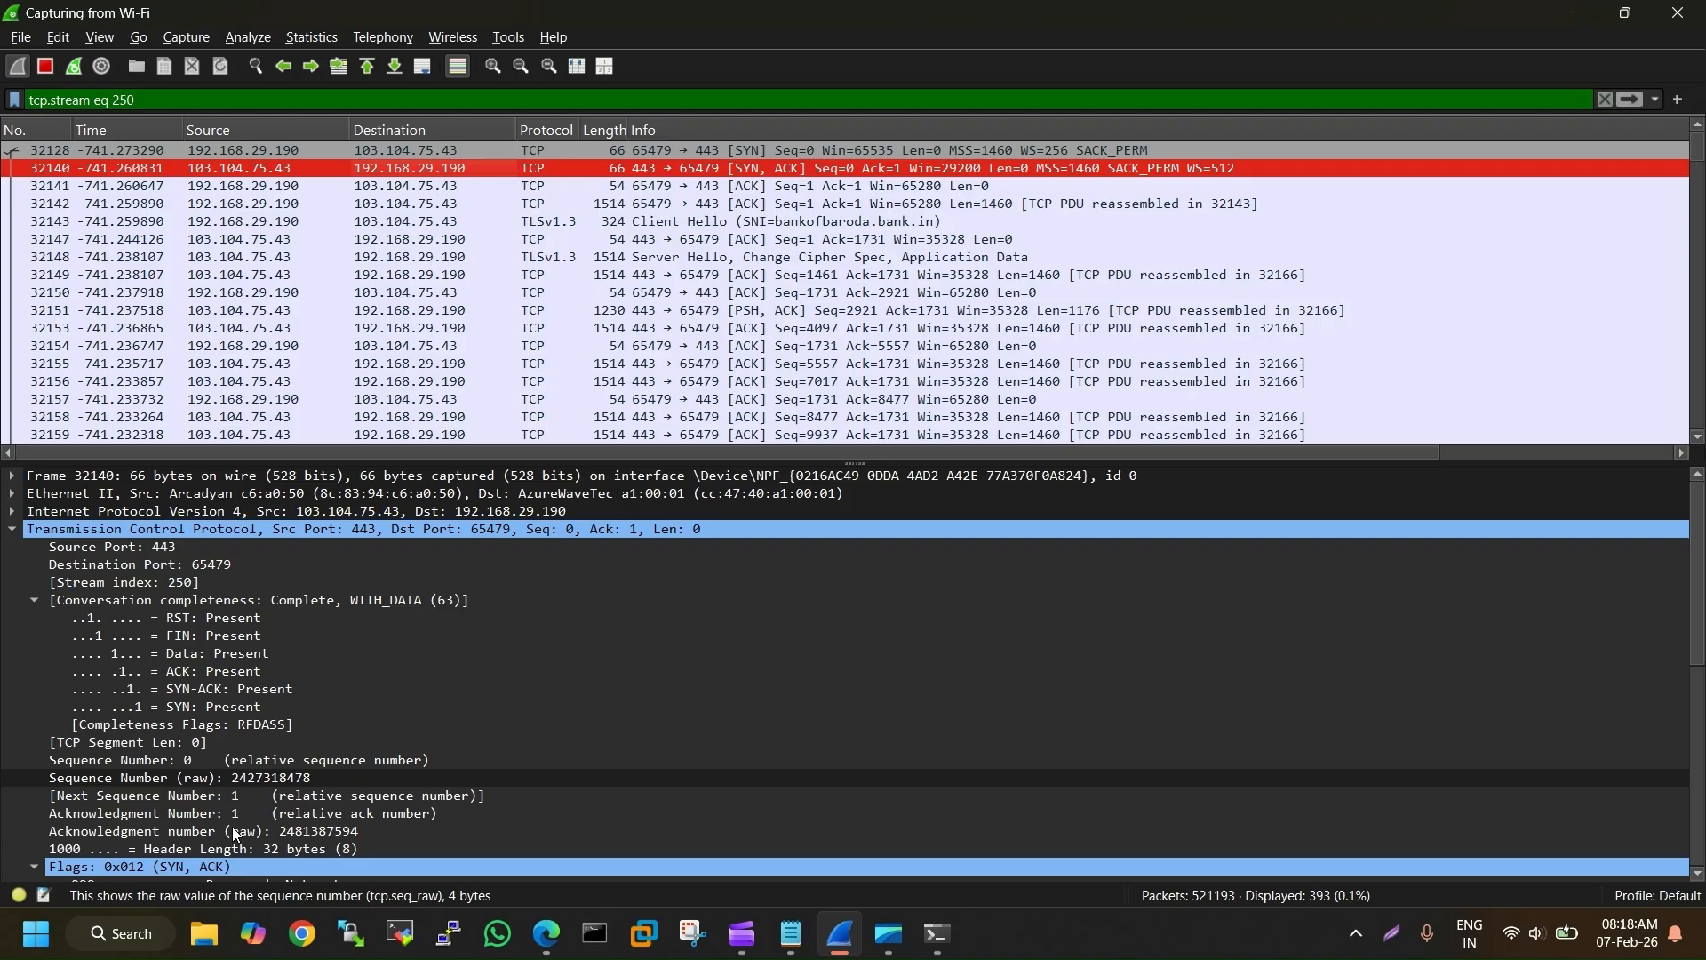
Compare the SYN, ACK packet's raw acknowledgment number with the SYN packet's raw sequence number
{"action": "left_click", "coordinate": [293, 835]}
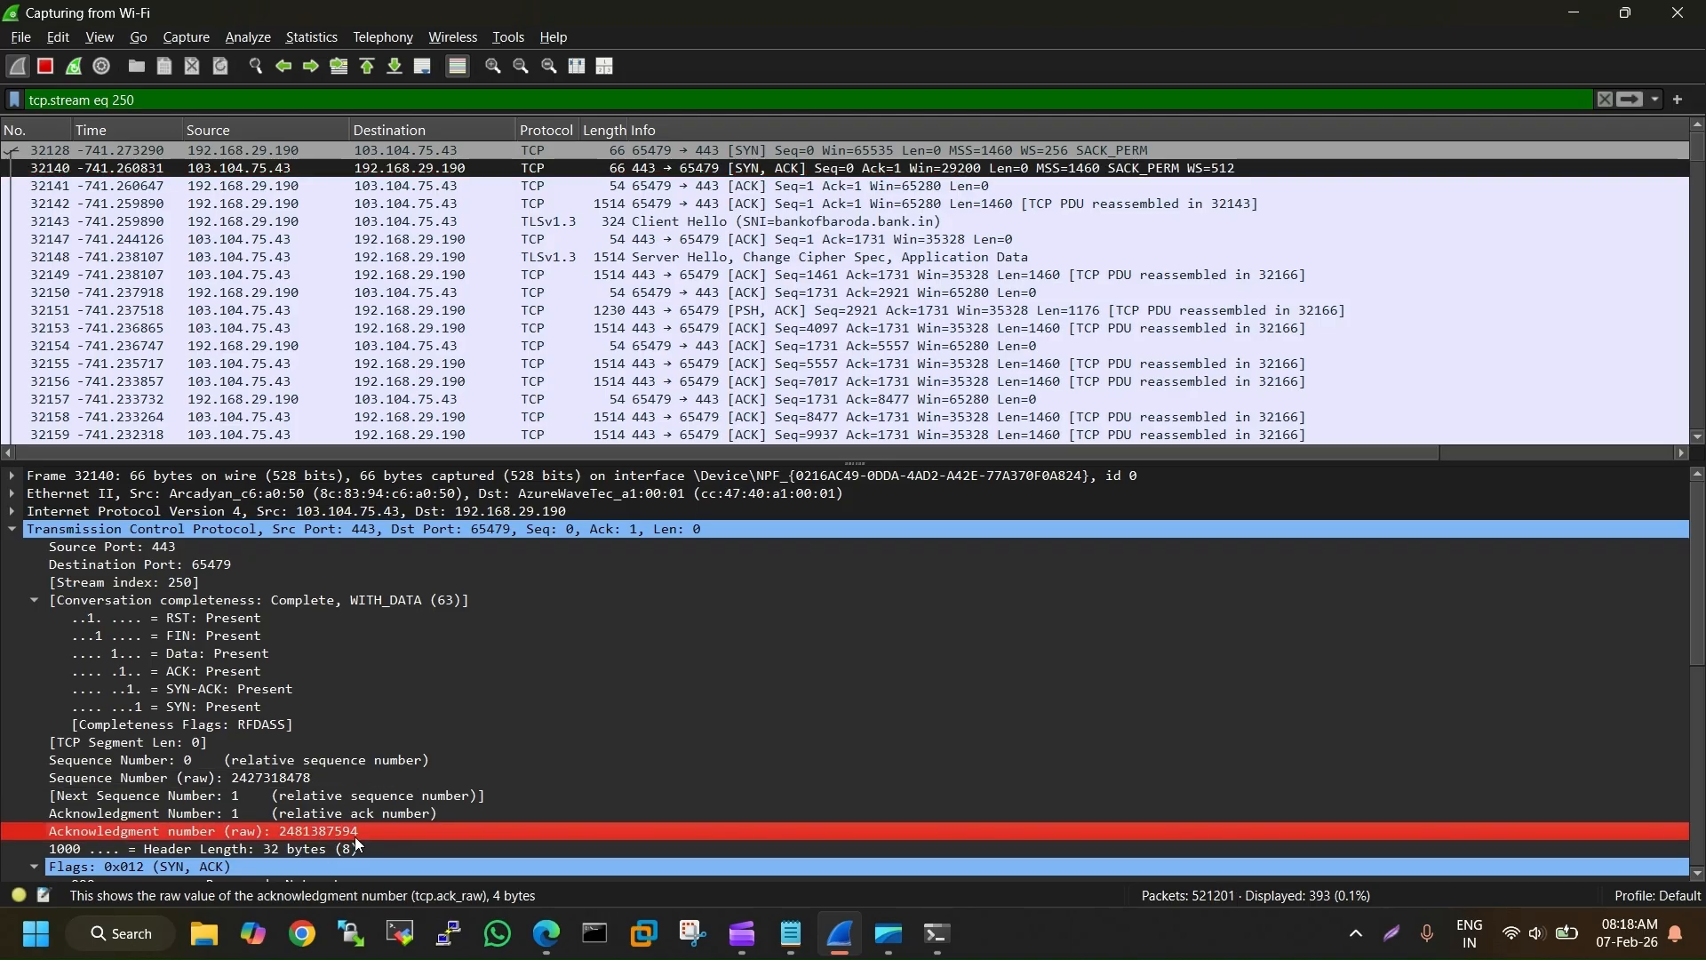
{"action": "left_click", "coordinate": [462, 152]}
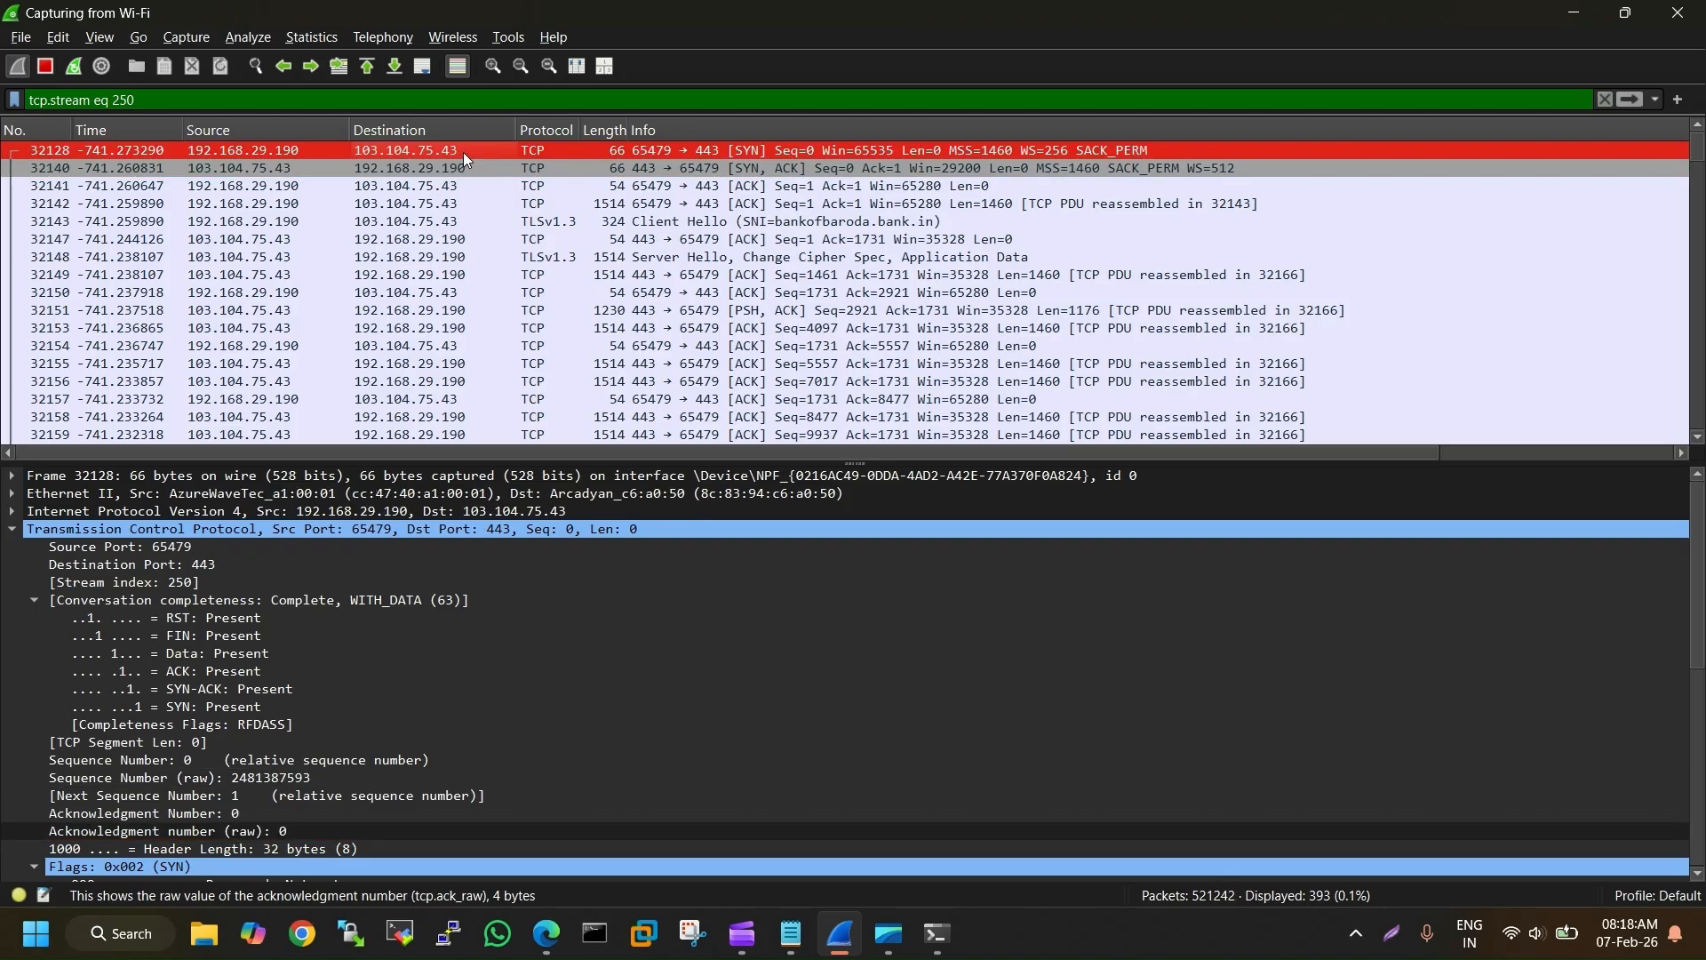
{"action": "left_click", "coordinate": [288, 777]}
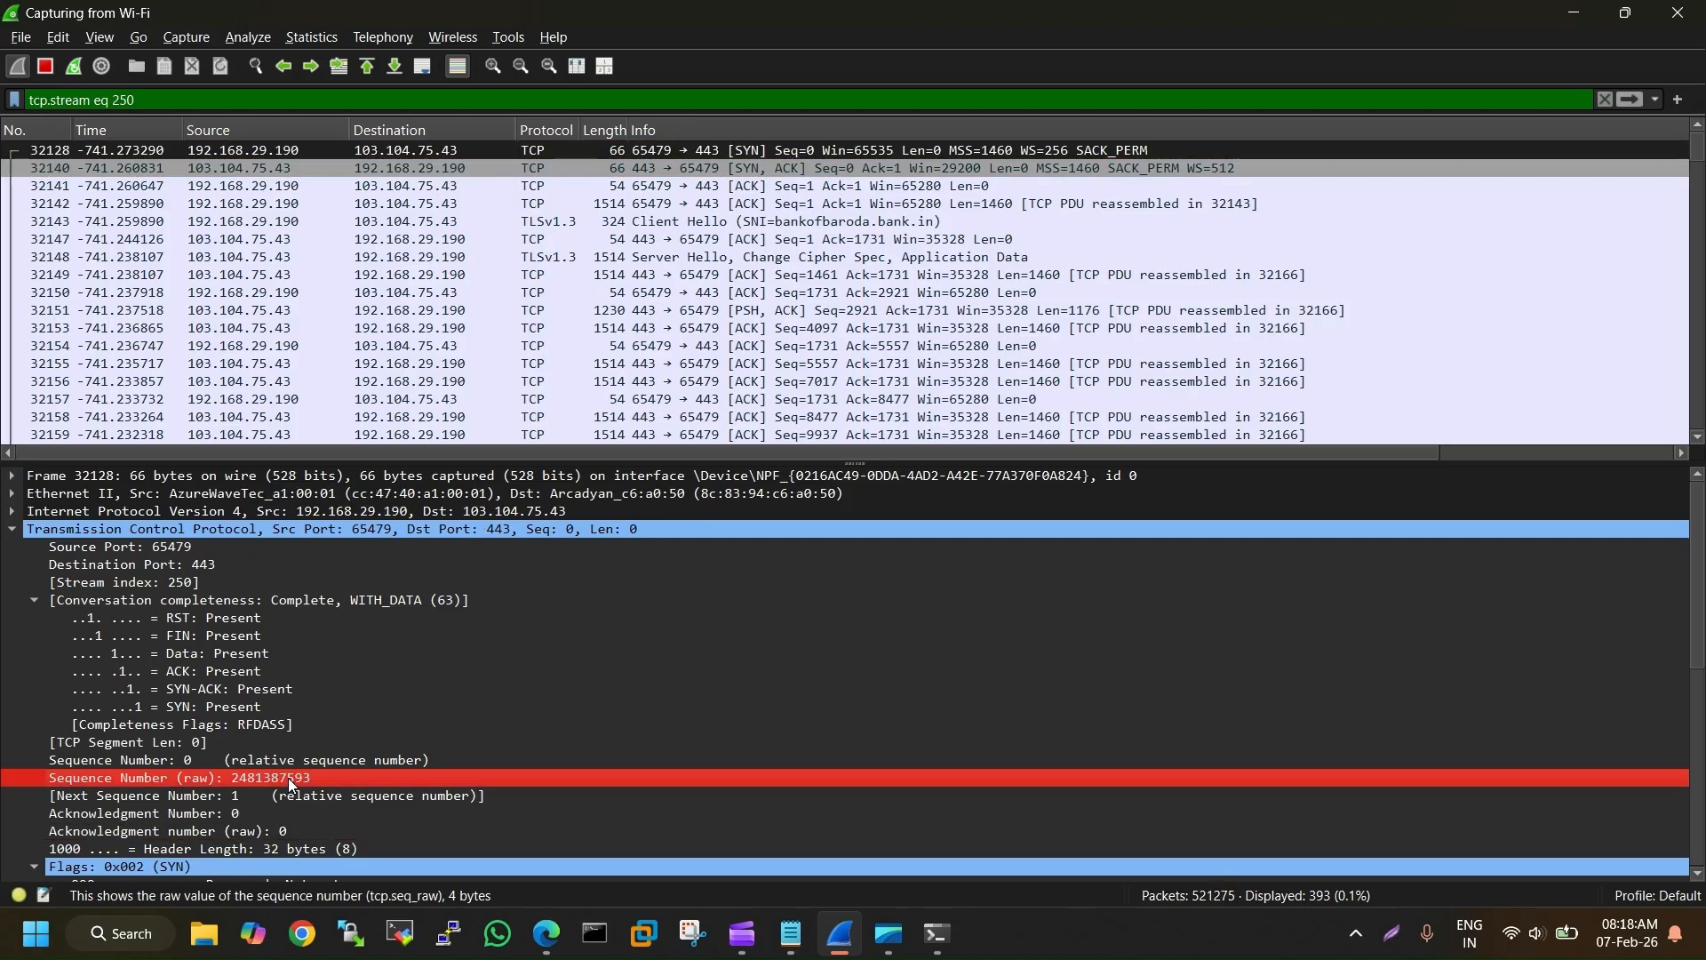
{"action": "left_click", "coordinate": [376, 174]}
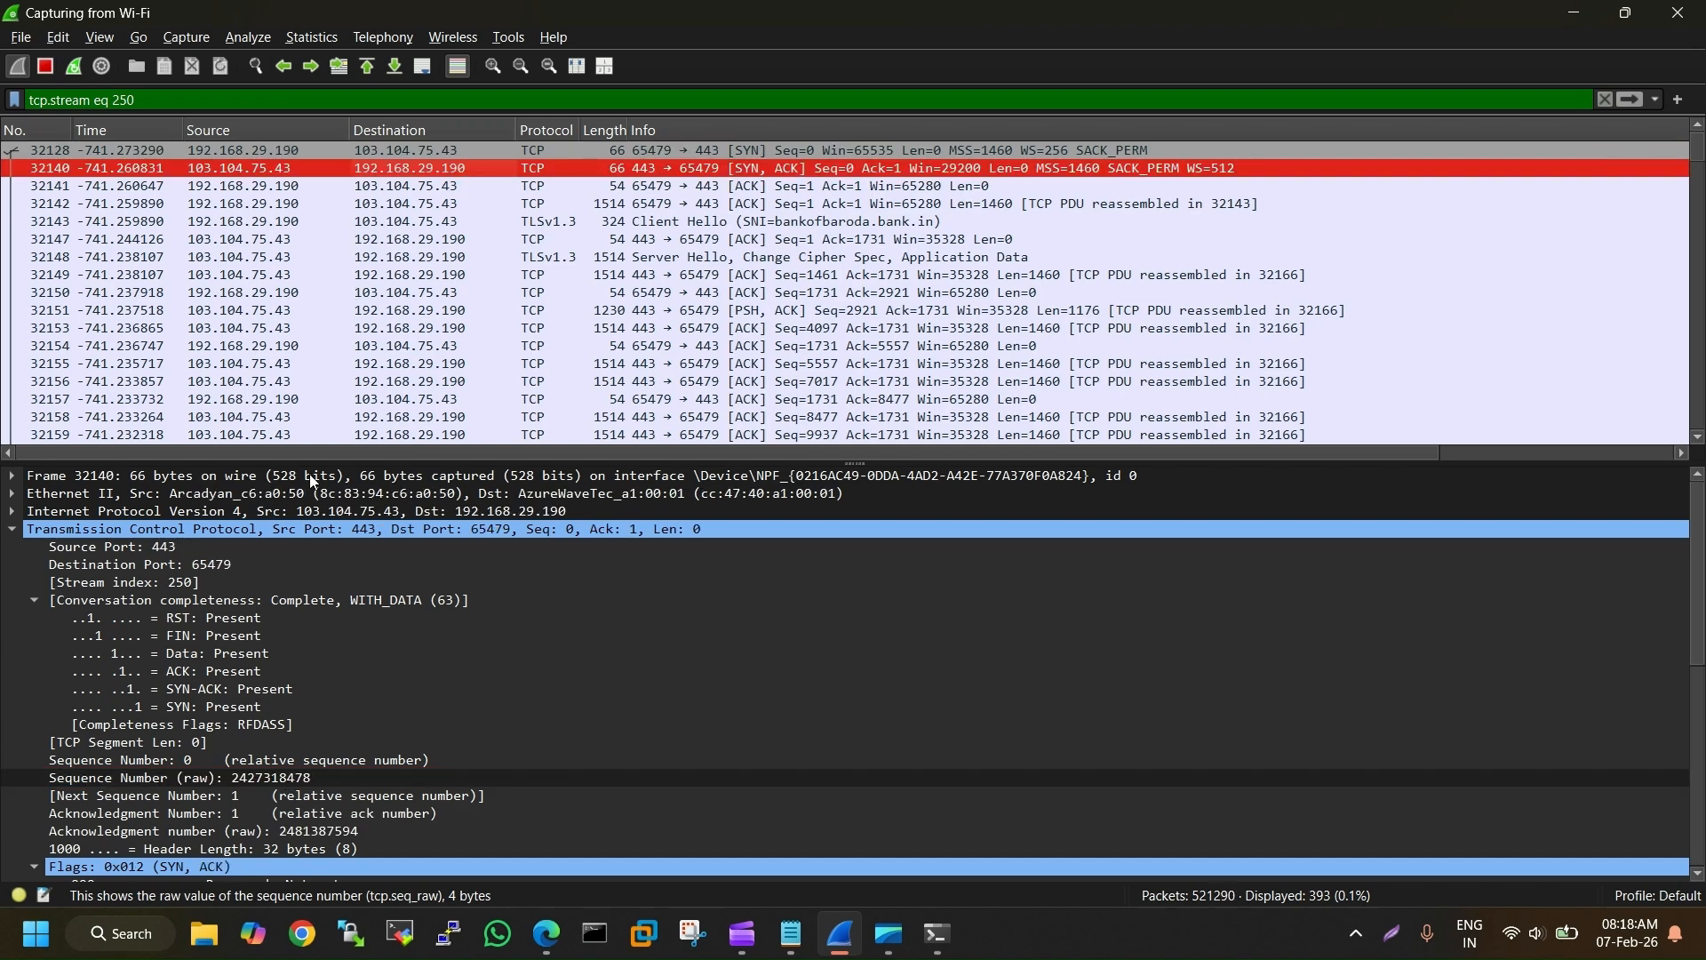
{"action": "left_click", "coordinate": [392, 150]}
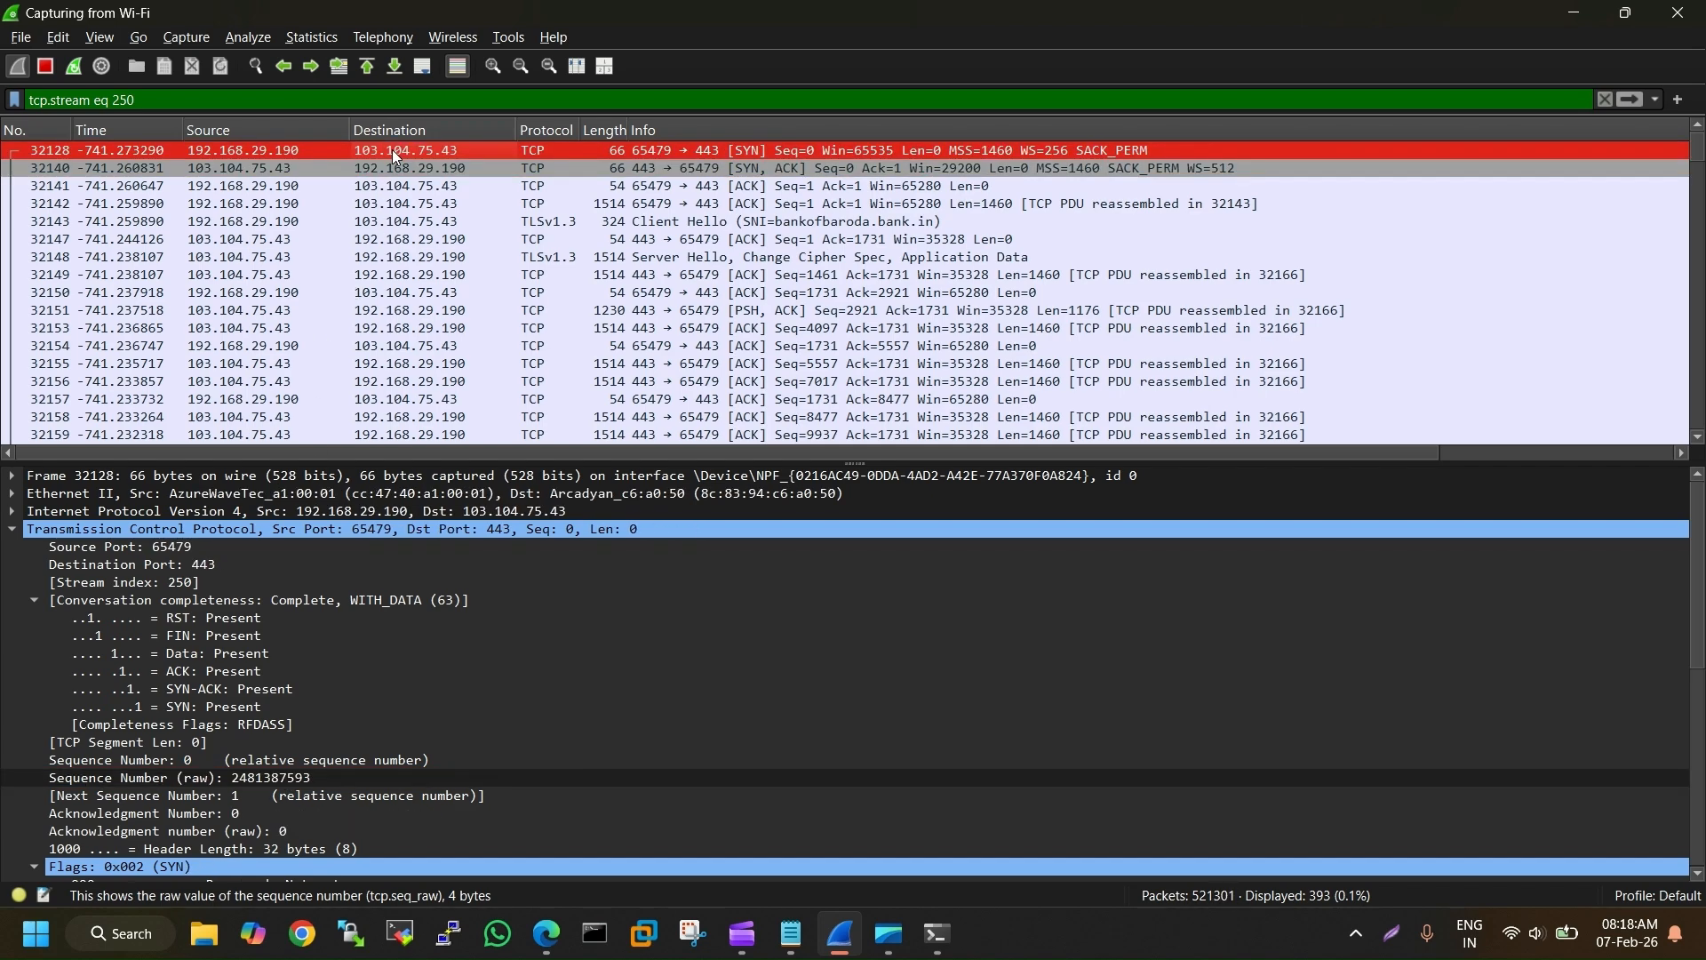
Check ACK packet 32141's raw acknowledgment number, and recheck the SYN packet's raw sequence number against the SYN, ACK packet's raw acknowledgment number
{"action": "left_click", "coordinate": [407, 183]}
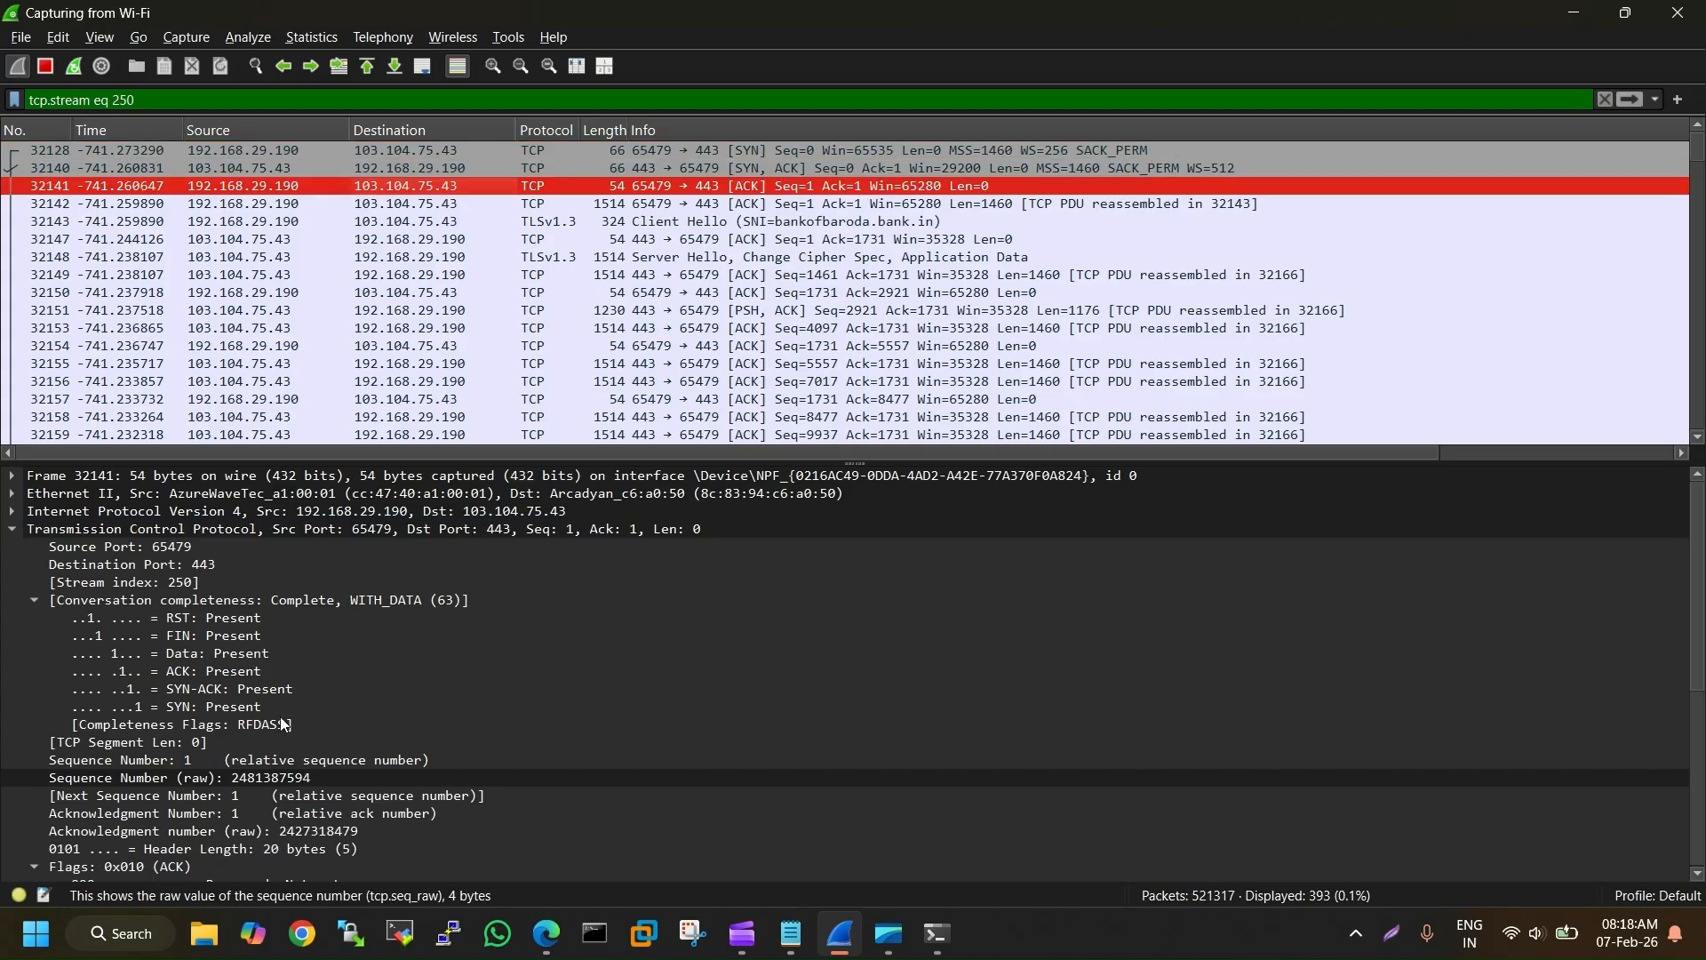
{"action": "left_click", "coordinate": [245, 828]}
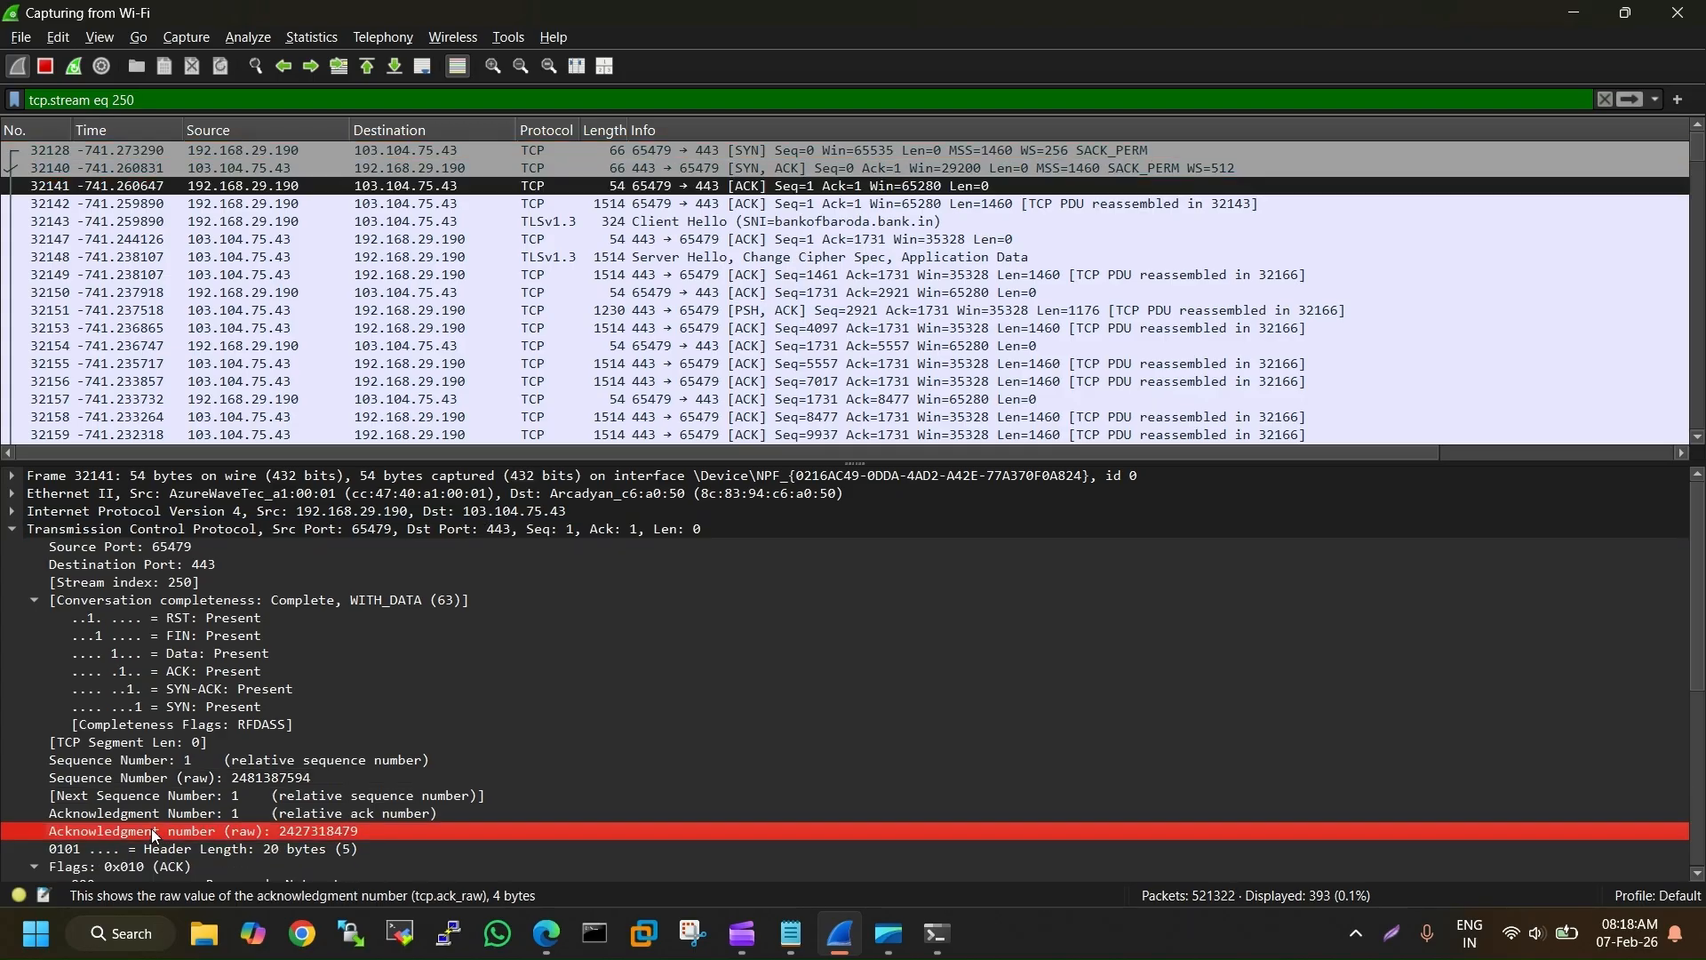
{"action": "key", "text": "ctrl+Up"}
{"action": "left_click", "coordinate": [322, 831]}
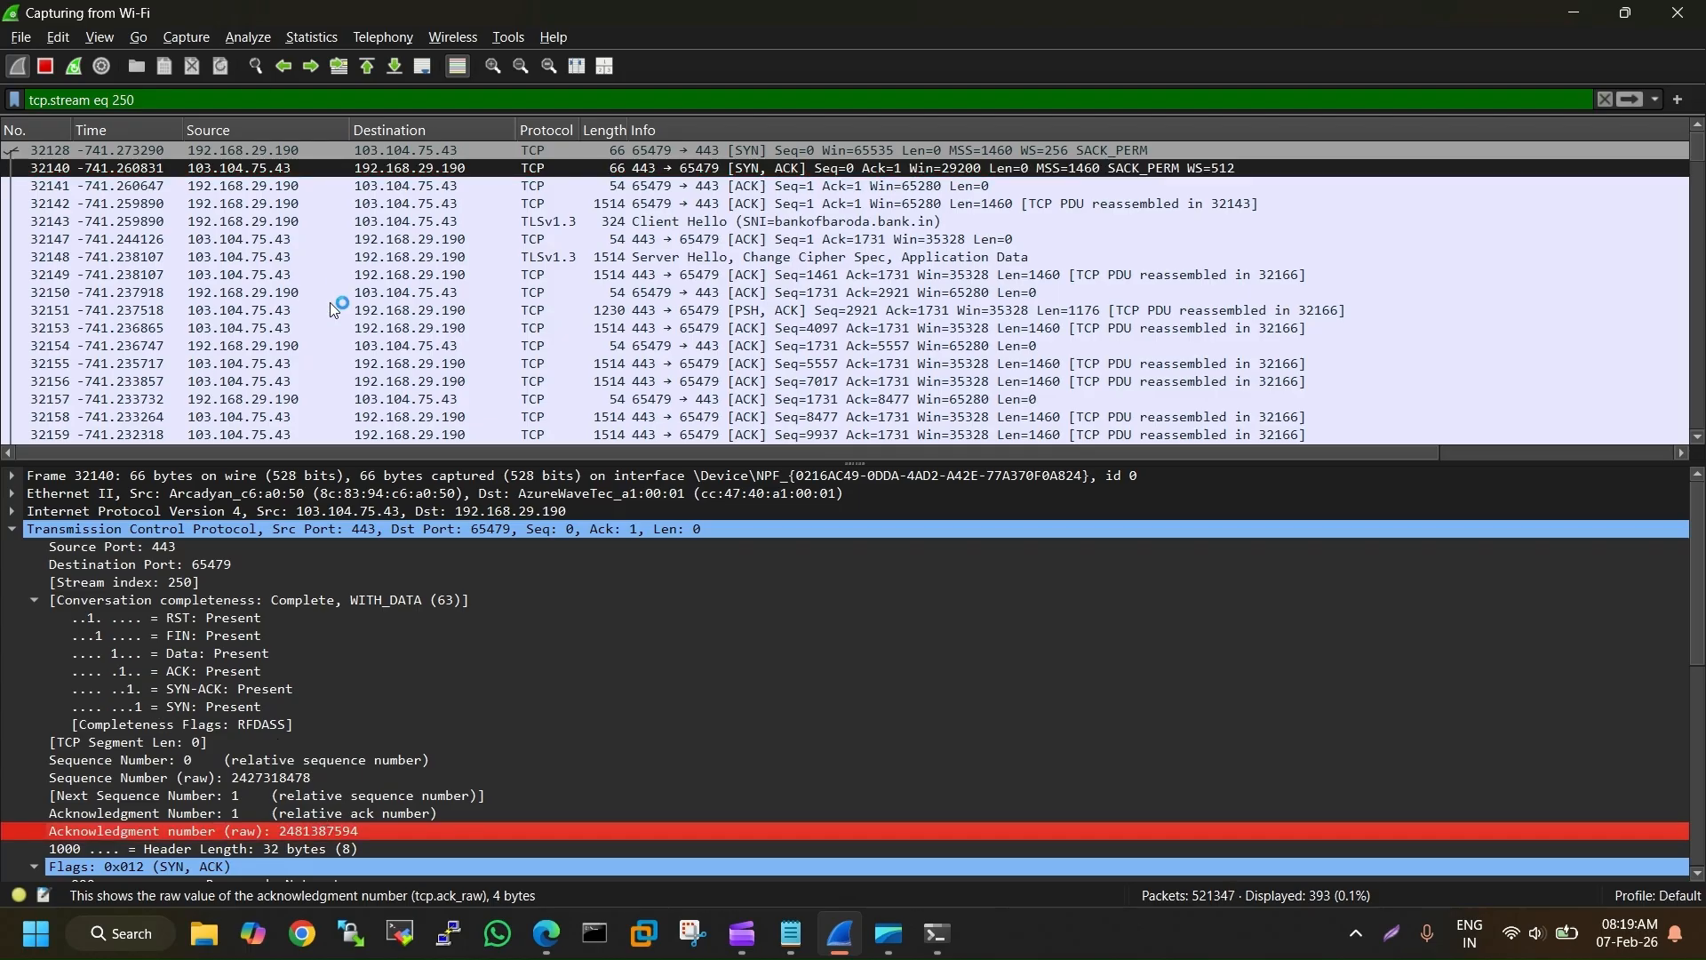
{"action": "left_click", "coordinate": [370, 154]}
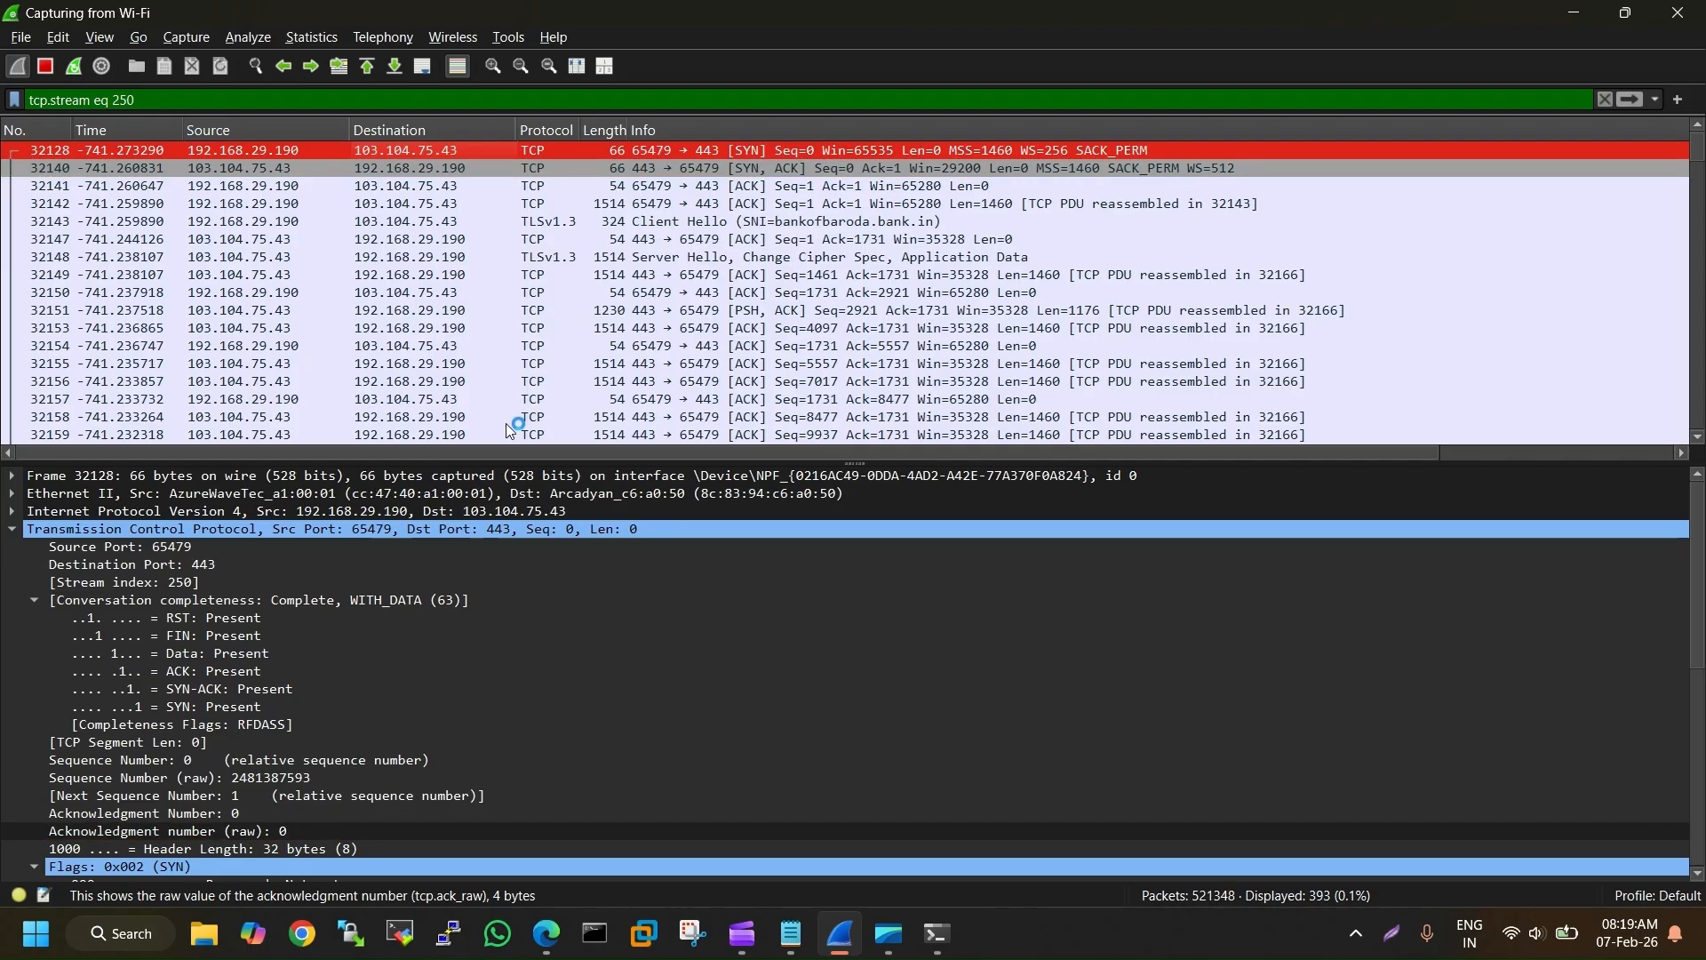
{"action": "left_click", "coordinate": [267, 783]}
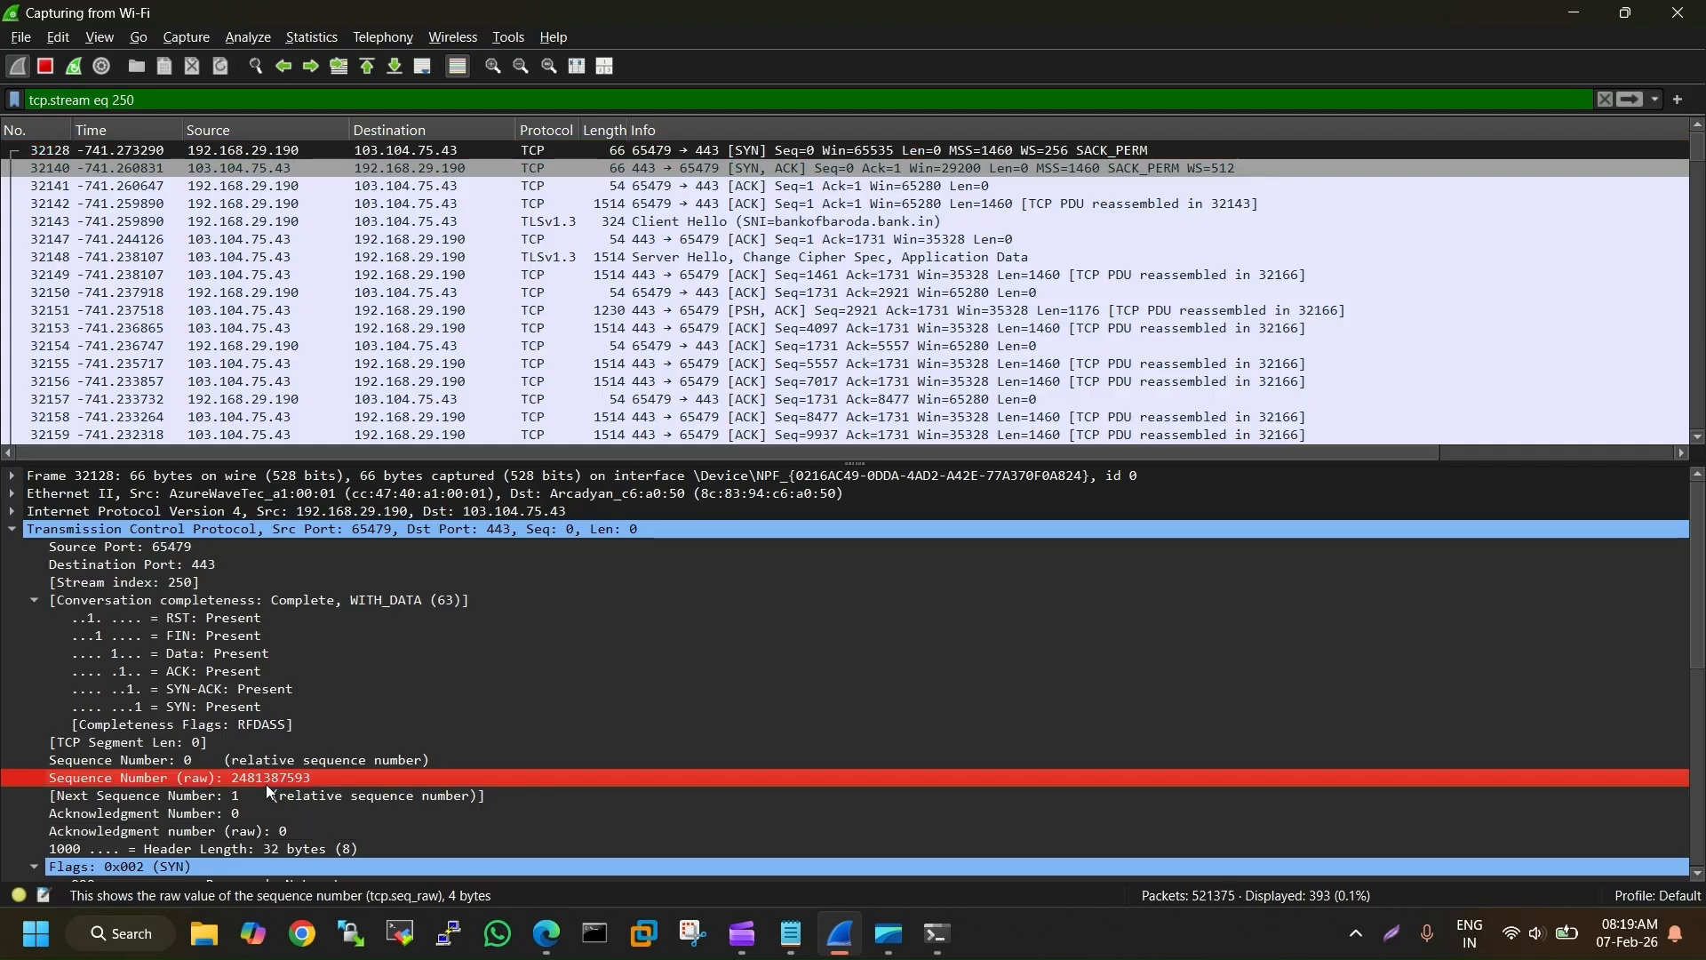
{"action": "left_click", "coordinate": [461, 167]}
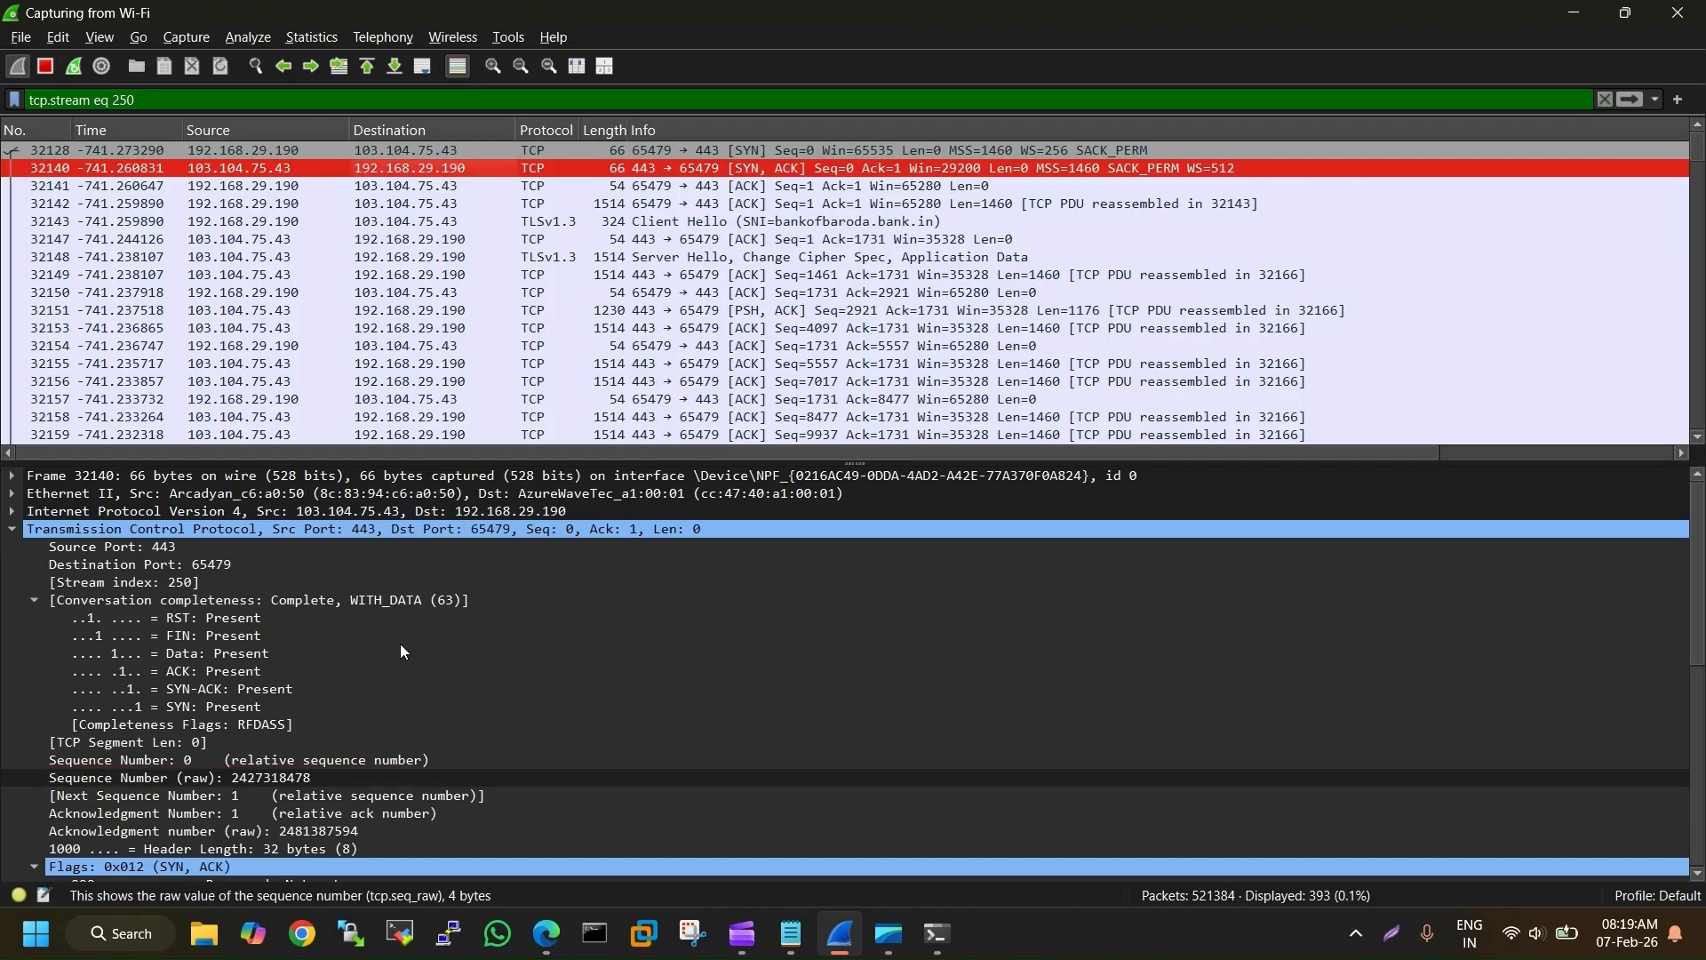
{"action": "left_click", "coordinate": [313, 837]}
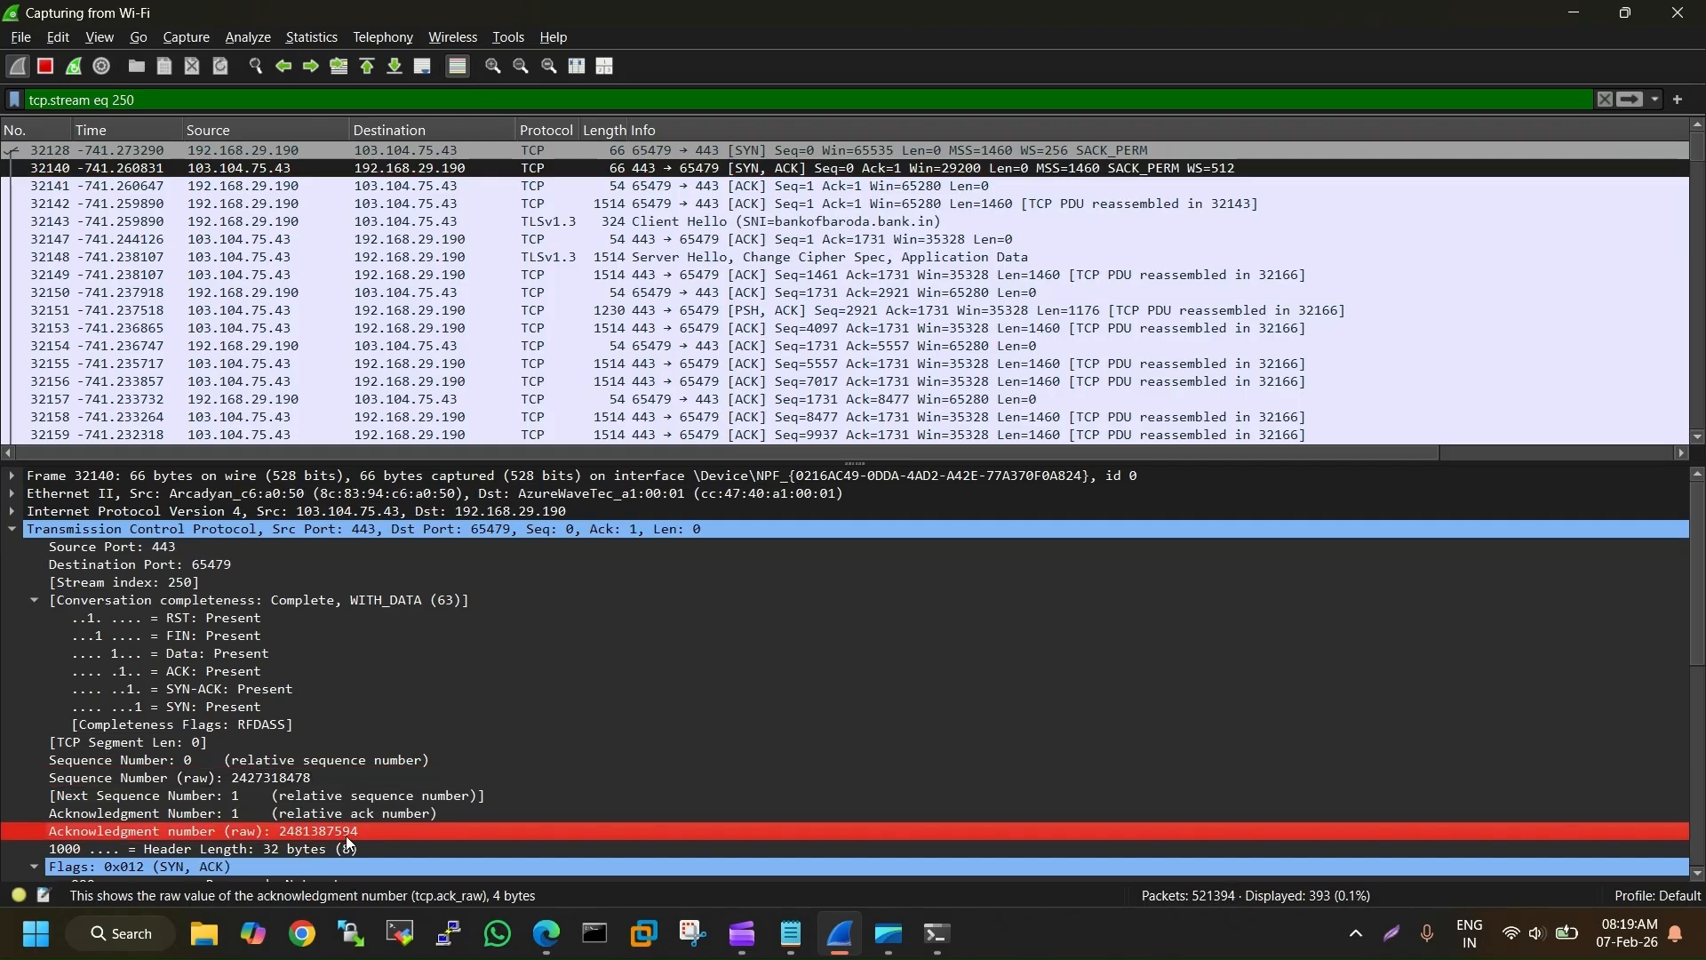
Compare the SYN, ACK packet's raw sequence number with the raw acknowledgment number of ACK packet 32141
{"action": "left_click", "coordinate": [239, 778]}
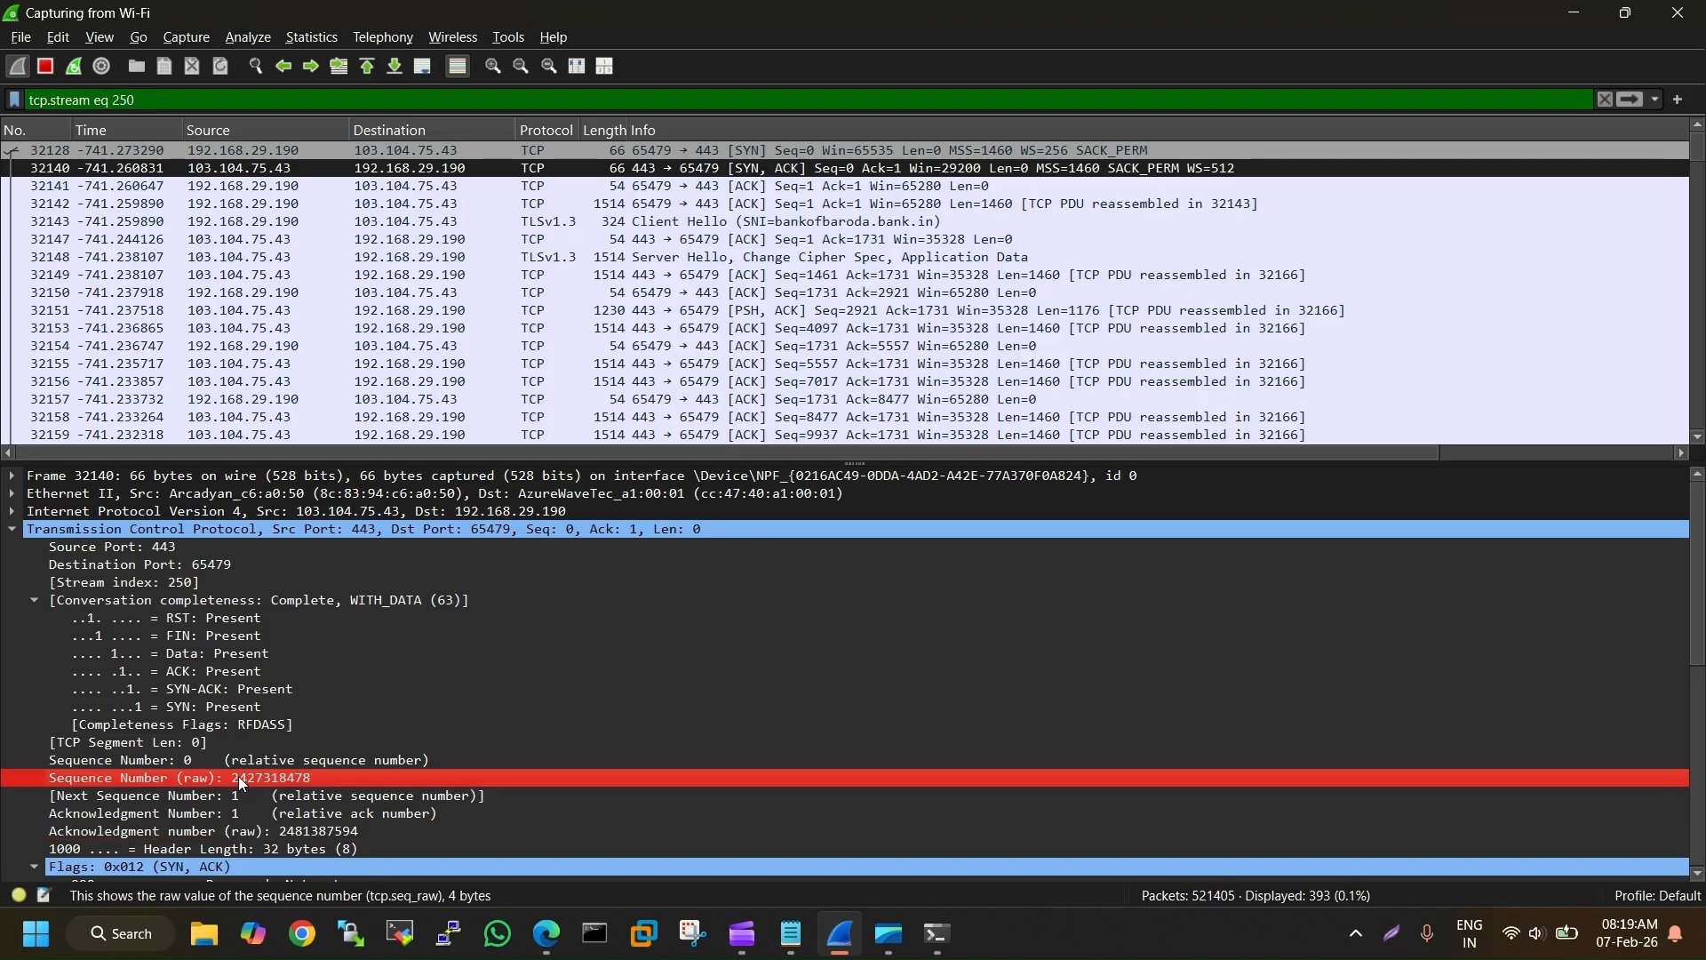
{"action": "left_click", "coordinate": [386, 188]}
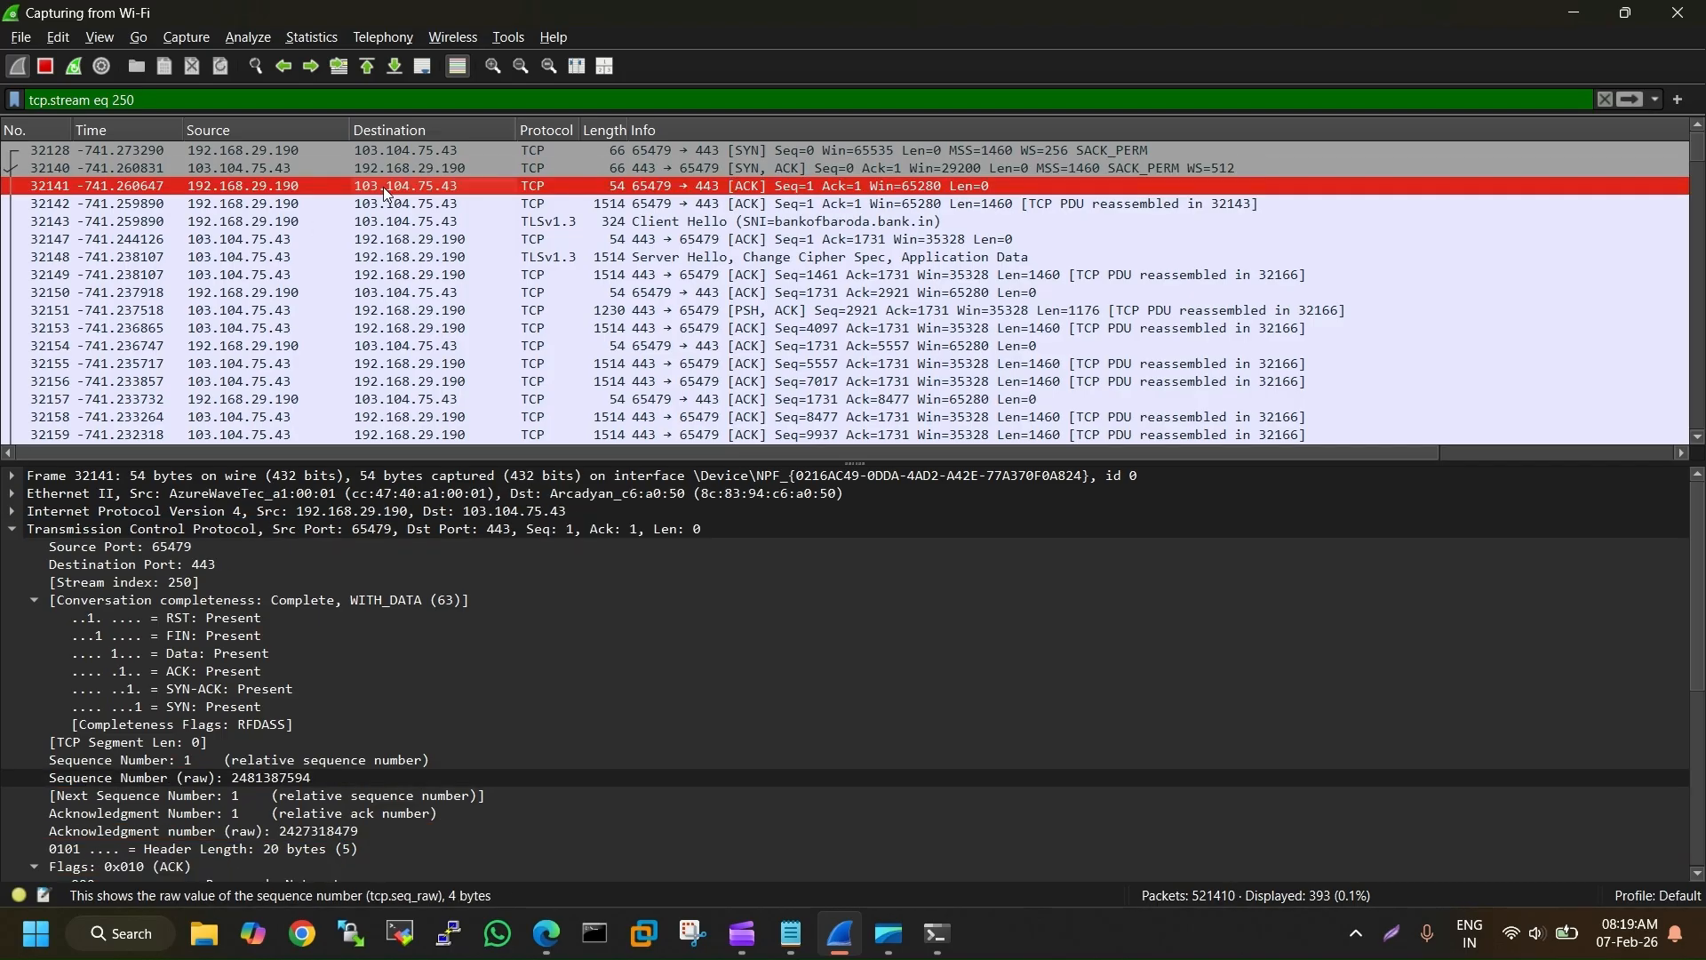
{"action": "left_click", "coordinate": [340, 833]}
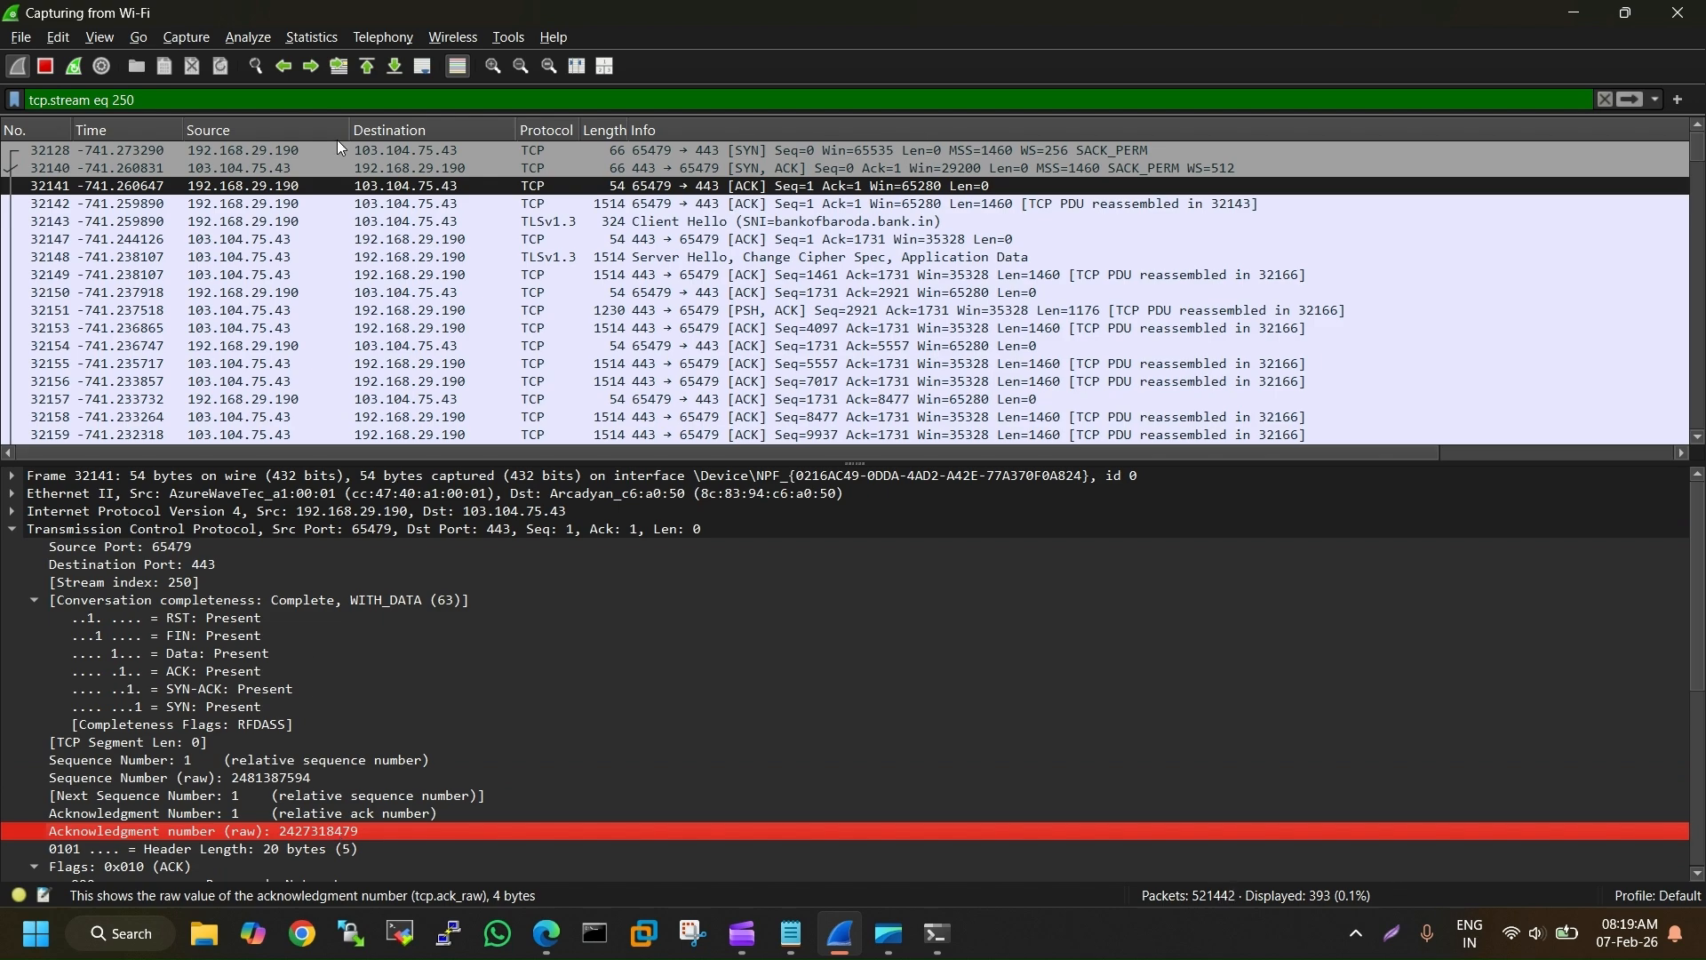
{"action": "left_click", "coordinate": [362, 168]}
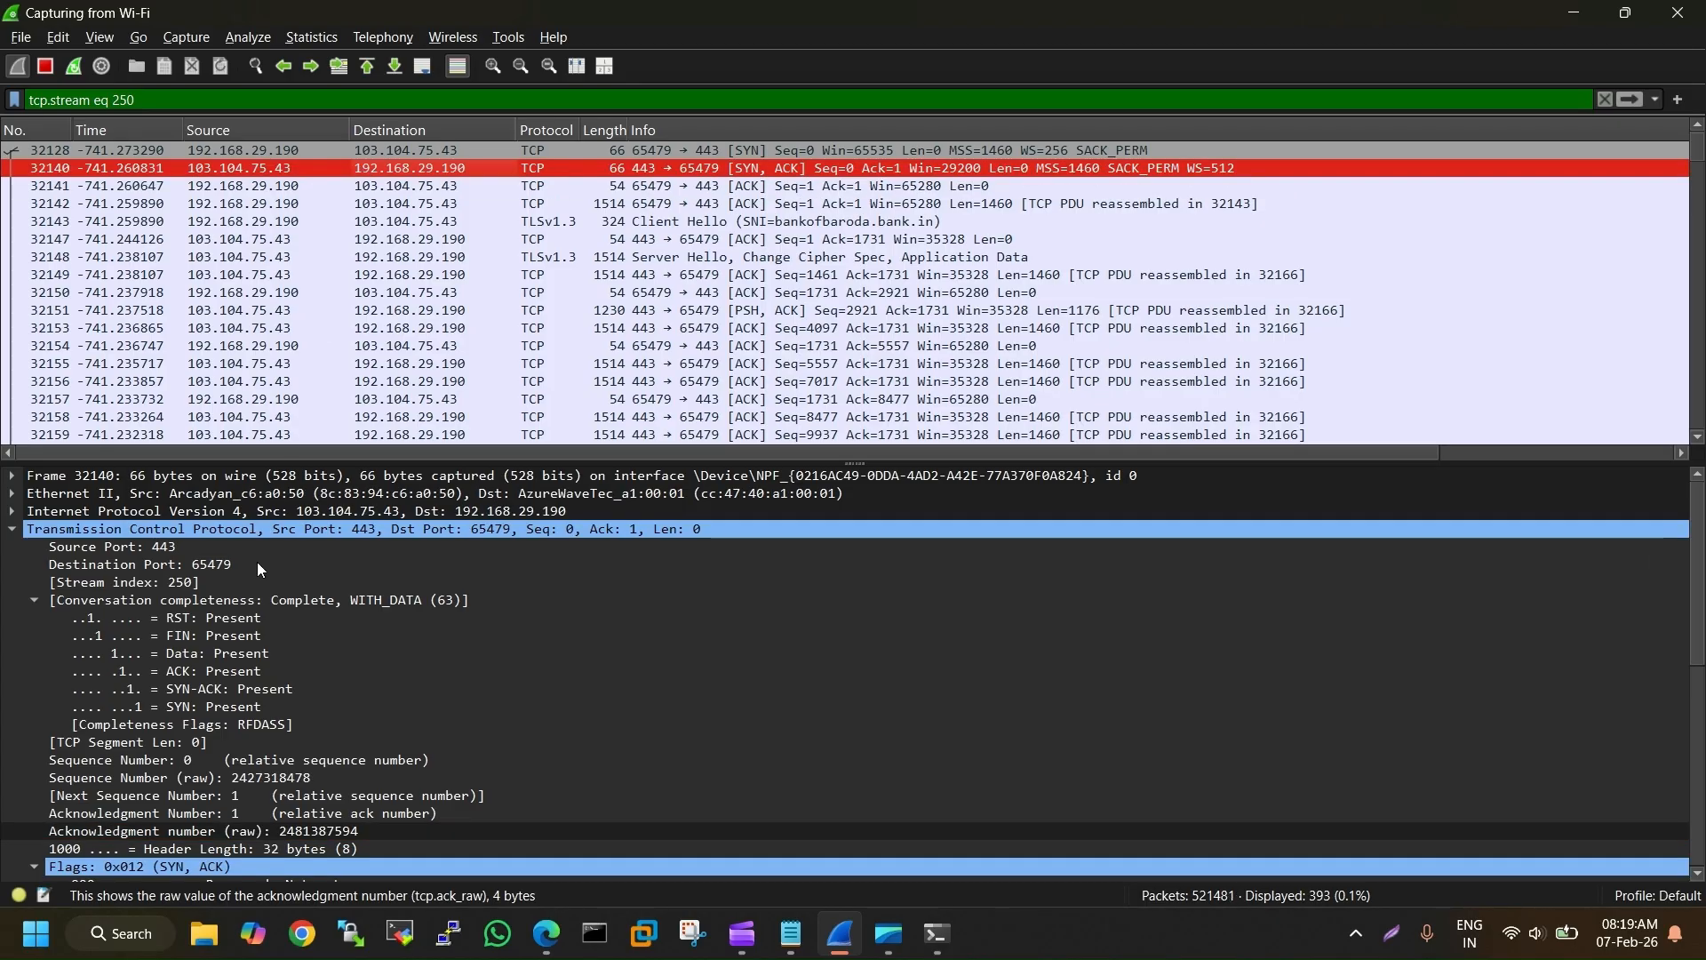
{"action": "left_click", "coordinate": [418, 187]}
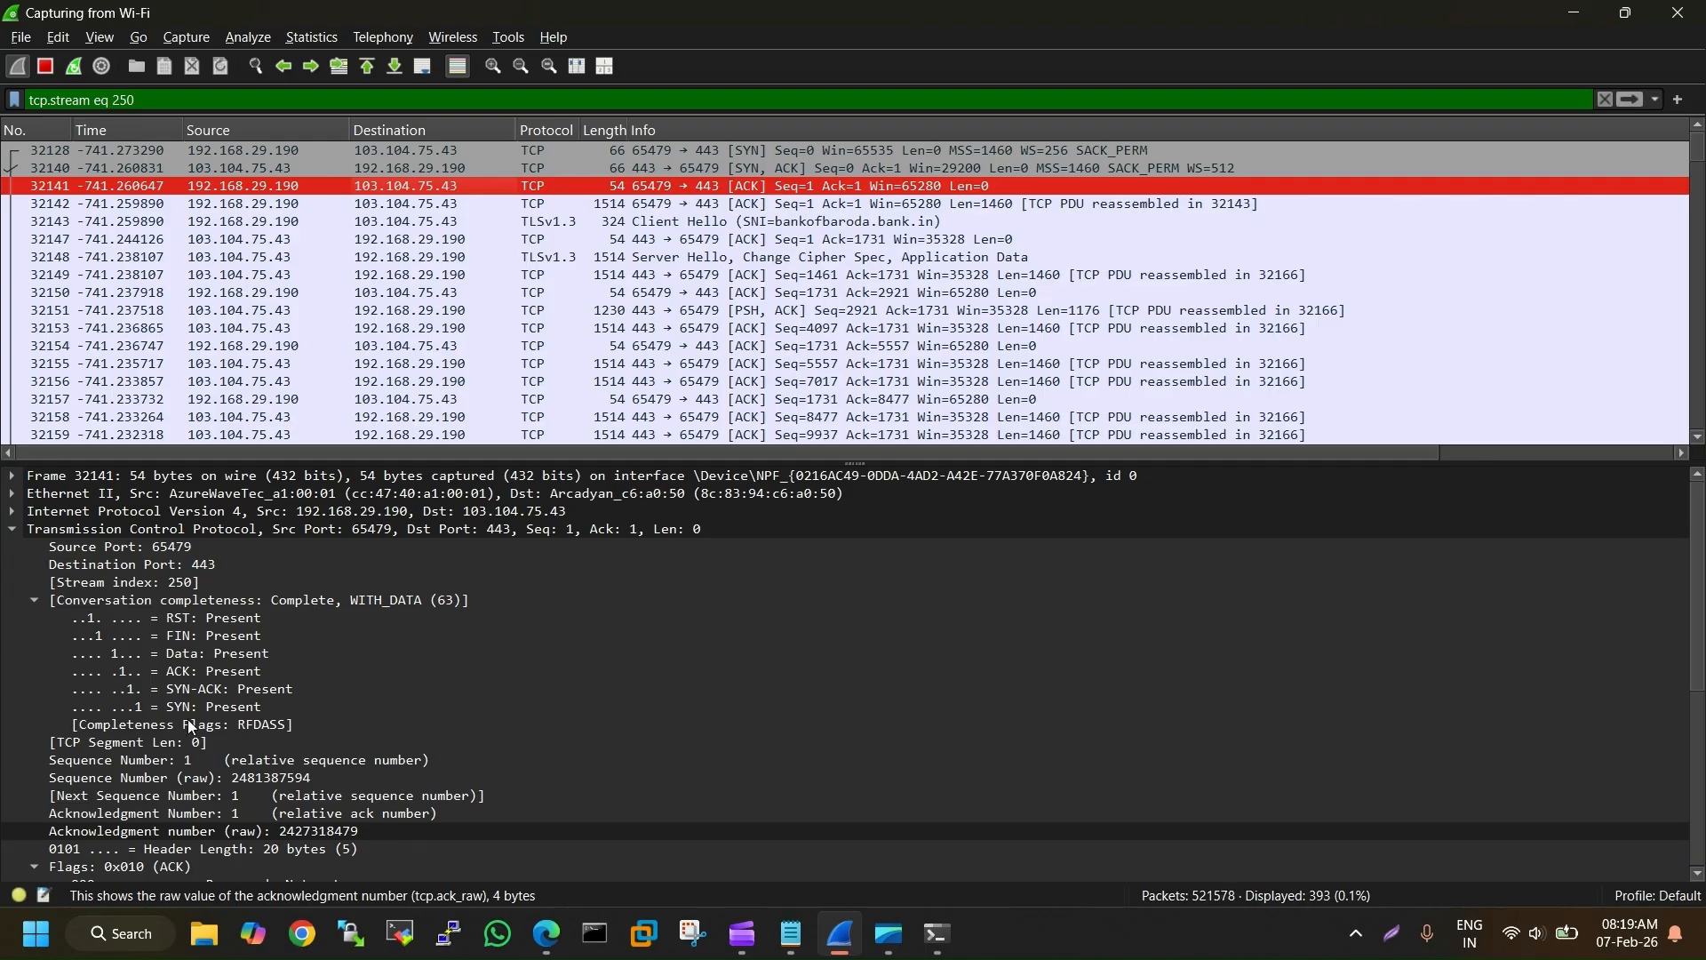
Inspect packet 32142 and highlight the ACK entry in its conversation completeness details
{"action": "left_click", "coordinate": [744, 210]}
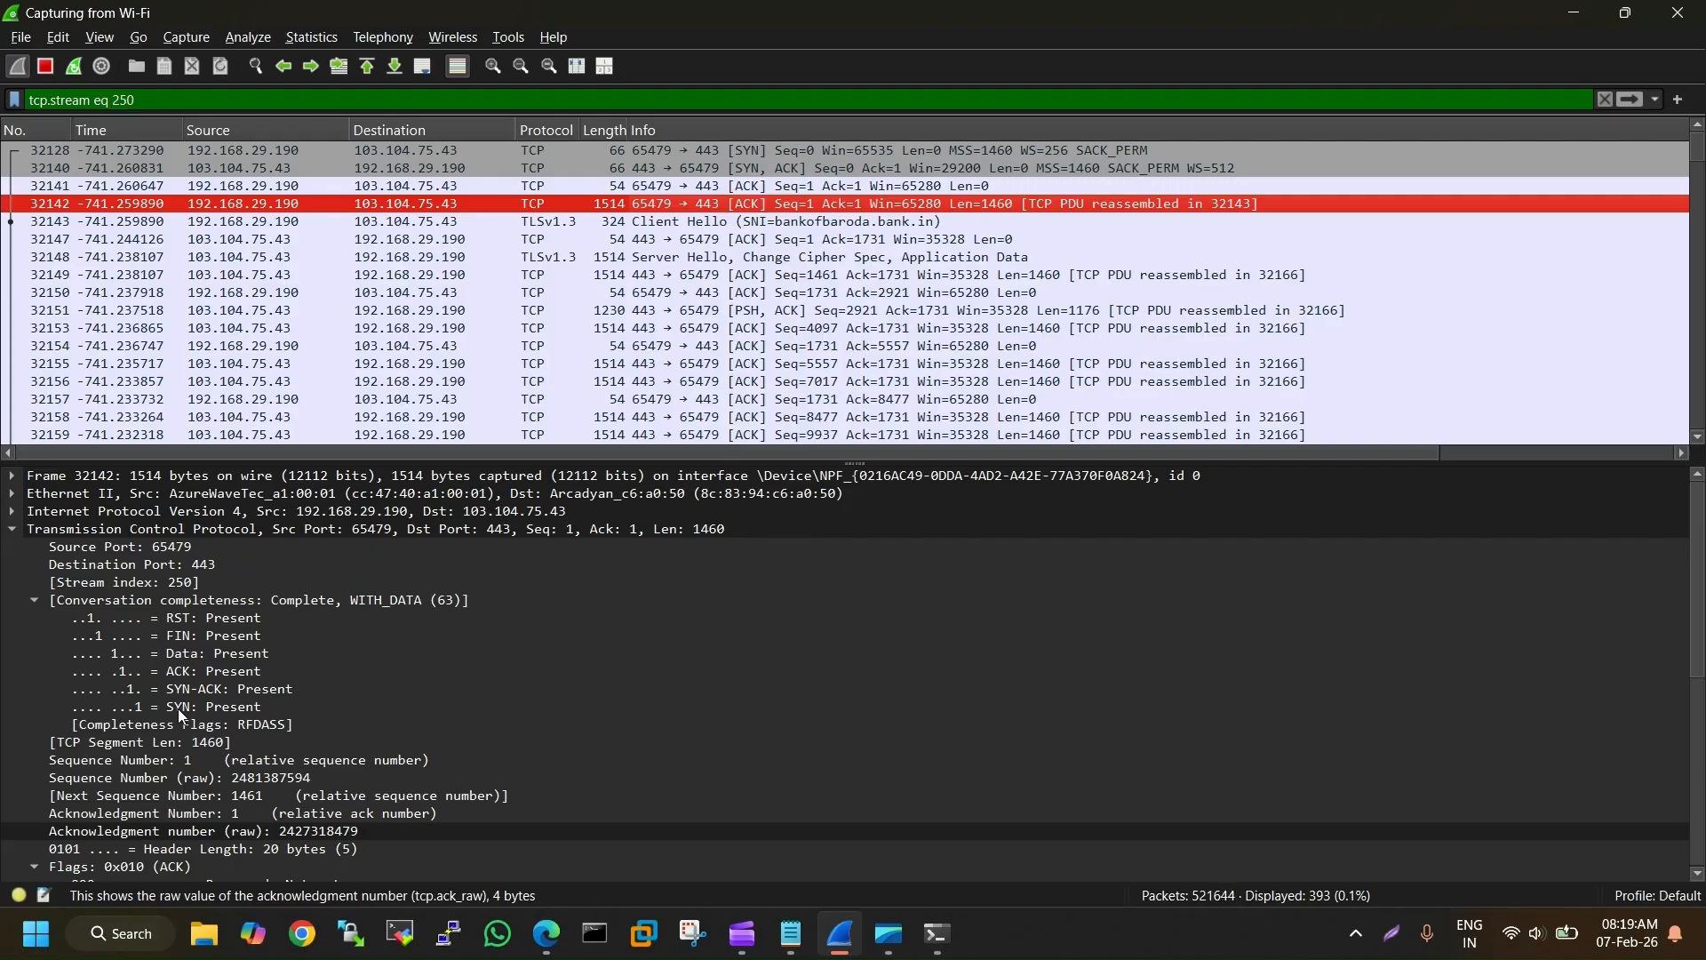
{"action": "left_click", "coordinate": [199, 671]}
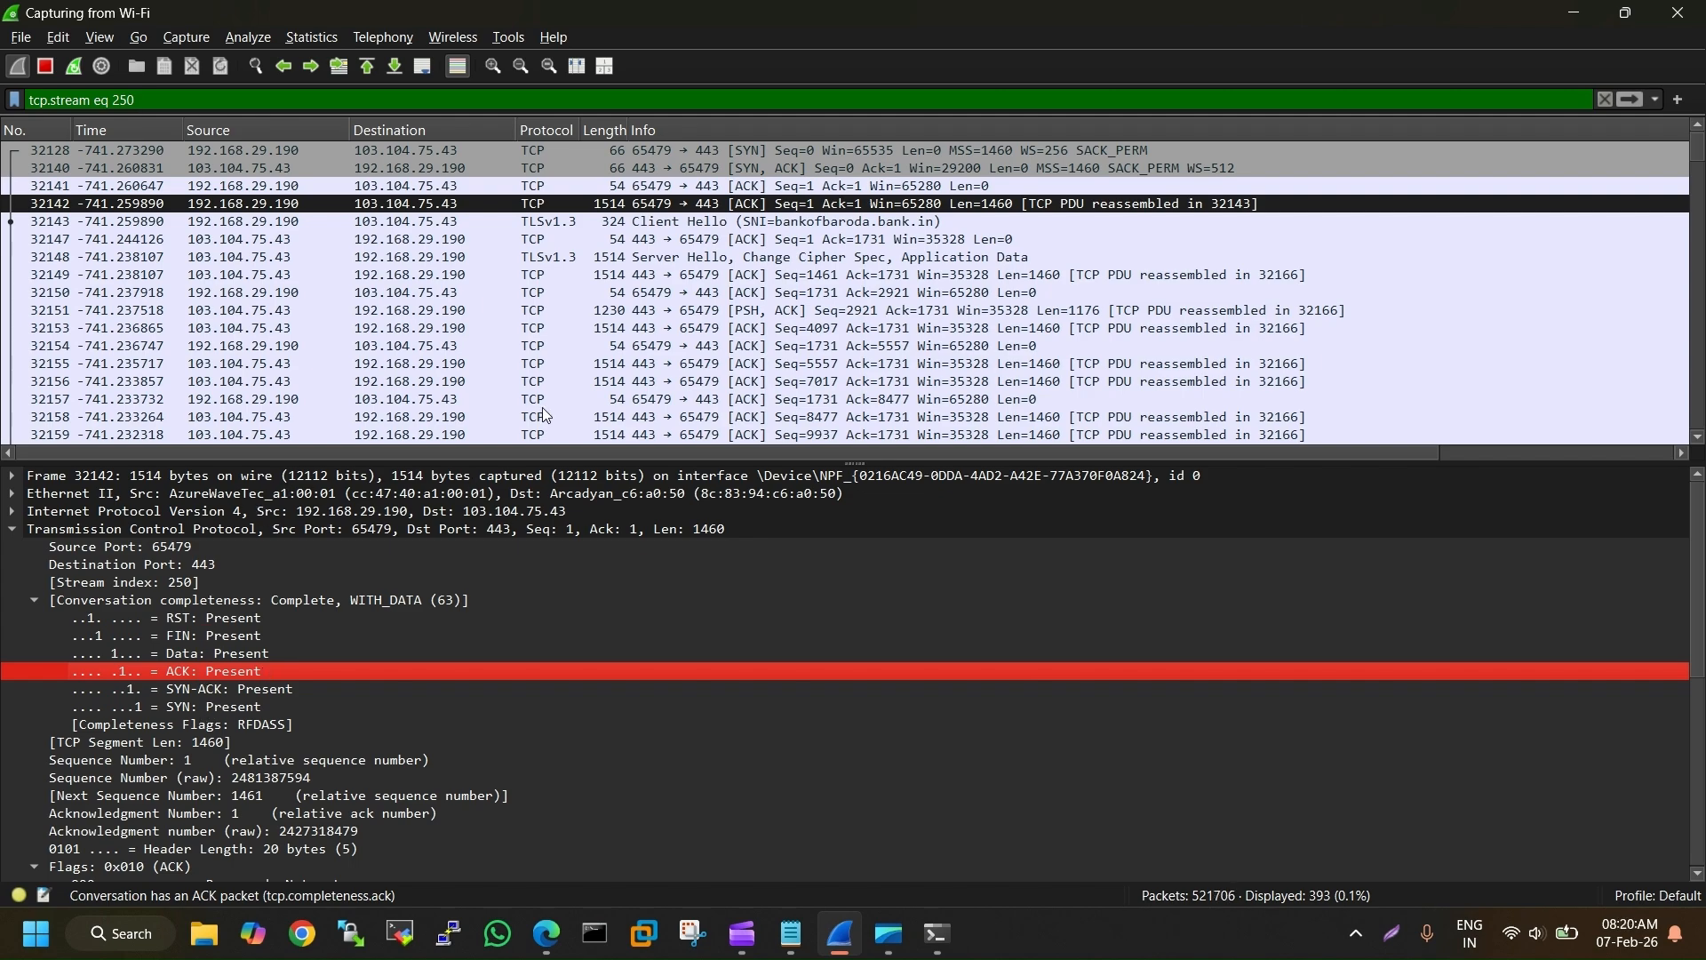
Open Client Hello packet 32143, collapse its conversation completeness and flags details, and expand Transport Layer Security
{"action": "left_click", "coordinate": [640, 228]}
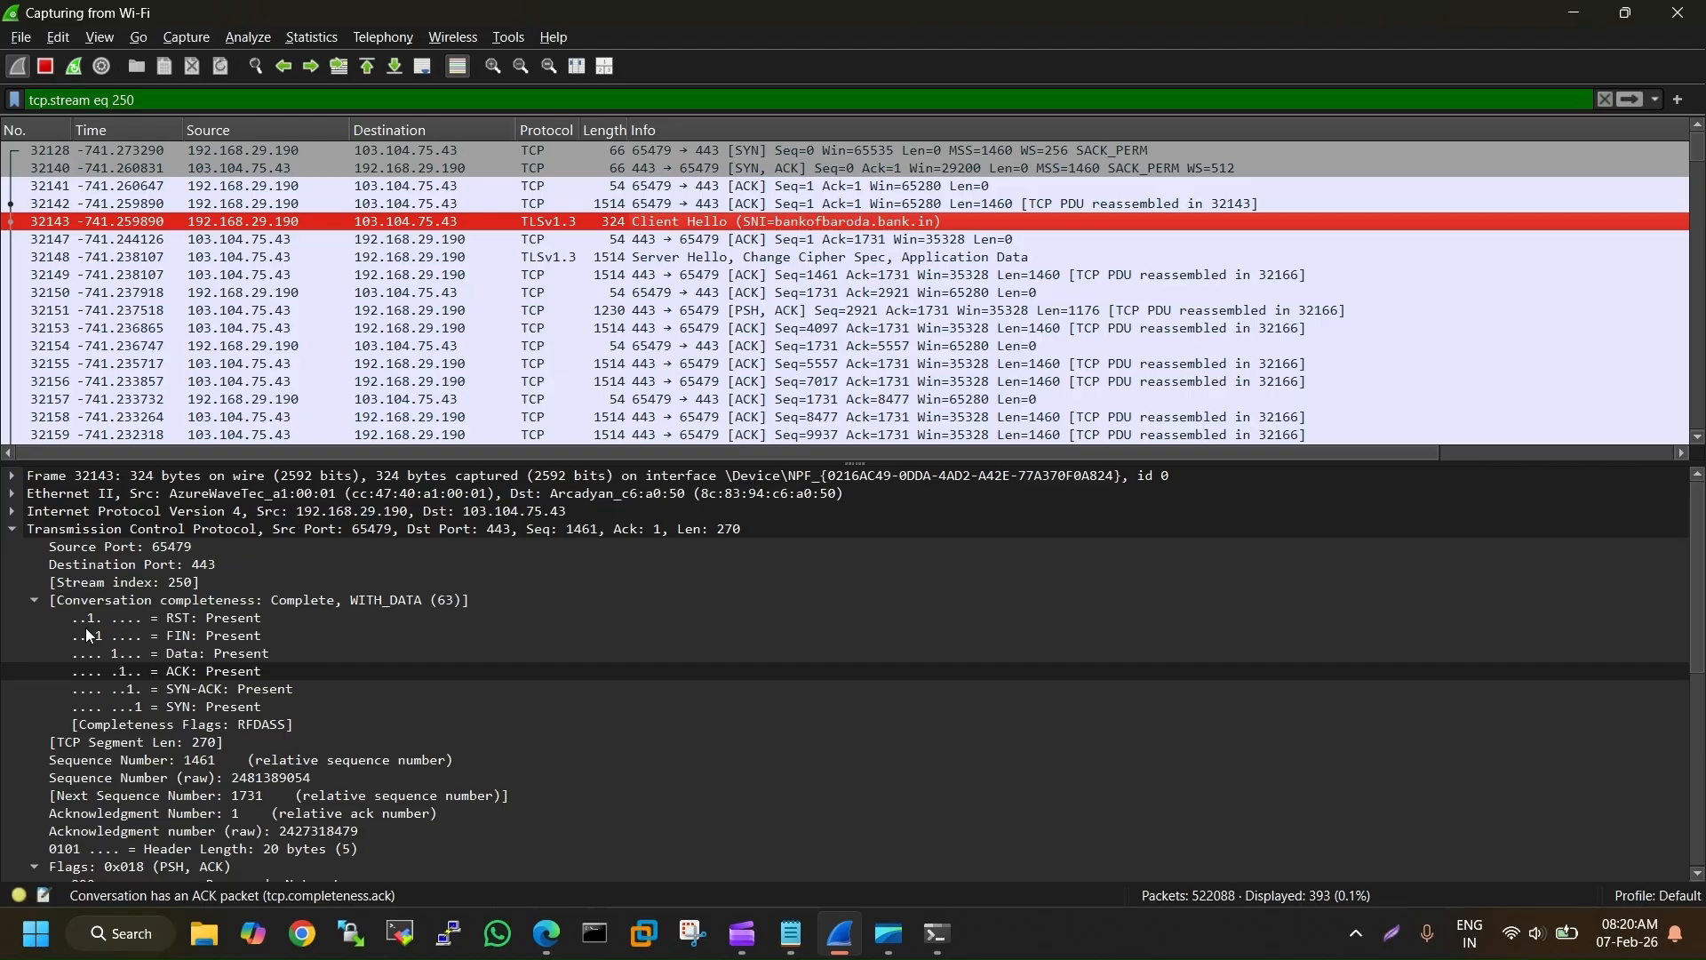
{"action": "left_click", "coordinate": [30, 600]}
{"action": "left_click", "coordinate": [33, 742]}
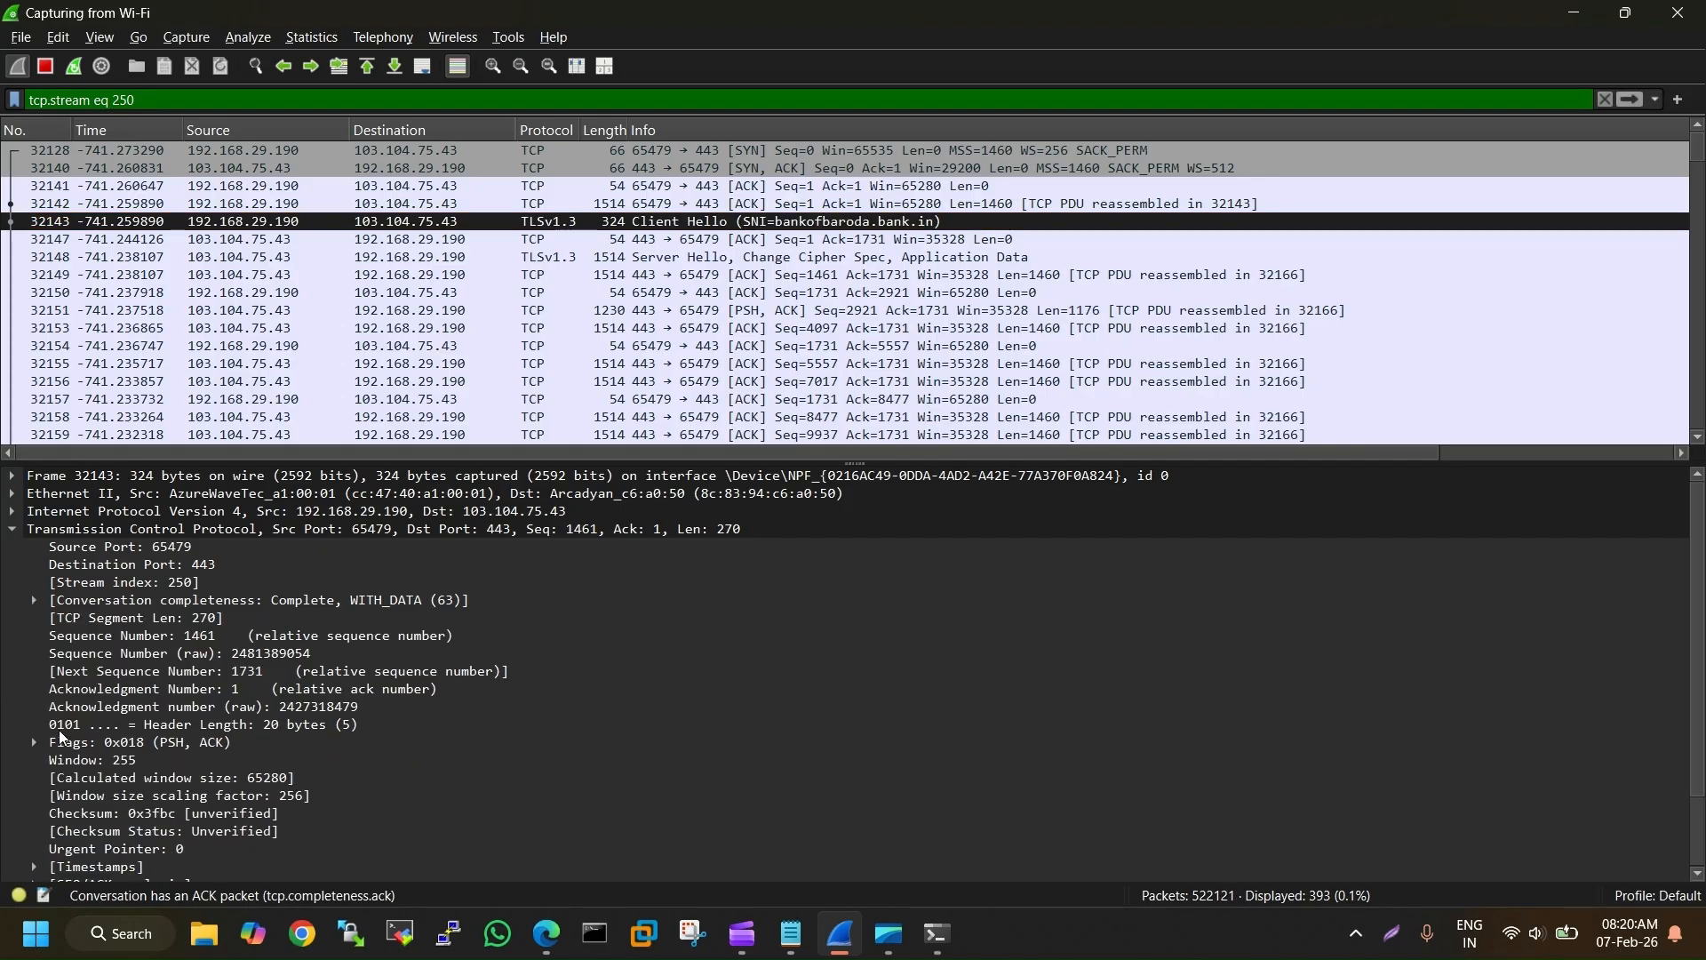
{"action": "key", "text": "End"}
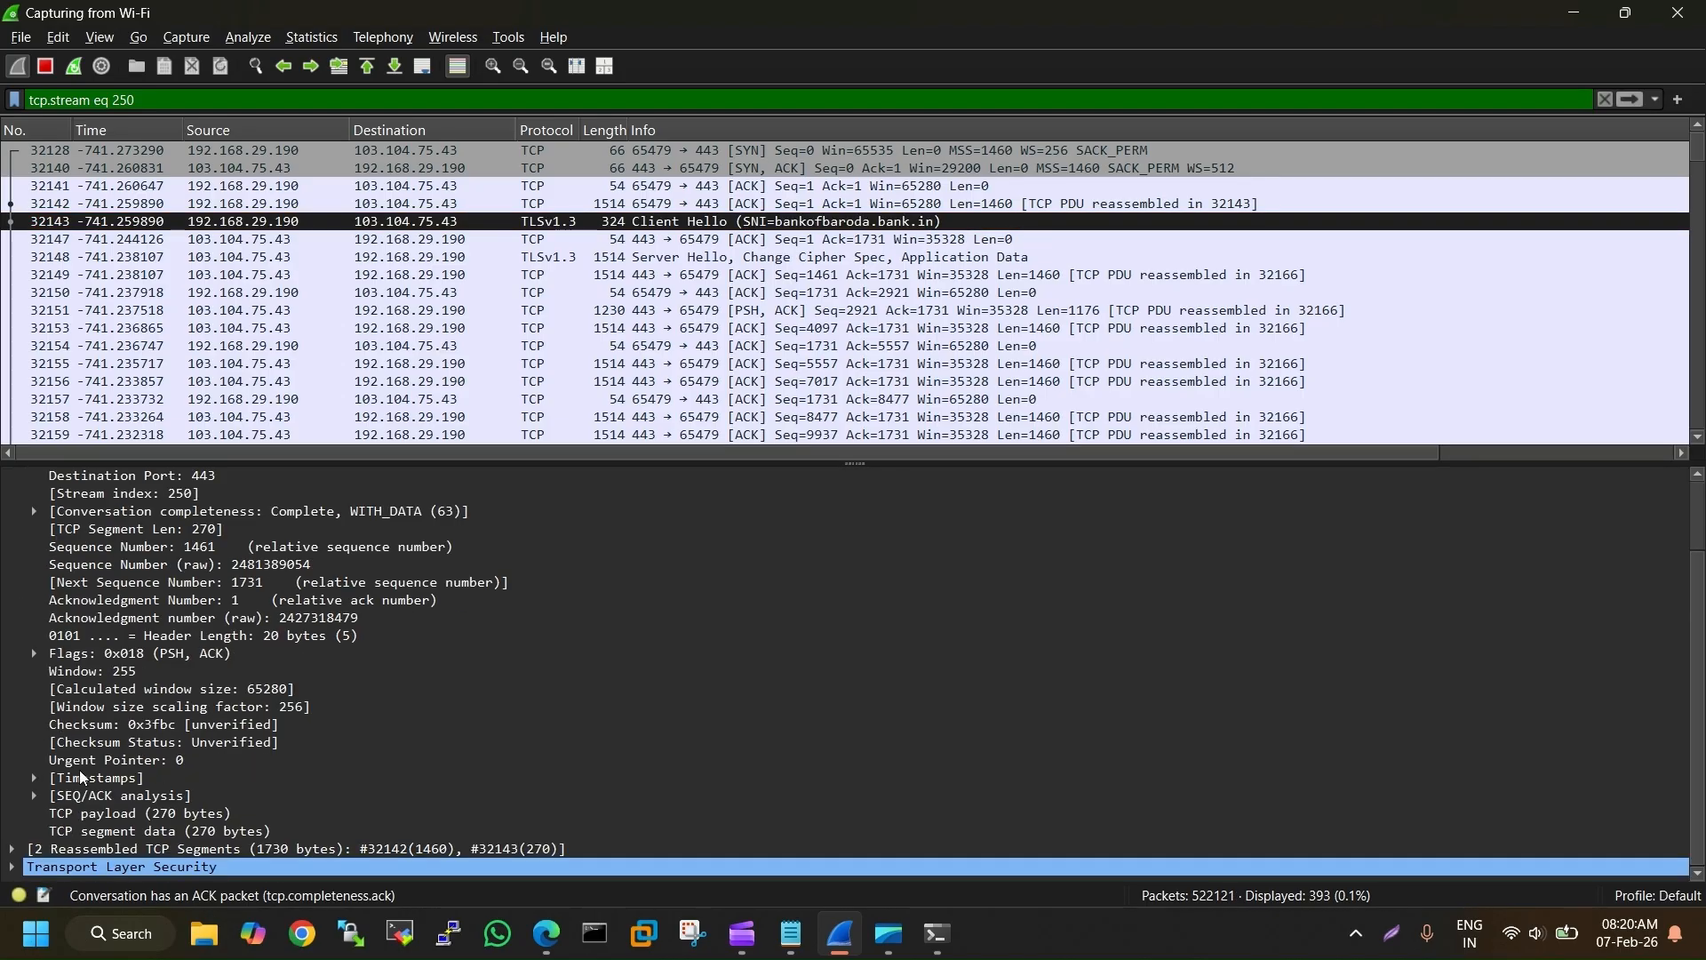
{"action": "left_click", "coordinate": [13, 867]}
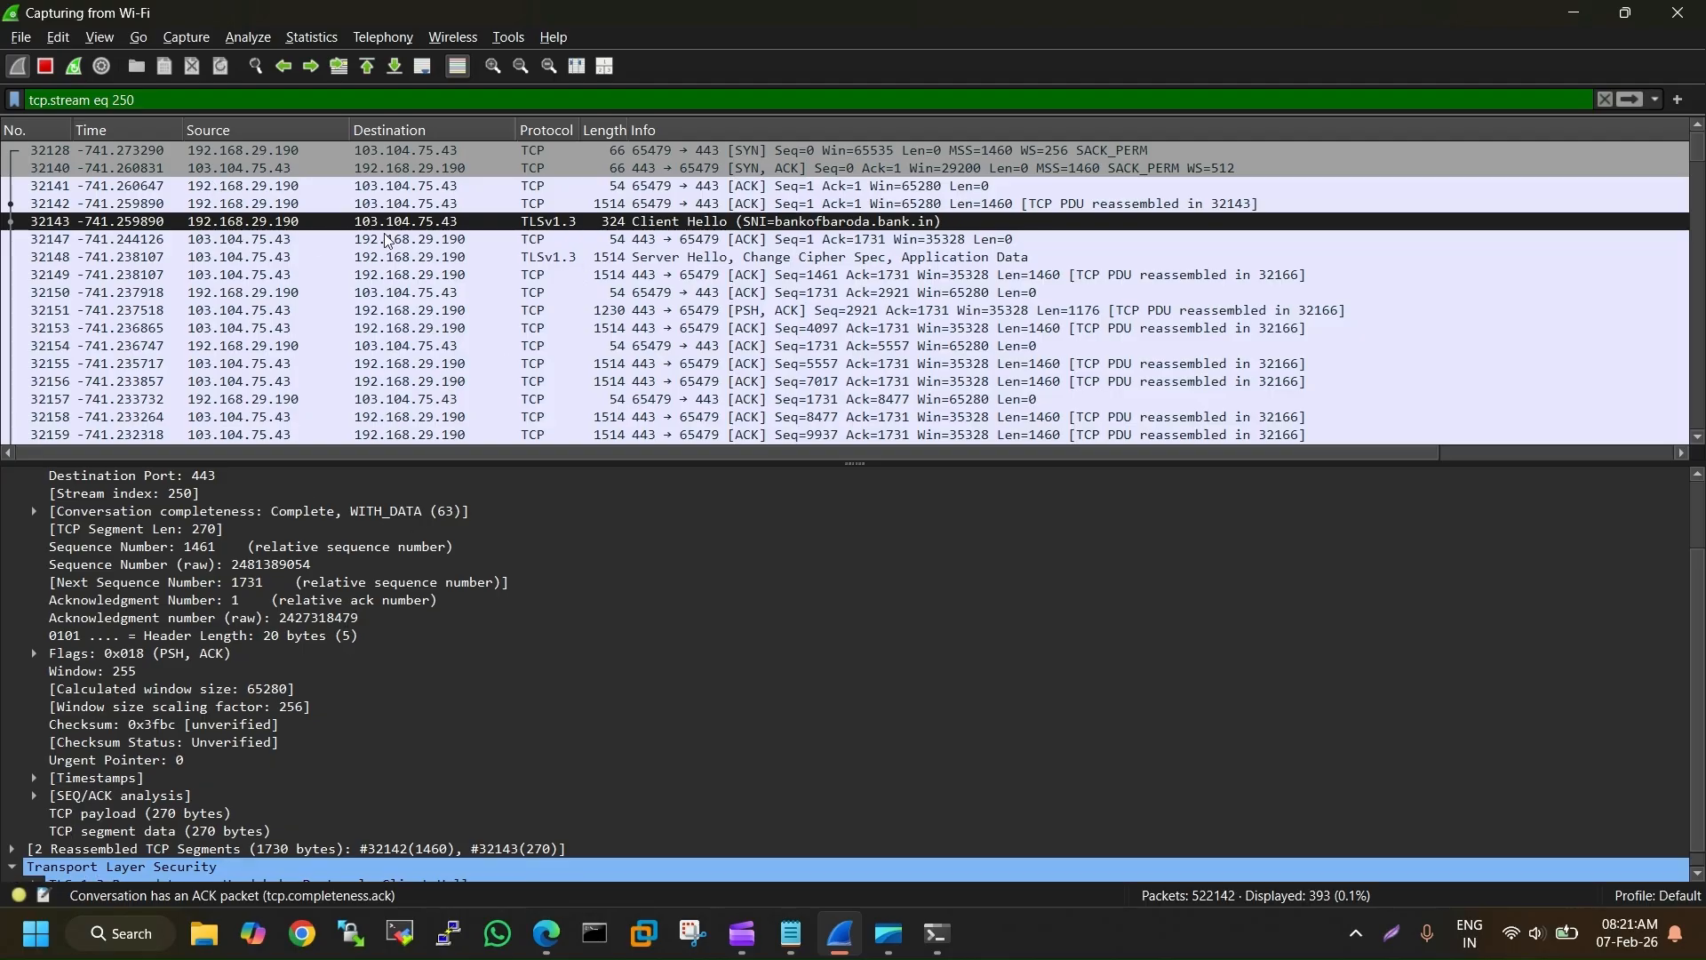
Examine the Client Hello packet's Internet Protocol Version 4 and Transmission Control Protocol headers for its addresses and ports
{"action": "scroll", "coordinate": [295, 658], "scroll_direction": "down", "scroll_amount": 1}
{"action": "scroll", "coordinate": [295, 660], "scroll_direction": "up", "scroll_amount": 2}
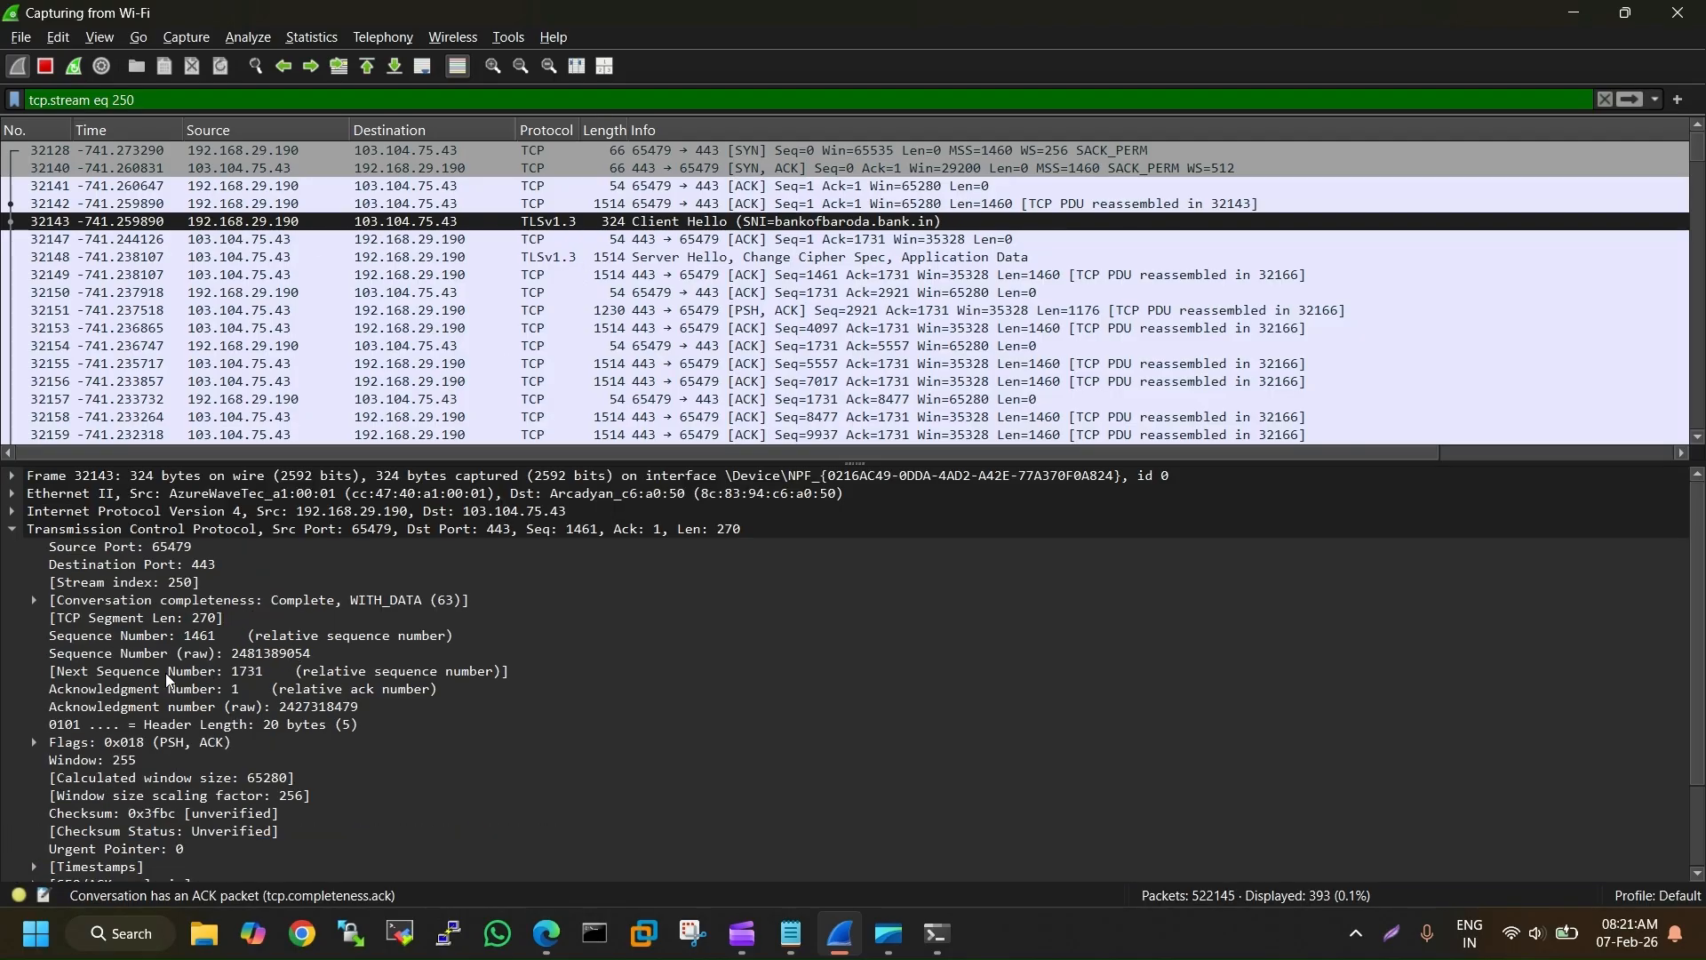
{"action": "left_click", "coordinate": [143, 513]}
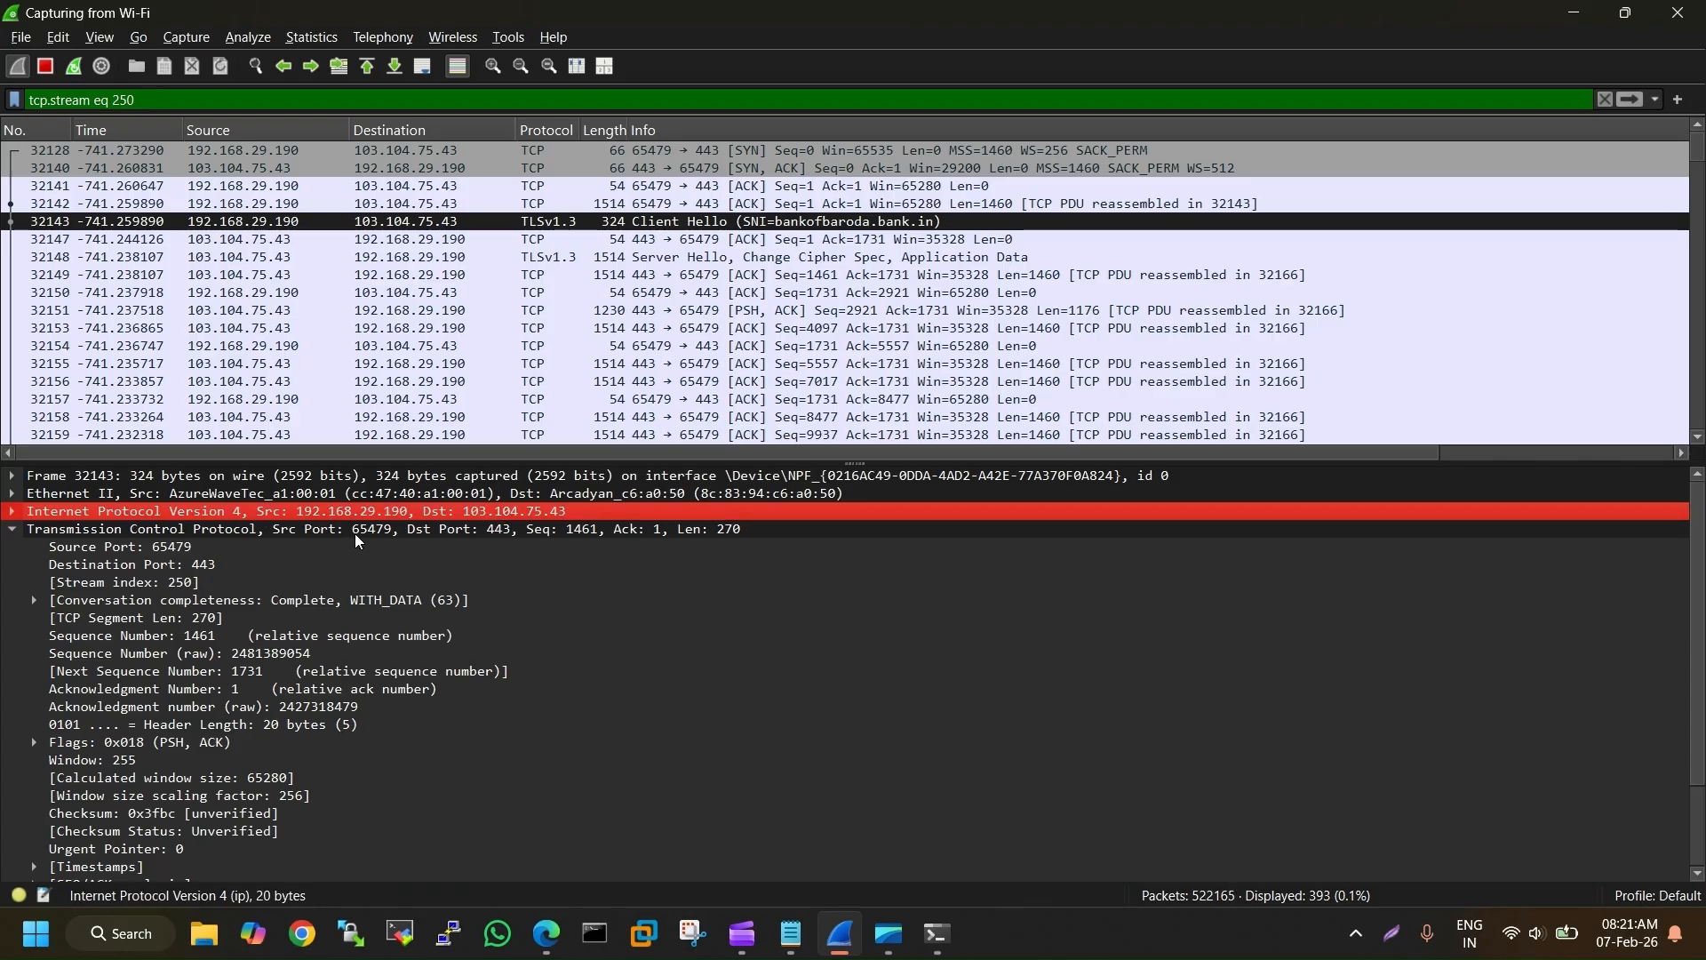
{"action": "left_click", "coordinate": [356, 536]}
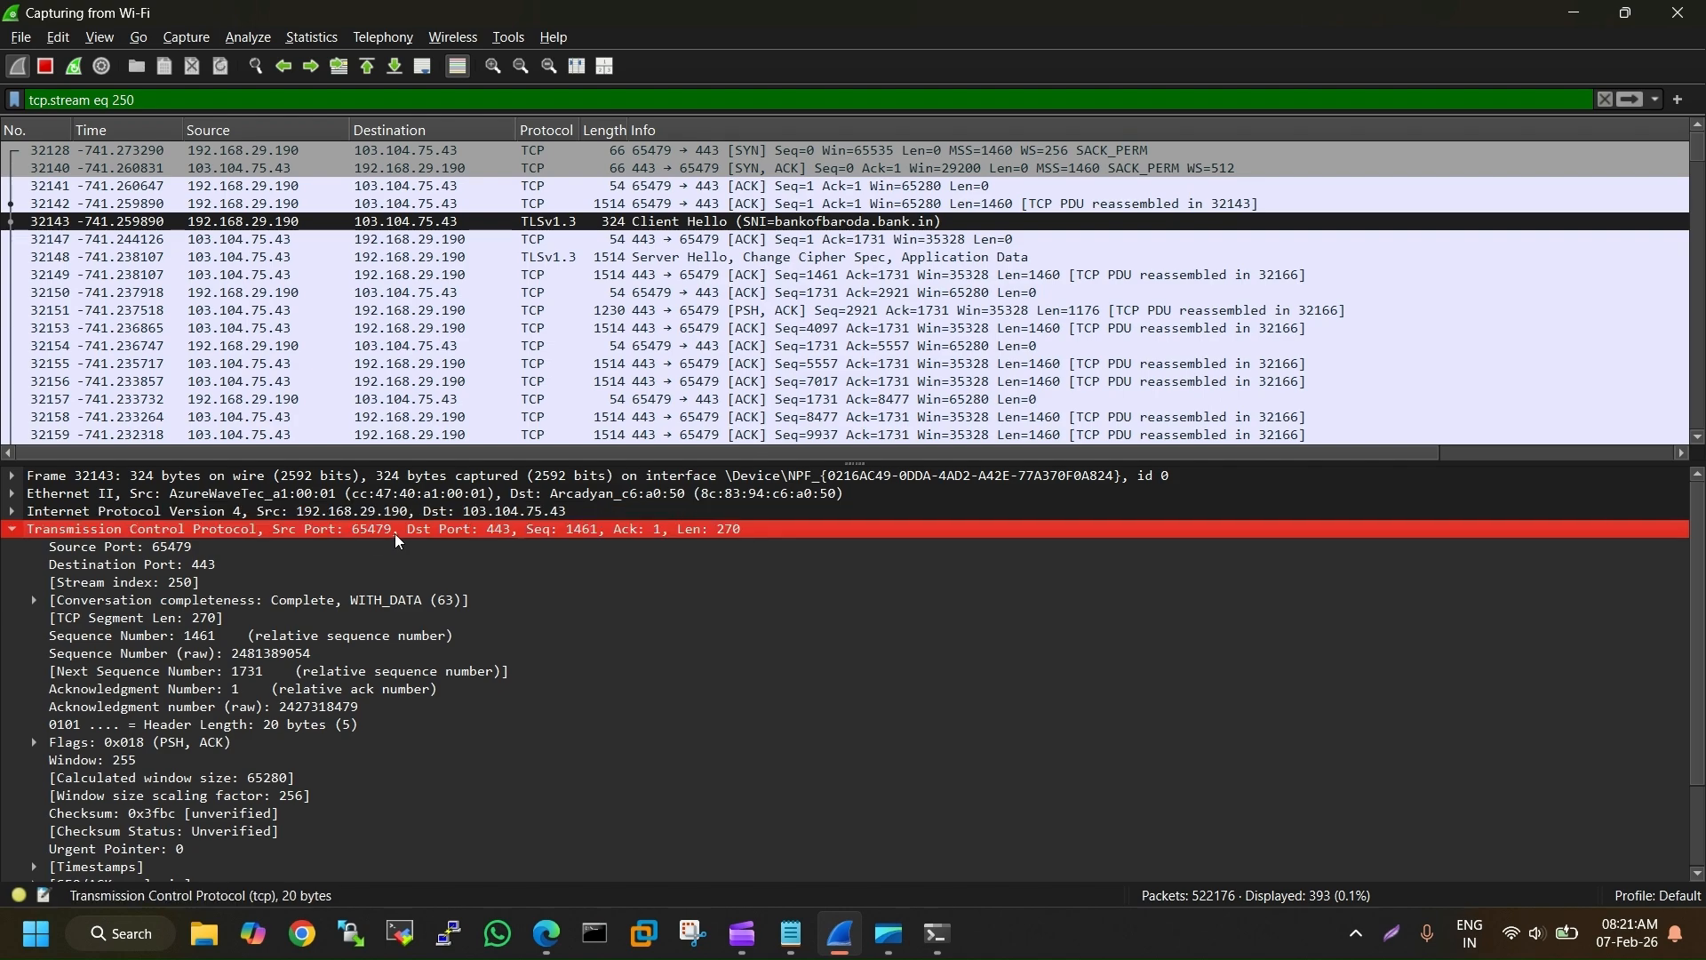
{"action": "scroll", "coordinate": [222, 638], "scroll_direction": "down", "scroll_amount": 2}
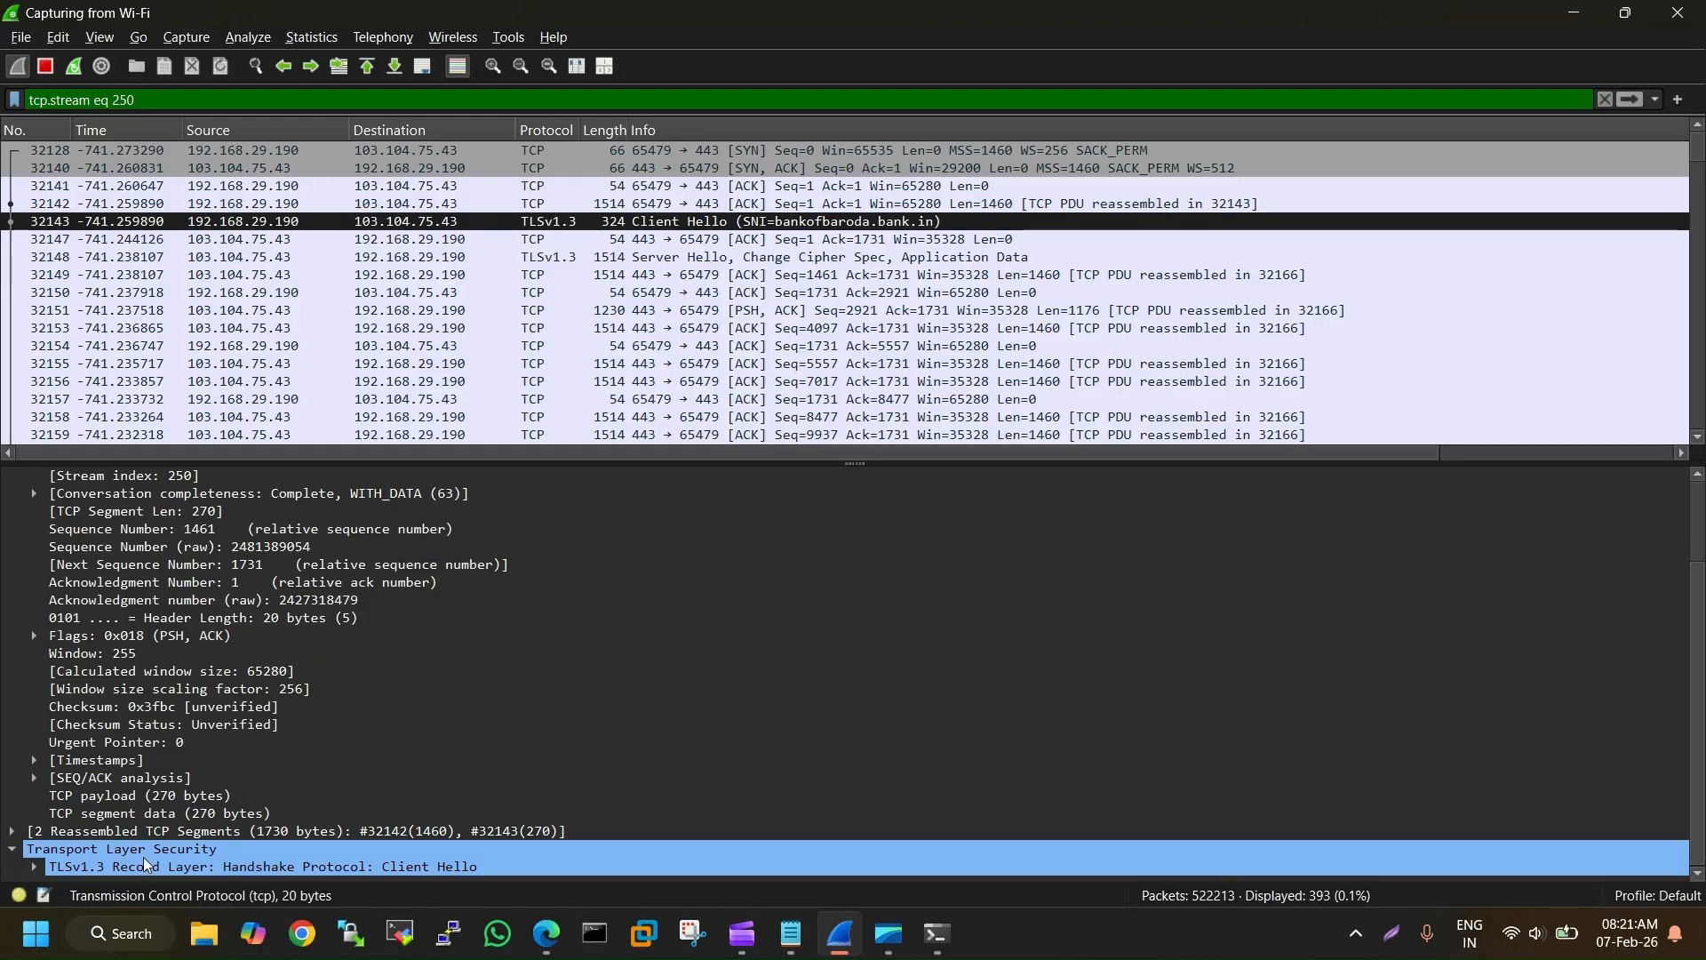
Expand the Client Hello's TLSv1.3 record layer and handshake protocol, and examine its list of offered cipher suites
{"action": "left_click", "coordinate": [35, 868]}
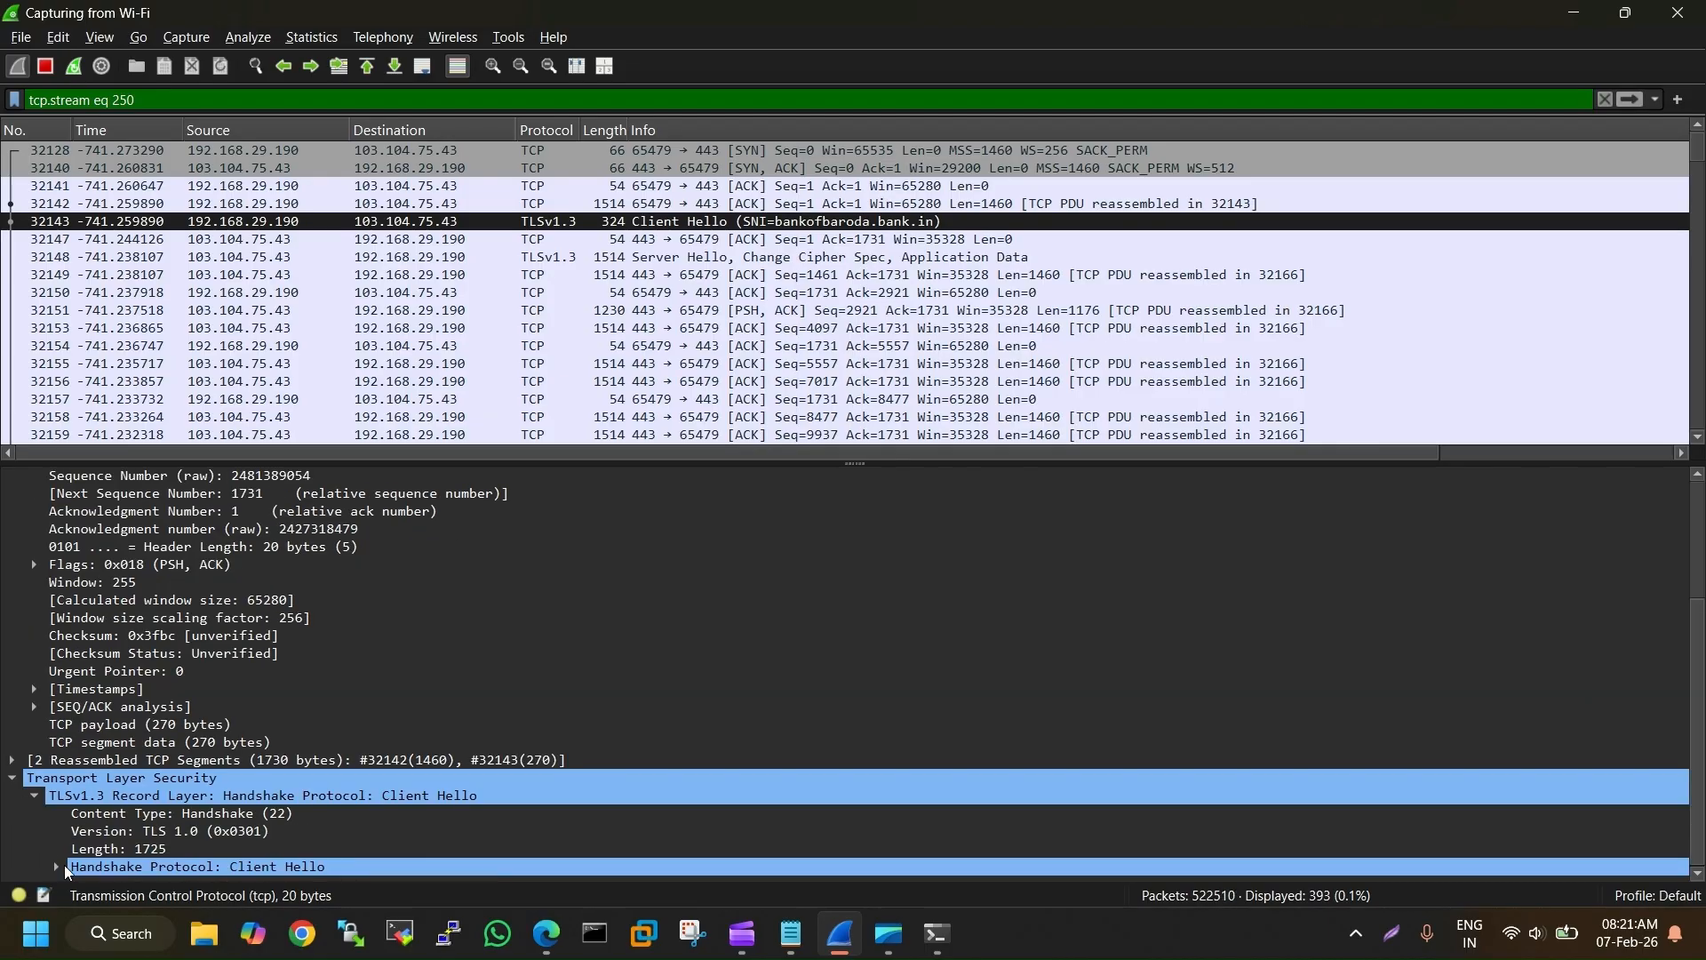
{"action": "left_click", "coordinate": [52, 867]}
{"action": "scroll", "coordinate": [146, 840], "scroll_direction": "down", "scroll_amount": 5}
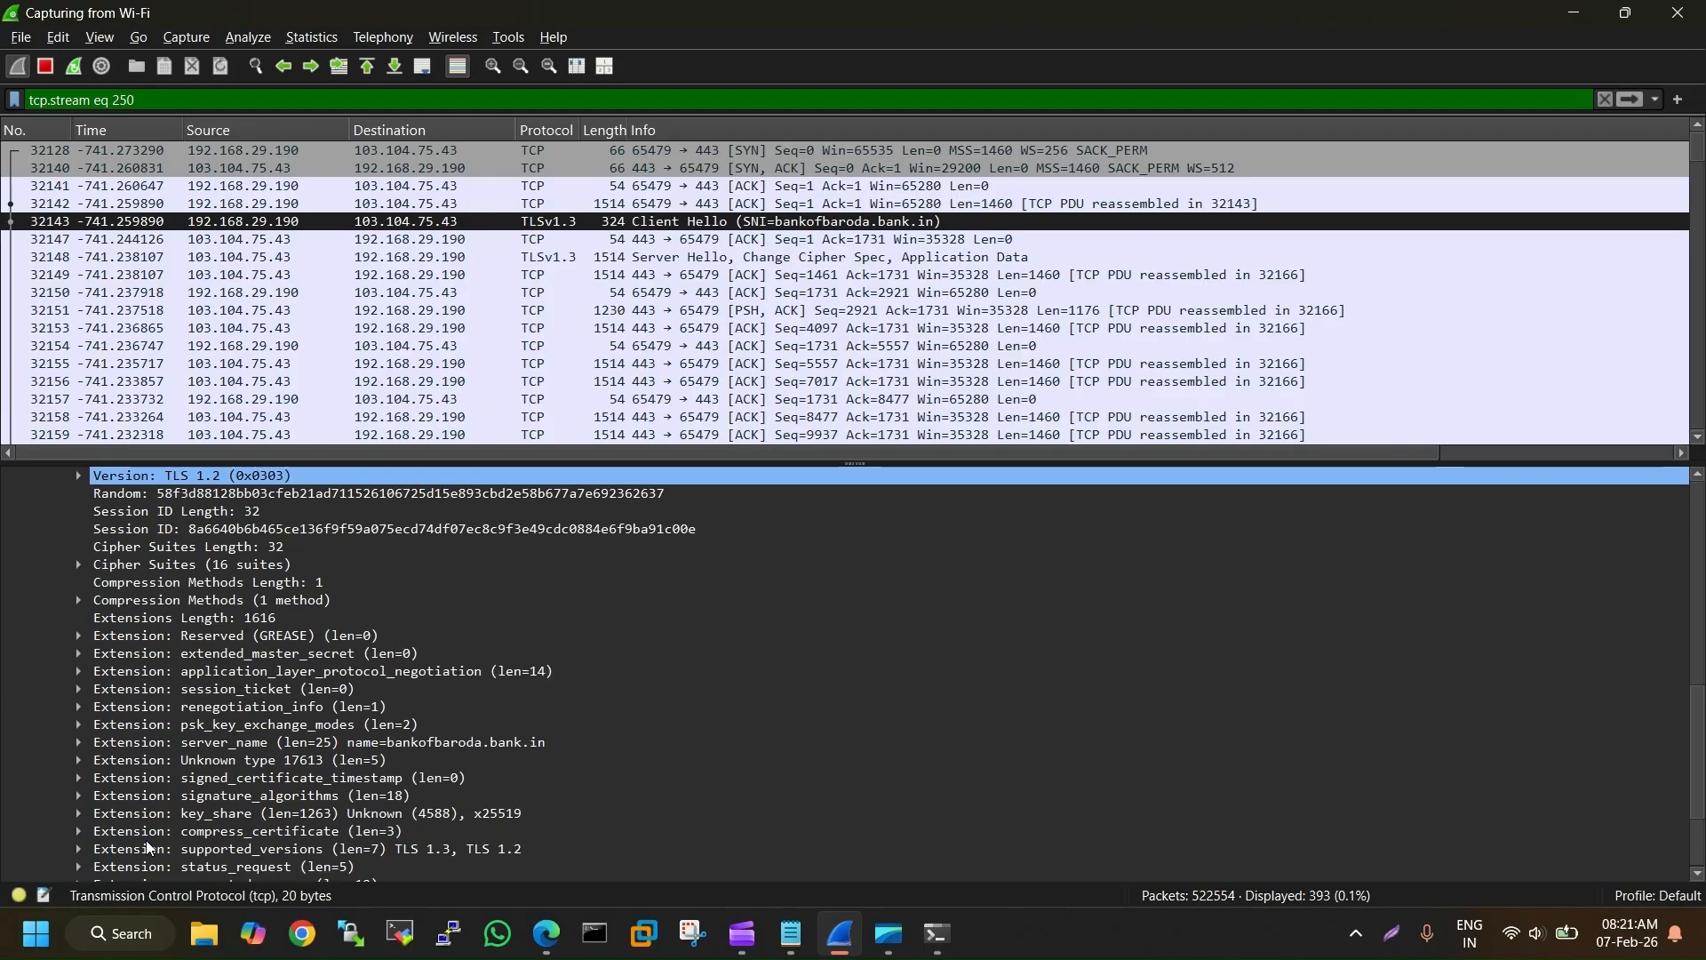
{"action": "scroll", "coordinate": [121, 661], "scroll_direction": "up", "scroll_amount": 2}
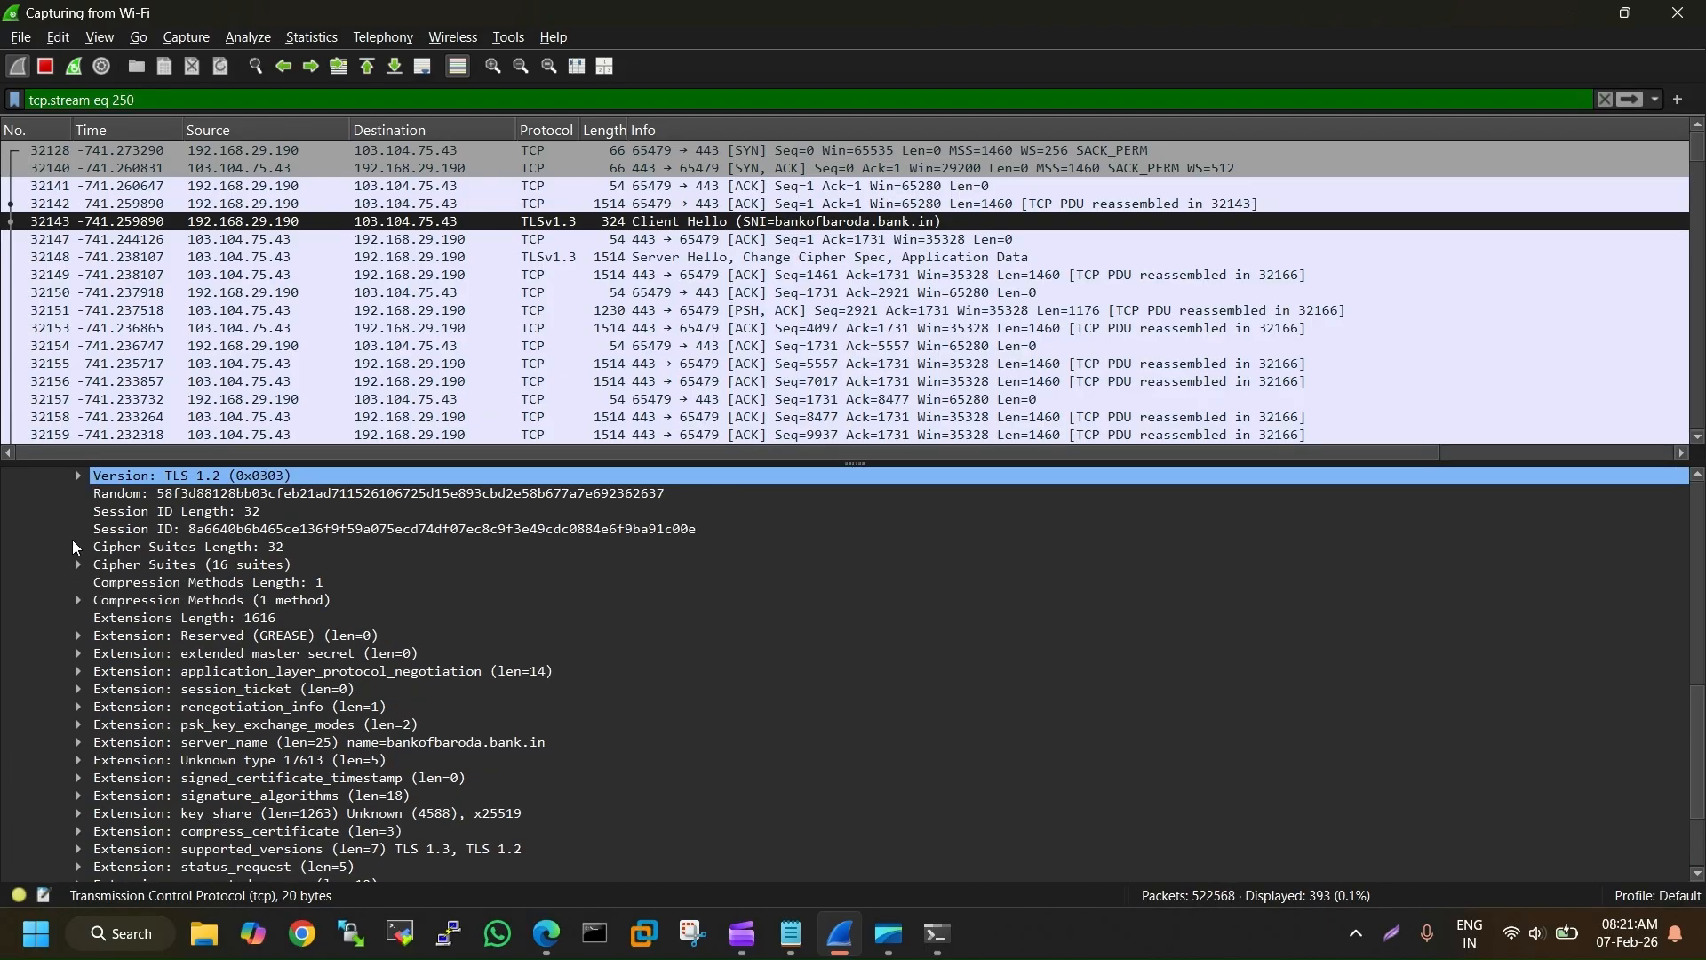
{"action": "left_click", "coordinate": [81, 567]}
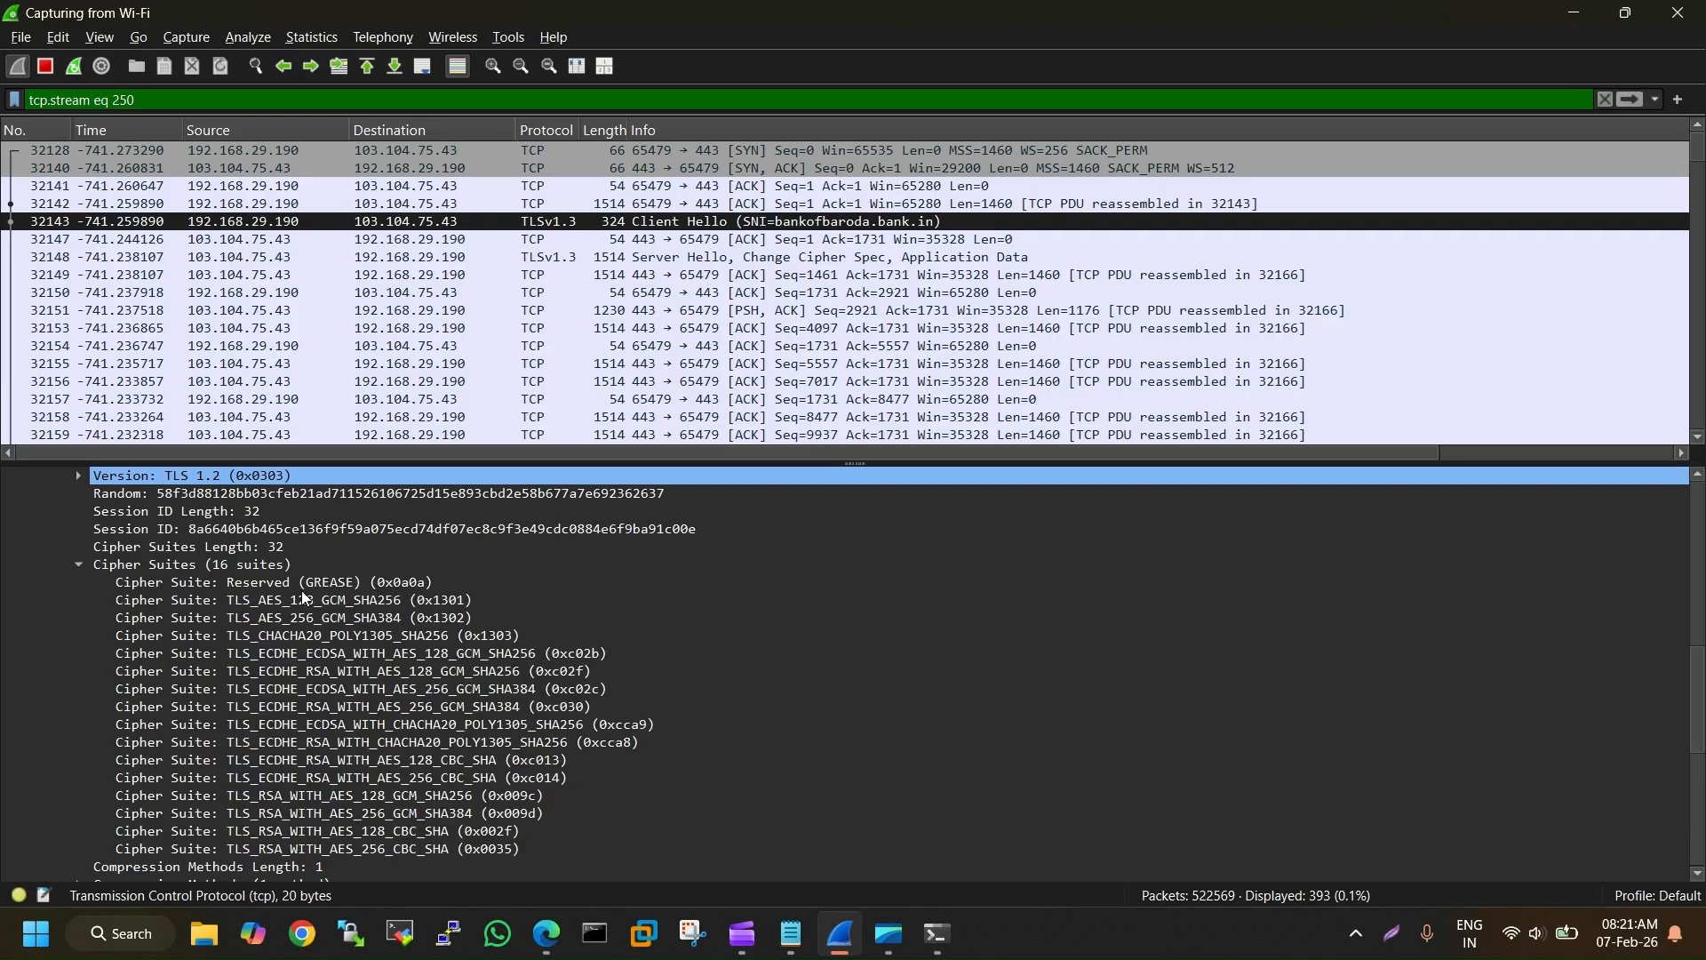
{"action": "scroll", "coordinate": [339, 734], "scroll_direction": "down", "scroll_amount": 2}
{"action": "scroll", "coordinate": [338, 731], "scroll_direction": "up", "scroll_amount": 2}
{"action": "scroll", "coordinate": [338, 732], "scroll_direction": "down", "scroll_amount": 2}
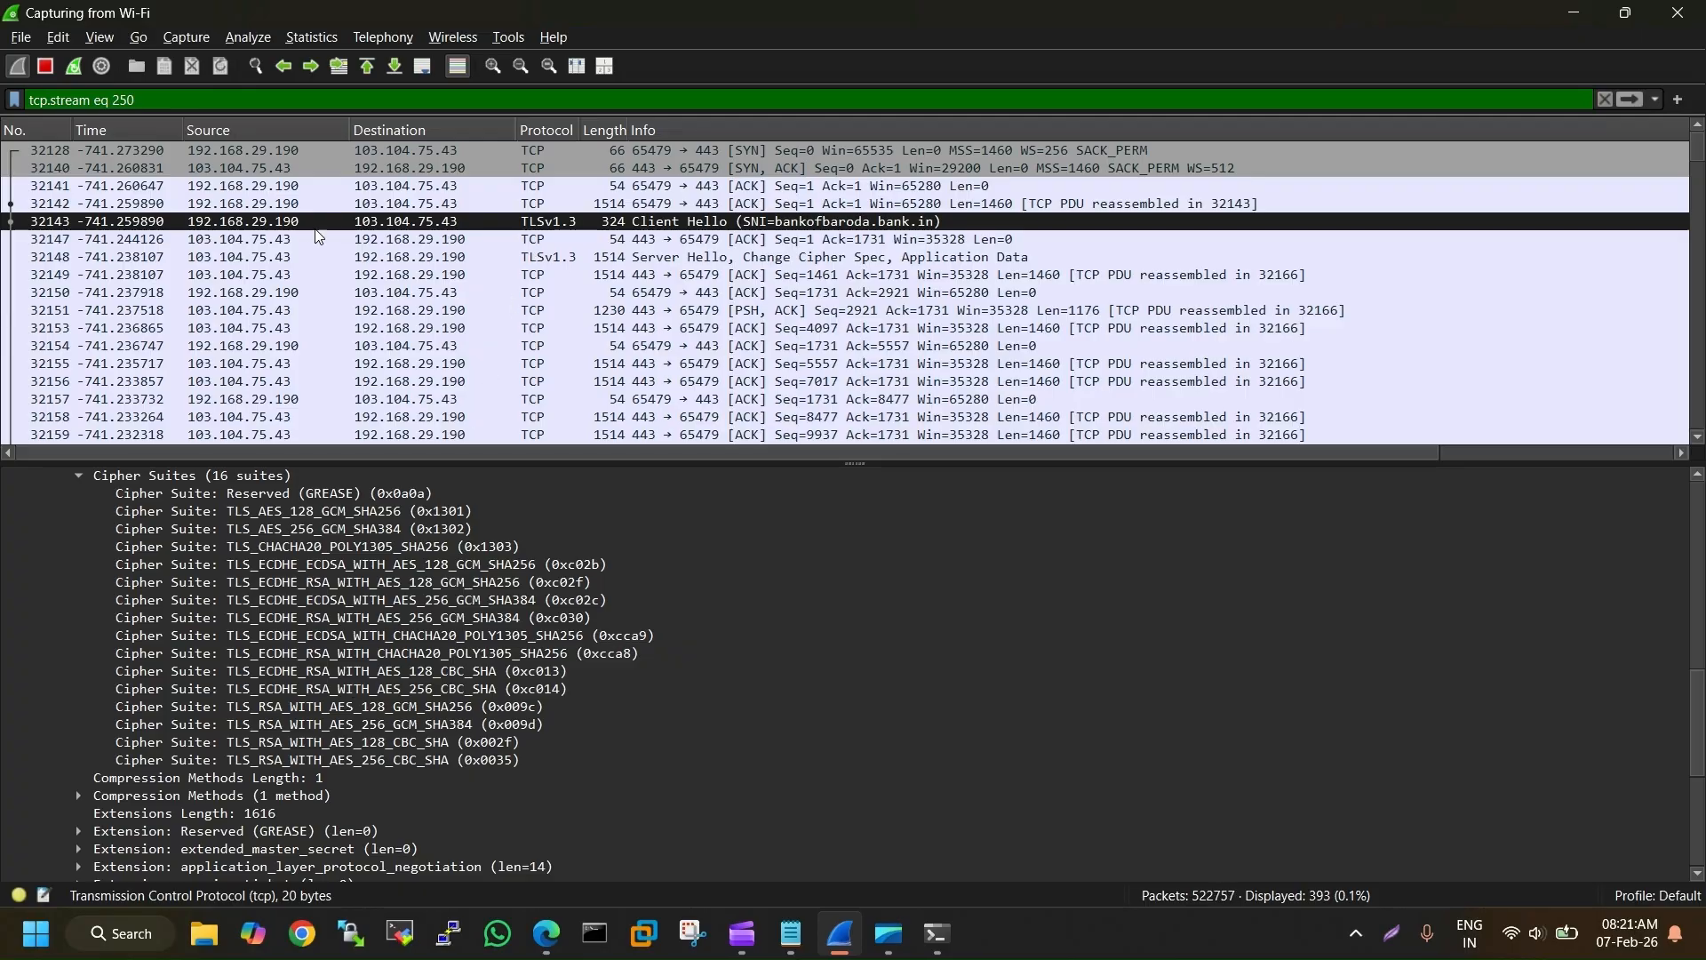
View the server's ACK packet 32147, and return to the Client Hello packet to highlight its raw sequence number
{"action": "left_click", "coordinate": [365, 240]}
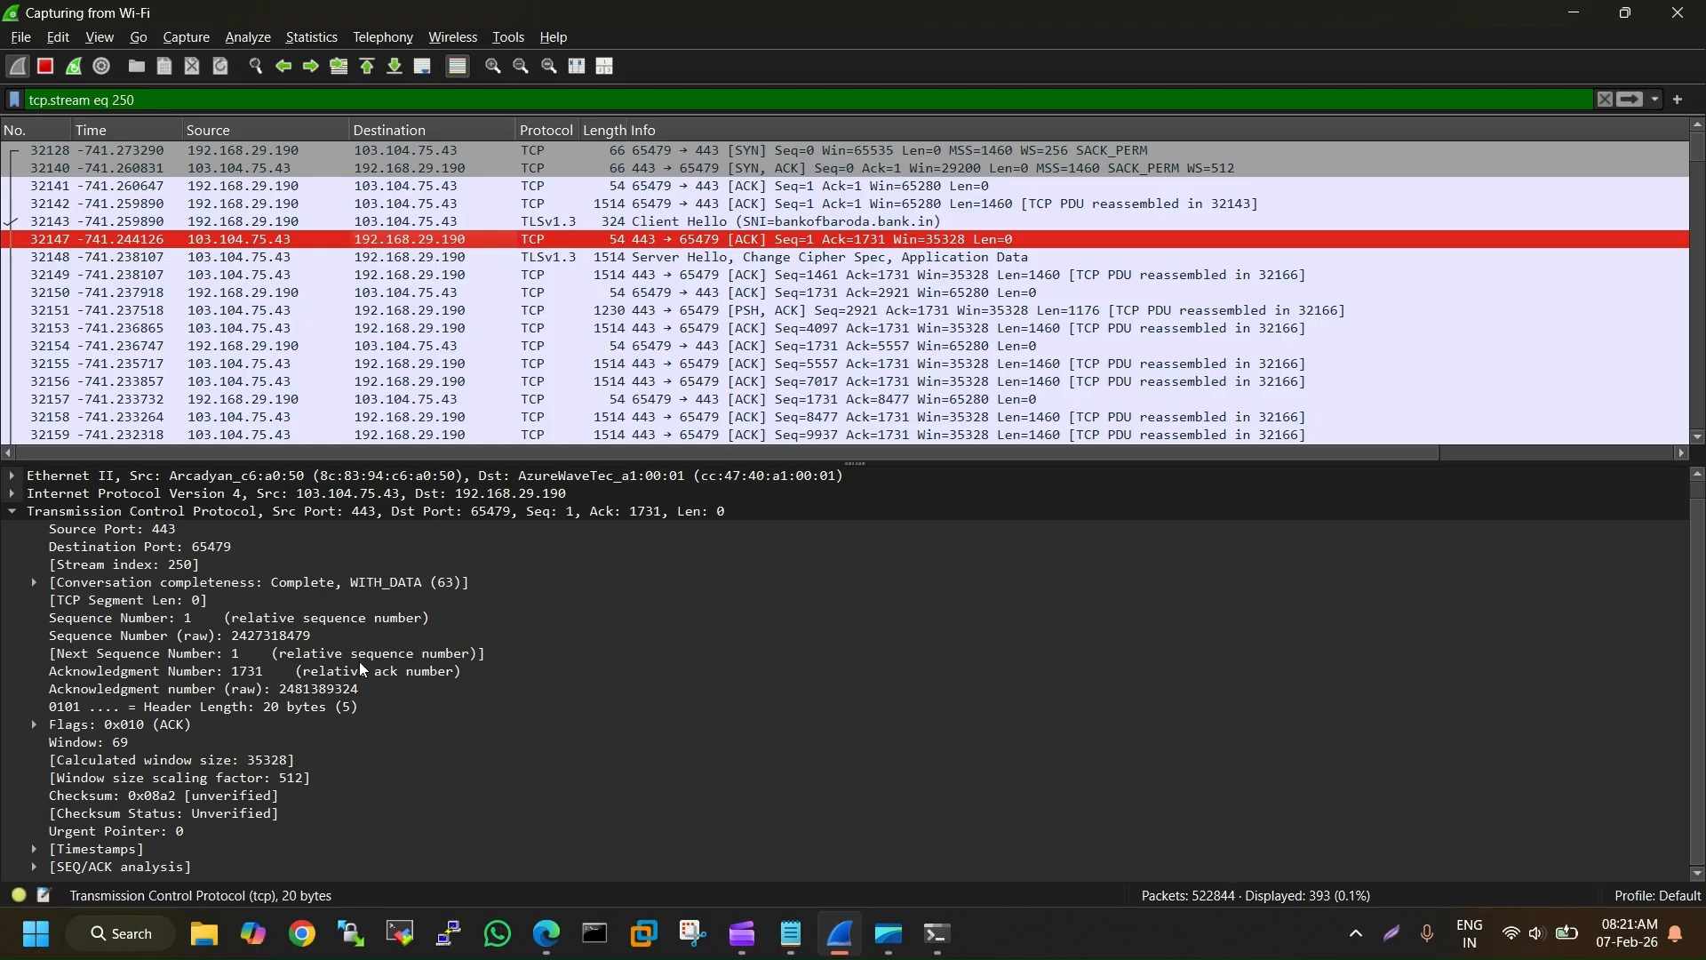
{"action": "left_click", "coordinate": [392, 227]}
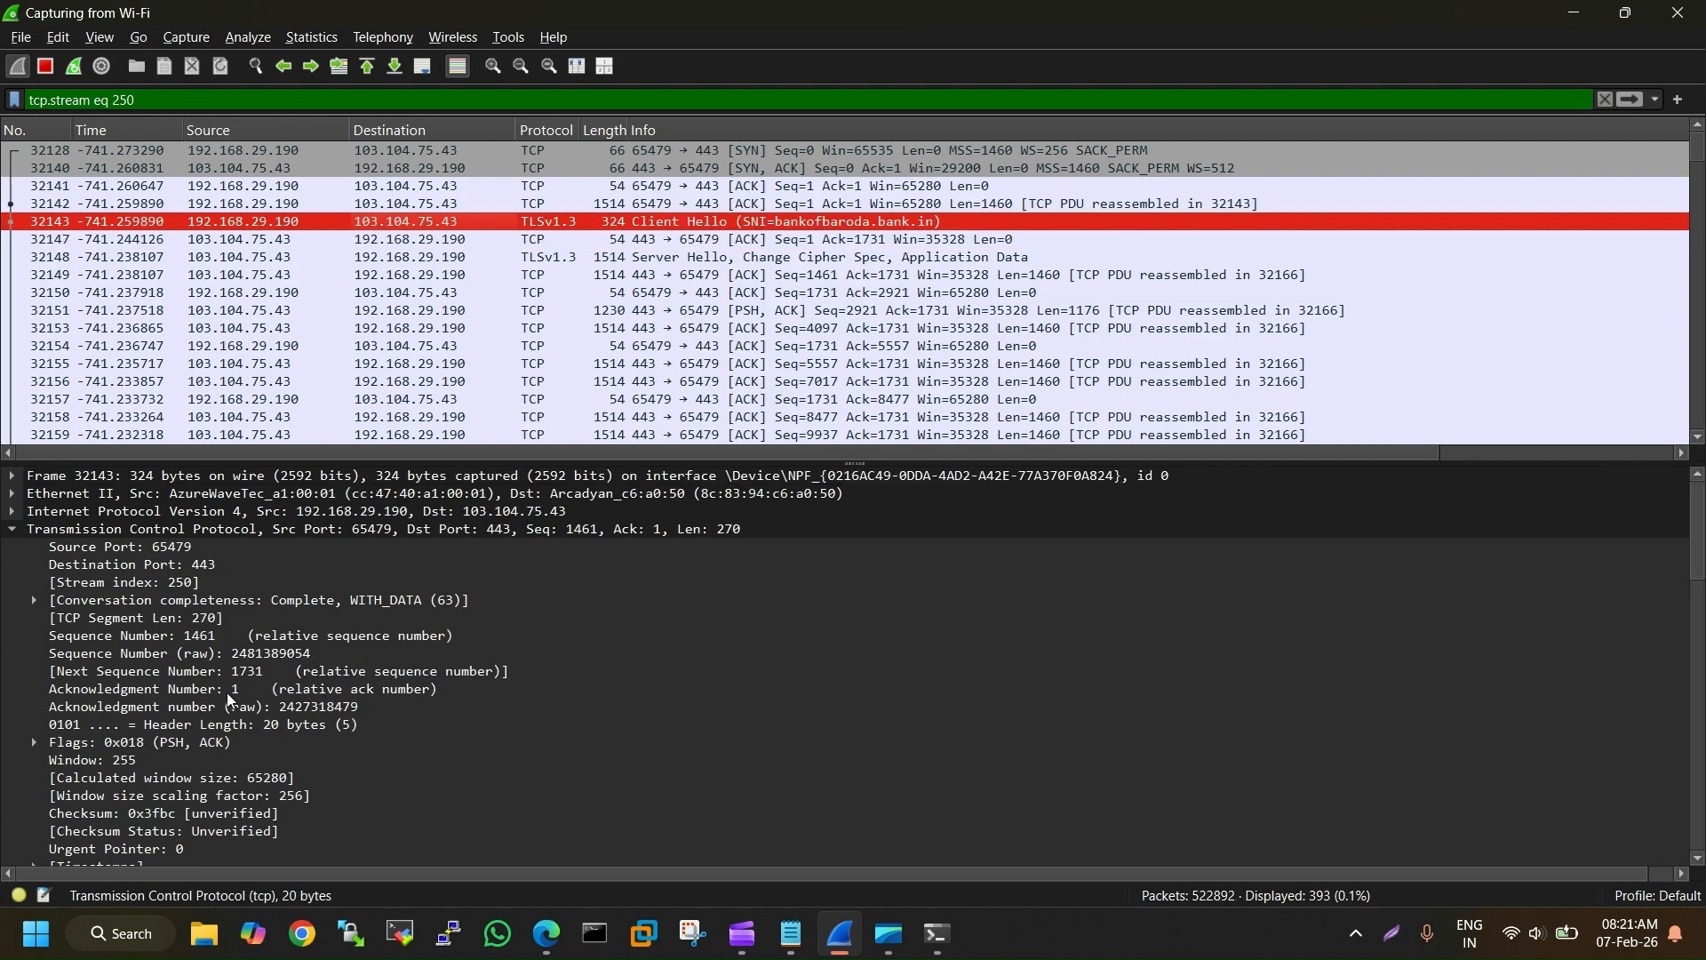
{"action": "left_click", "coordinate": [271, 655]}
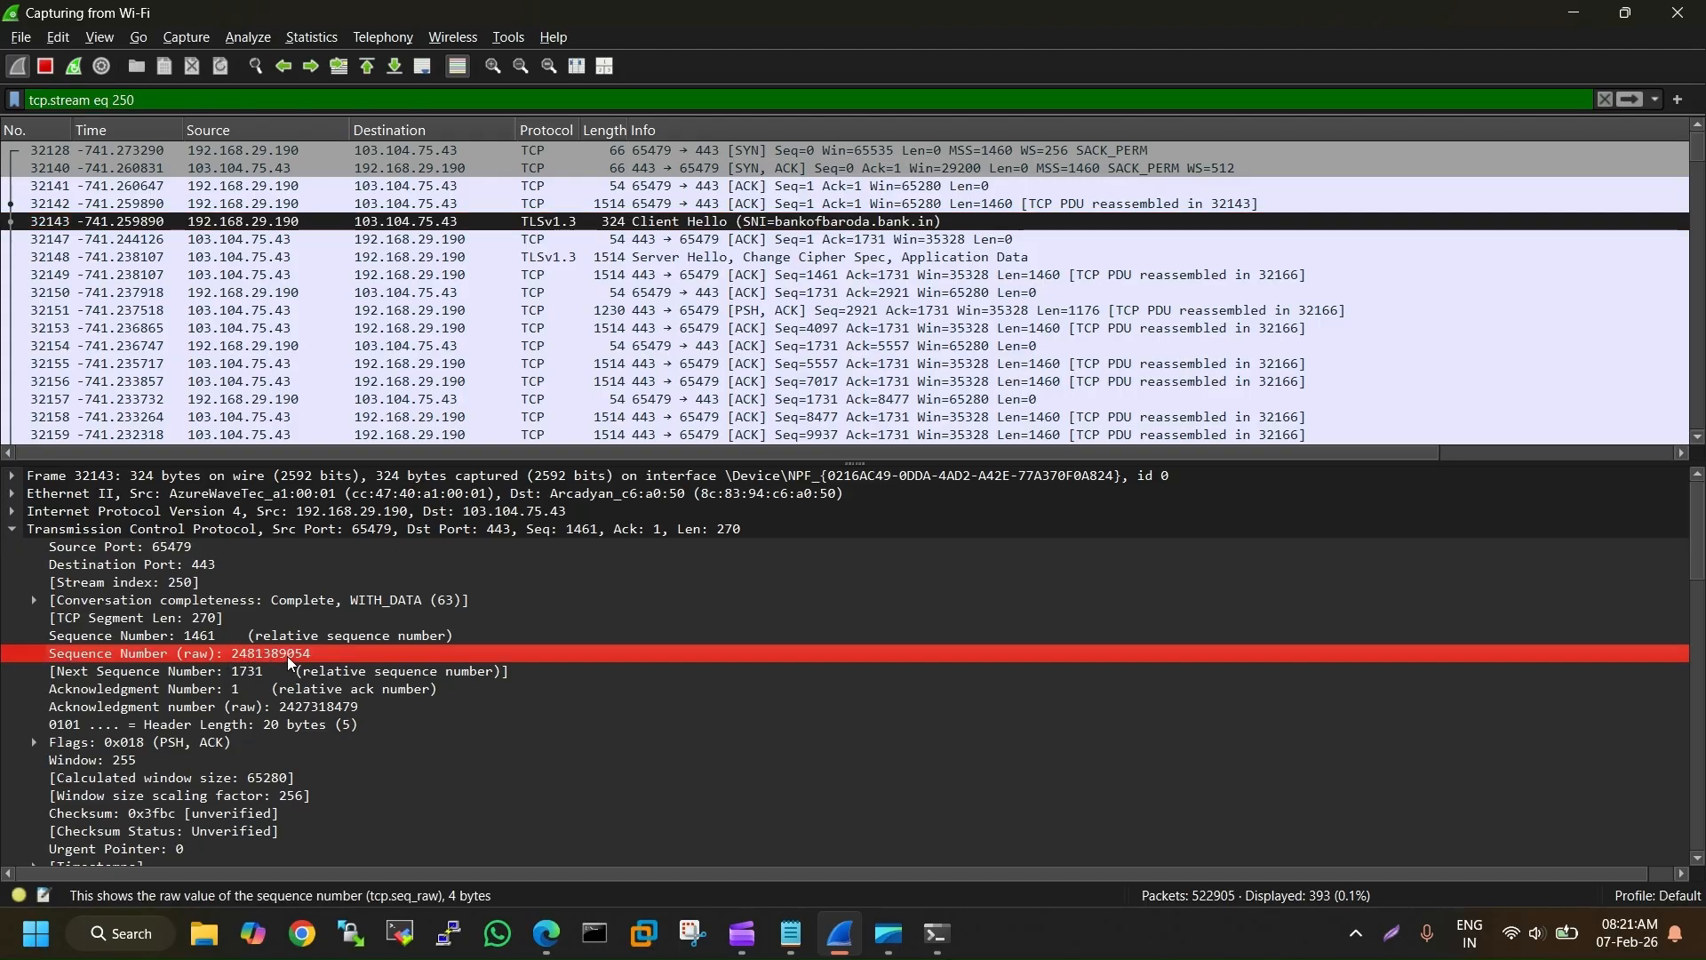
Compare the raw acknowledgment number of server ACK packet 32147 with the raw sequence number of Client Hello packet 32143
{"action": "left_click", "coordinate": [397, 240]}
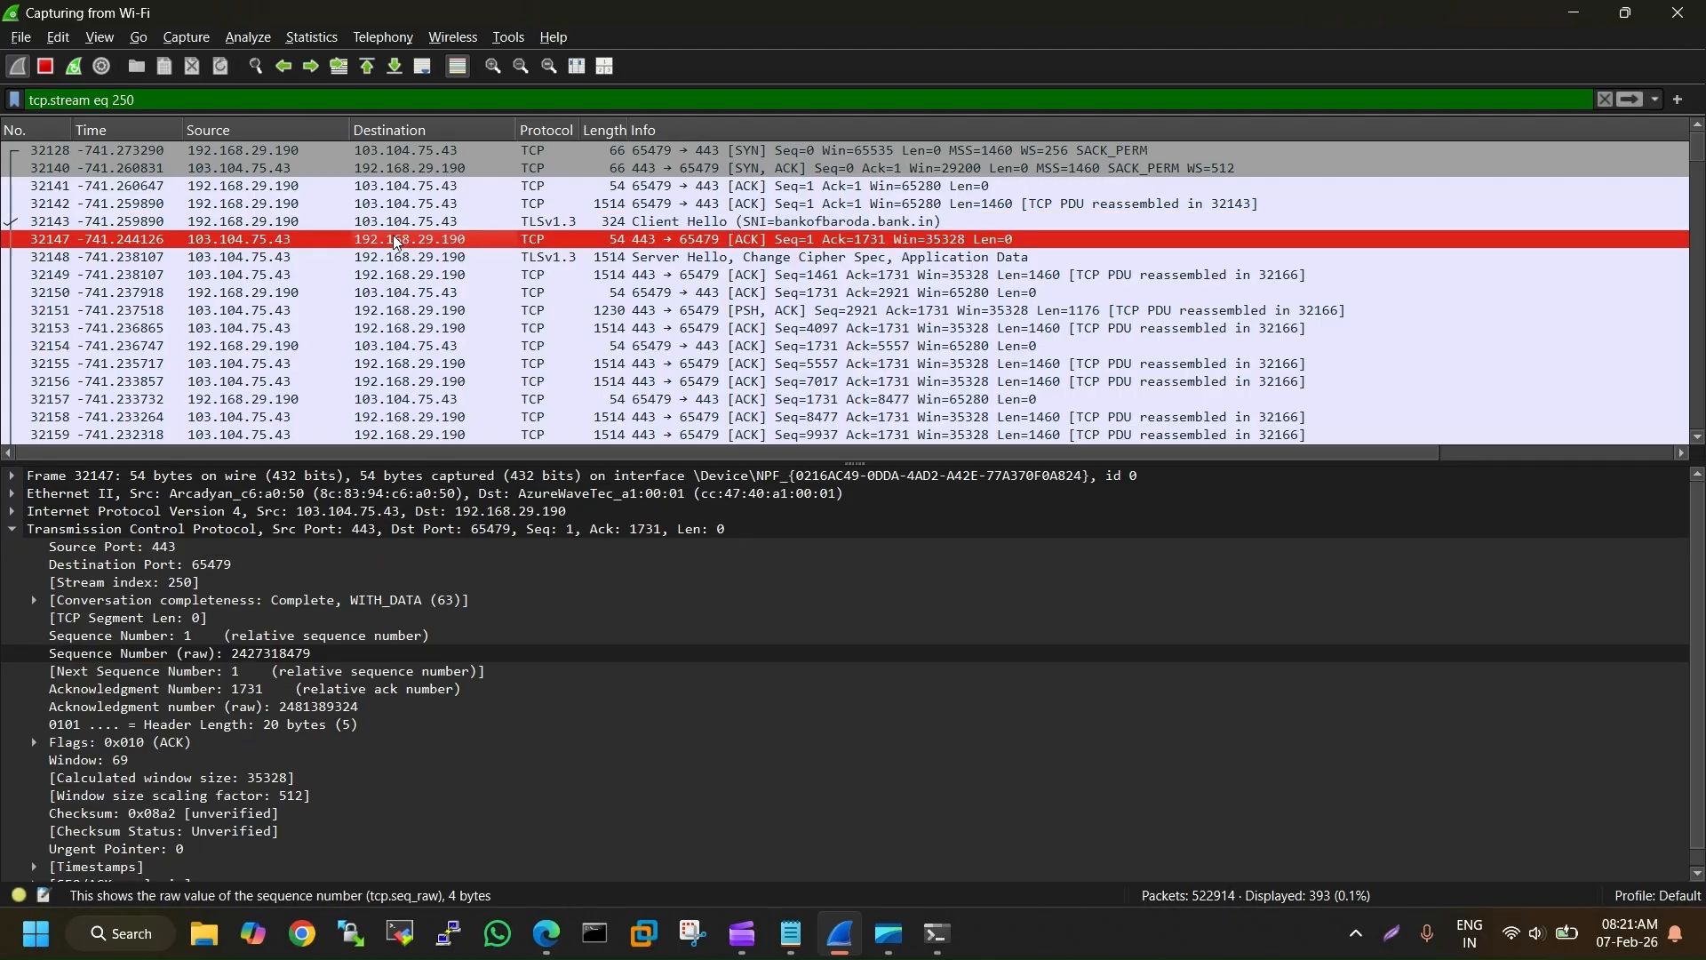
{"action": "left_click", "coordinate": [310, 708]}
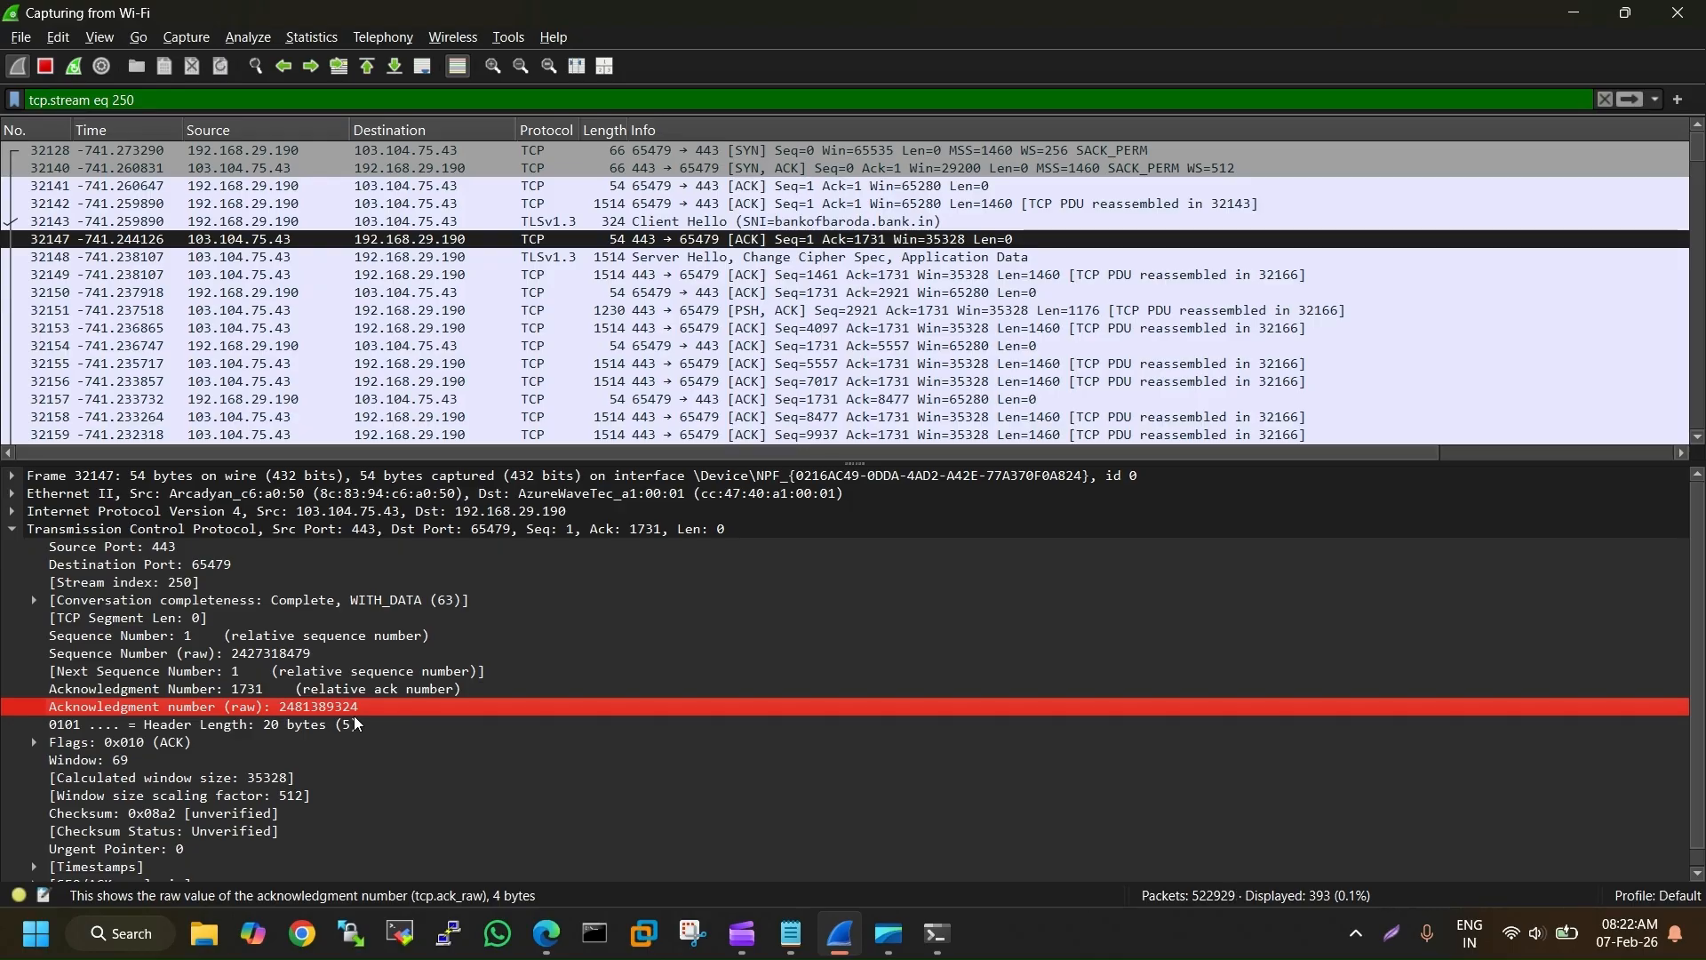
{"action": "left_click", "coordinate": [380, 222]}
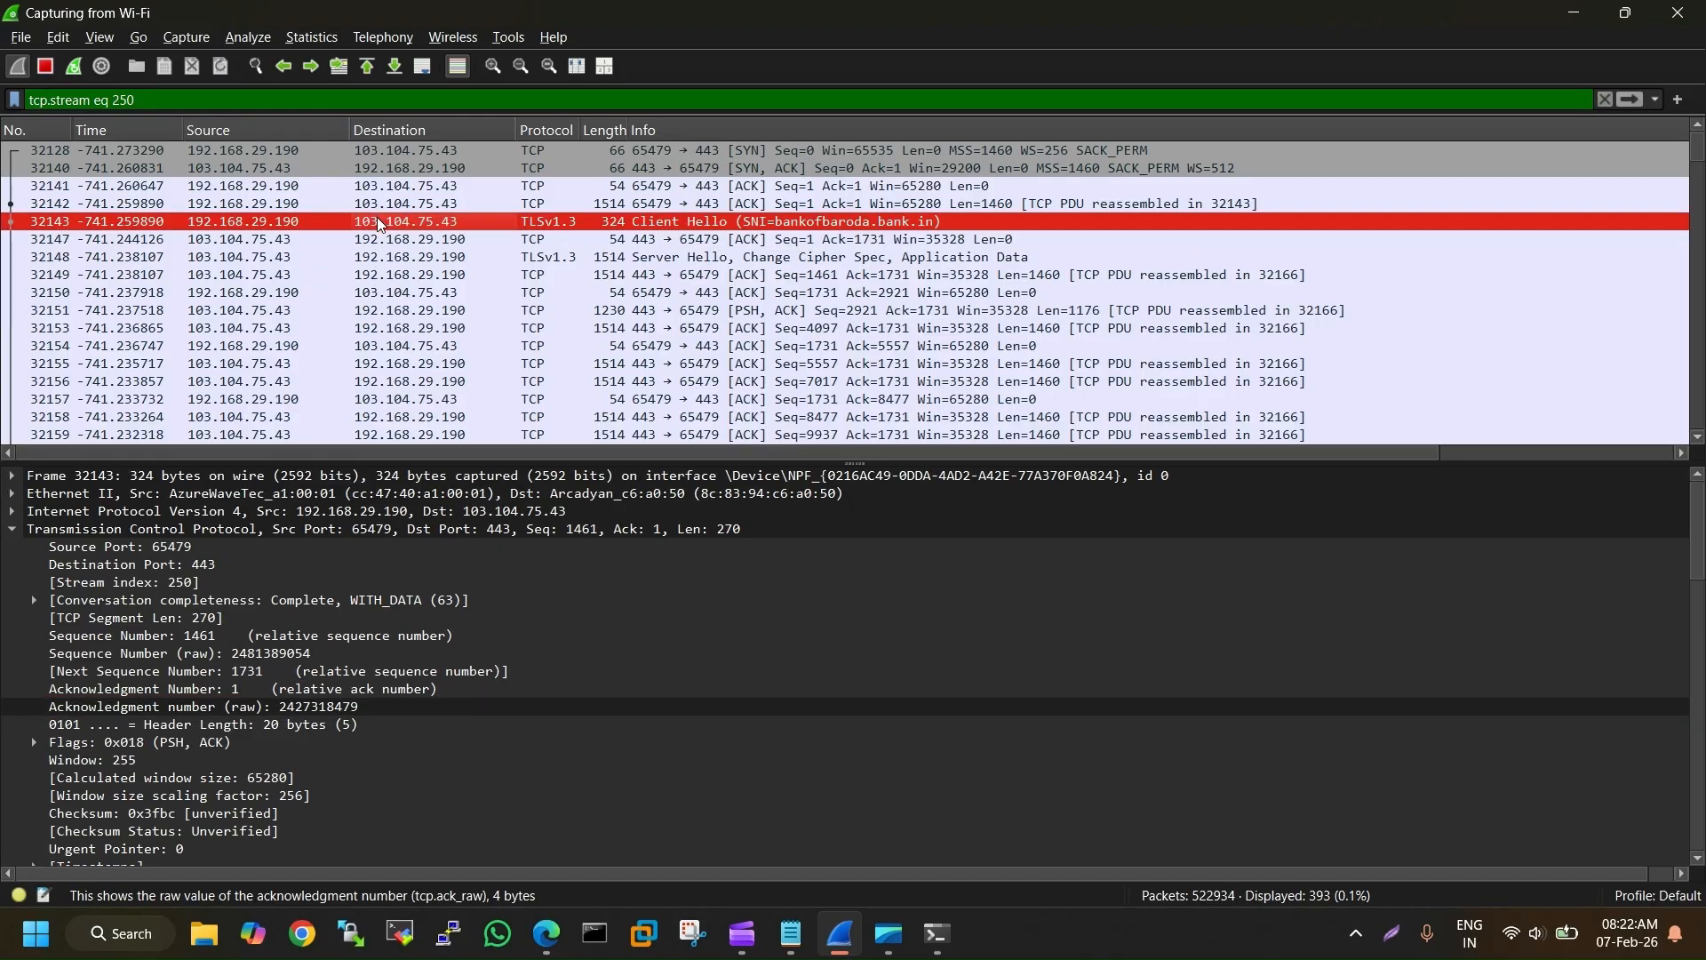
{"action": "left_click", "coordinate": [279, 659]}
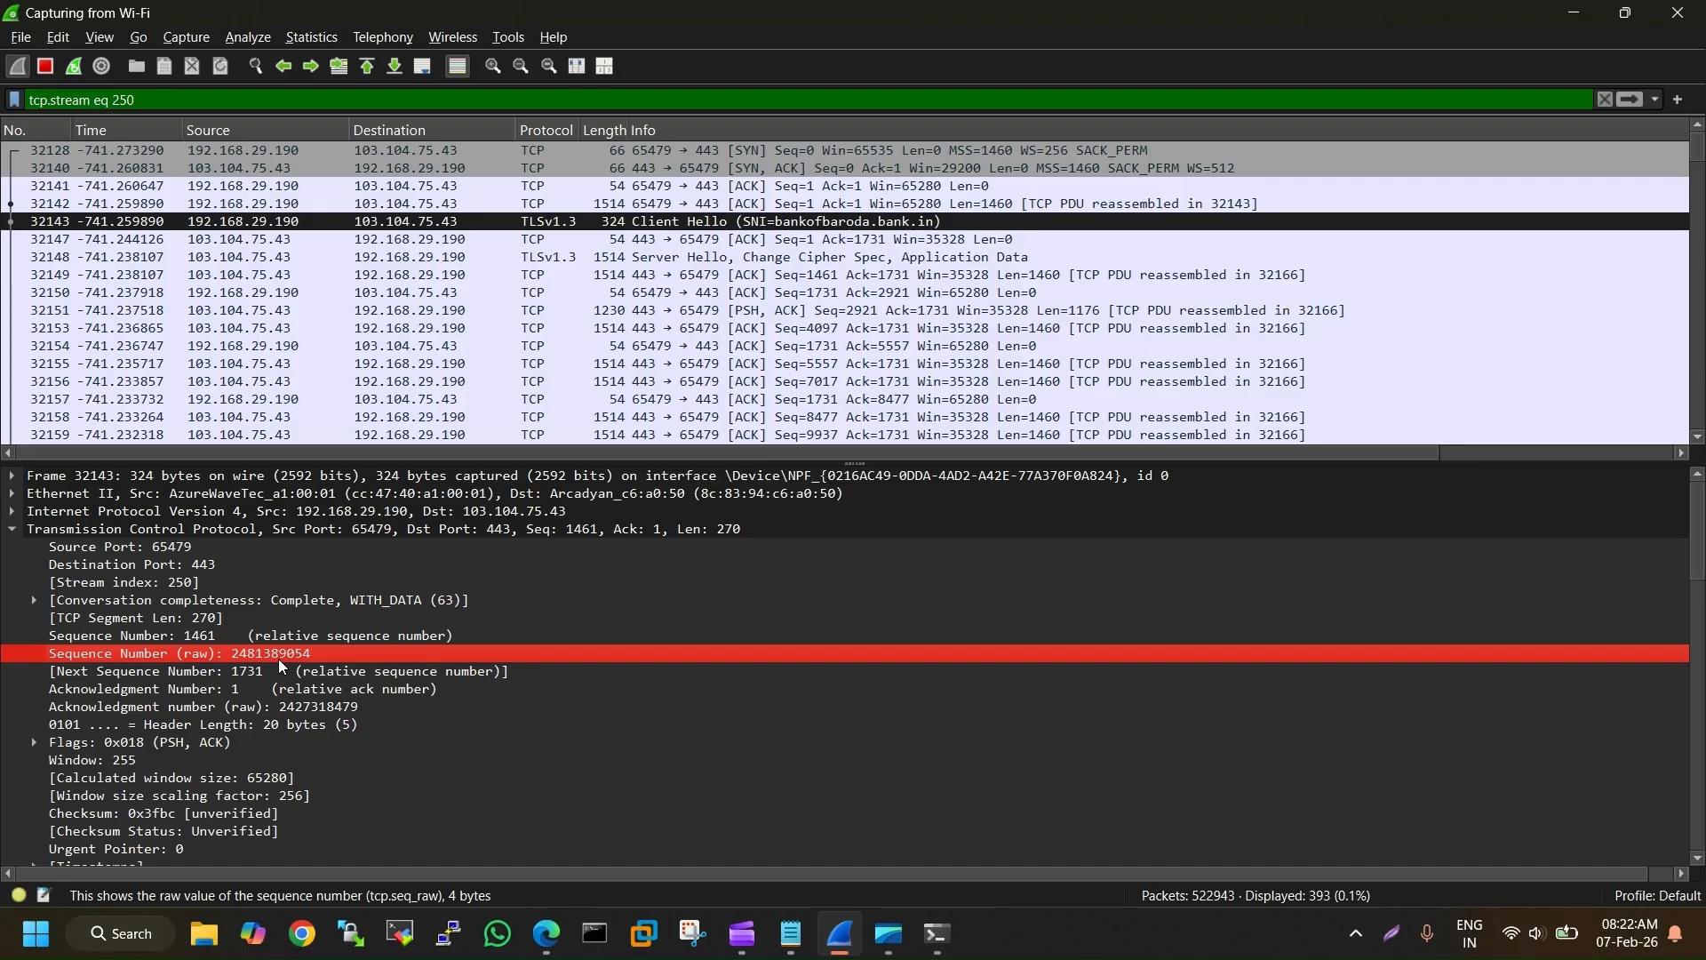
{"action": "left_click", "coordinate": [373, 240]}
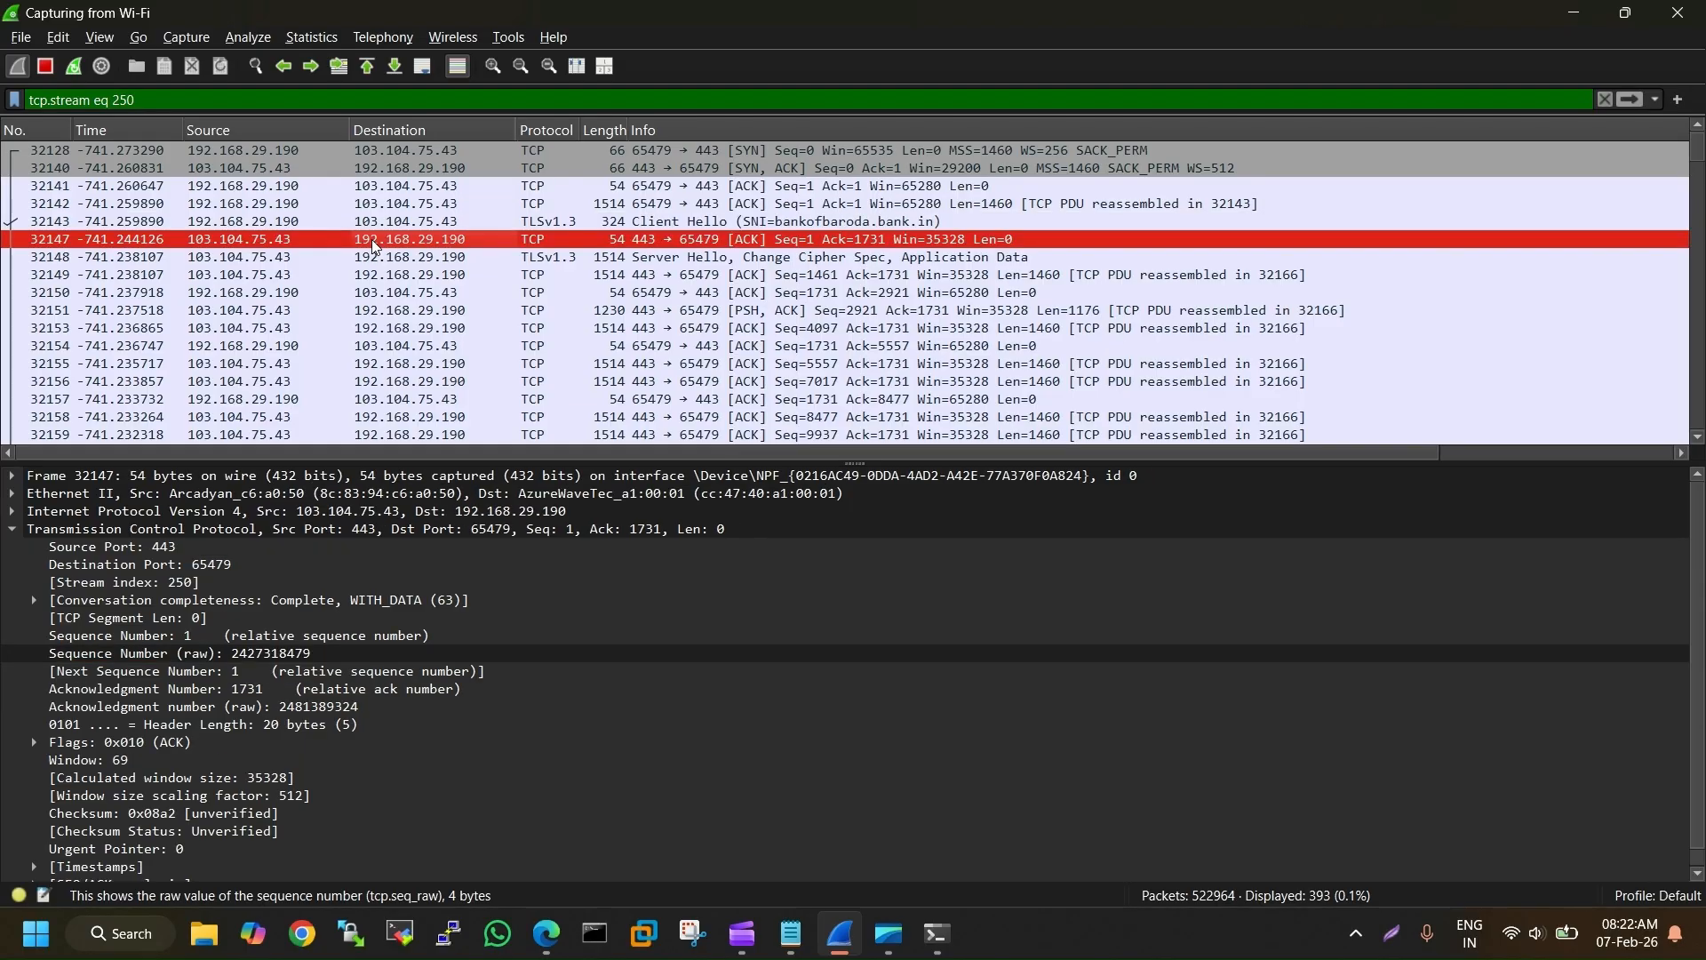
{"action": "left_click", "coordinate": [302, 708]}
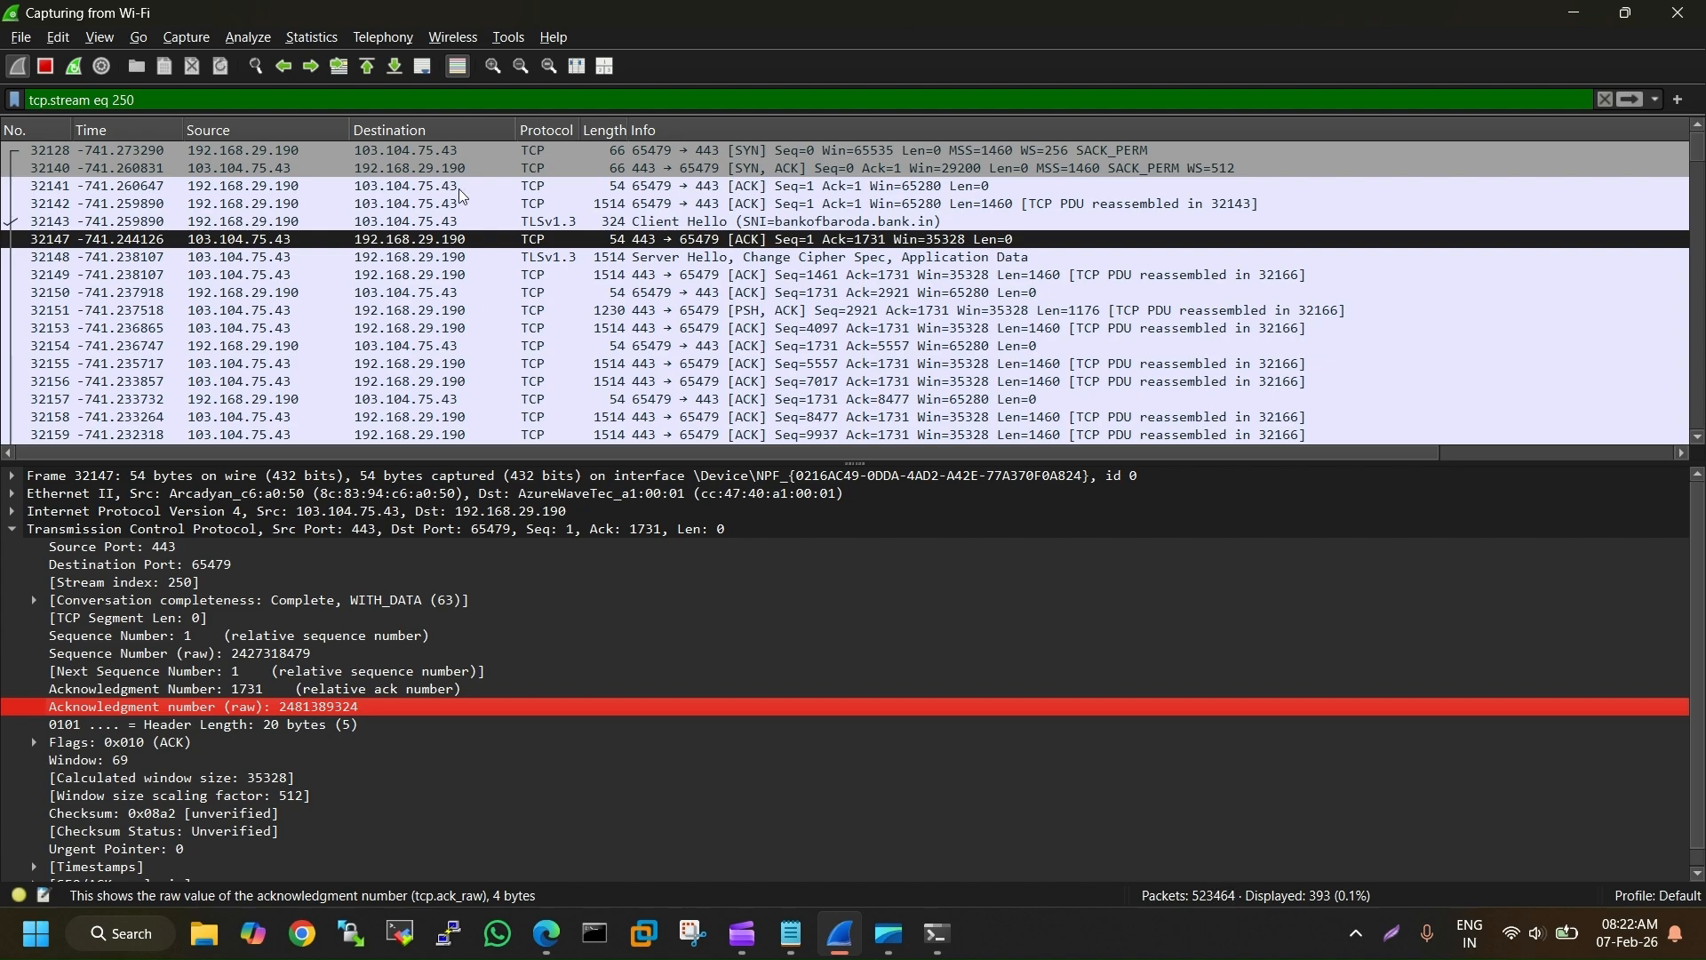
Compare the Client Hello's raw acknowledgment number with the raw sequence number of server ACK packet 32147
{"action": "left_click", "coordinate": [407, 222]}
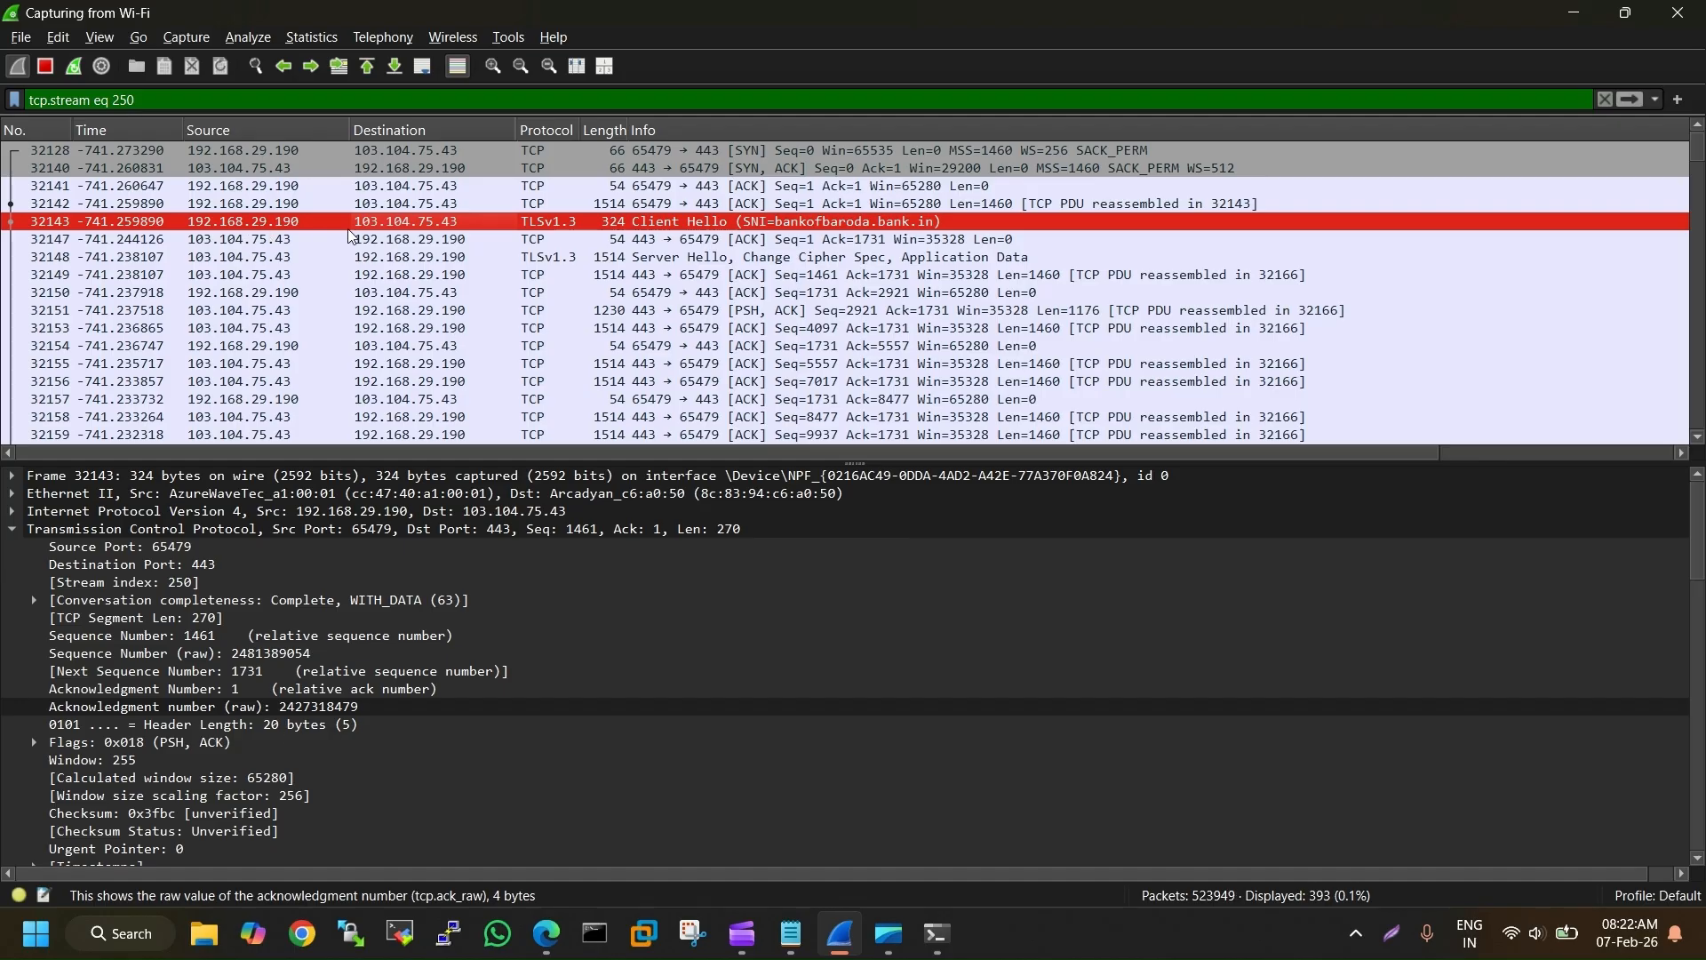
{"action": "left_click", "coordinate": [278, 711]}
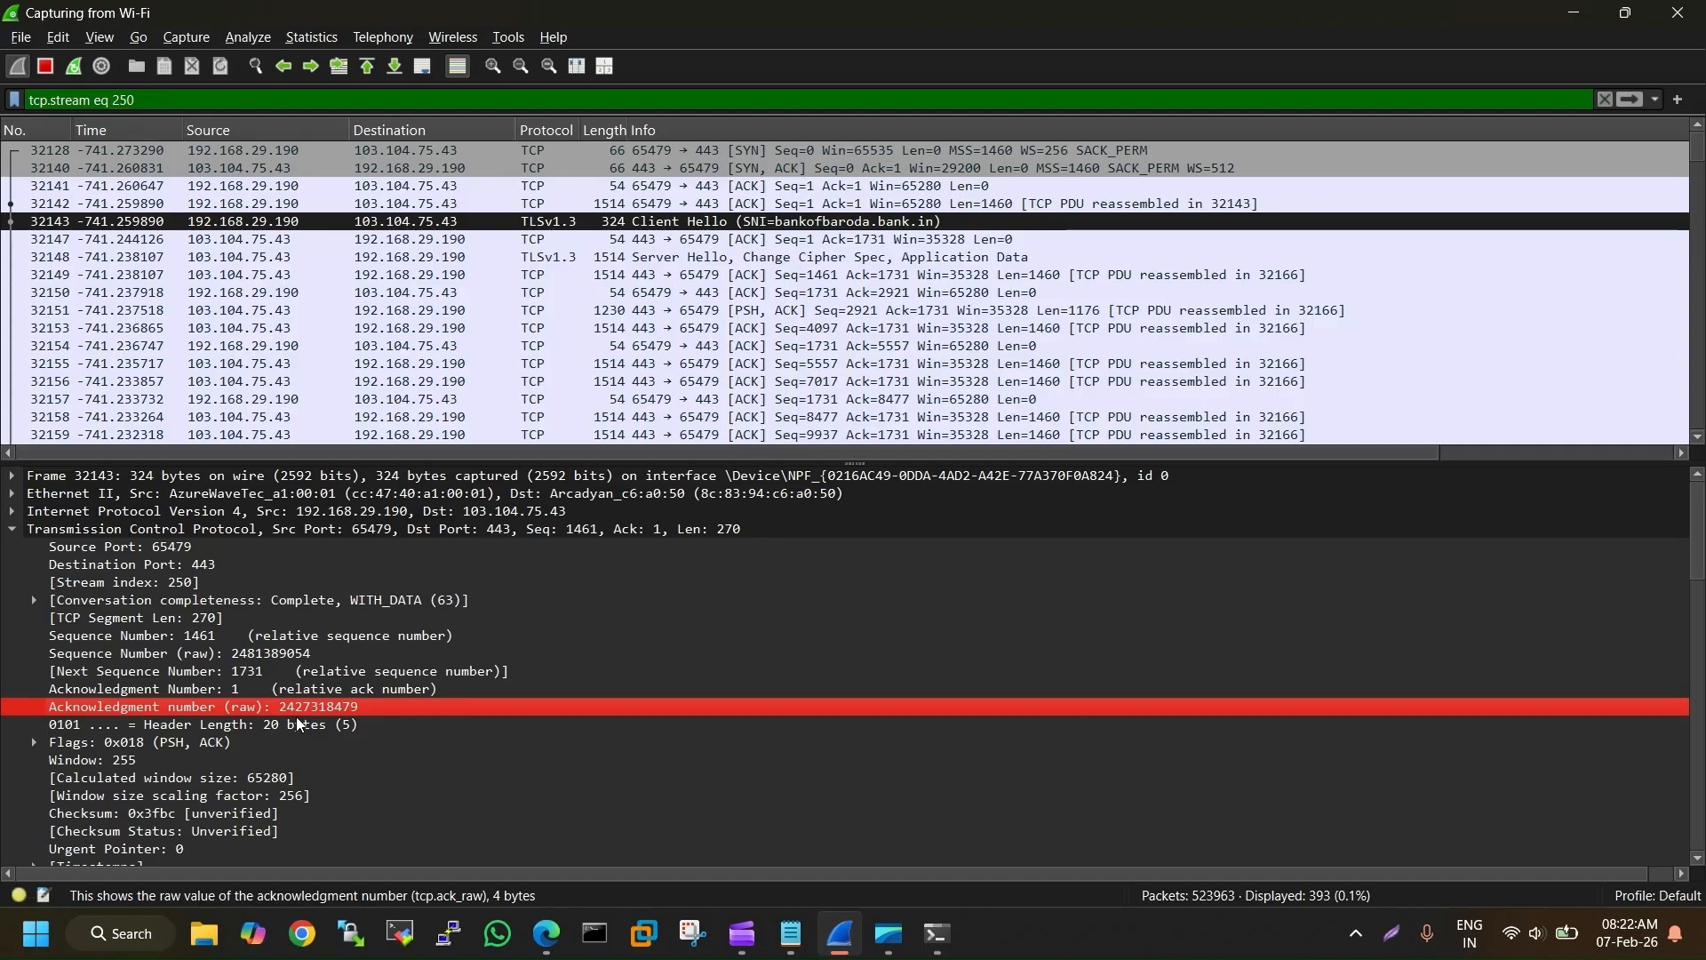
{"action": "left_click", "coordinate": [431, 242]}
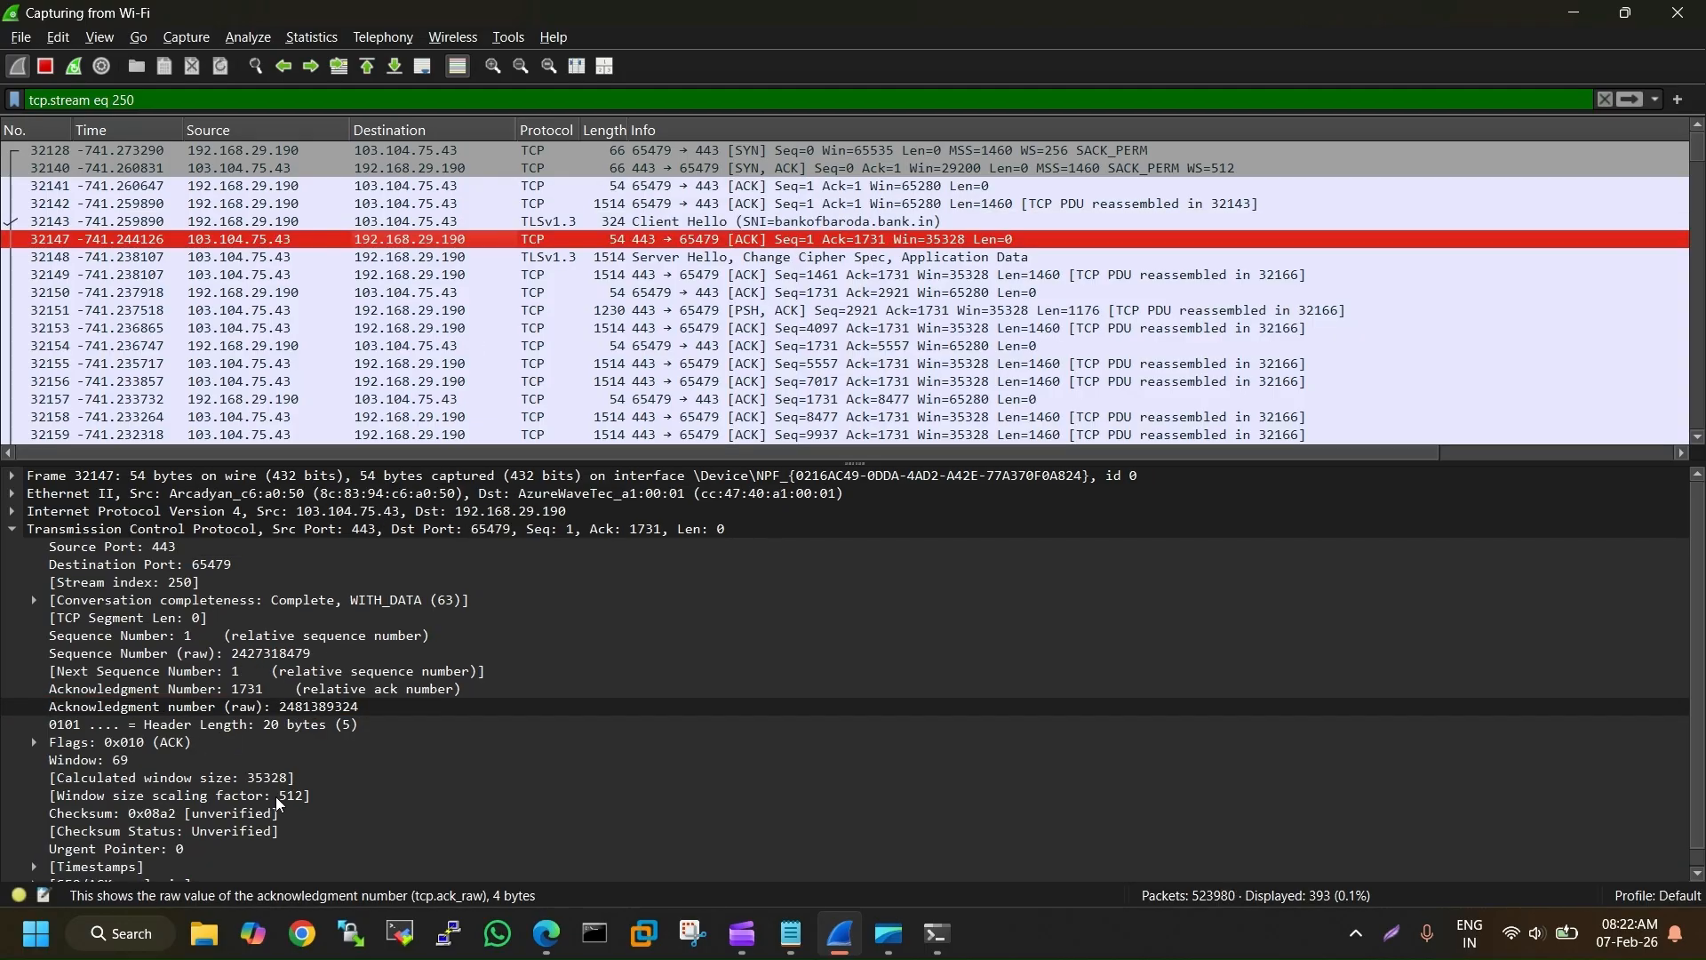
{"action": "left_click", "coordinate": [254, 659]}
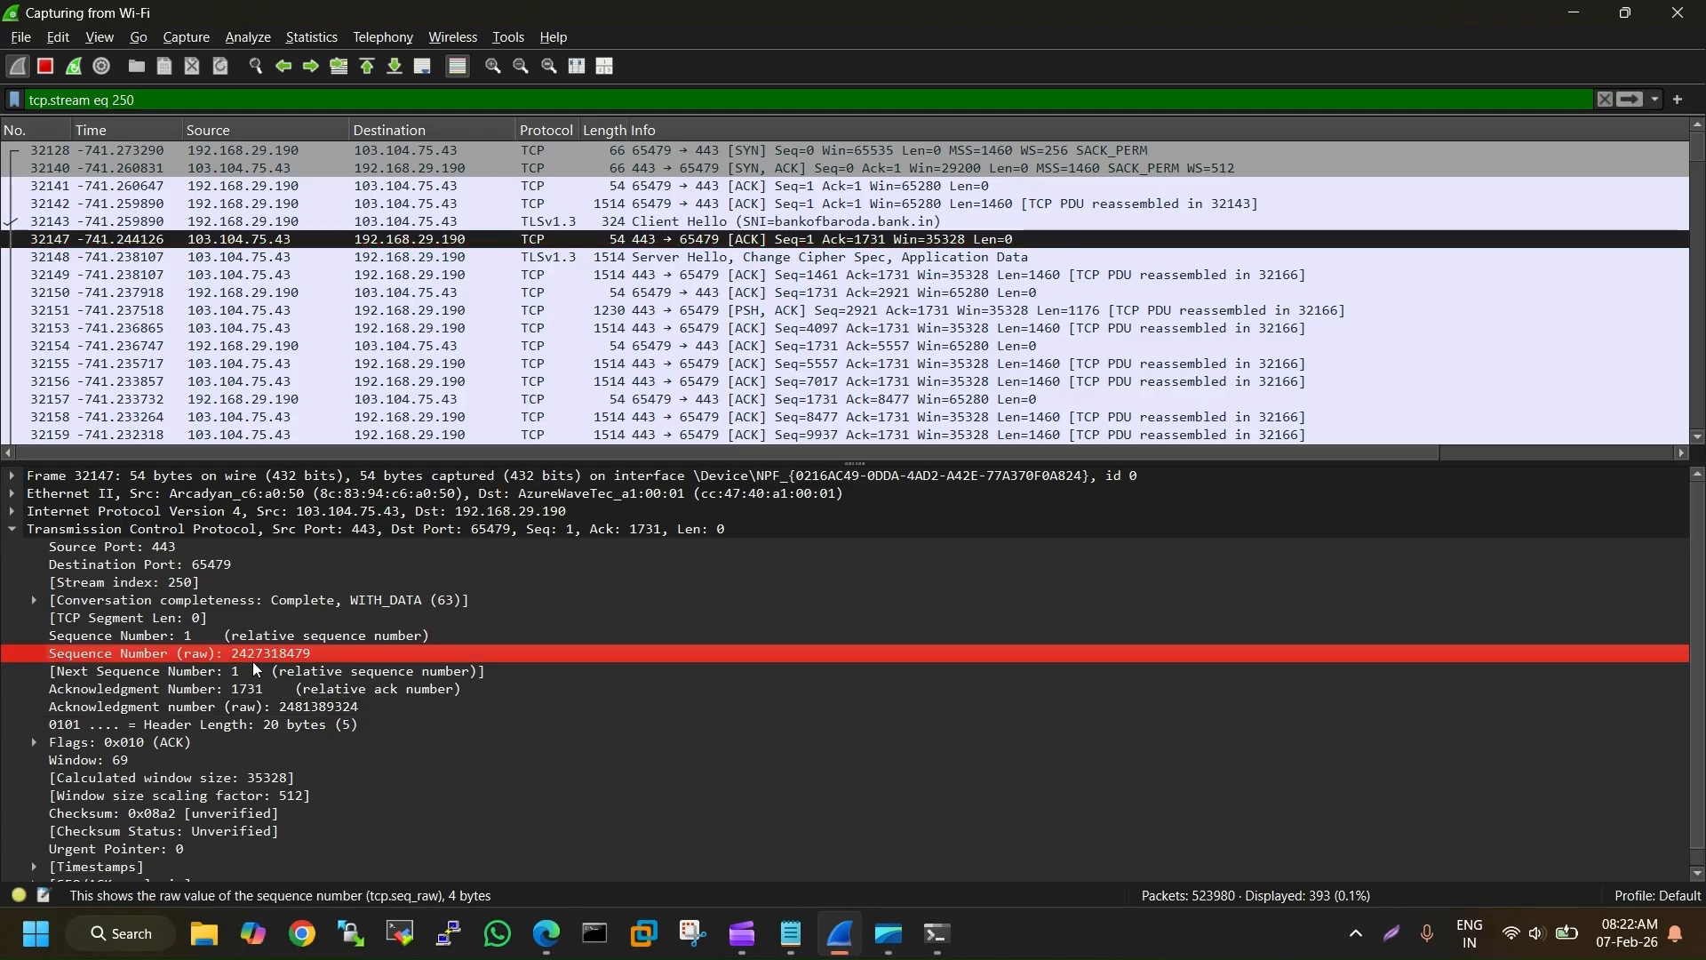
Highlight the raw acknowledgment number in Client Hello packet 32143 and in the preceding client segment 32142
{"action": "left_click", "coordinate": [365, 224]}
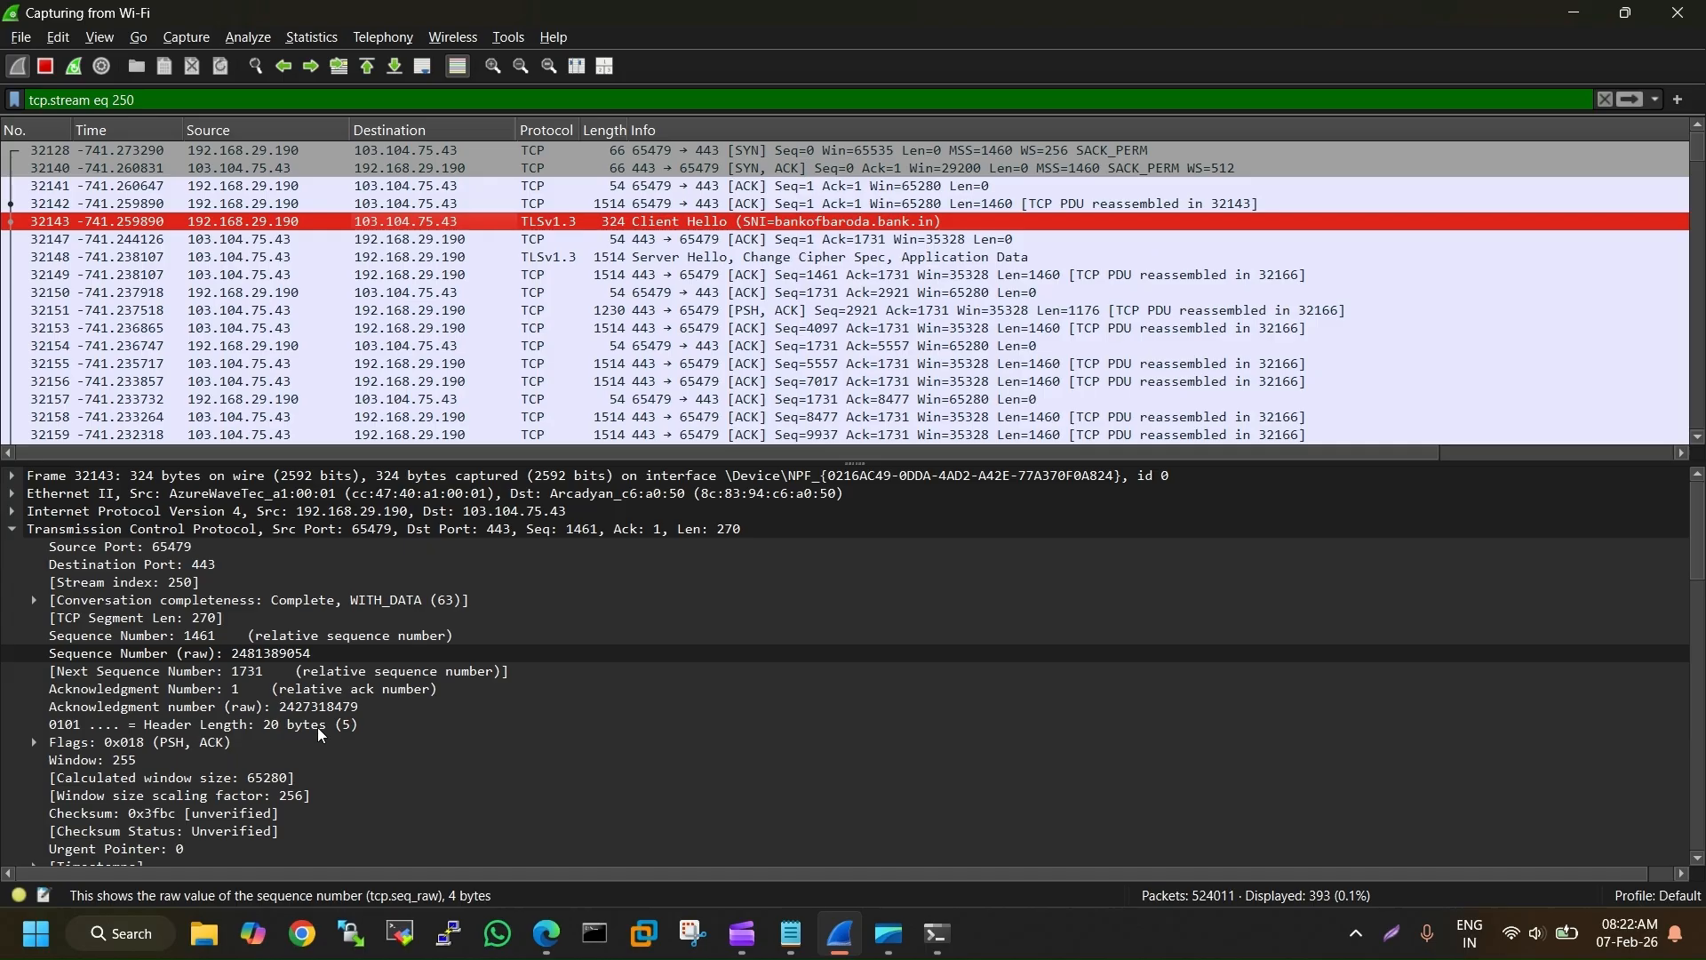
{"action": "left_click", "coordinate": [327, 709]}
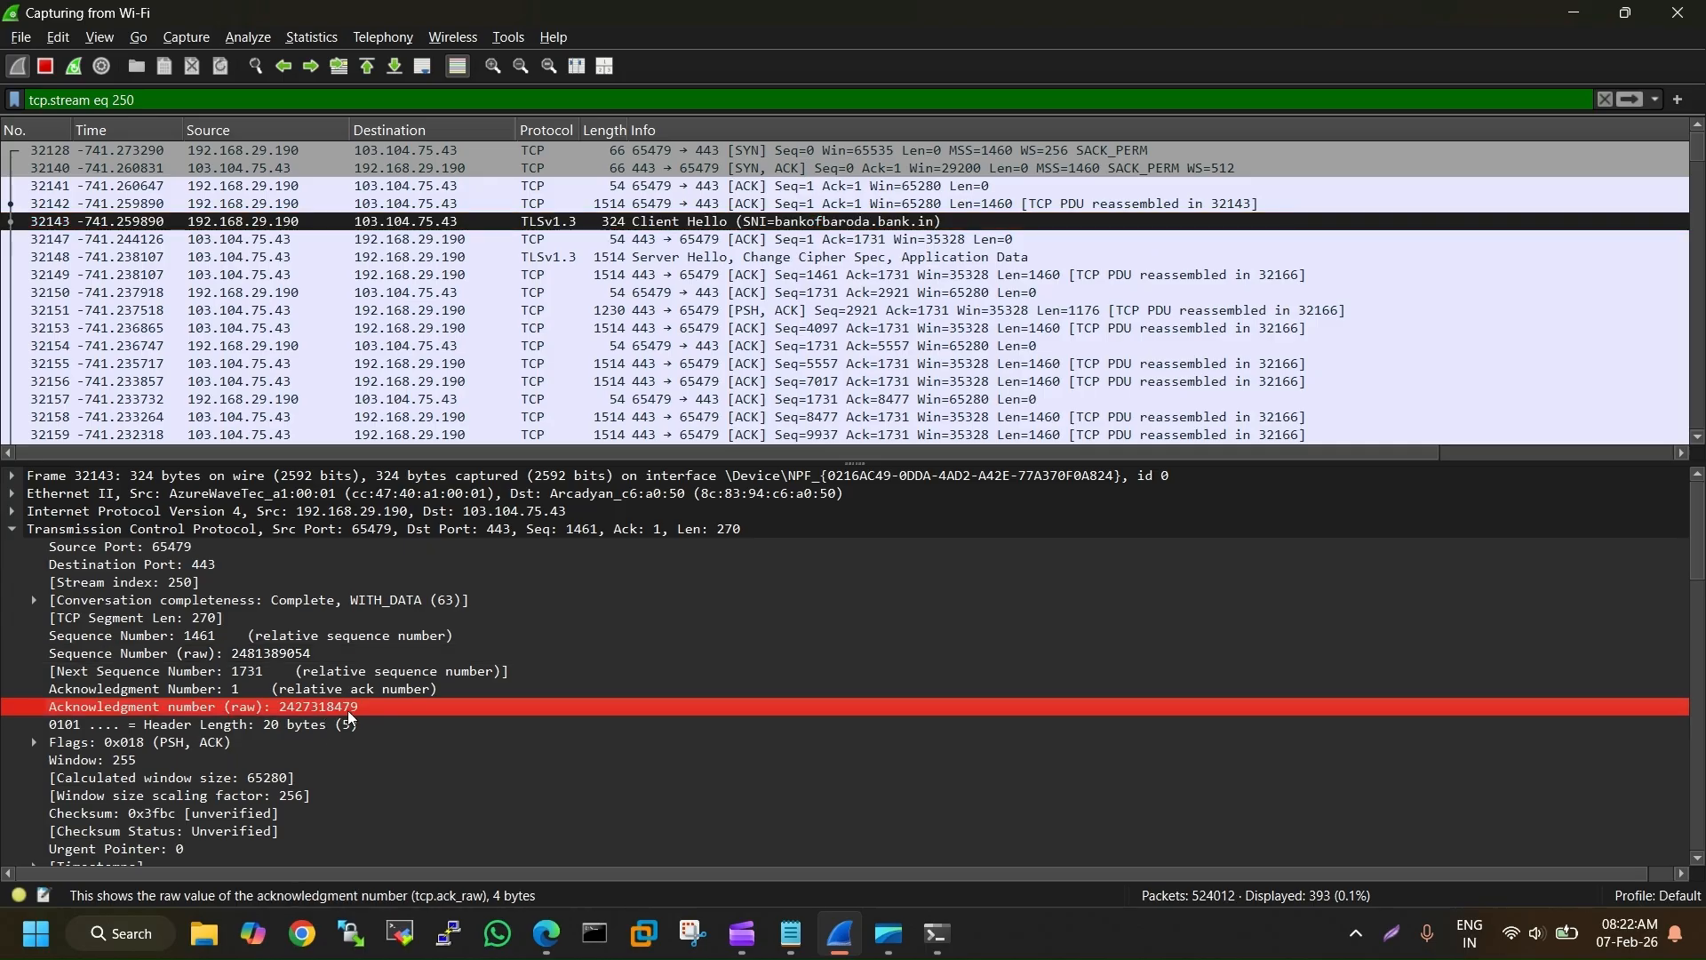
{"action": "left_click", "coordinate": [375, 205]}
{"action": "left_click", "coordinate": [338, 711]}
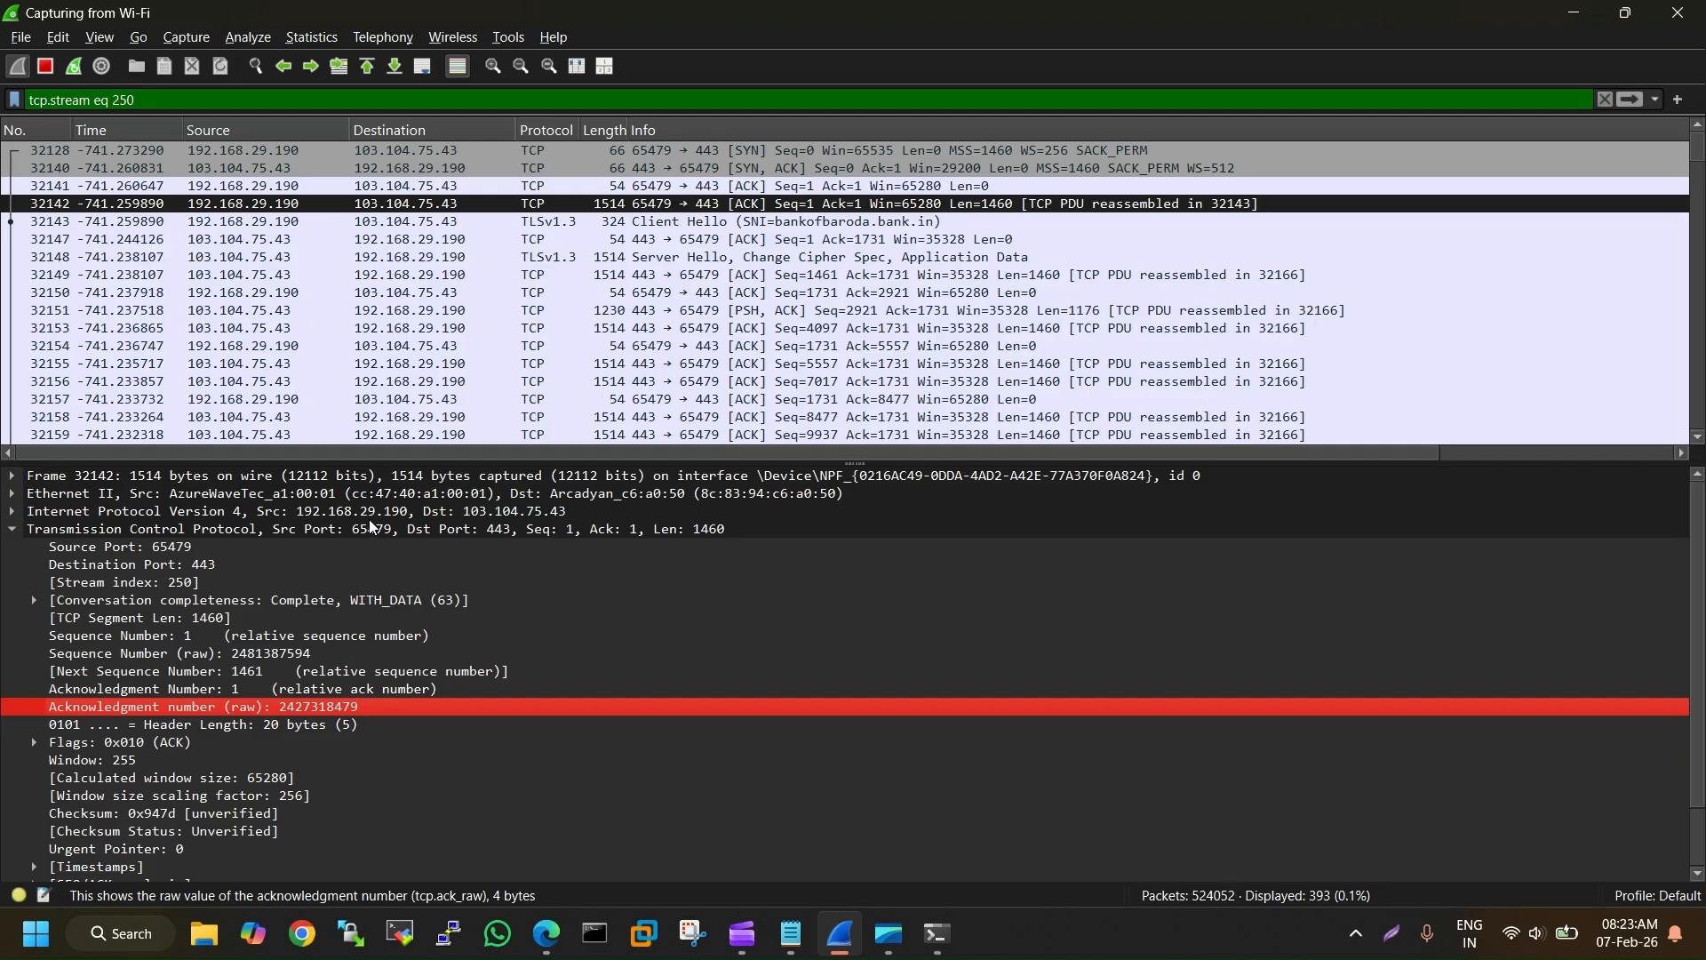
Reopen Client Hello packet 32143 and examine its TLS cipher suites and extensions through to the JA3 fingerprint fields
{"action": "left_click", "coordinate": [609, 222]}
{"action": "scroll", "coordinate": [276, 659], "scroll_direction": "down", "scroll_amount": 3}
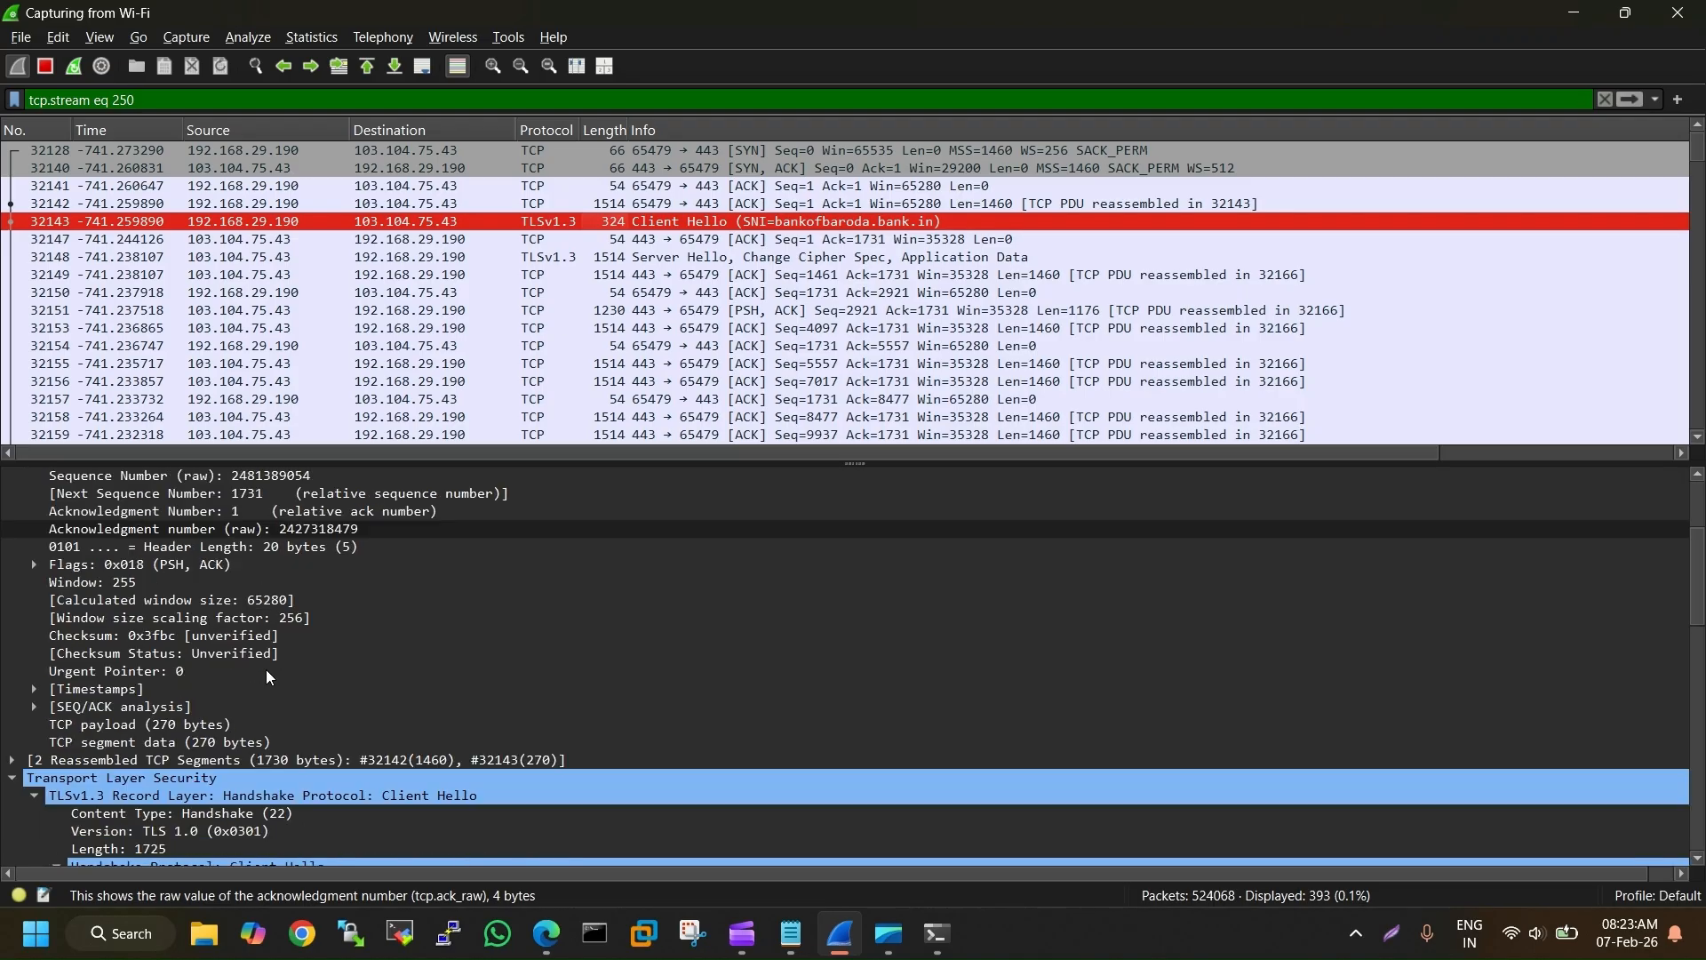
{"action": "scroll", "coordinate": [265, 670], "scroll_direction": "down", "scroll_amount": 10}
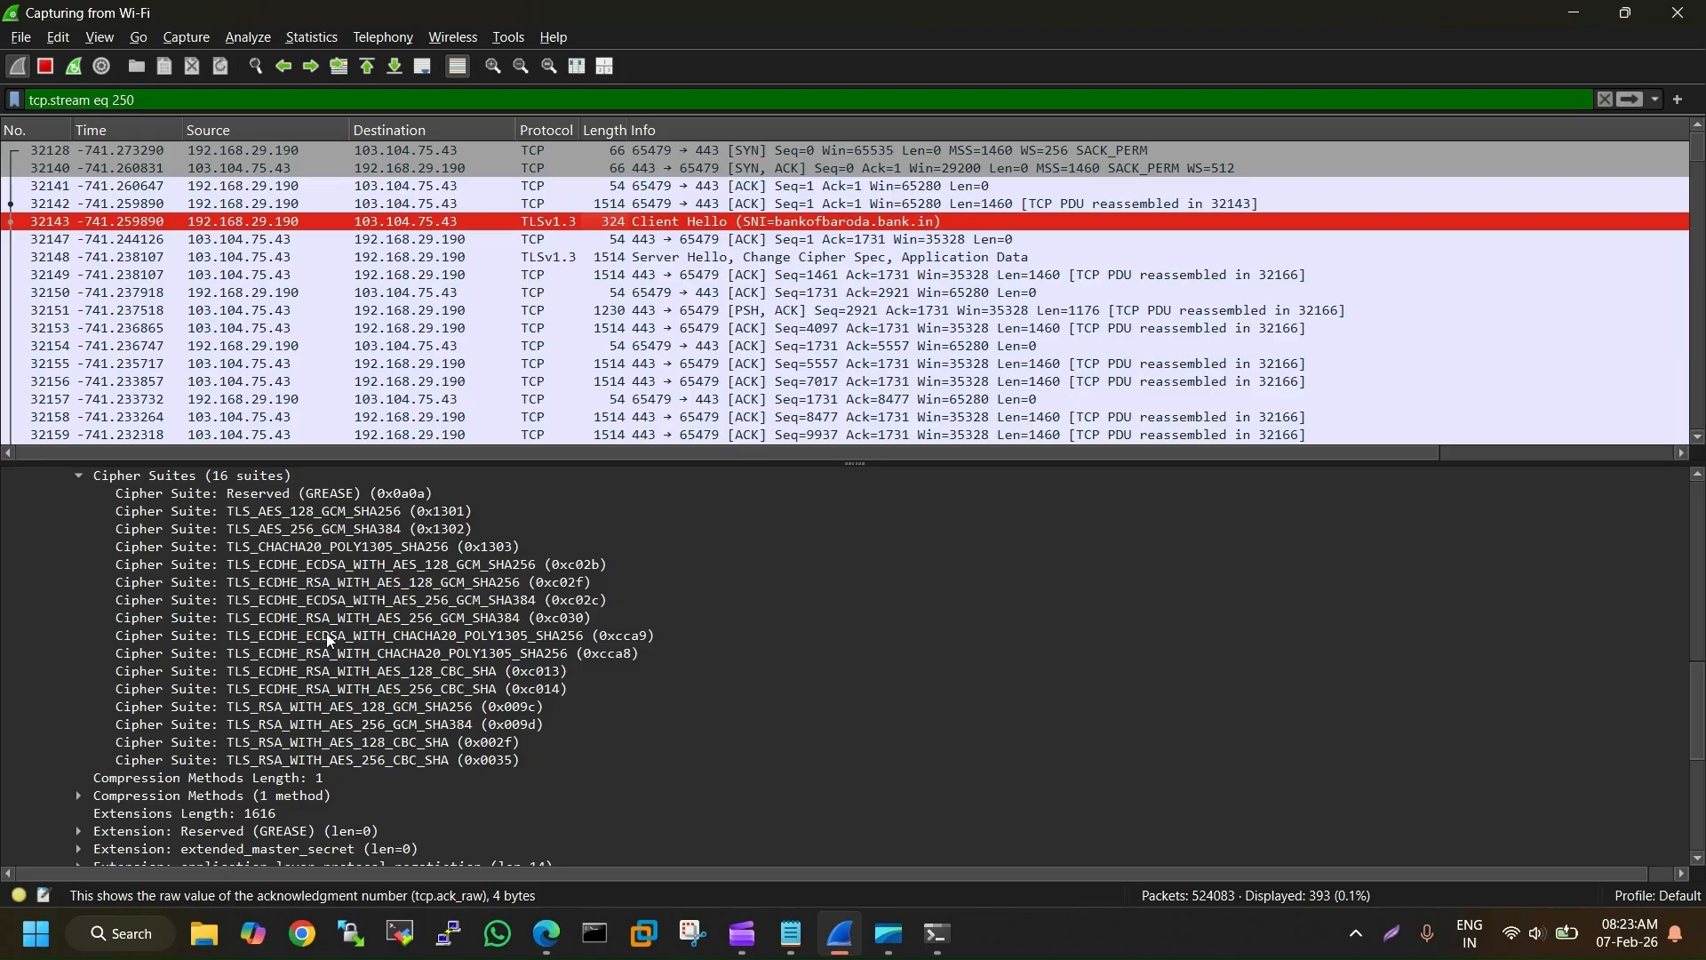
{"action": "scroll", "coordinate": [333, 739], "scroll_direction": "down", "scroll_amount": 5}
{"action": "scroll", "coordinate": [335, 743], "scroll_direction": "down", "scroll_amount": 2}
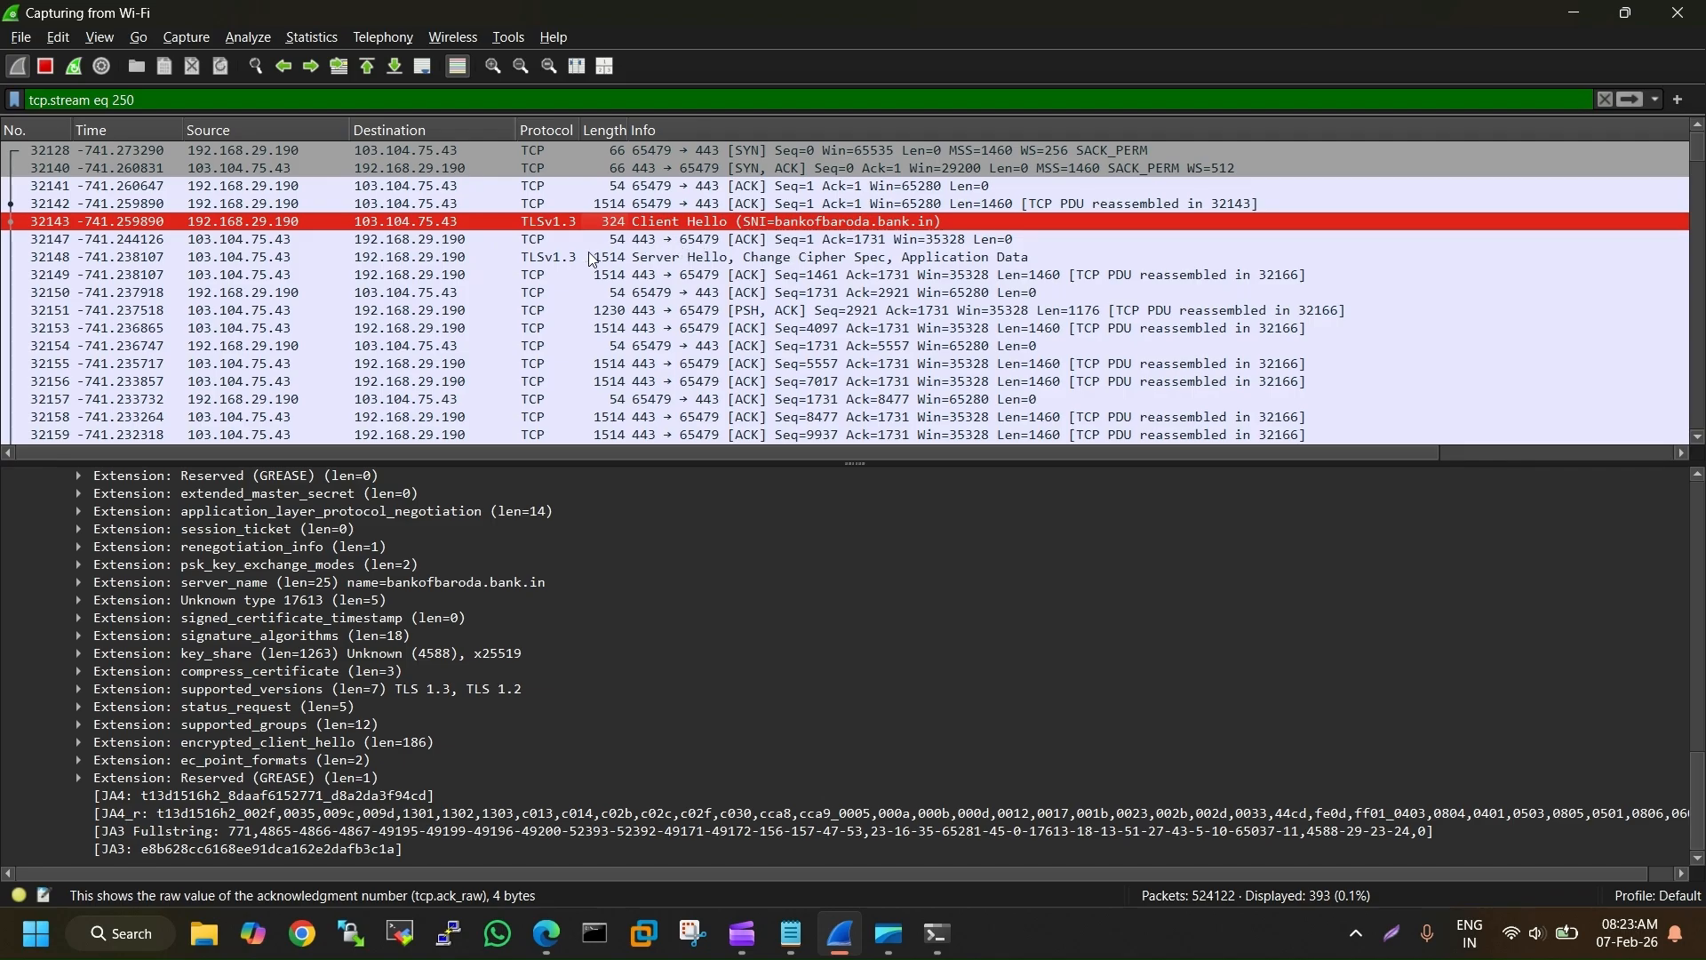
Open Server Hello packet 32148, examine its TLS records, and highlight the application data record's opaque type
{"action": "left_click", "coordinate": [502, 259]}
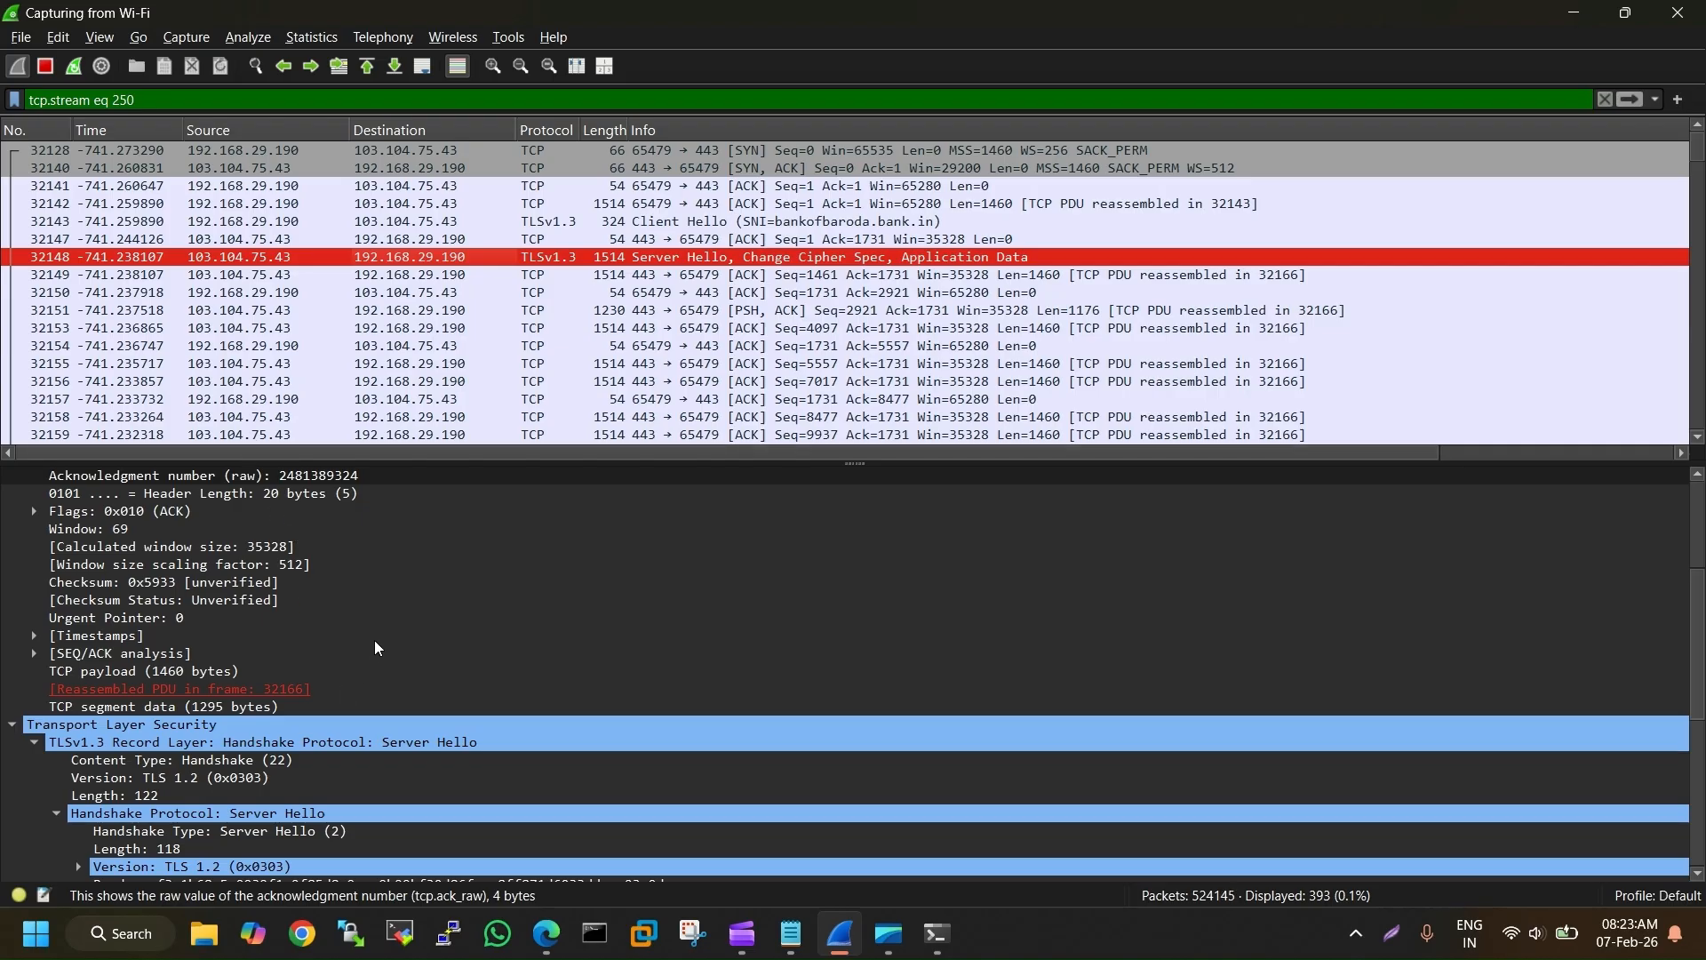
{"action": "scroll", "coordinate": [360, 689], "scroll_direction": "down", "scroll_amount": 7}
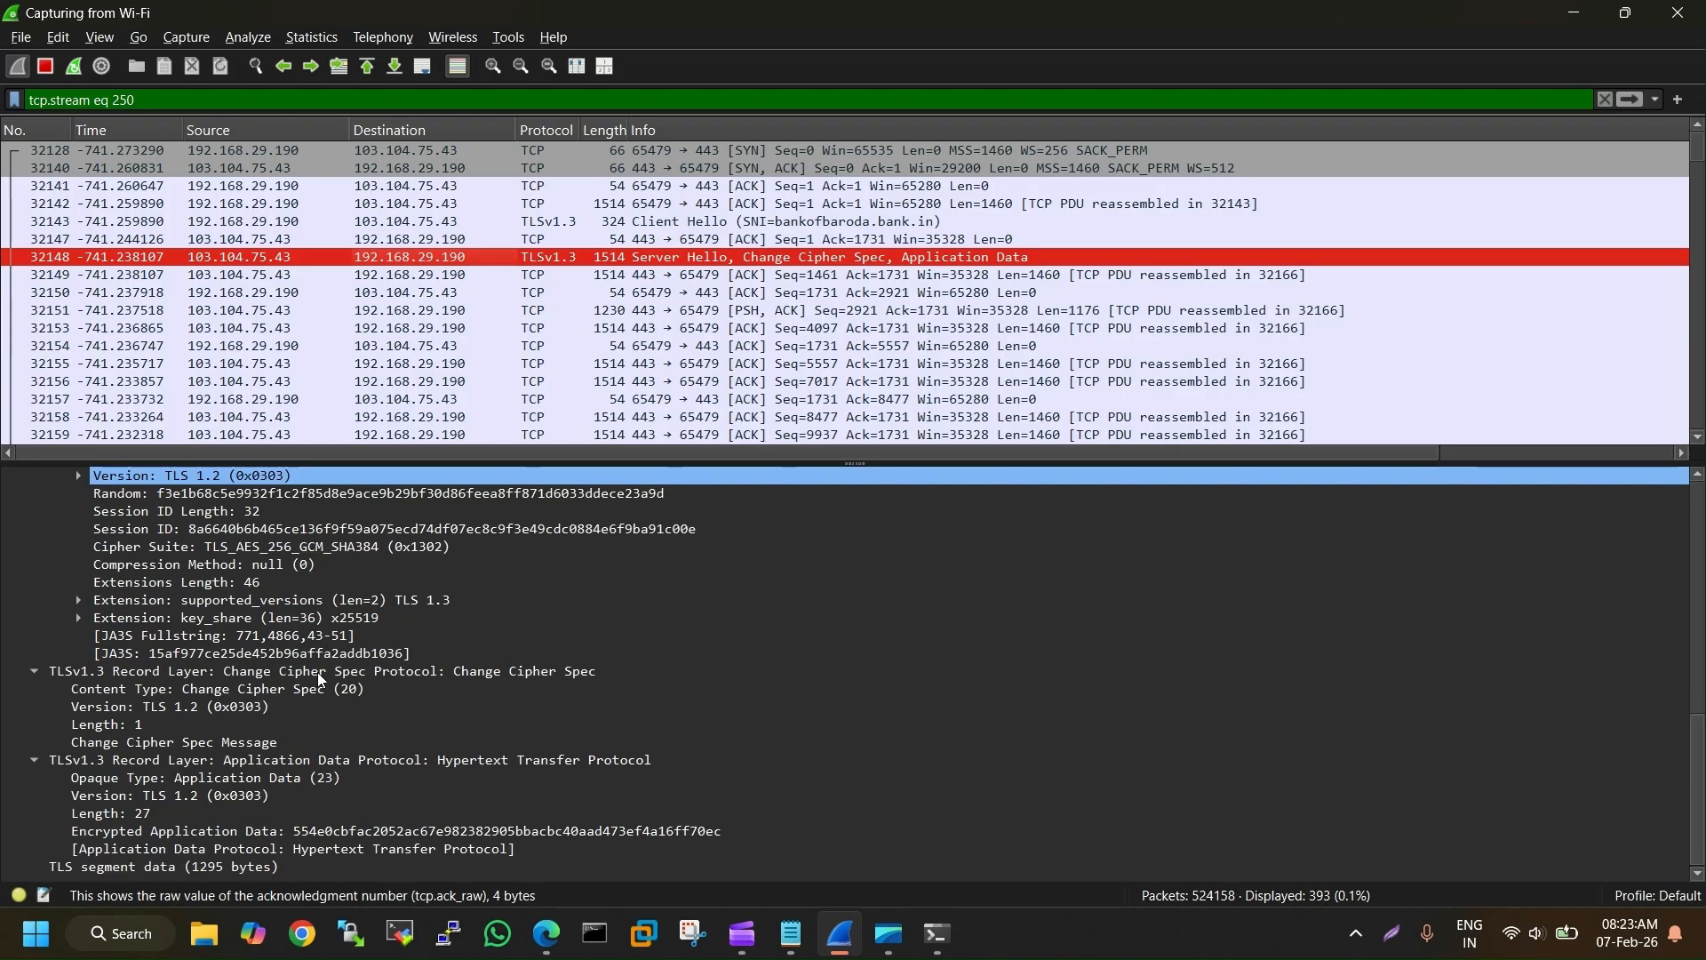
{"action": "scroll", "coordinate": [318, 679], "scroll_direction": "up", "scroll_amount": 2}
{"action": "scroll", "coordinate": [313, 681], "scroll_direction": "down", "scroll_amount": 2}
{"action": "left_click", "coordinate": [174, 778]}
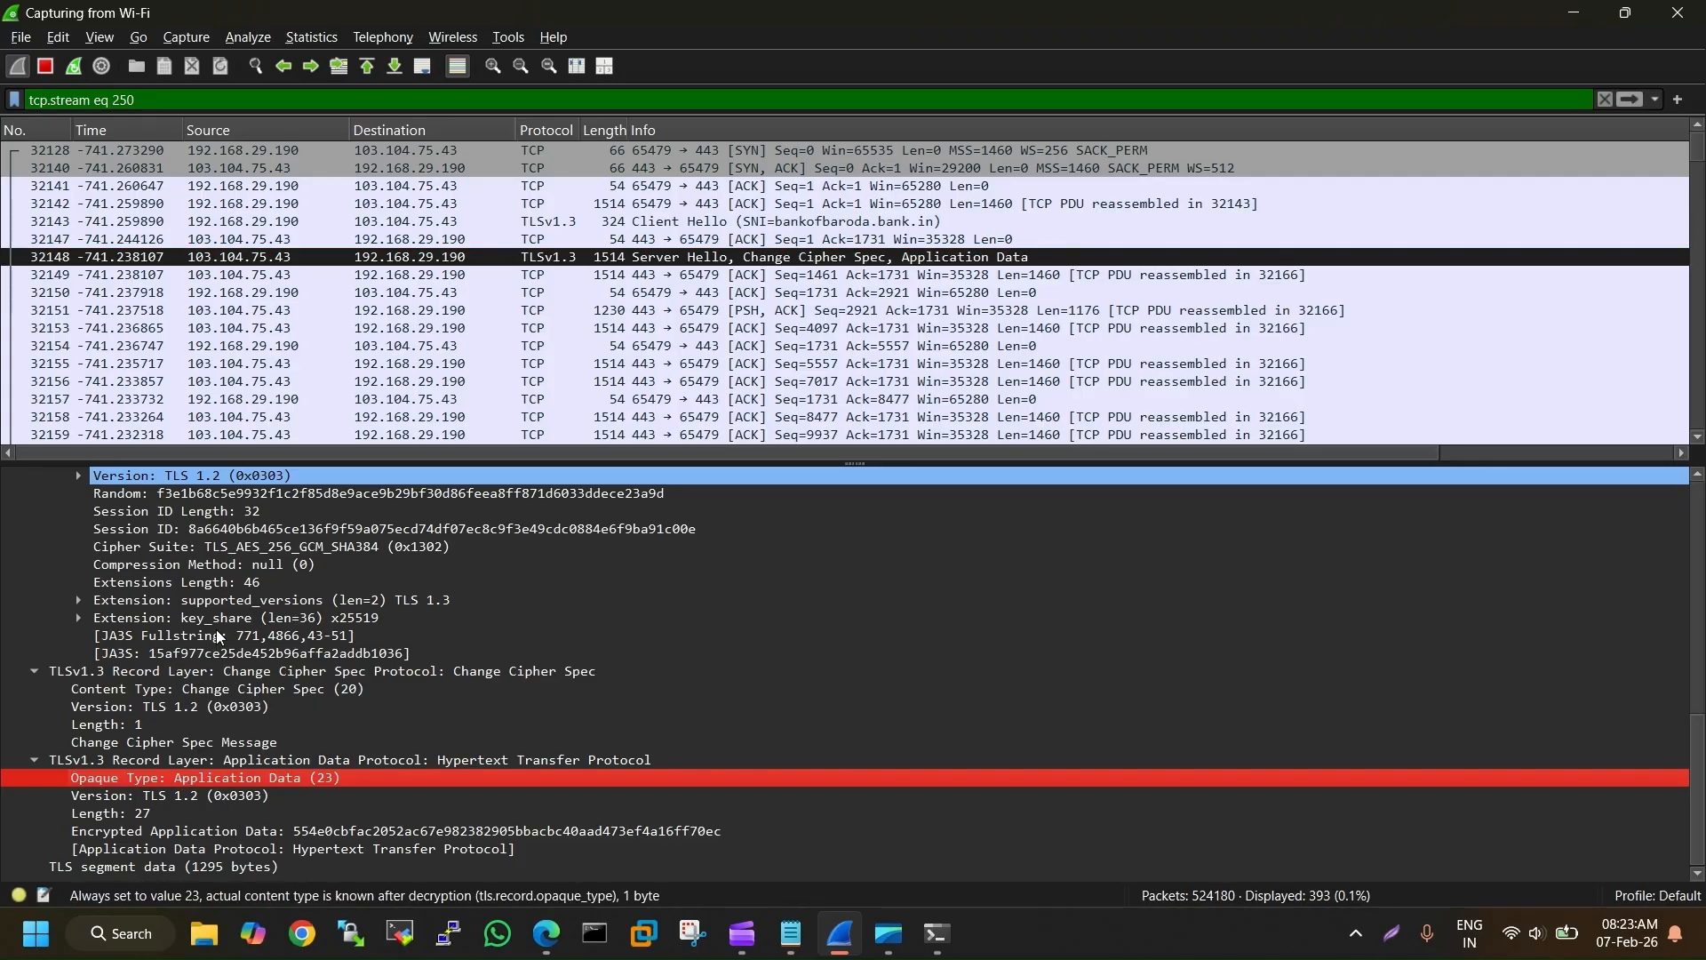
{"action": "scroll", "coordinate": [217, 640], "scroll_direction": "up", "scroll_amount": 3}
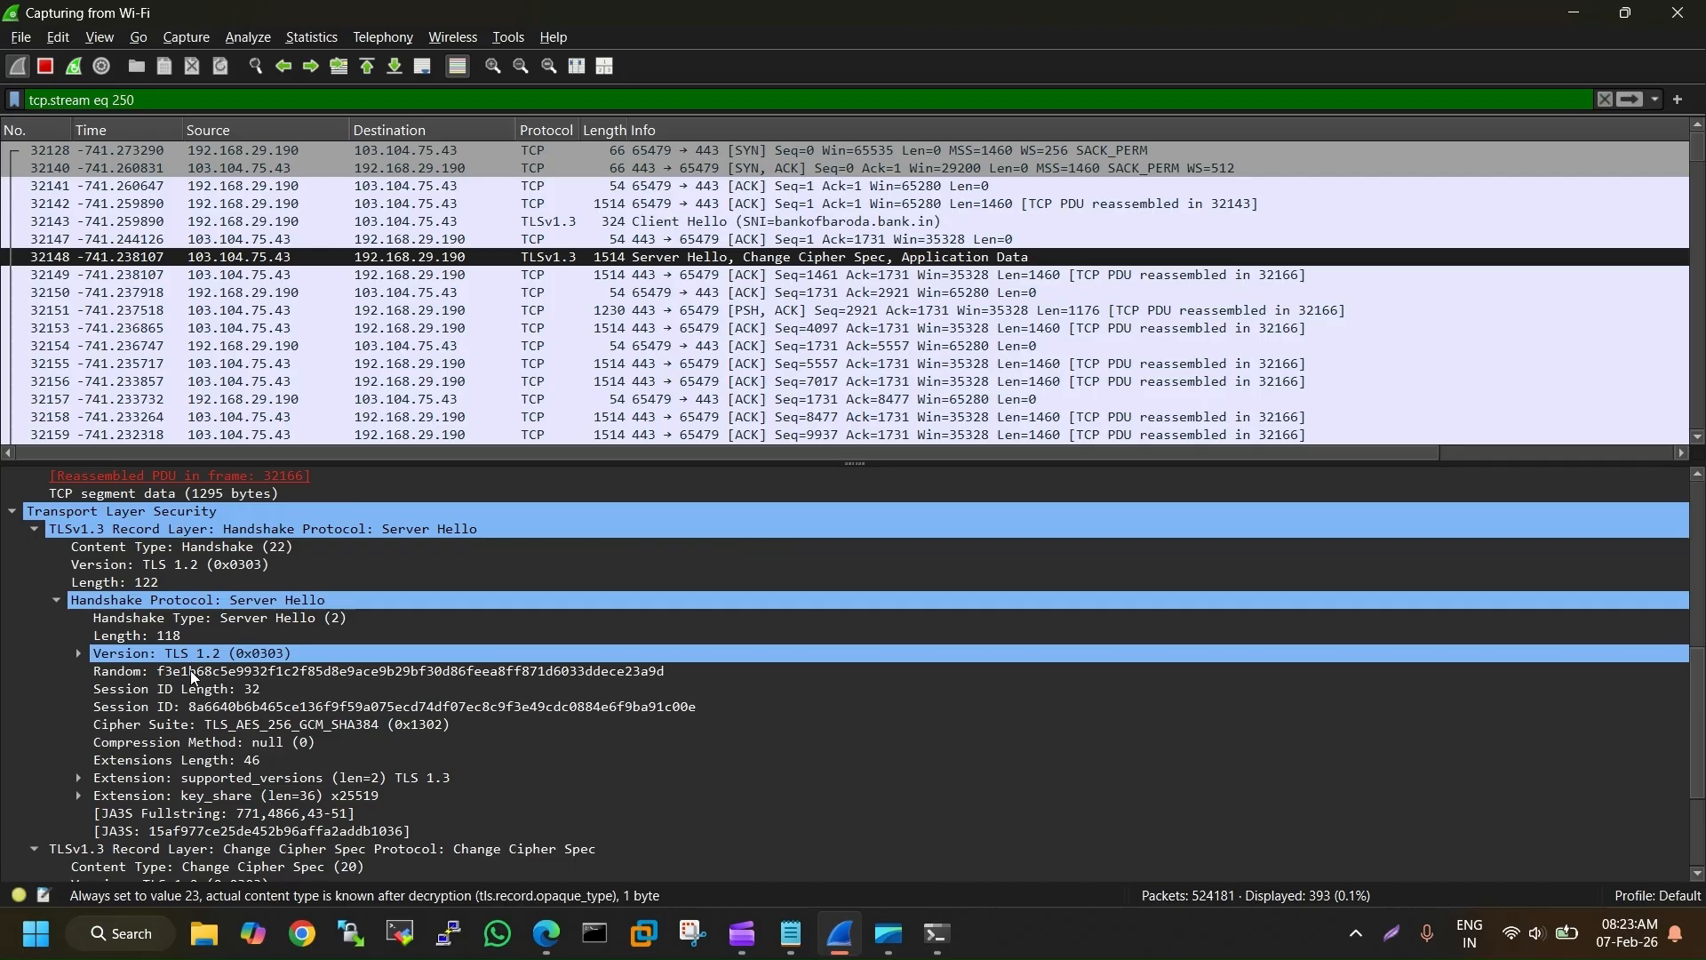
Return to Client Hello packet 32143 and review its cipher suites and extension list for comparison with the Server Hello
{"action": "left_click", "coordinate": [546, 227]}
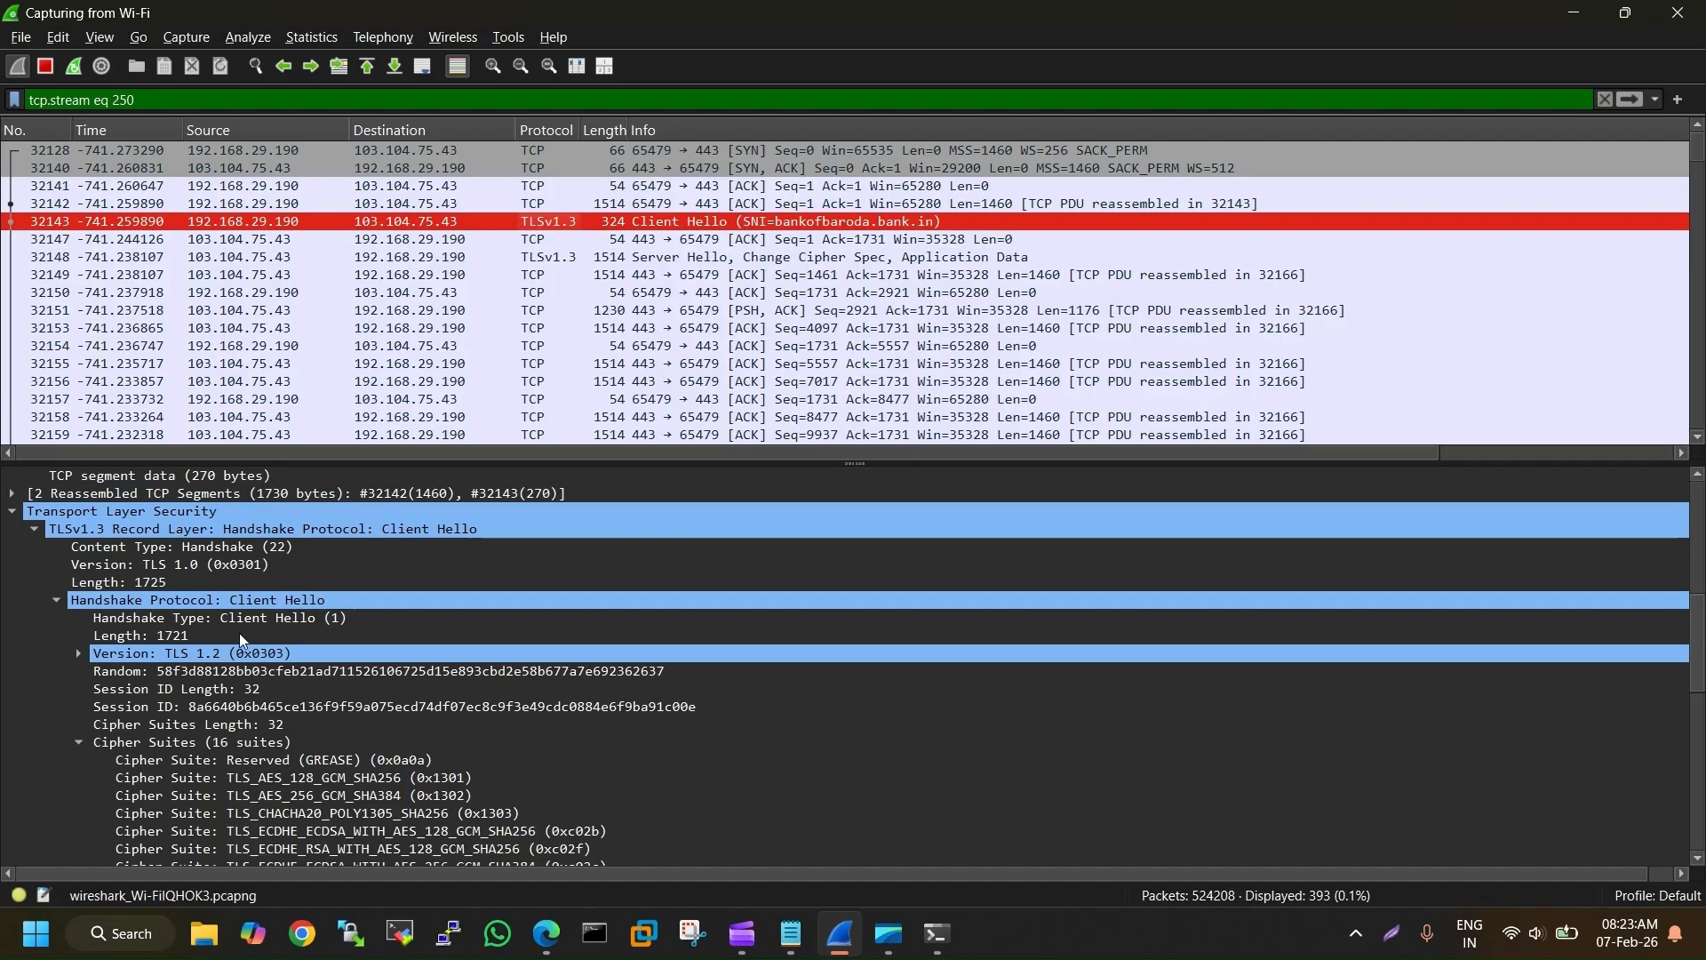
{"action": "scroll", "coordinate": [240, 640], "scroll_direction": "down", "scroll_amount": 8}
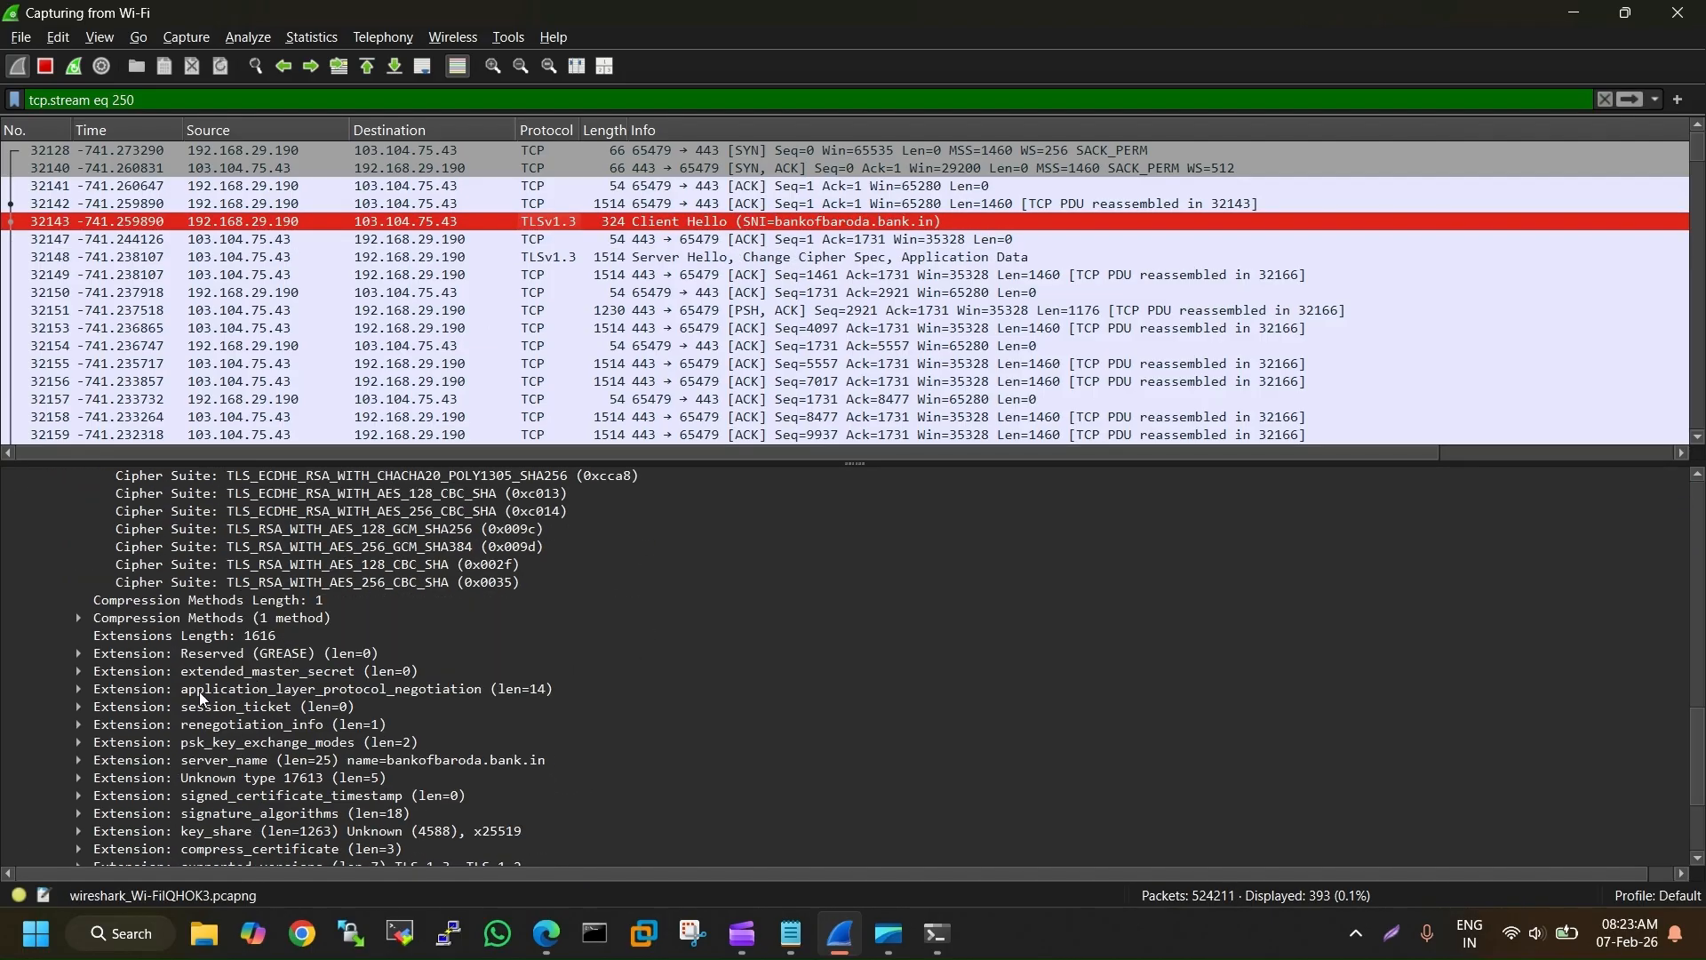
{"action": "scroll", "coordinate": [237, 782], "scroll_direction": "down", "scroll_amount": 3}
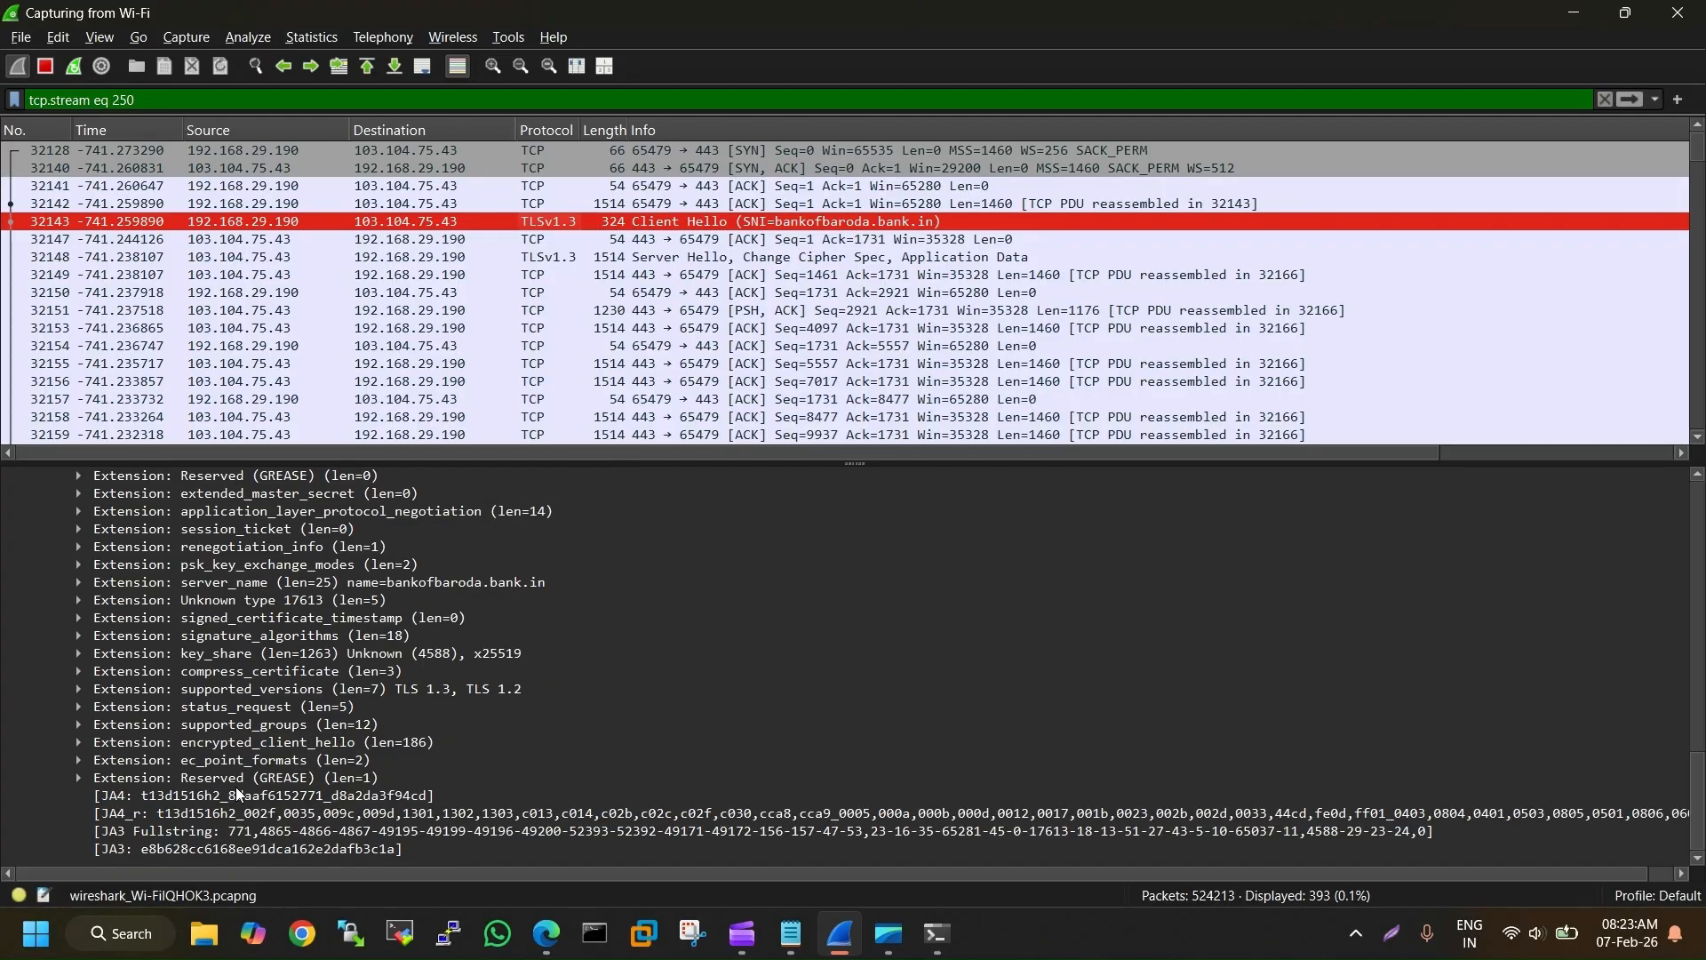
{"action": "scroll", "coordinate": [236, 786], "scroll_direction": "up", "scroll_amount": 3}
{"action": "scroll", "coordinate": [228, 761], "scroll_direction": "up", "scroll_amount": 7}
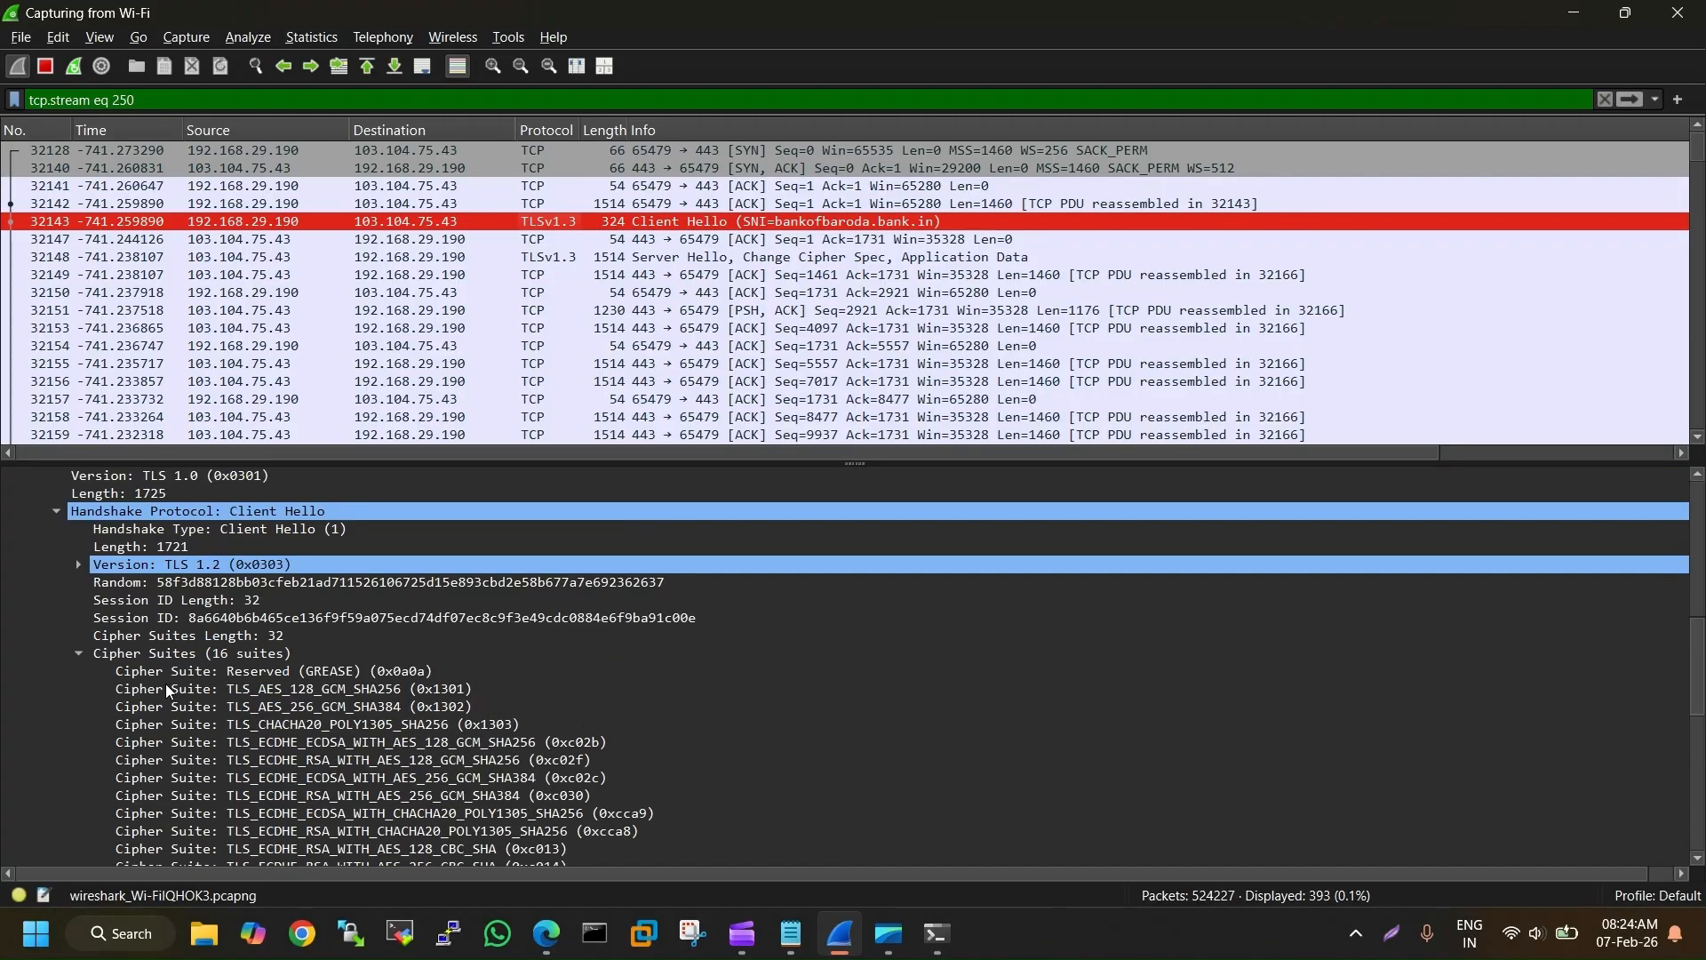
Inspect the Client Hello's session ID, random value and handshake version fields, and look over its extensions again
{"action": "left_click", "coordinate": [143, 618]}
{"action": "left_click", "coordinate": [136, 583]}
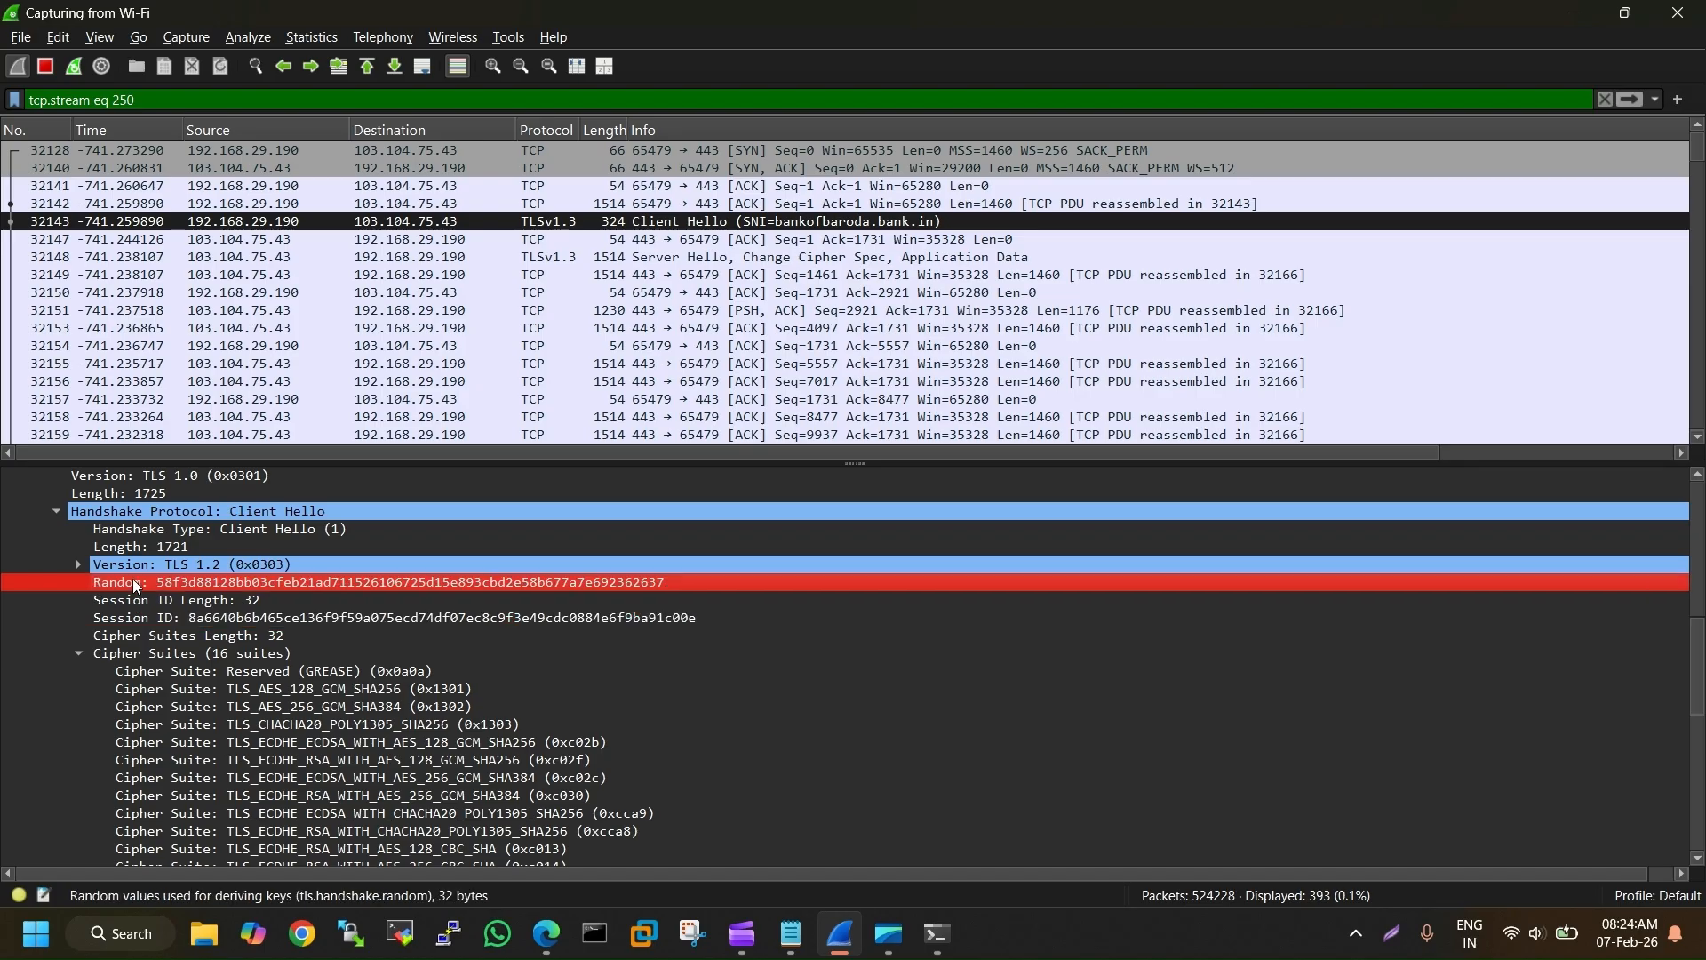
{"action": "left_click", "coordinate": [137, 567]}
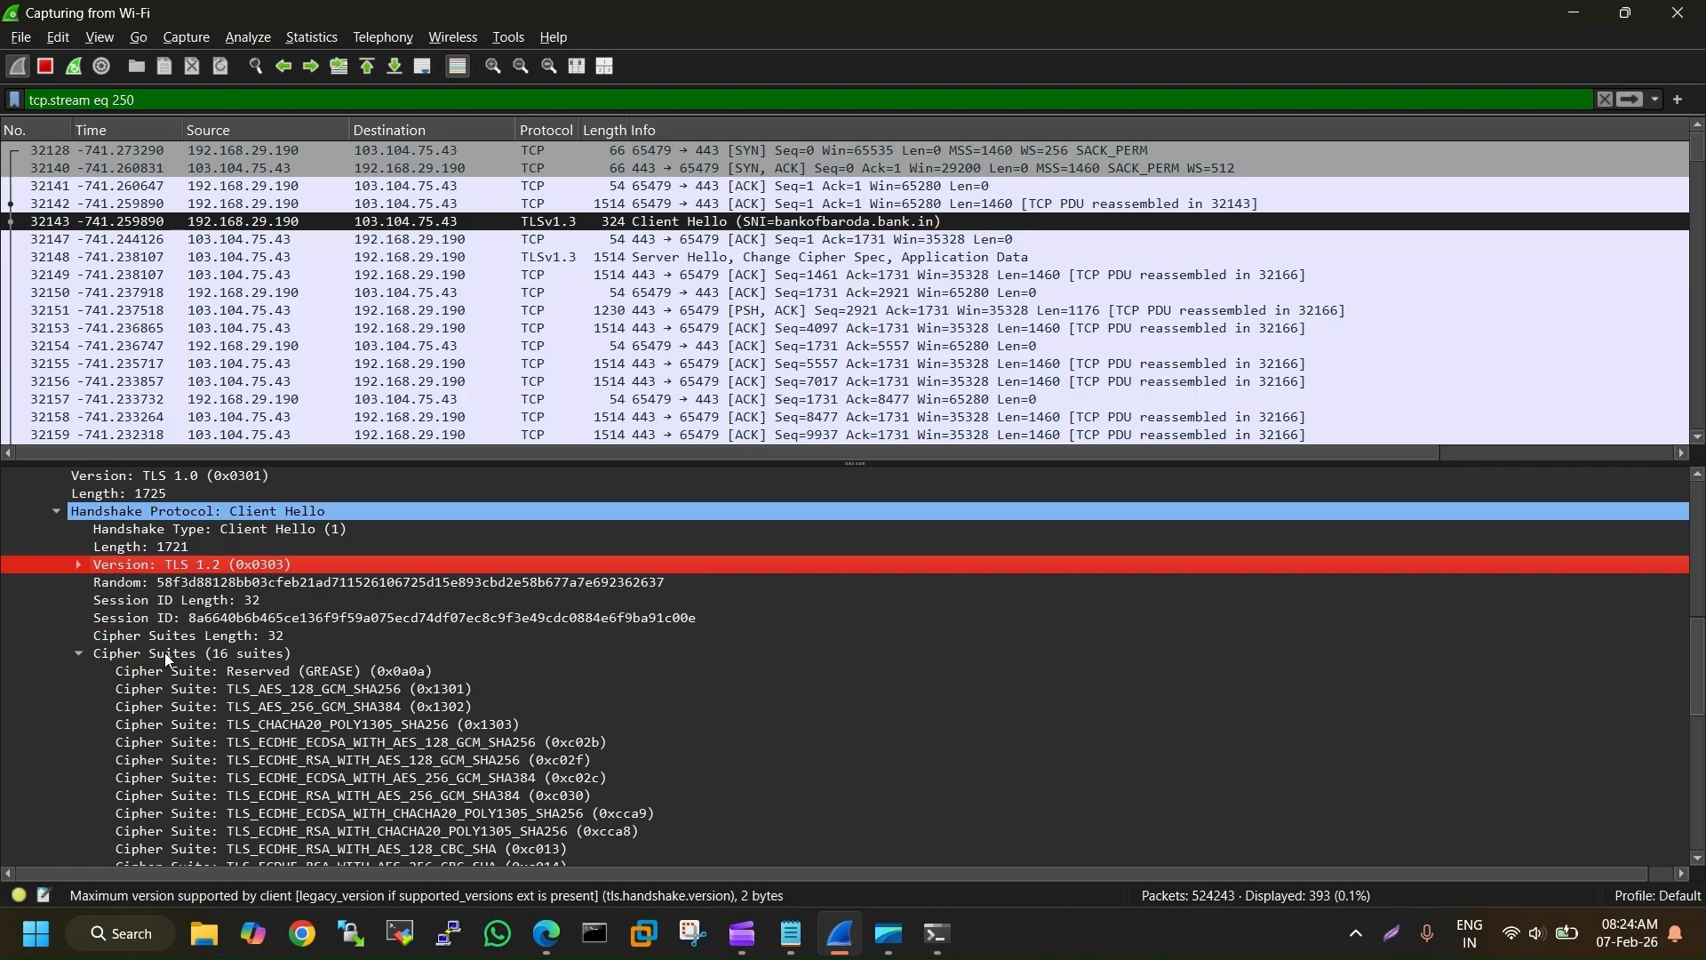
{"action": "scroll", "coordinate": [173, 679], "scroll_direction": "down", "scroll_amount": 7}
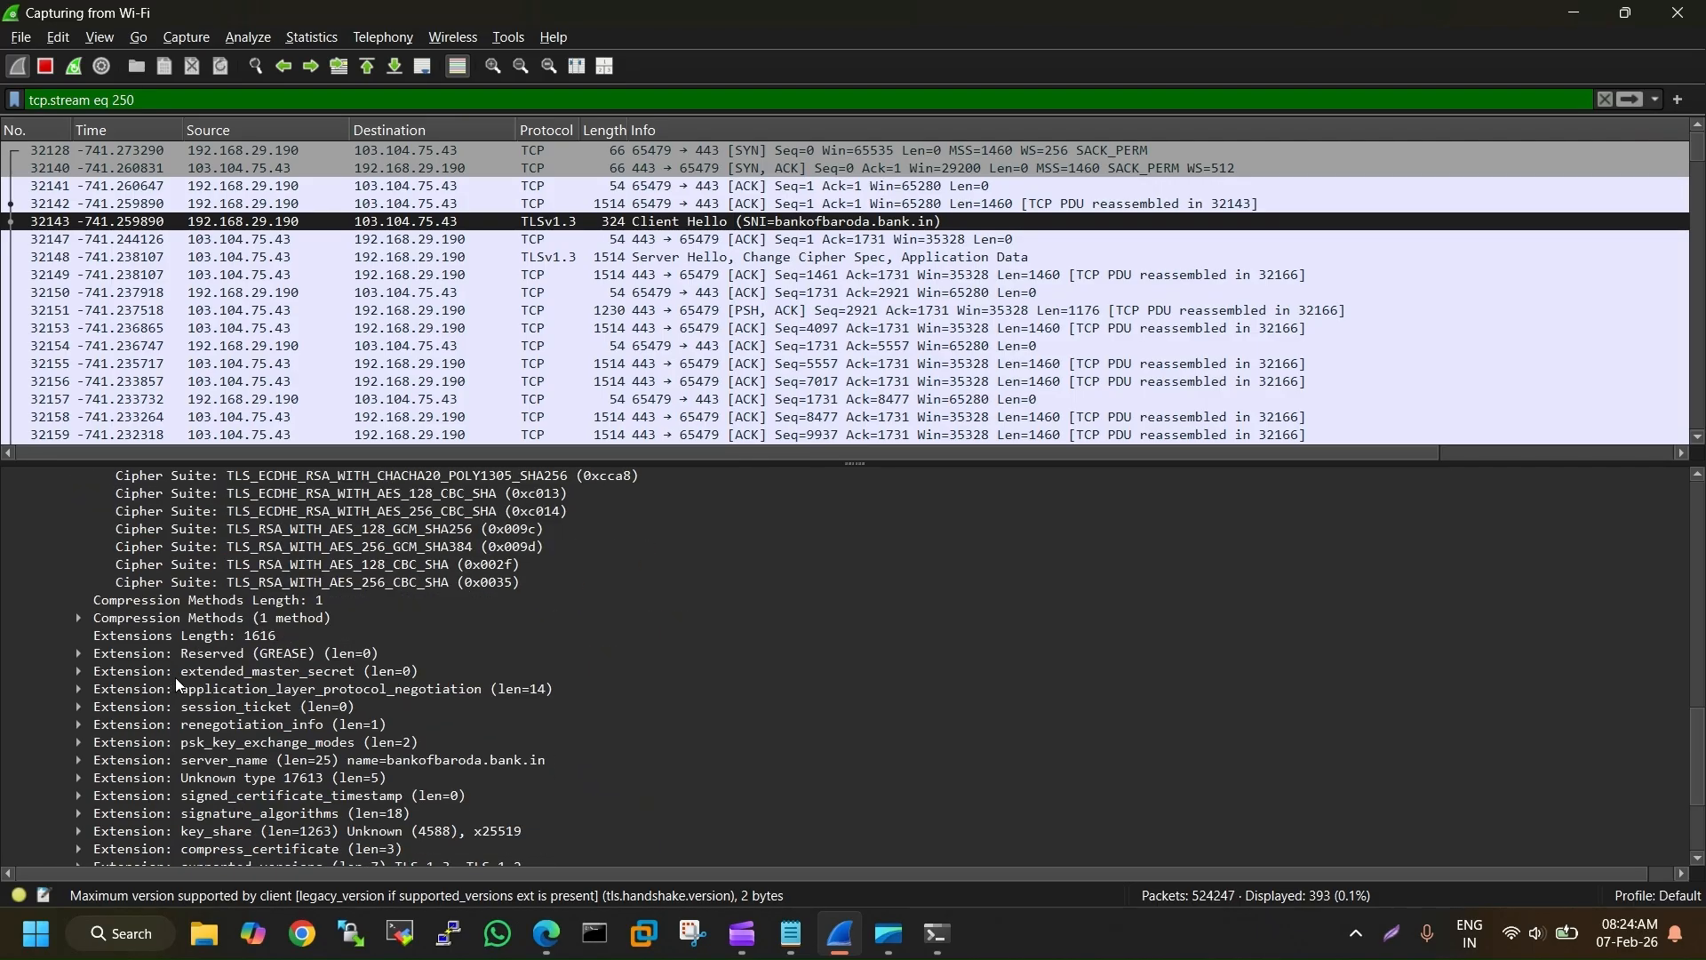
{"action": "scroll", "coordinate": [174, 678], "scroll_direction": "down", "scroll_amount": 3}
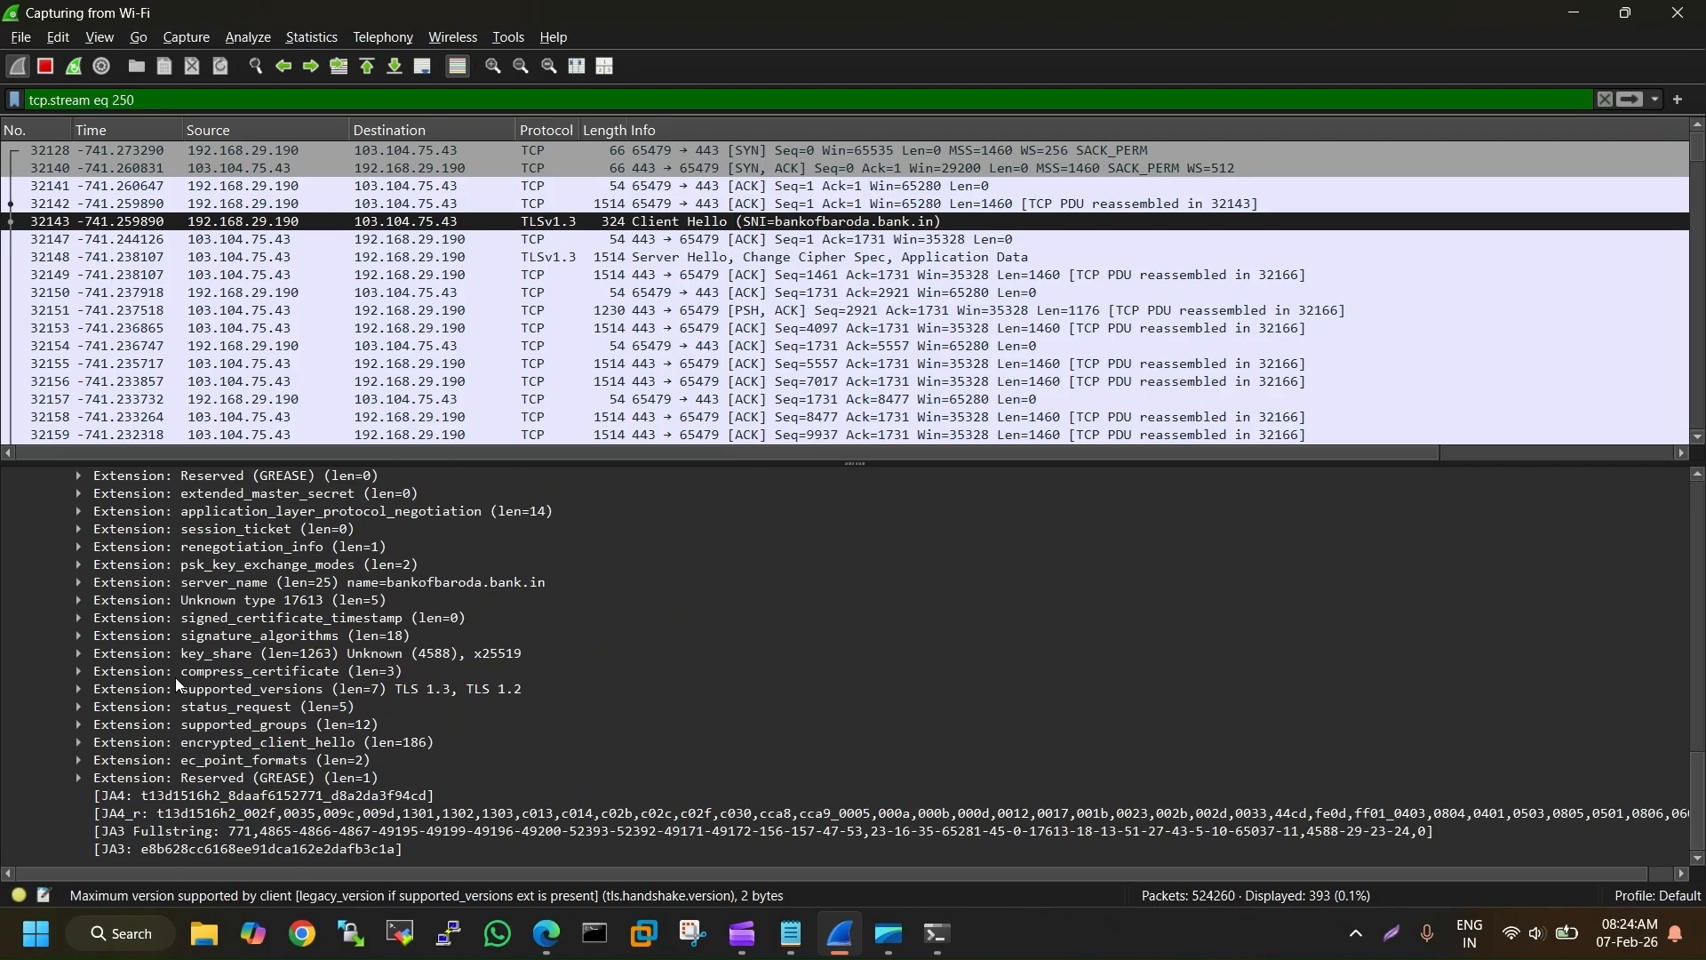
{"action": "scroll", "coordinate": [175, 678], "scroll_direction": "up", "scroll_amount": 3}
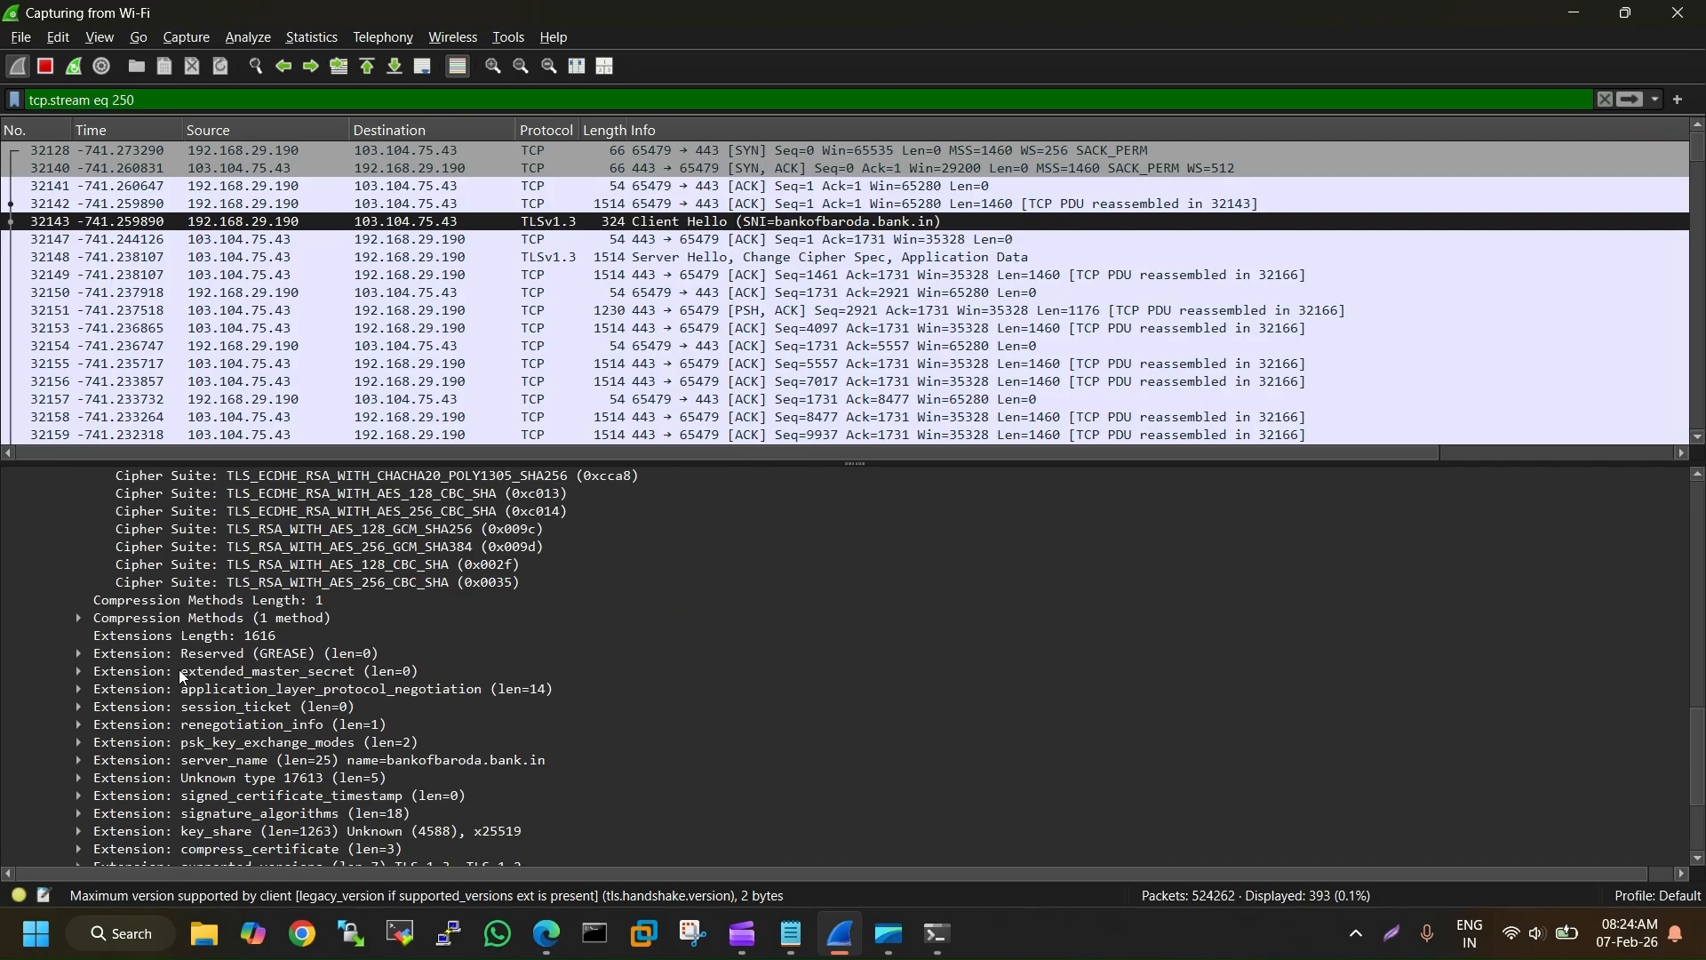
Highlight the Server Hello's chosen cipher suite in packet 32148, and the matching TLS_AES_256_GCM_SHA384 entry in the Client Hello's list
{"action": "left_click", "coordinate": [529, 259]}
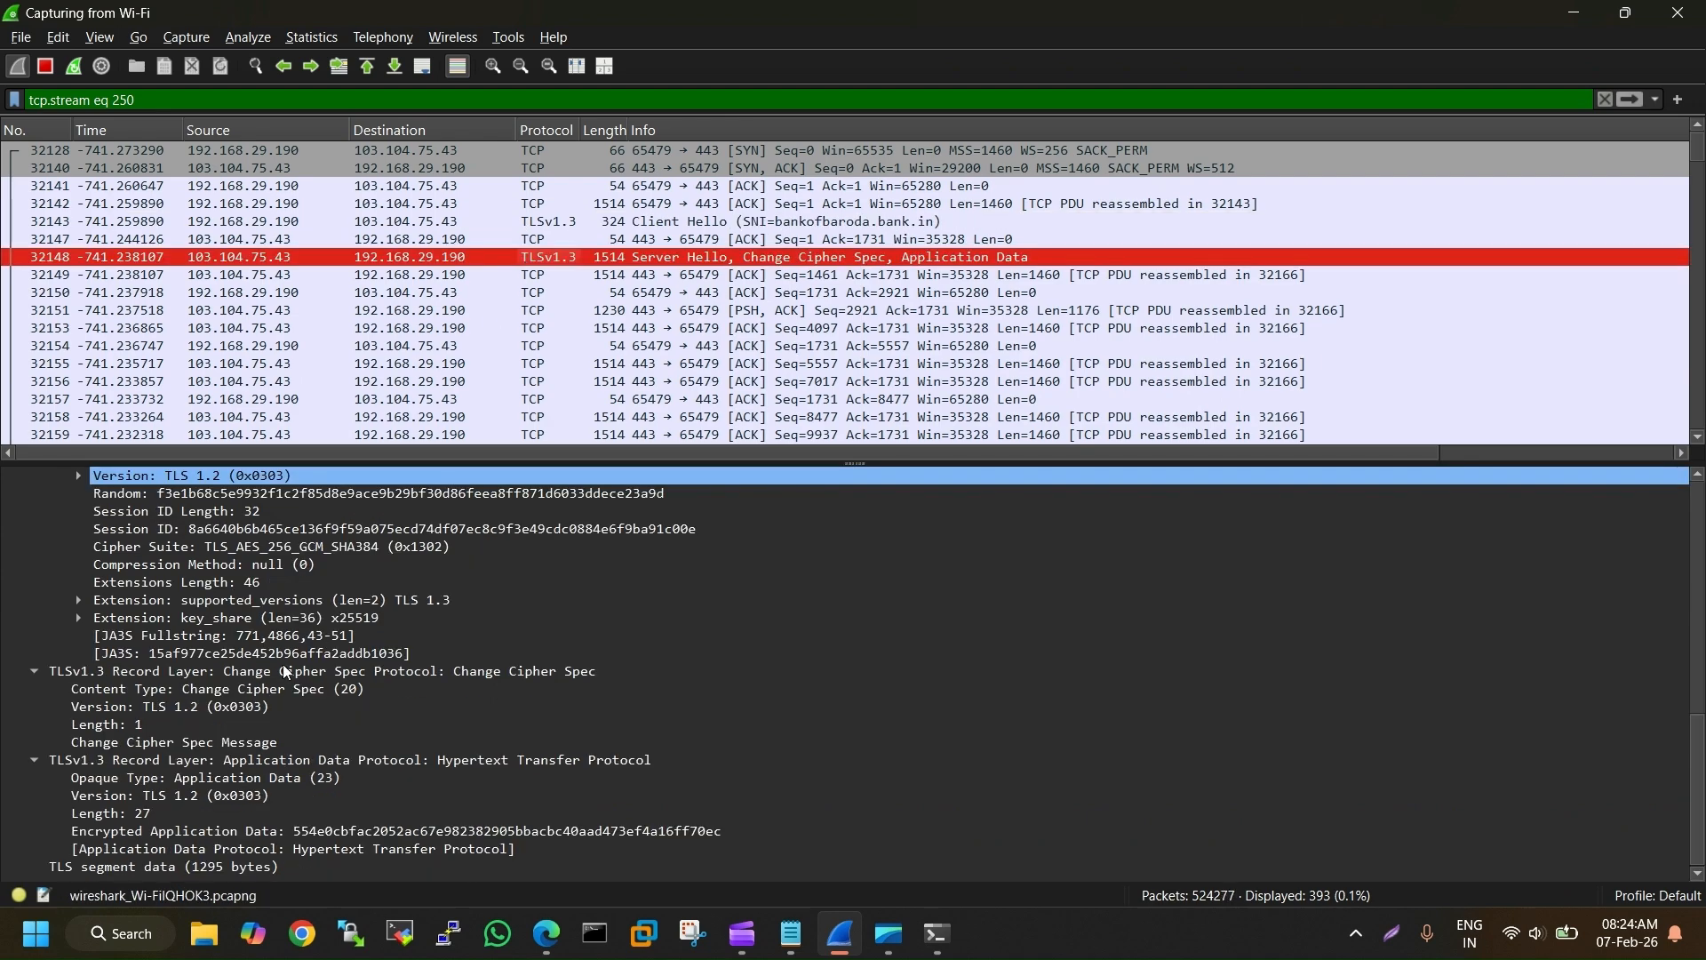
{"action": "scroll", "coordinate": [283, 658], "scroll_direction": "up", "scroll_amount": 3}
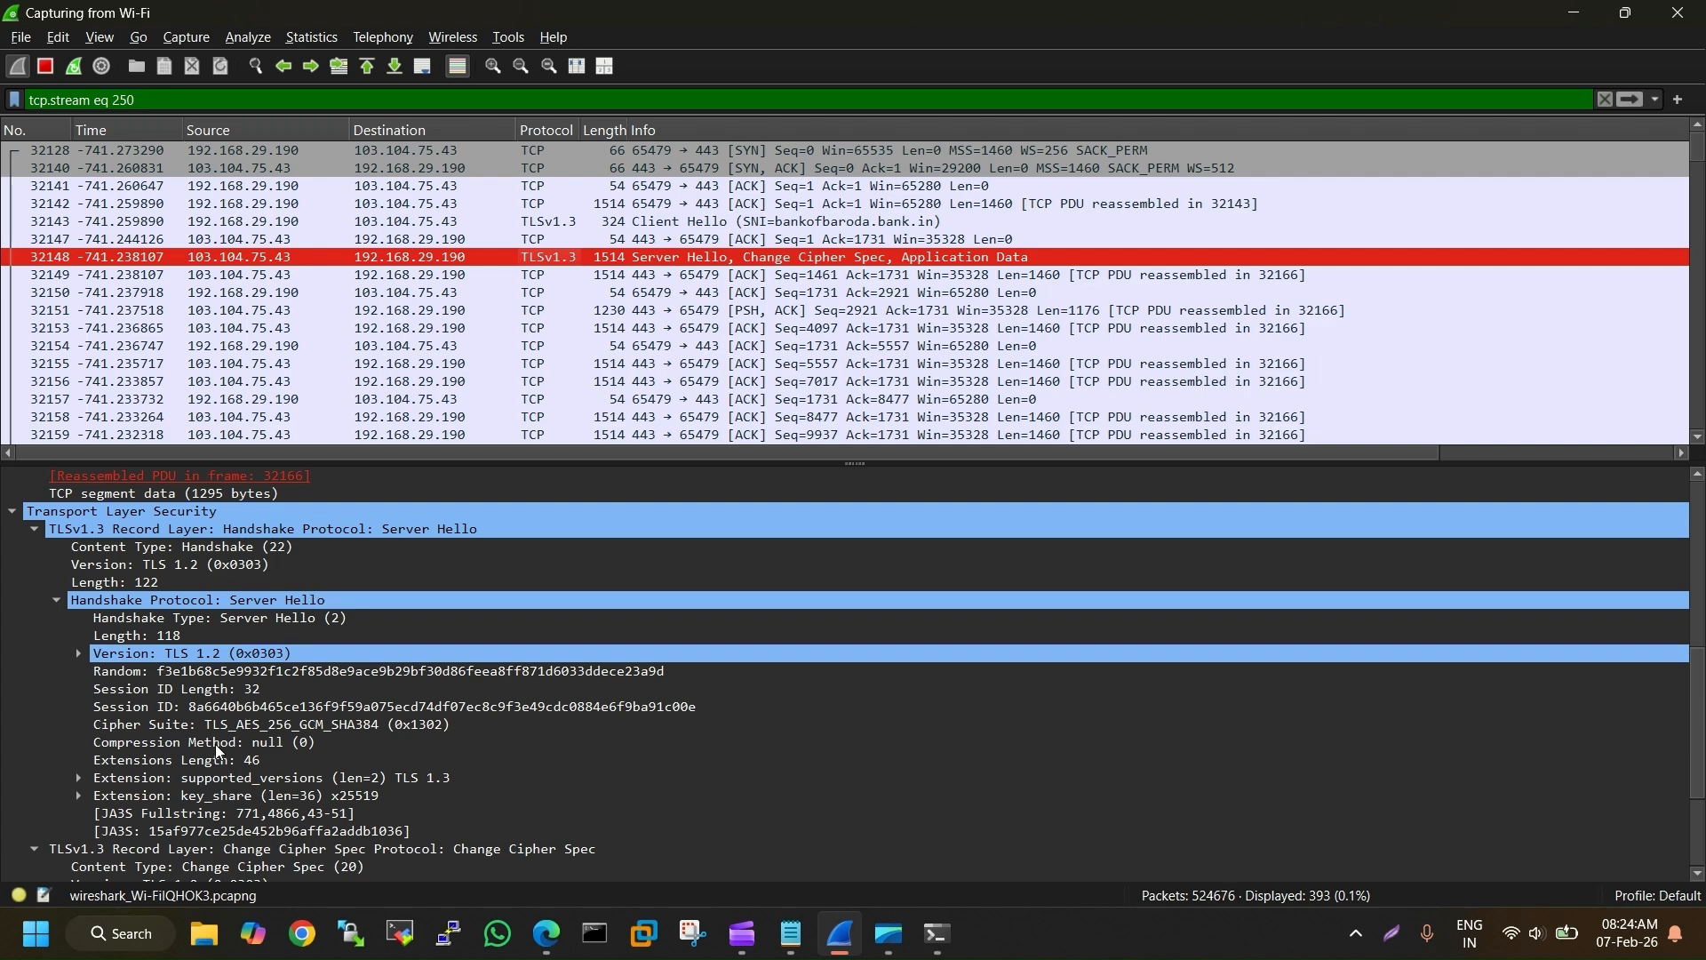
{"action": "scroll", "coordinate": [225, 724], "scroll_direction": "down", "scroll_amount": 3}
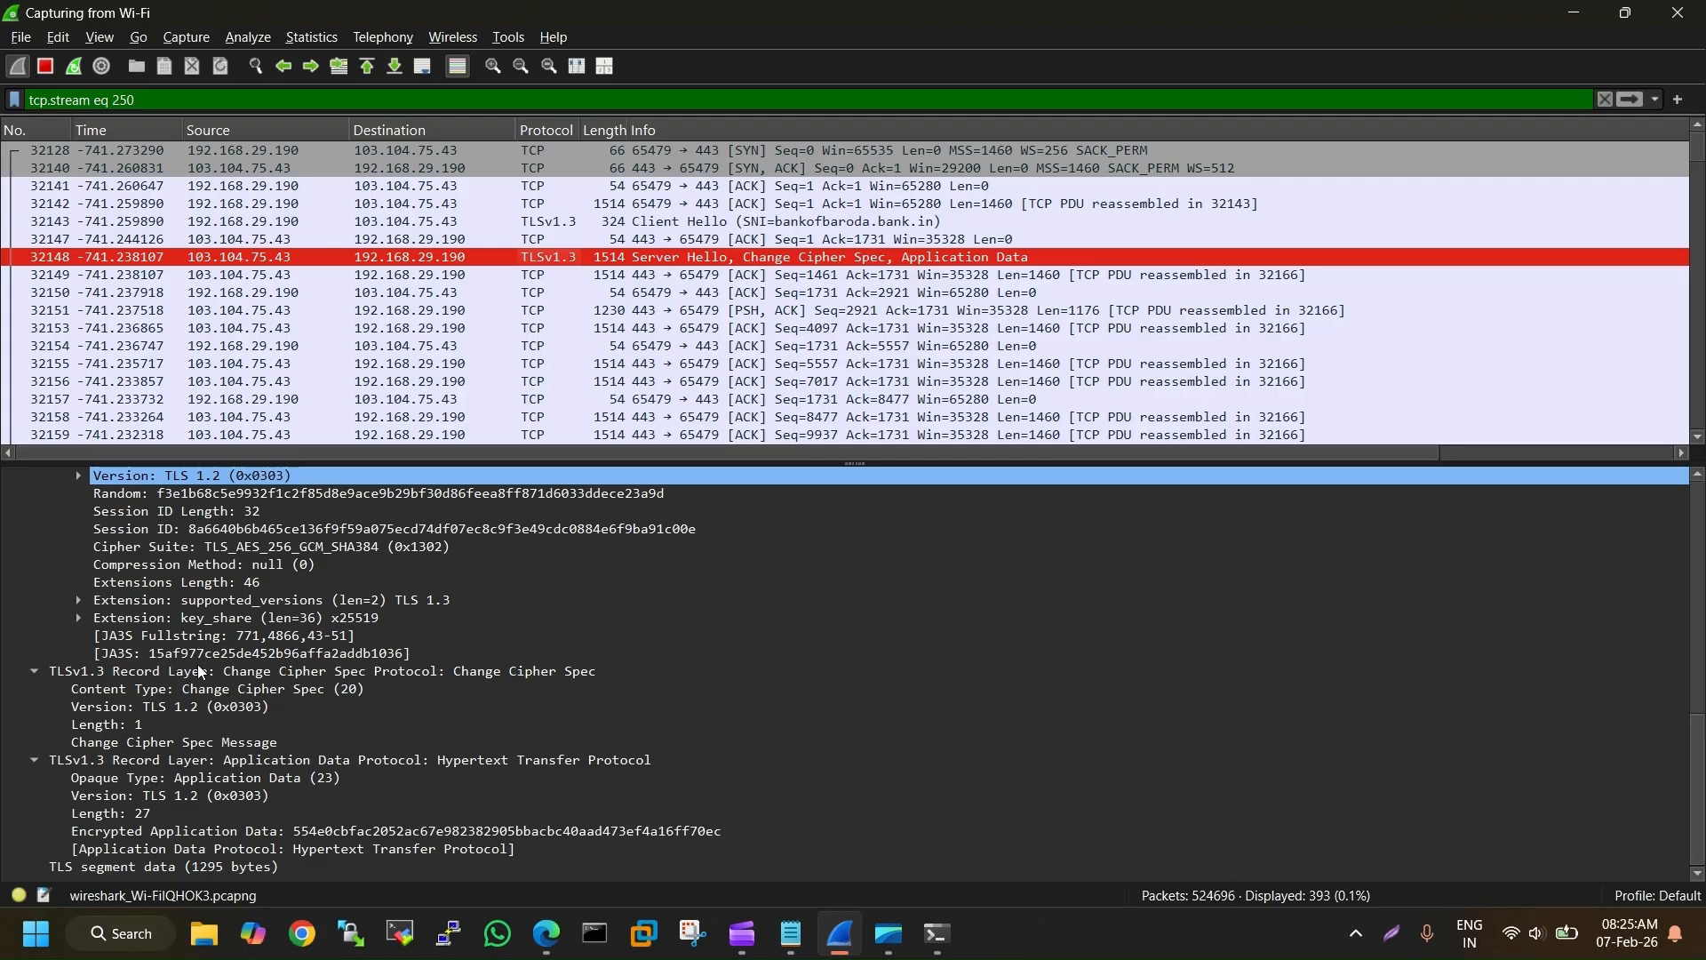
{"action": "left_click", "coordinate": [231, 548]}
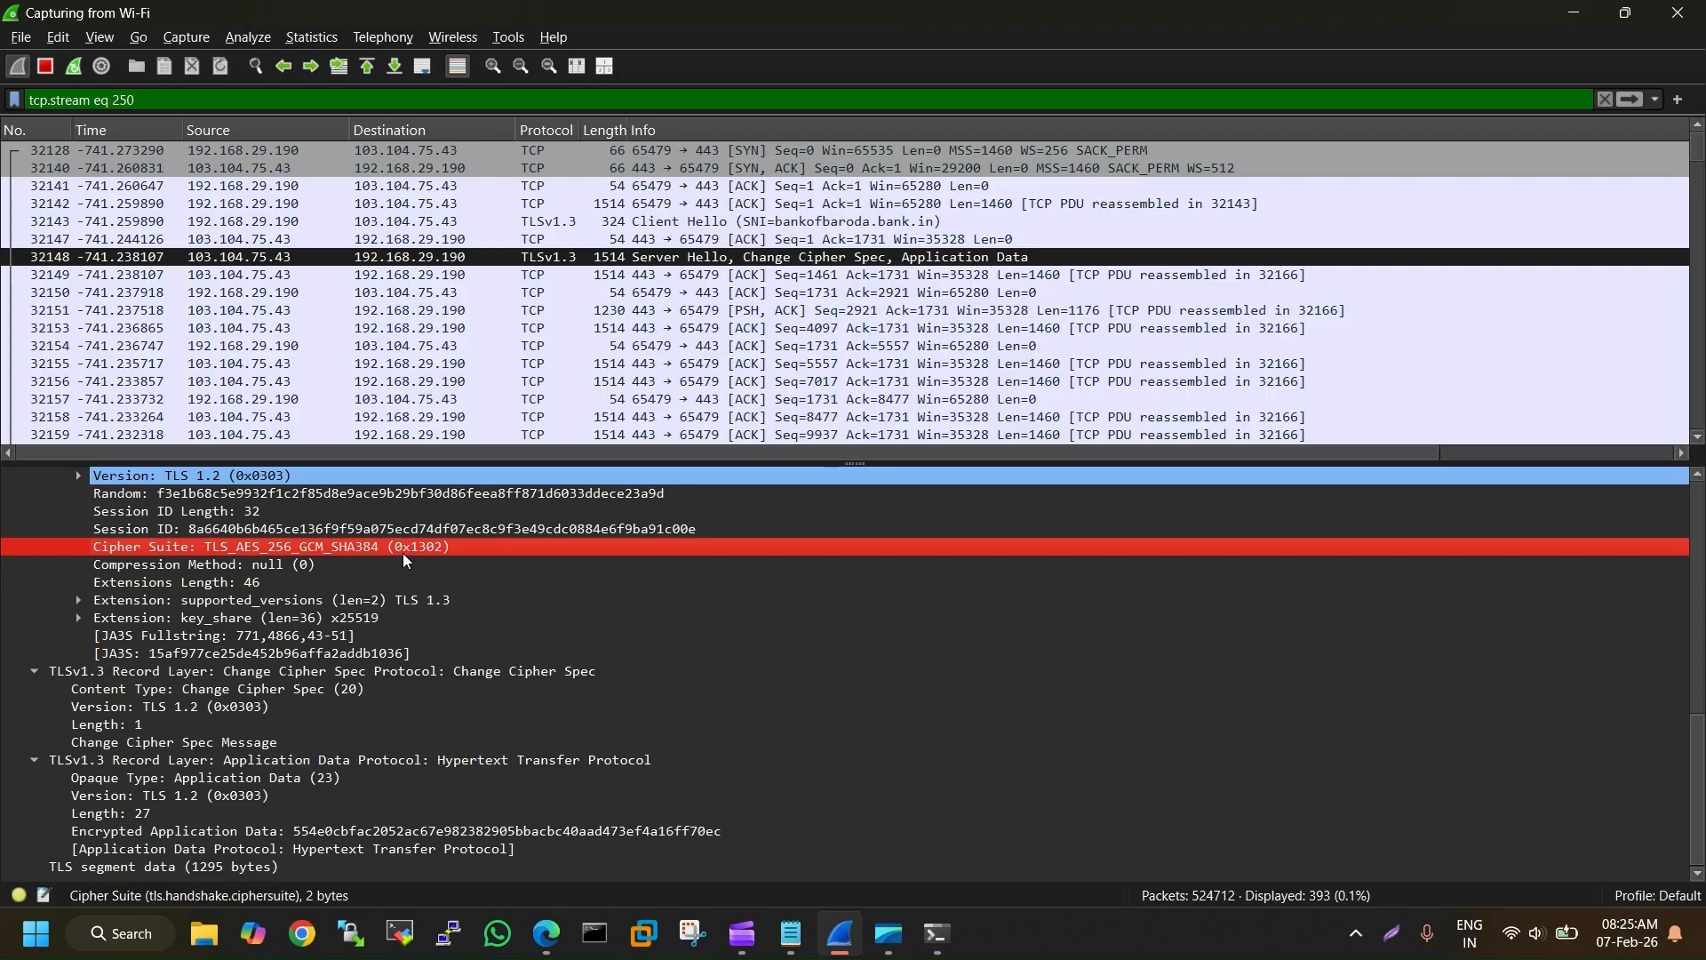
{"action": "left_click", "coordinate": [452, 221]}
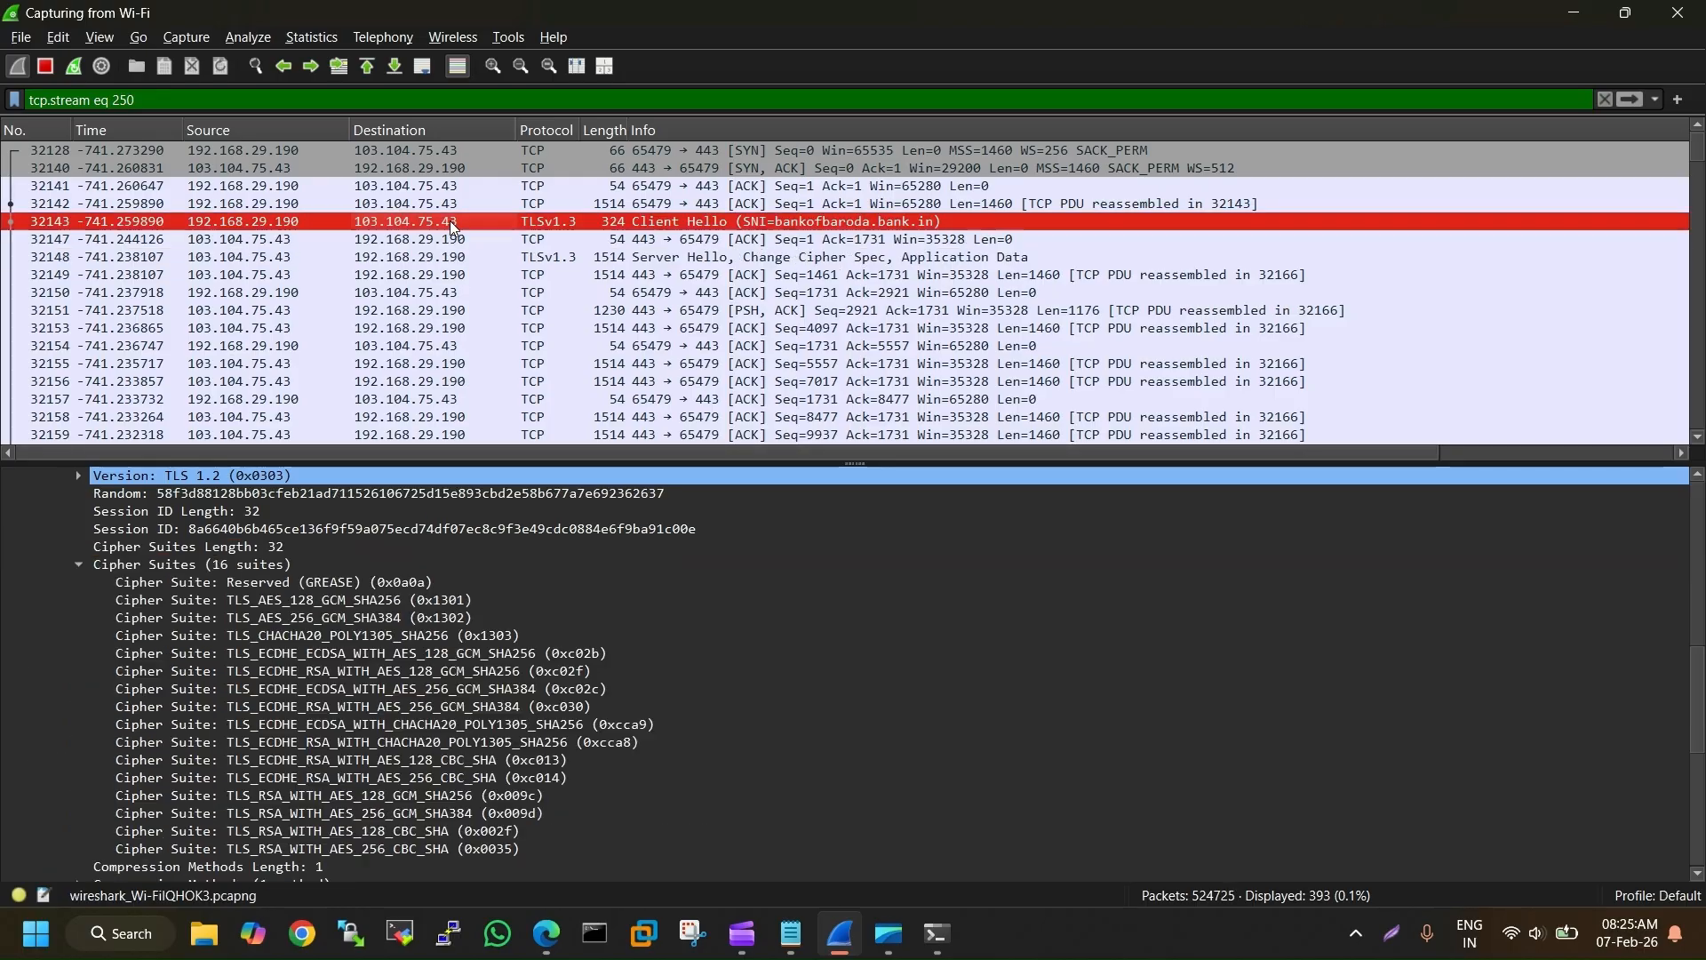
{"action": "left_click", "coordinate": [438, 620]}
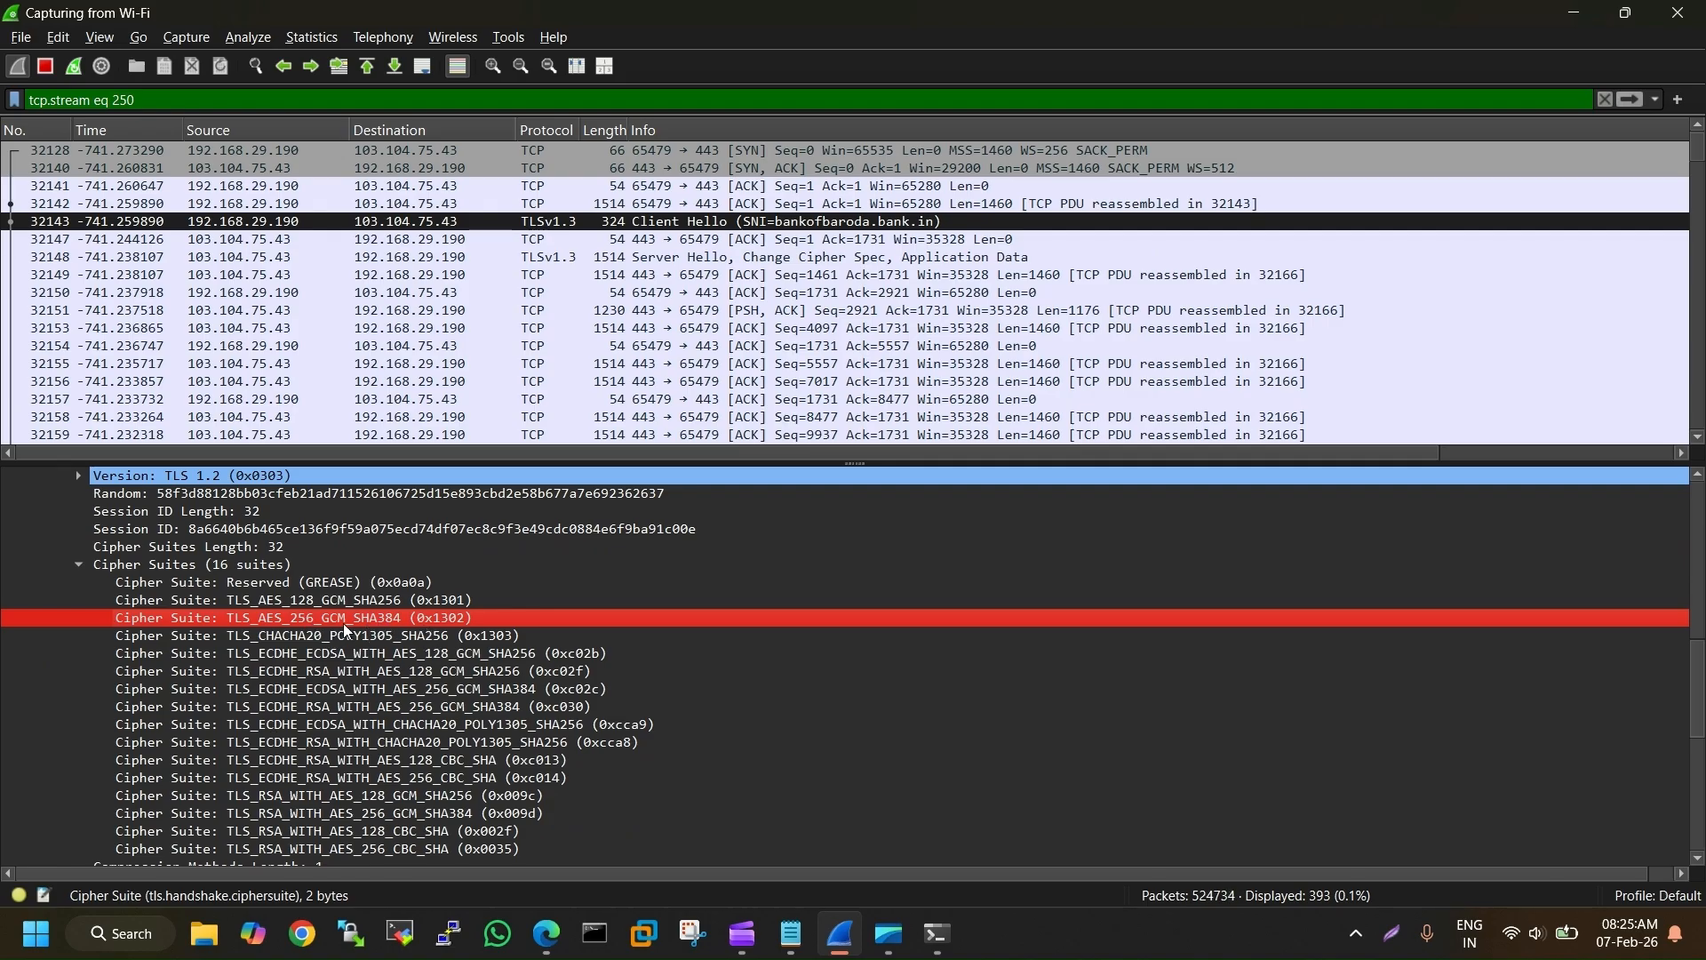
Compare the Server Hello's chosen cipher suite in packet 32148 with the cipher suites offered in Client Hello packet 32143
{"action": "left_click", "coordinate": [400, 258]}
{"action": "left_click", "coordinate": [301, 551]}
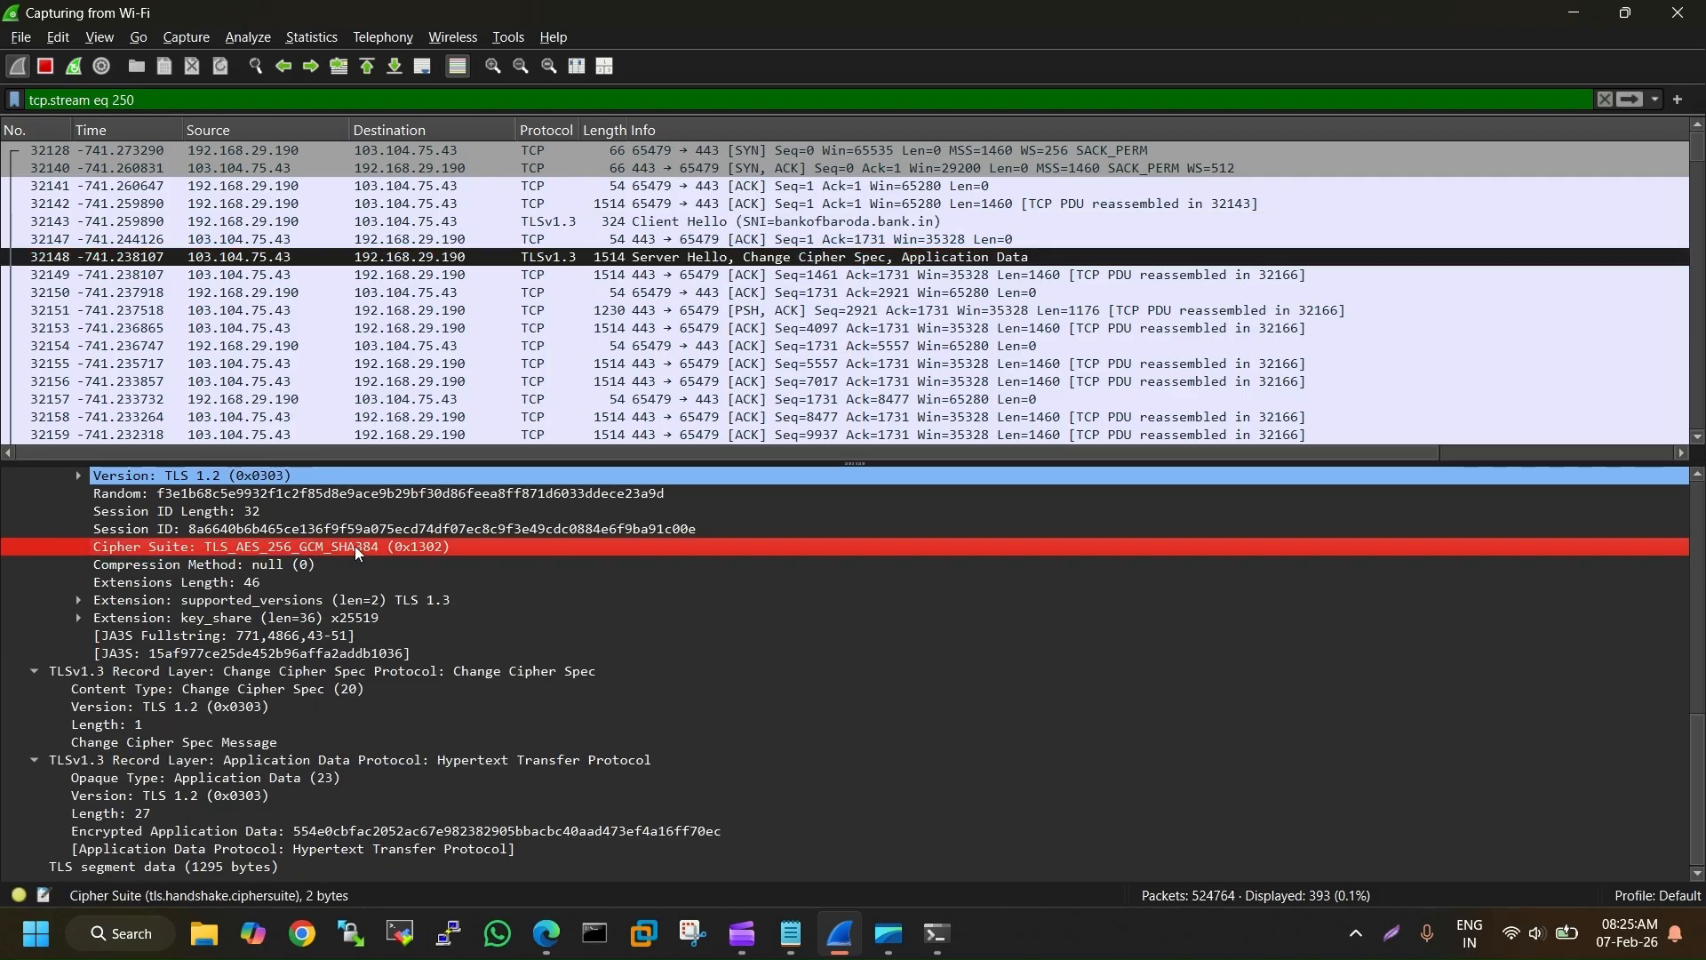
{"action": "left_click", "coordinate": [450, 211]}
{"action": "left_click", "coordinate": [451, 218]}
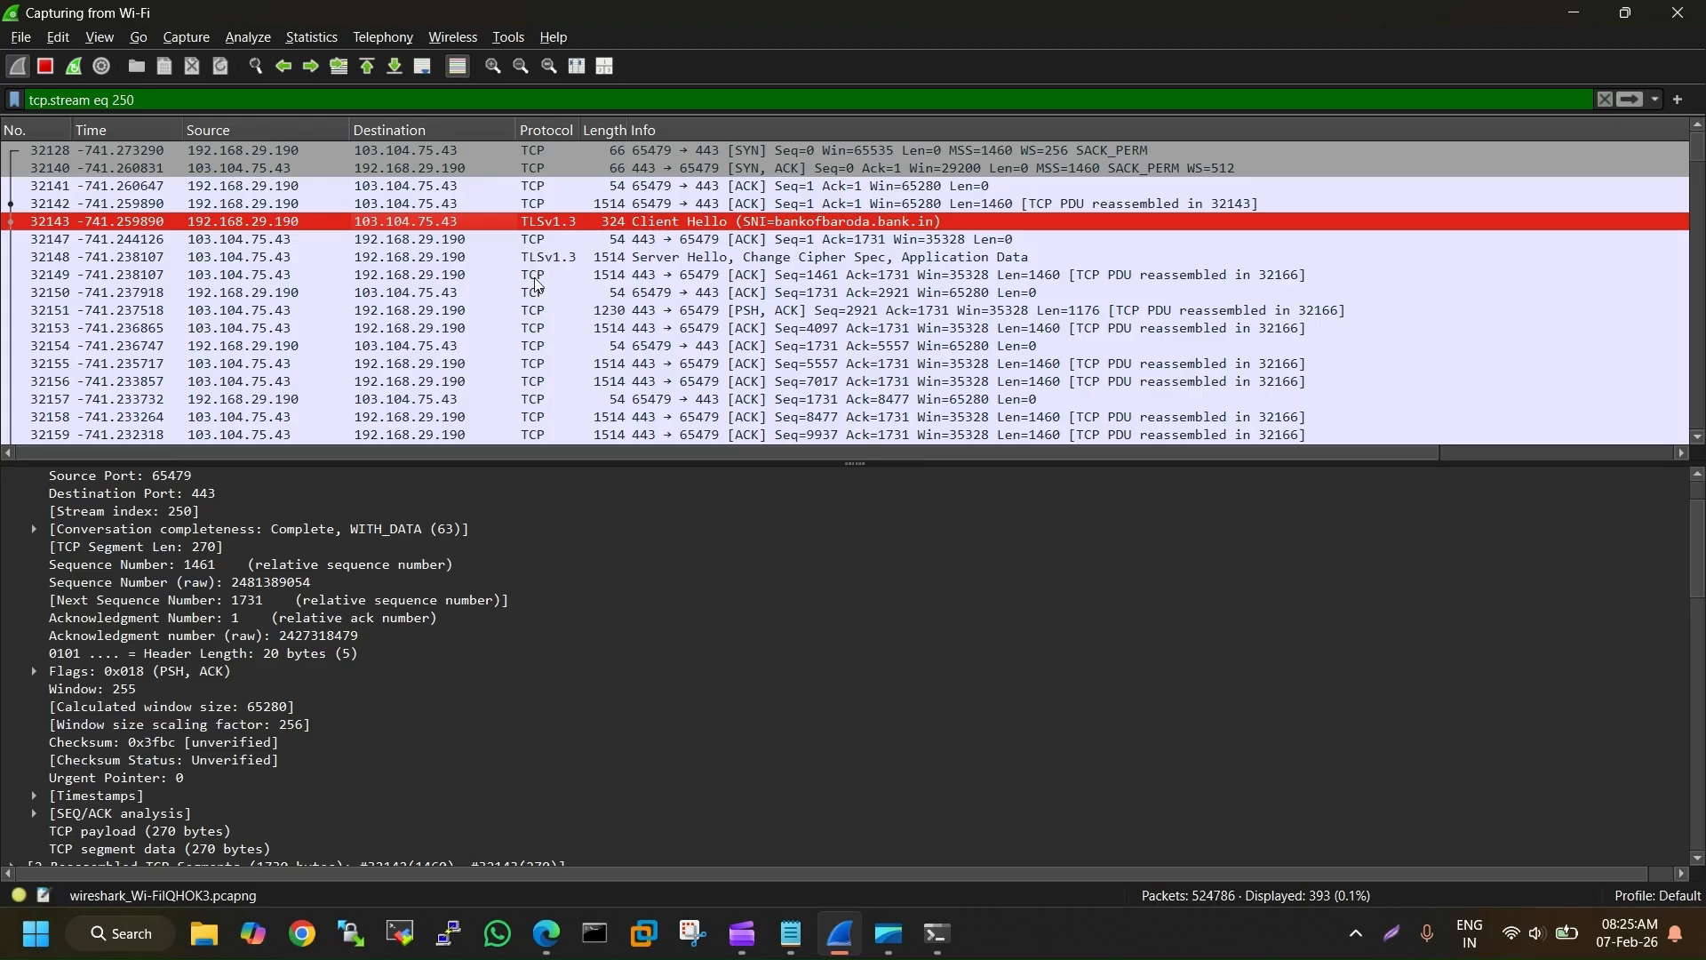
{"action": "scroll", "coordinate": [395, 620], "scroll_direction": "down", "scroll_amount": 3}
{"action": "scroll", "coordinate": [396, 623], "scroll_direction": "up", "scroll_amount": 3}
{"action": "scroll", "coordinate": [387, 676], "scroll_direction": "down", "scroll_amount": 10}
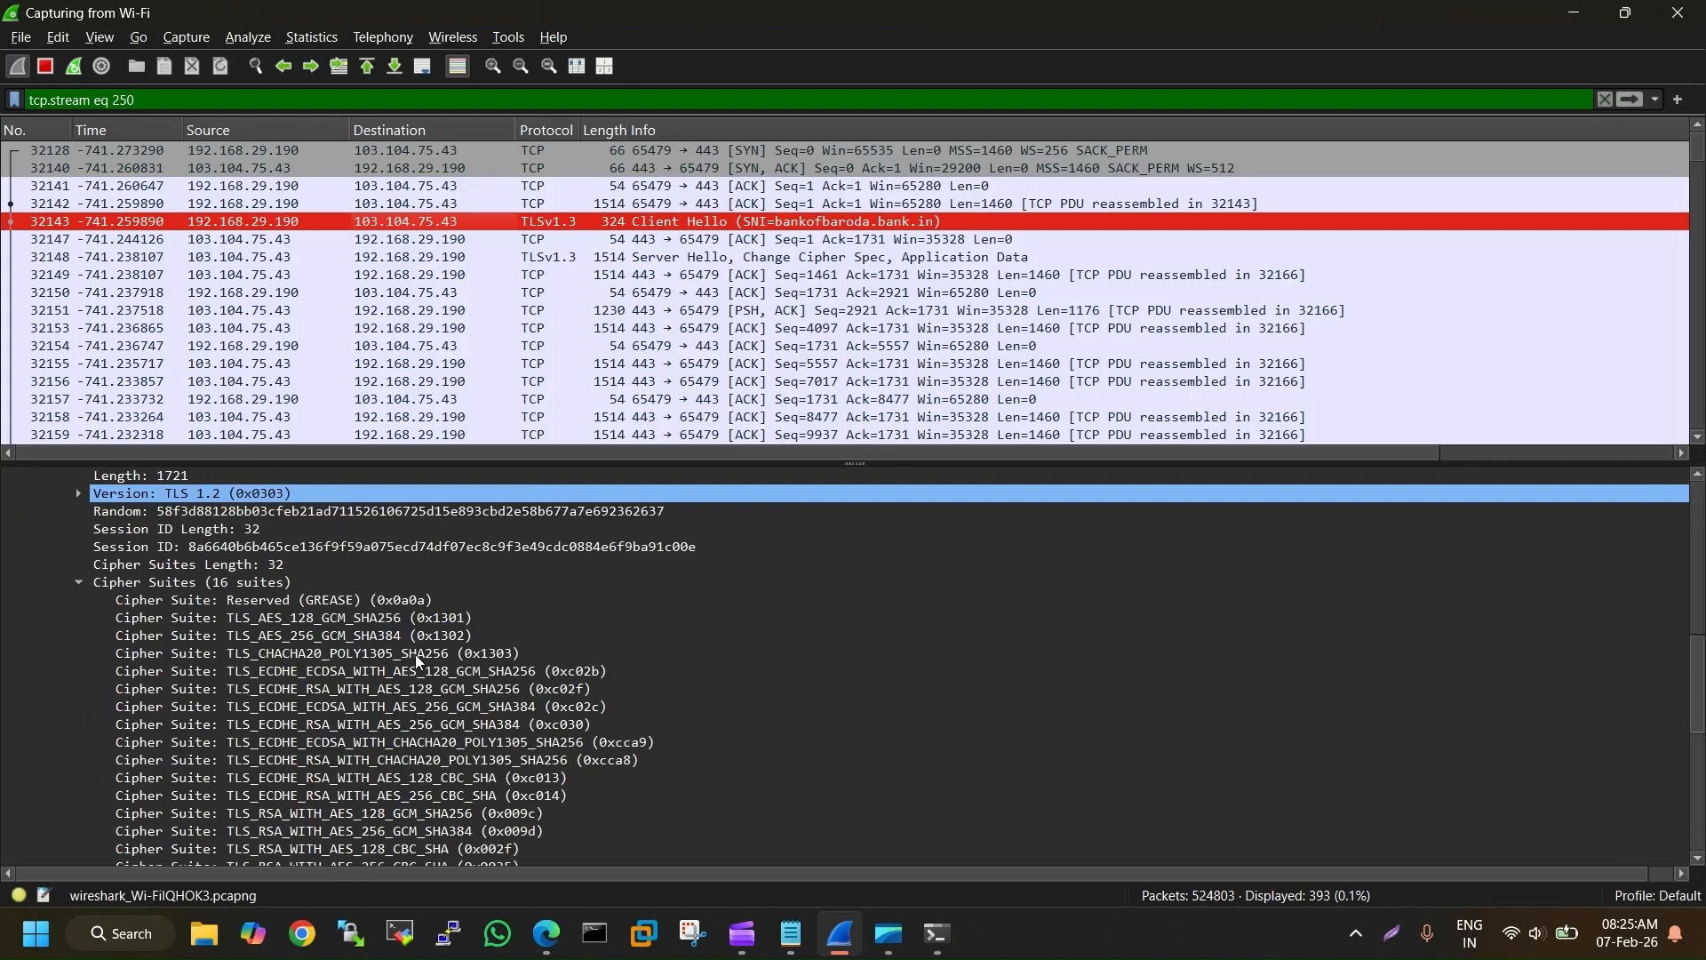
{"action": "left_click", "coordinate": [416, 656]}
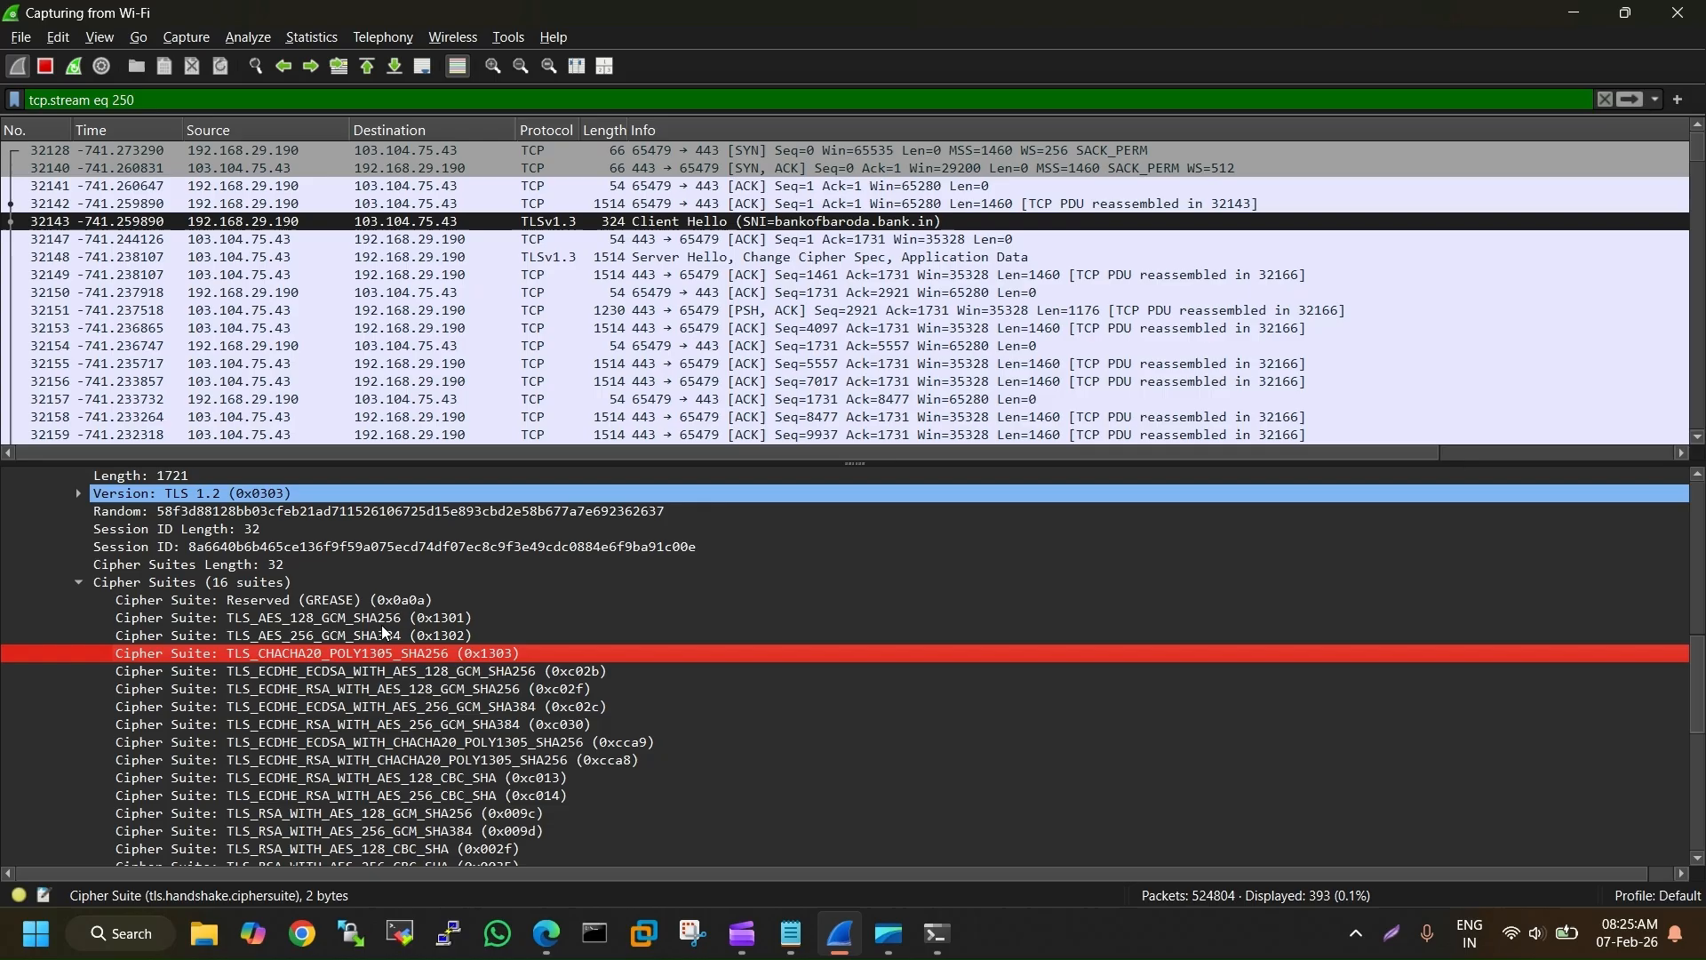
Highlight the cipher suite in Server Hello packet 32148 again, and inspect the TCP details of packets 32149 and 32151
{"action": "left_click", "coordinate": [541, 258]}
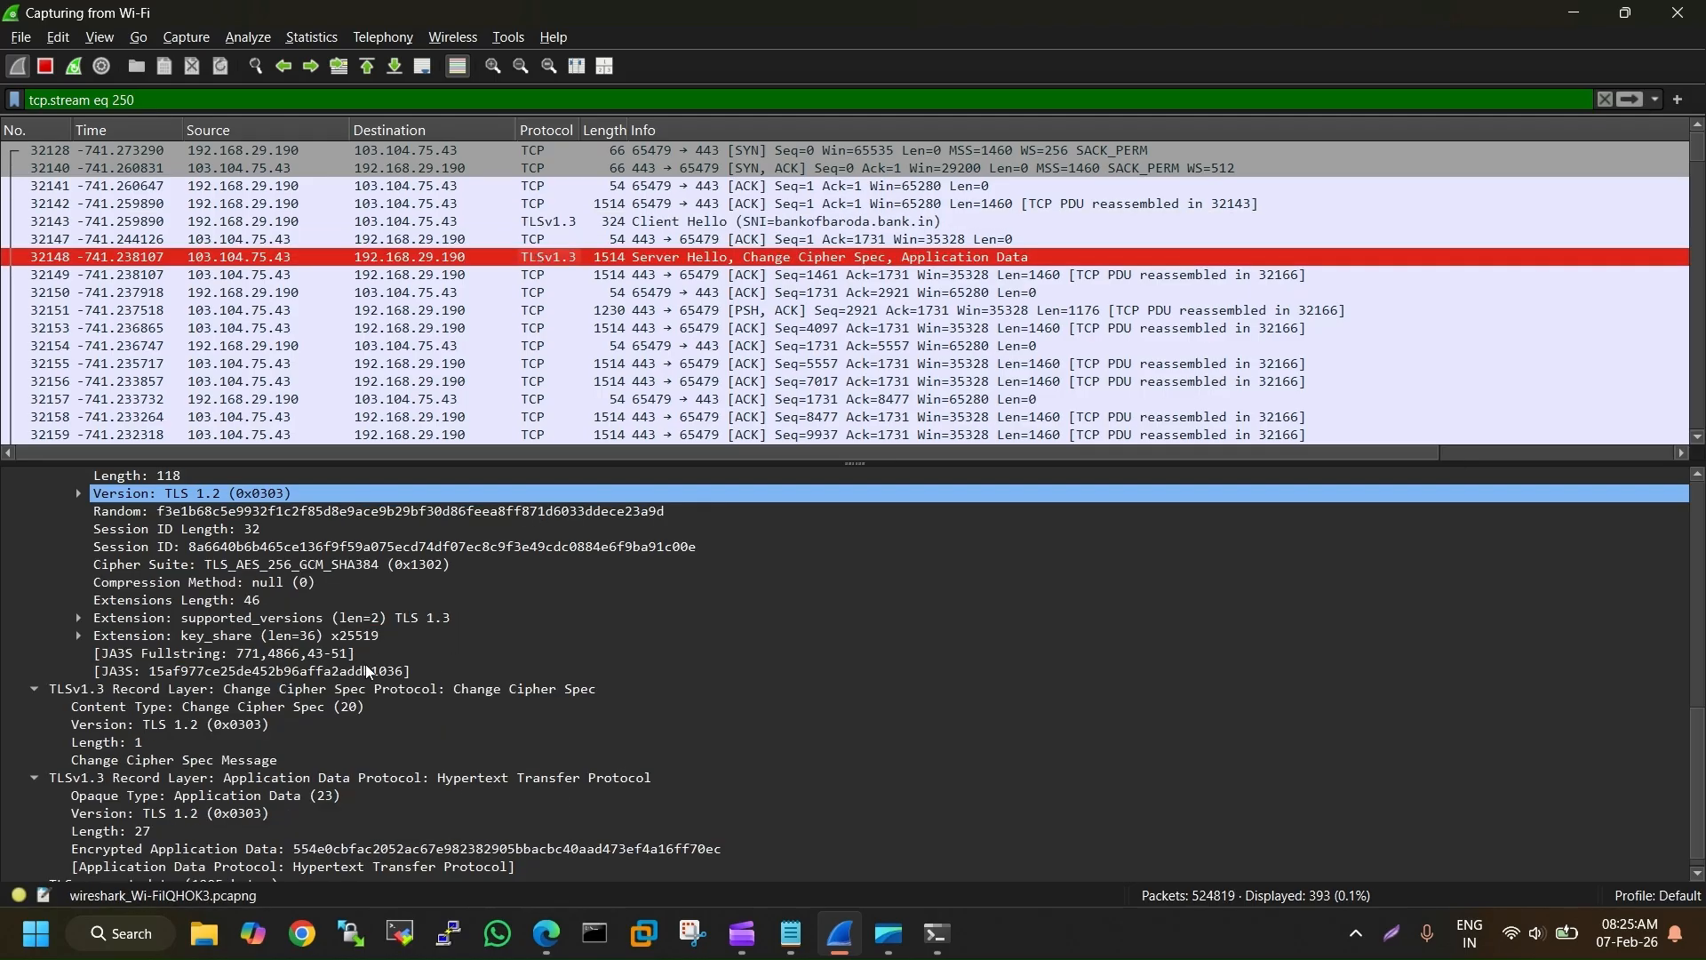
{"action": "left_click", "coordinate": [349, 567]}
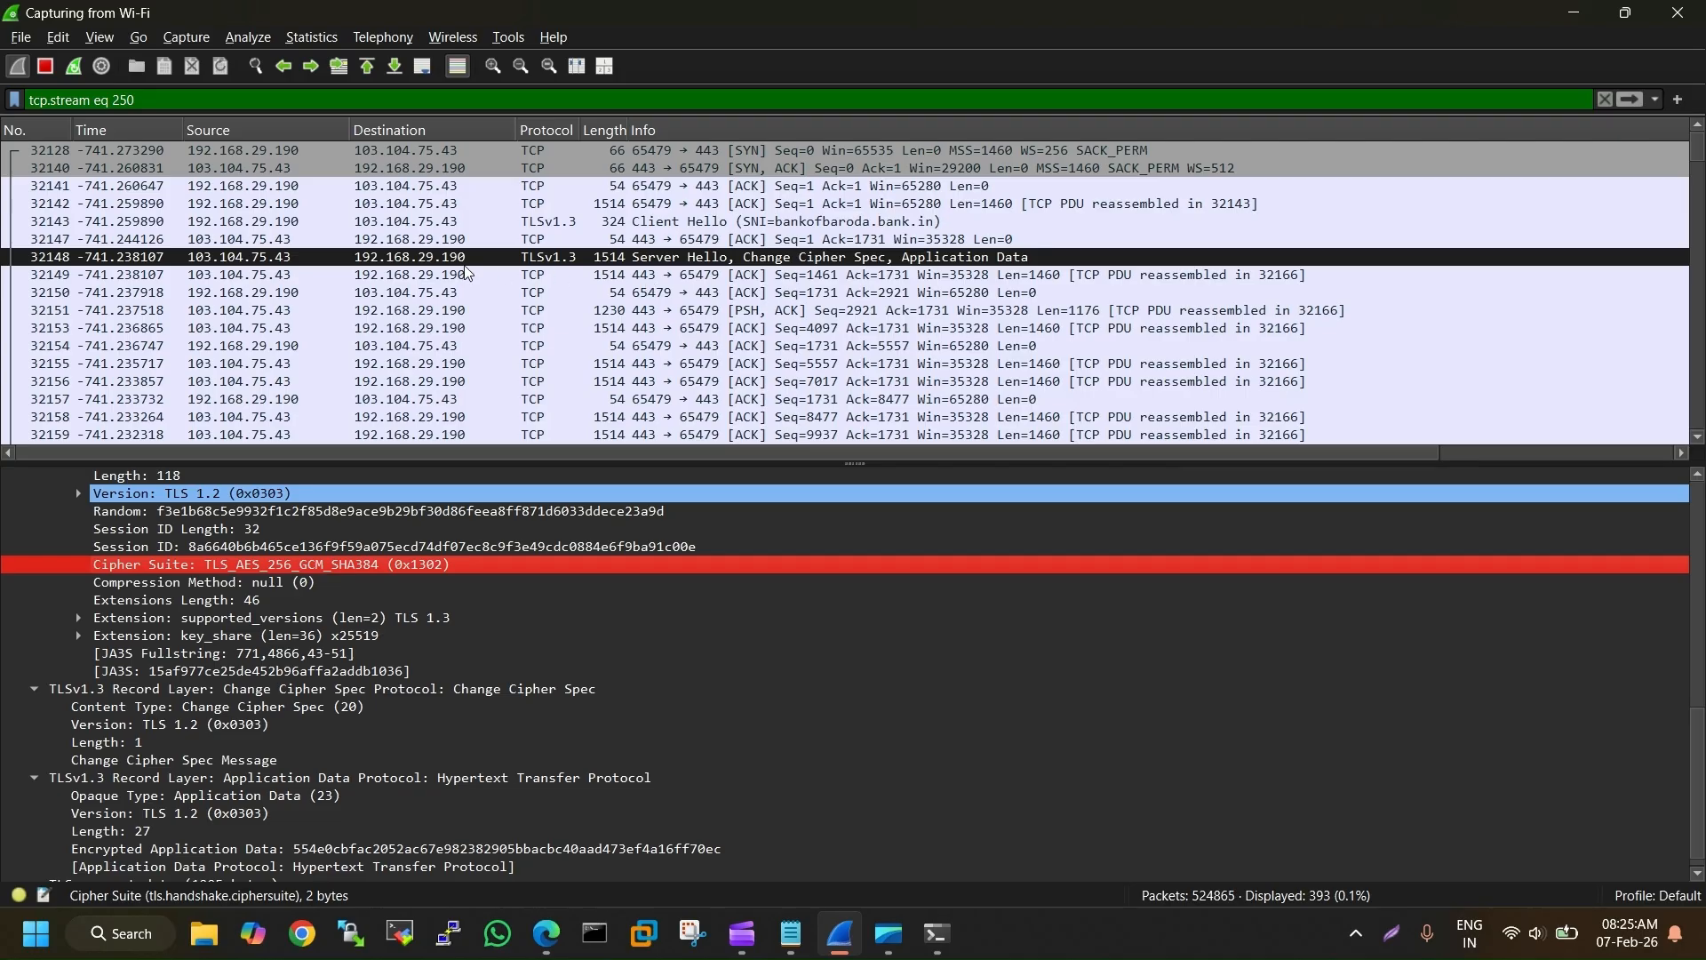
{"action": "left_click", "coordinate": [373, 276]}
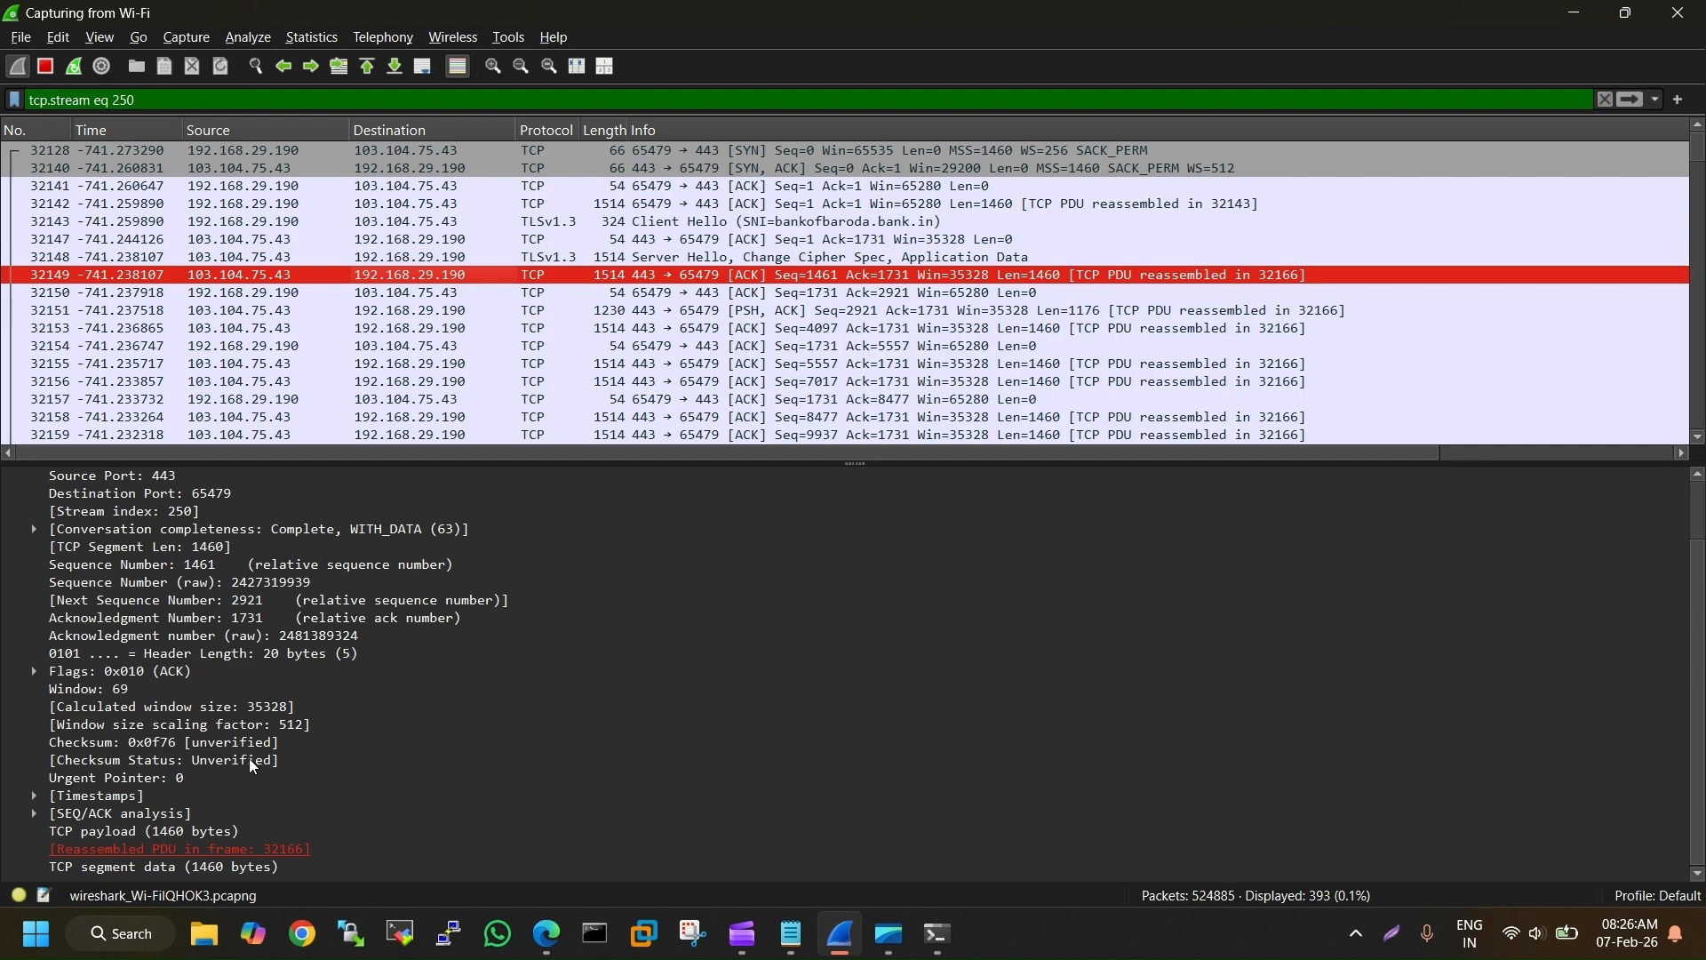
{"action": "left_click", "coordinate": [380, 257]}
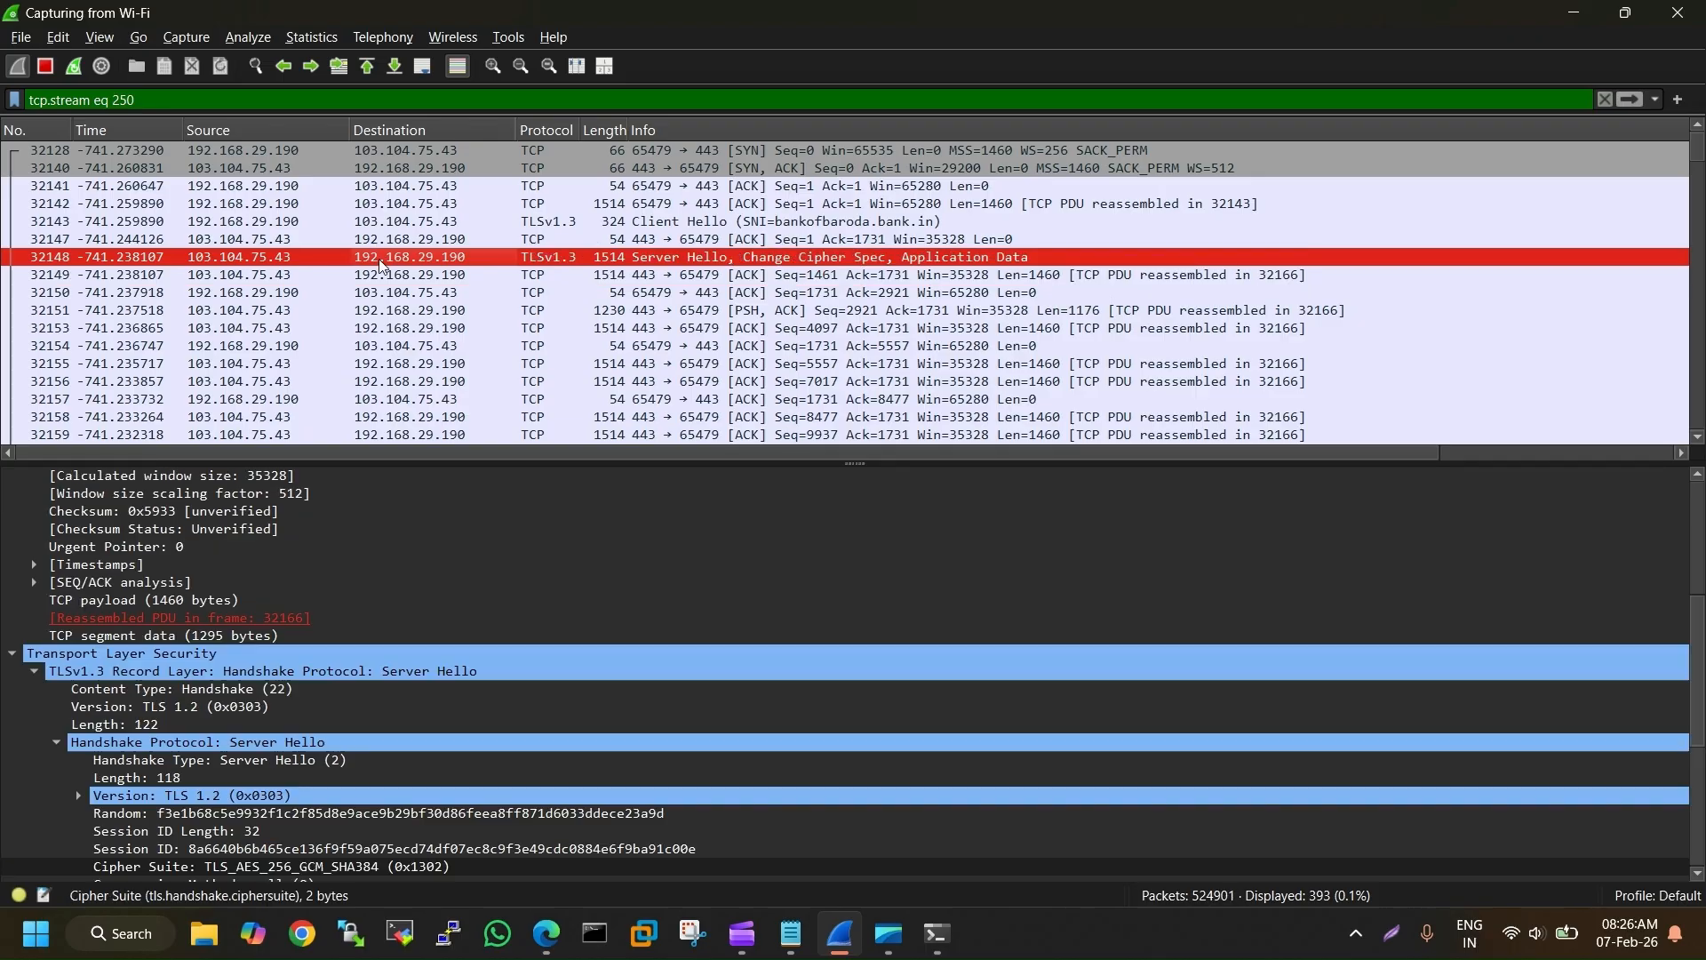
{"action": "left_click", "coordinate": [250, 277]}
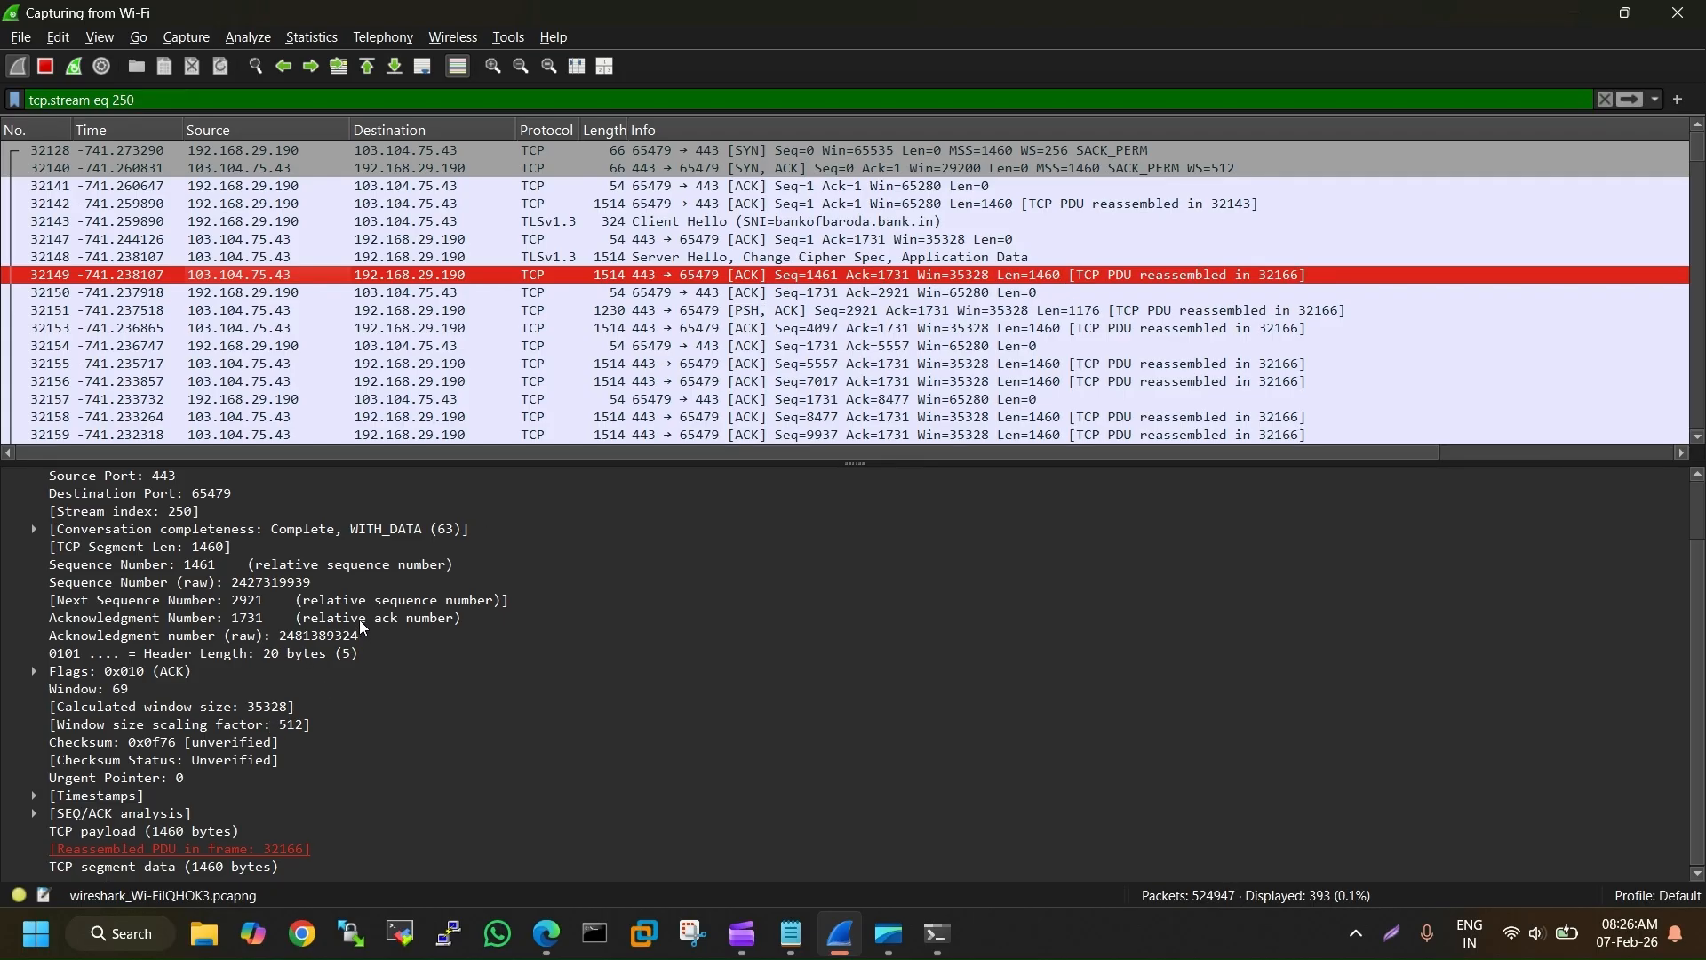
{"action": "left_click", "coordinate": [694, 313]}
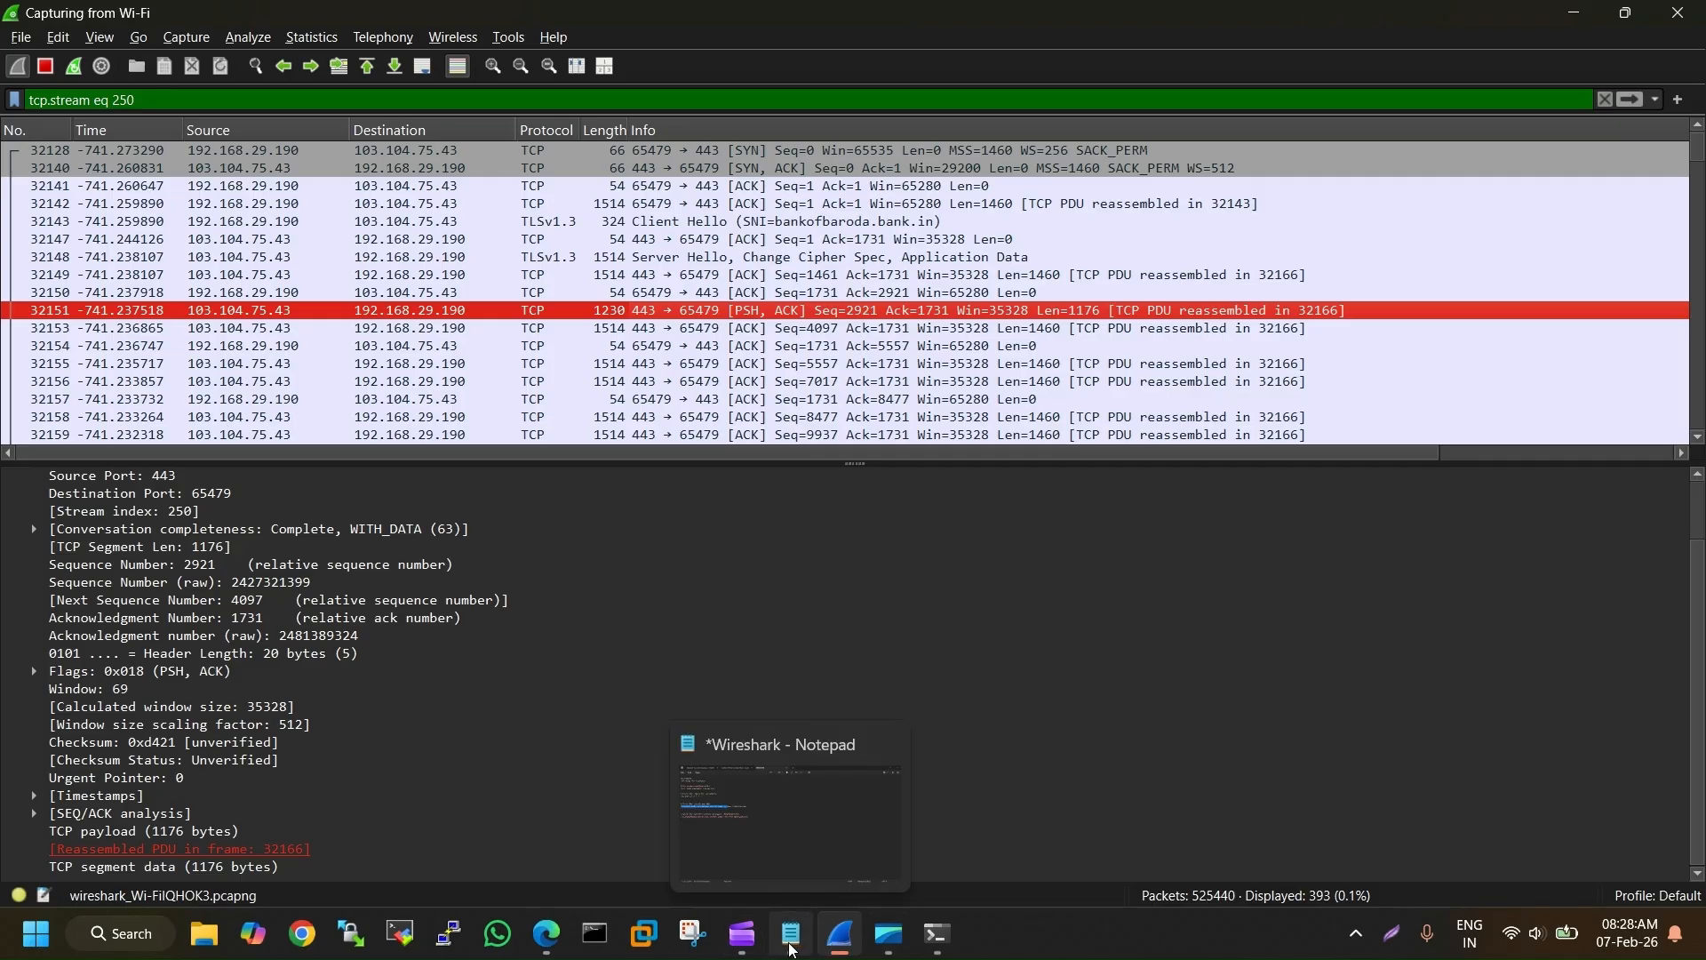
Copy the filter text "tls.handshake.extensions_server_name contains" from the Wireshark notes in Notepad and return to Wireshark
{"action": "left_click", "coordinate": [791, 933]}
{"action": "left_click", "coordinate": [333, 465]}
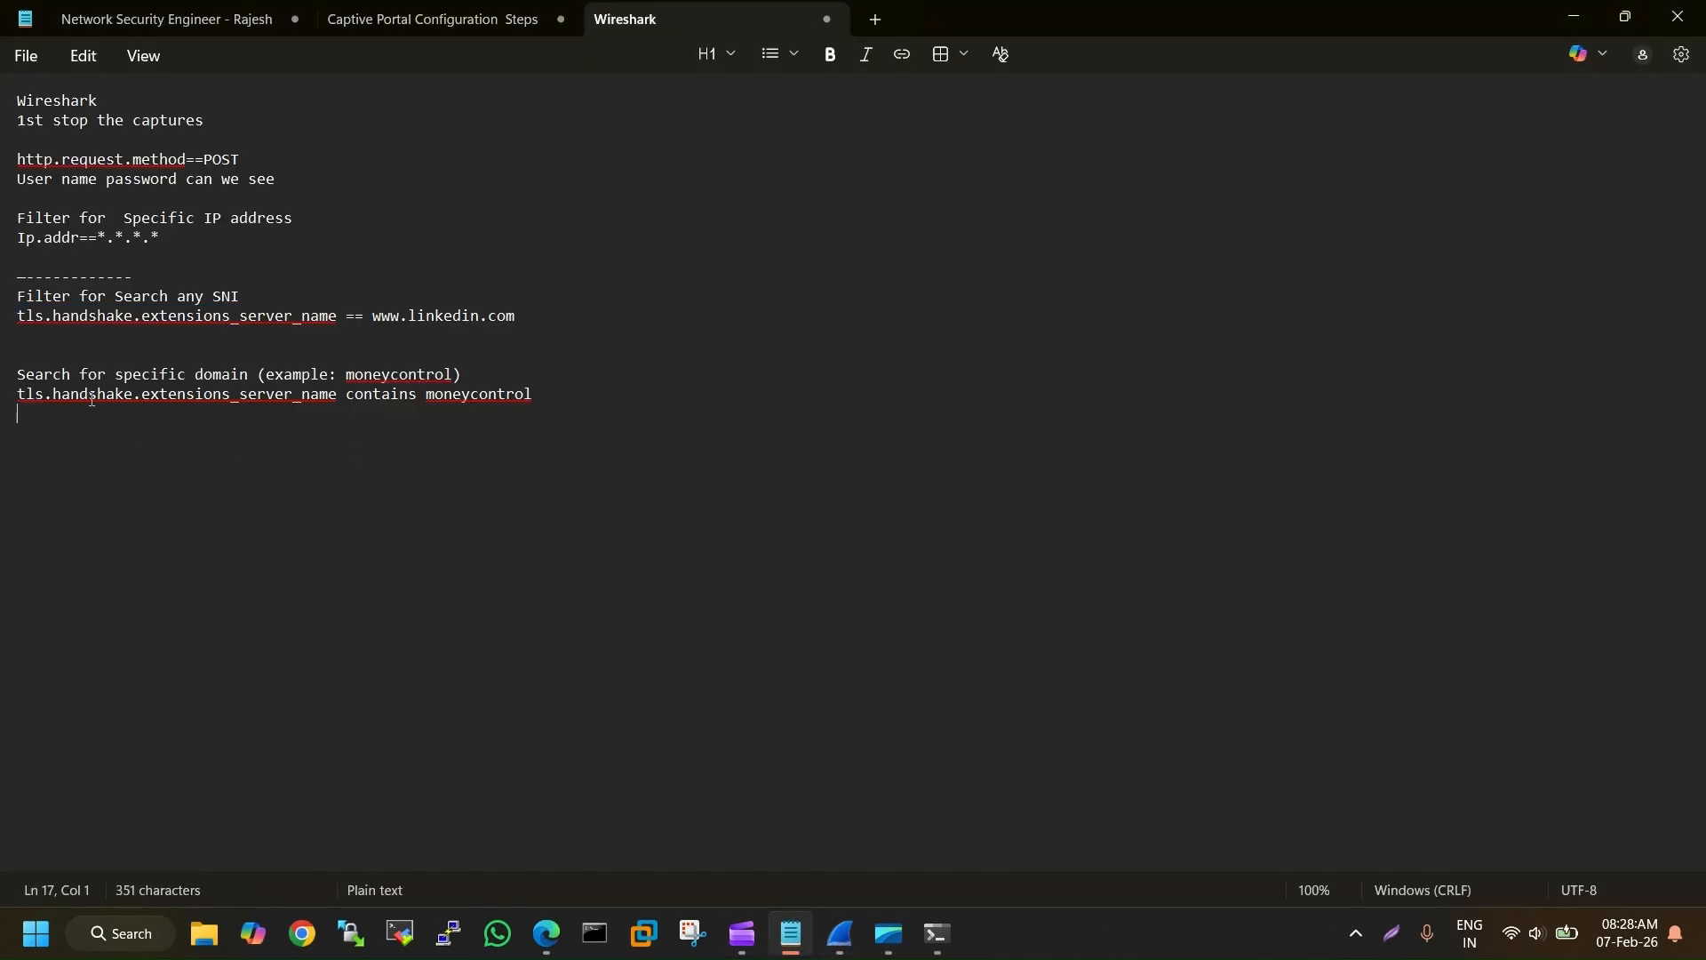
{"action": "left_click_drag", "start_coordinate": [15, 393], "coordinate": [420, 398]}
{"action": "key", "text": "ctrl+c"}
{"action": "key", "text": "alt+Tab"}
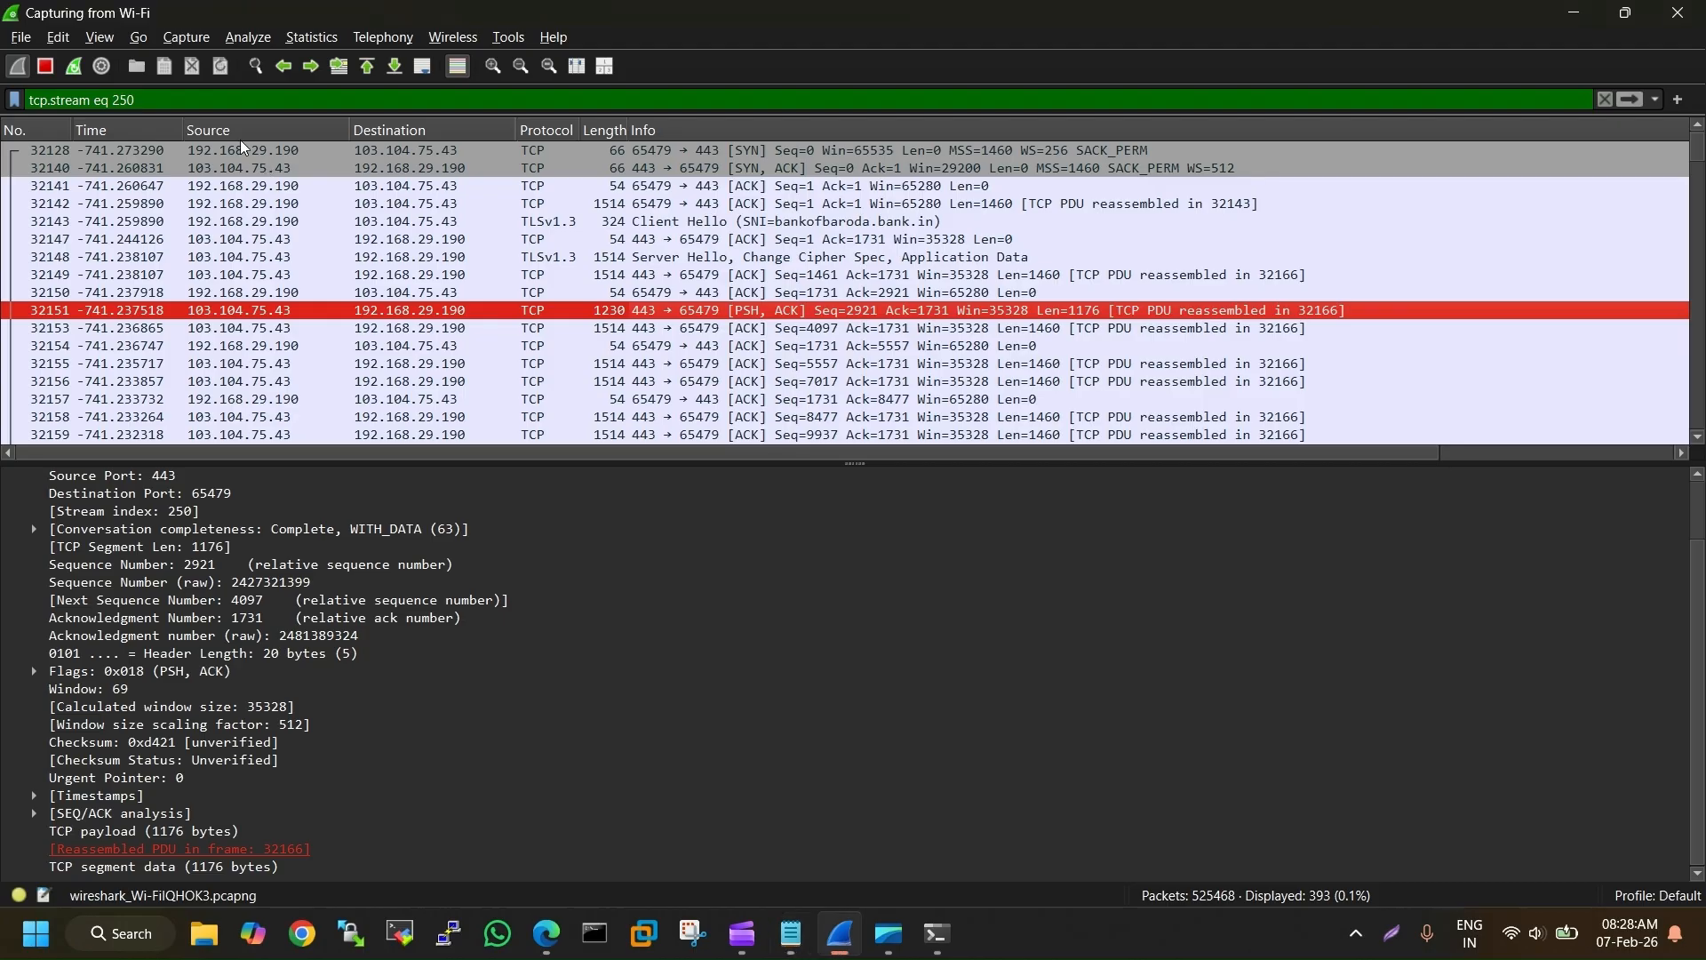
Stop the Wi-Fi capture and apply the display filter "tls.handshake.extensions_server_name contains bank"
{"action": "left_click", "coordinate": [45, 66]}
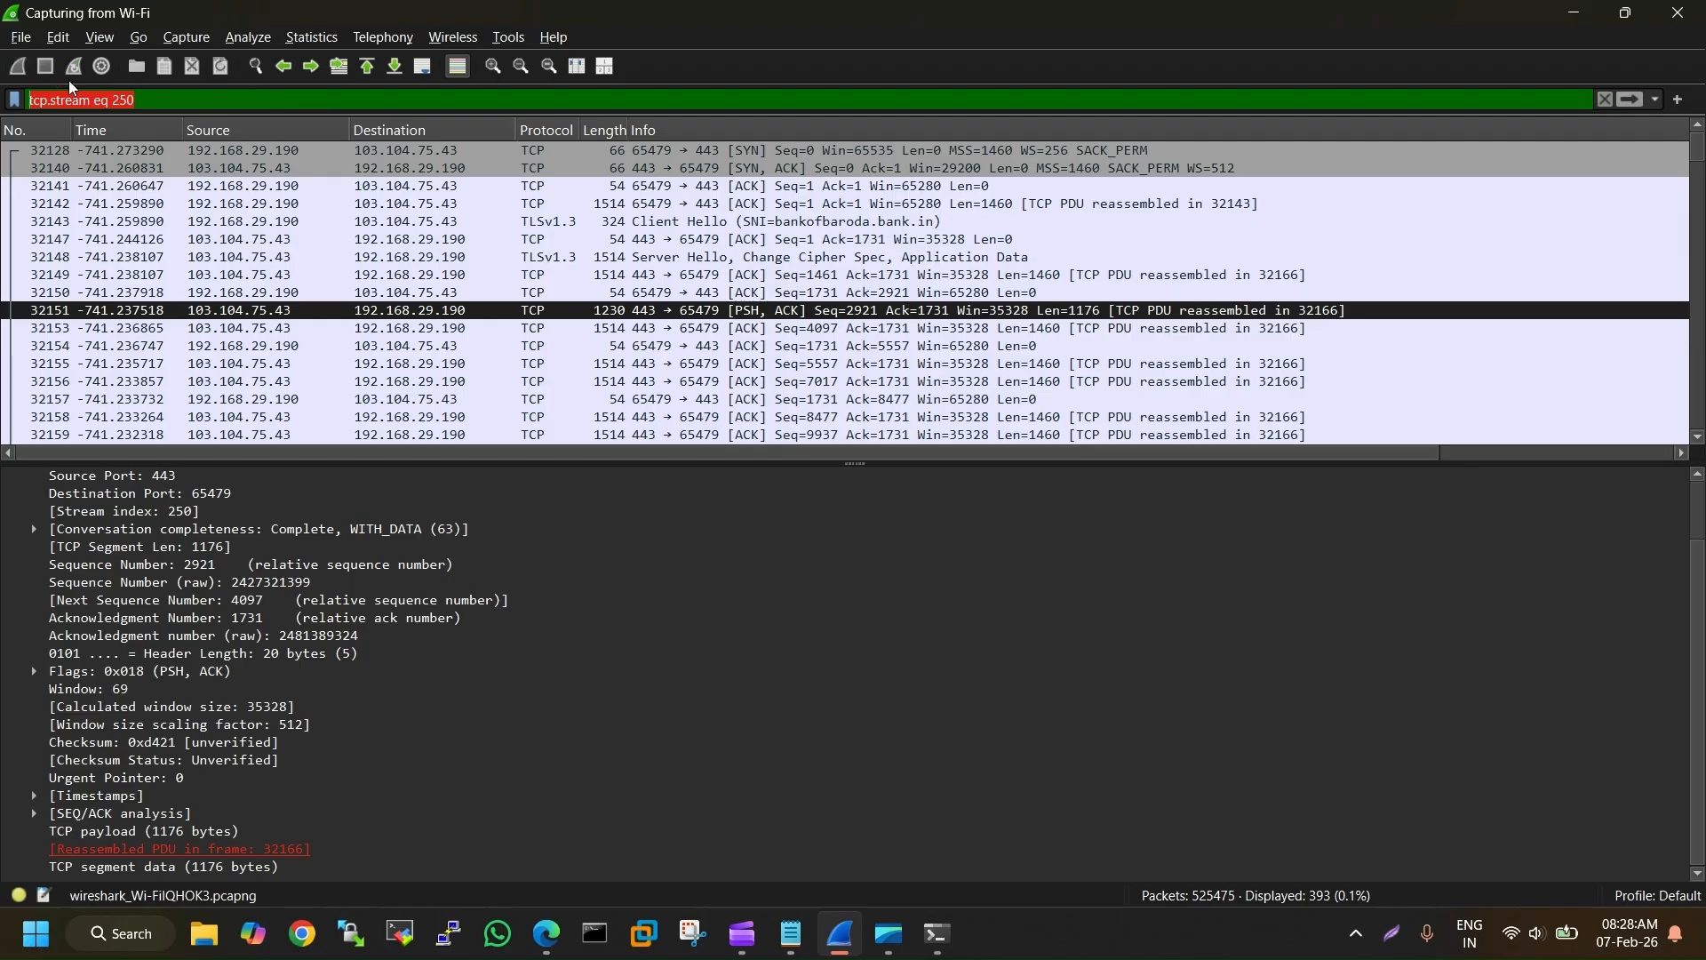
{"action": "key", "text": "ctrl+v"}
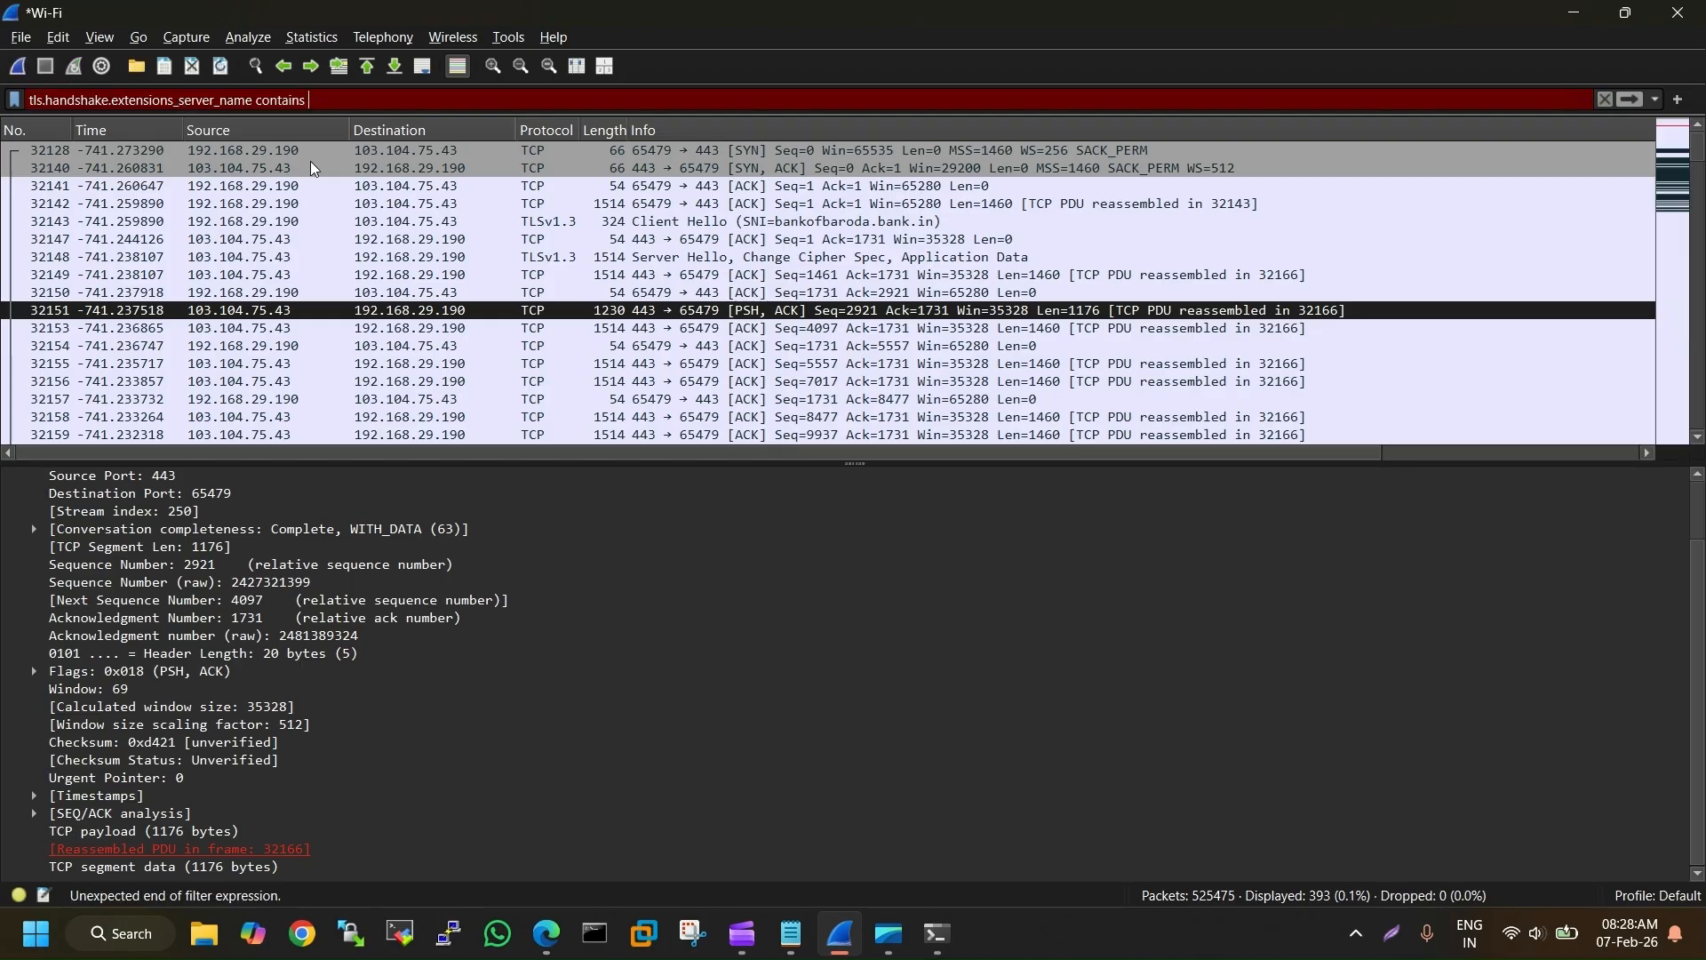
{"action": "type", "text": "www."}
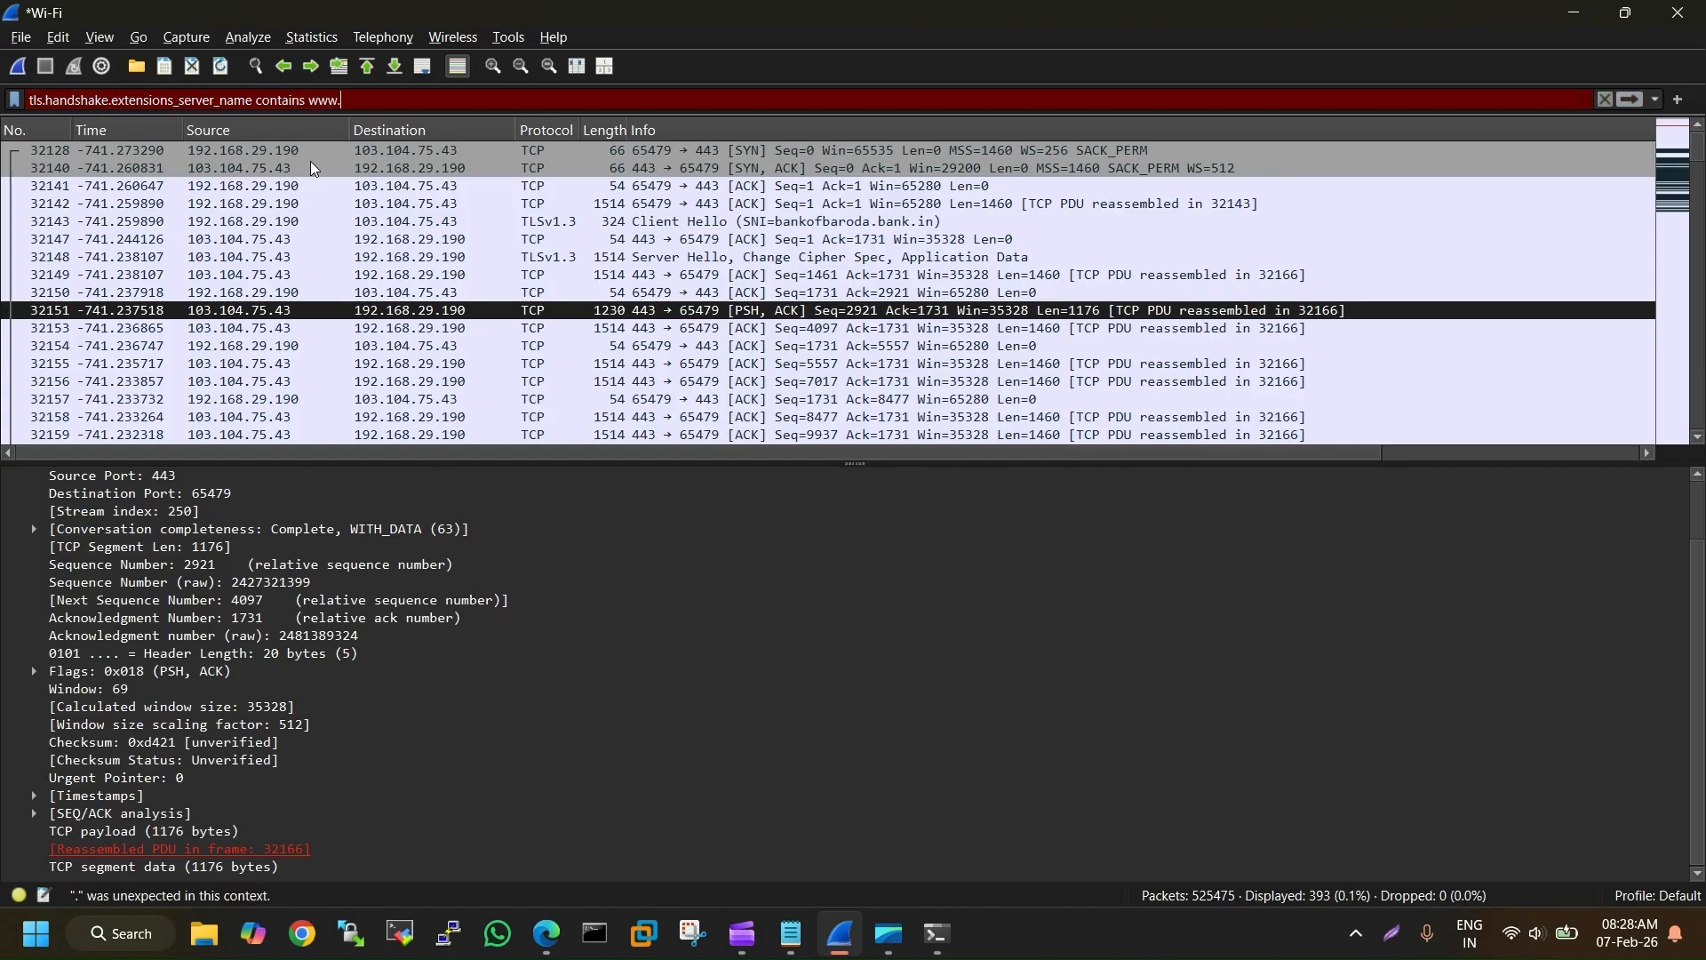
{"action": "key", "text": "BackSpace"}
{"action": "key", "text": "BackSpace"}
{"action": "key", "text": "BackSpace"}
{"action": "key", "text": "BackSpace"}
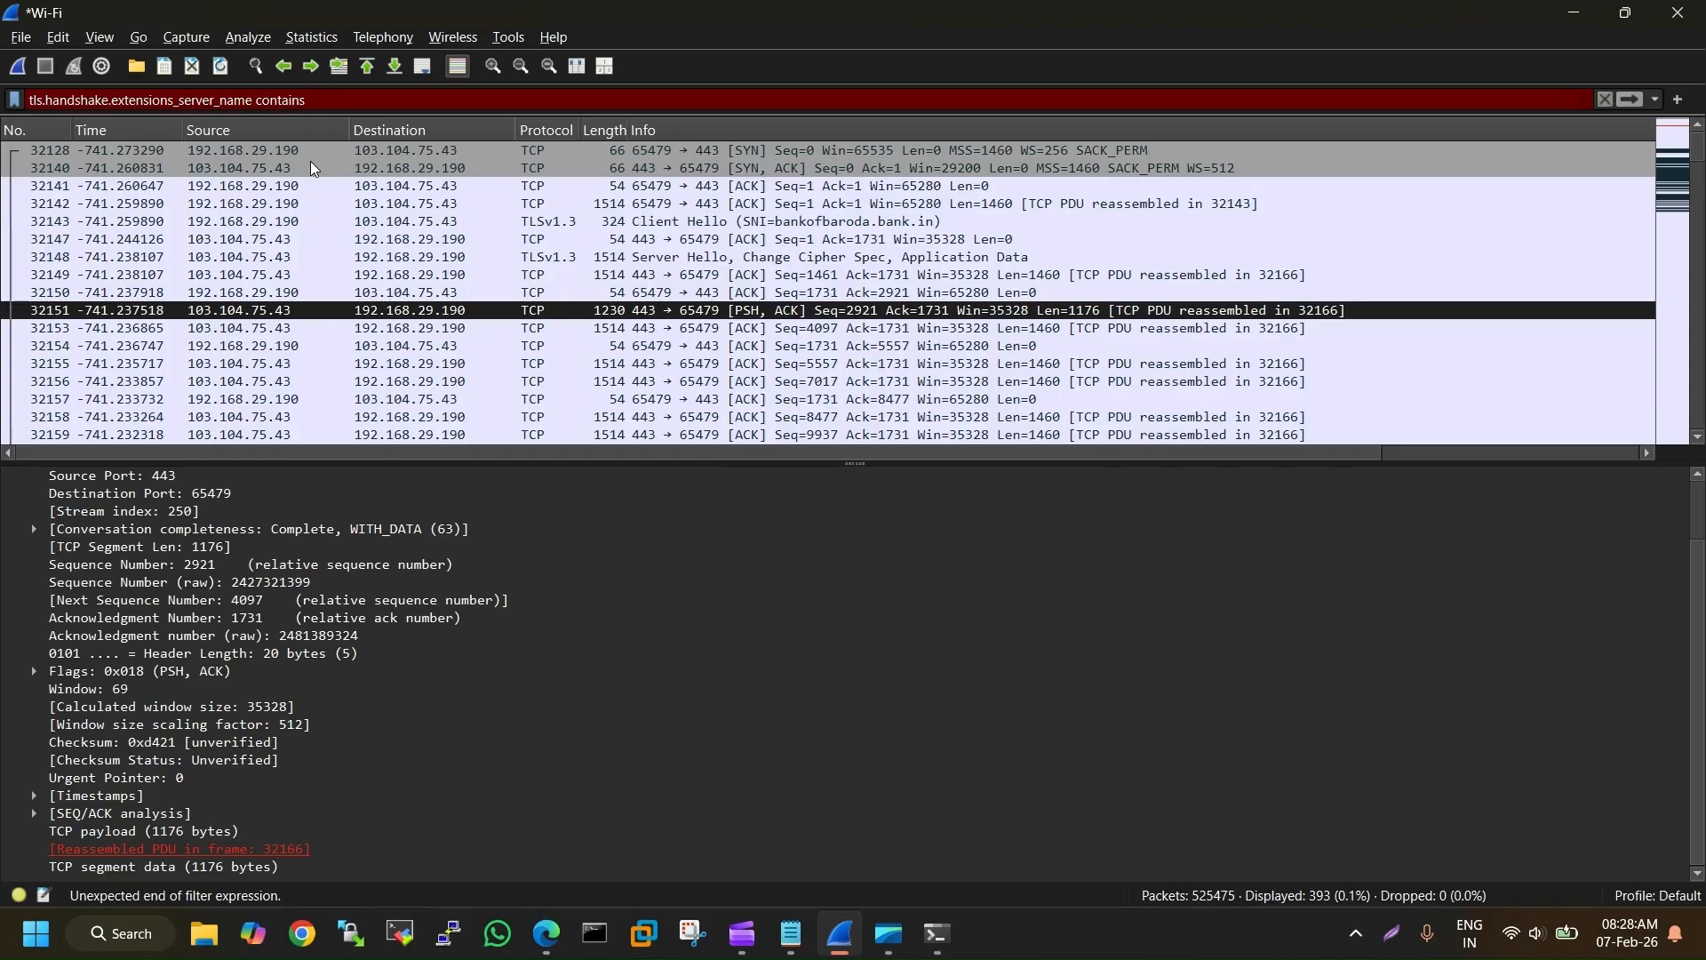
{"action": "type", "text": "bank"}
{"action": "key", "text": "Return"}
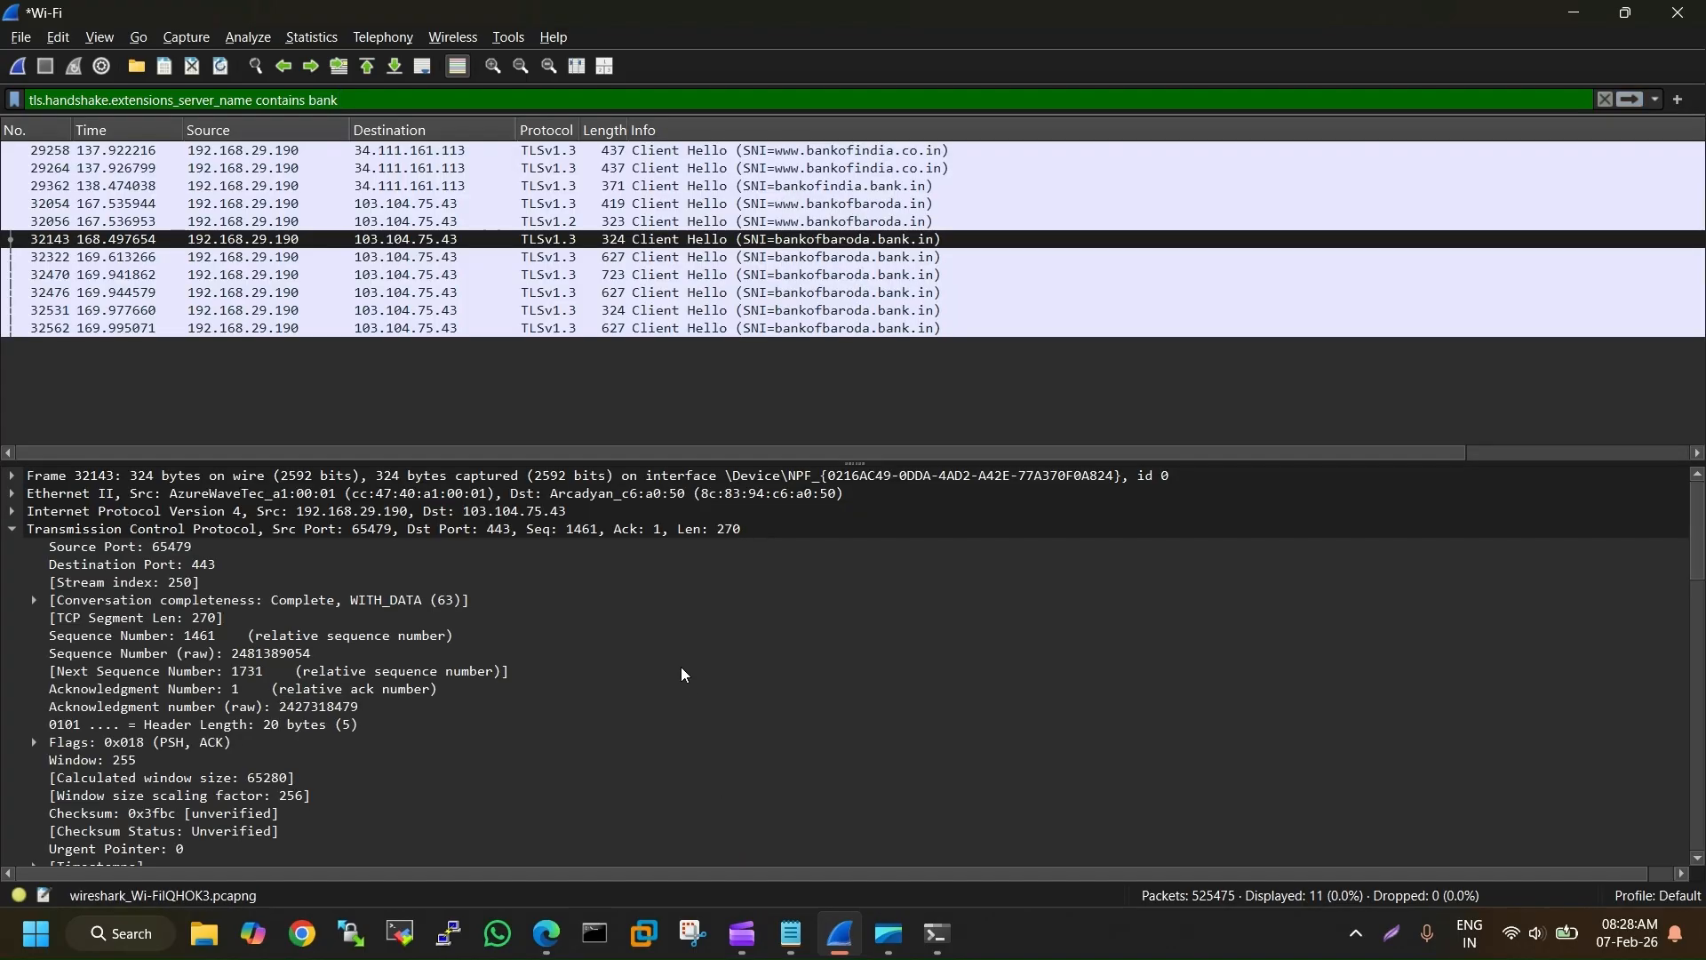
Look over the filtered Client Hello packets for the Bank of India and Bank of Baroda server names
{"action": "left_click", "coordinate": [791, 156]}
{"action": "left_click", "coordinate": [801, 184]}
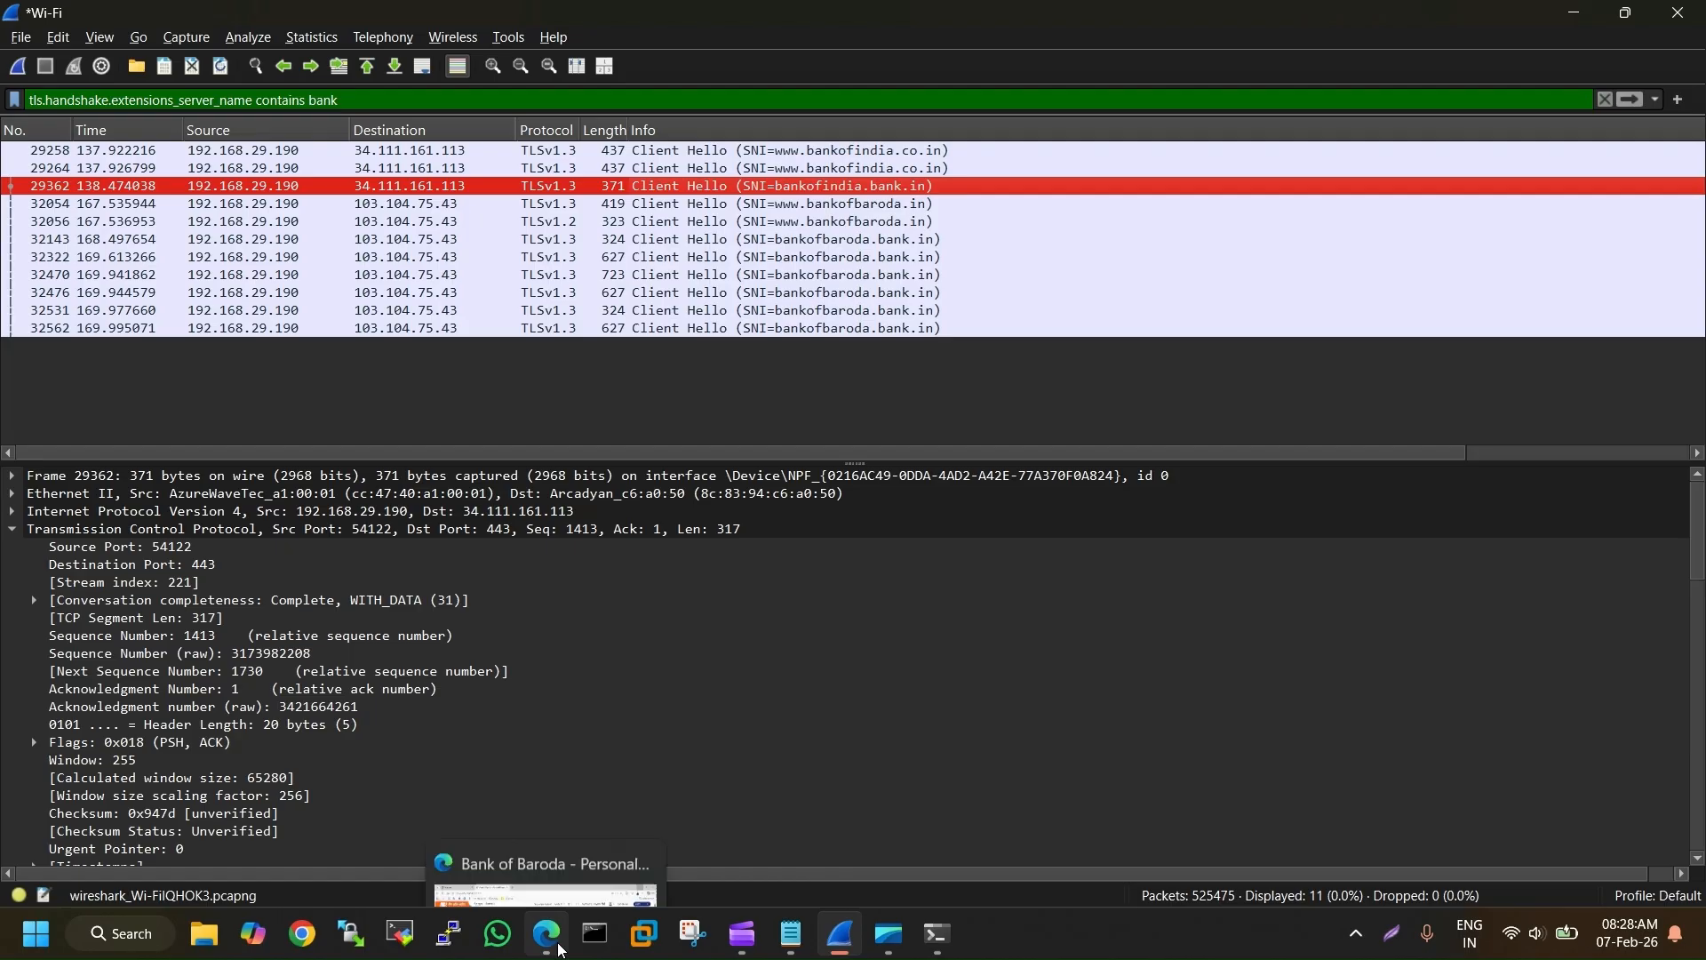
{"action": "left_click", "coordinate": [560, 943]}
{"action": "left_click", "coordinate": [258, 25]}
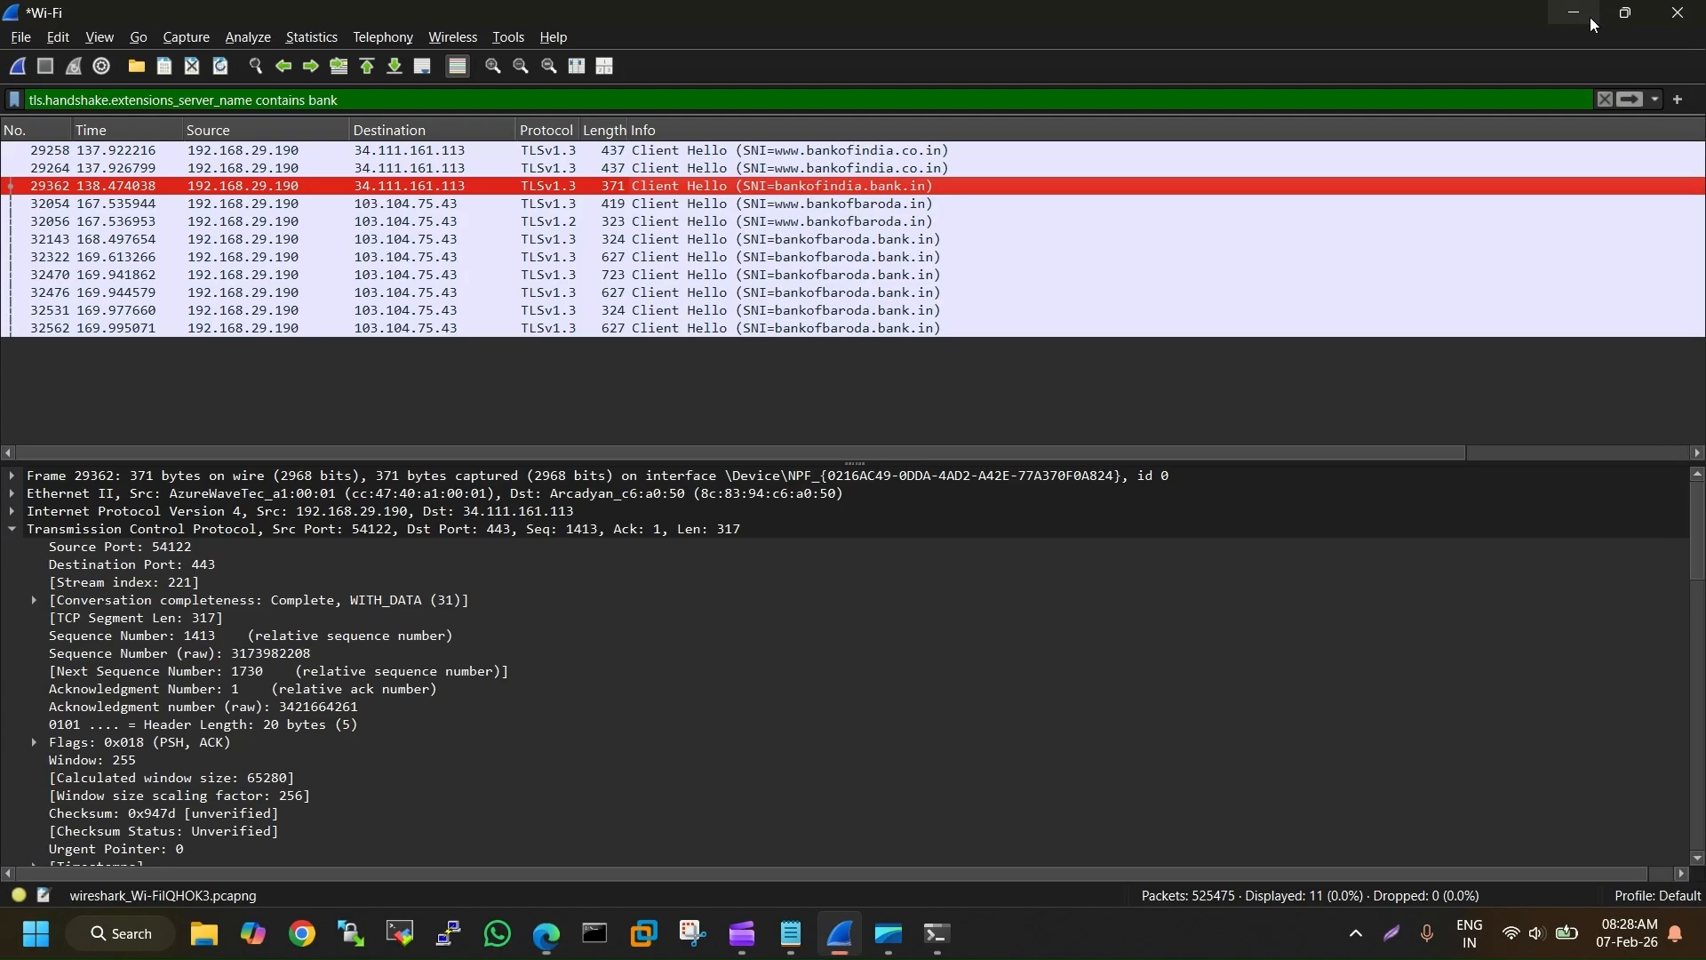
{"action": "left_click", "coordinate": [1578, 21]}
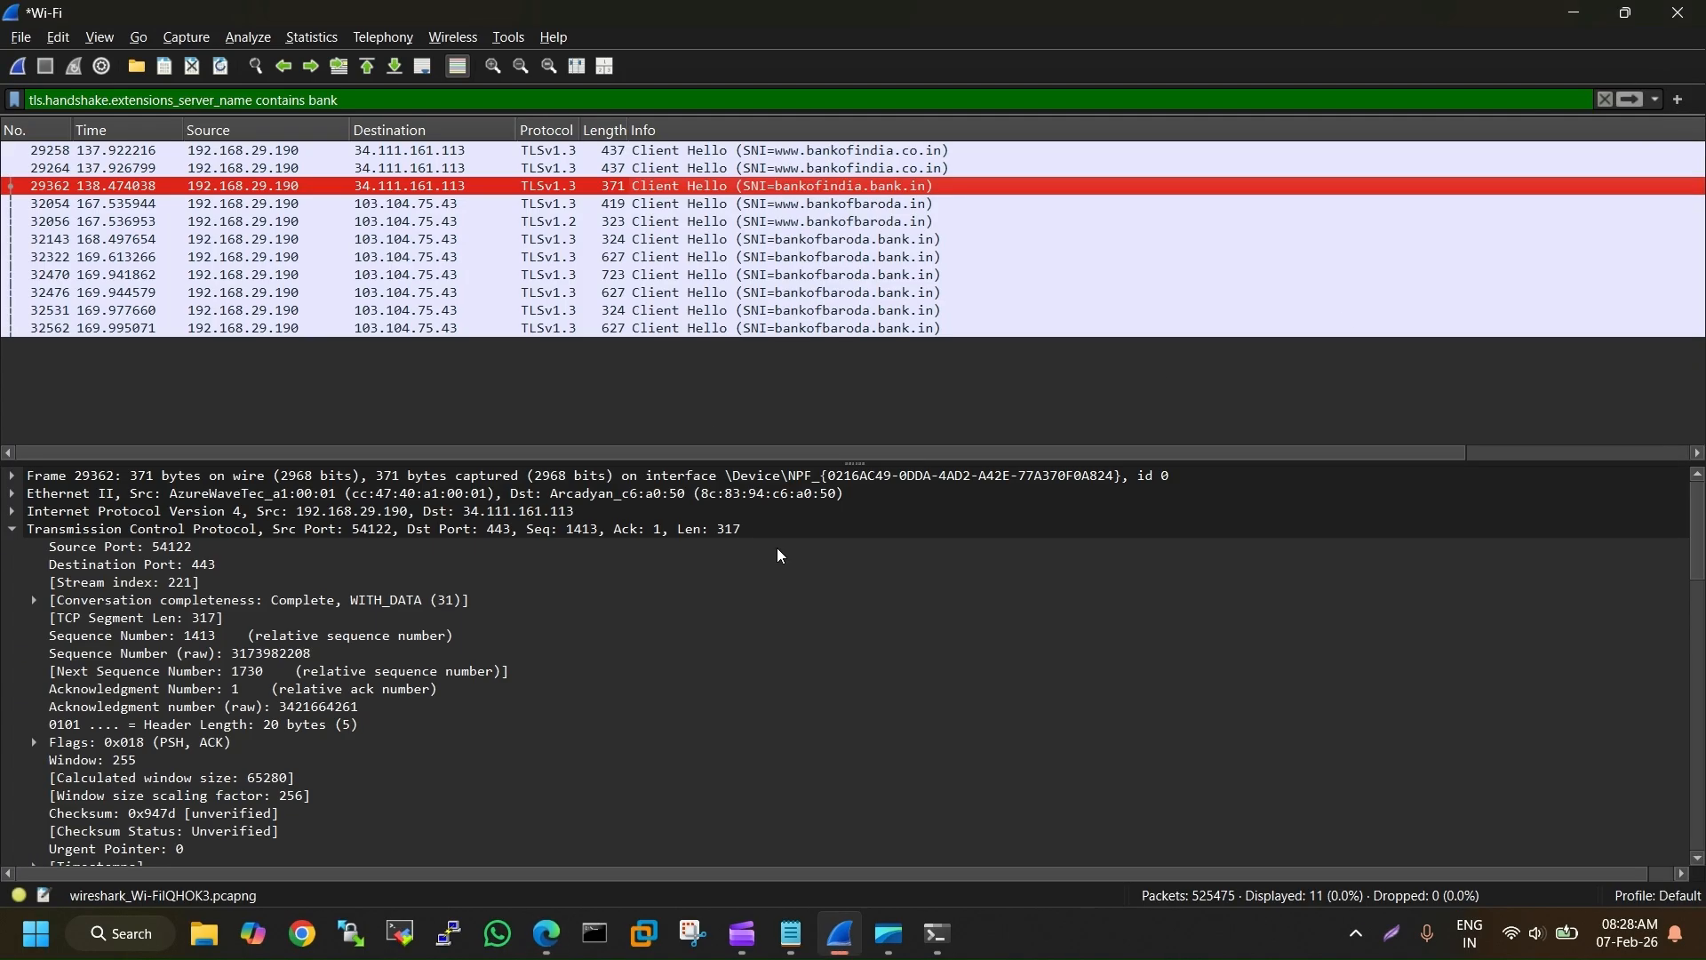
{"action": "left_click", "coordinate": [809, 206]}
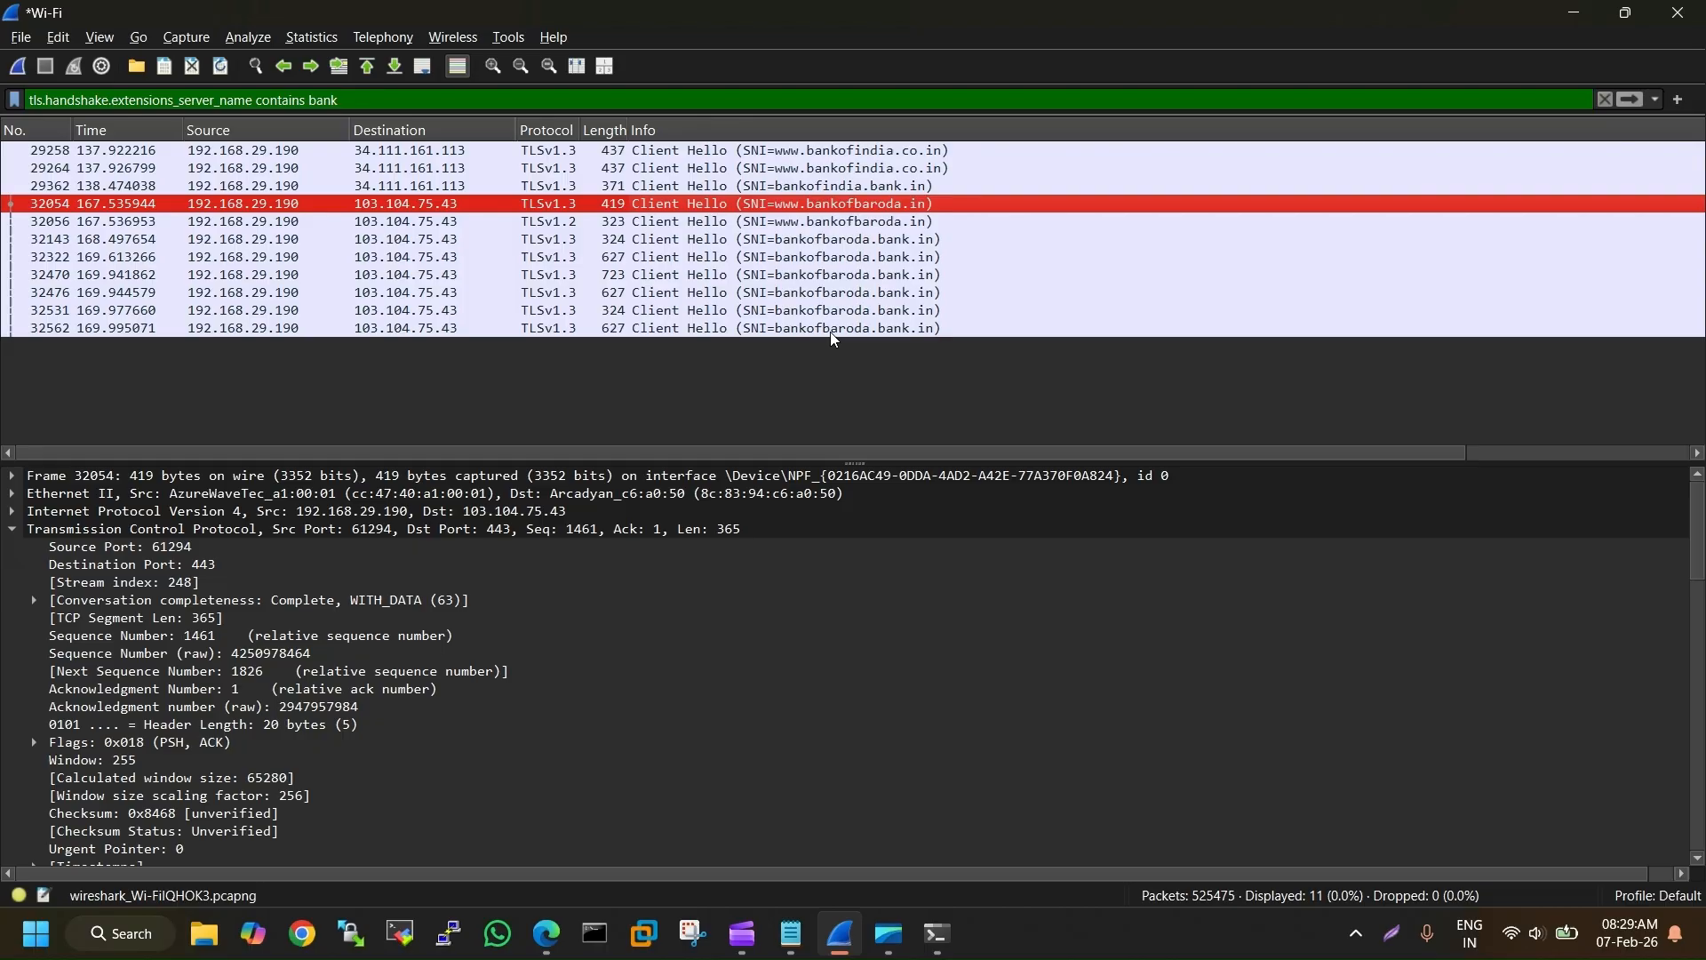
{"action": "left_click", "coordinate": [684, 158]}
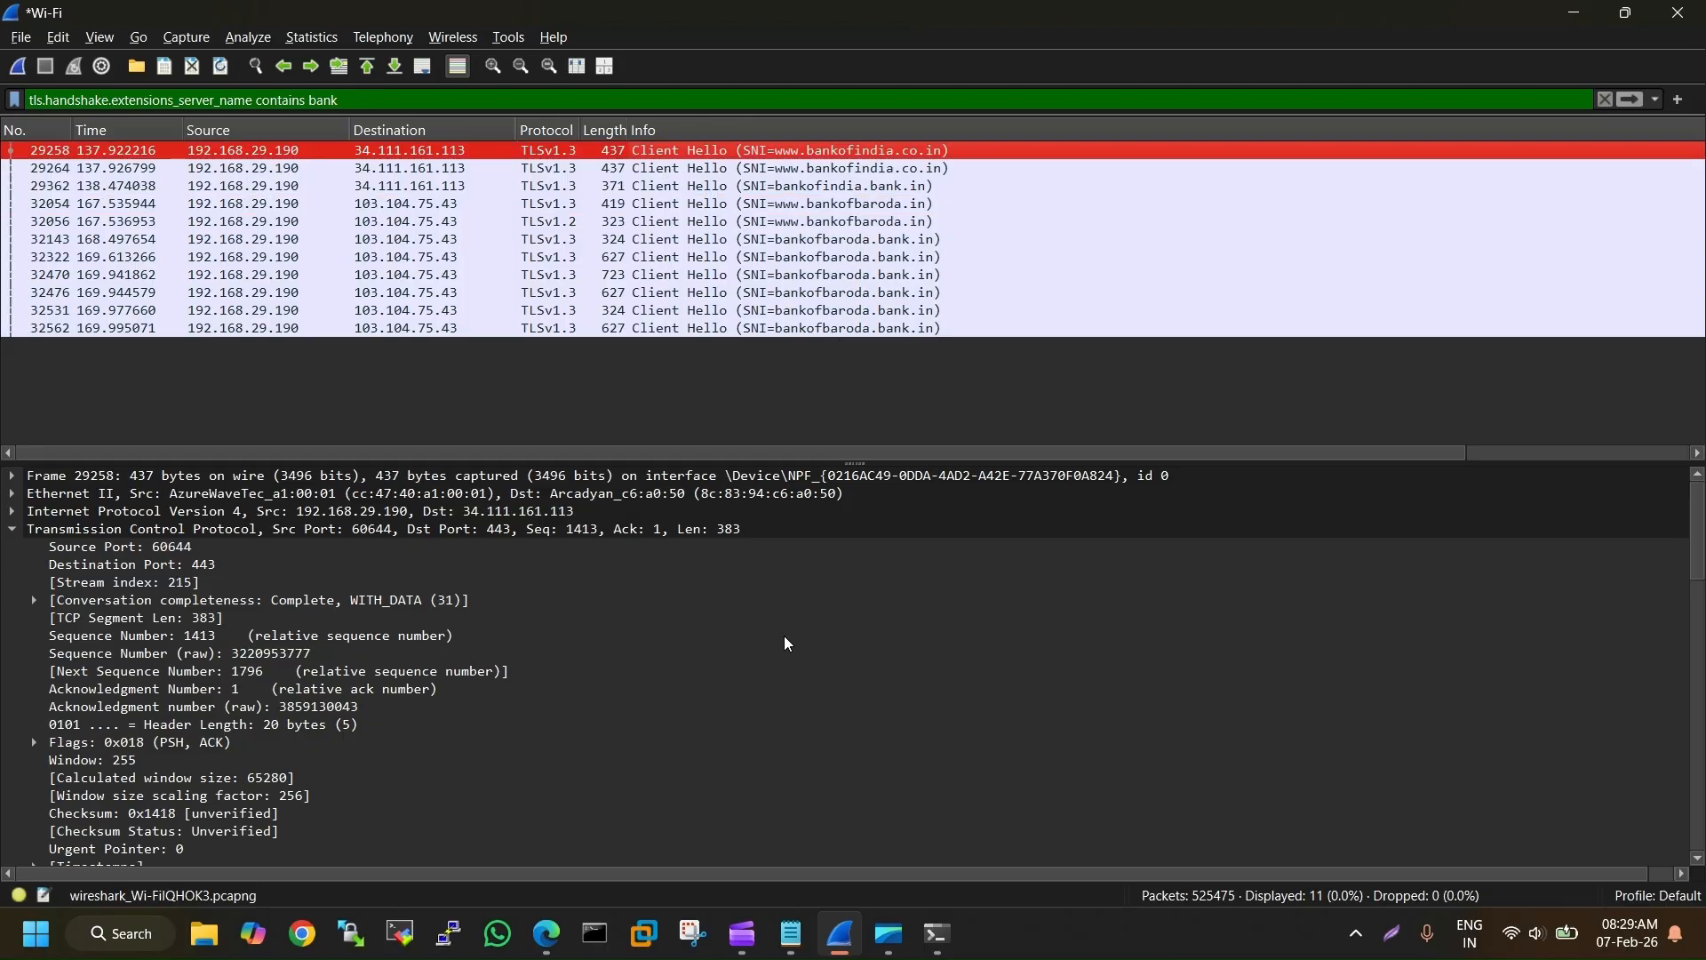
{"action": "left_click", "coordinate": [816, 186]}
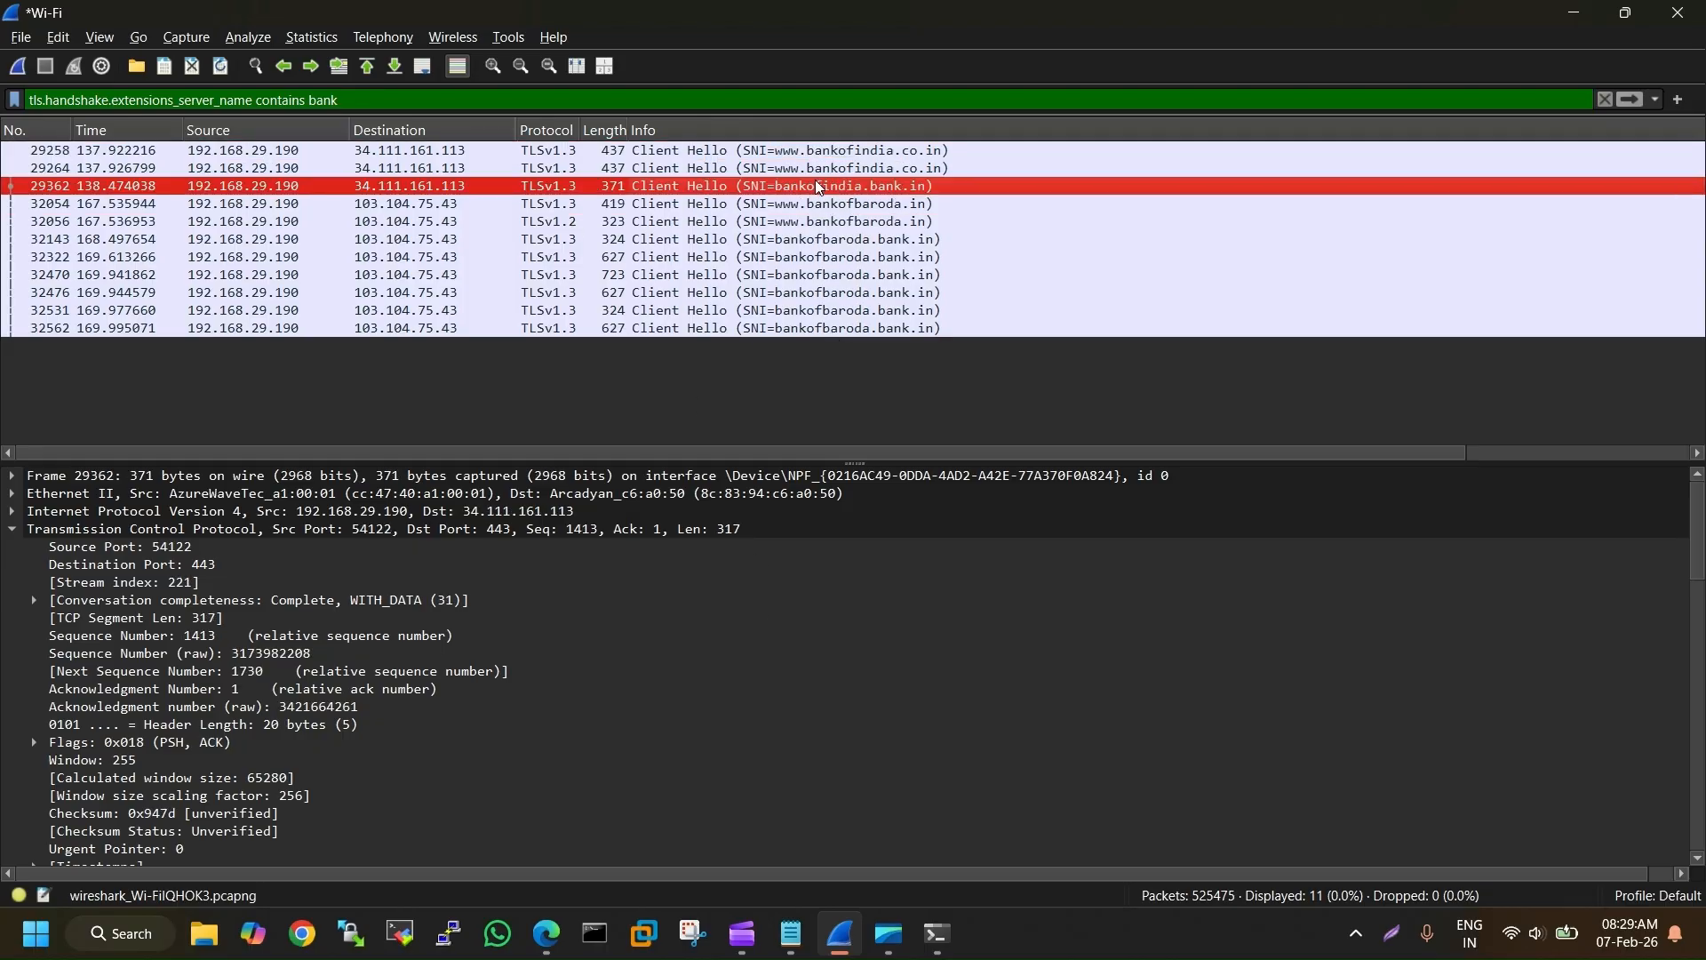
{"action": "right_click", "coordinate": [360, 184]}
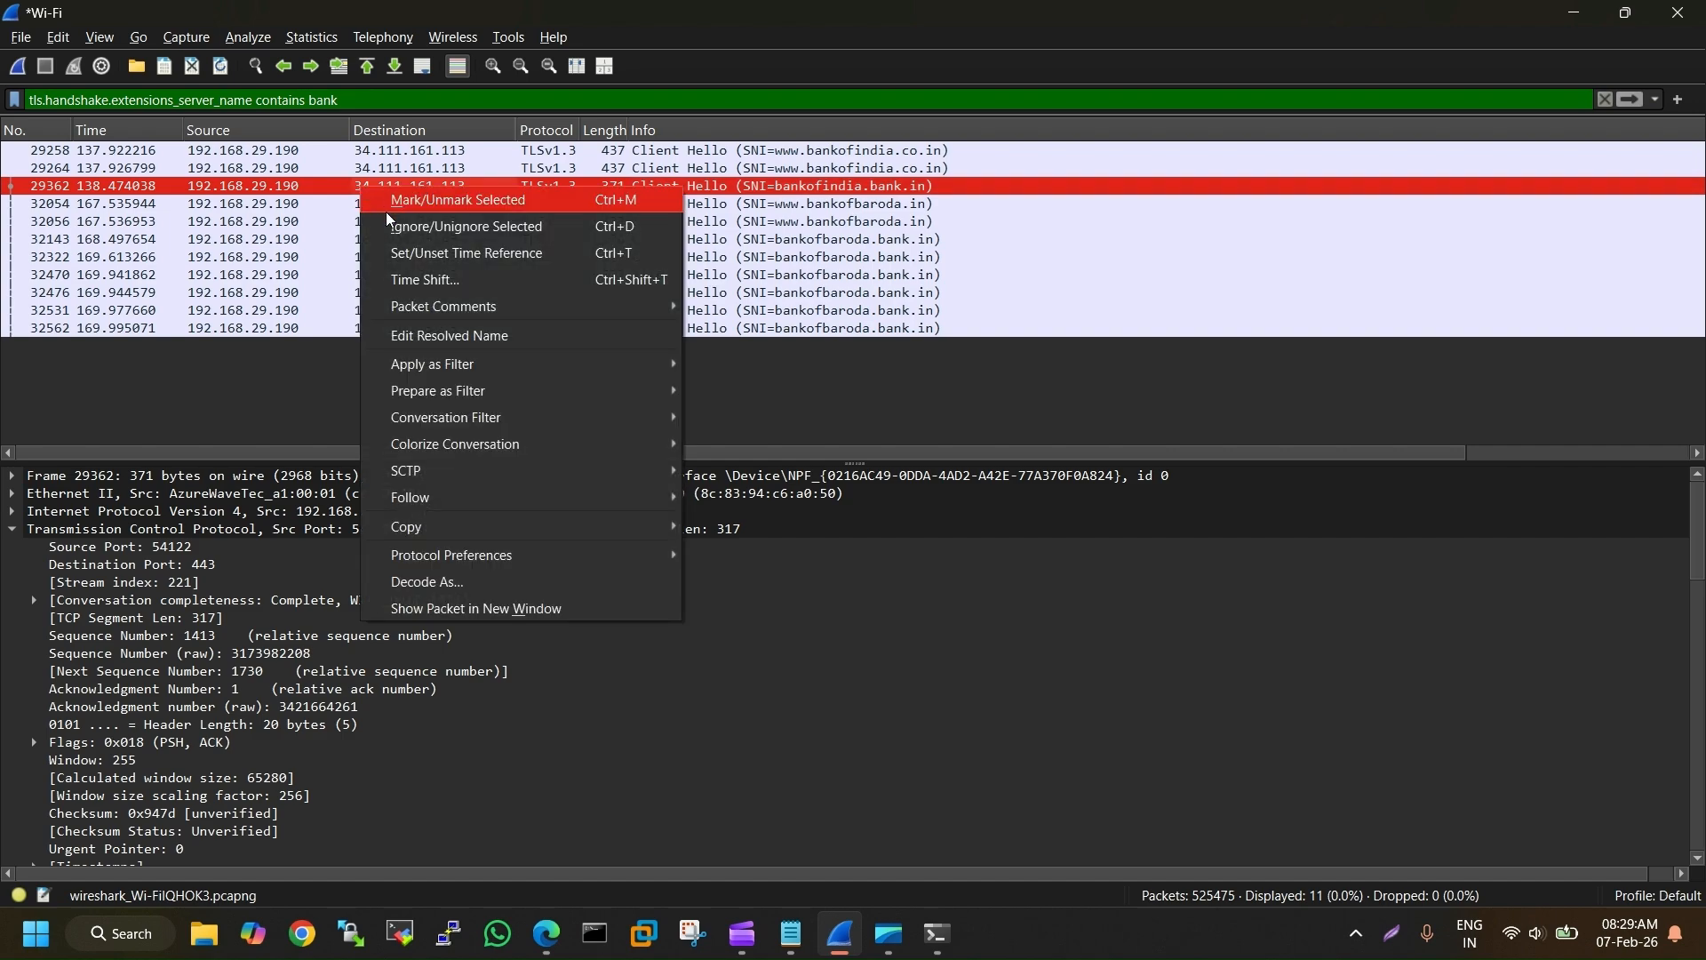
{"action": "key", "text": "Escape"}
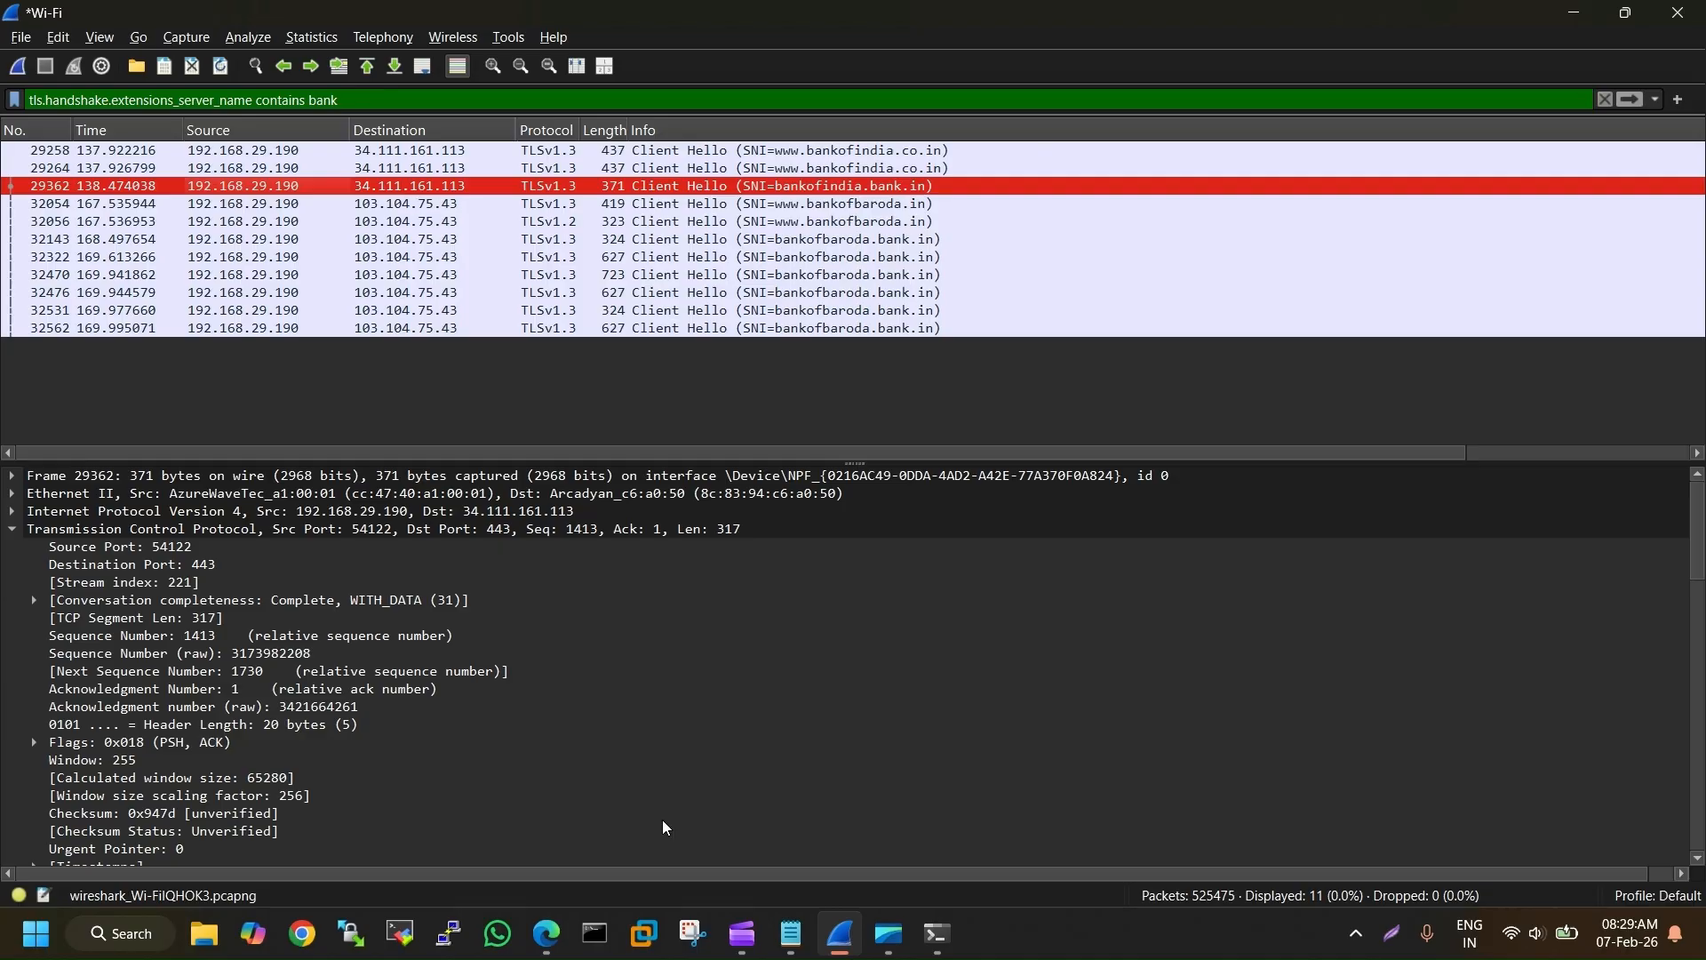
Compare the nslookup address for bankofbaroda.bank.in in Command Prompt with the destination of the Bank of Baroda packets in Wireshark
{"action": "left_click", "coordinate": [938, 933]}
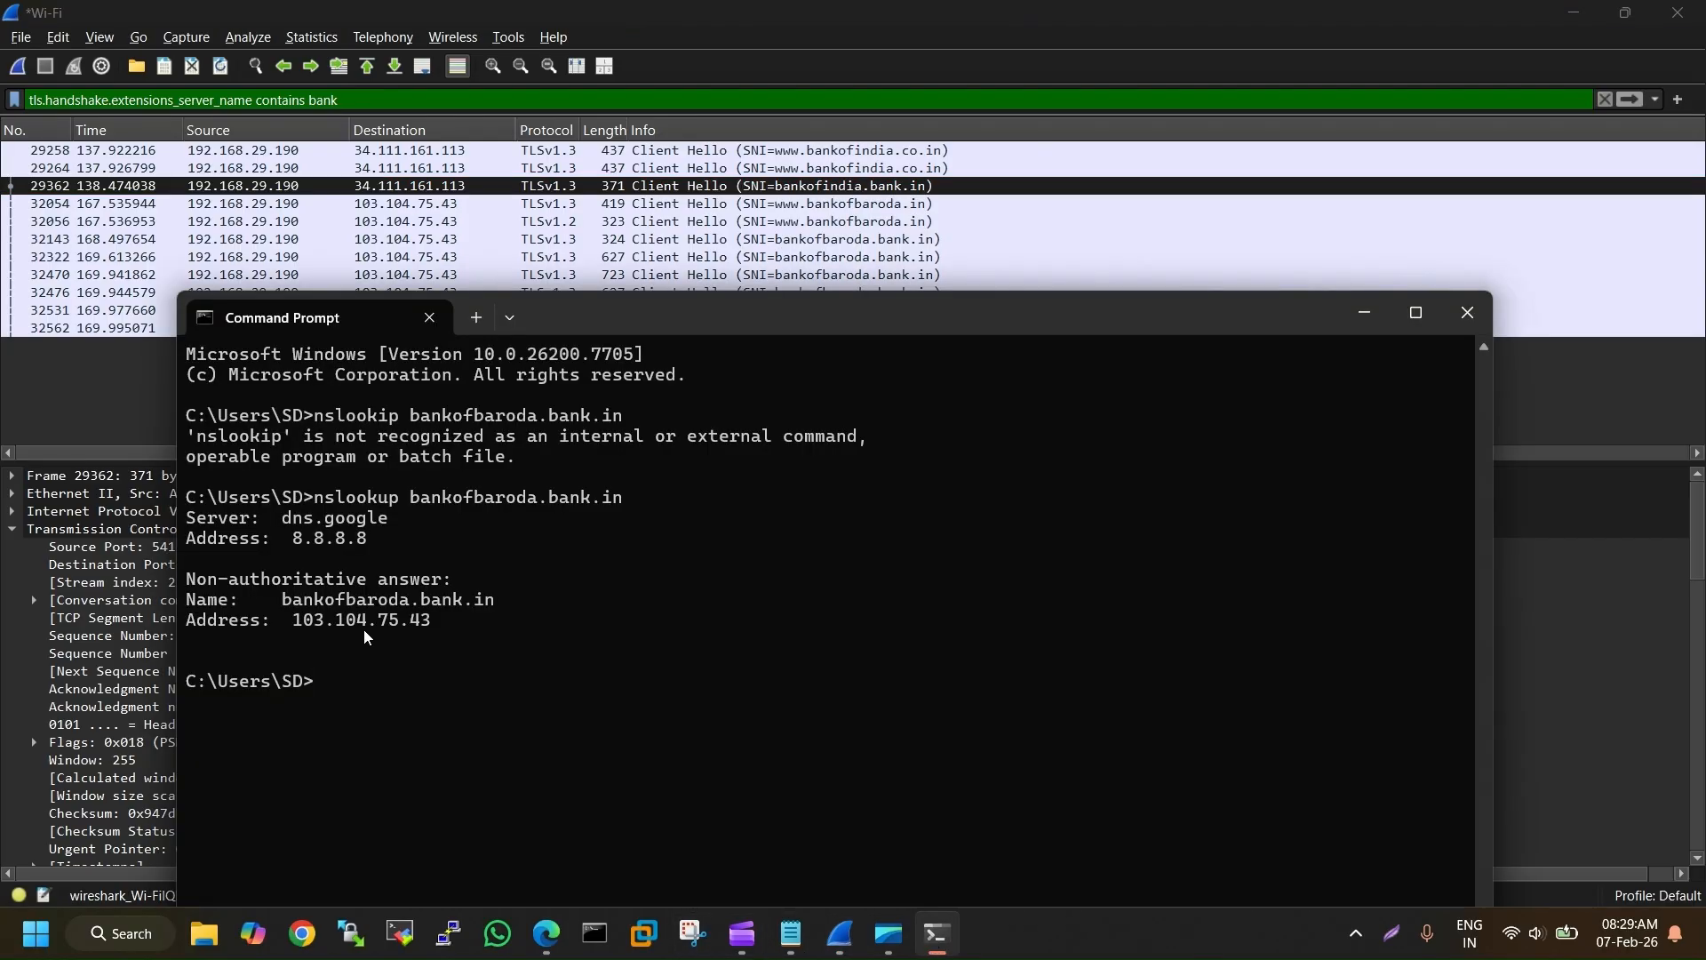
{"action": "left_click_drag", "start_coordinate": [389, 622], "coordinate": [442, 627]}
{"action": "left_click", "coordinate": [440, 205]}
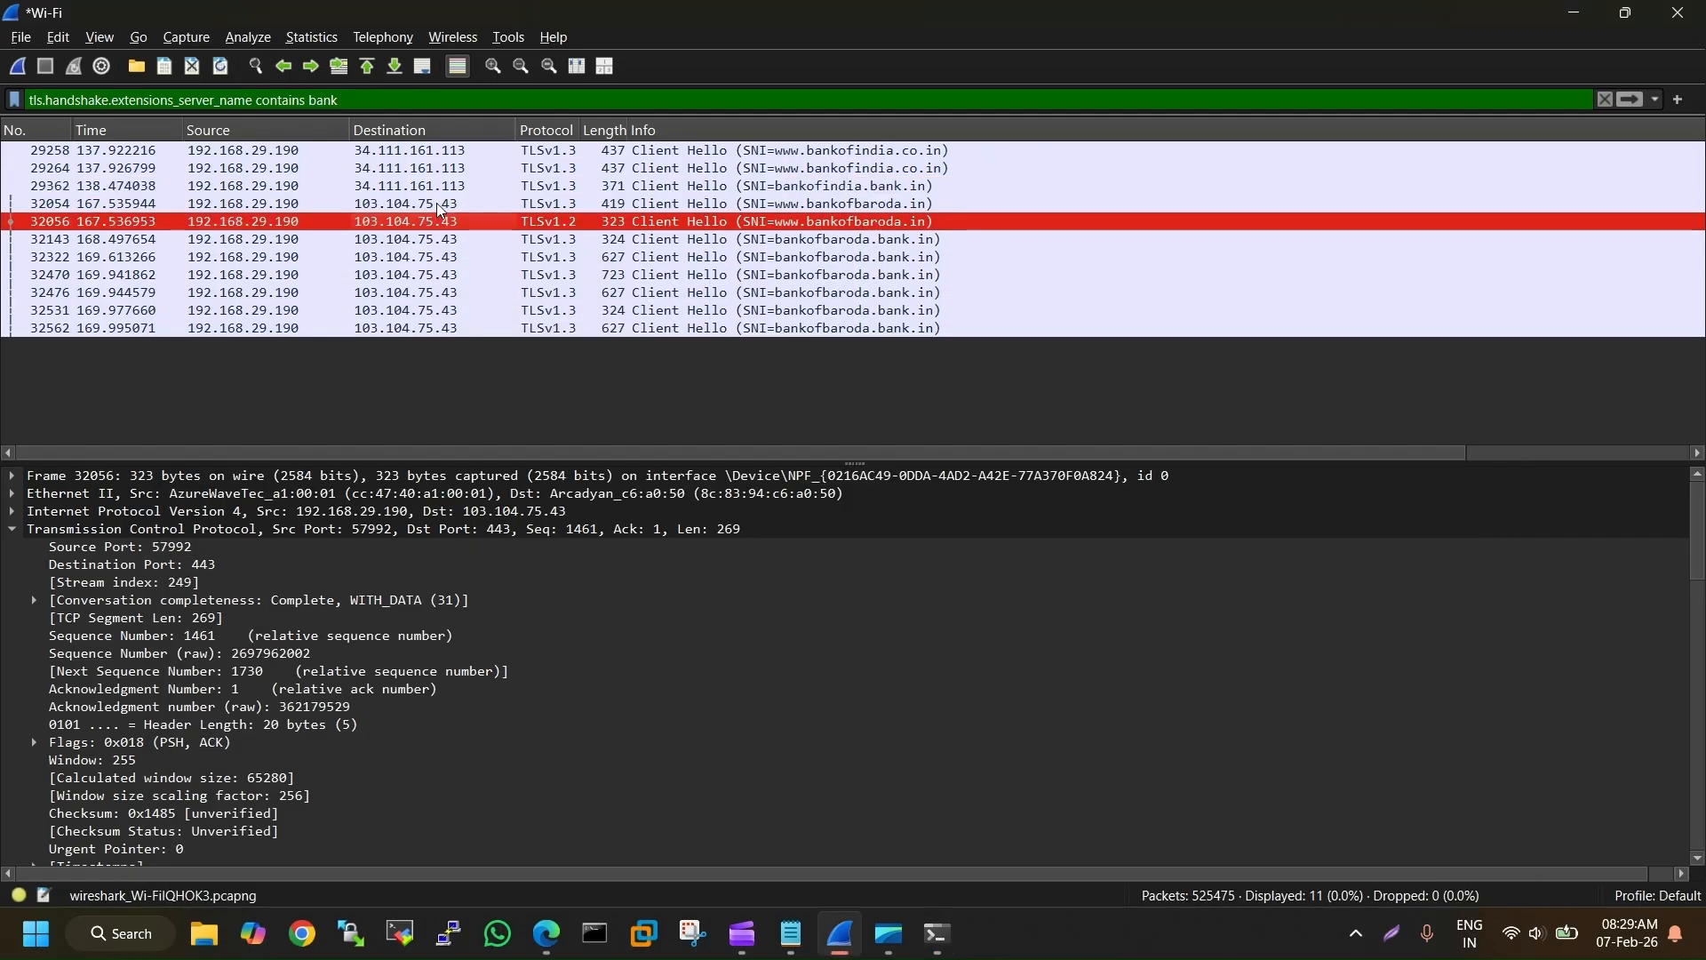
Follow the TCP stream of the bankofindia.bank.in Client Hello packet 29362, and close the stream window
{"action": "right_click", "coordinate": [436, 188]}
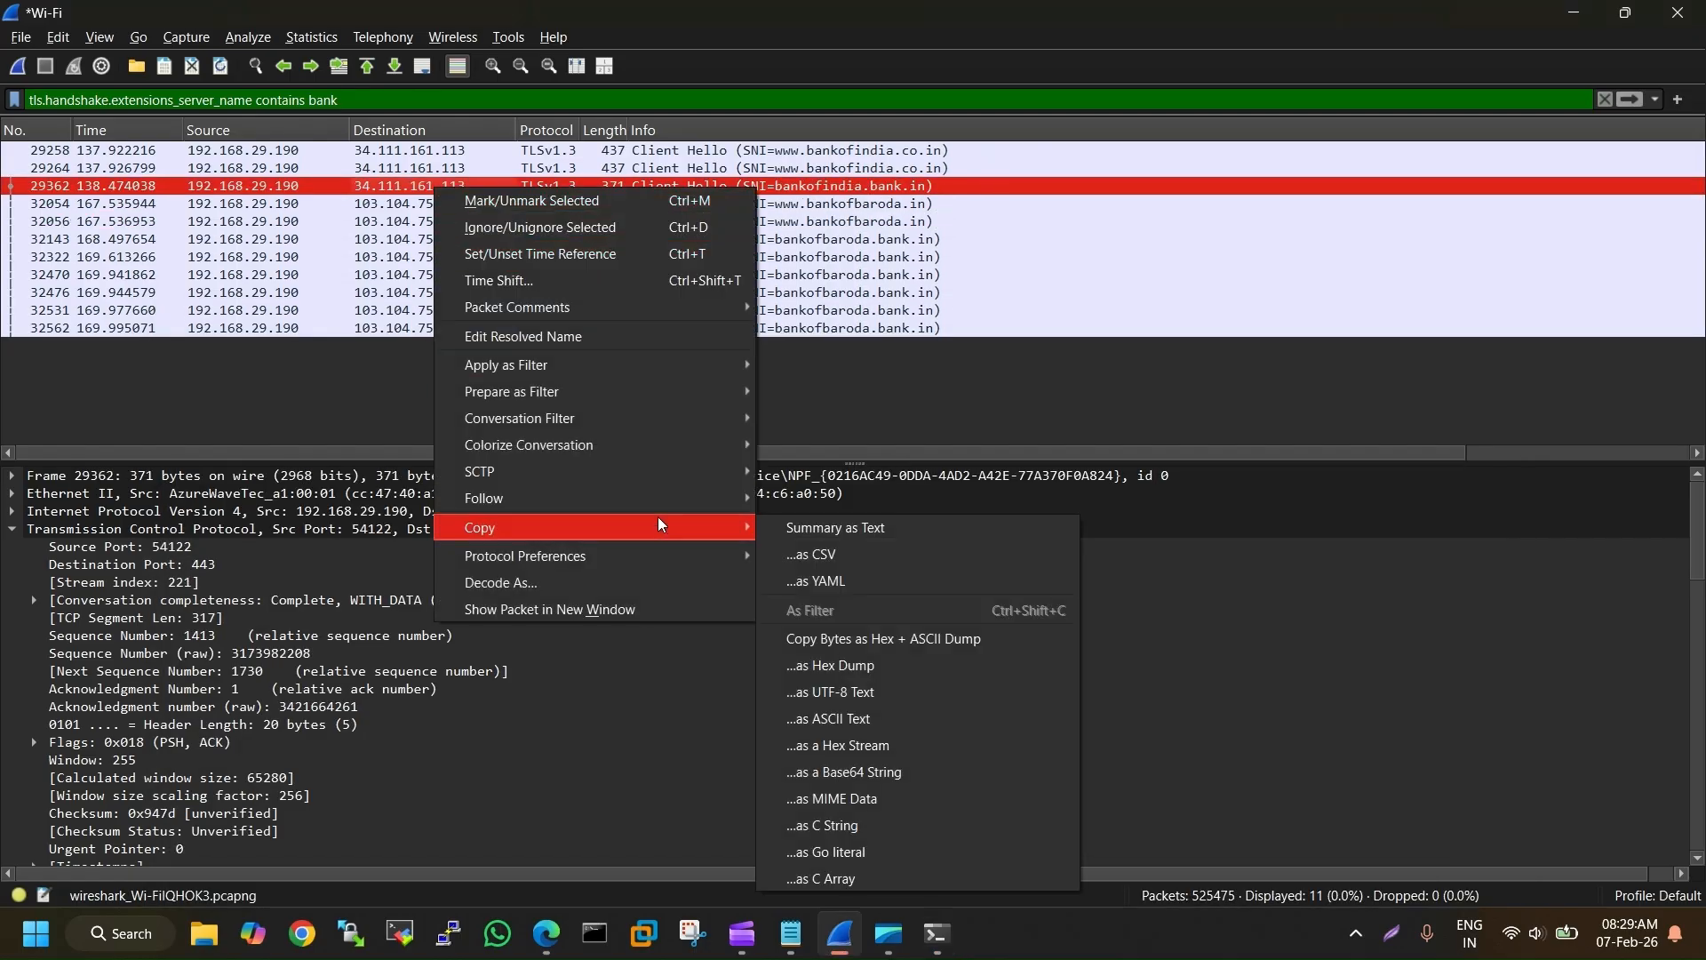
{"action": "mouse_move", "coordinate": [667, 502]}
{"action": "left_click", "coordinate": [782, 498]}
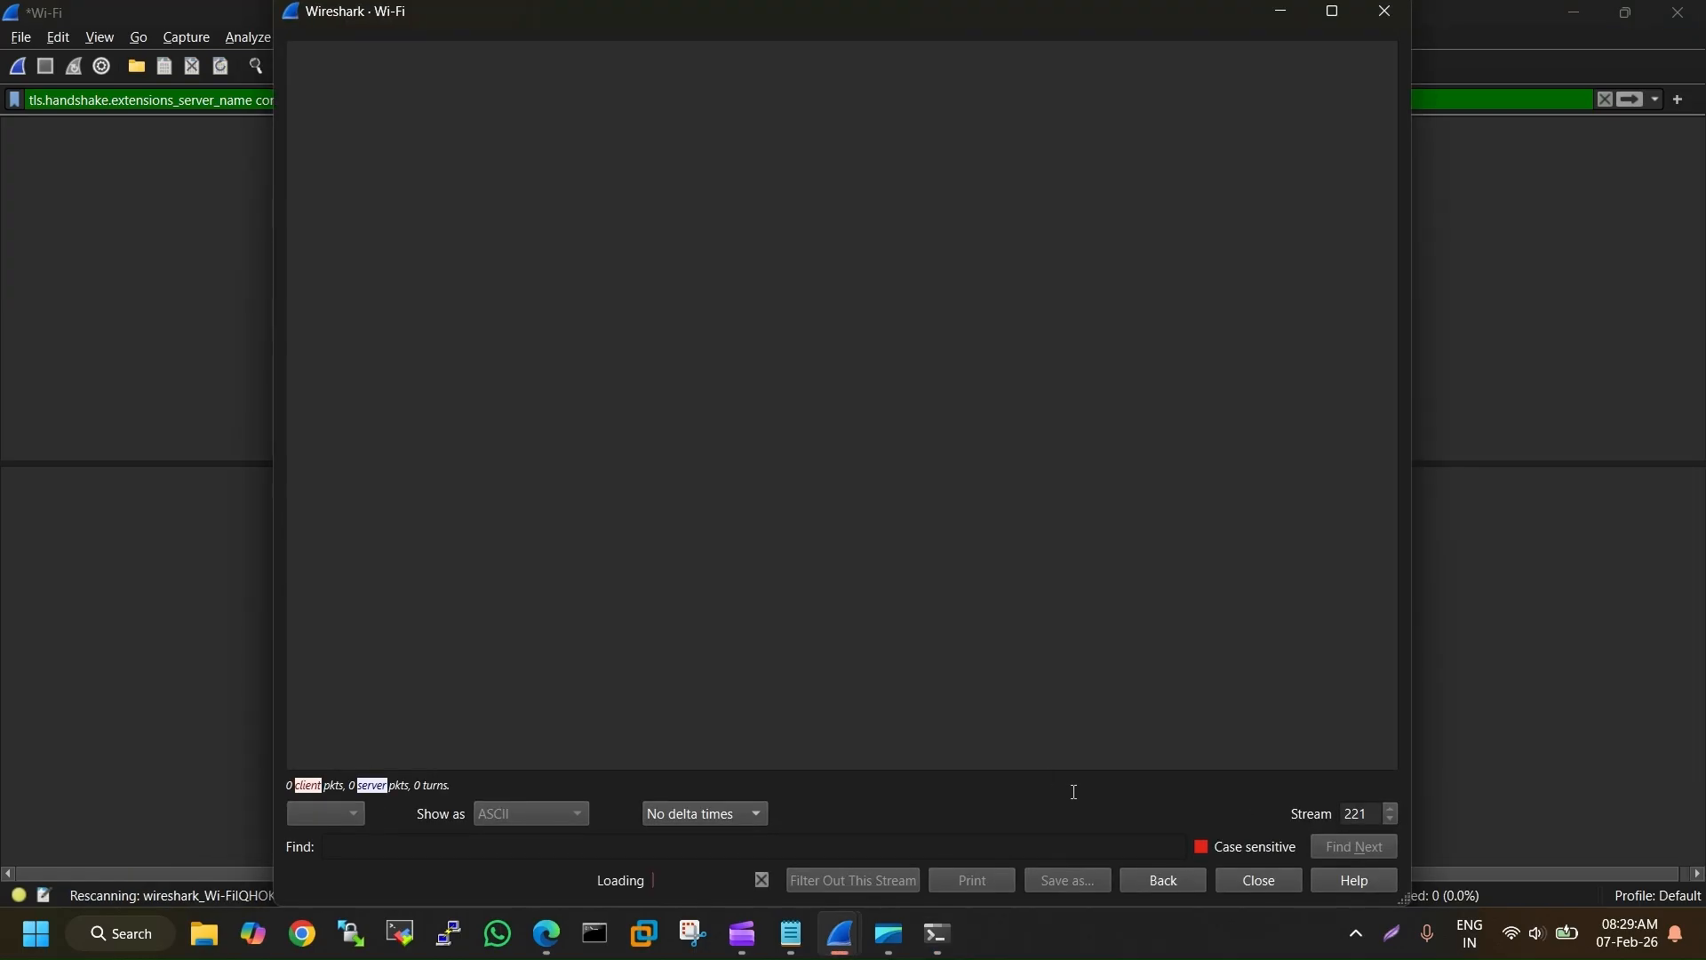
{"action": "left_click", "coordinate": [1263, 884]}
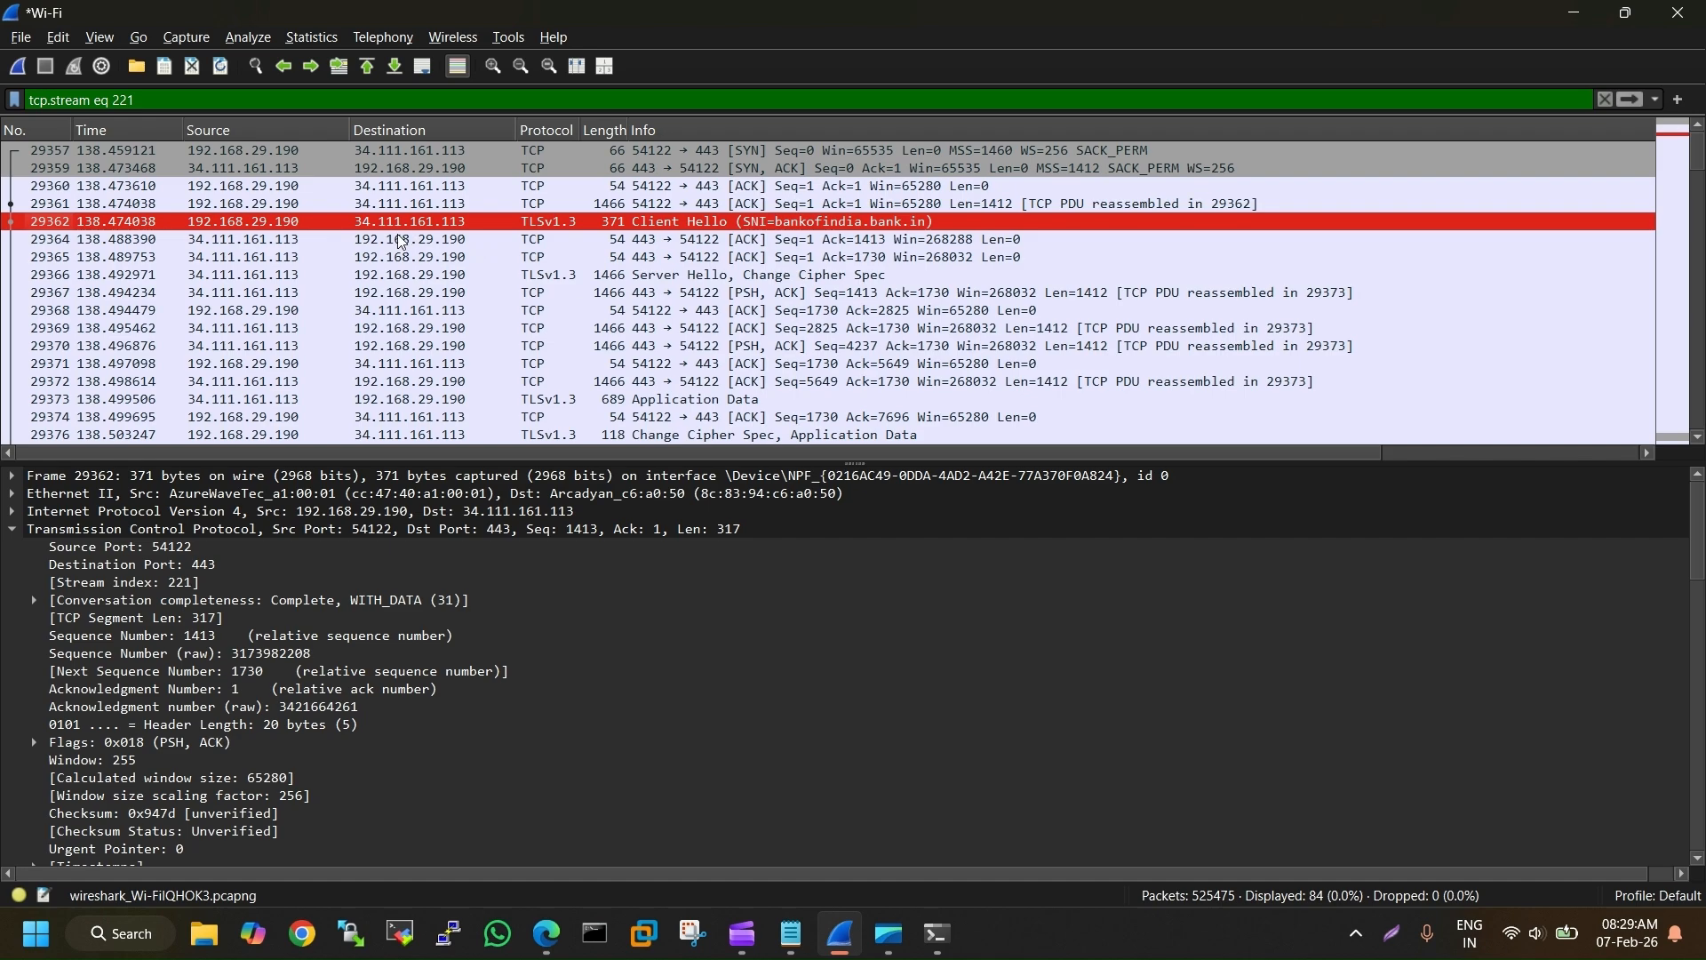
Inspect the Bank of India stream's packets after the Client Hello, from packet 29364 through packet 29370
{"action": "left_click", "coordinate": [402, 256]}
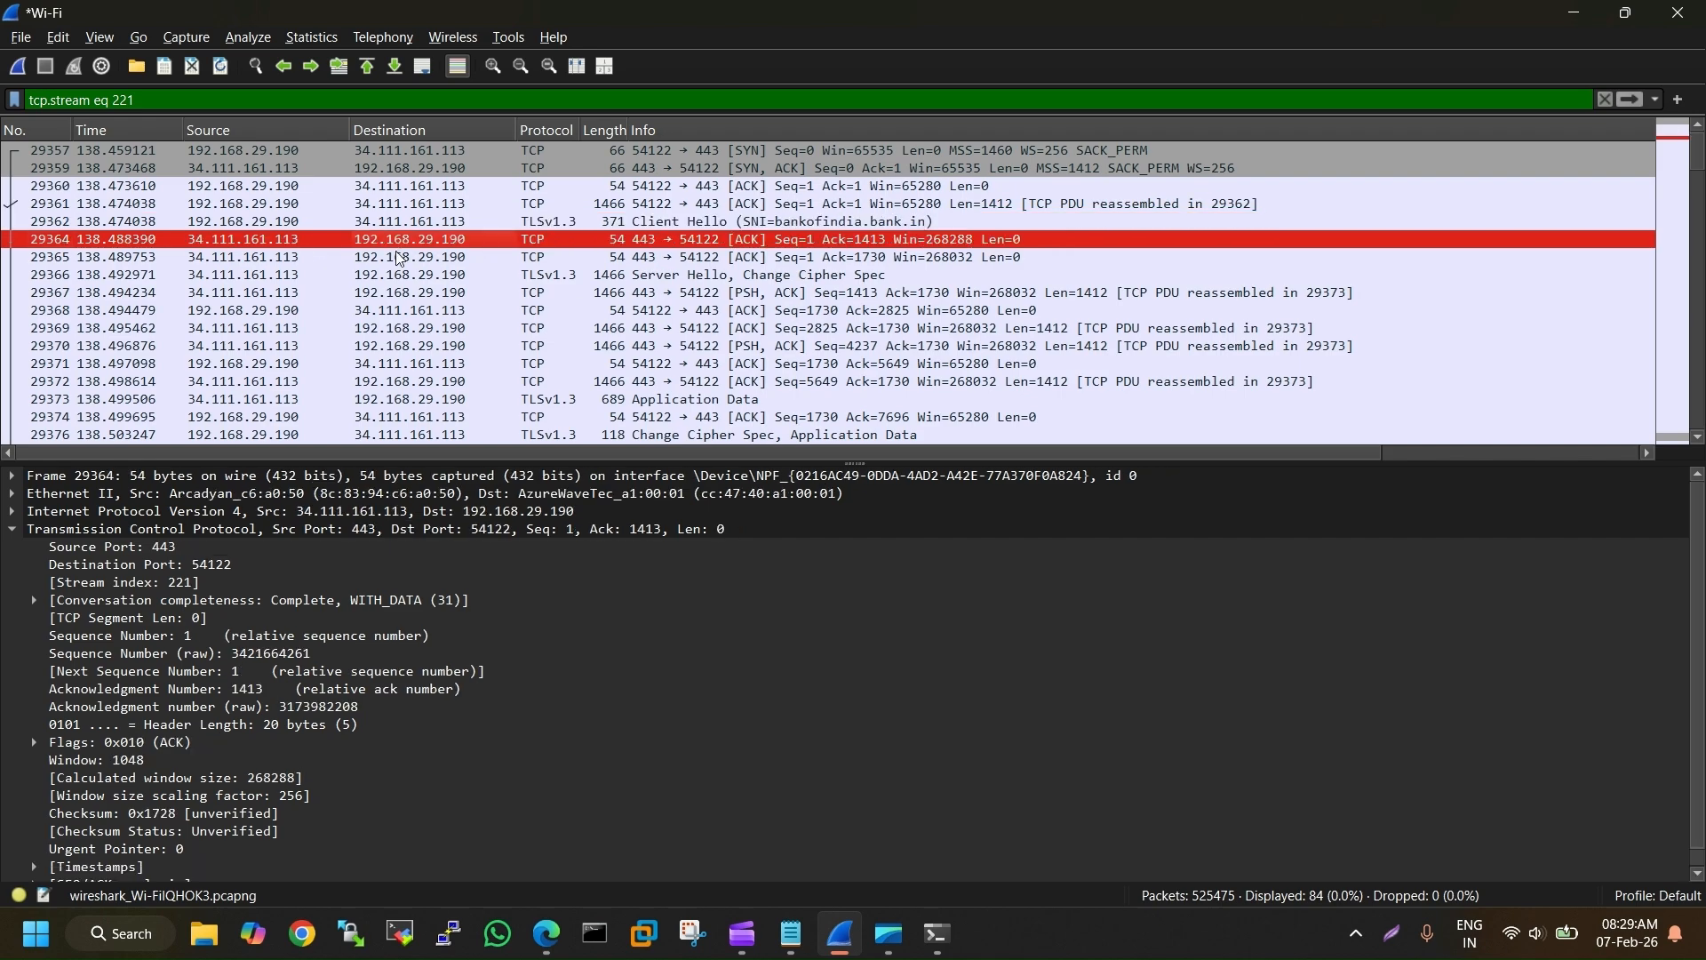
{"action": "left_click", "coordinate": [404, 278]}
{"action": "left_click", "coordinate": [411, 306]}
{"action": "left_click", "coordinate": [422, 329]}
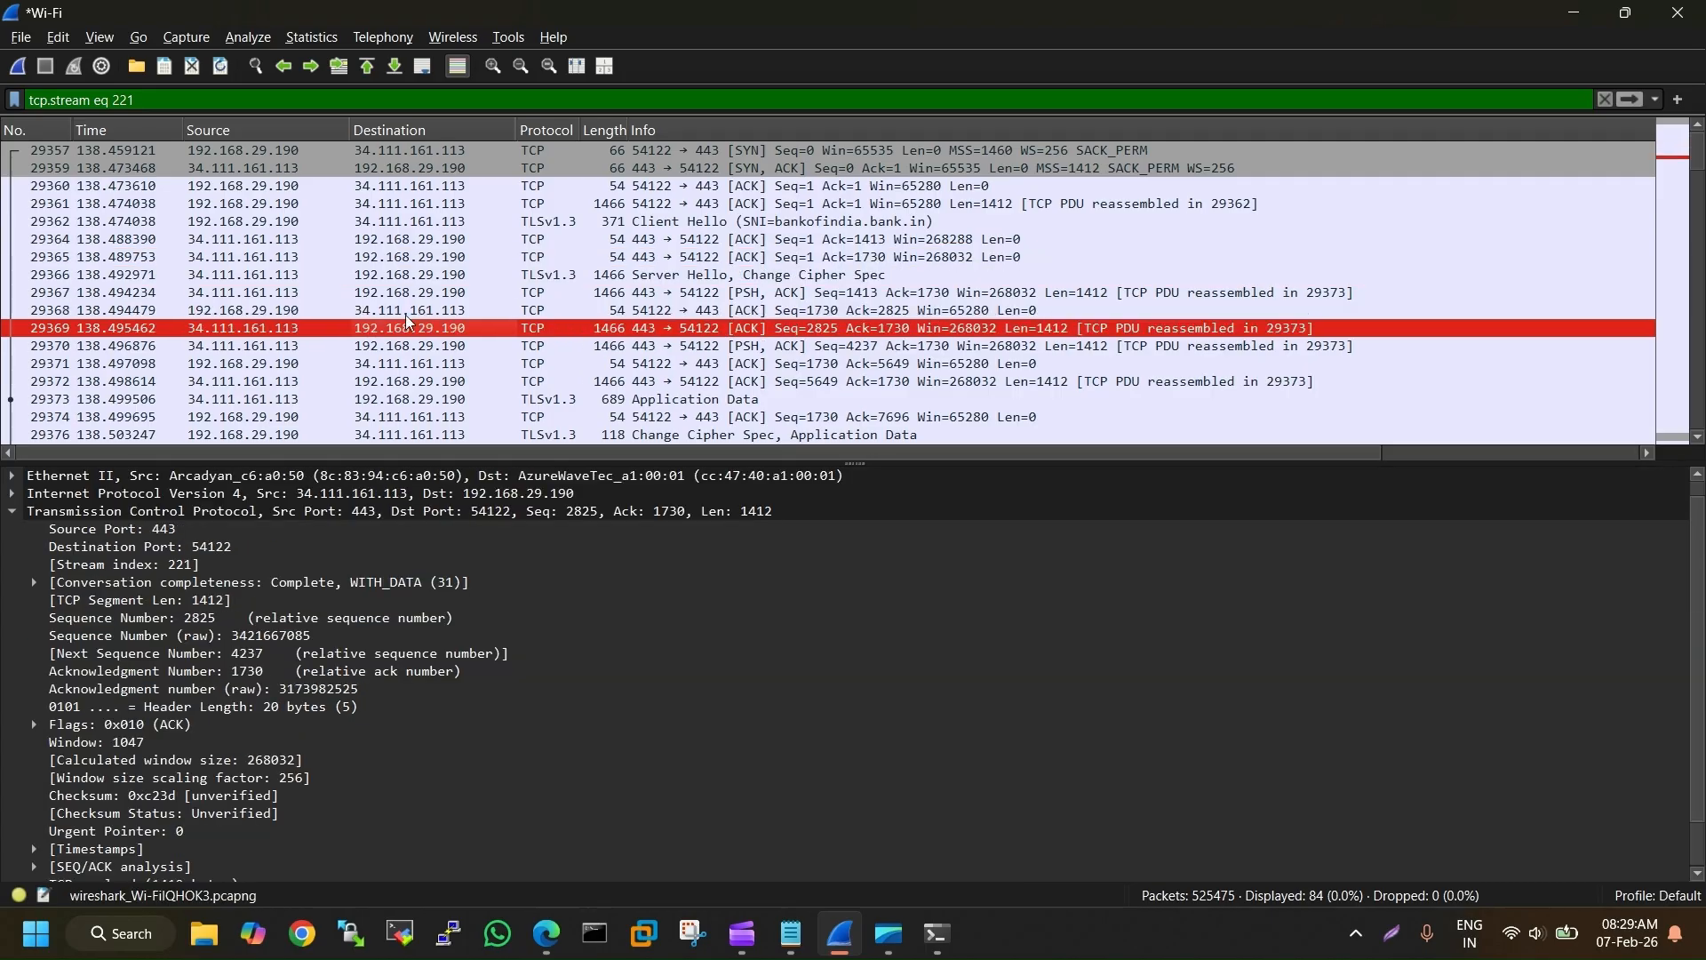
{"action": "left_click", "coordinate": [405, 293]}
{"action": "left_click", "coordinate": [425, 347]}
{"action": "left_click", "coordinate": [417, 311]}
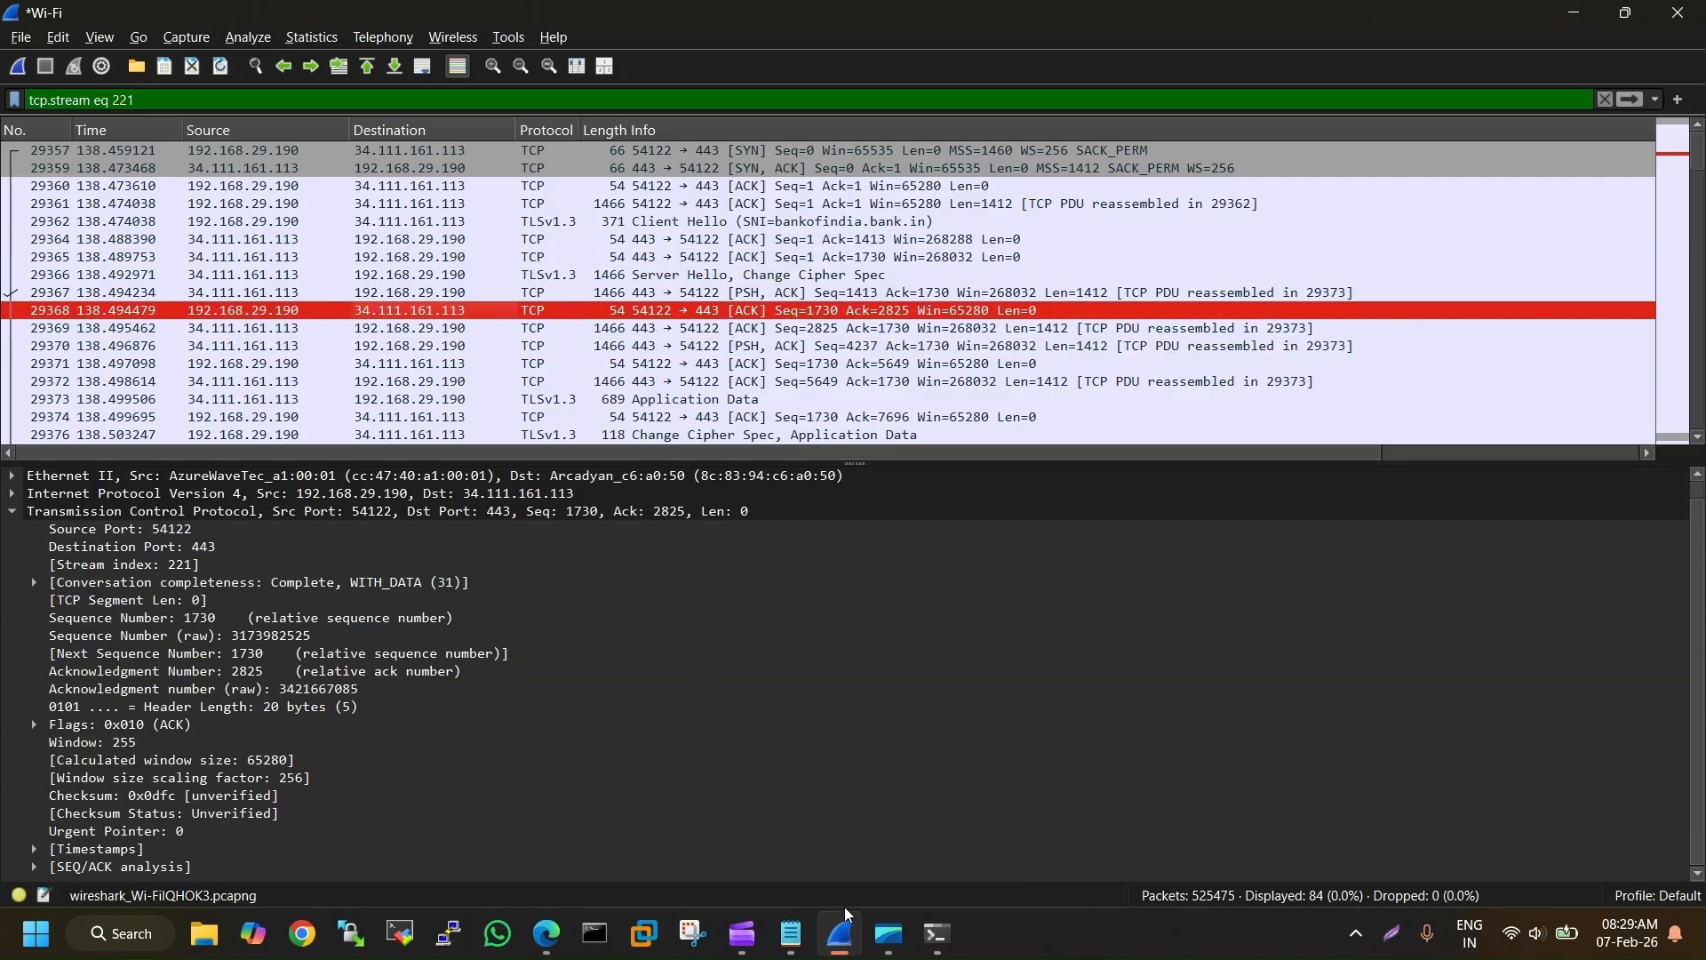
Copy the IP address filter line "Ip.addr==*.*.*.*" from the Wireshark notes in Notepad and return to Wireshark
{"action": "left_click", "coordinate": [755, 943]}
{"action": "left_click", "coordinate": [753, 942]}
{"action": "left_click", "coordinate": [782, 942]}
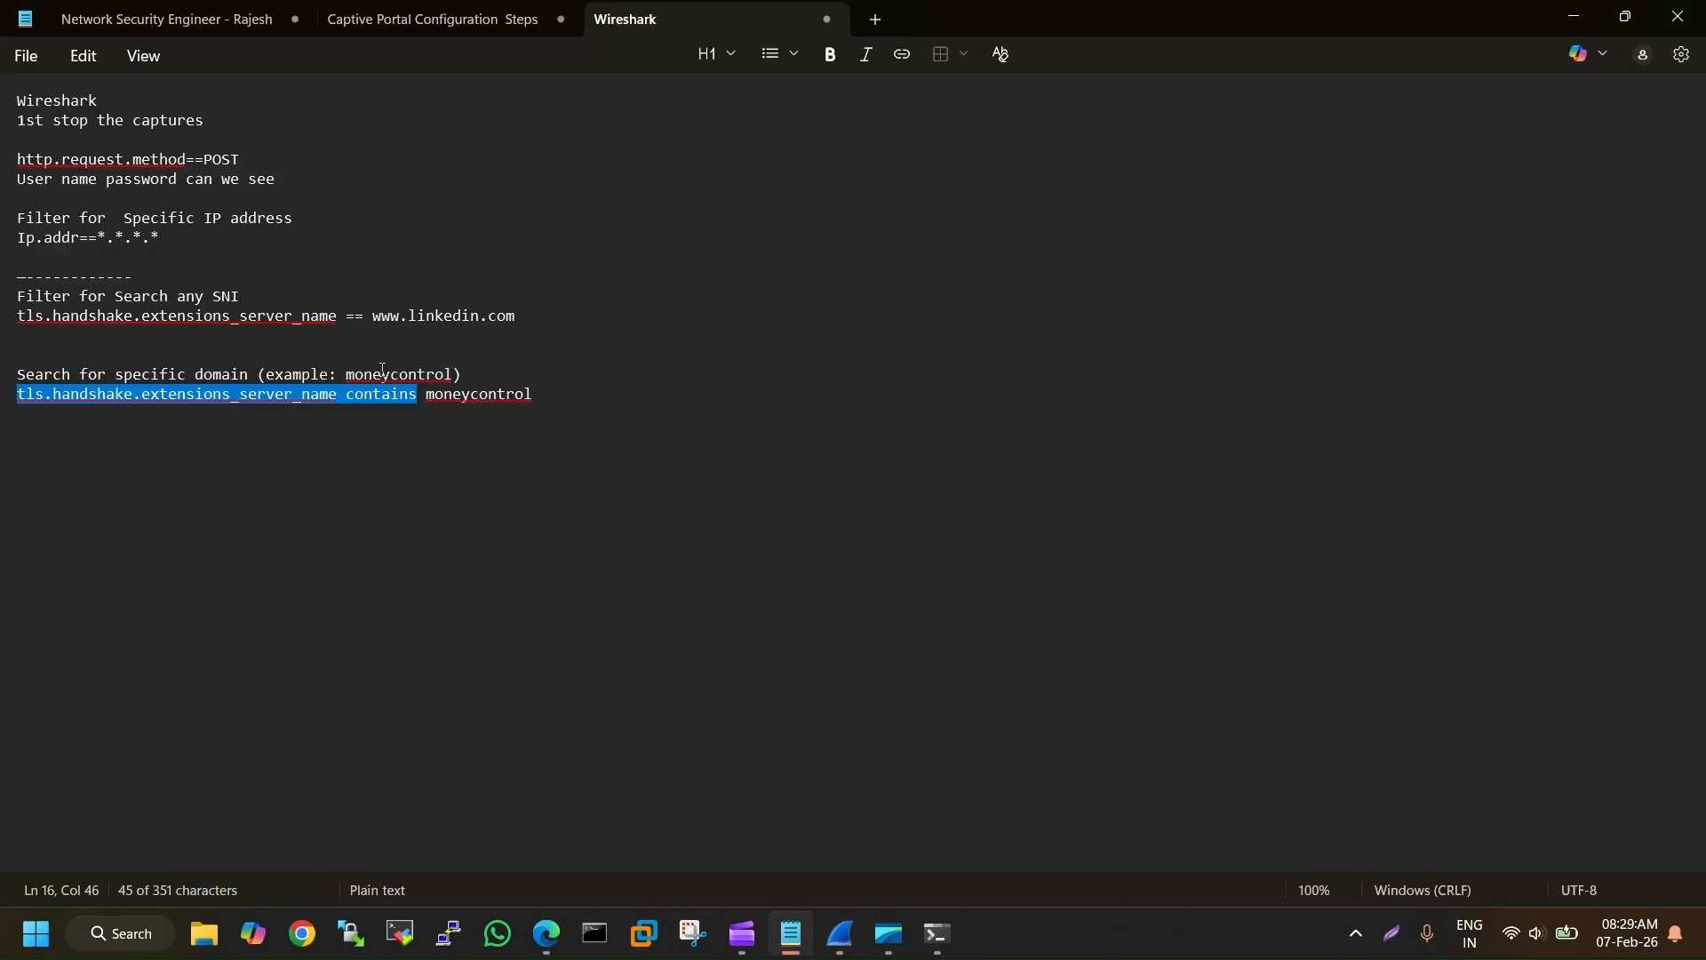
{"action": "triple_click", "coordinate": [28, 238]}
{"action": "key", "text": "alt+Tab"}
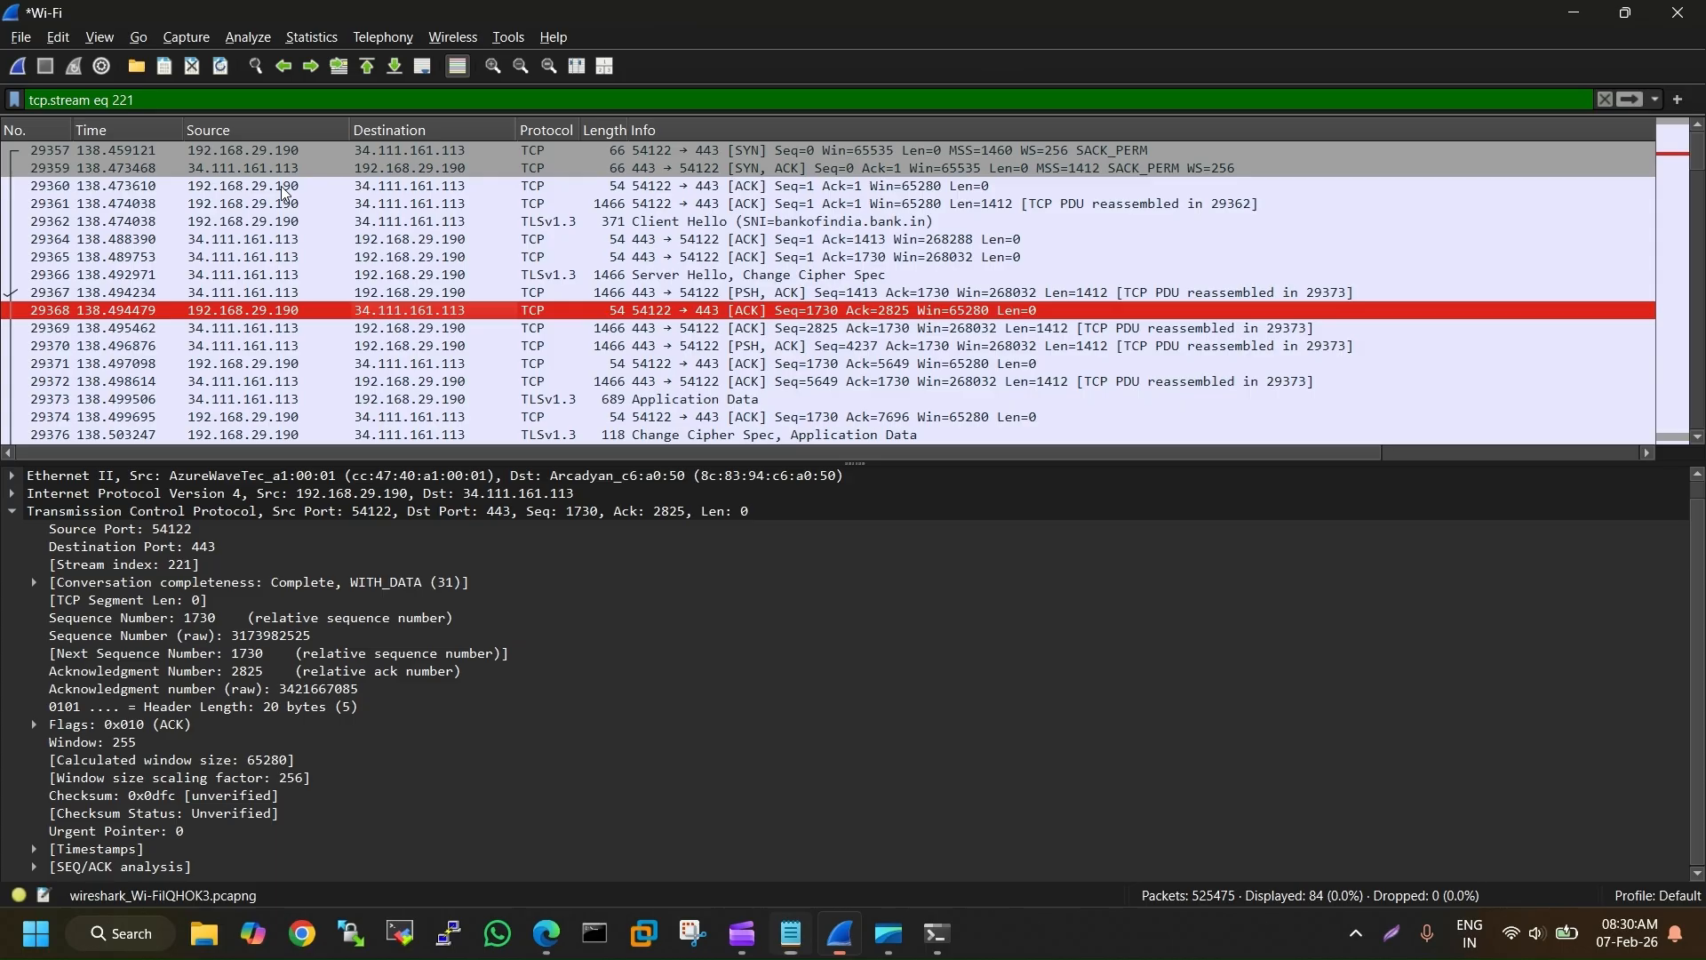
Change the display filter to "tcp.stream eq 22", apply it, and select packet 2033 for inspection
{"action": "key", "text": "ctrl+slash"}
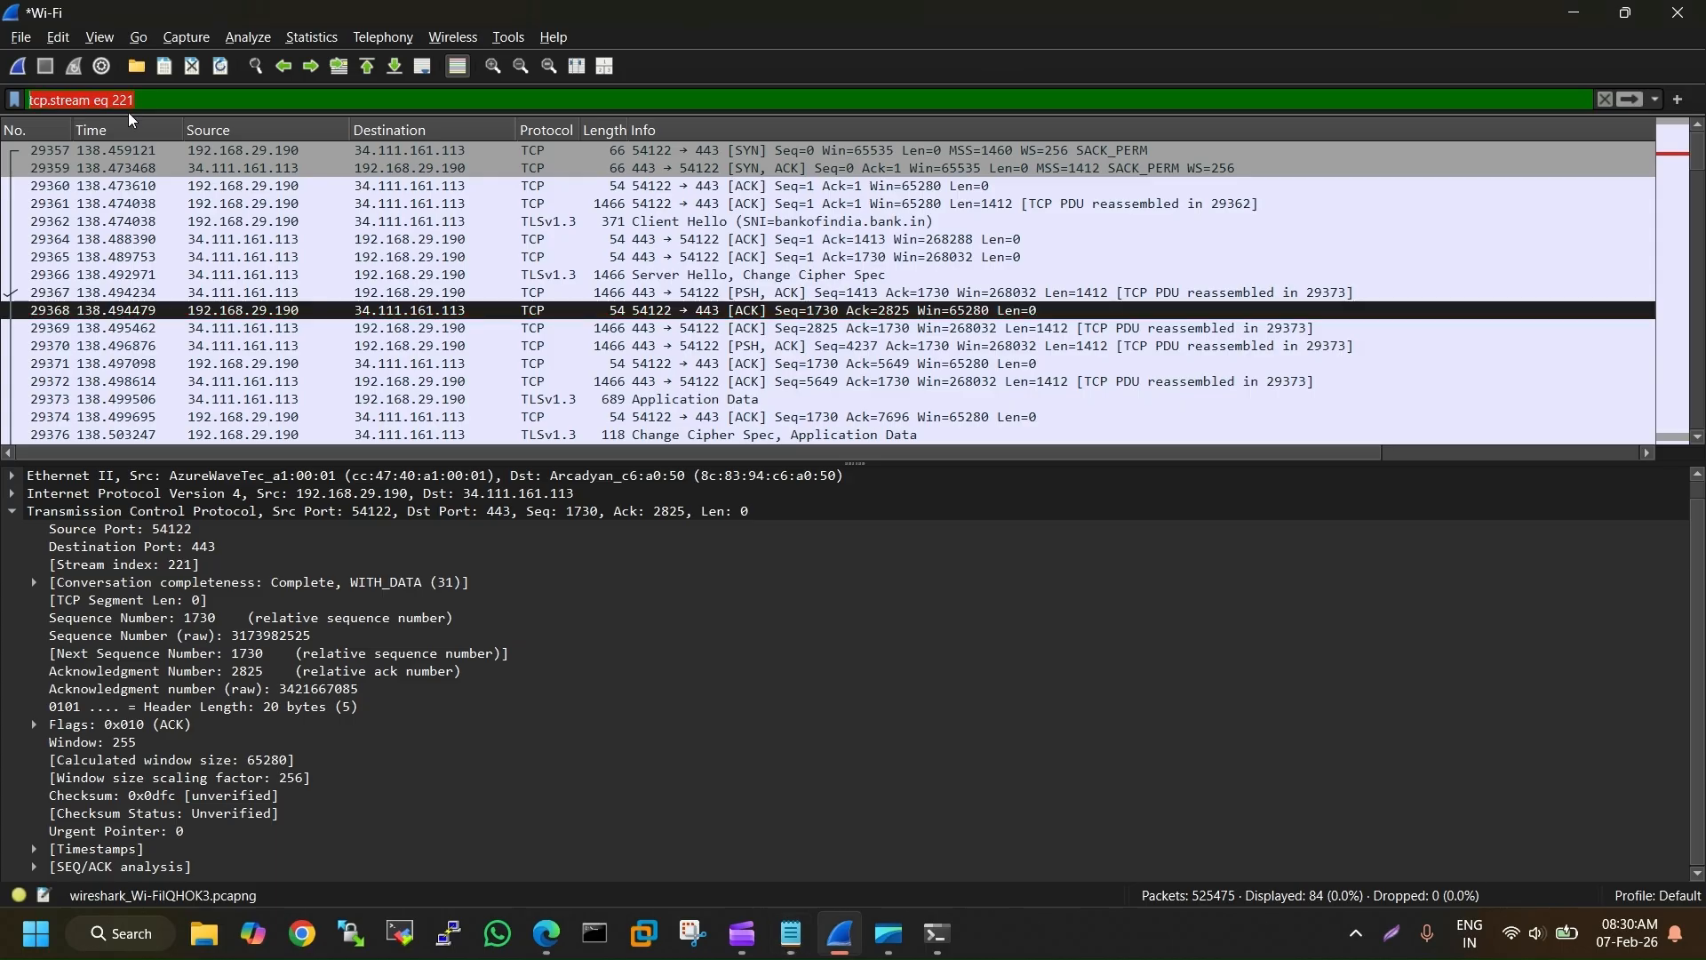
{"action": "key", "text": "End"}
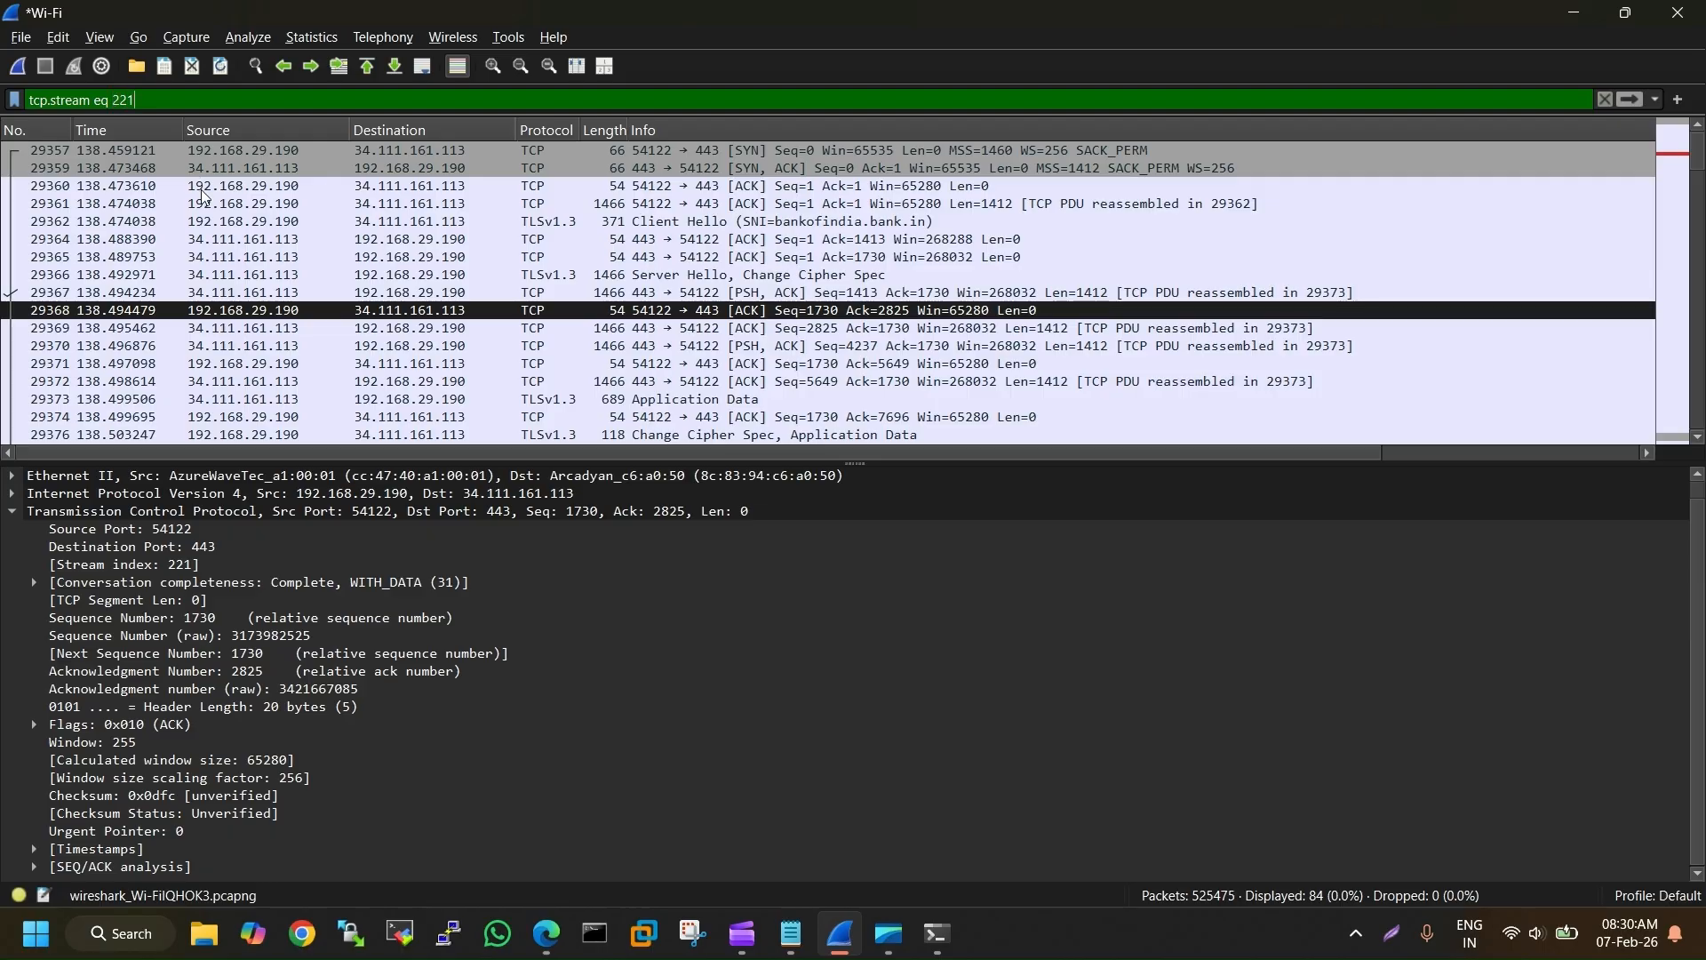
{"action": "key", "text": "BackSpace"}
{"action": "key", "text": "Return"}
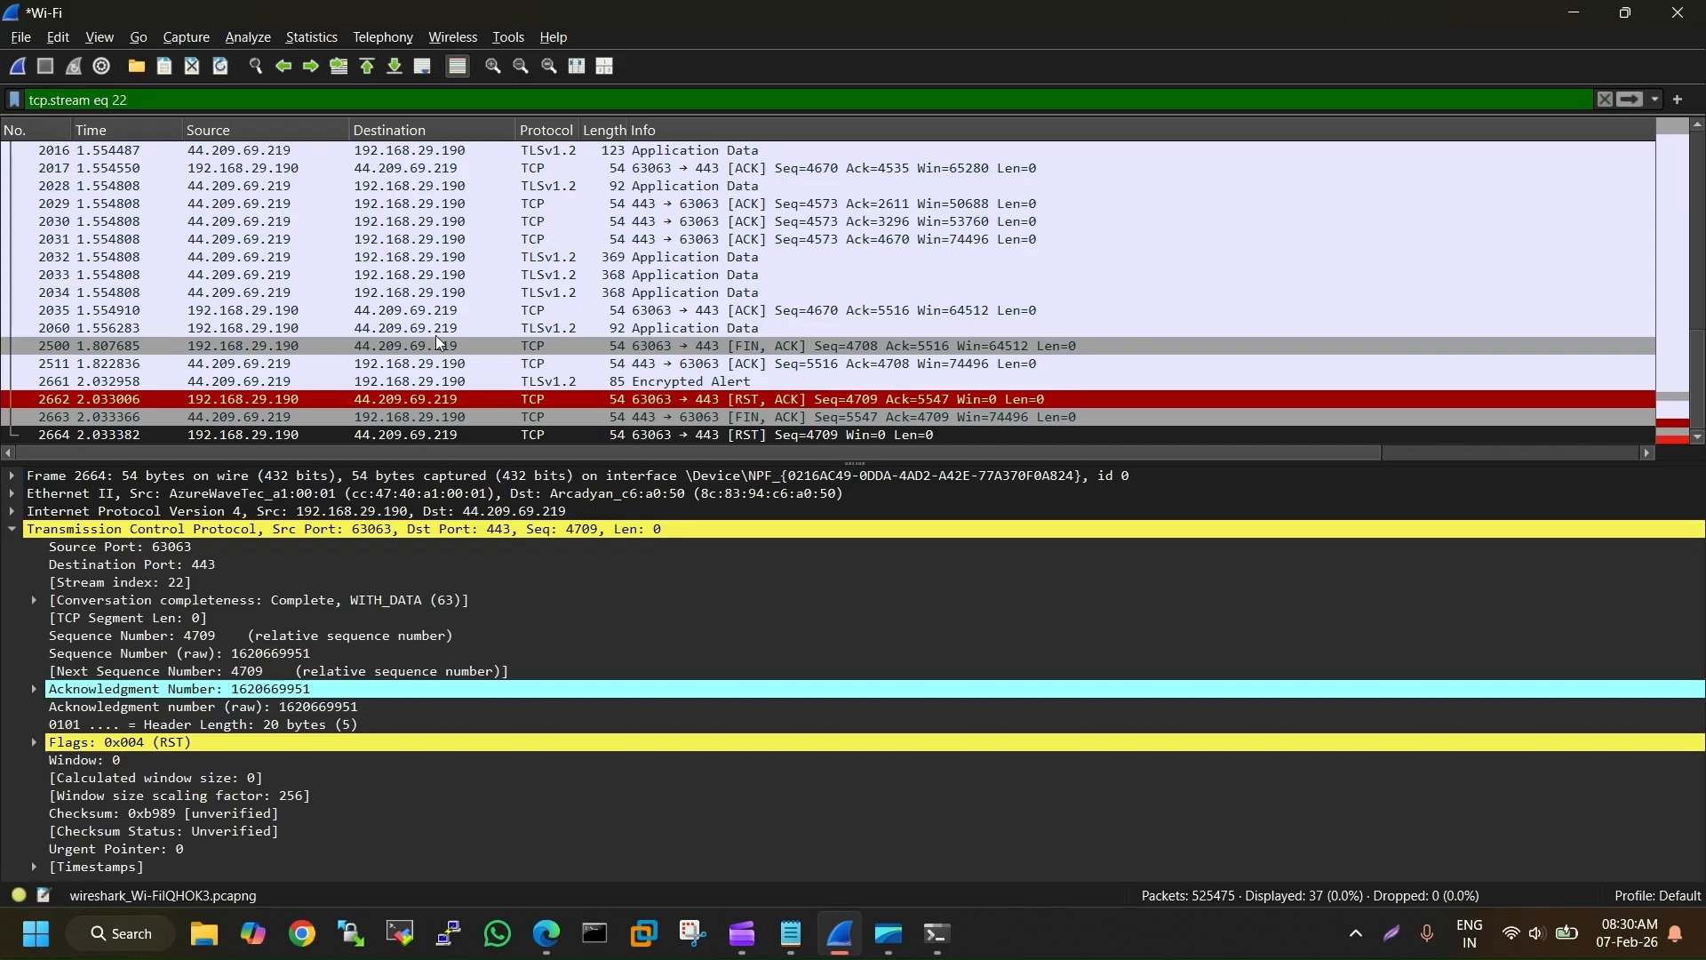
{"action": "left_click", "coordinate": [255, 276]}
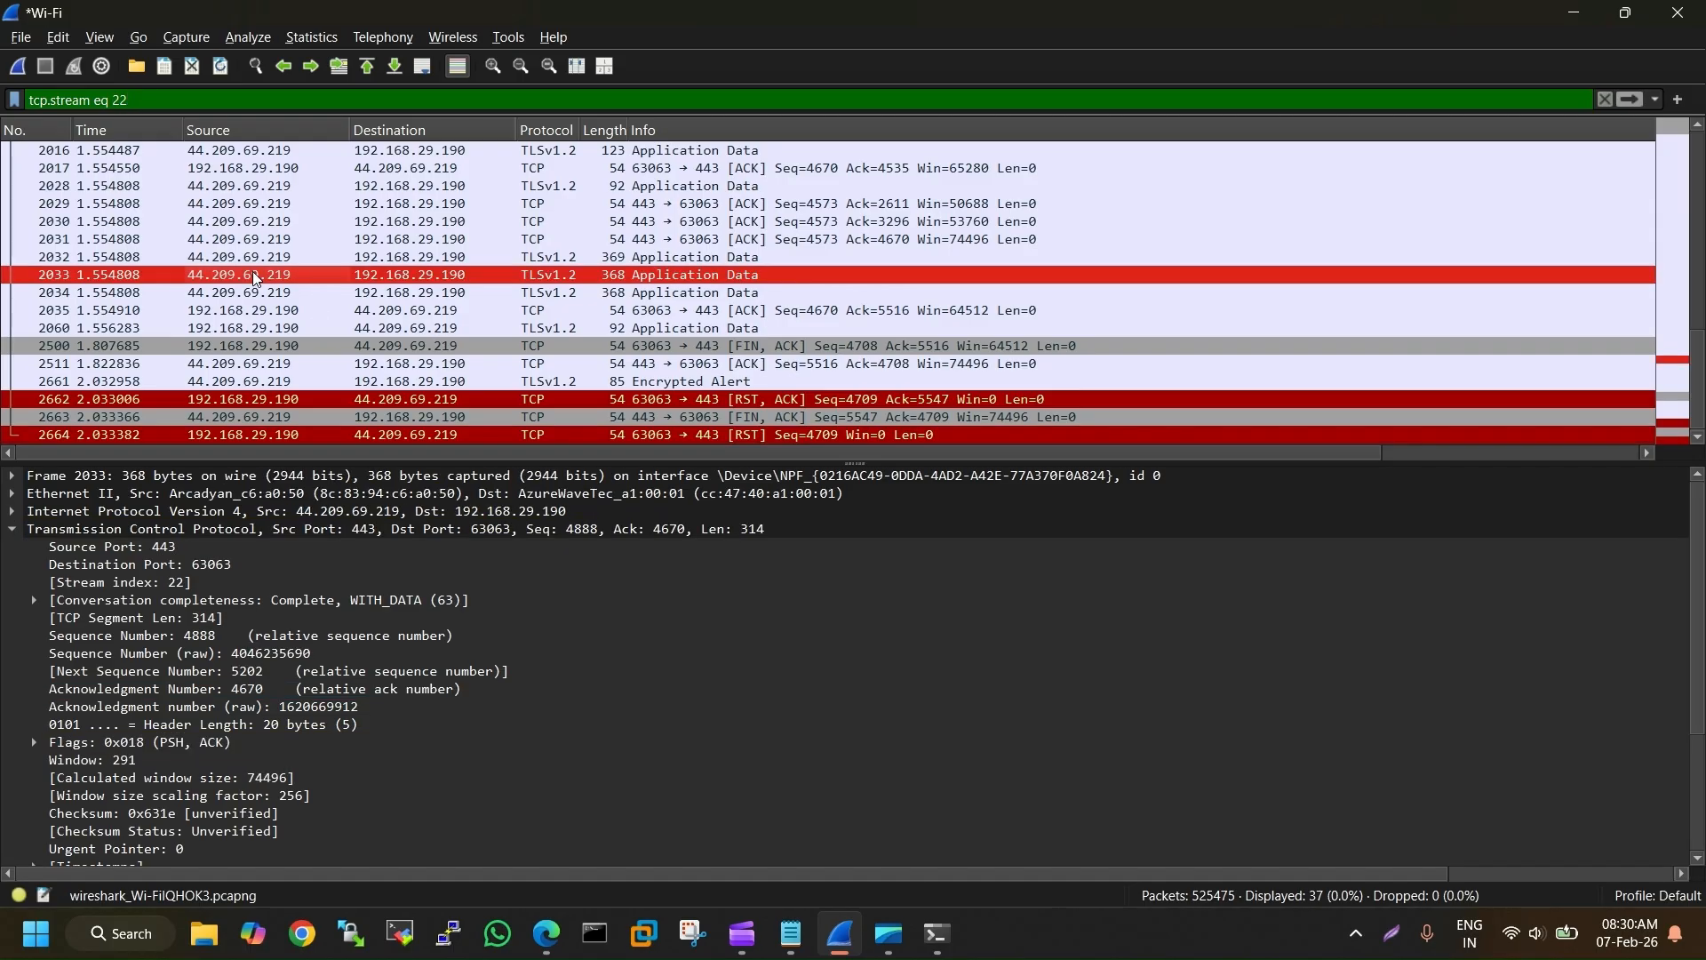
Replace the stream number so the display filter reads "tcp.stream eq 21", and apply it
{"action": "double_click", "coordinate": [162, 104]}
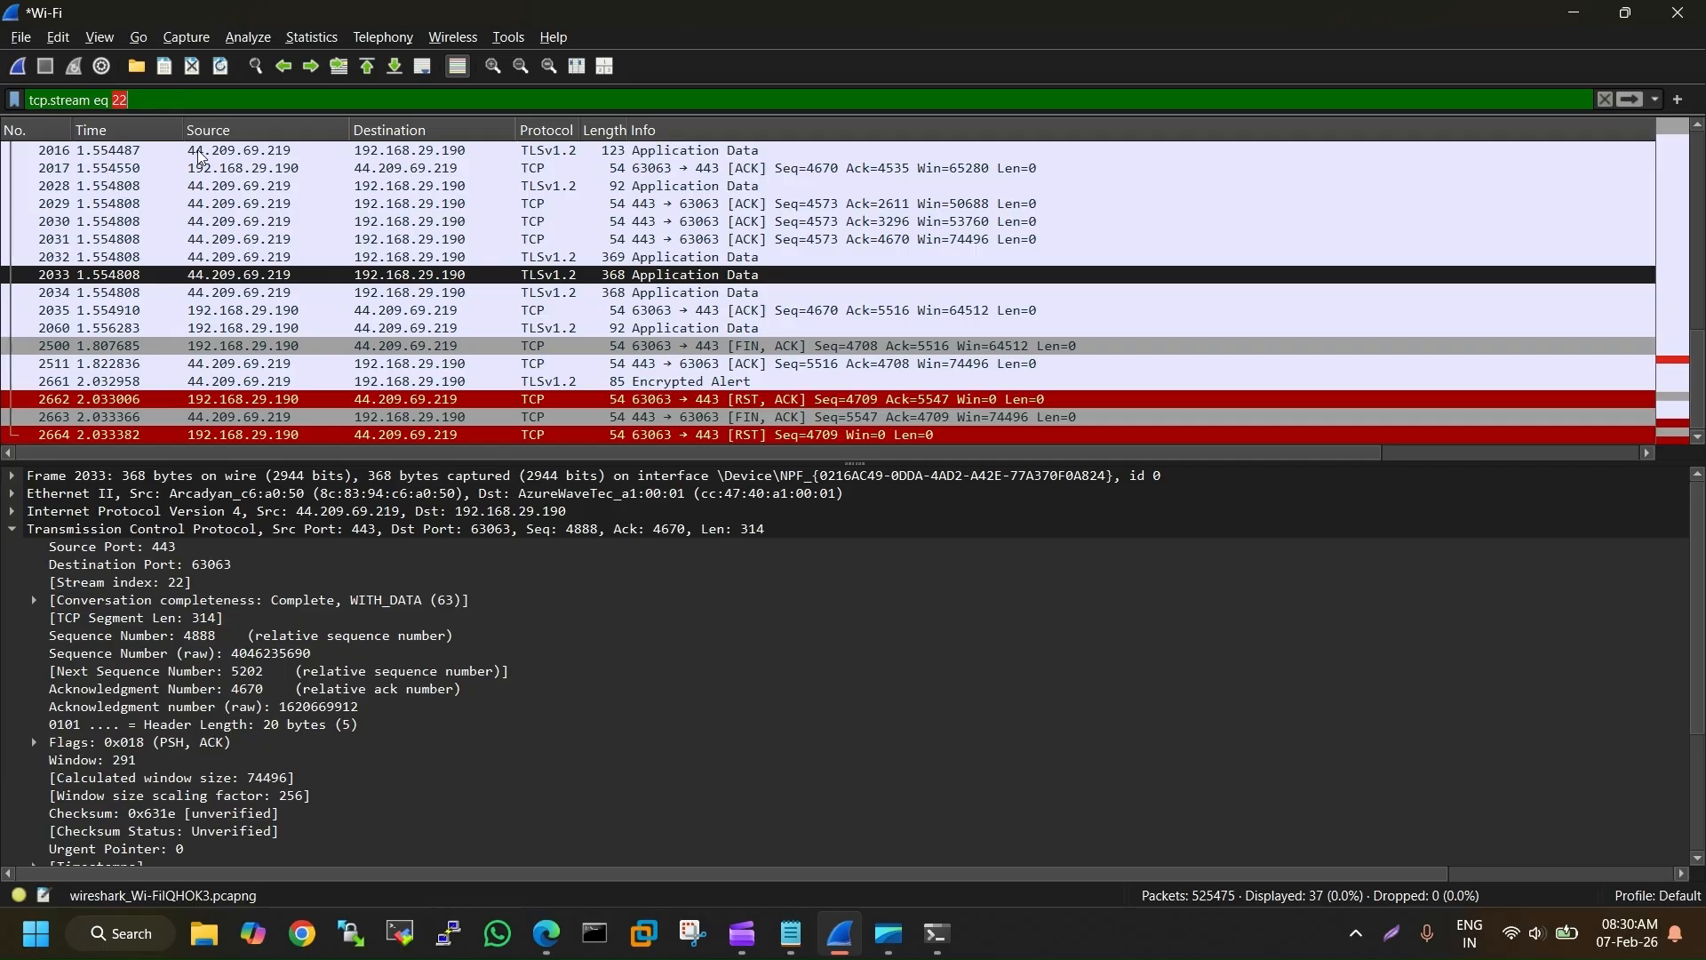
{"action": "type", "text": "21"}
{"action": "key", "text": "Return"}
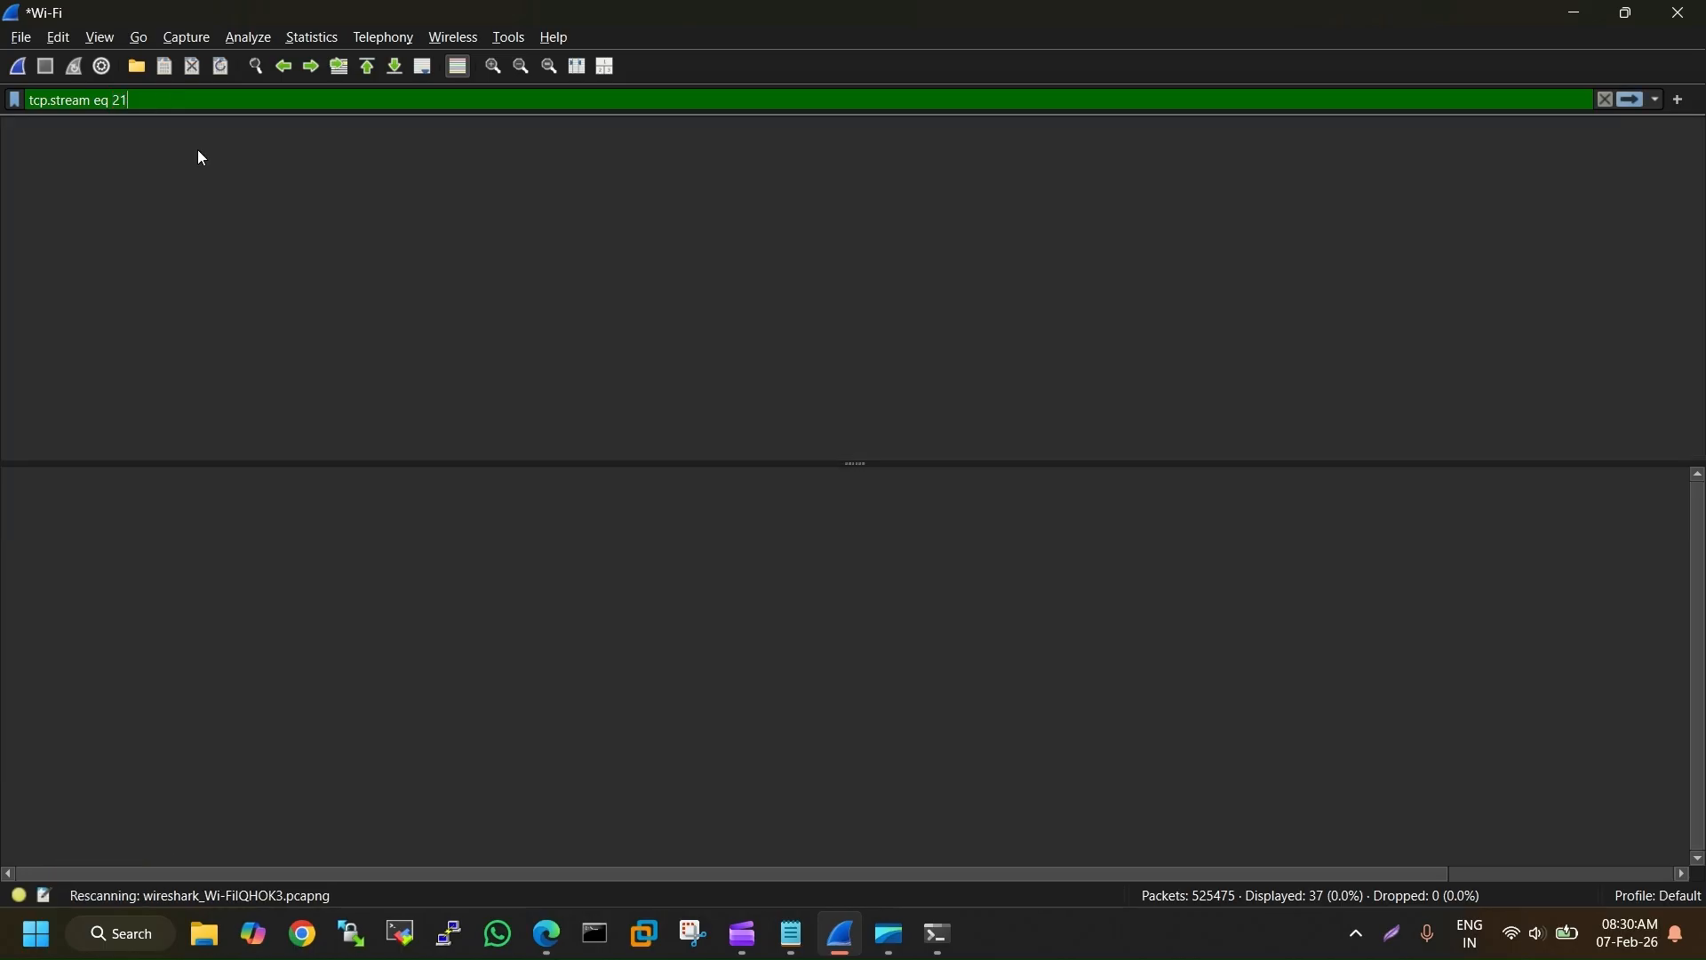